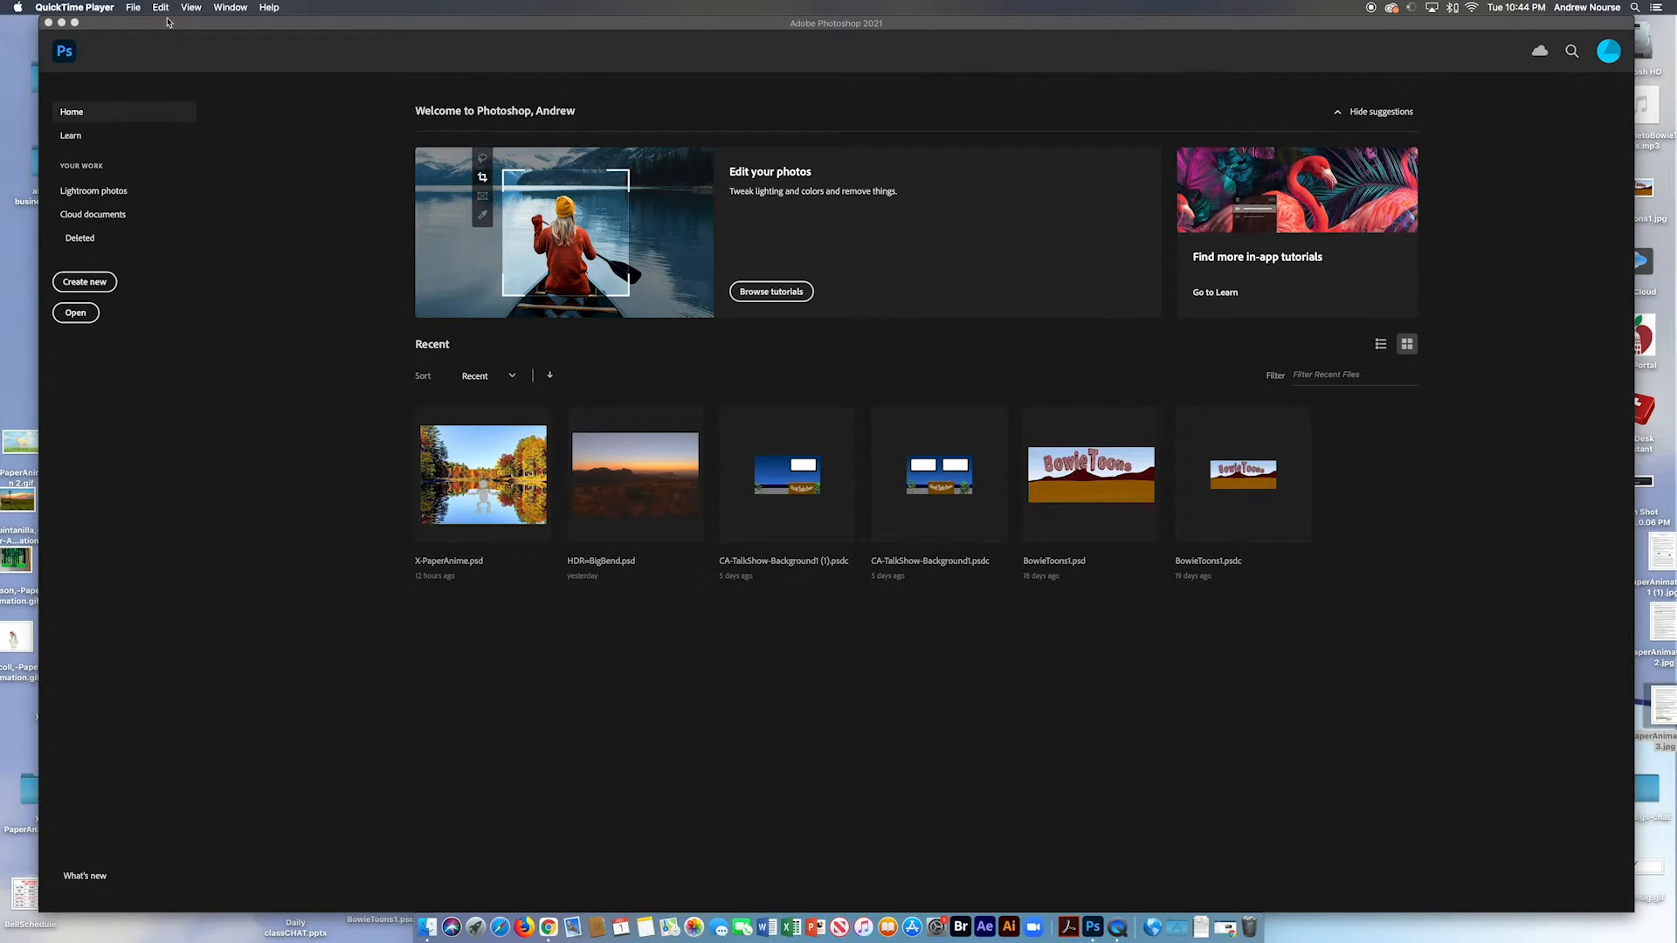
# Load all JPG frames from the X-PaperAnimation-frames folder into one layered document with Load Files into Stack
pyautogui.click(130, 24)
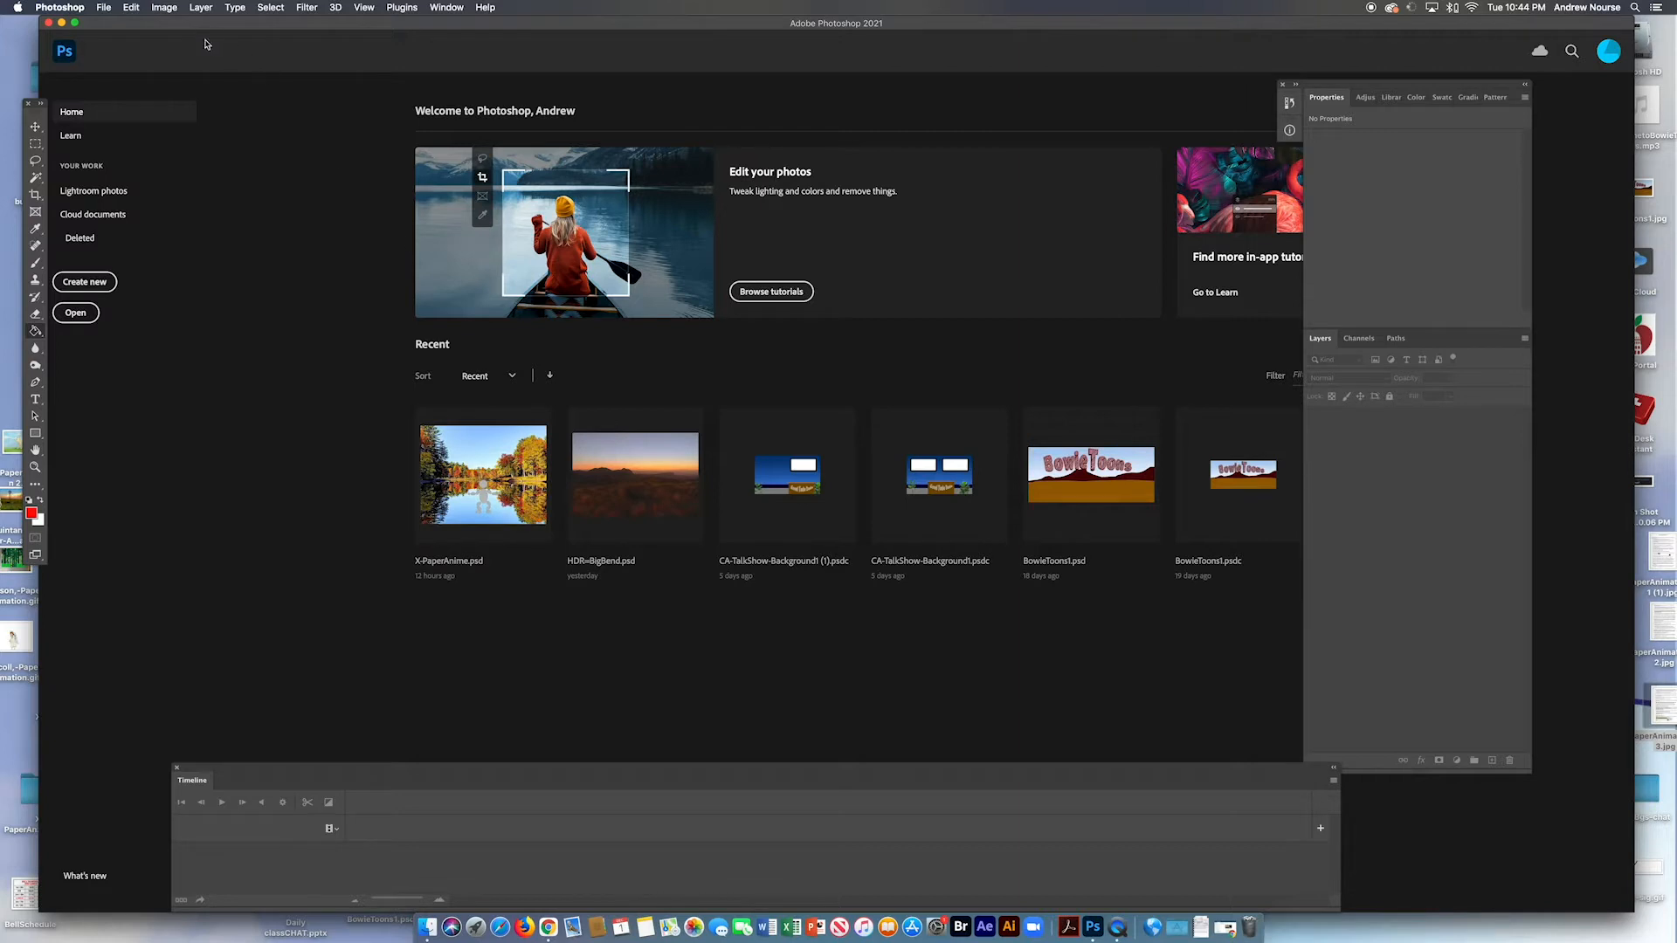
pyautogui.click(107, 9)
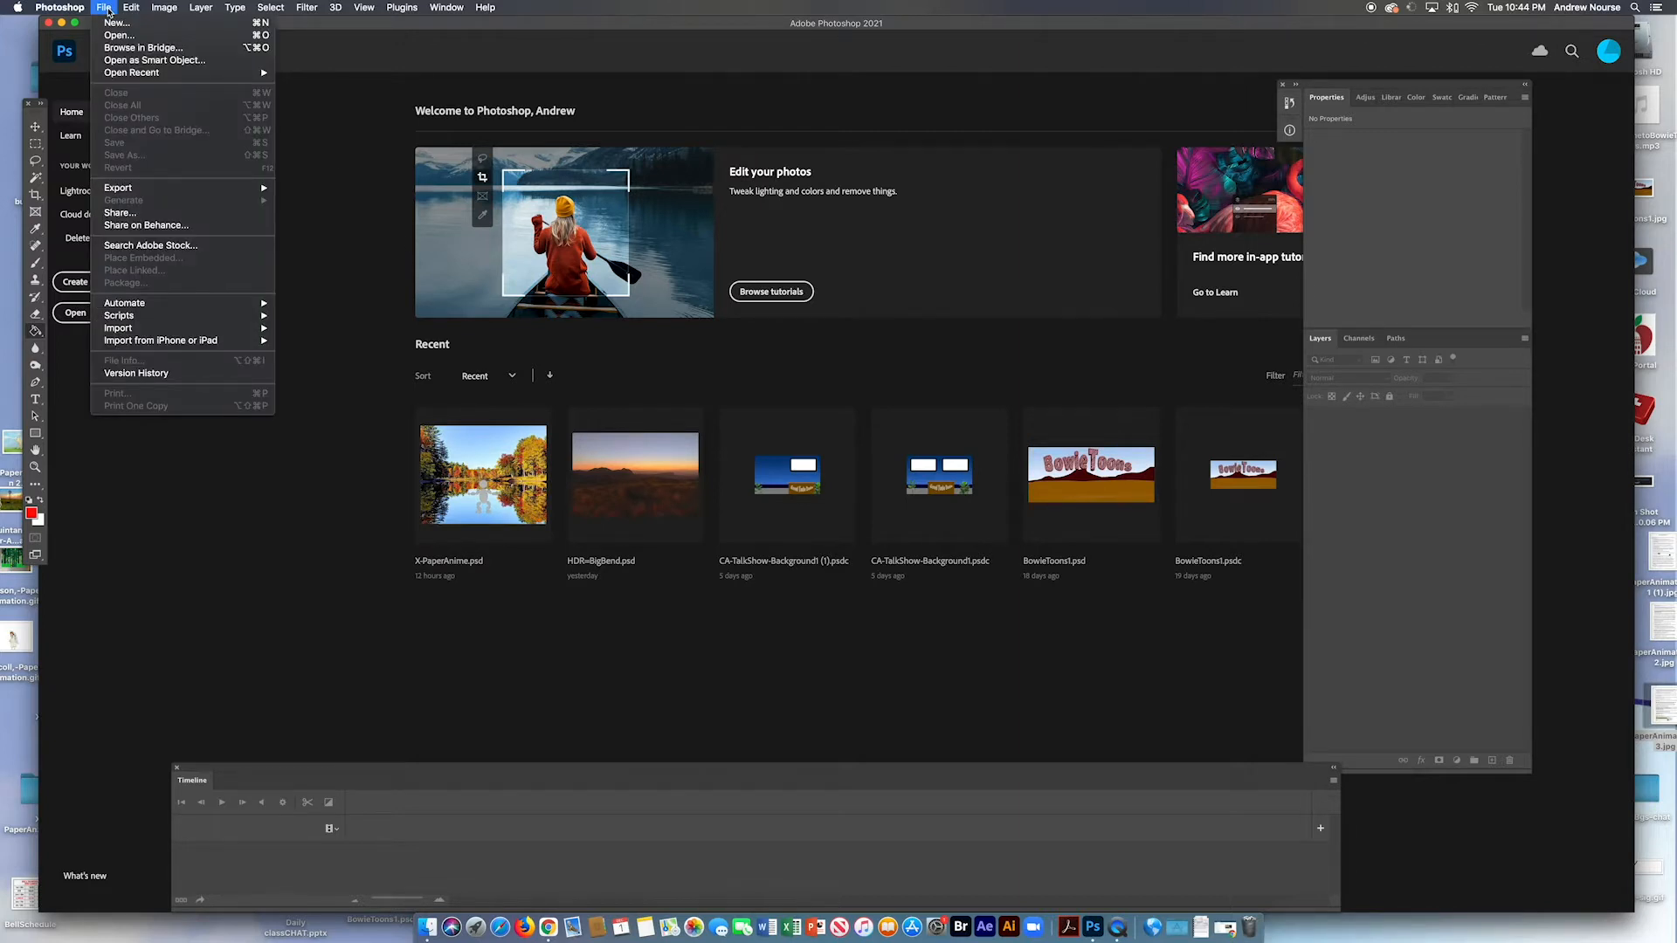
pyautogui.moveTo(173, 323)
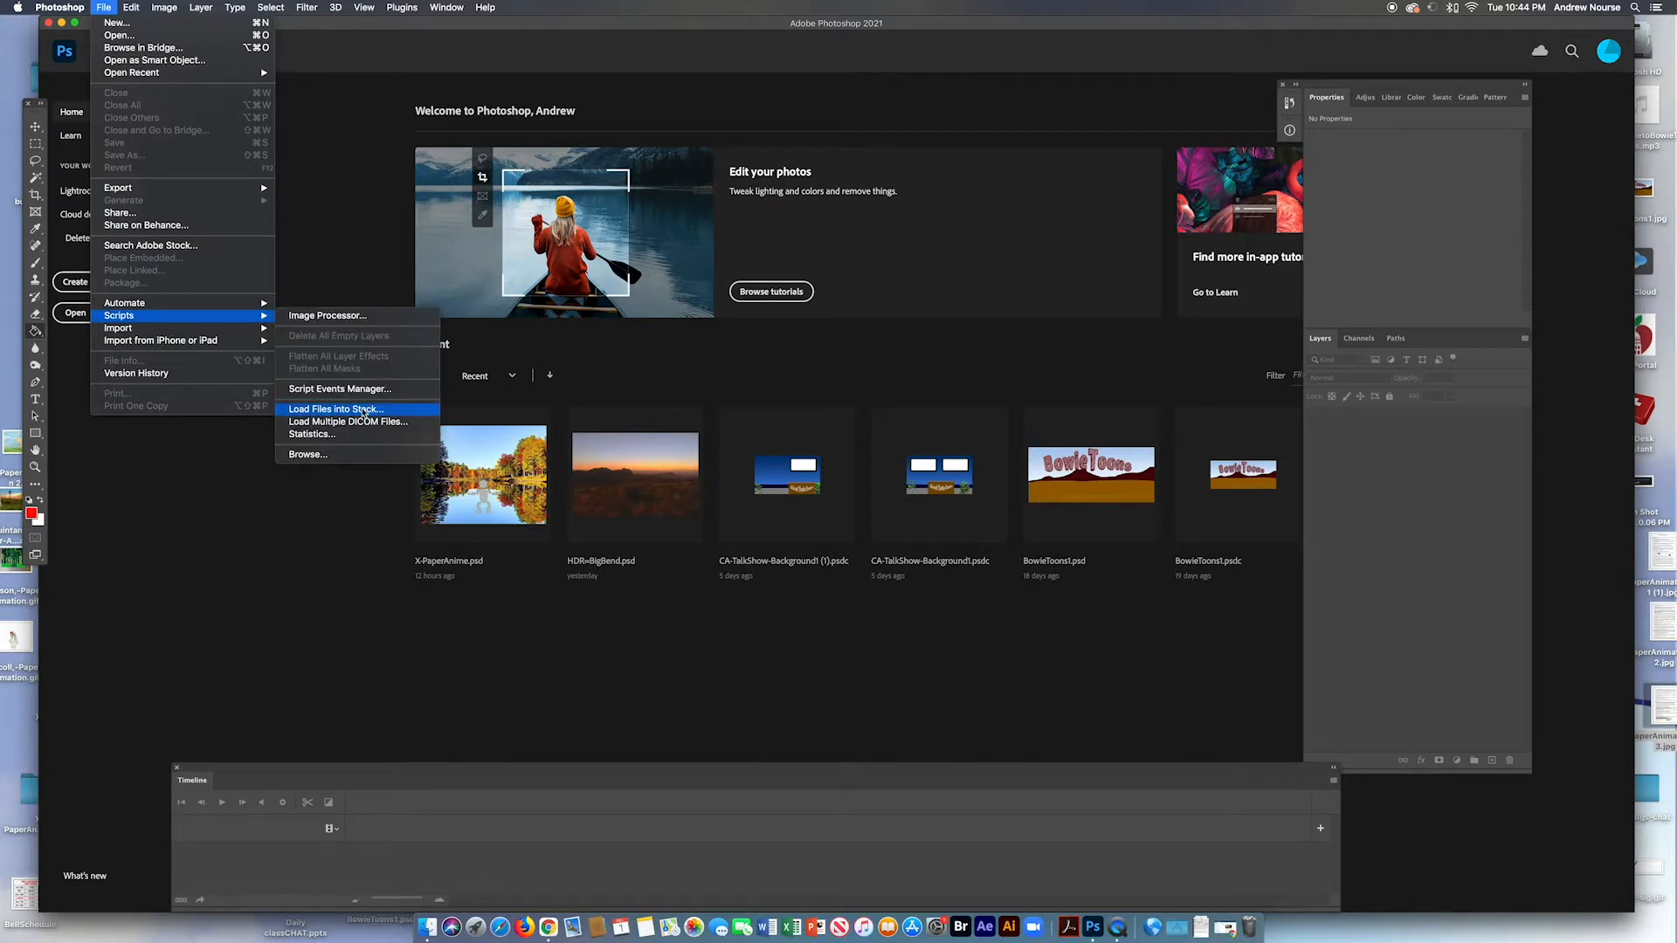
pyautogui.click(364, 413)
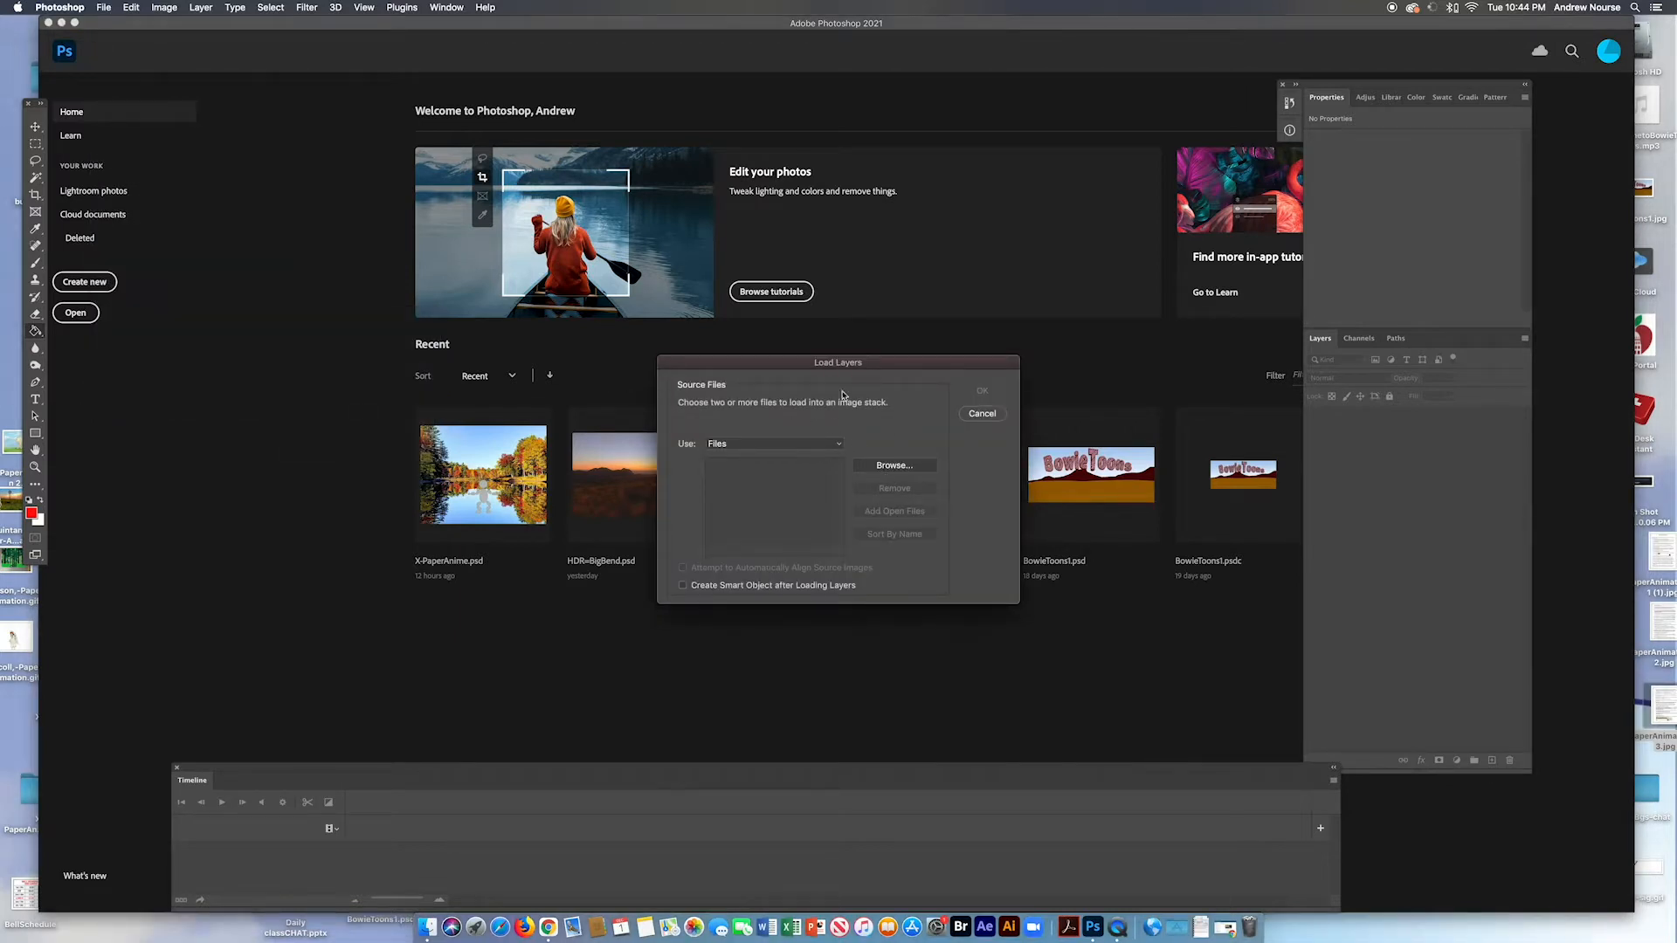
pyautogui.click(883, 469)
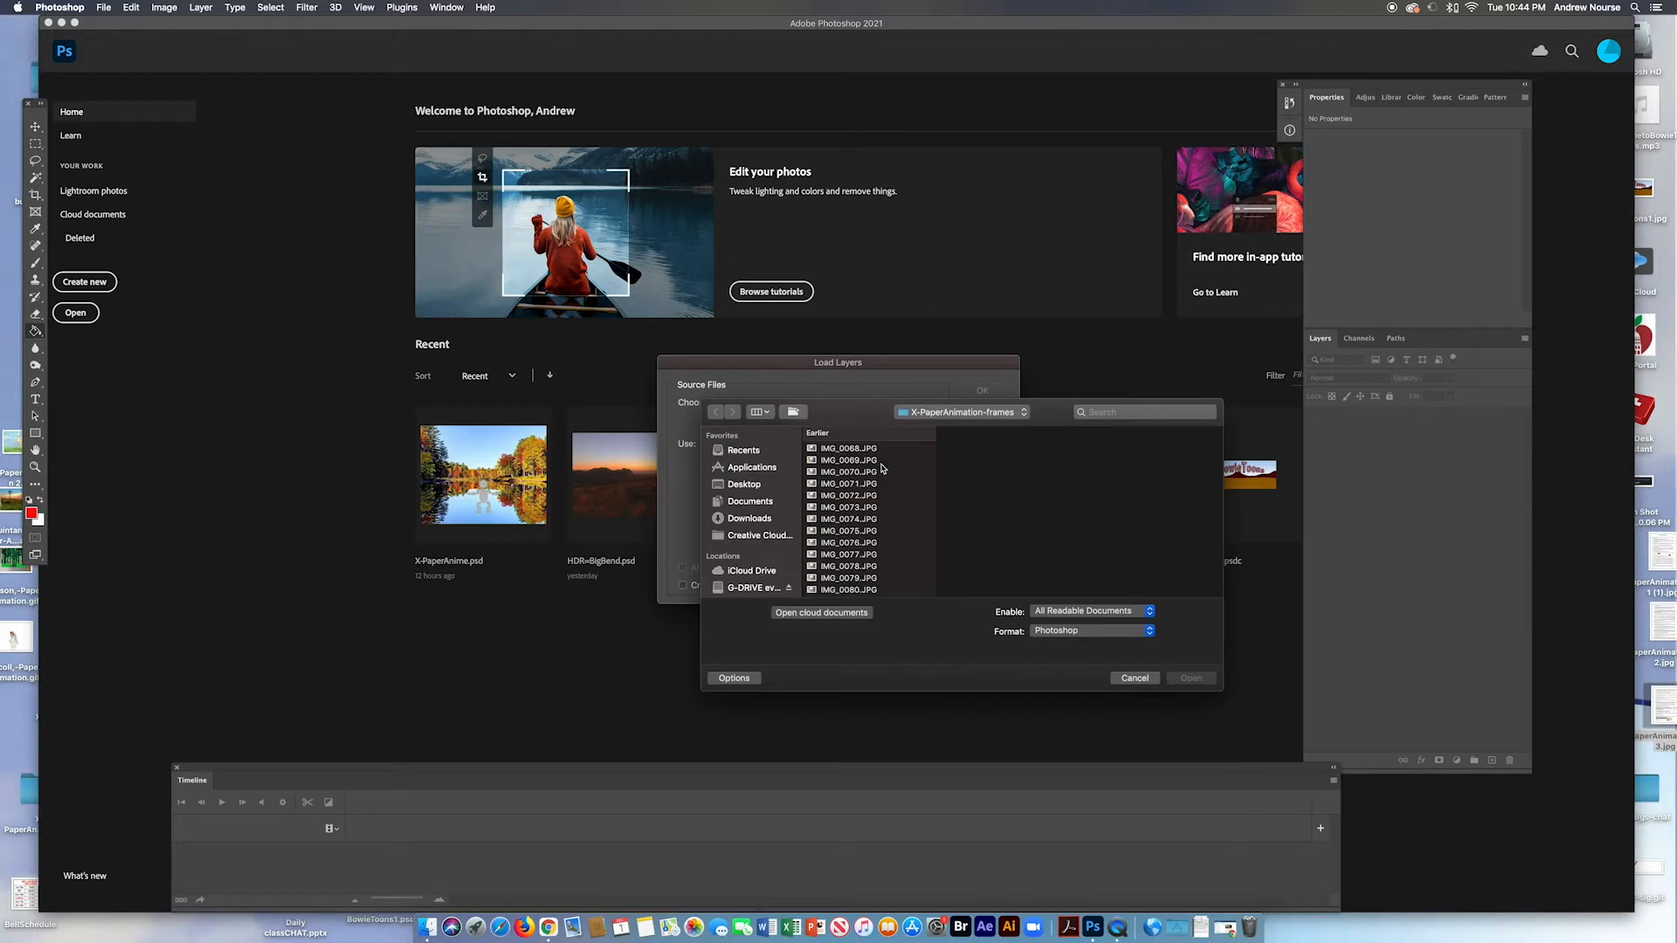
pyautogui.click(868, 521)
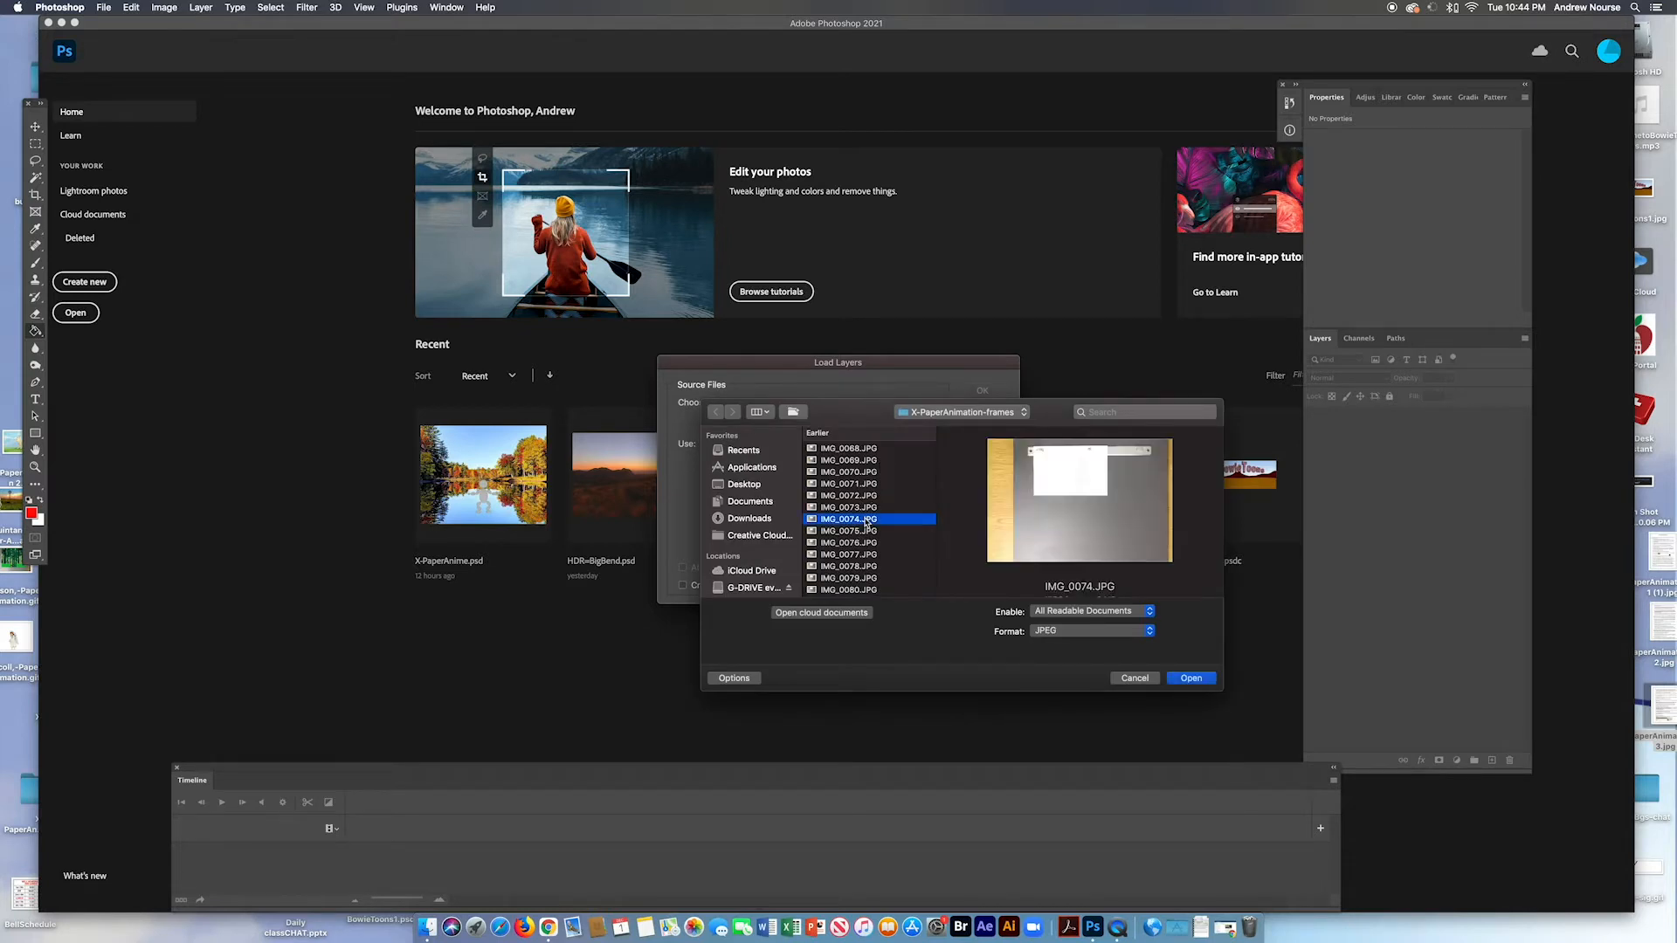
pyautogui.press('super+a')
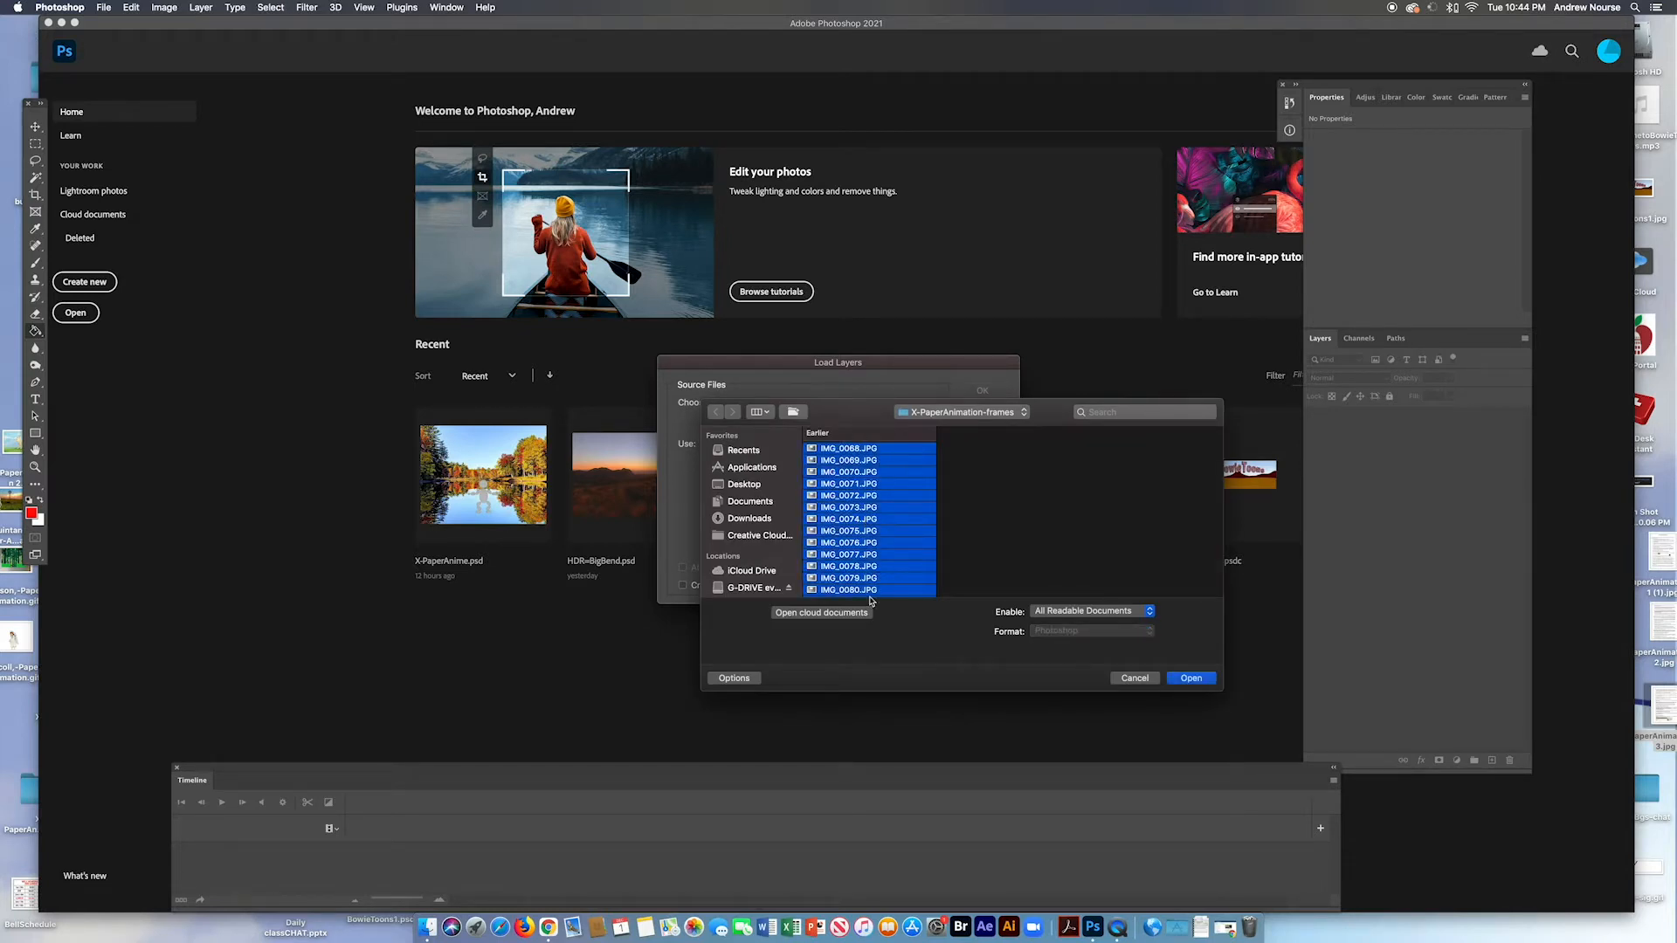
pyautogui.click(1197, 678)
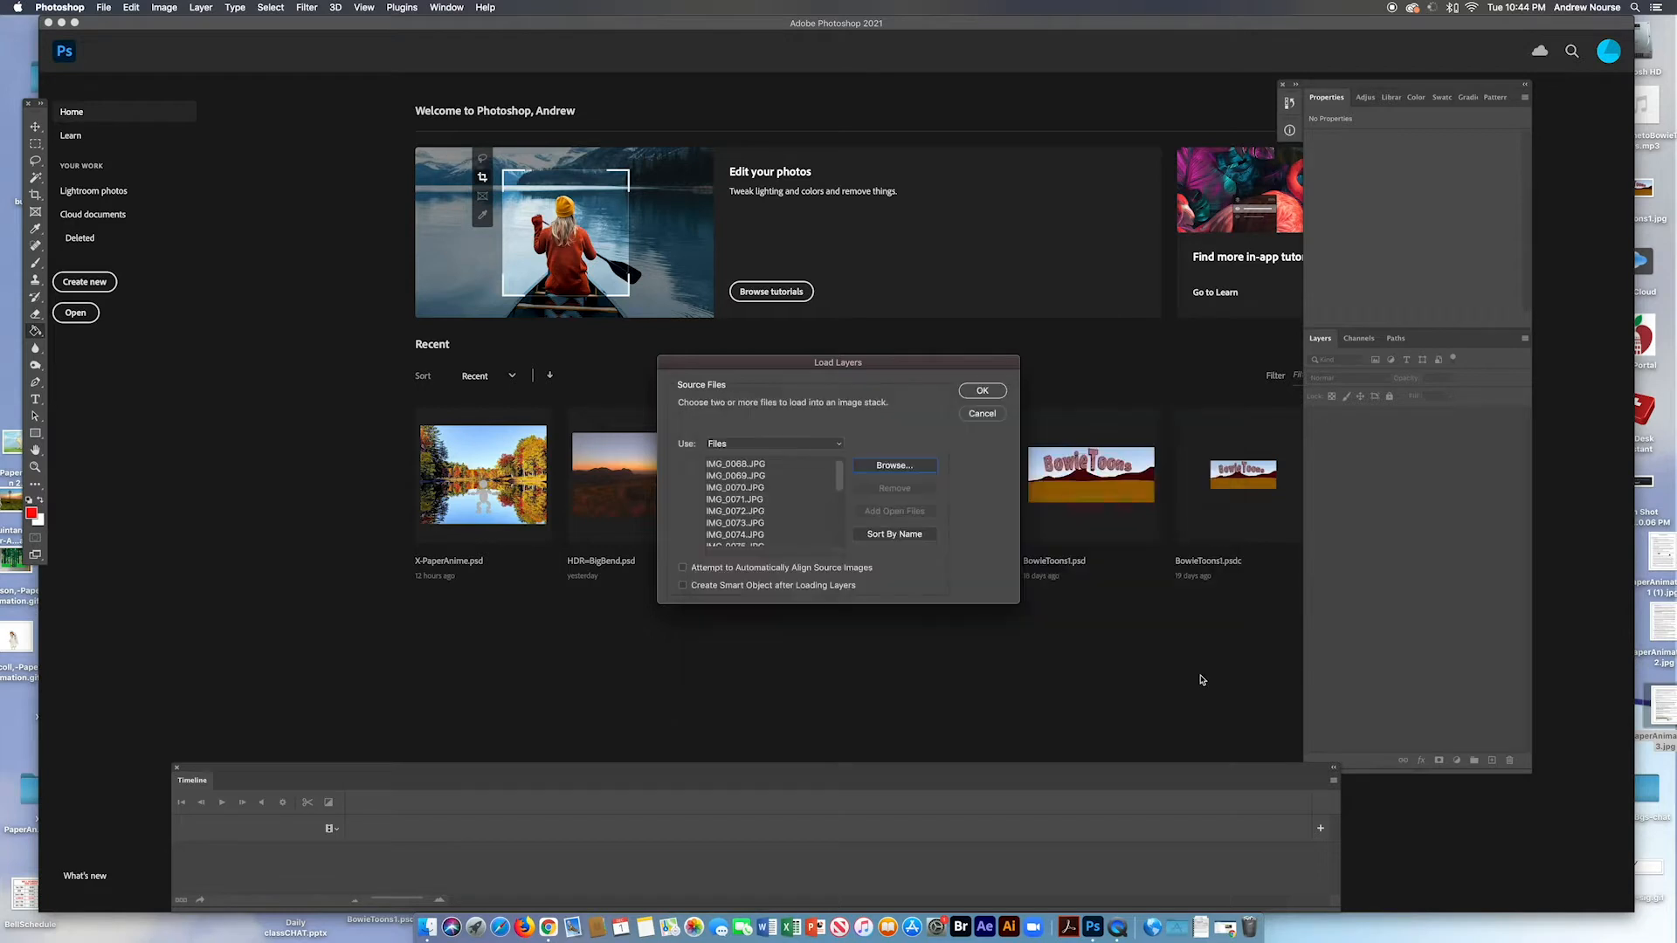
pyautogui.click(980, 393)
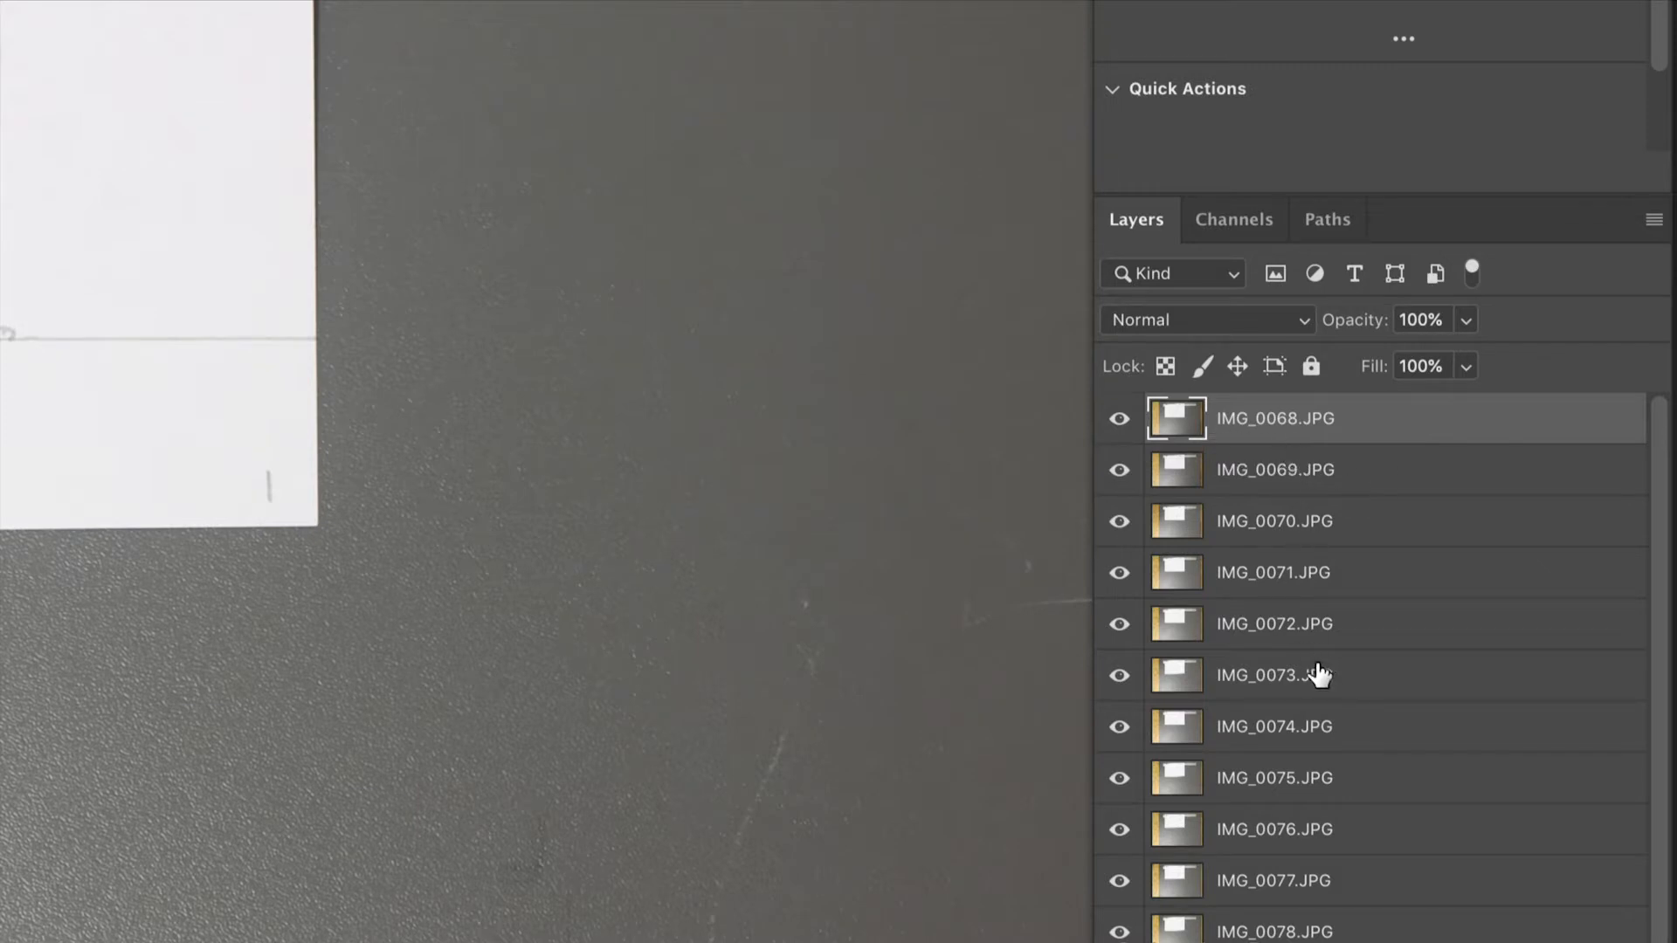
# Check the frame order by hiding layers IMG_0068 and IMG_0069 in turn, and make them visible again
pyautogui.scroll(-1, 1319, 676)
pyautogui.scroll(-2, 1319, 675)
pyautogui.scroll(2, 1319, 675)
pyautogui.click(1121, 428)
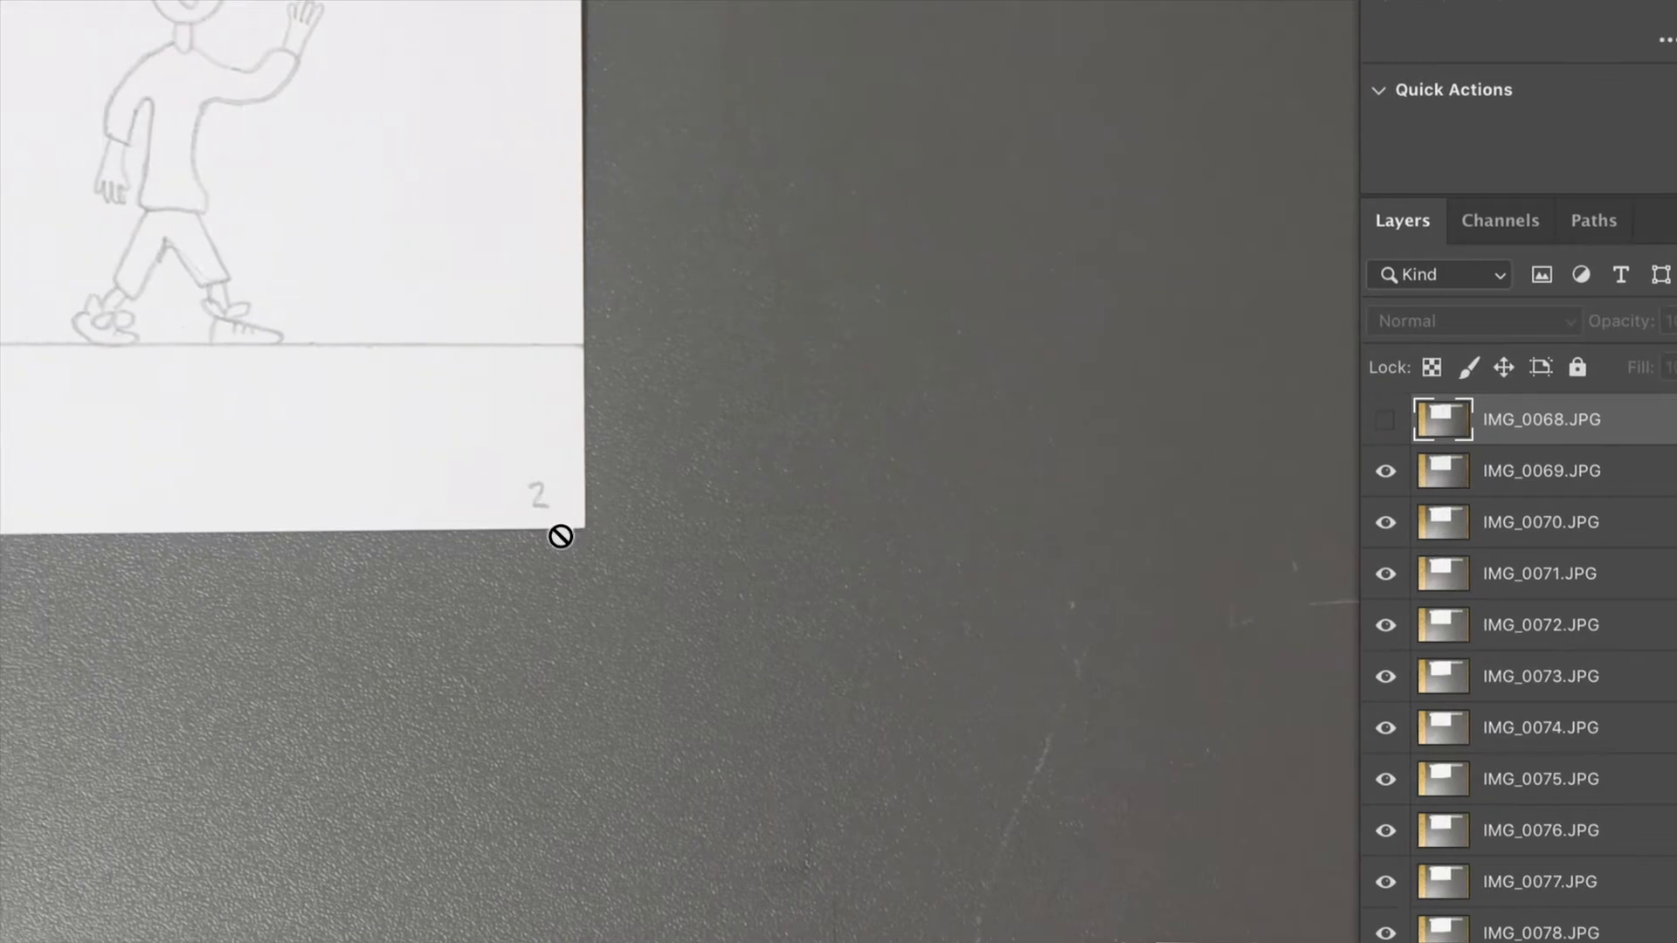
pyautogui.click(1386, 473)
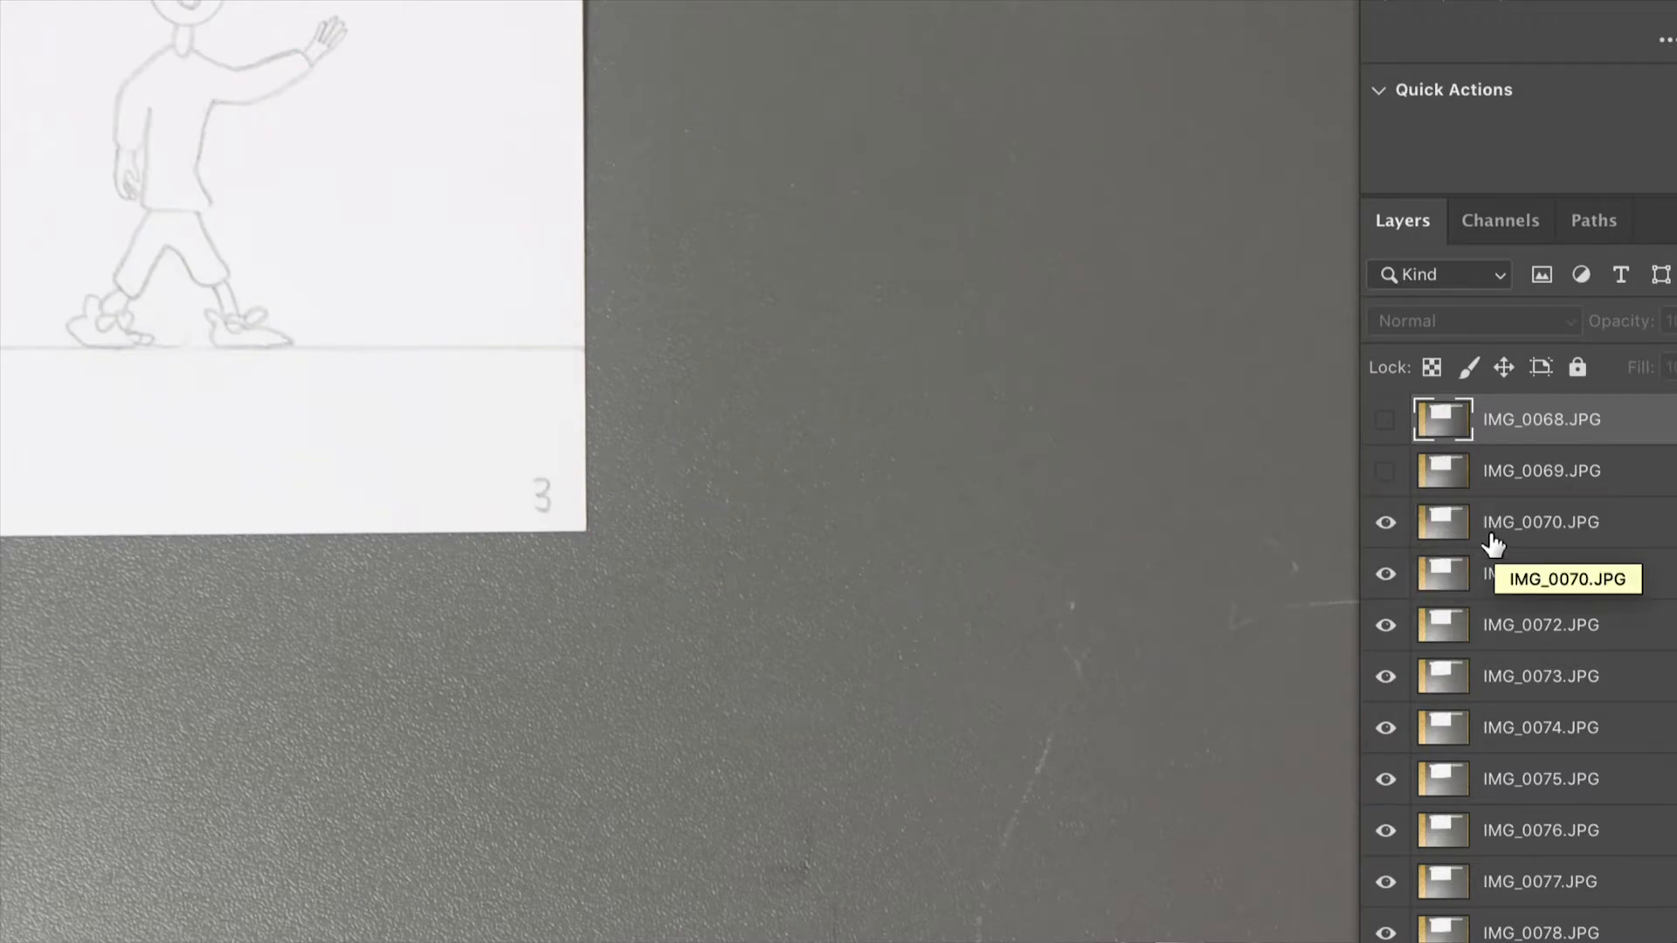
pyautogui.click(1386, 522)
pyautogui.click(1387, 574)
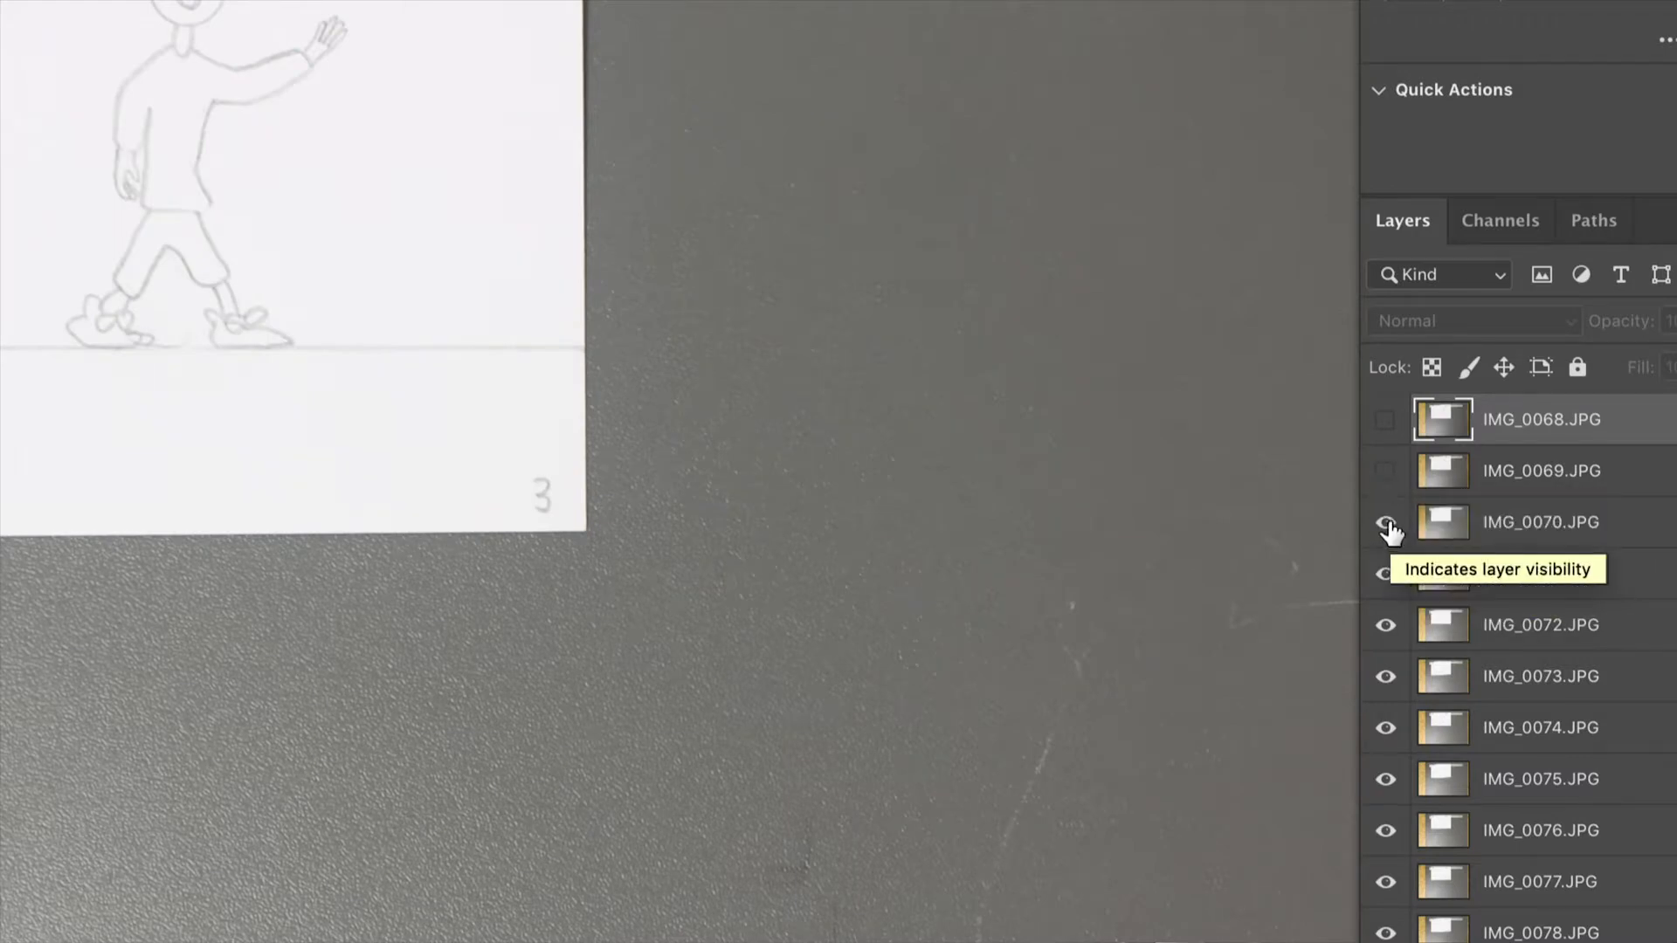
pyautogui.moveTo(1386, 626)
pyautogui.mouseDown()
pyautogui.moveTo(1385, 770)
pyautogui.moveTo(1386, 419)
pyautogui.moveTo(1394, 439)
pyautogui.mouseUp()
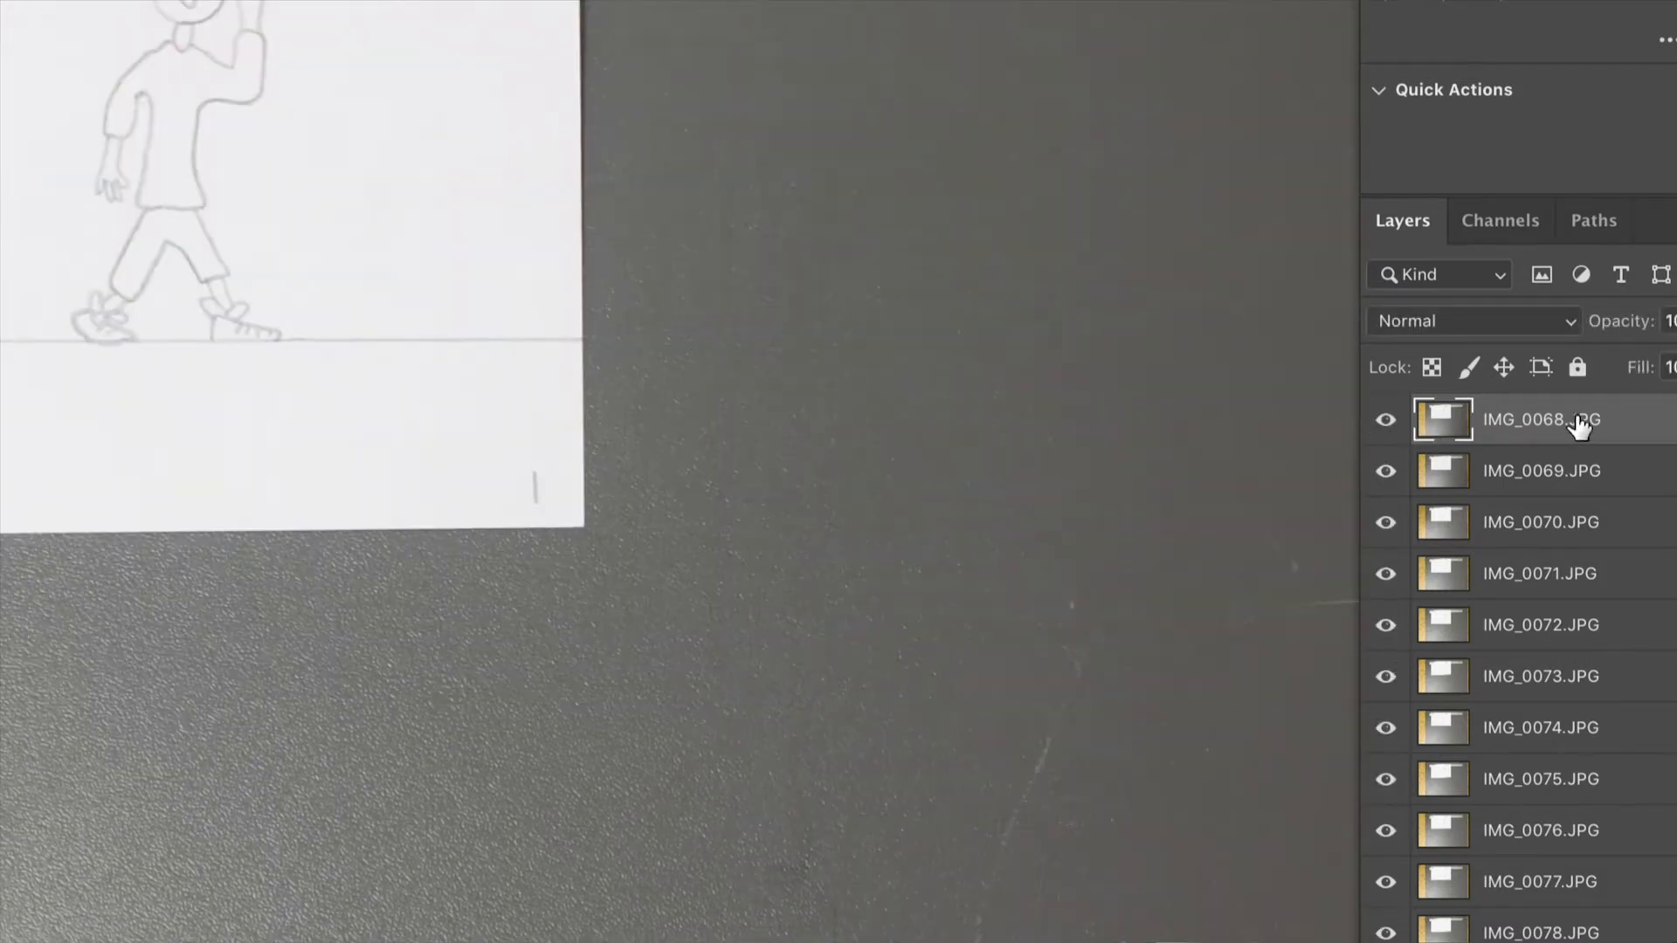
# Try out a reduced opacity on the IMG_0068 layer and restore it to 100%
pyautogui.click(1615, 476)
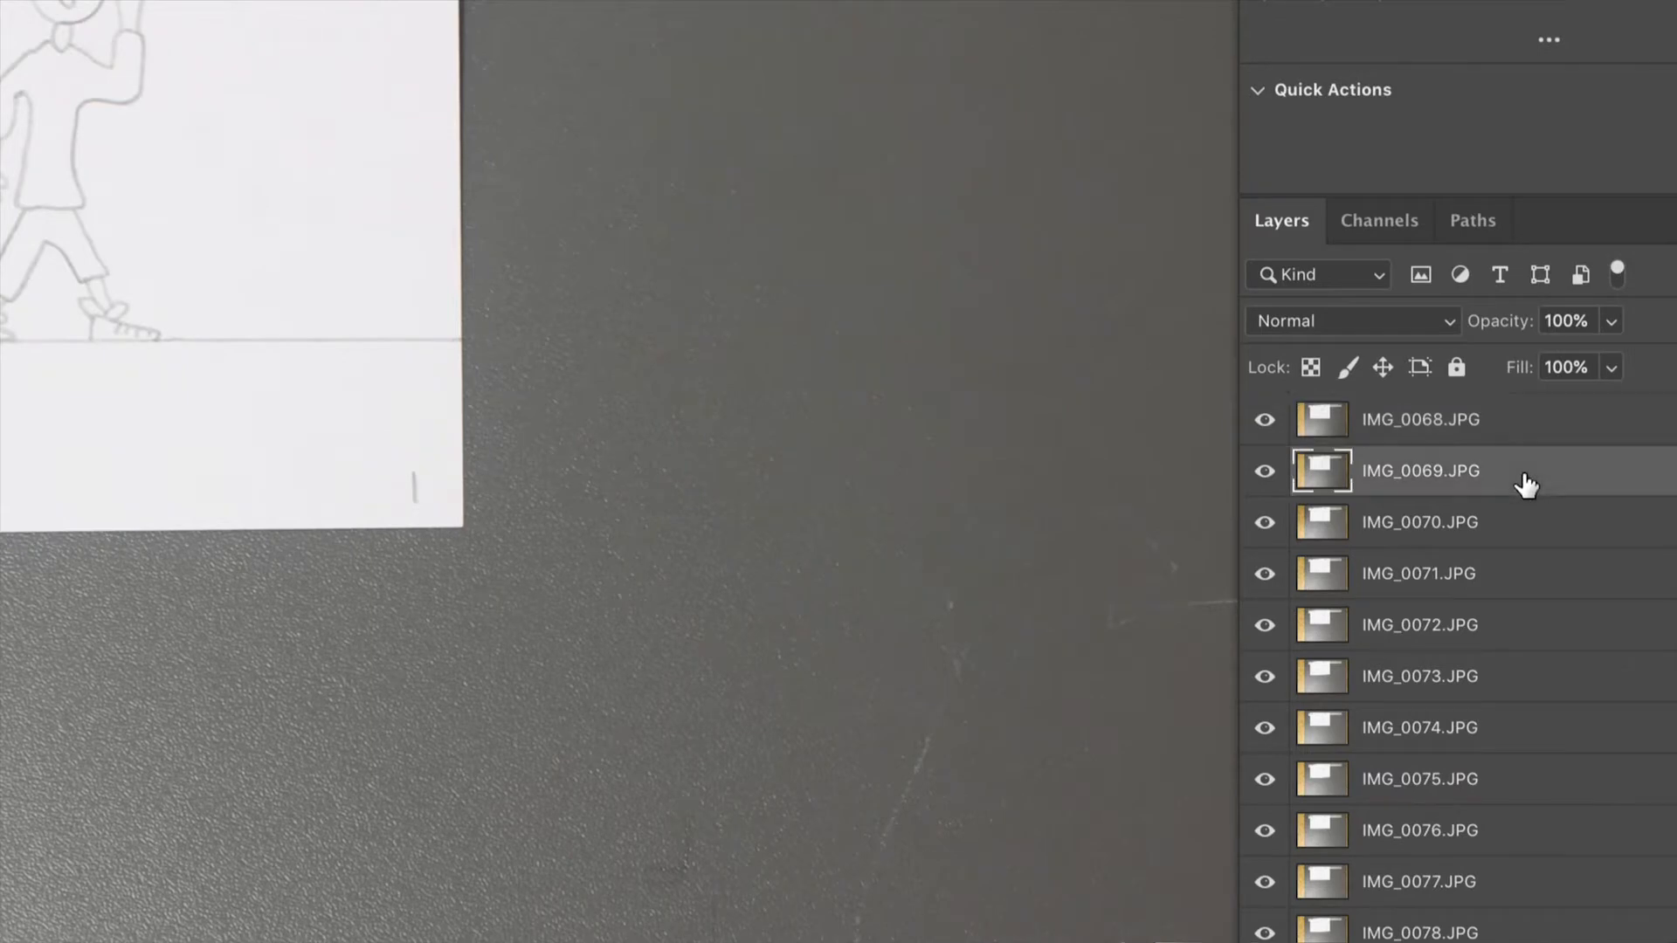
pyautogui.click(1499, 436)
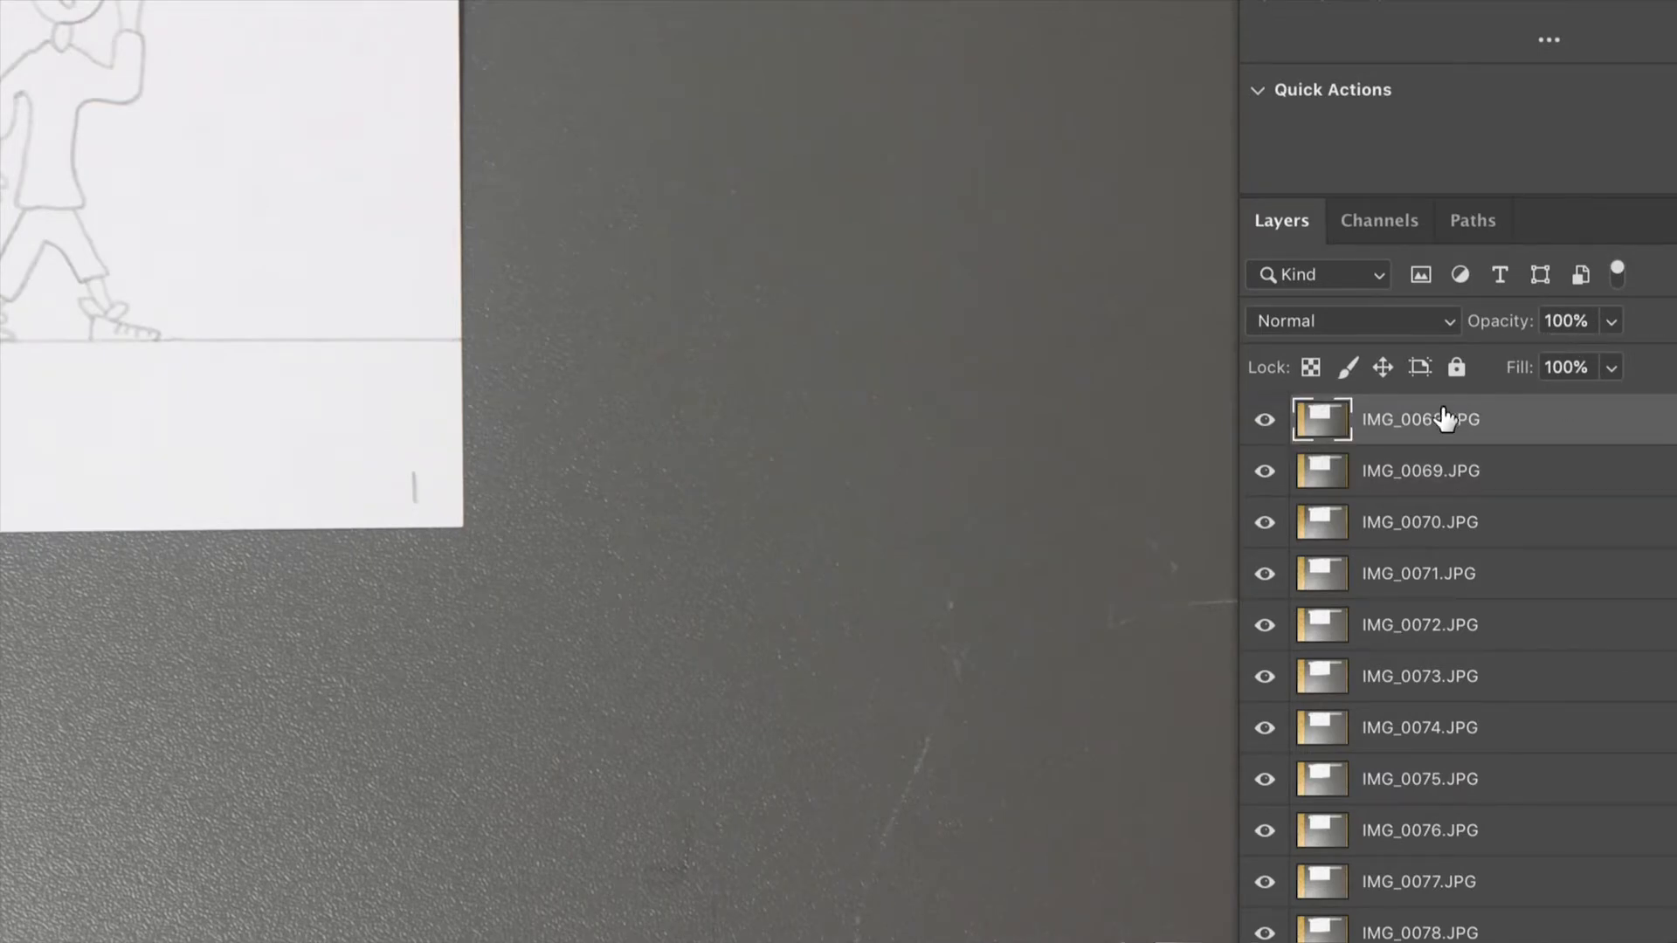
pyautogui.click(1609, 321)
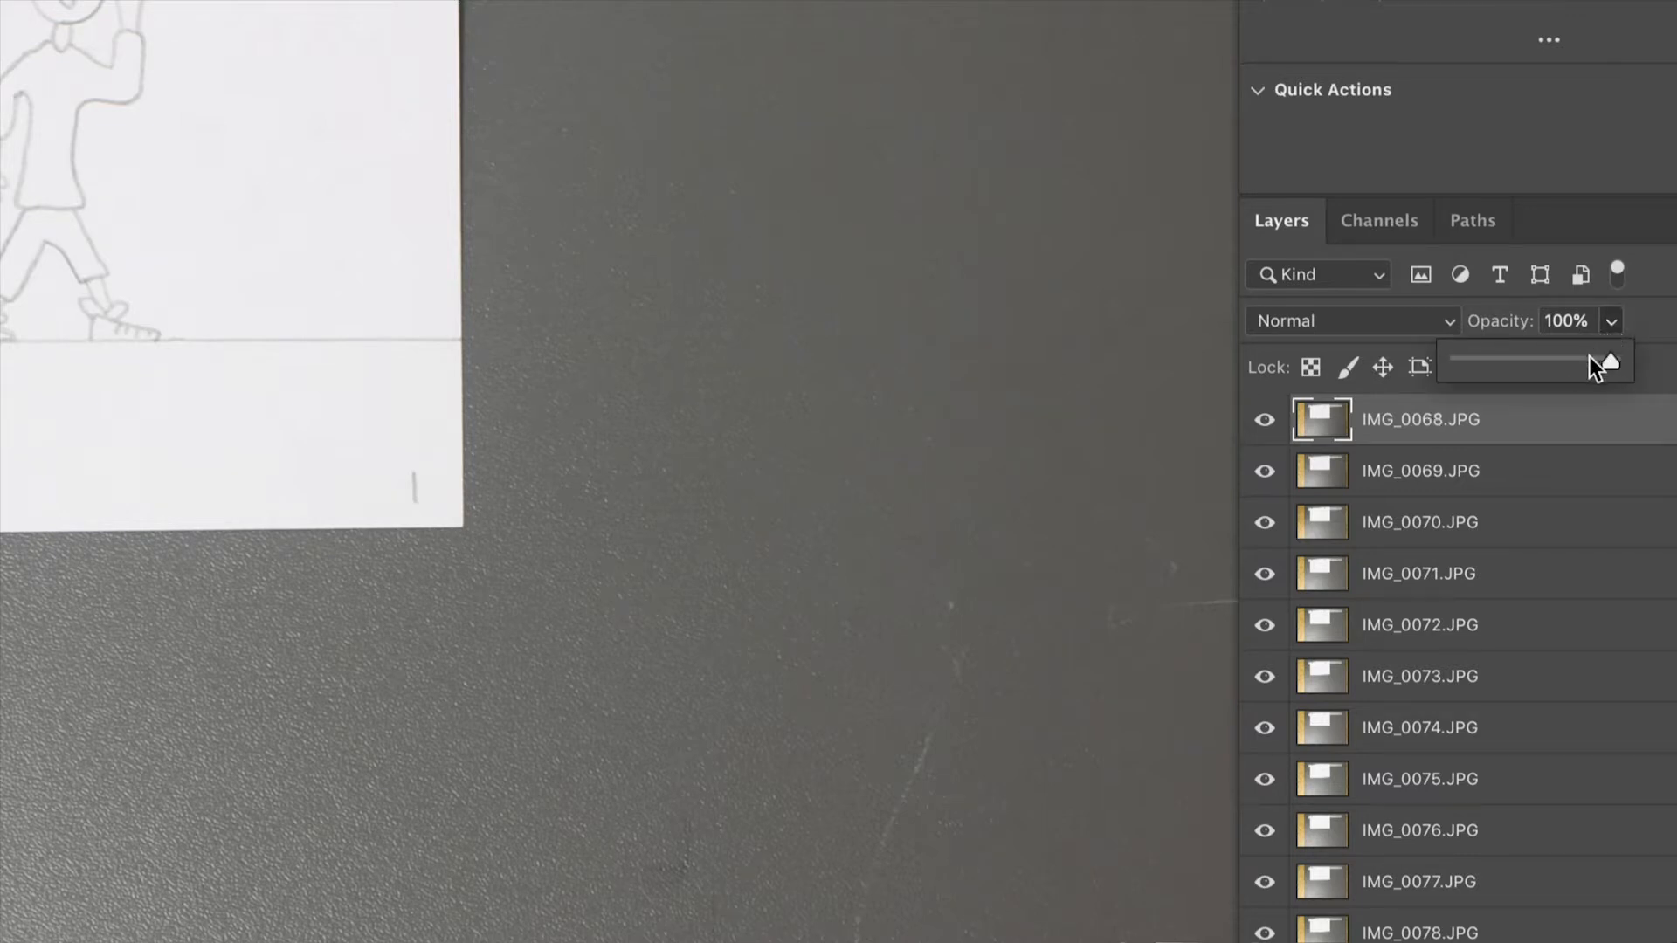
pyautogui.moveTo(1545, 360); pyautogui.dragTo(1541, 359)
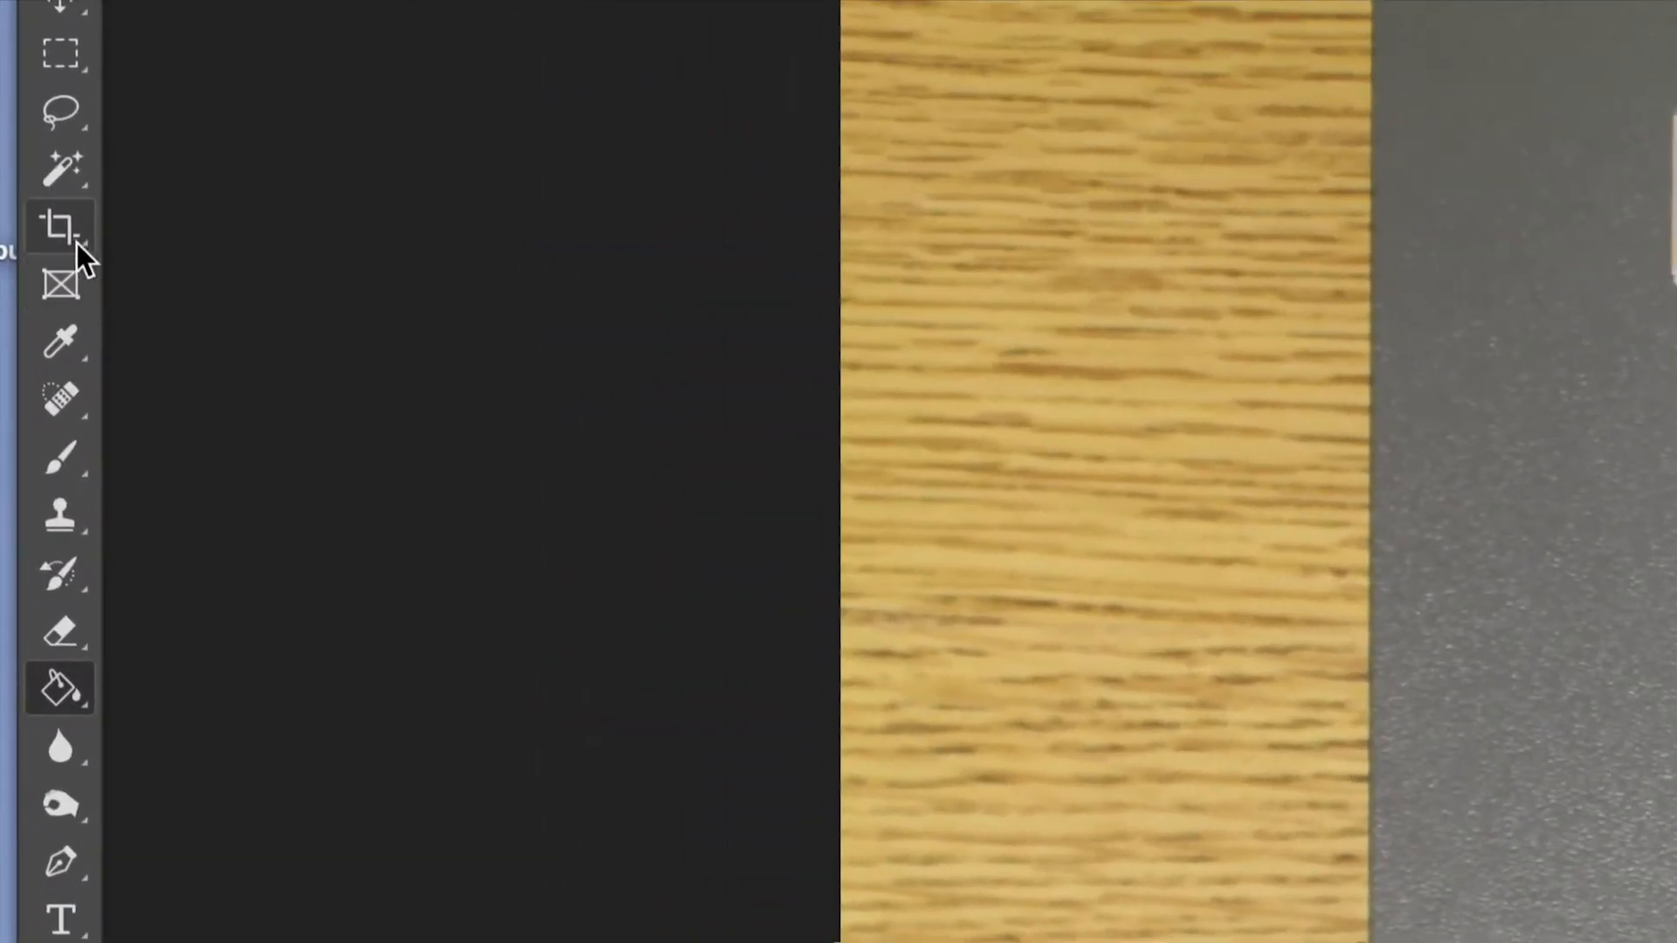
# Examine the variants and options of the Magic Wand, Crop, Eyedropper, Lasso, Marquee, Move and Frame tools
pyautogui.click(82, 182)
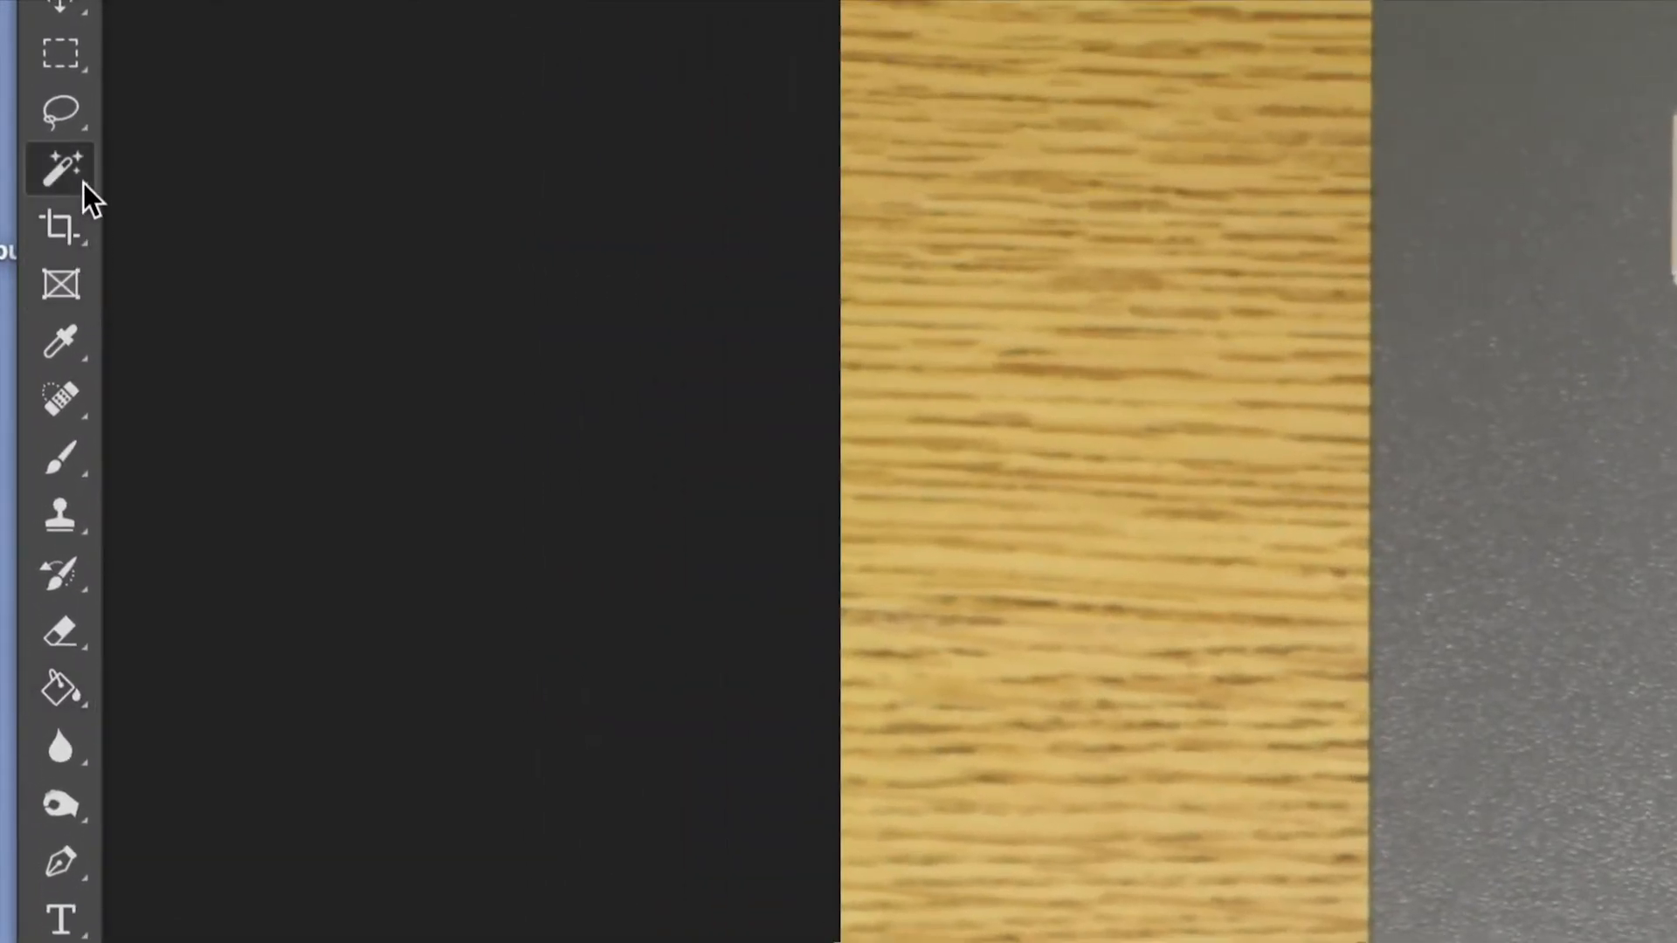
pyautogui.click(85, 229)
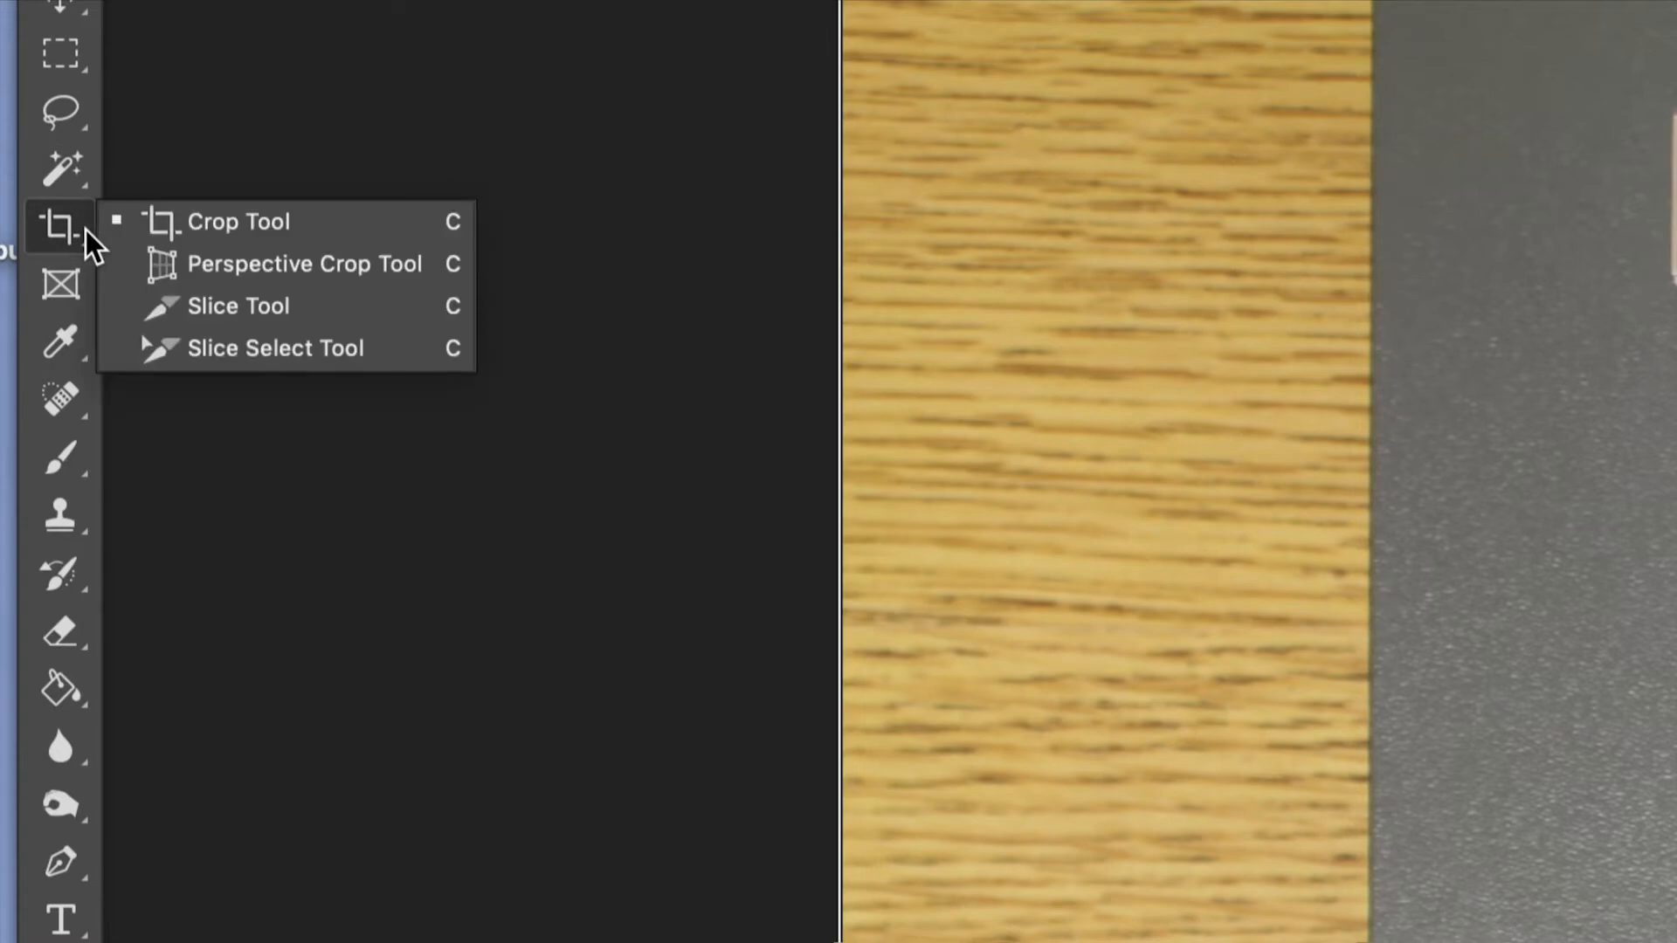
pyautogui.click(66, 351)
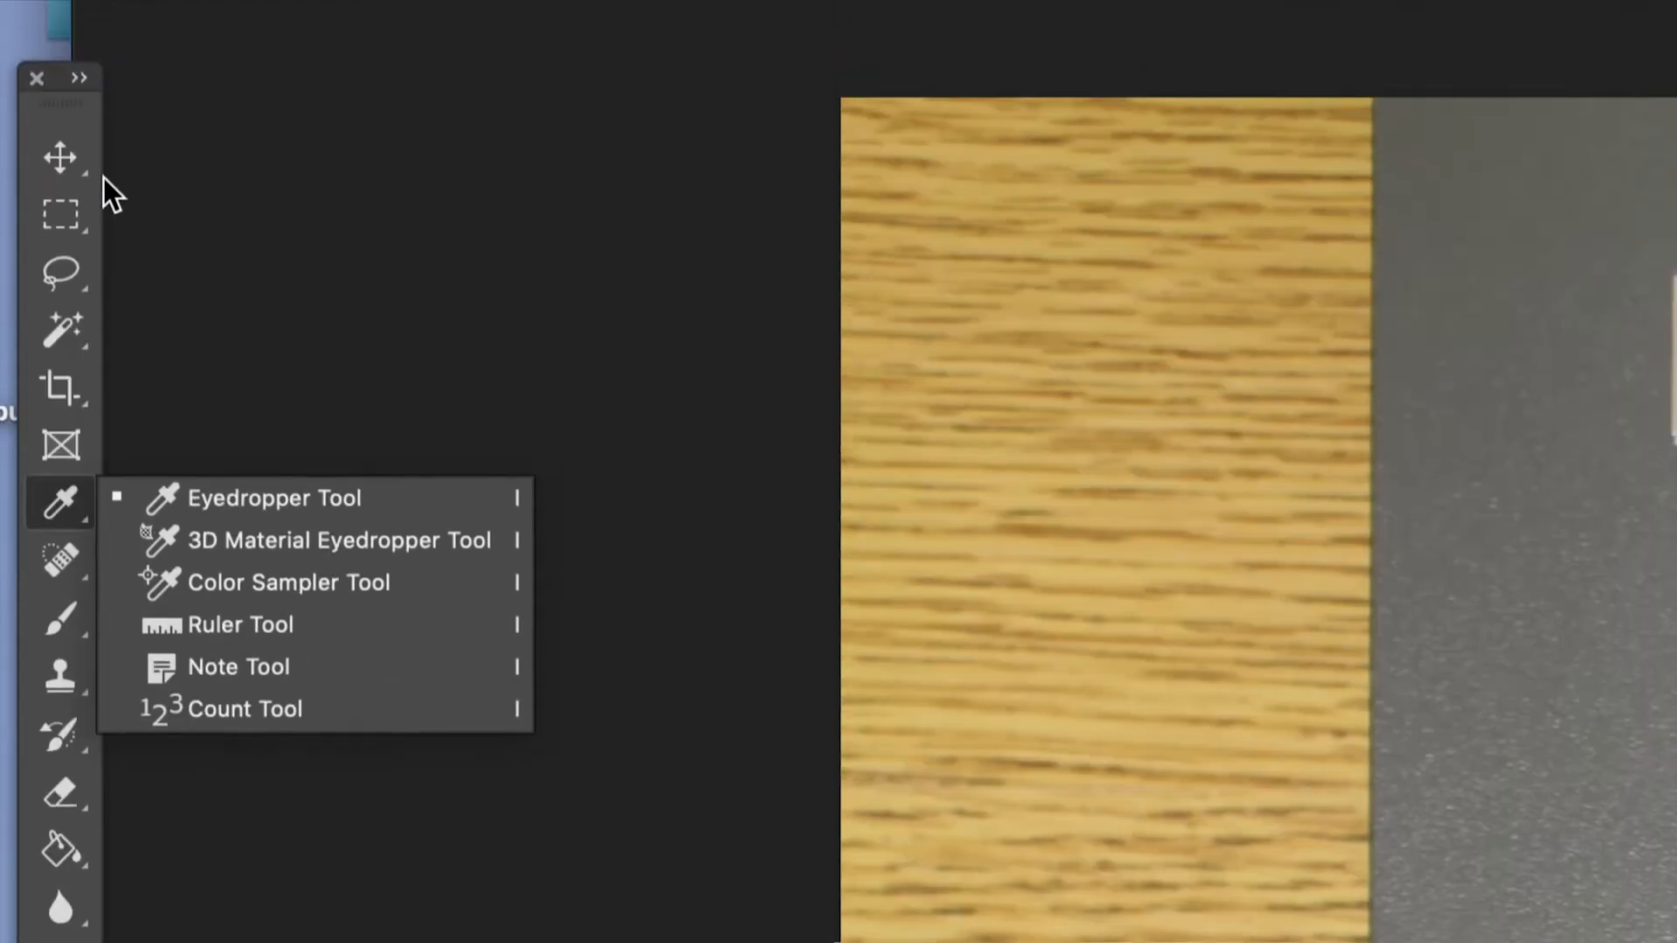
pyautogui.click(62, 332)
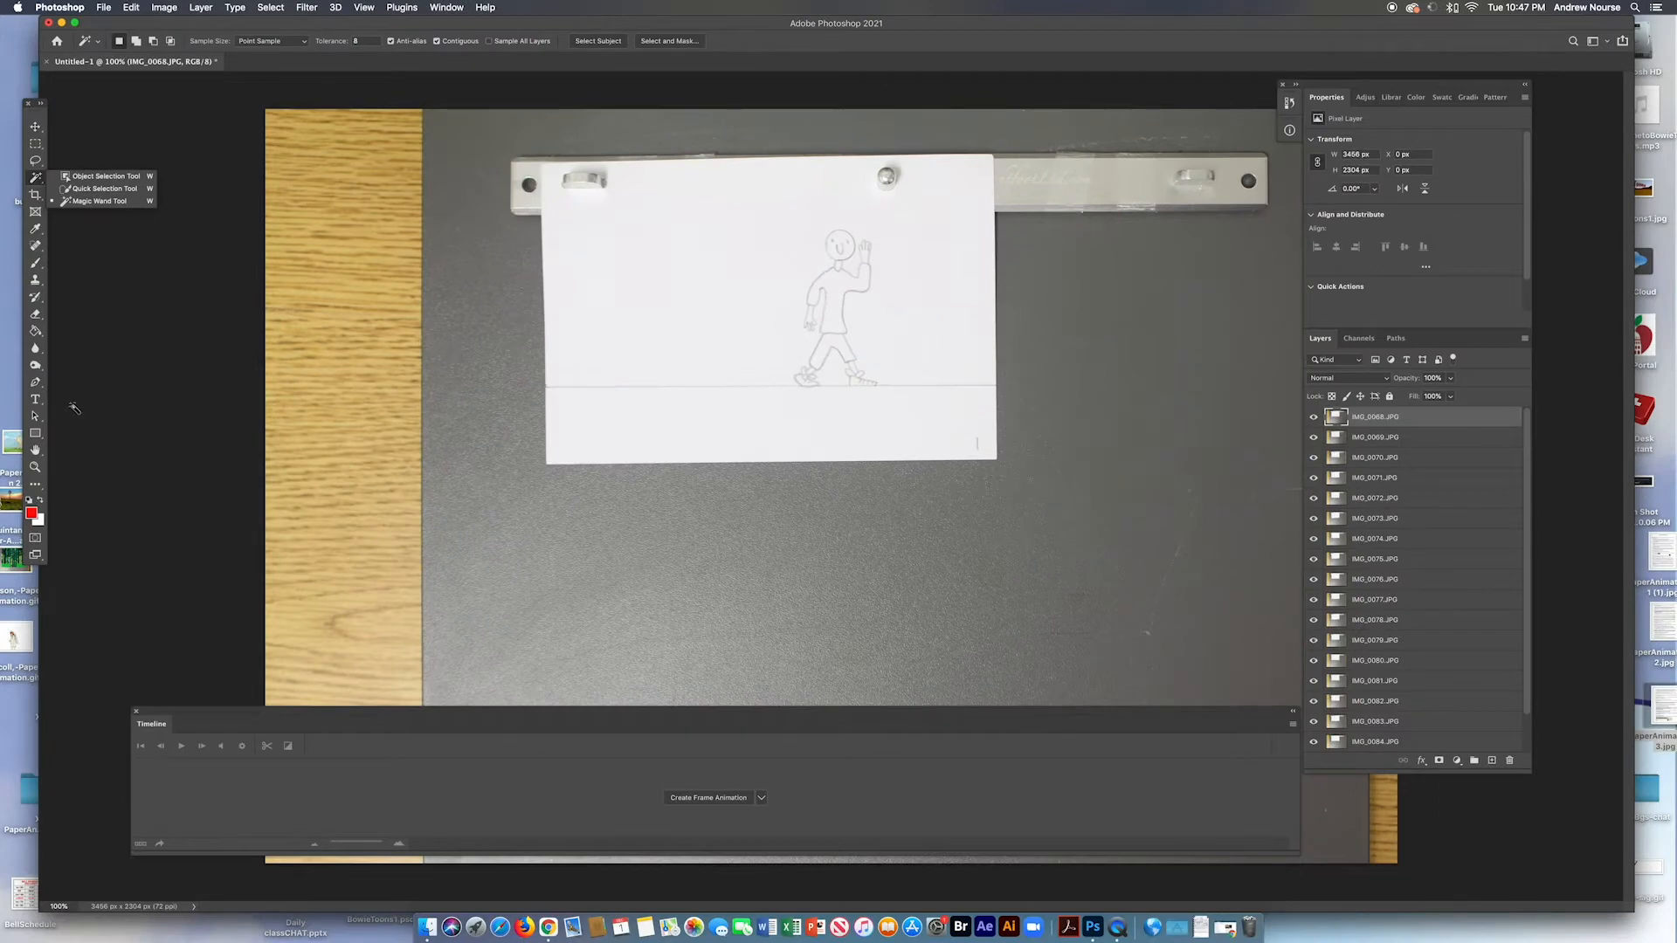
pyautogui.click(34, 161)
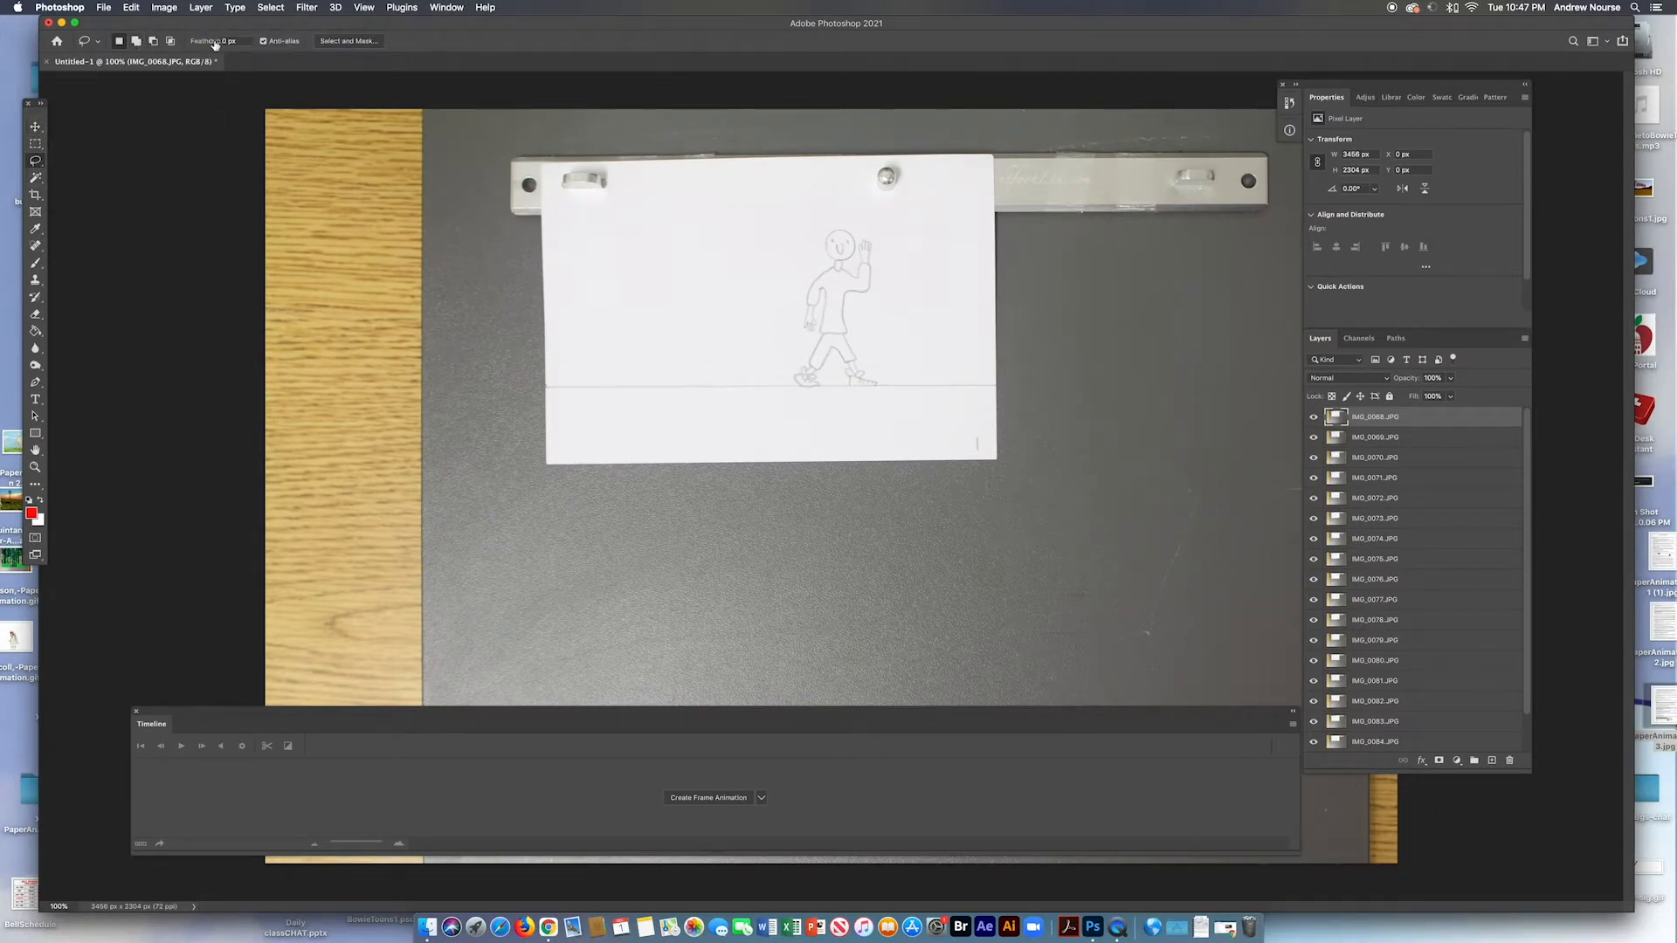
pyautogui.click(35, 145)
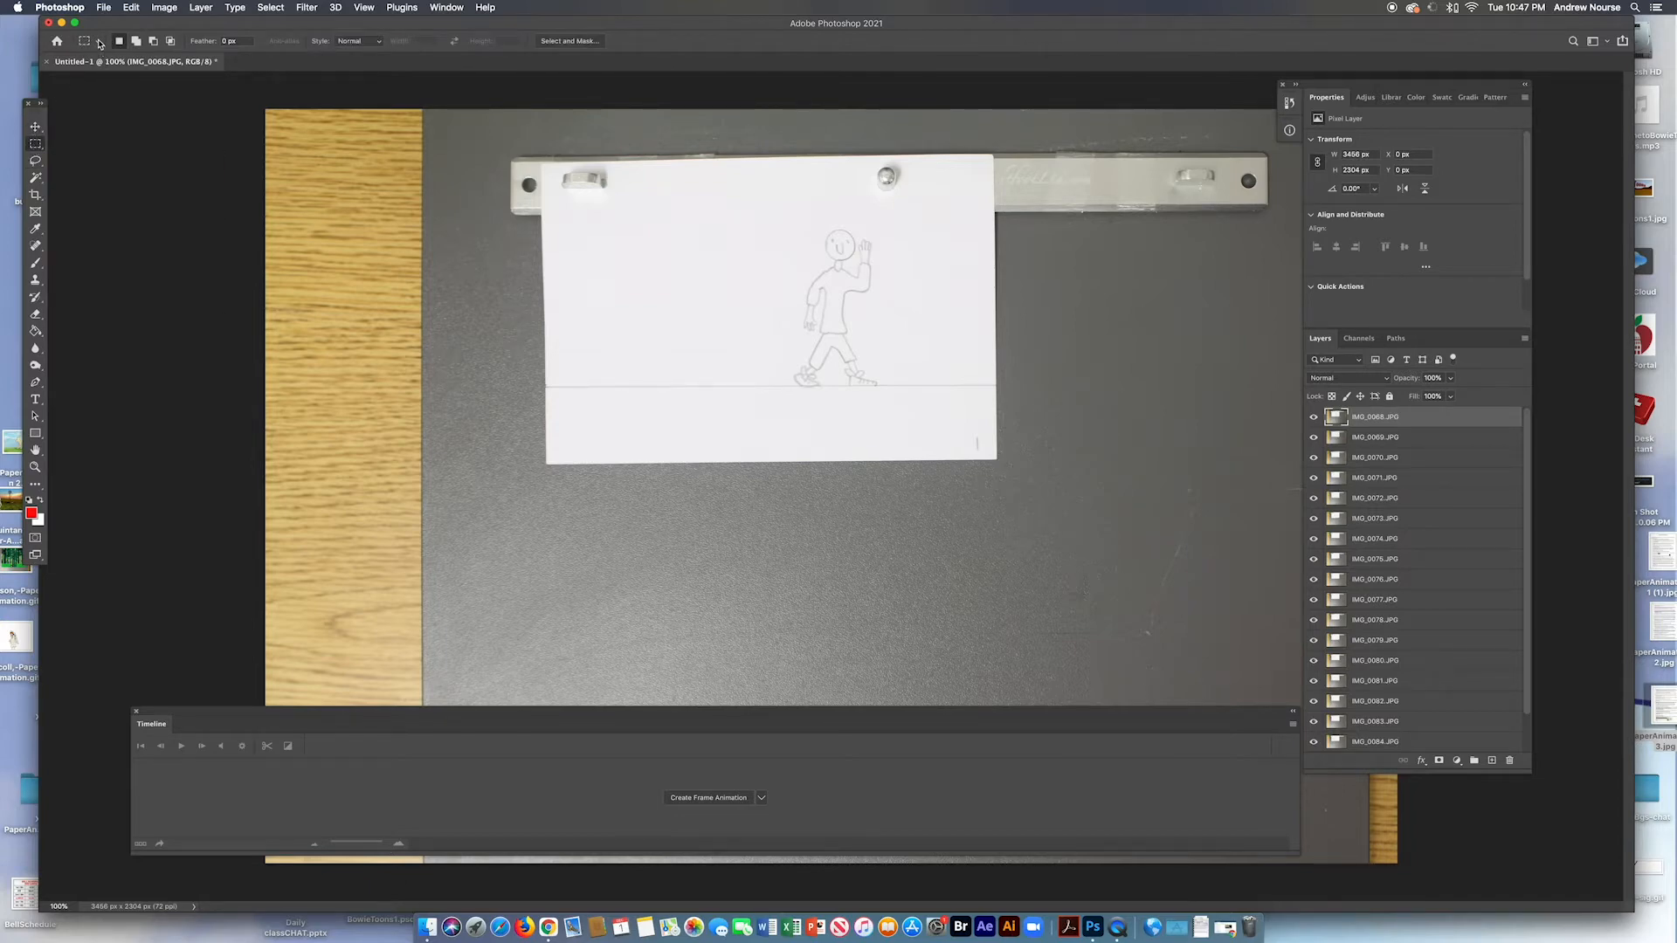
pyautogui.click(36, 127)
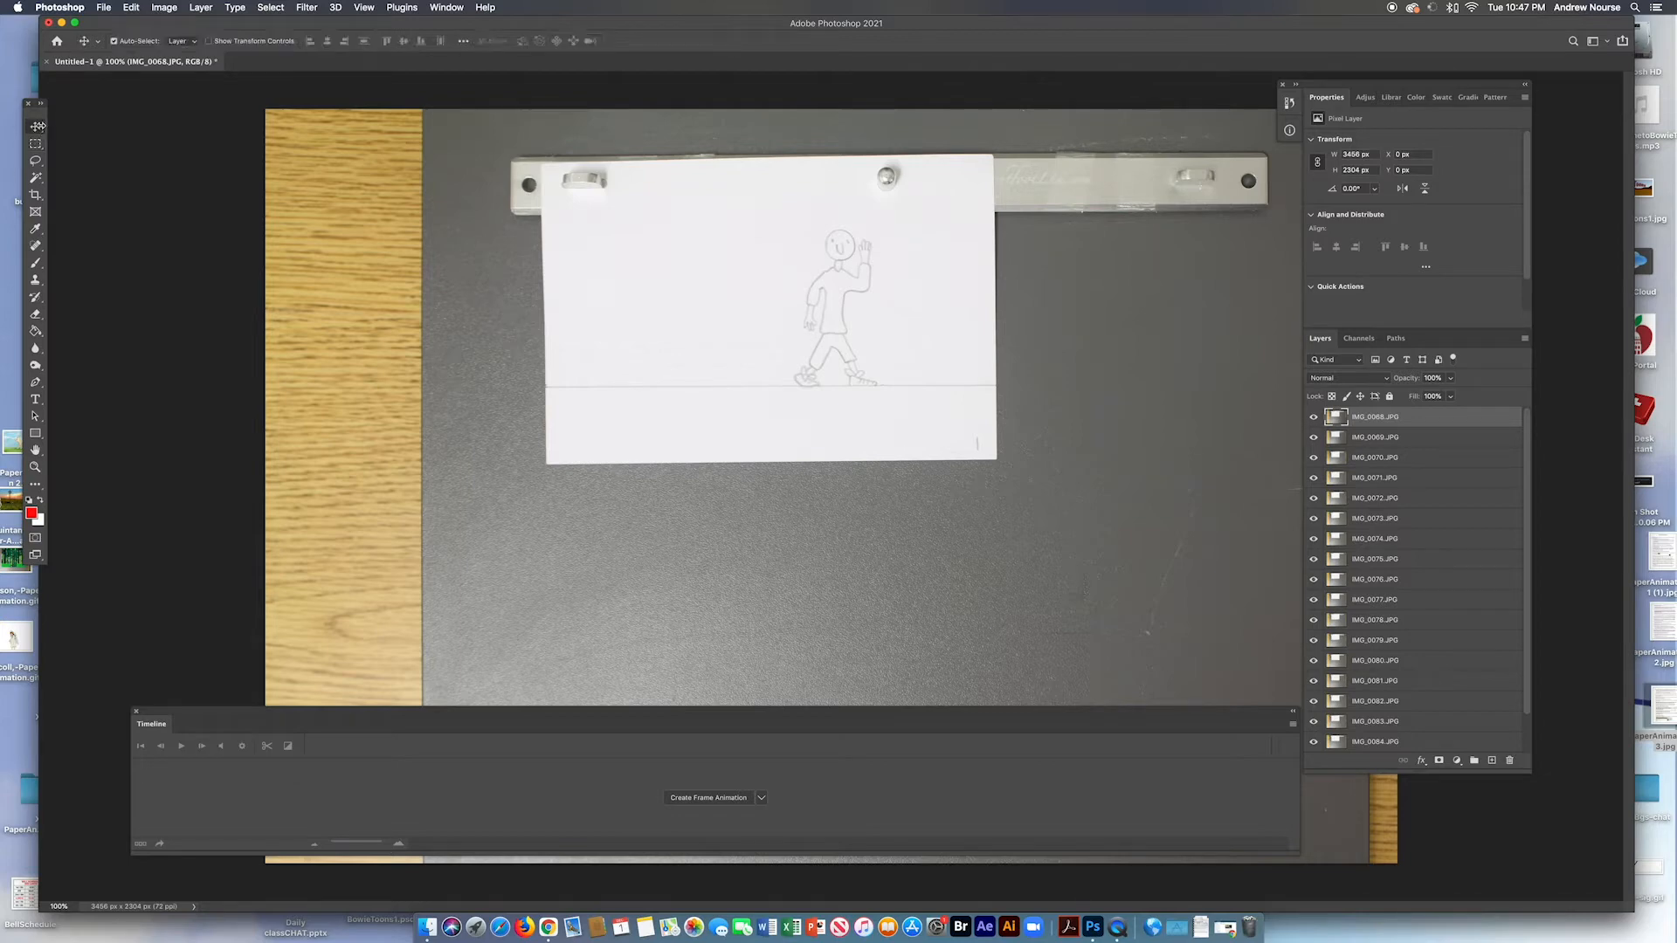
pyautogui.click(35, 215)
pyautogui.click(35, 229)
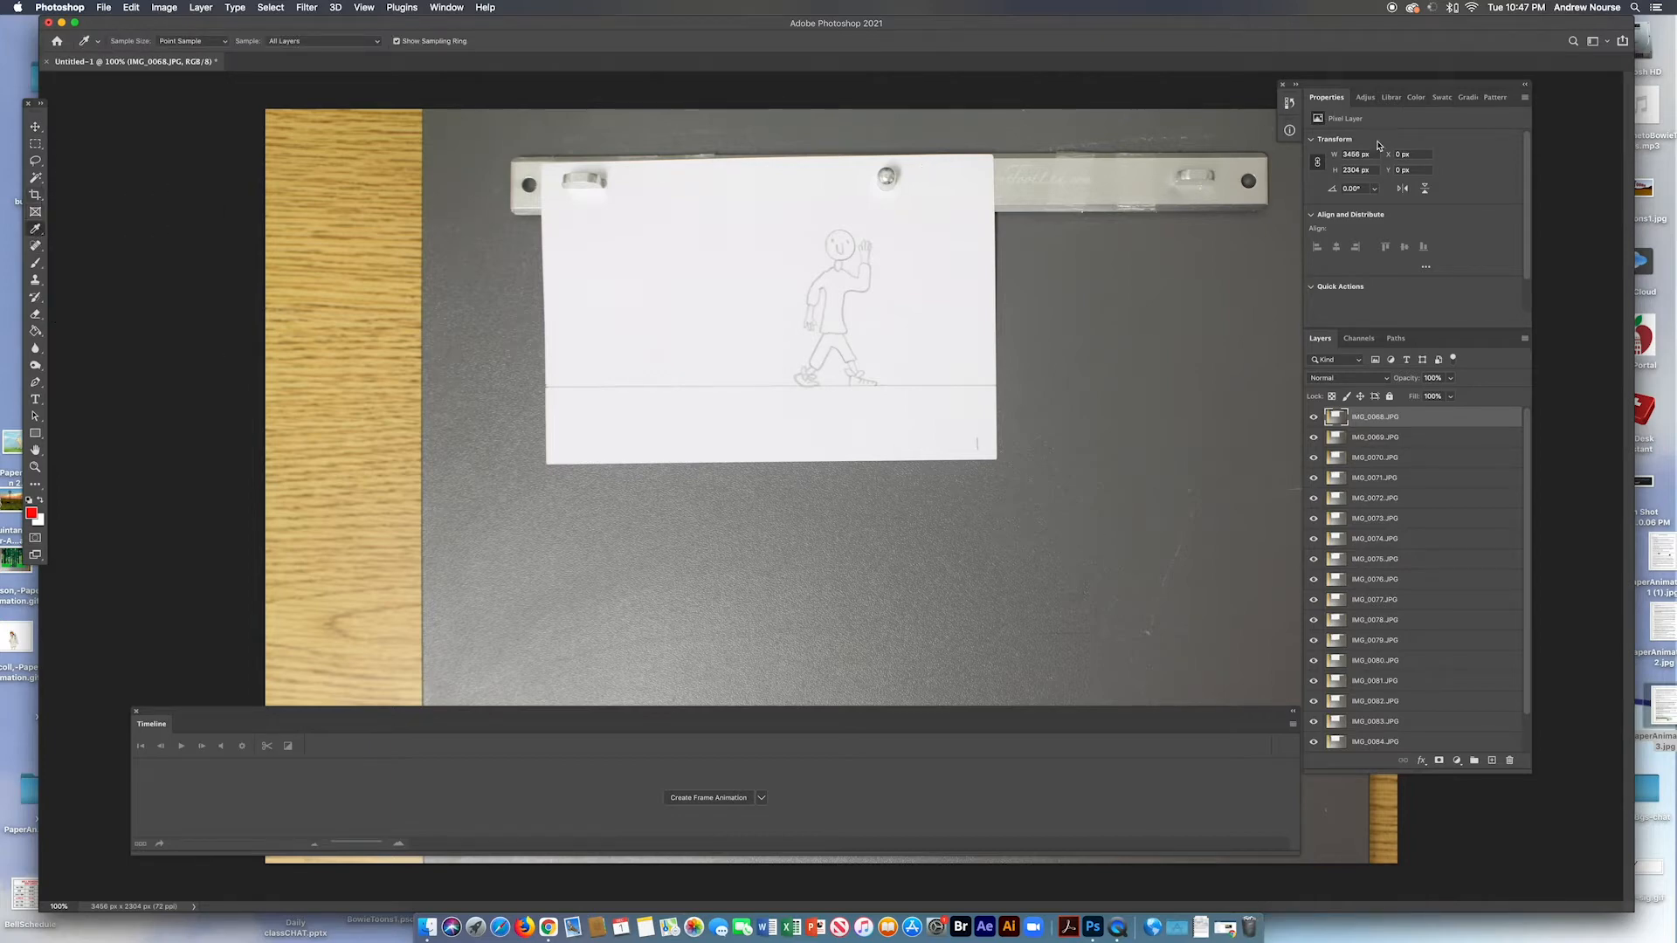
# Display the Adjustments panel, and shift and close the floating Timeline panel
pyautogui.click(1365, 98)
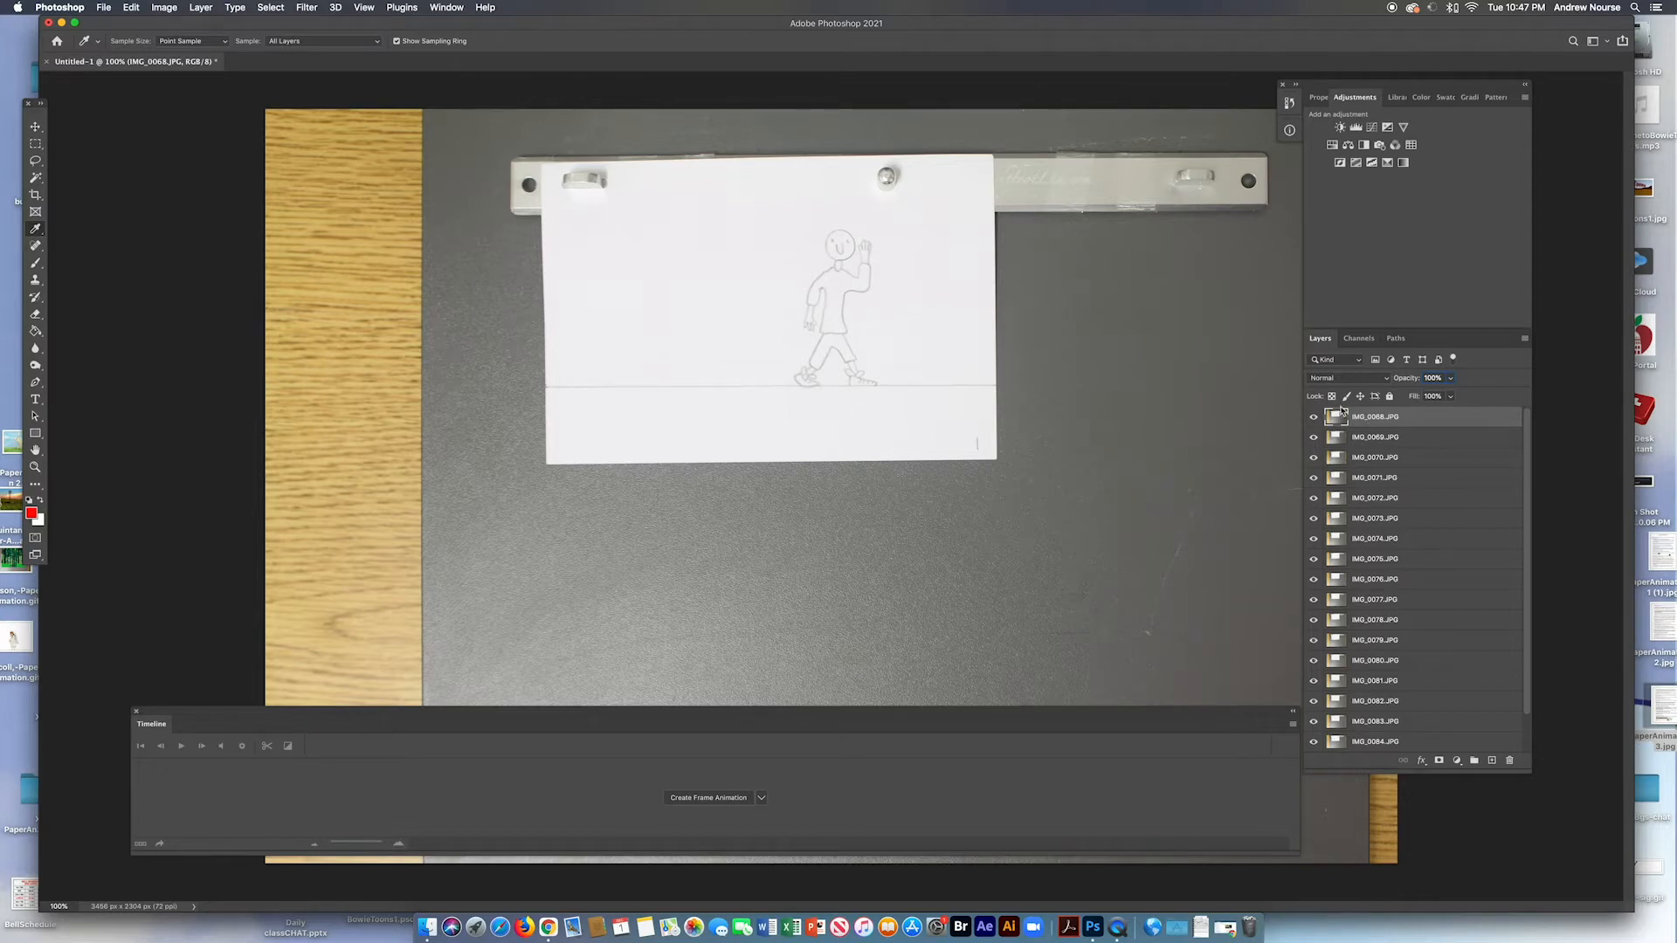
pyautogui.moveTo(1444, 346)
pyautogui.mouseDown()
pyautogui.moveTo(1456, 422)
pyautogui.moveTo(1295, 394)
pyautogui.moveTo(1464, 354)
pyautogui.mouseUp()
pyautogui.moveTo(810, 730)
pyautogui.mouseDown()
pyautogui.moveTo(771, 729)
pyautogui.moveTo(804, 727)
pyautogui.mouseUp()
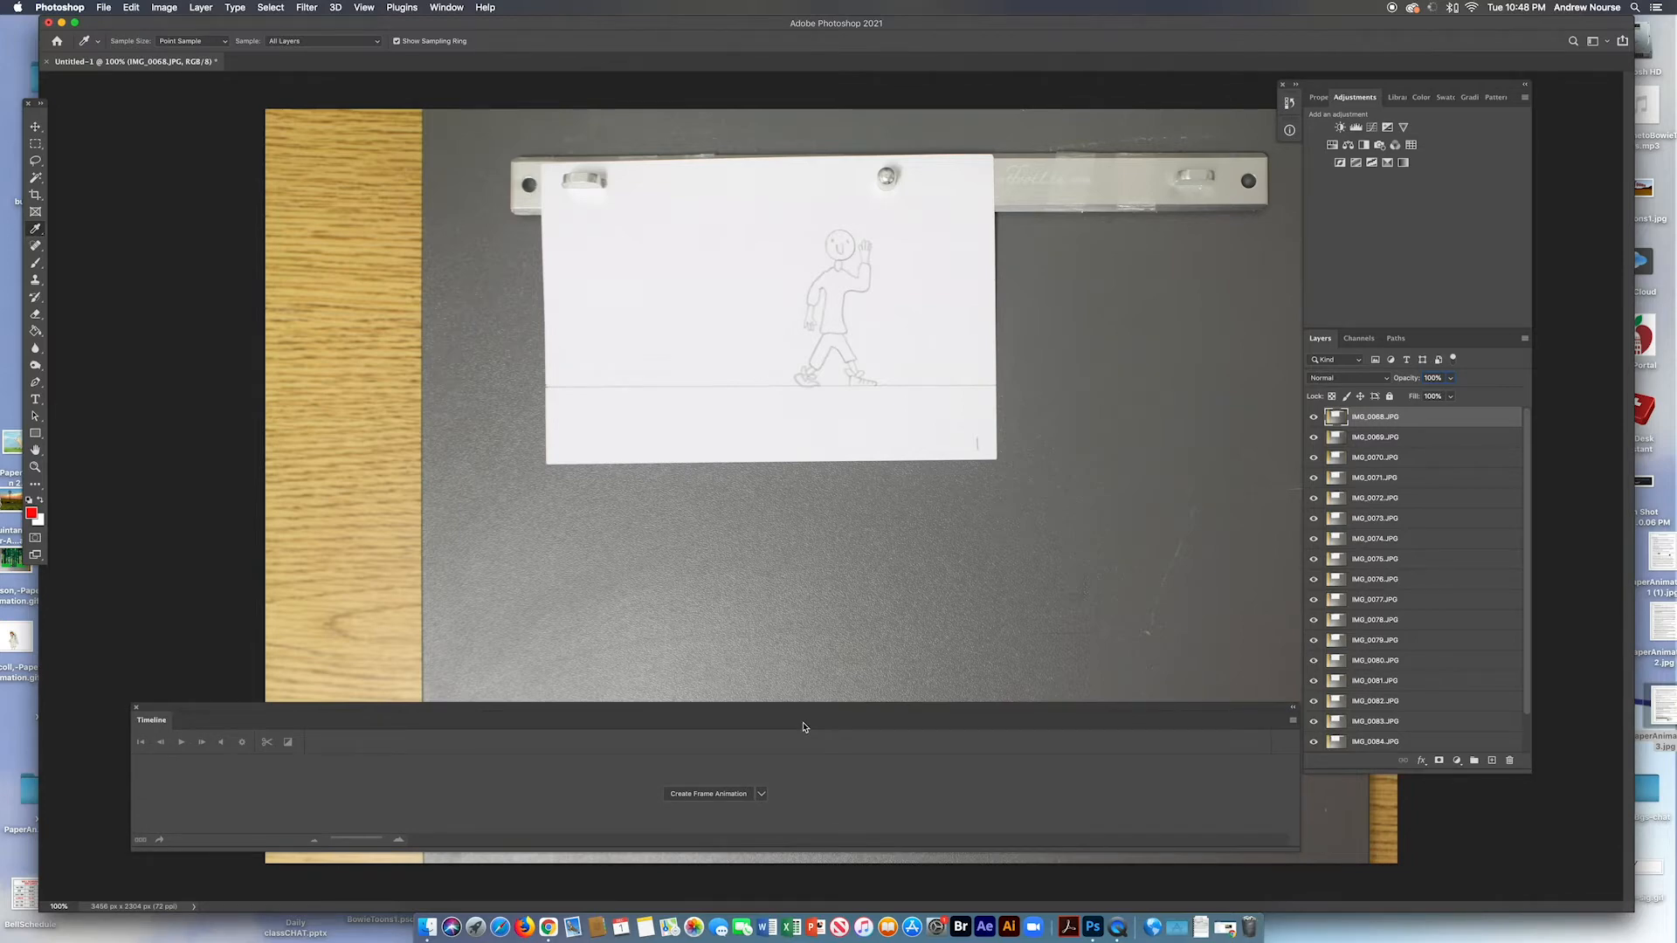
pyautogui.click(138, 707)
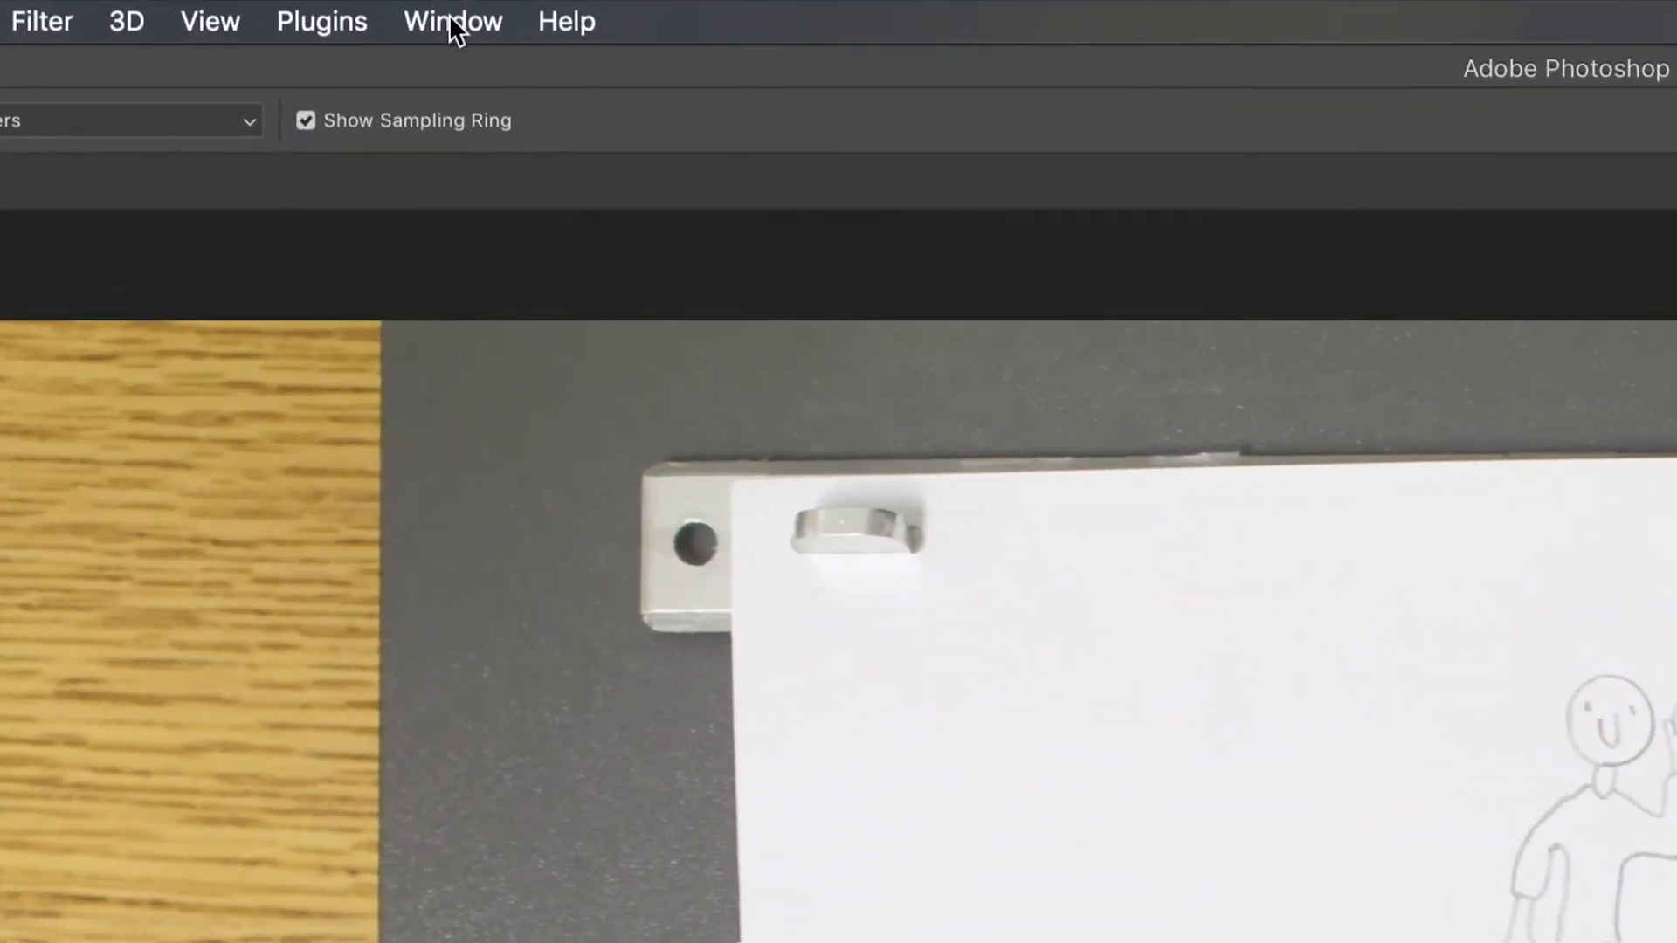
# Show the History panel and bring back the Timeline panel
pyautogui.click(446, 8)
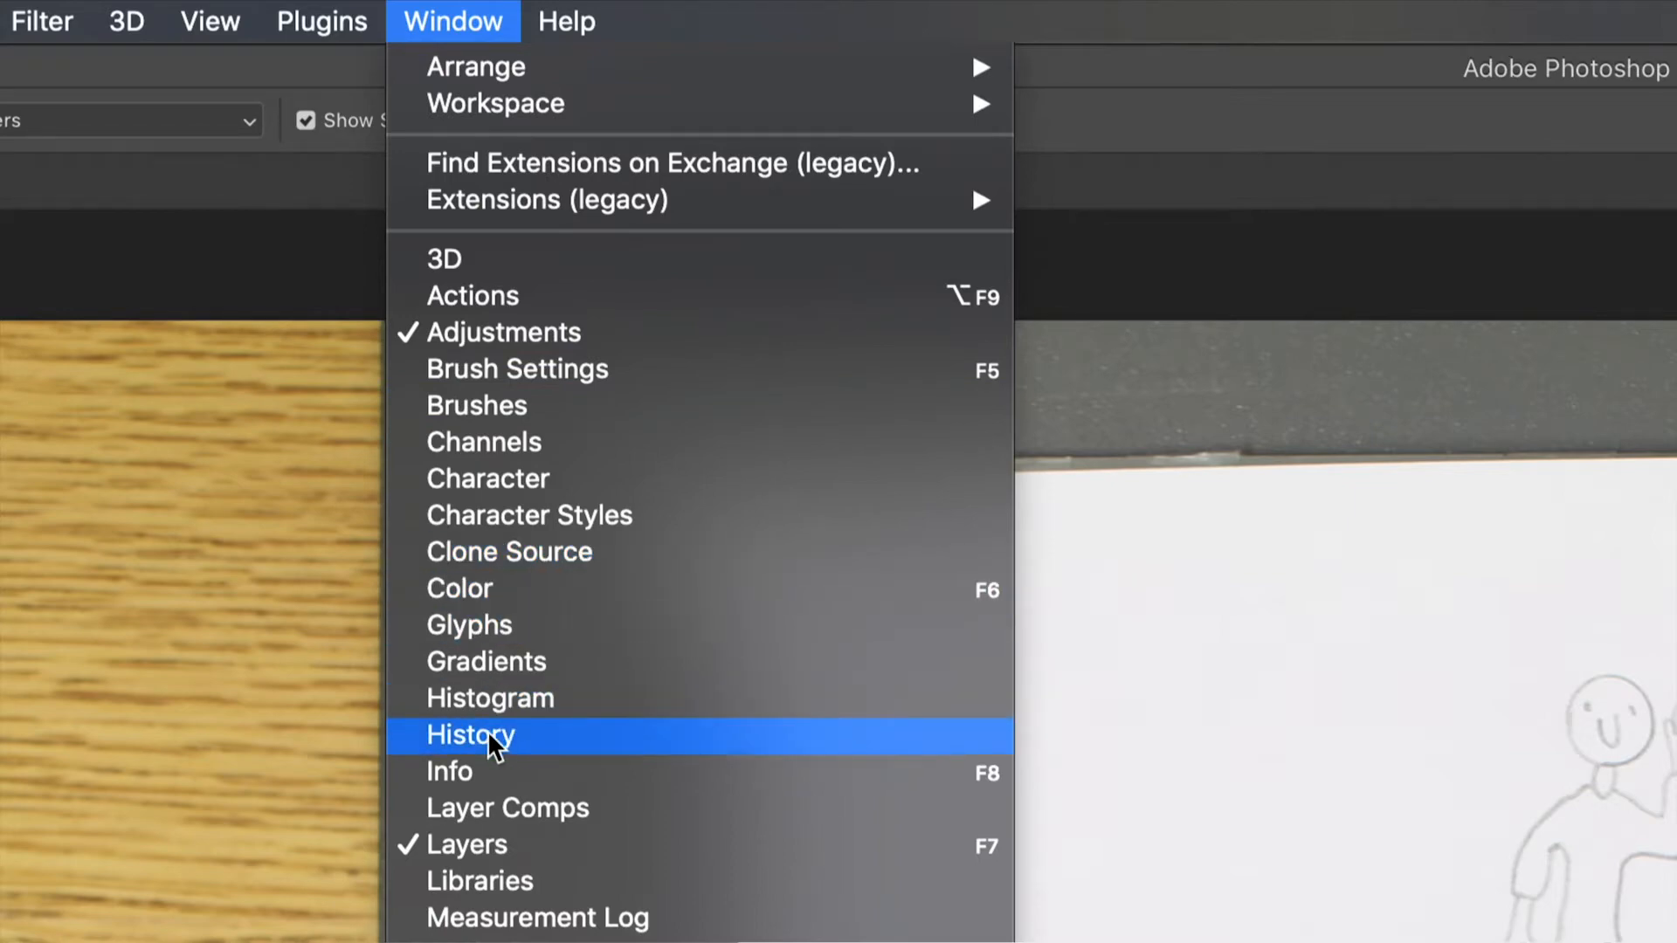
pyautogui.click(459, 732)
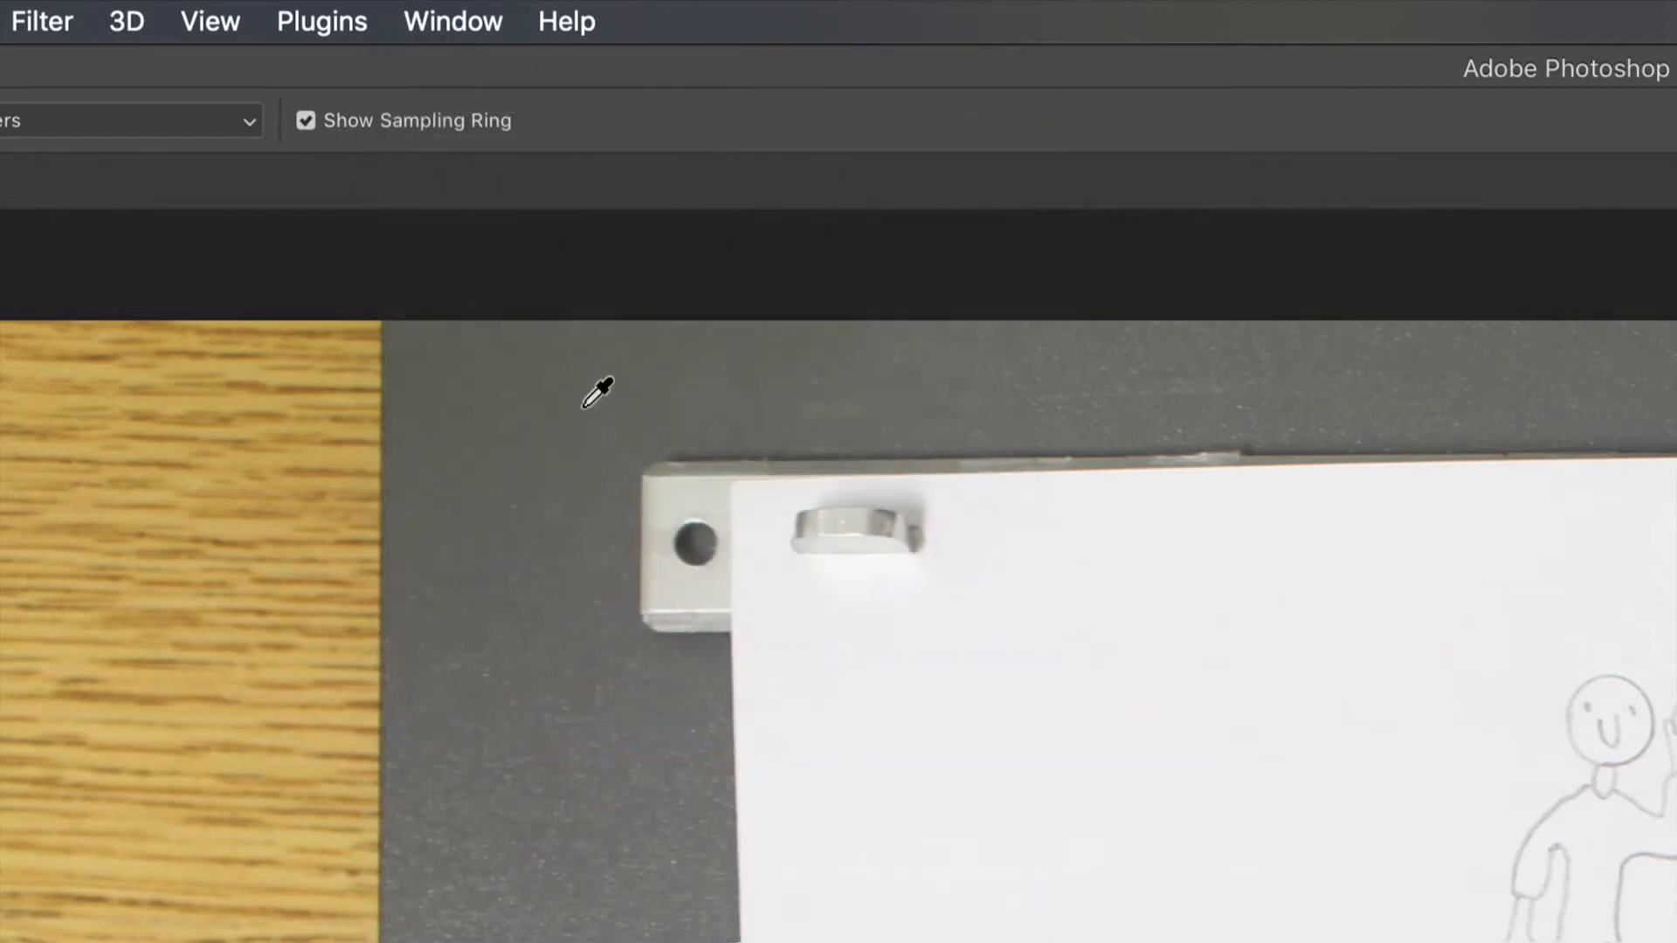
pyautogui.click(460, 17)
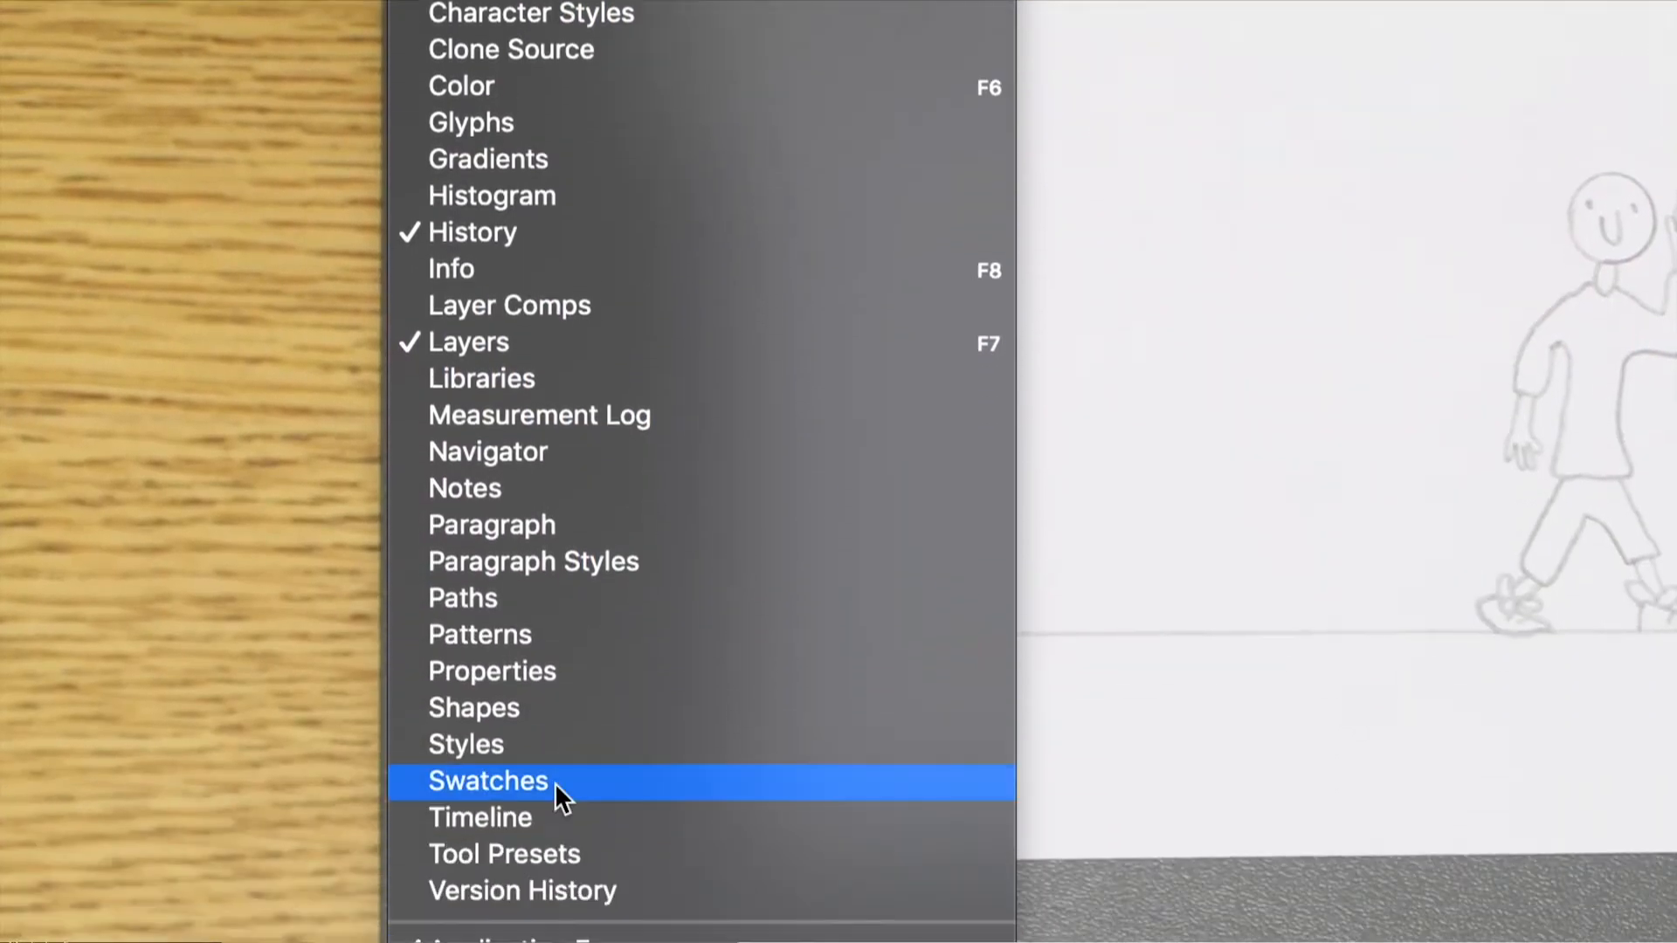
pyautogui.click(506, 823)
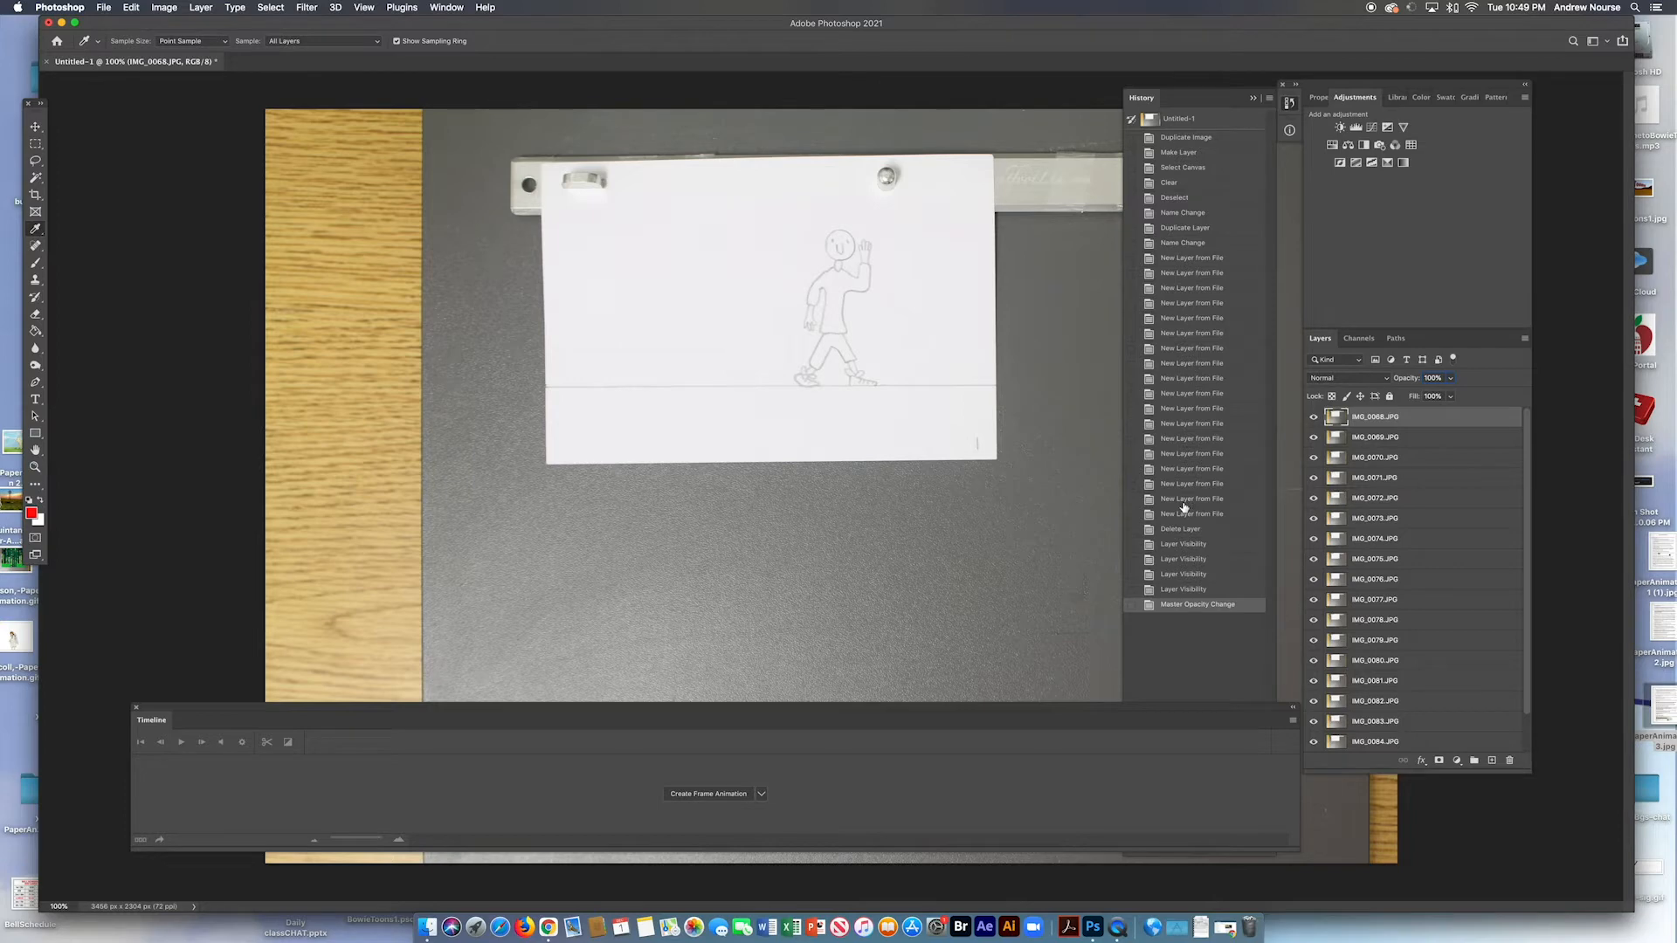
# Review the snapshot and undo settings in History Options and dismiss the dialog
pyautogui.click(1270, 99)
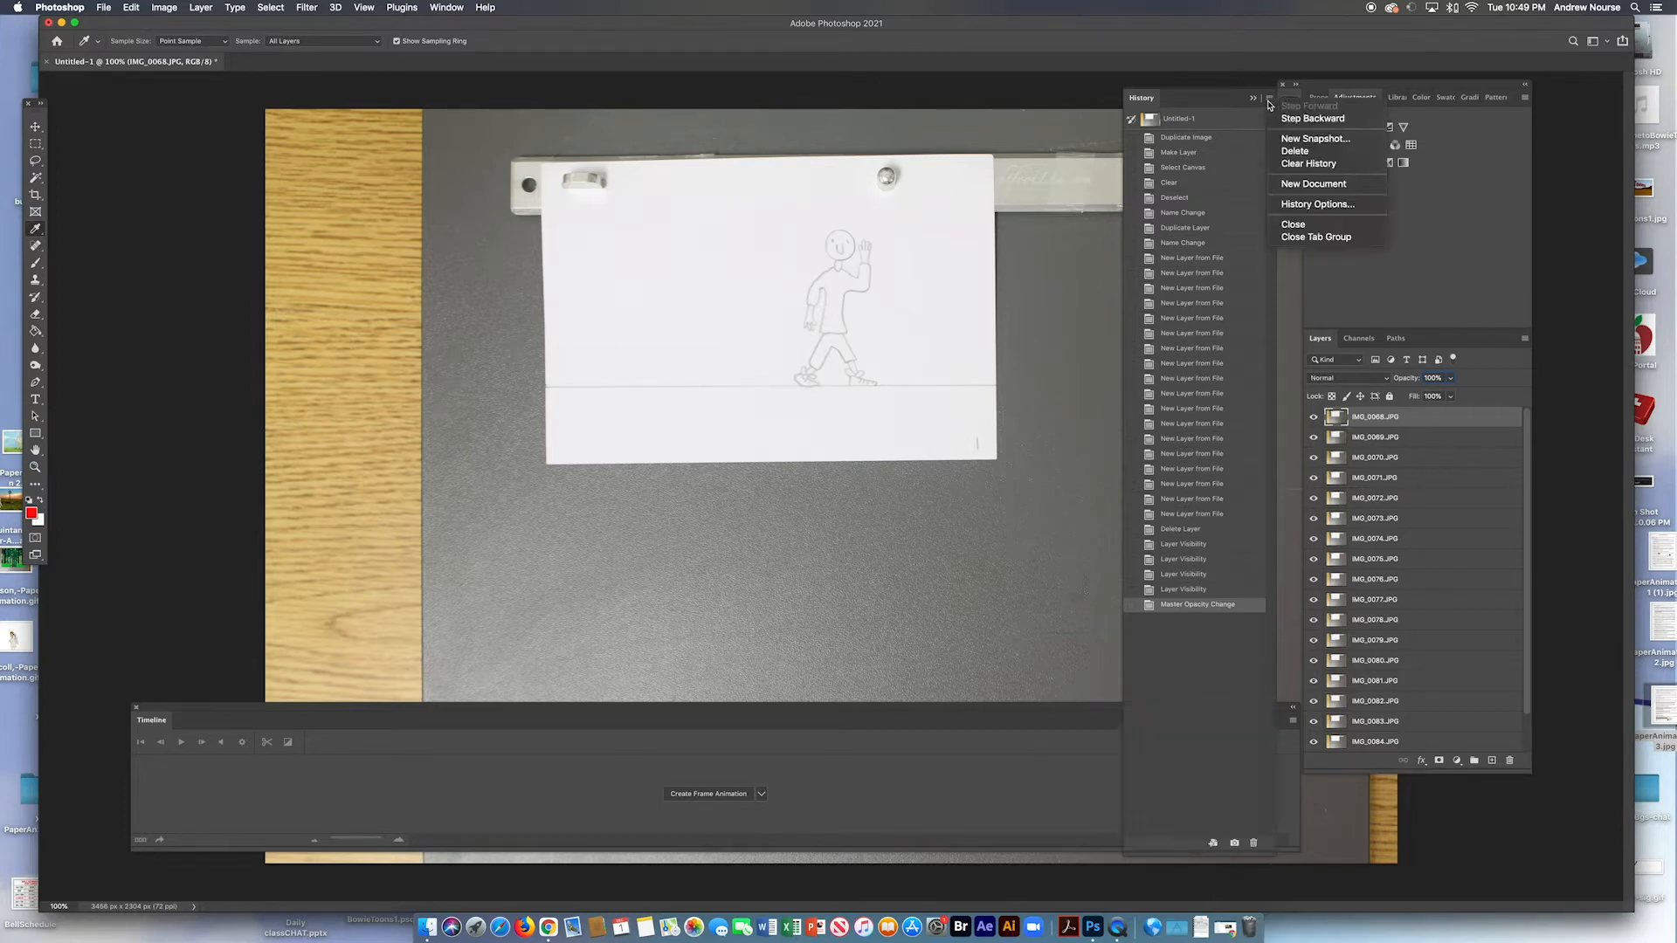
pyautogui.click(1294, 206)
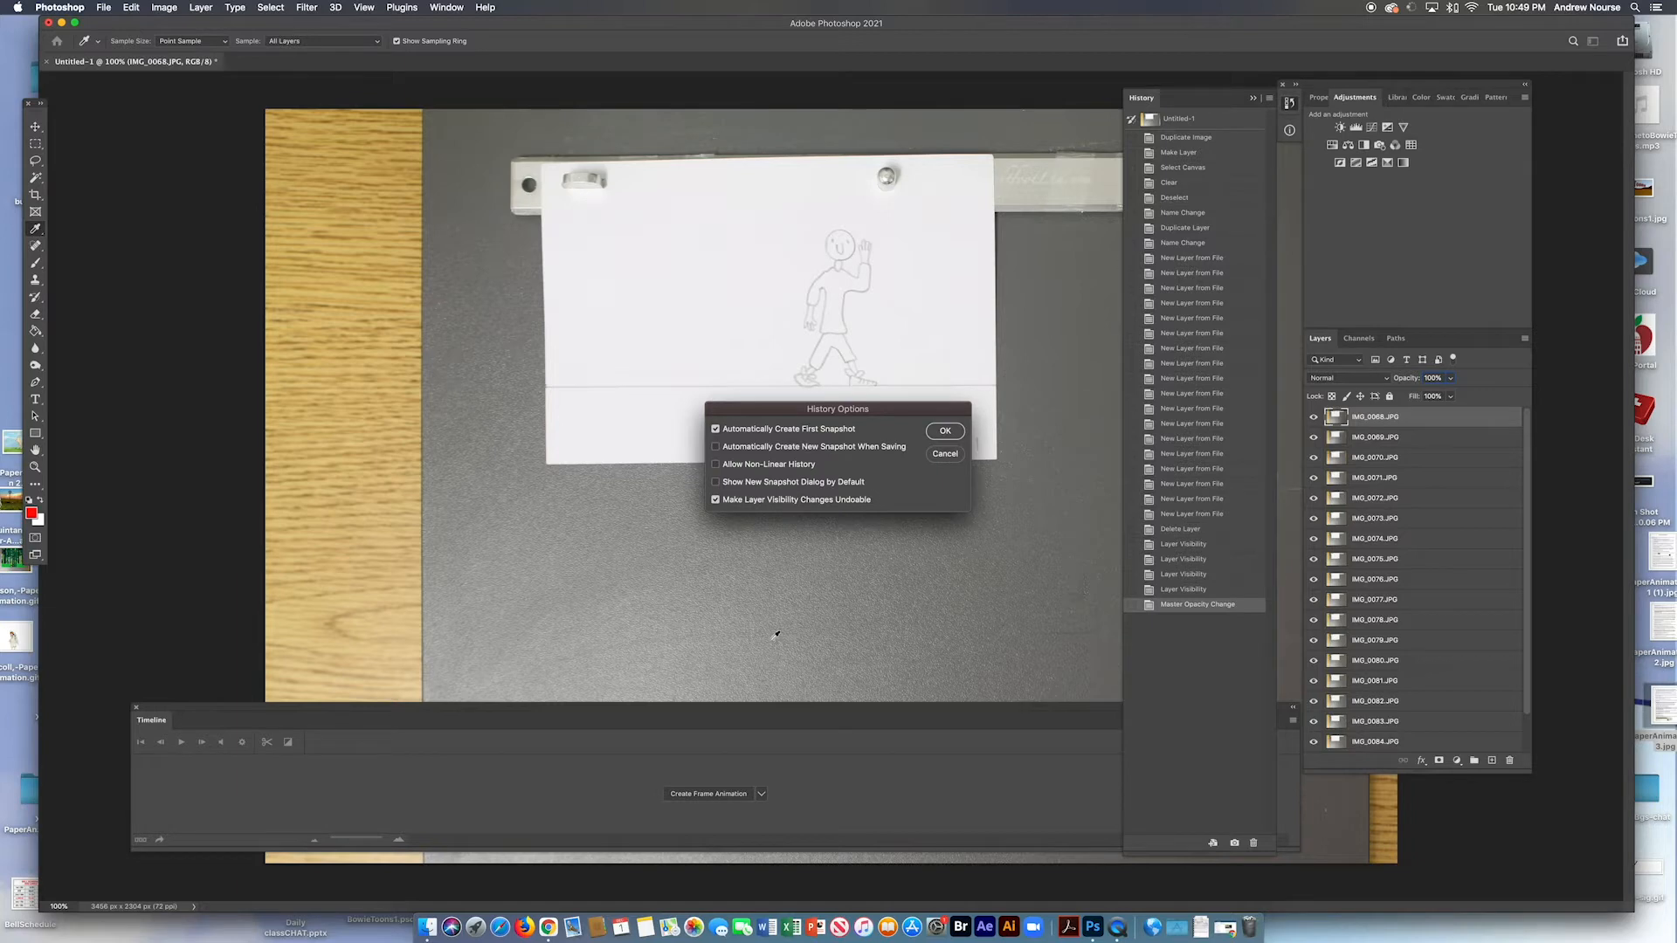
pyautogui.click(946, 454)
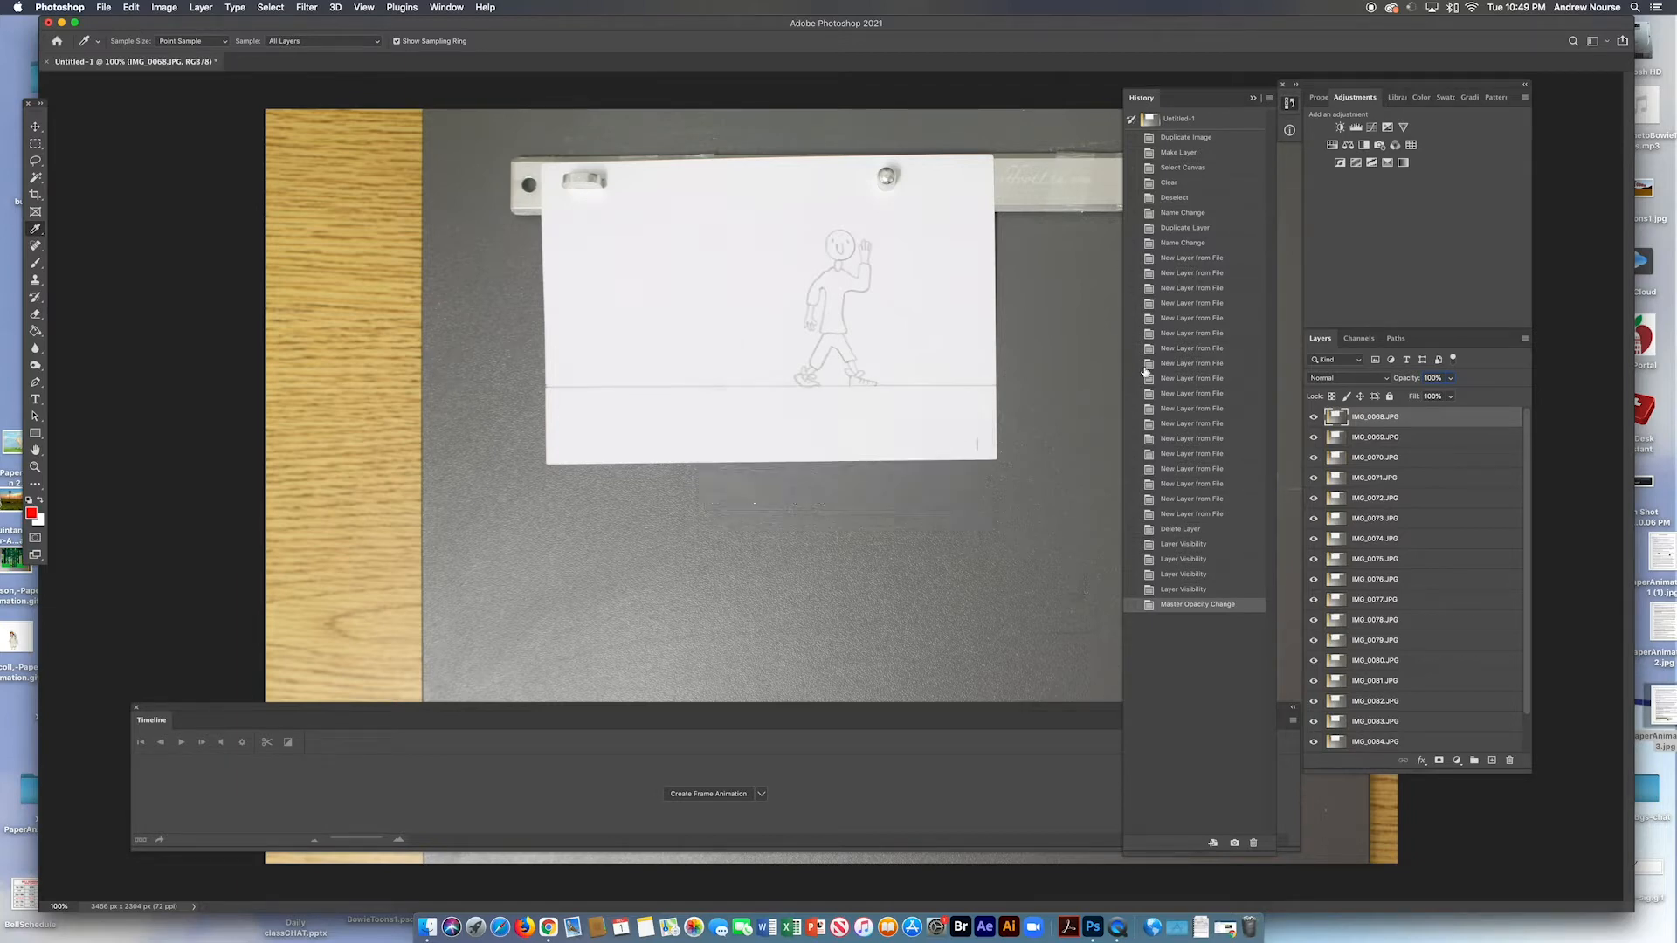
# Turn on the History Log in the program preferences and look at its Edit Log Items options
pyautogui.click(1269, 100)
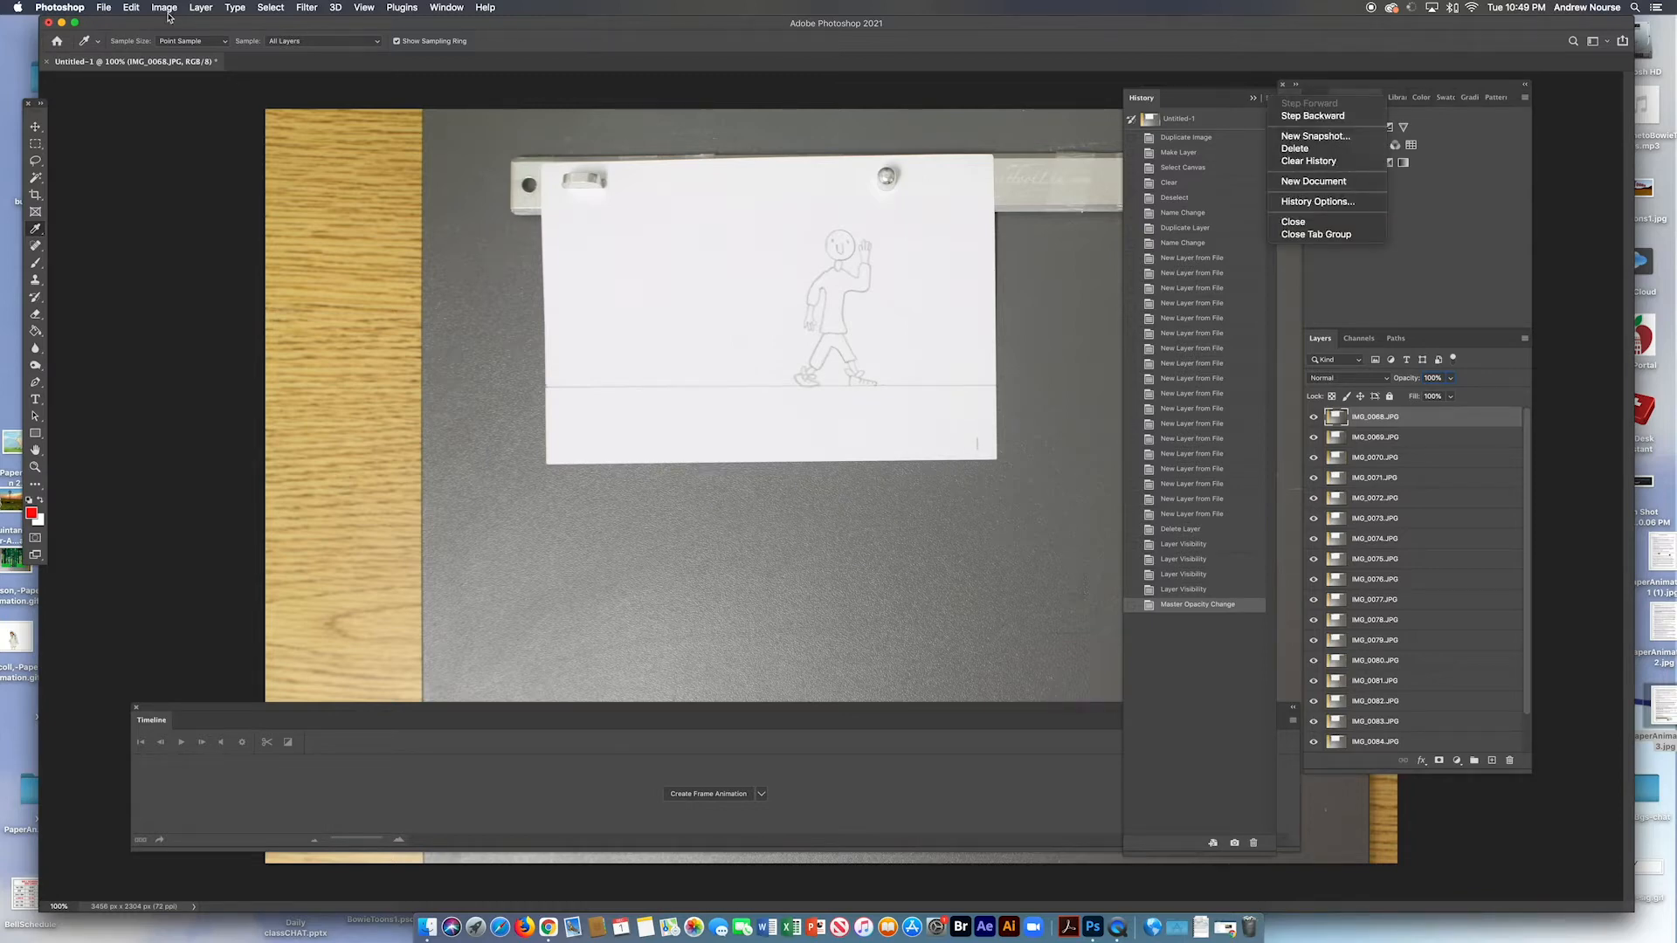
pyautogui.click(79, 10)
pyautogui.click(74, 11)
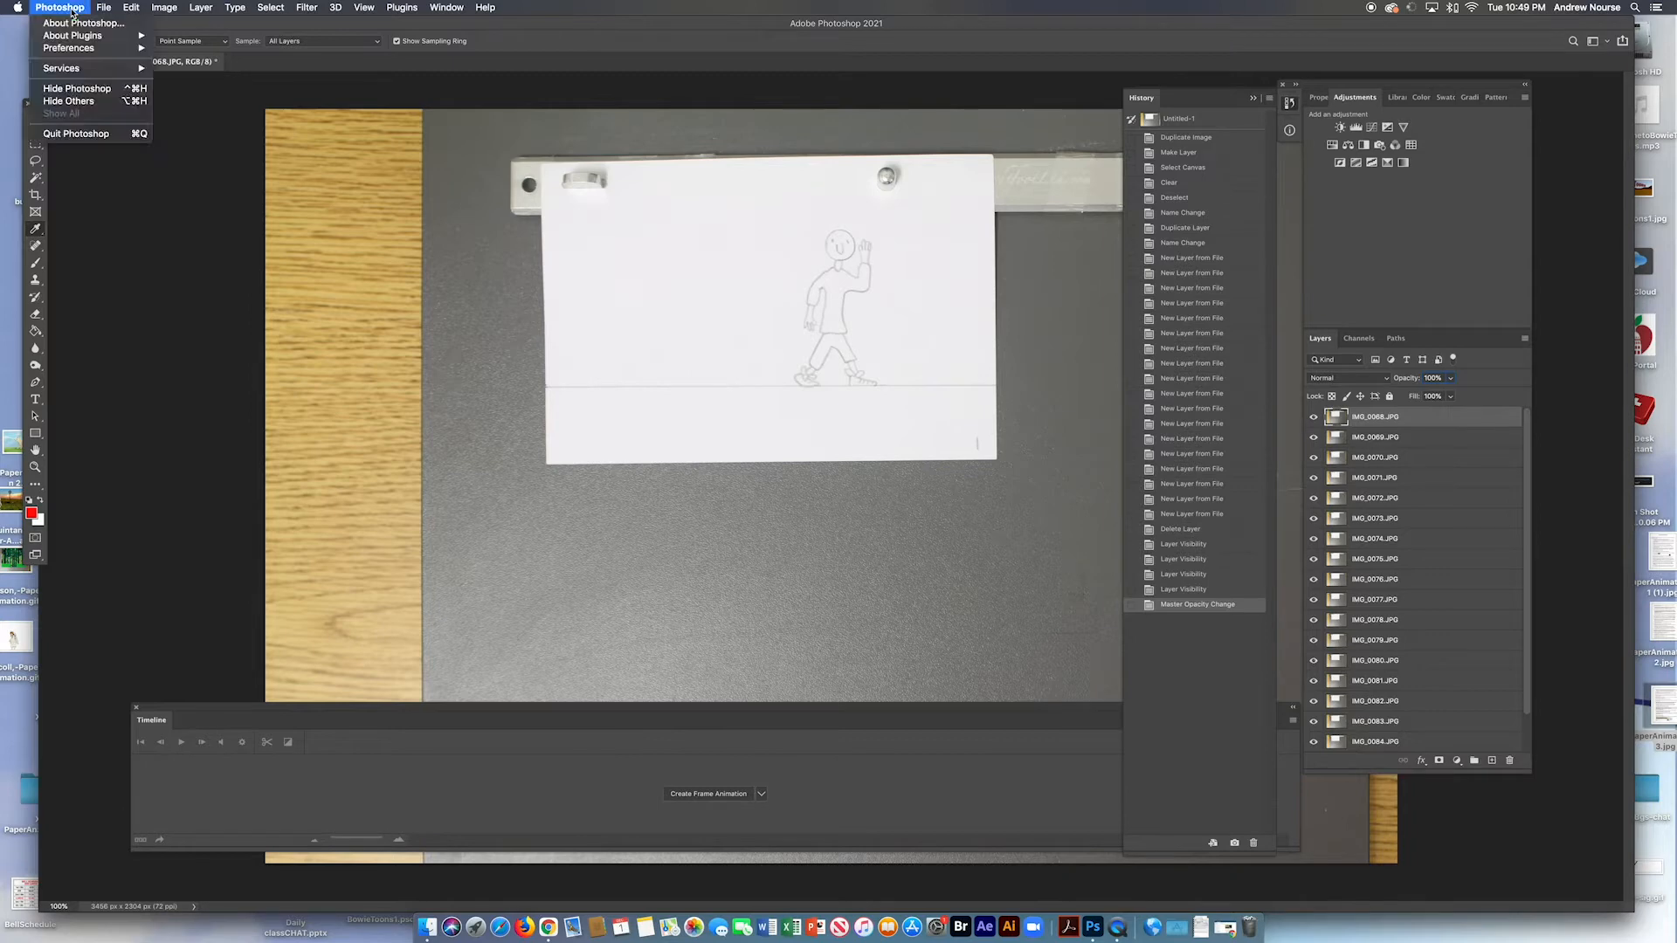
pyautogui.moveTo(95, 50)
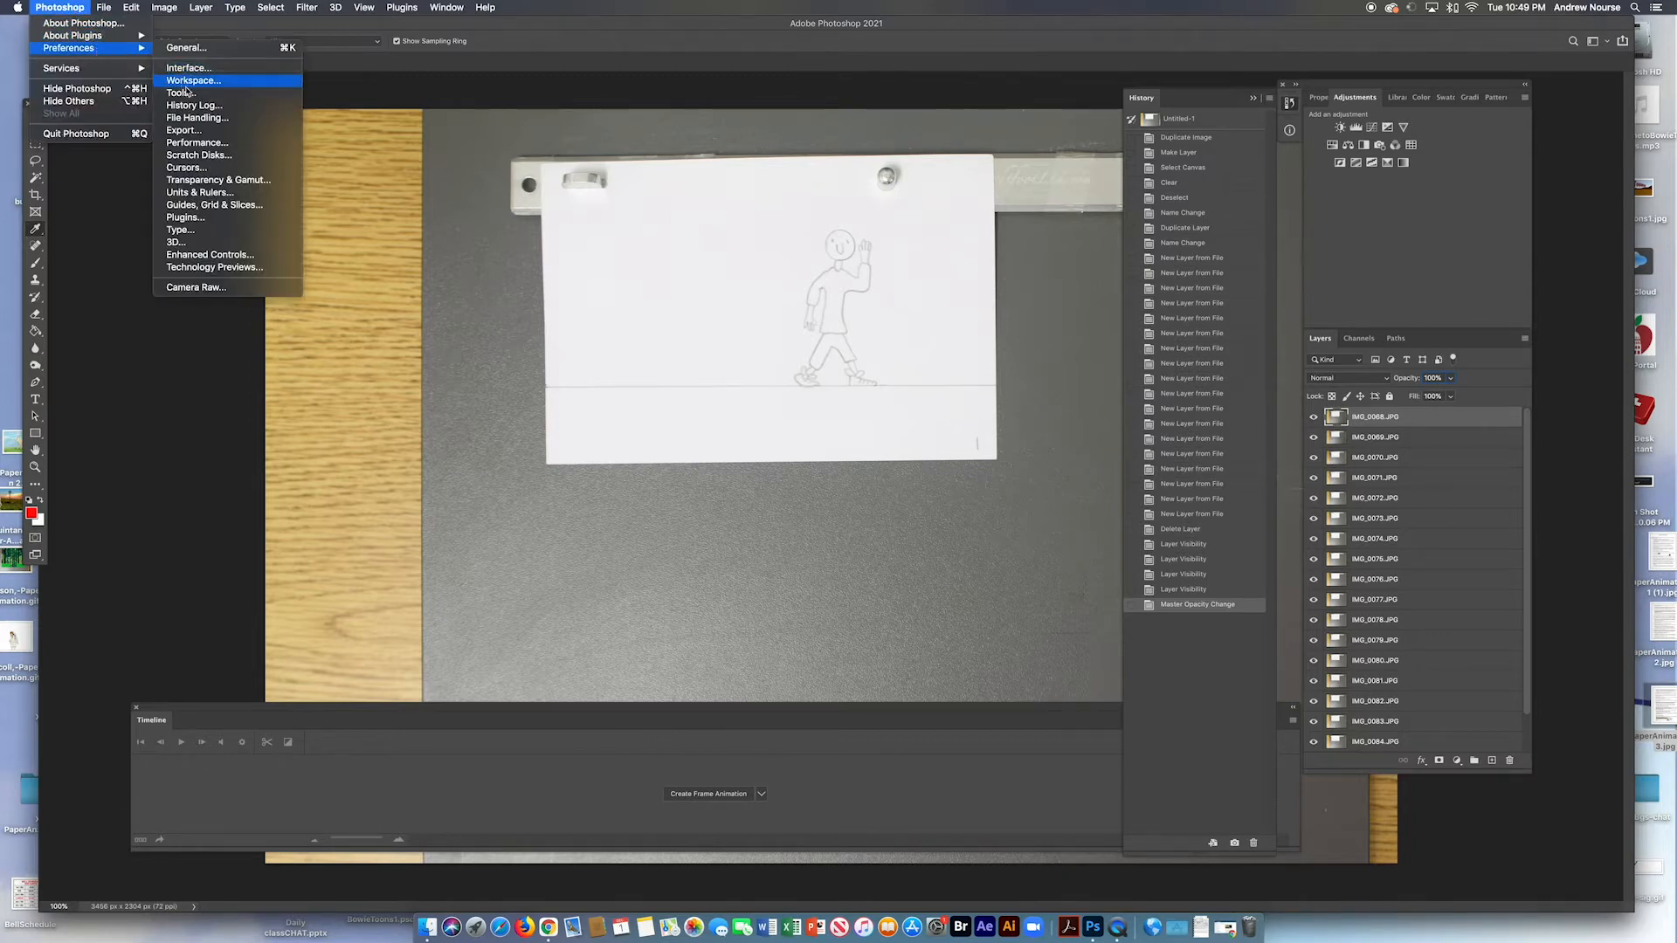
pyautogui.click(213, 107)
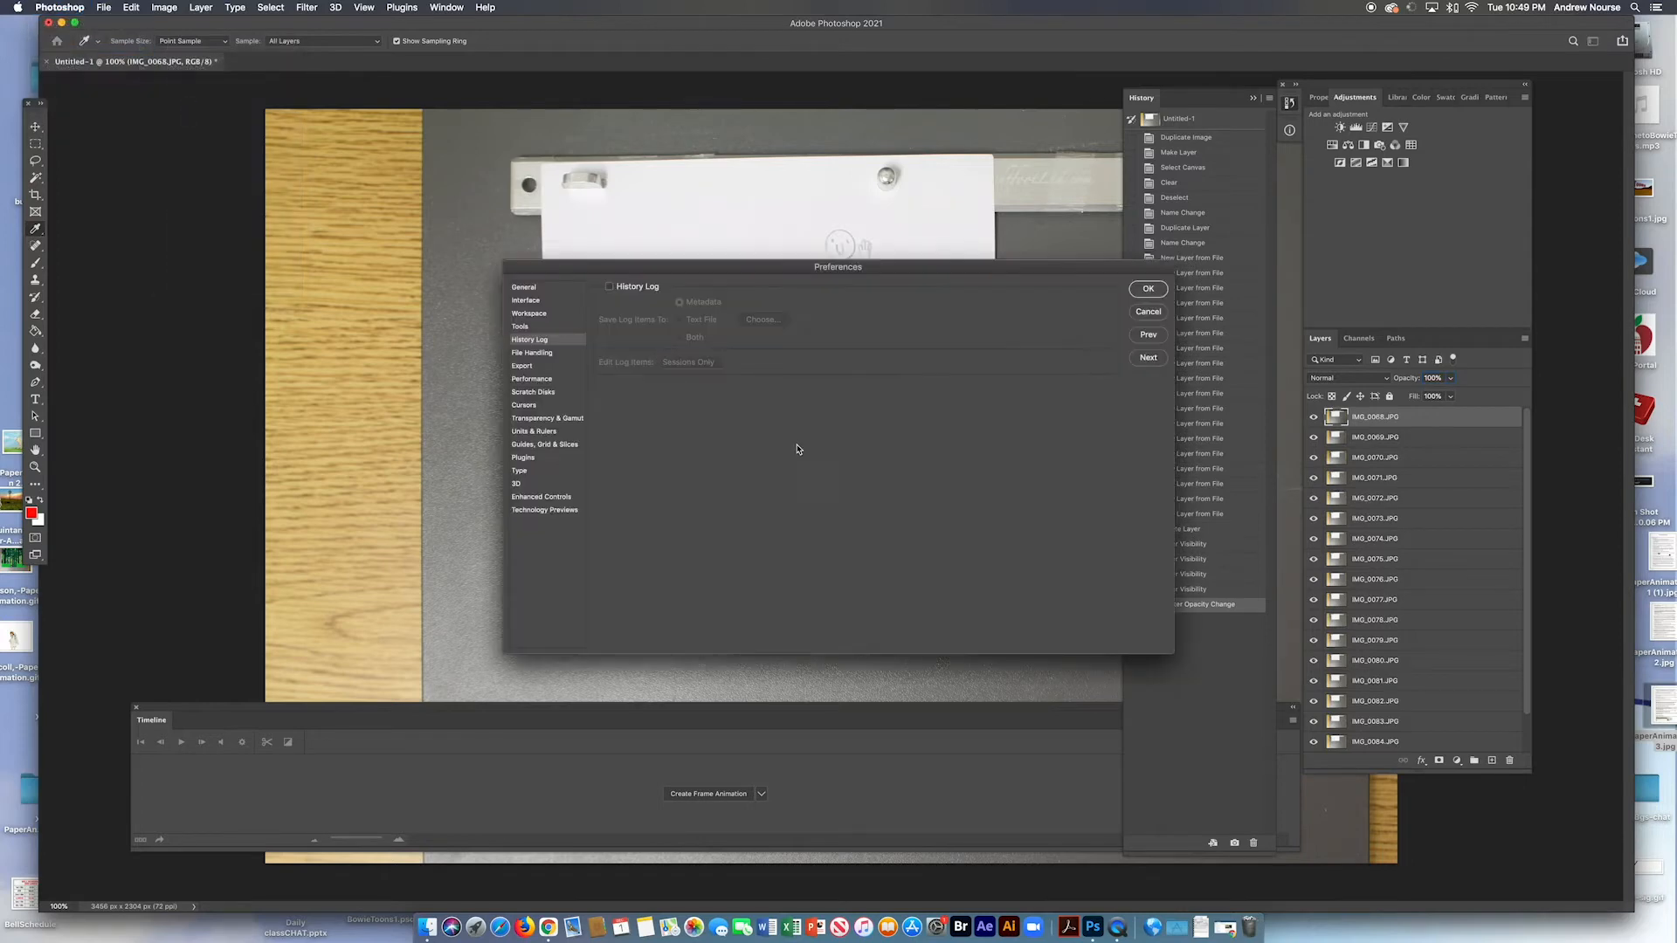
pyautogui.click(626, 293)
pyautogui.click(688, 362)
pyautogui.click(646, 512)
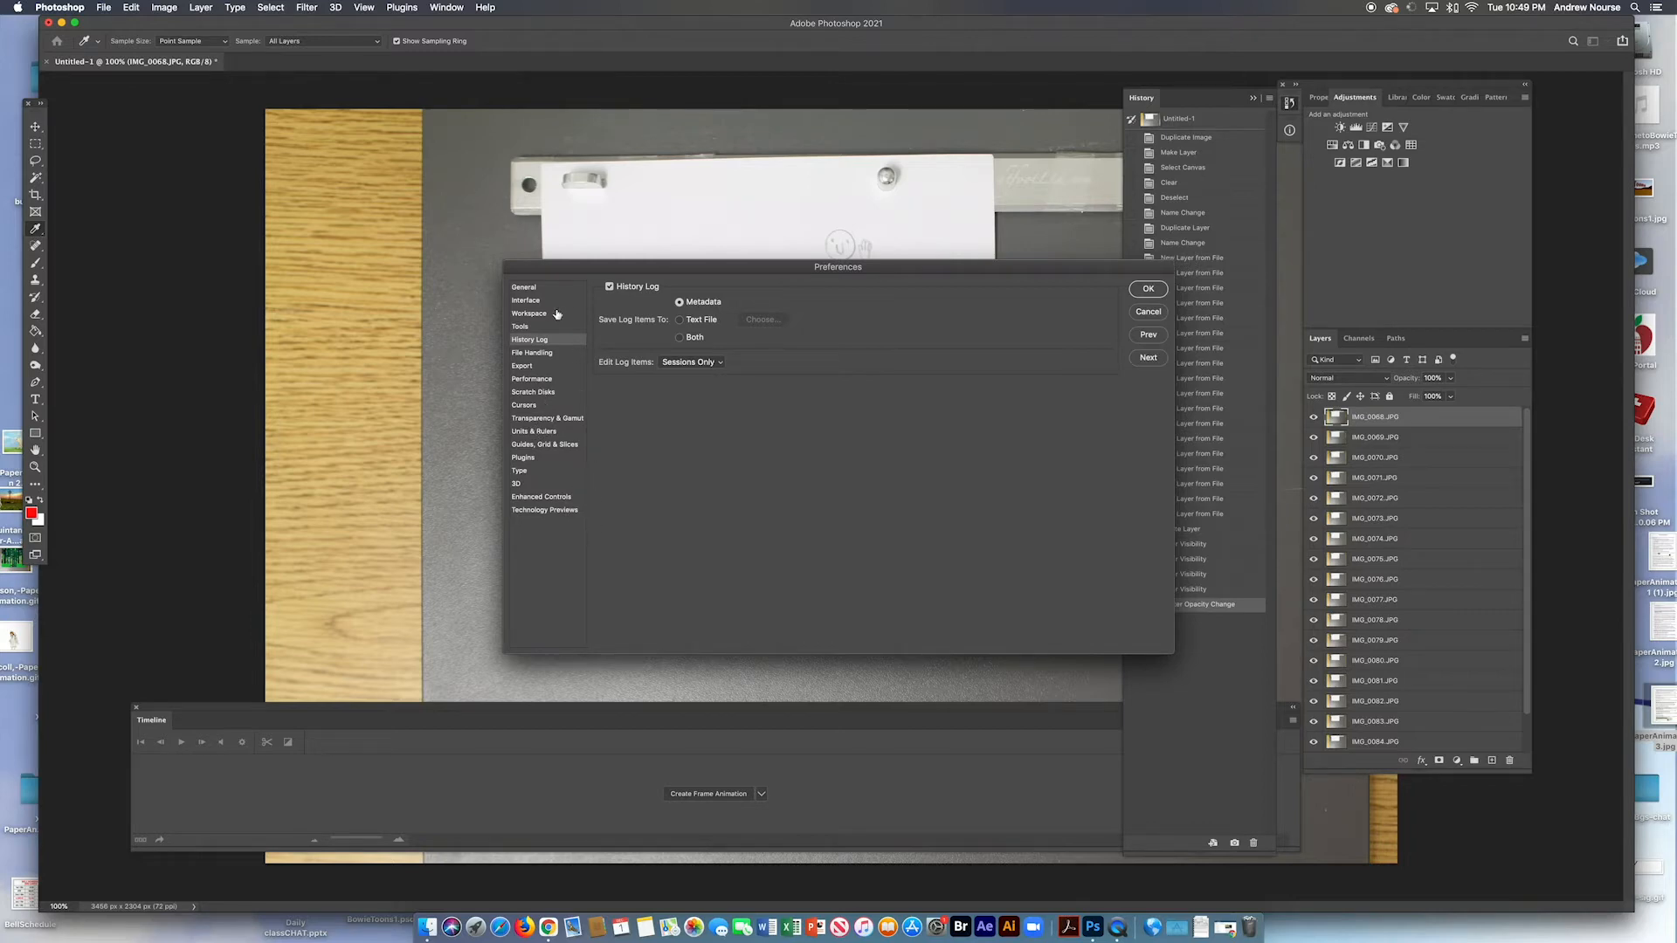
# Set History States to 100 in the Performance preferences and apply the preferences
pyautogui.click(534, 288)
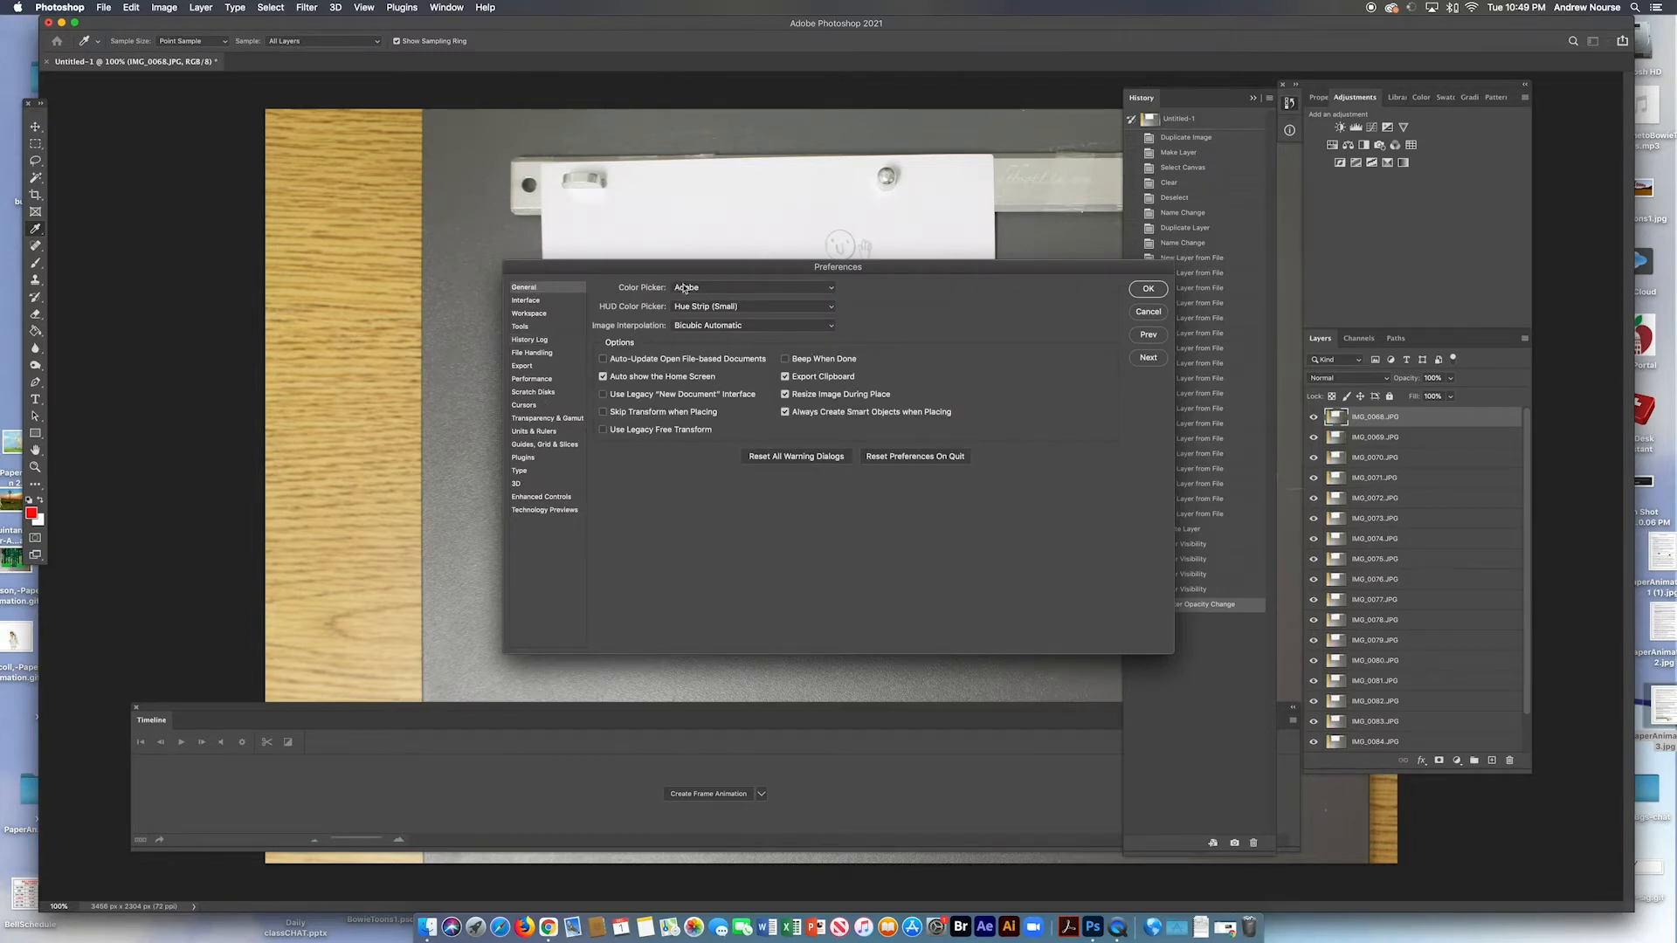
pyautogui.click(542, 302)
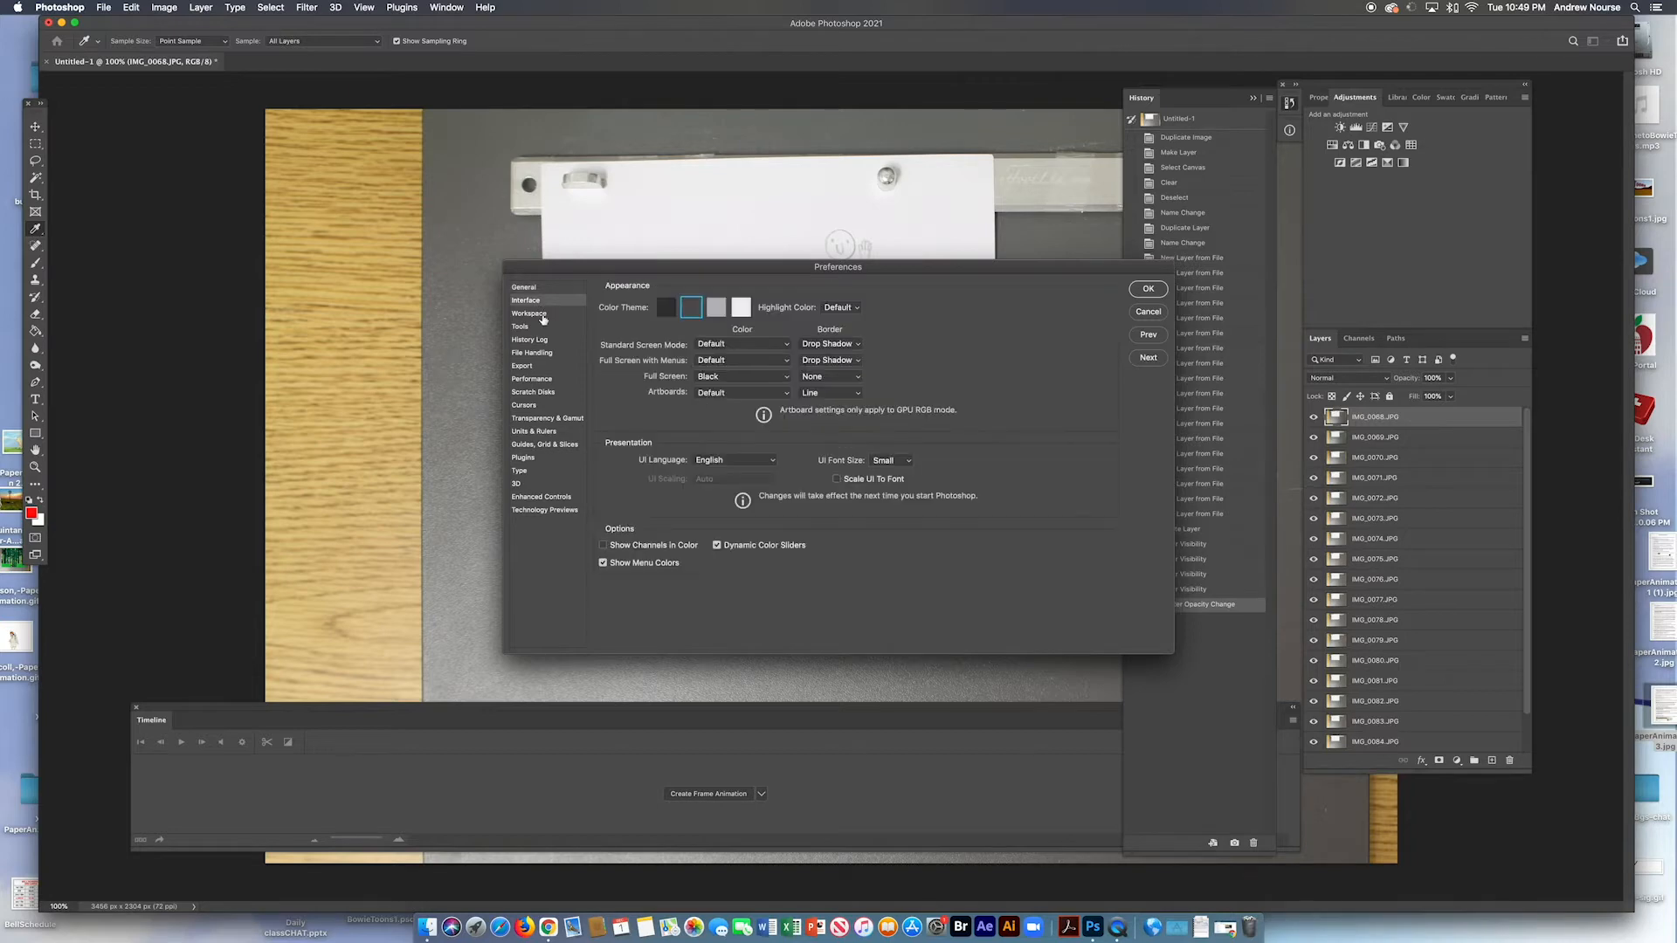
pyautogui.click(543, 317)
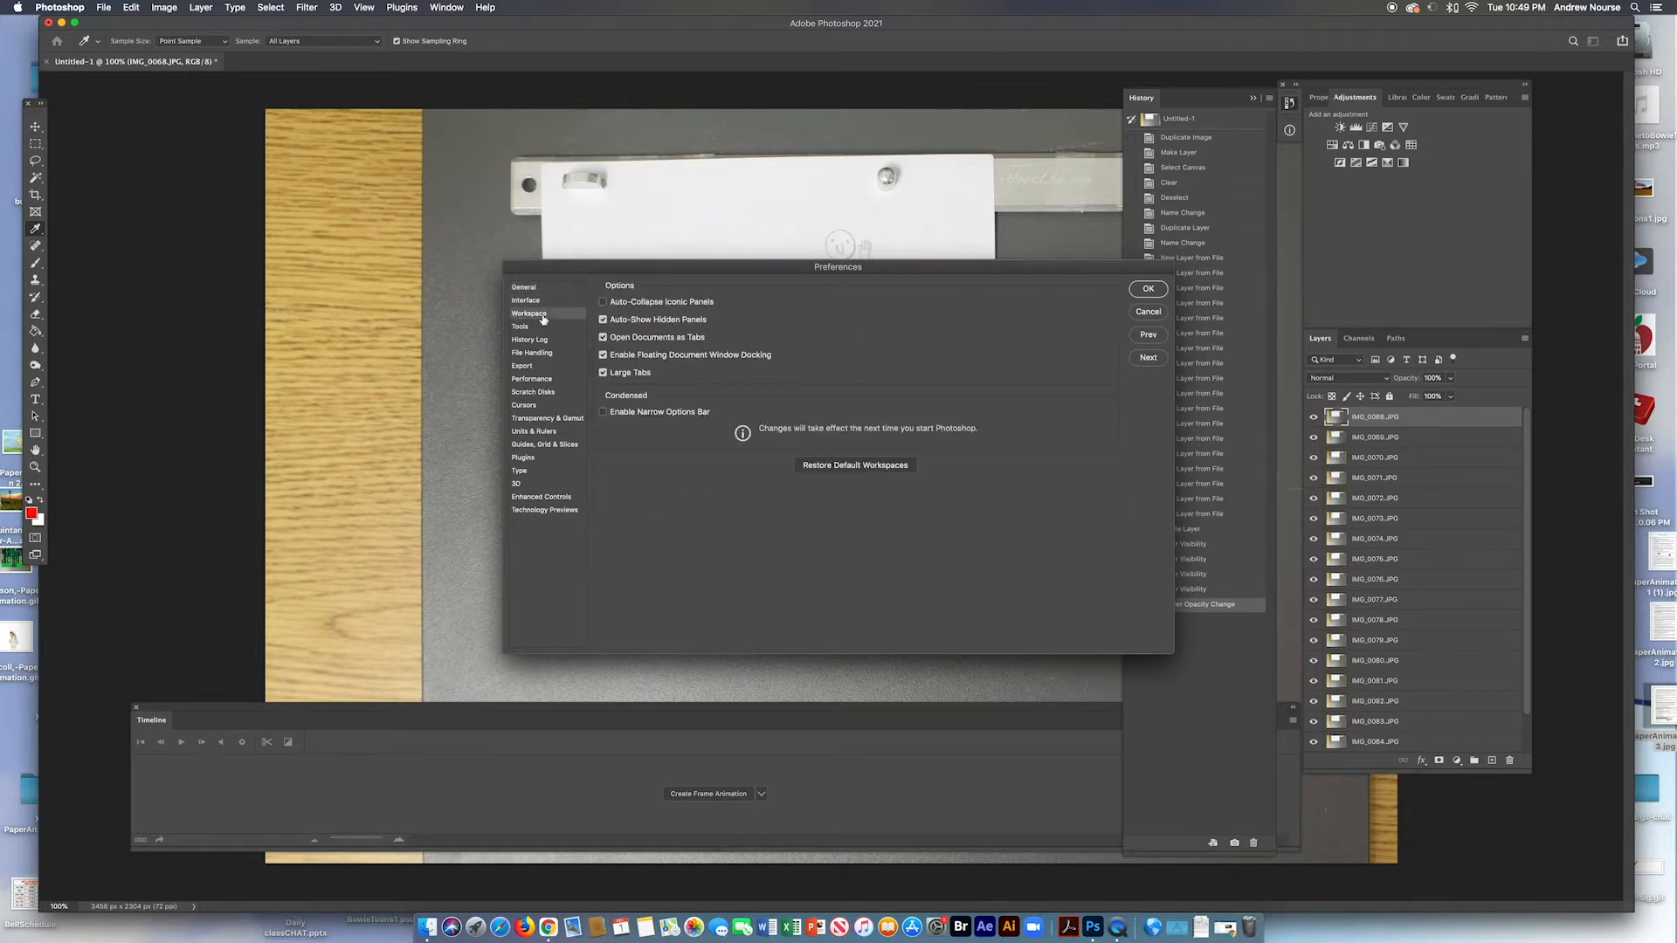
pyautogui.click(540, 329)
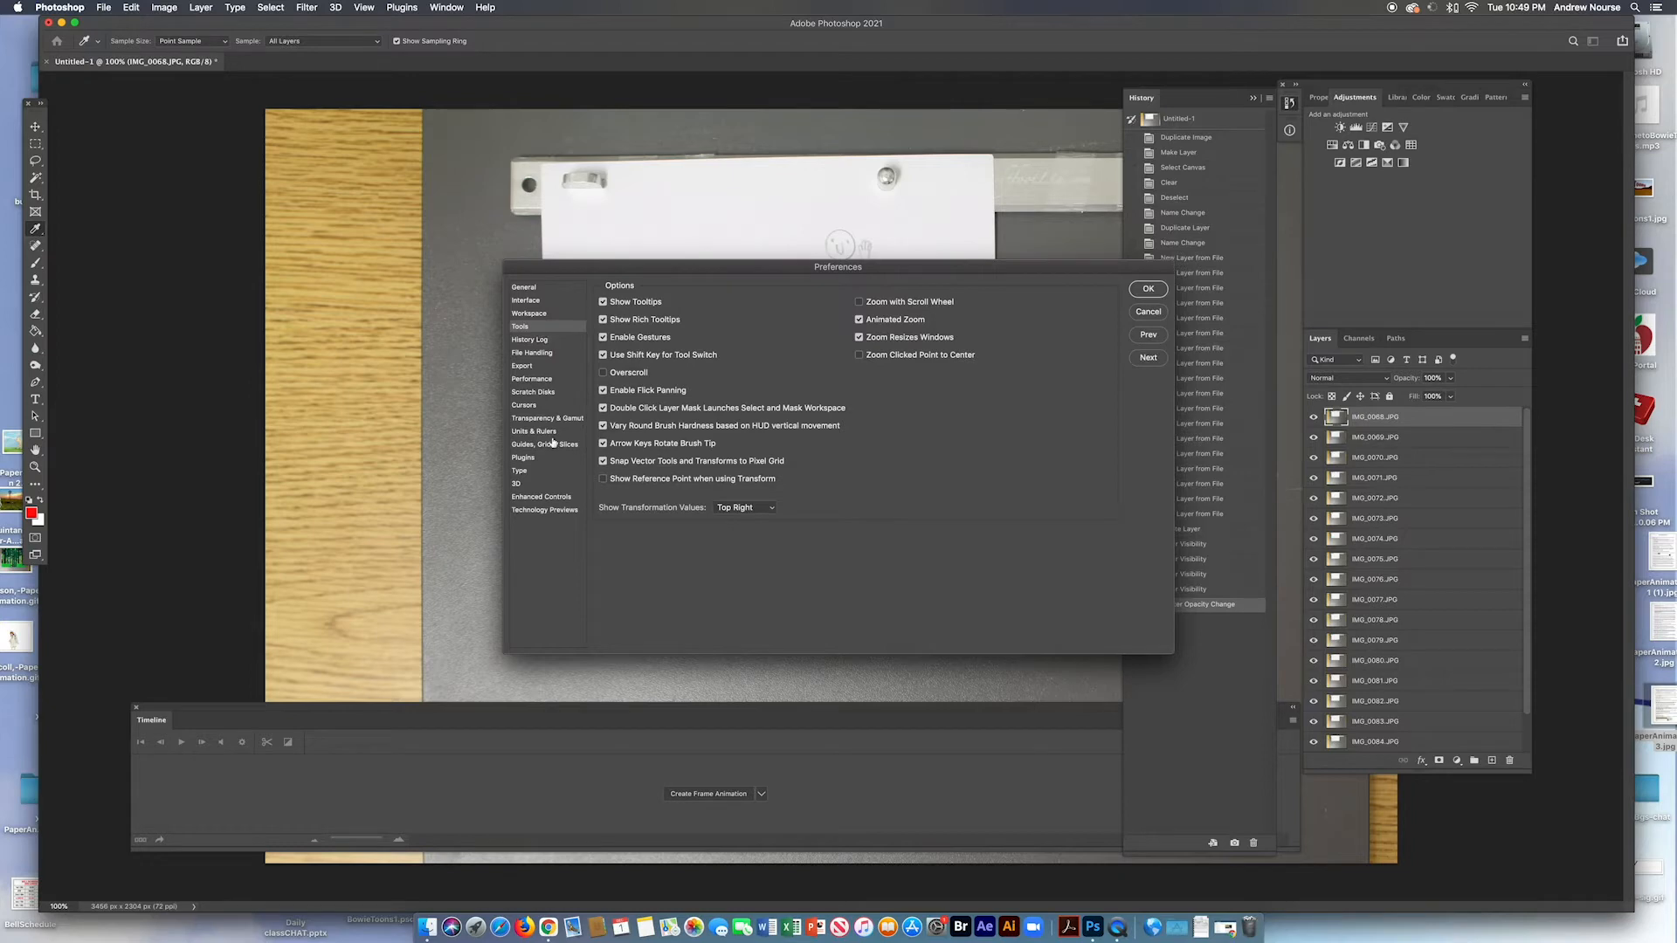
pyautogui.click(545, 341)
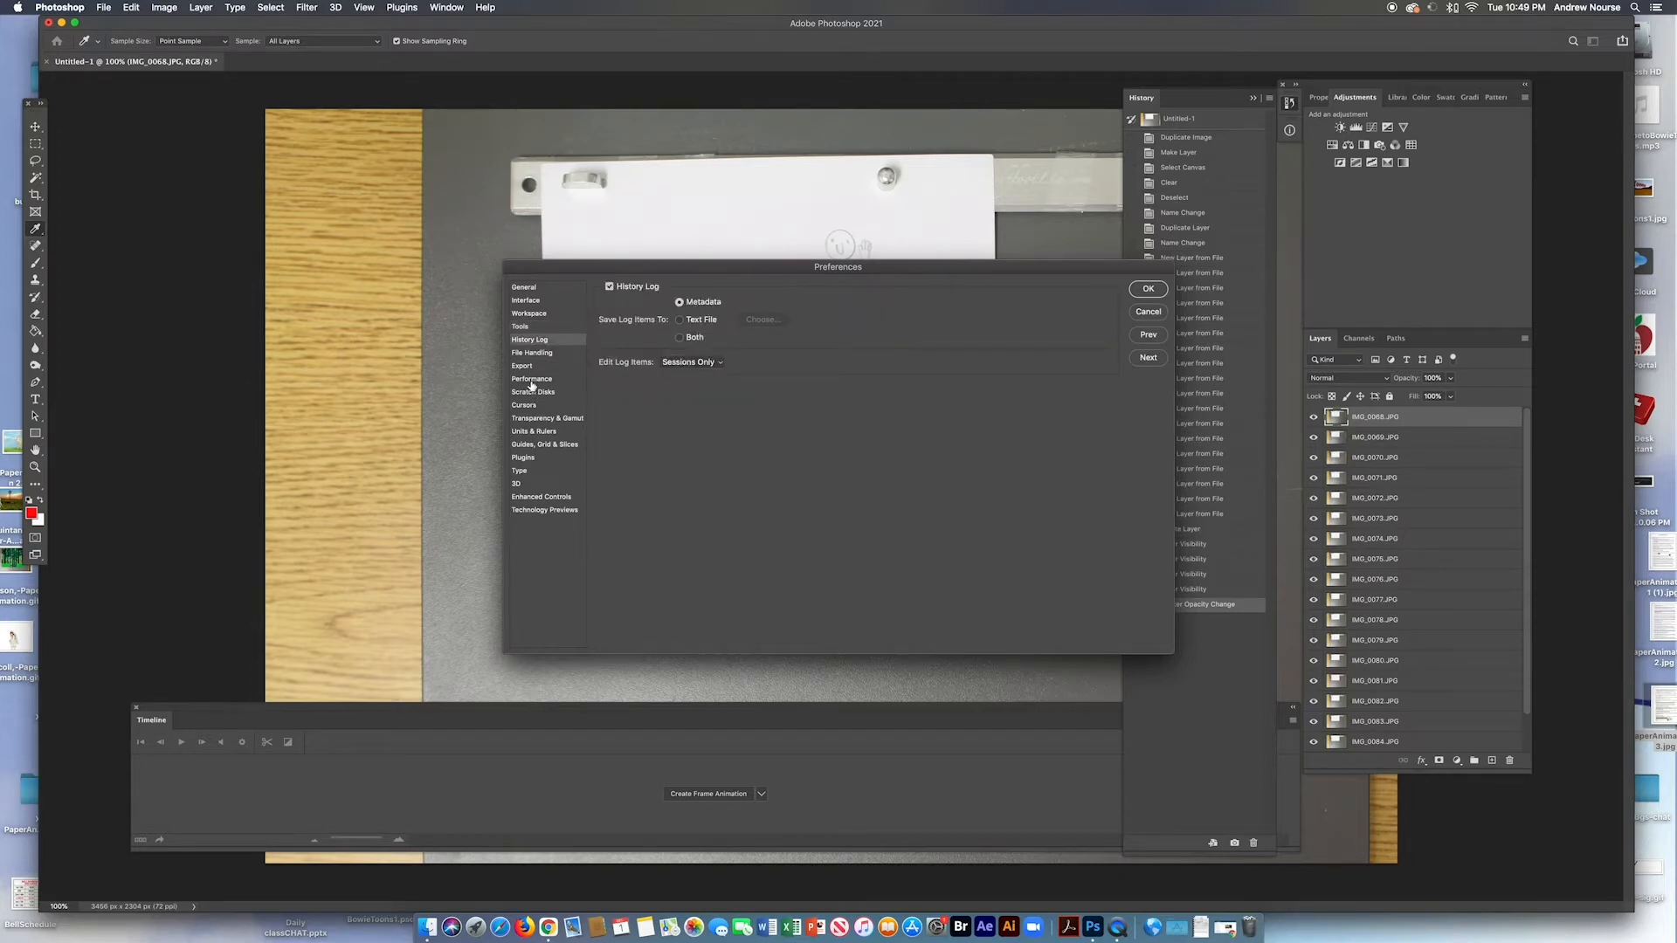
pyautogui.click(562, 381)
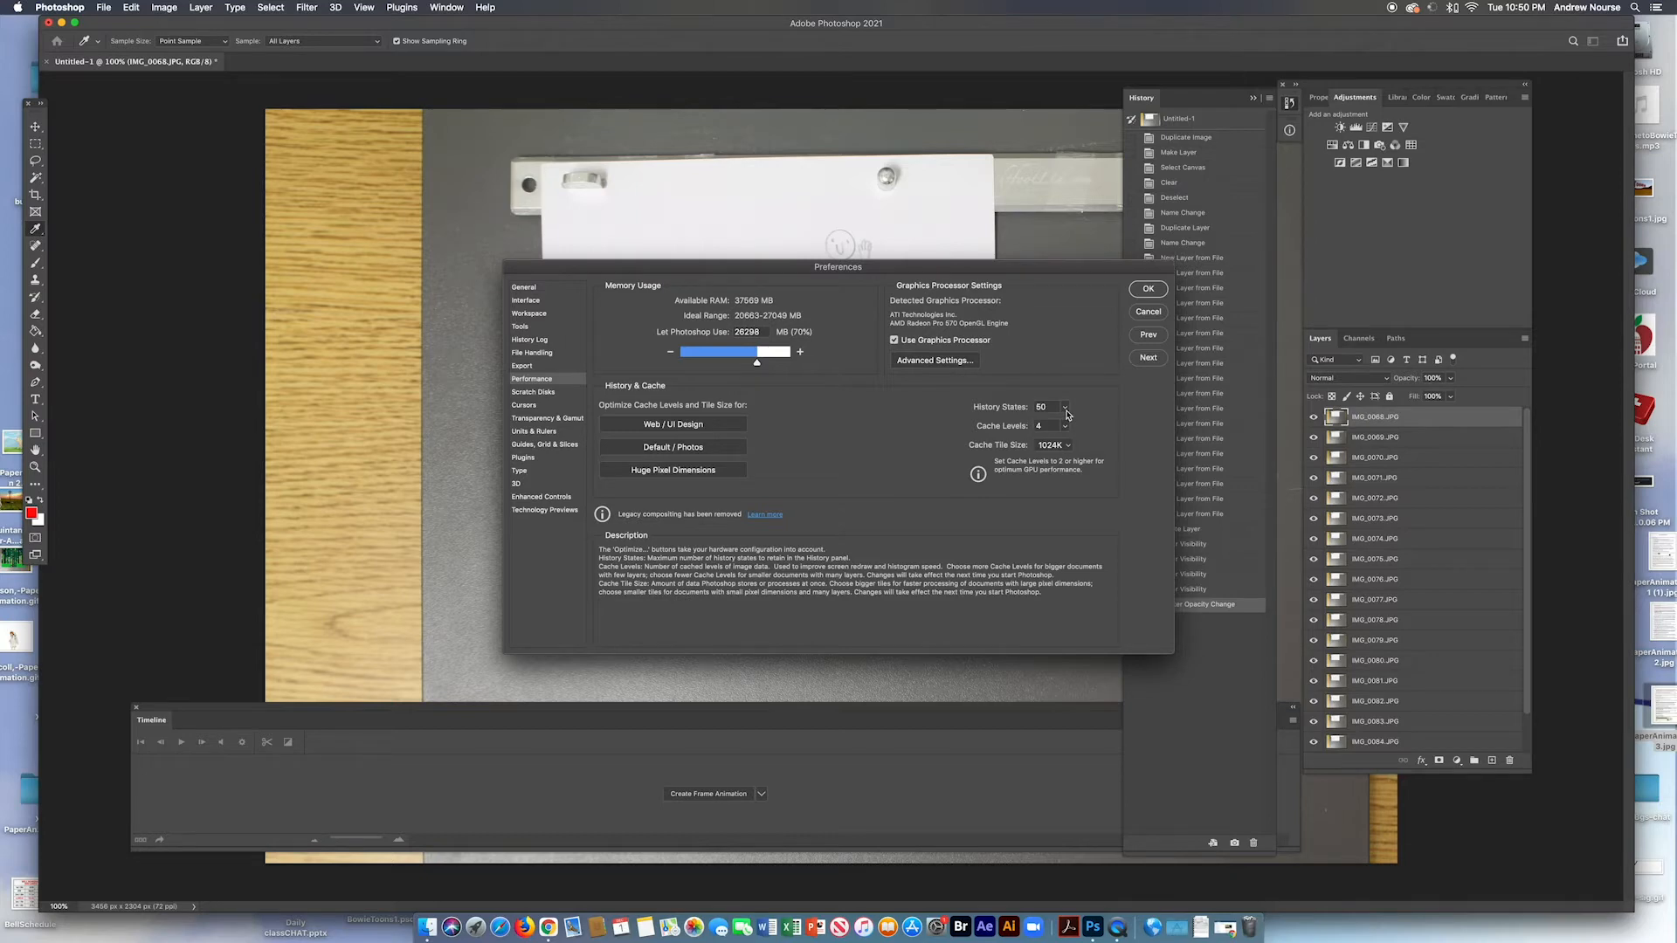
pyautogui.moveTo(1066, 414)
pyautogui.mouseDown()
pyautogui.moveTo(1122, 427)
pyautogui.moveTo(1082, 428)
pyautogui.mouseUp()
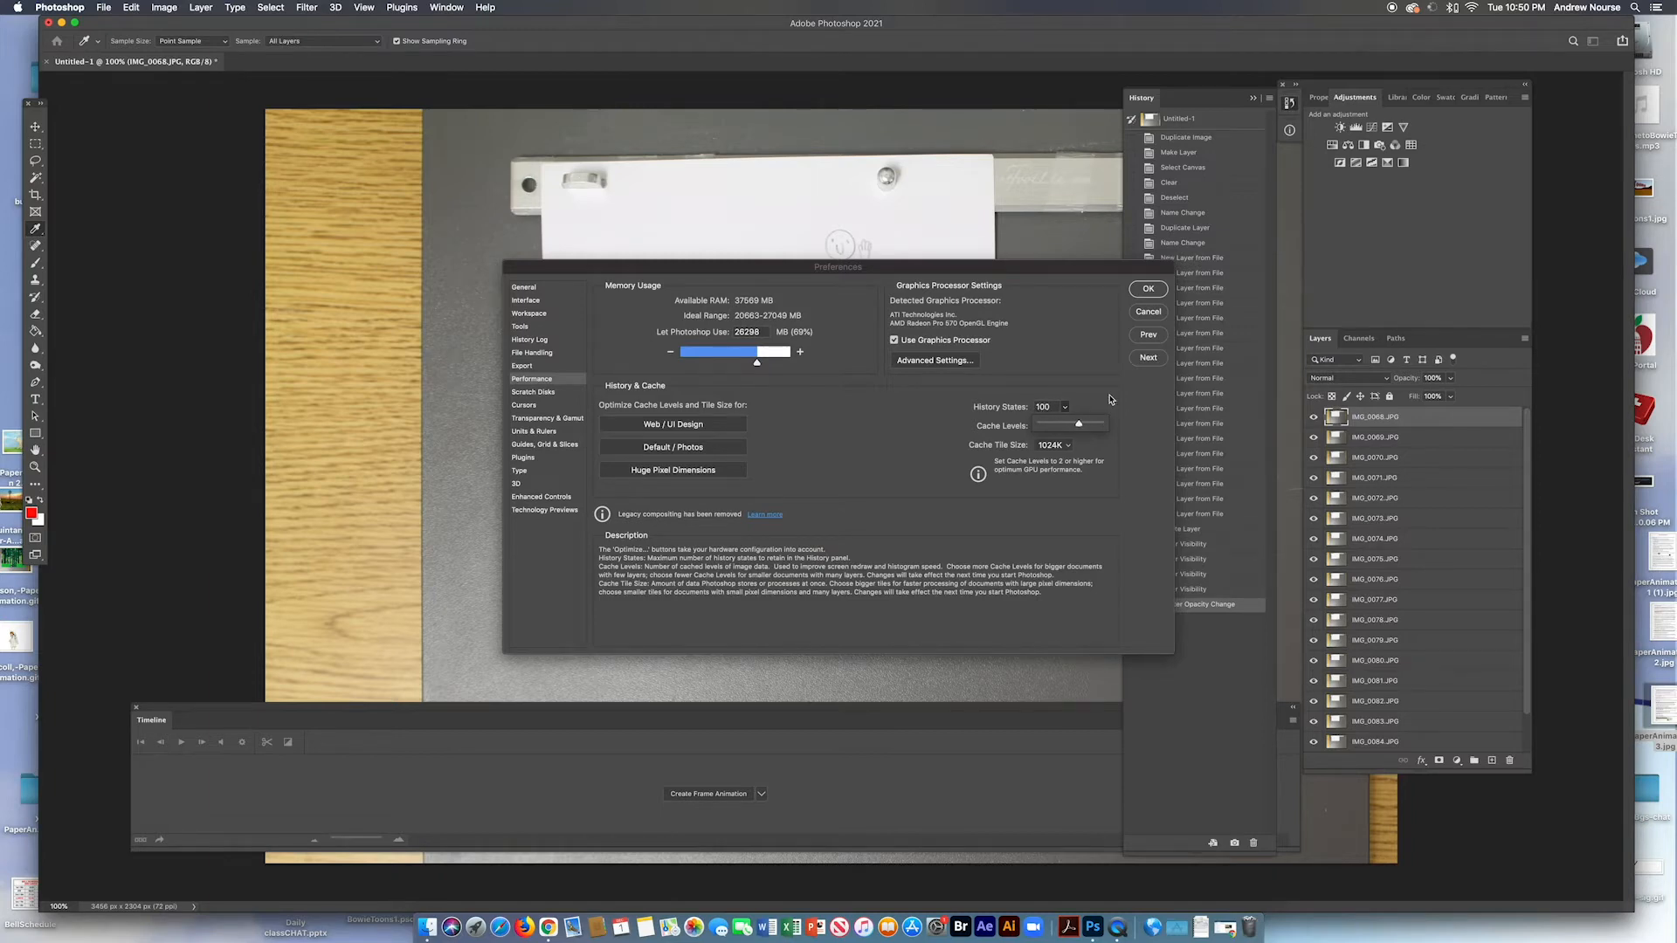
pyautogui.click(1091, 398)
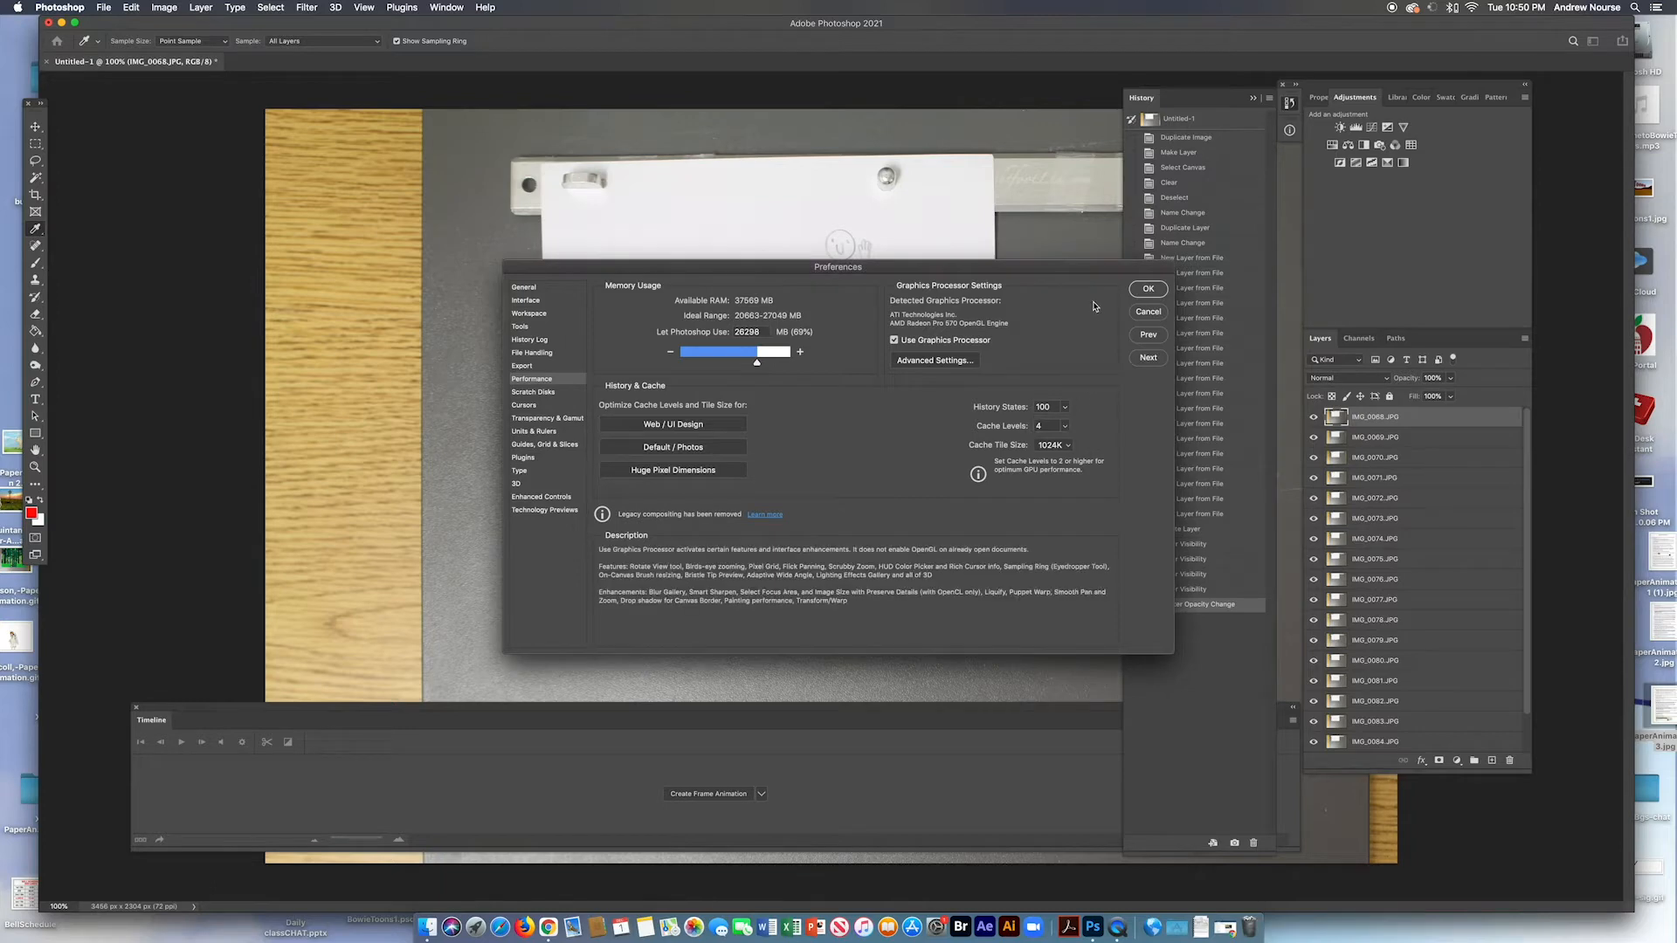
pyautogui.click(1148, 289)
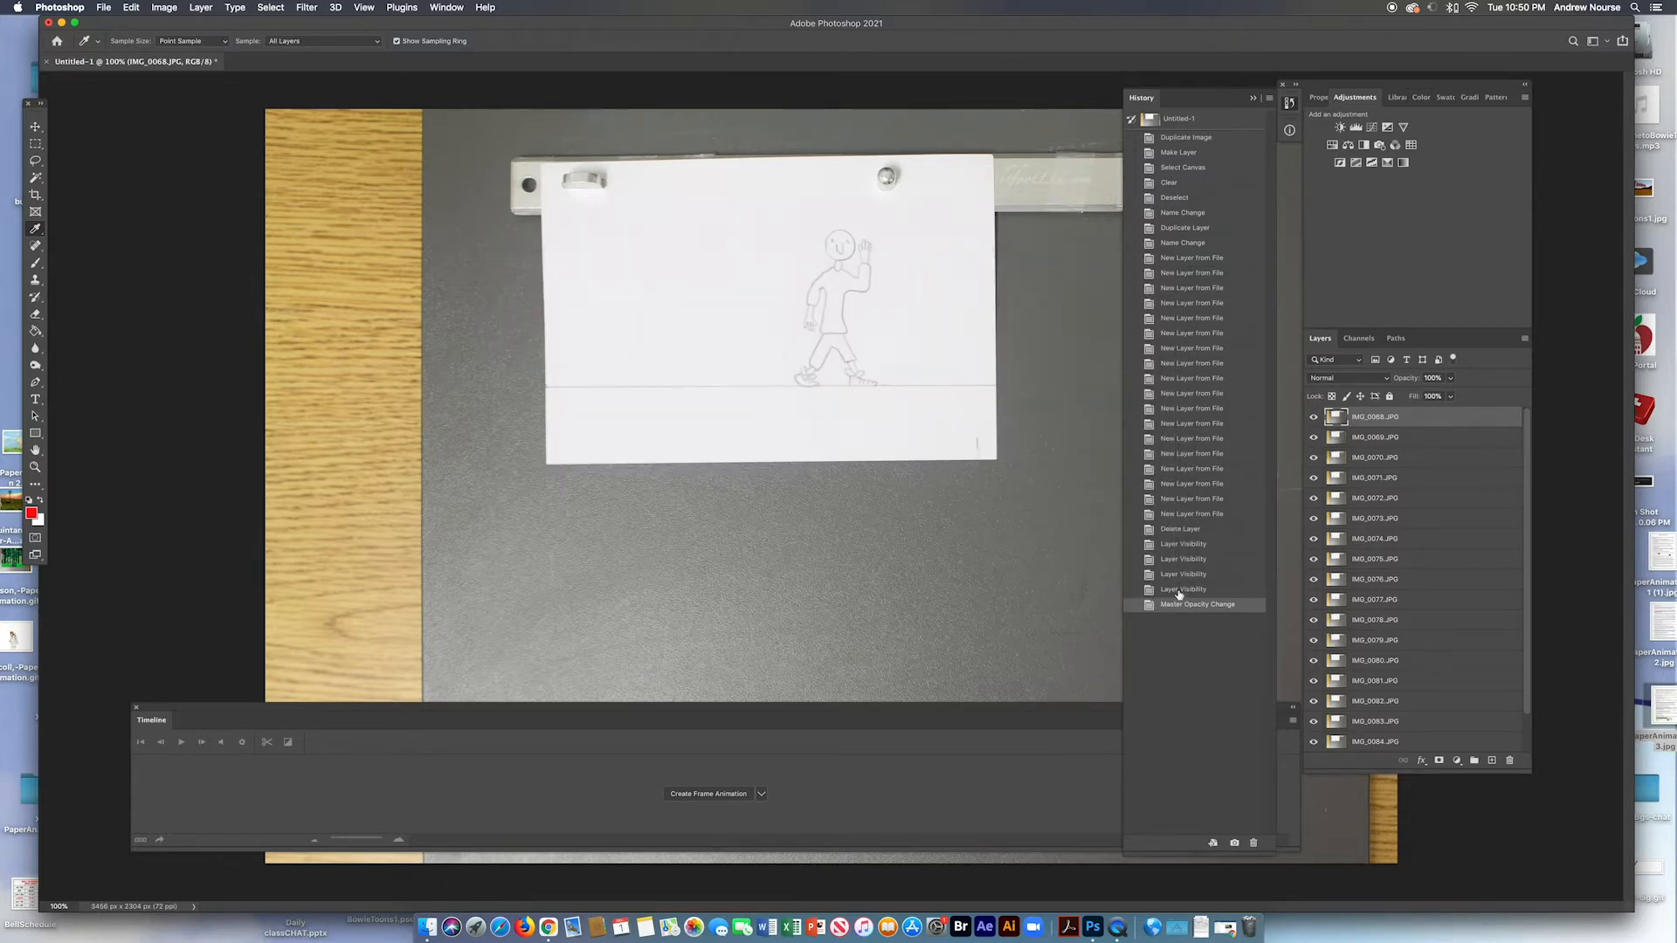
# Preview the instruction sheet PaperAnimation3-1 (1).jpg on the desktop to read the stacking steps, and return to Photoshop
pyautogui.click(1173, 530)
pyautogui.click(1654, 554)
pyautogui.press('space')
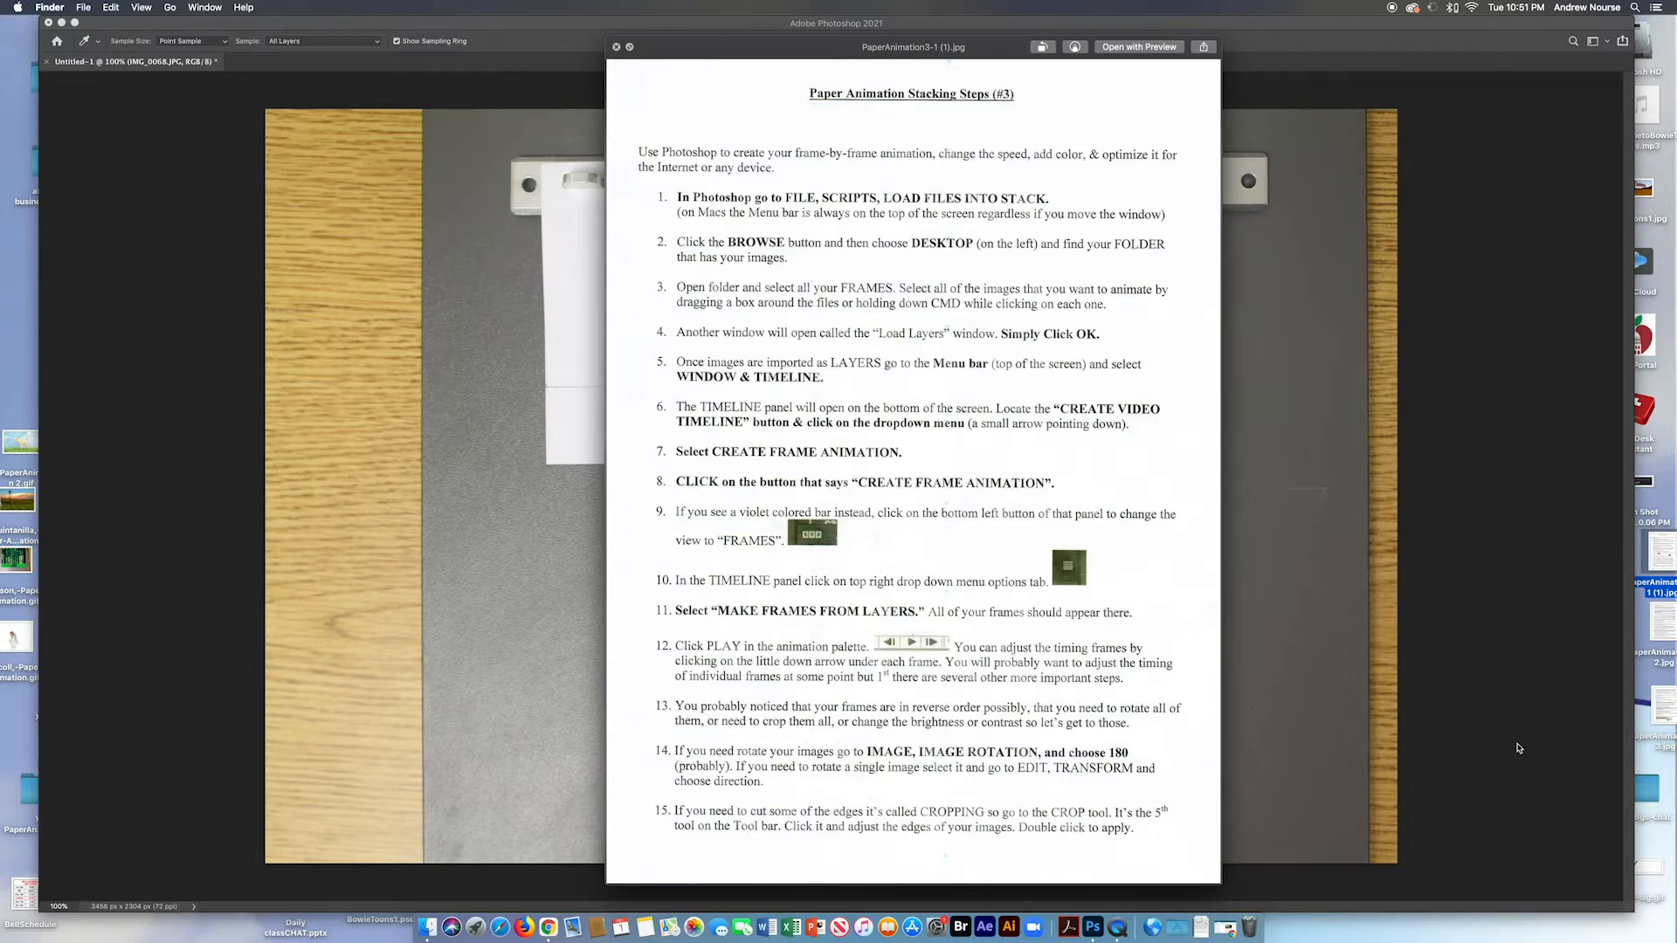
pyautogui.click(1313, 765)
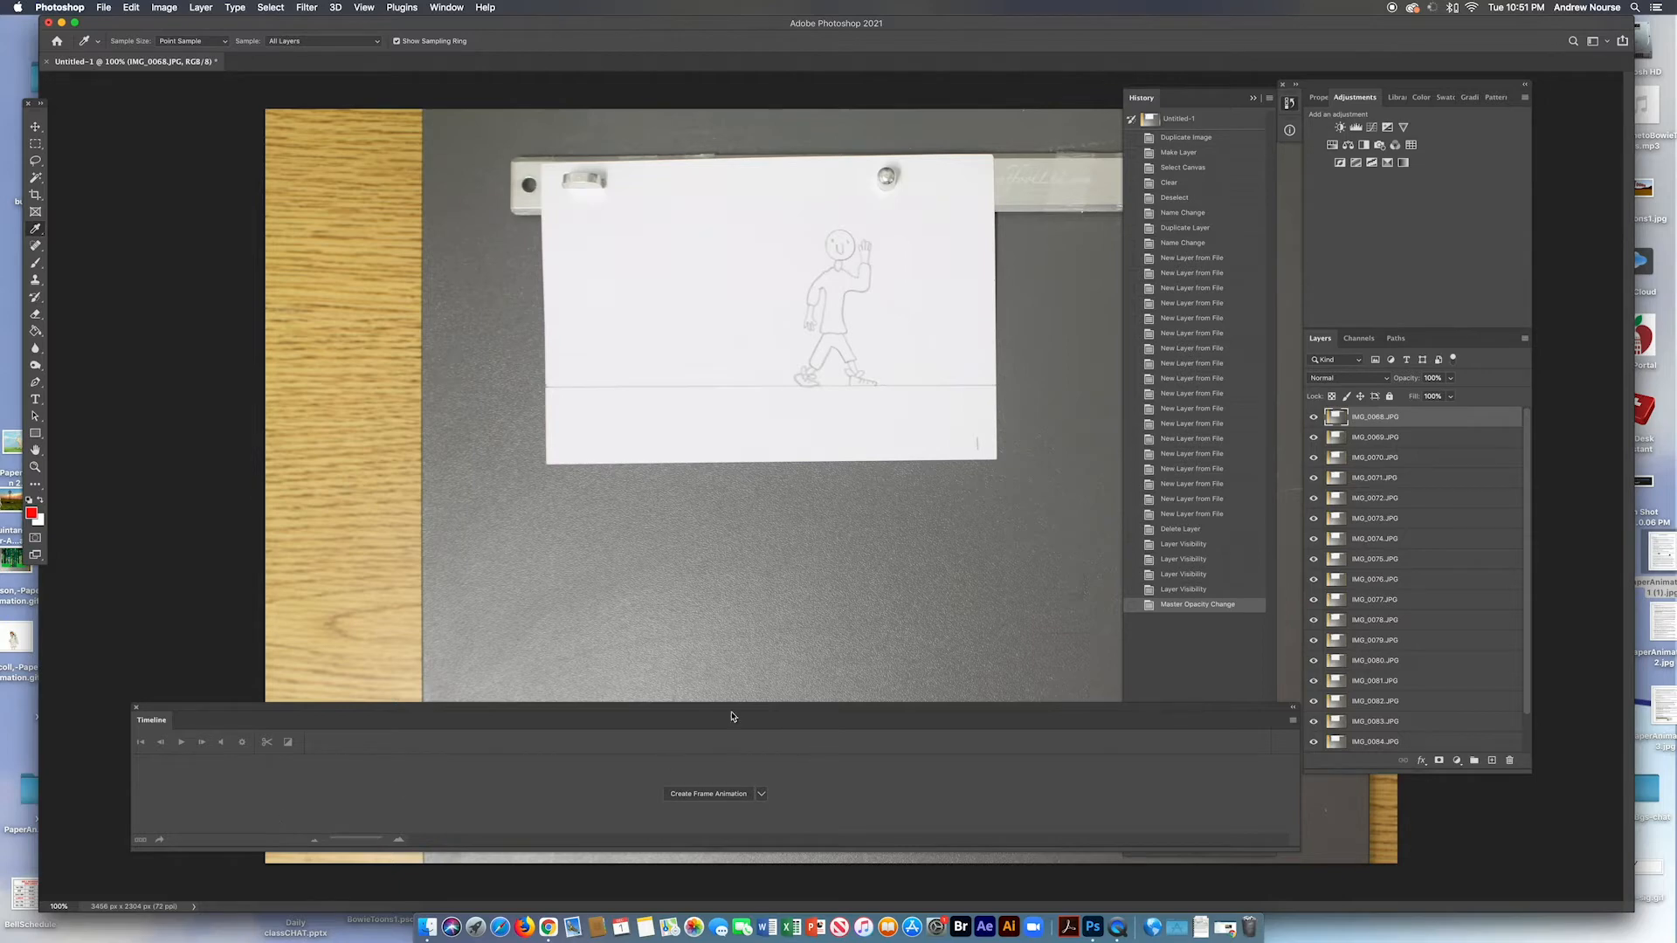
# Shift the floating Timeline panel slightly, look over its options, and create a frame animation
pyautogui.moveTo(733, 710); pyautogui.dragTo(721, 715)
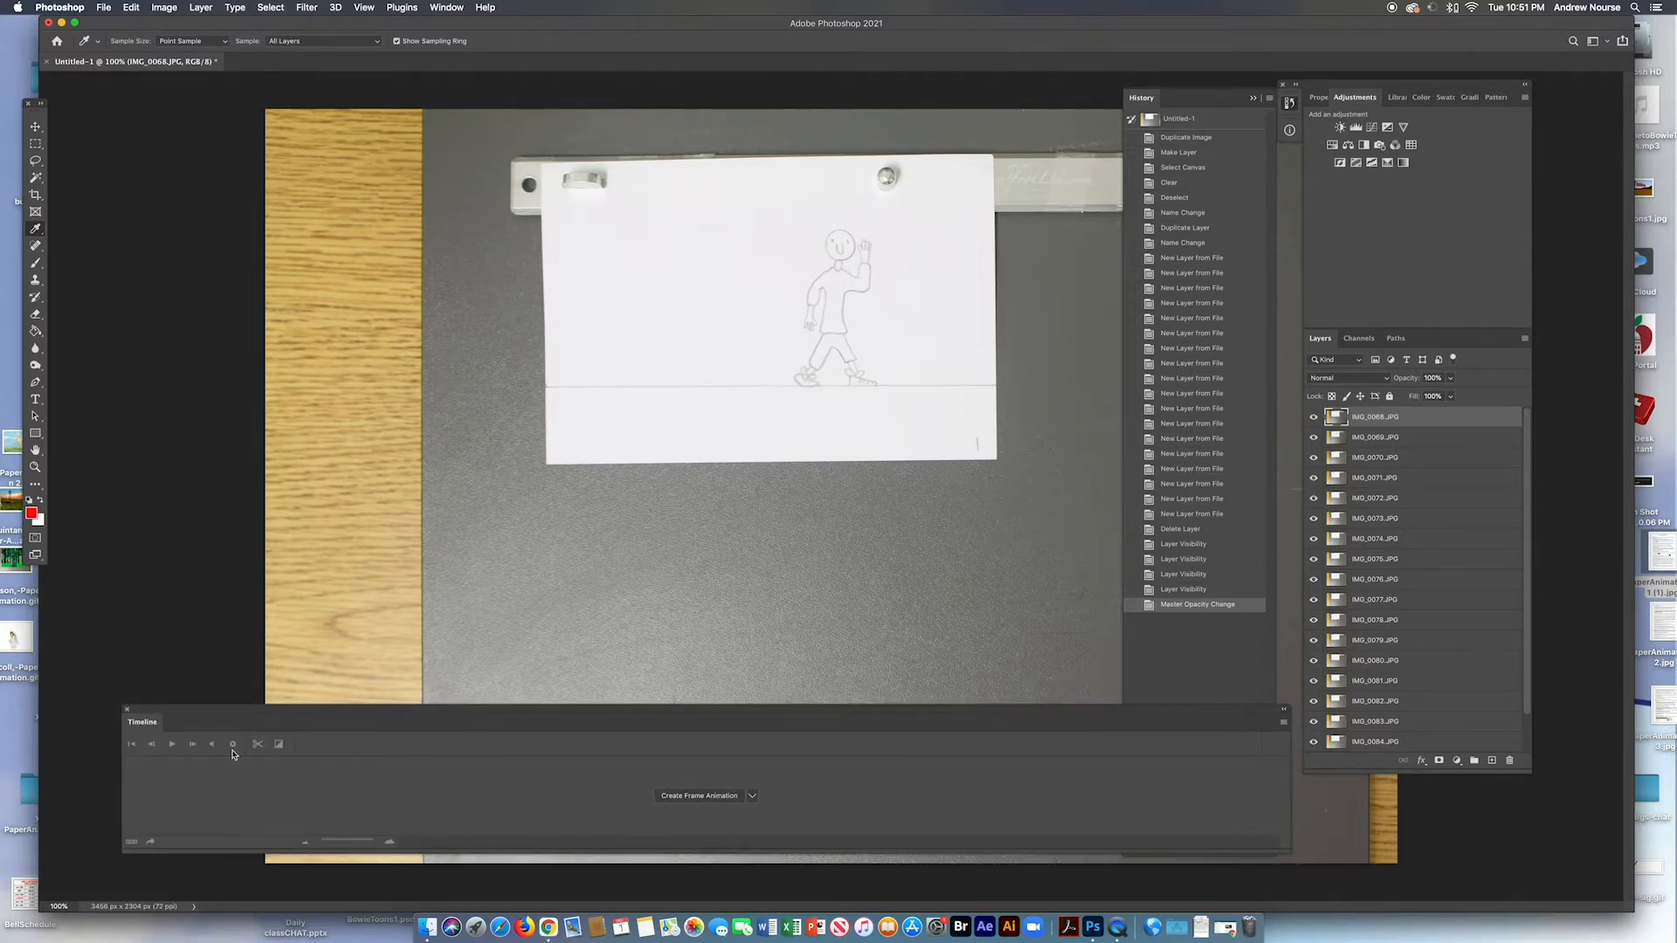
pyautogui.click(1286, 723)
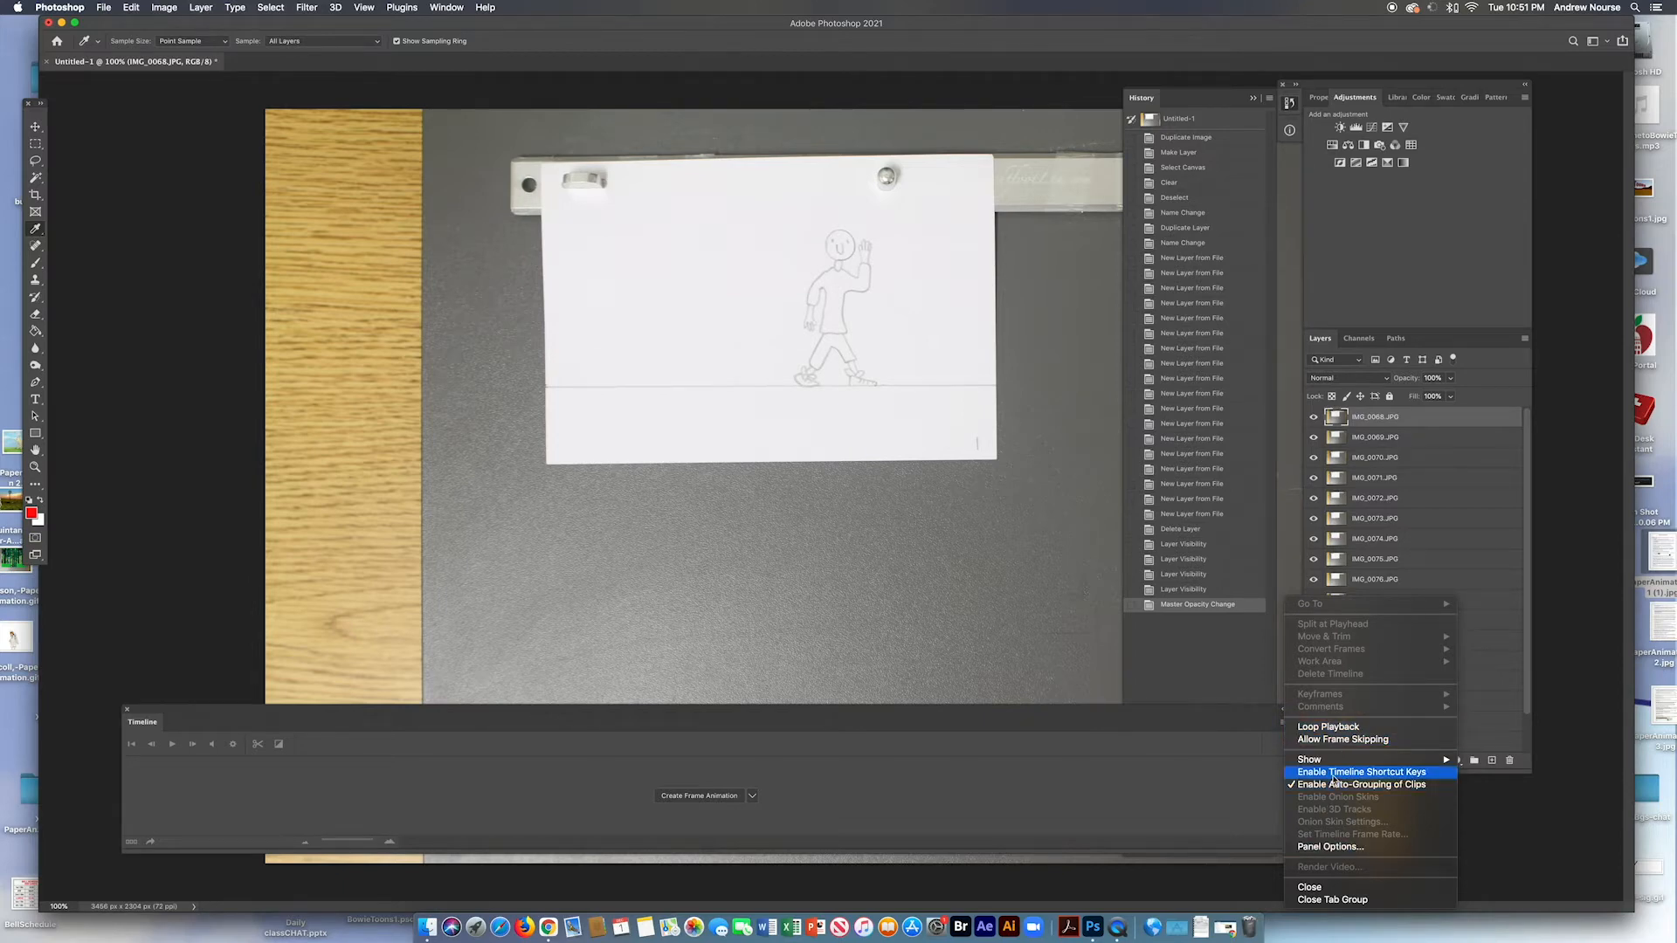
pyautogui.click(191, 822)
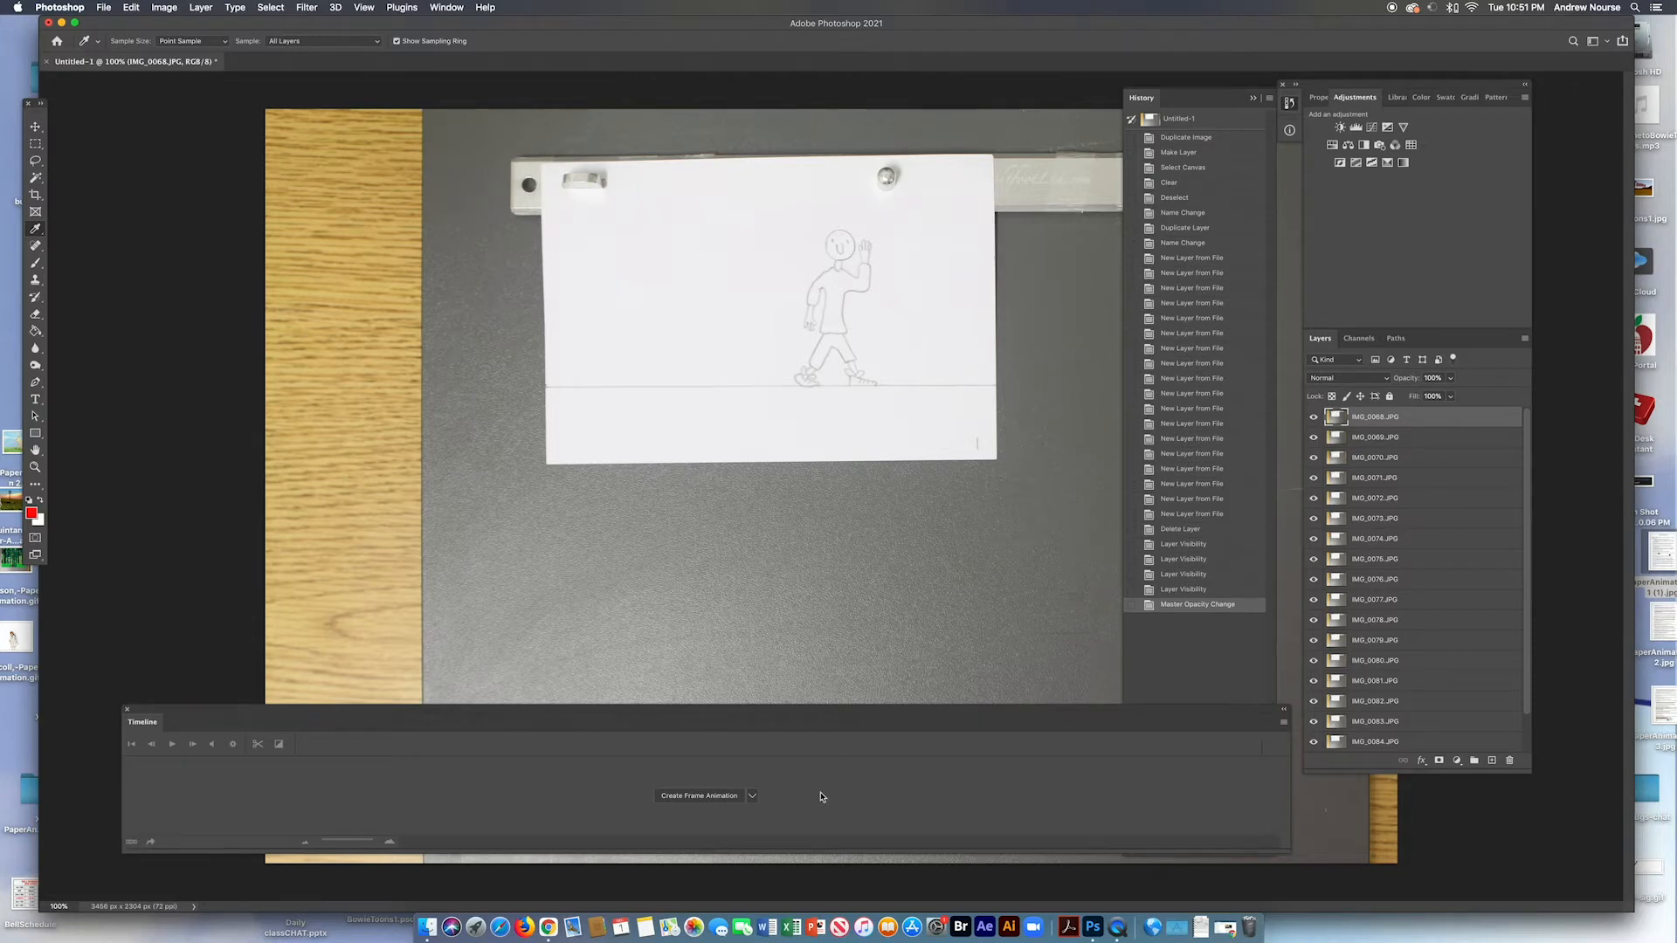
pyautogui.click(753, 796)
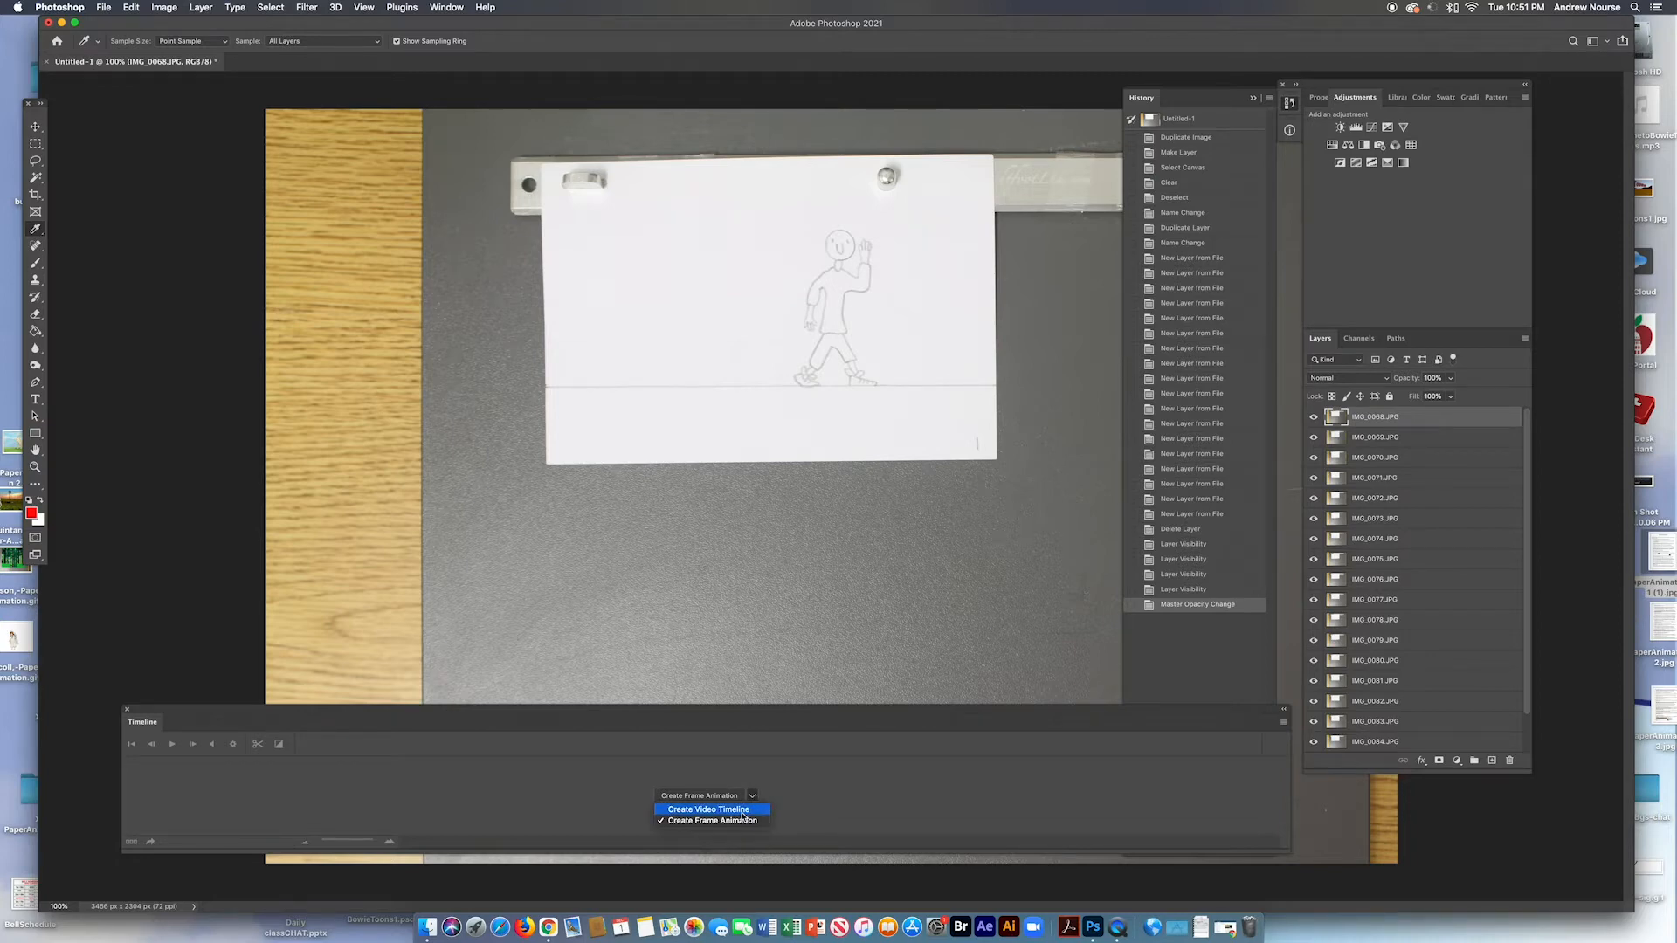
pyautogui.click(690, 797)
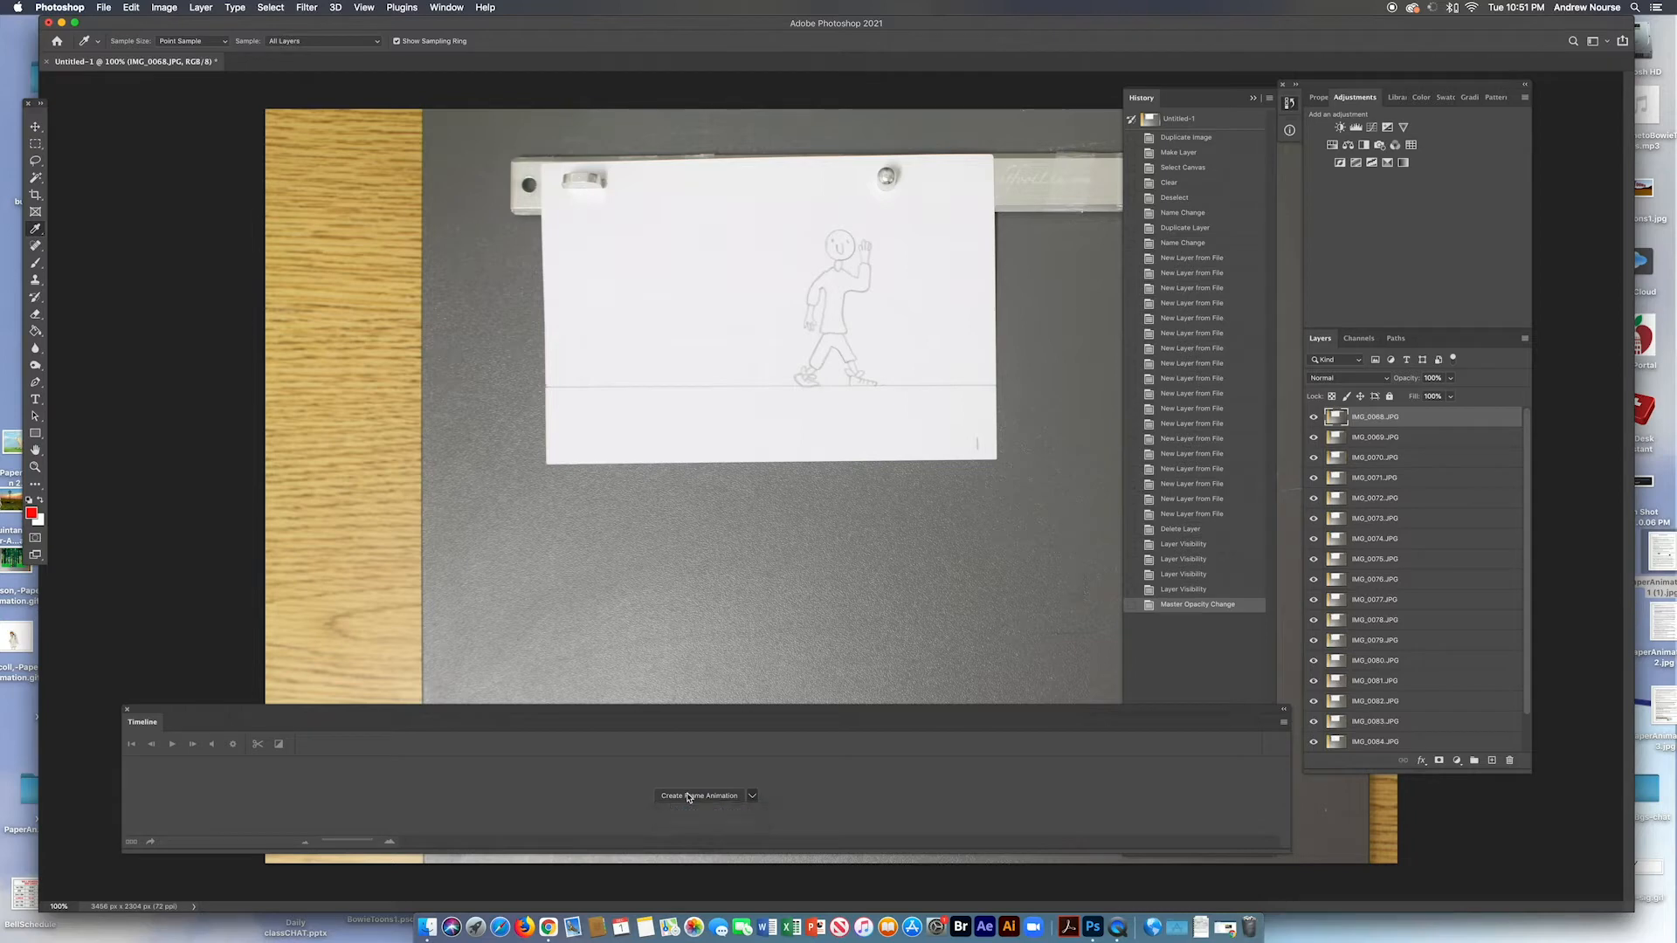
pyautogui.click(689, 797)
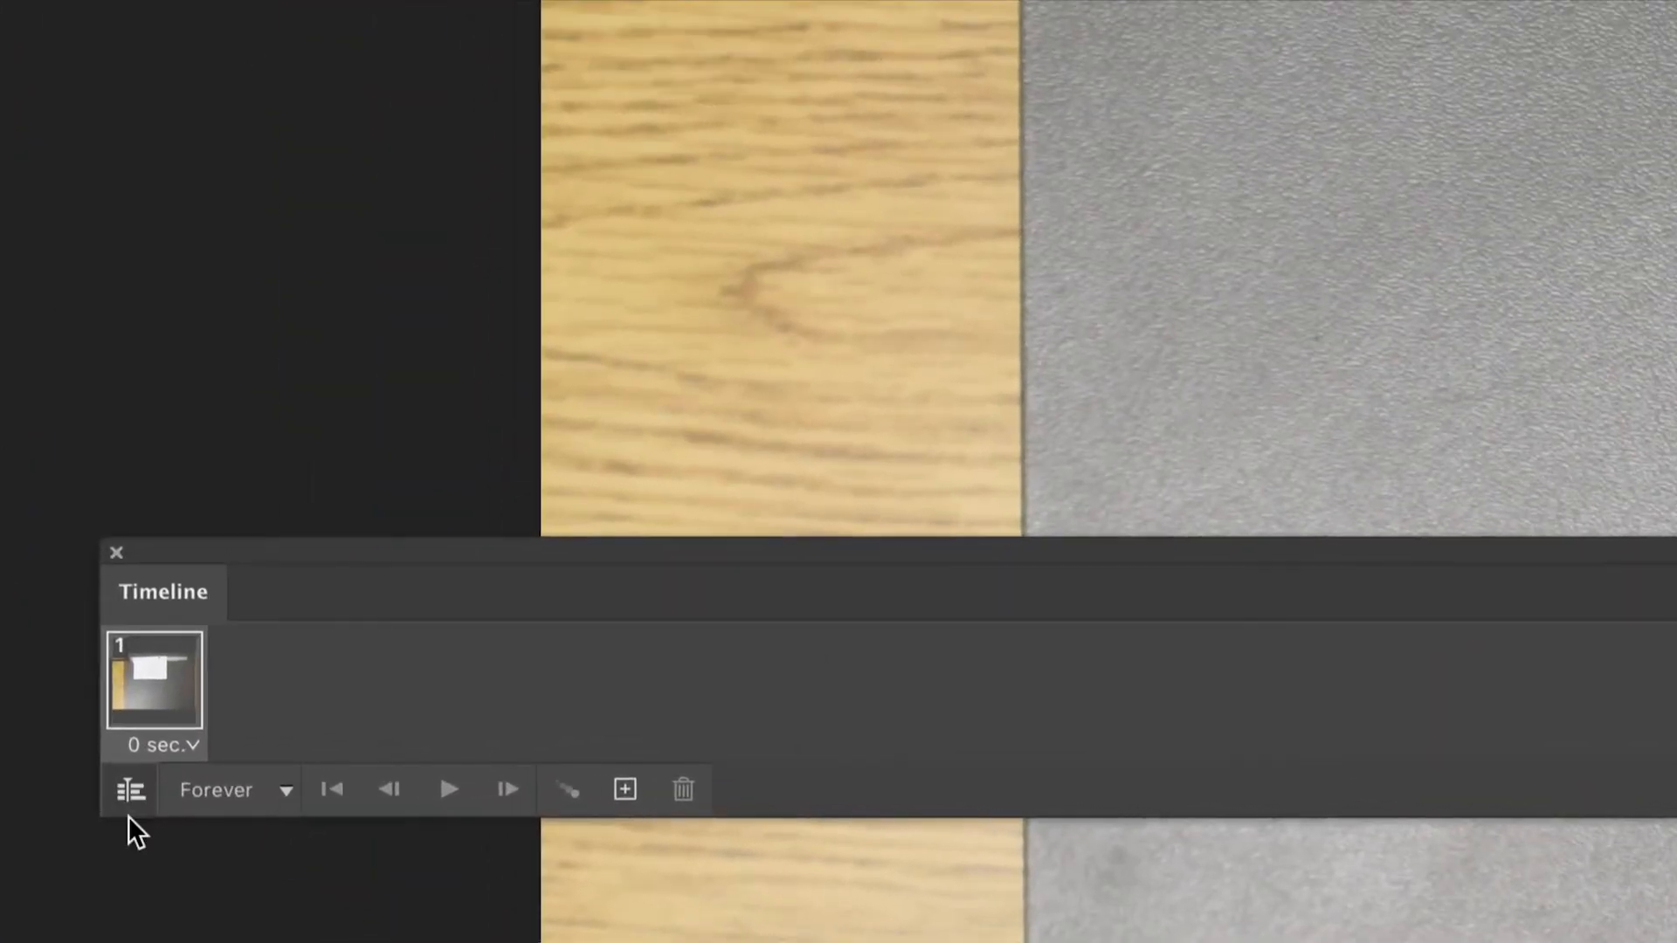
# Convert the animation to a video timeline, try lengthening the IMG_0068.JPG clip and undo it, and convert back to frame animation
pyautogui.click(130, 792)
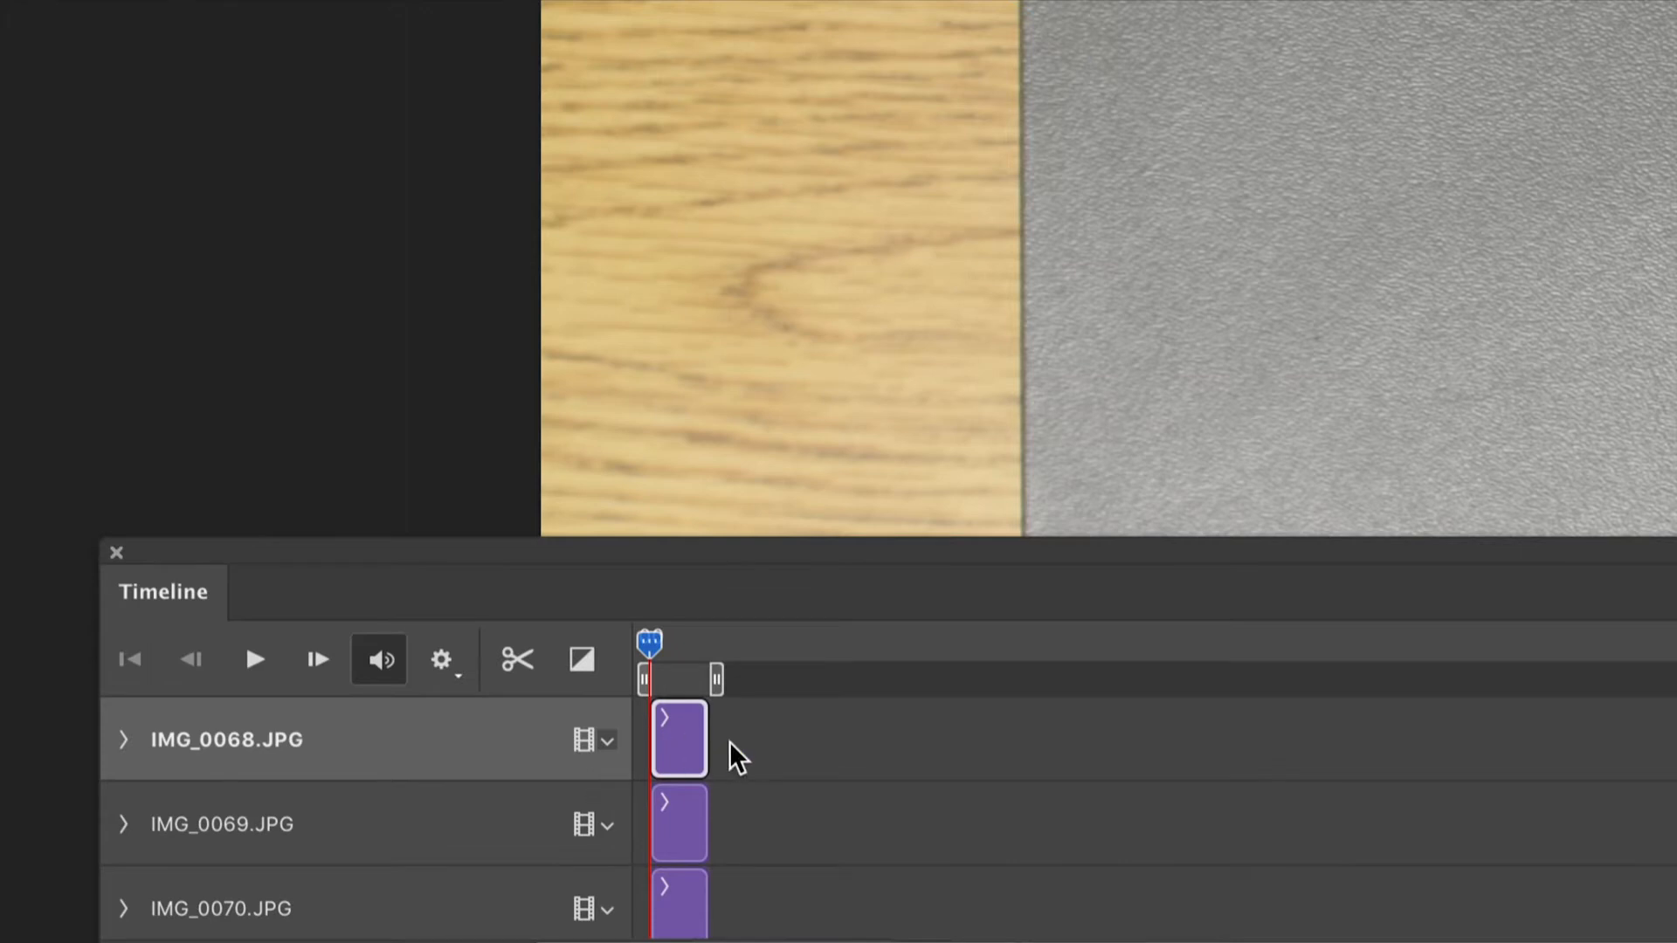
pyautogui.moveTo(708, 745); pyautogui.dragTo(1051, 735)
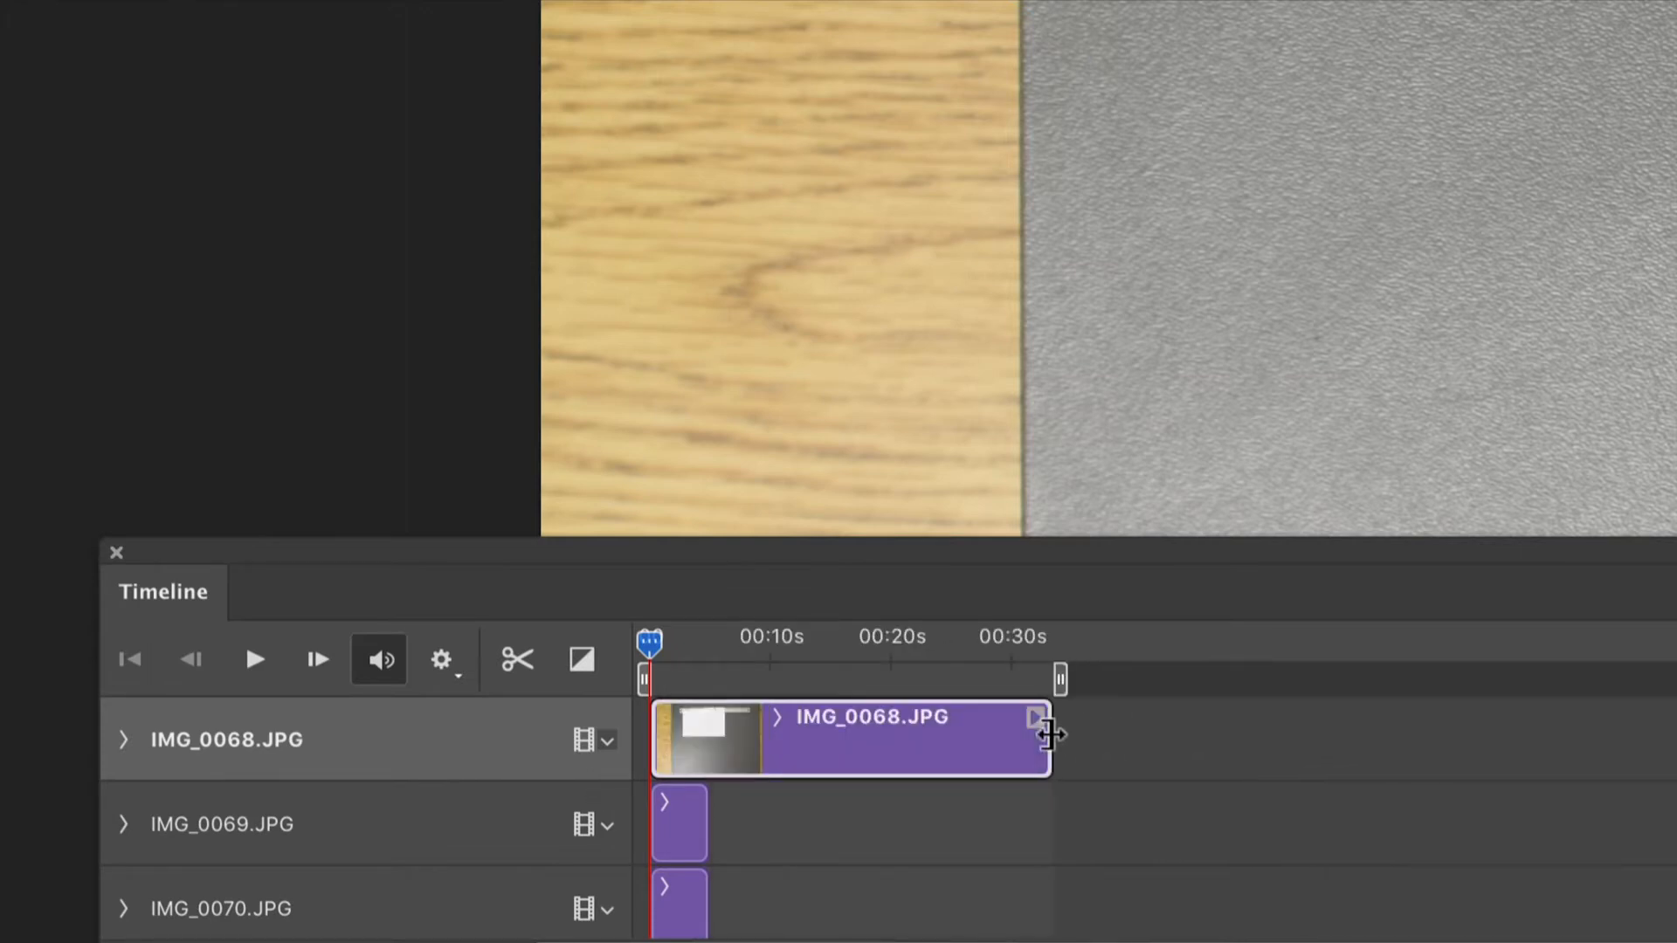
pyautogui.hotkey('ctrl', 'z')
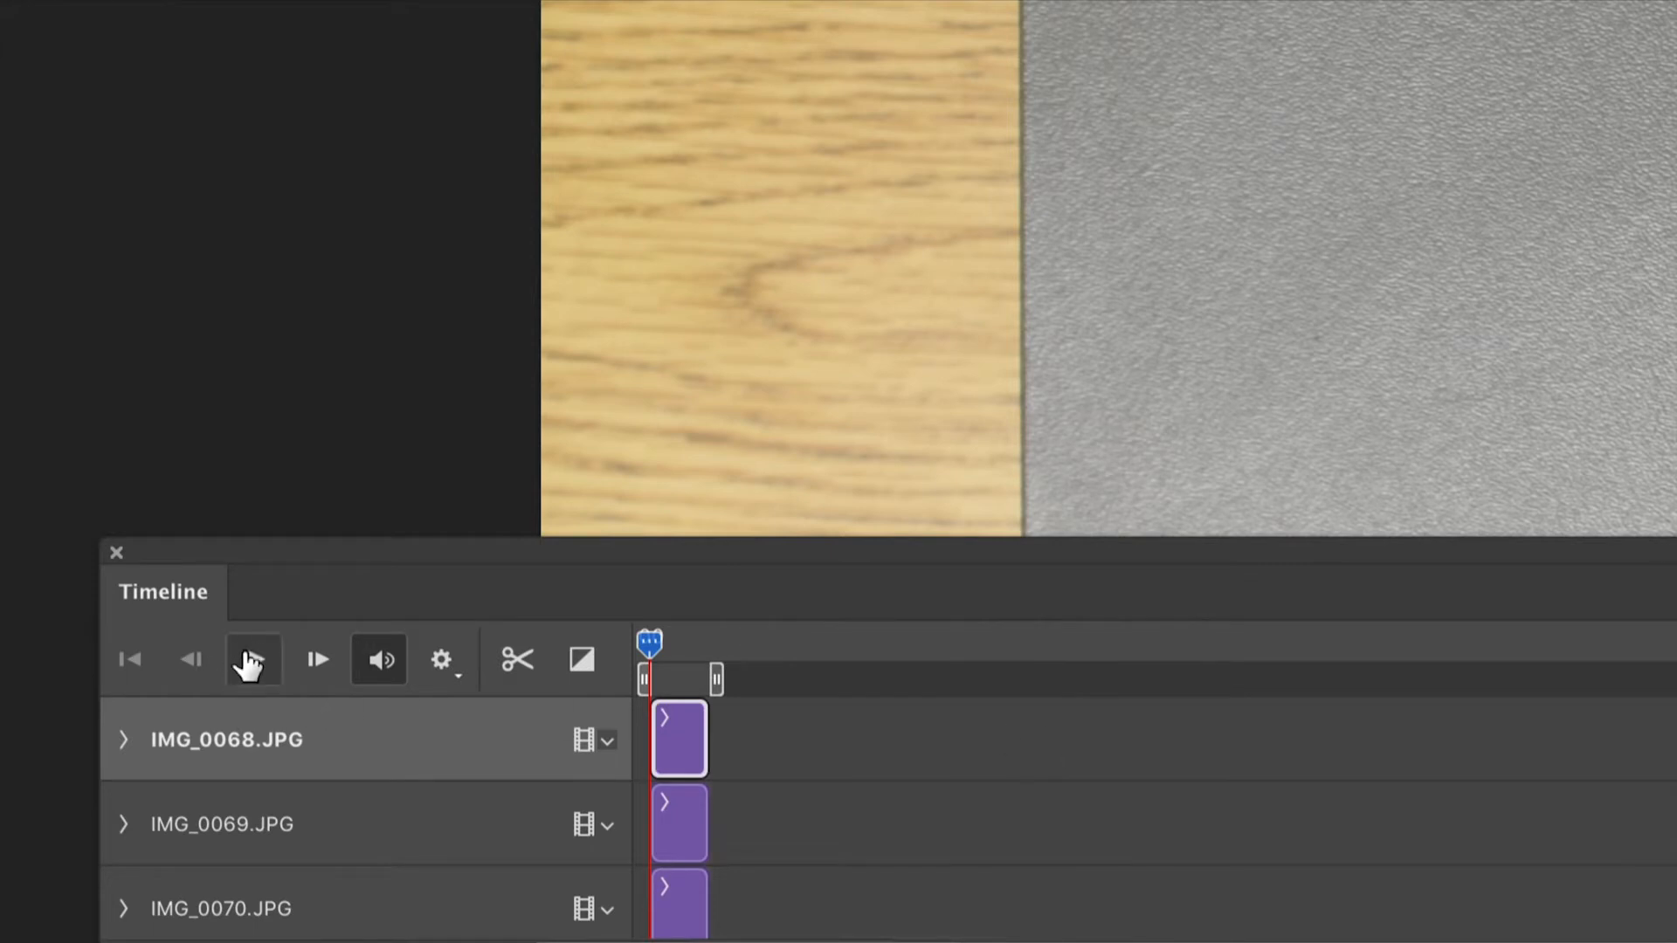
pyautogui.moveTo(227, 542); pyautogui.dragTo(201, 370)
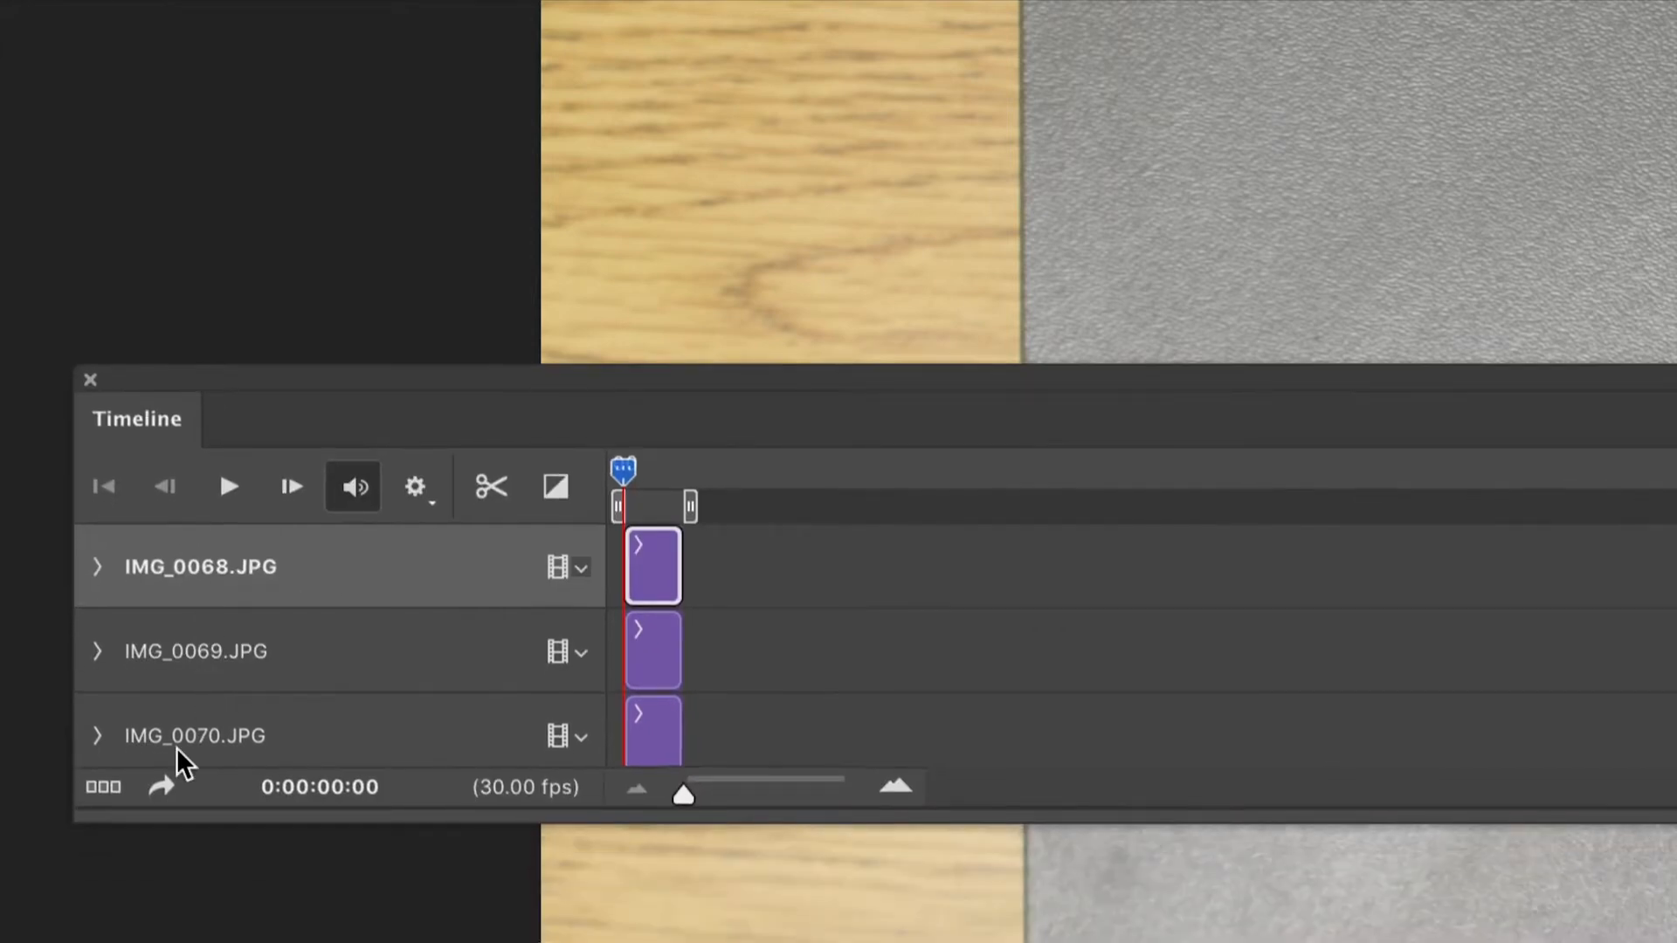
pyautogui.click(111, 787)
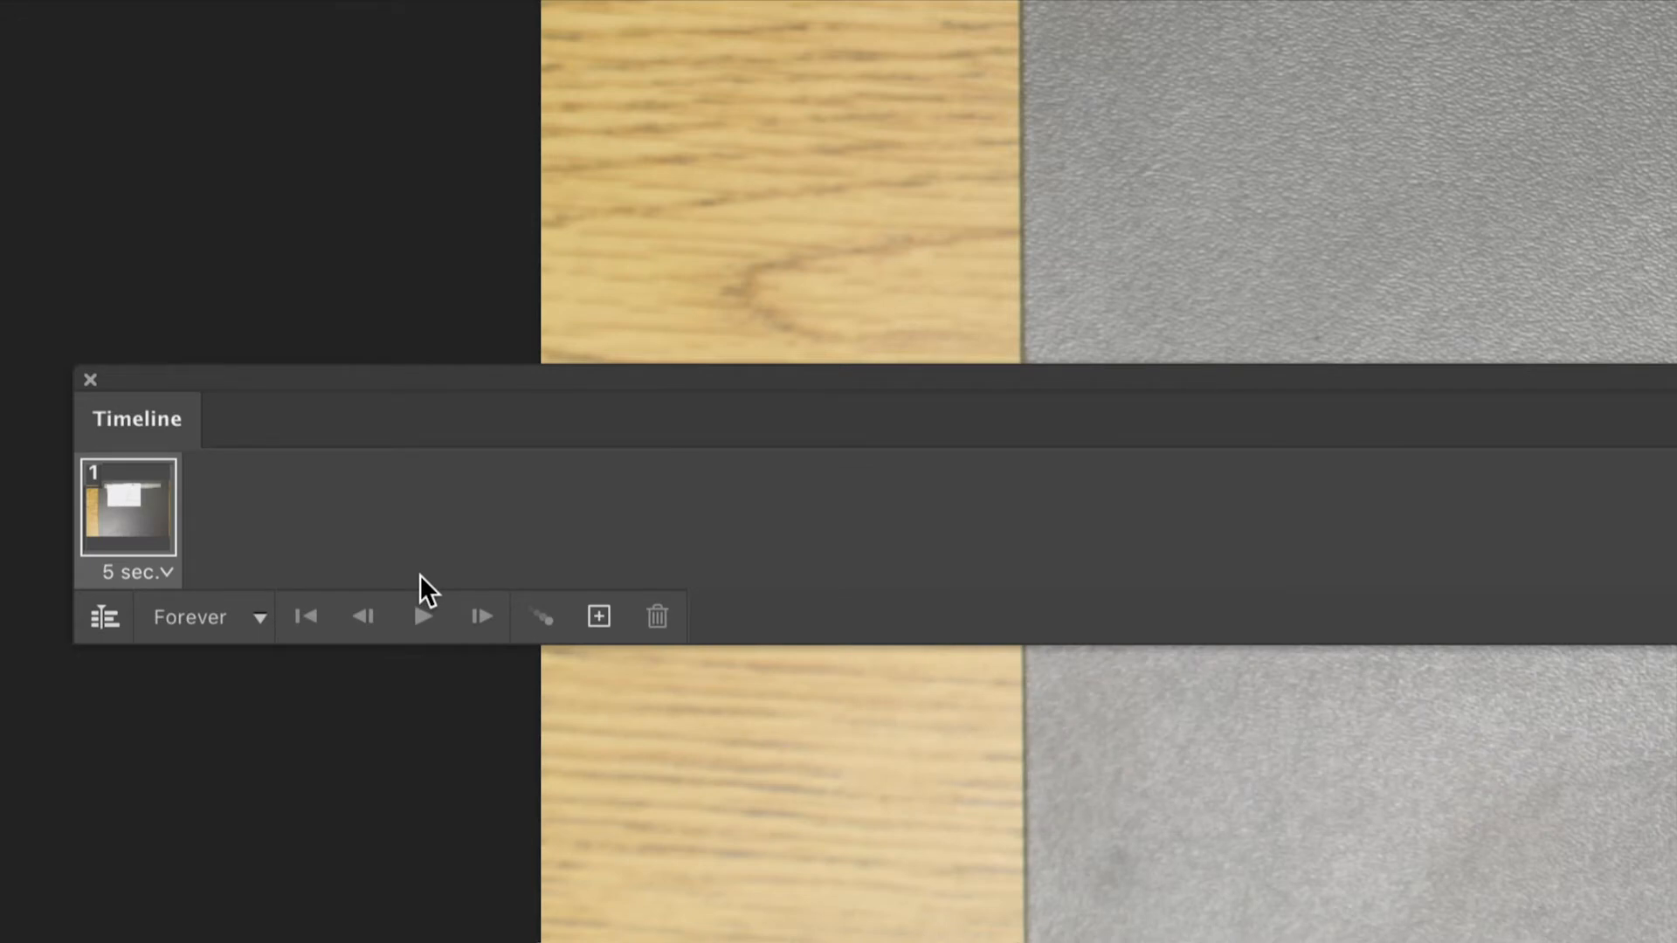
# Move the Timeline panel below the drawing, make frames from the layers, and play the animation
pyautogui.press('super+minus')
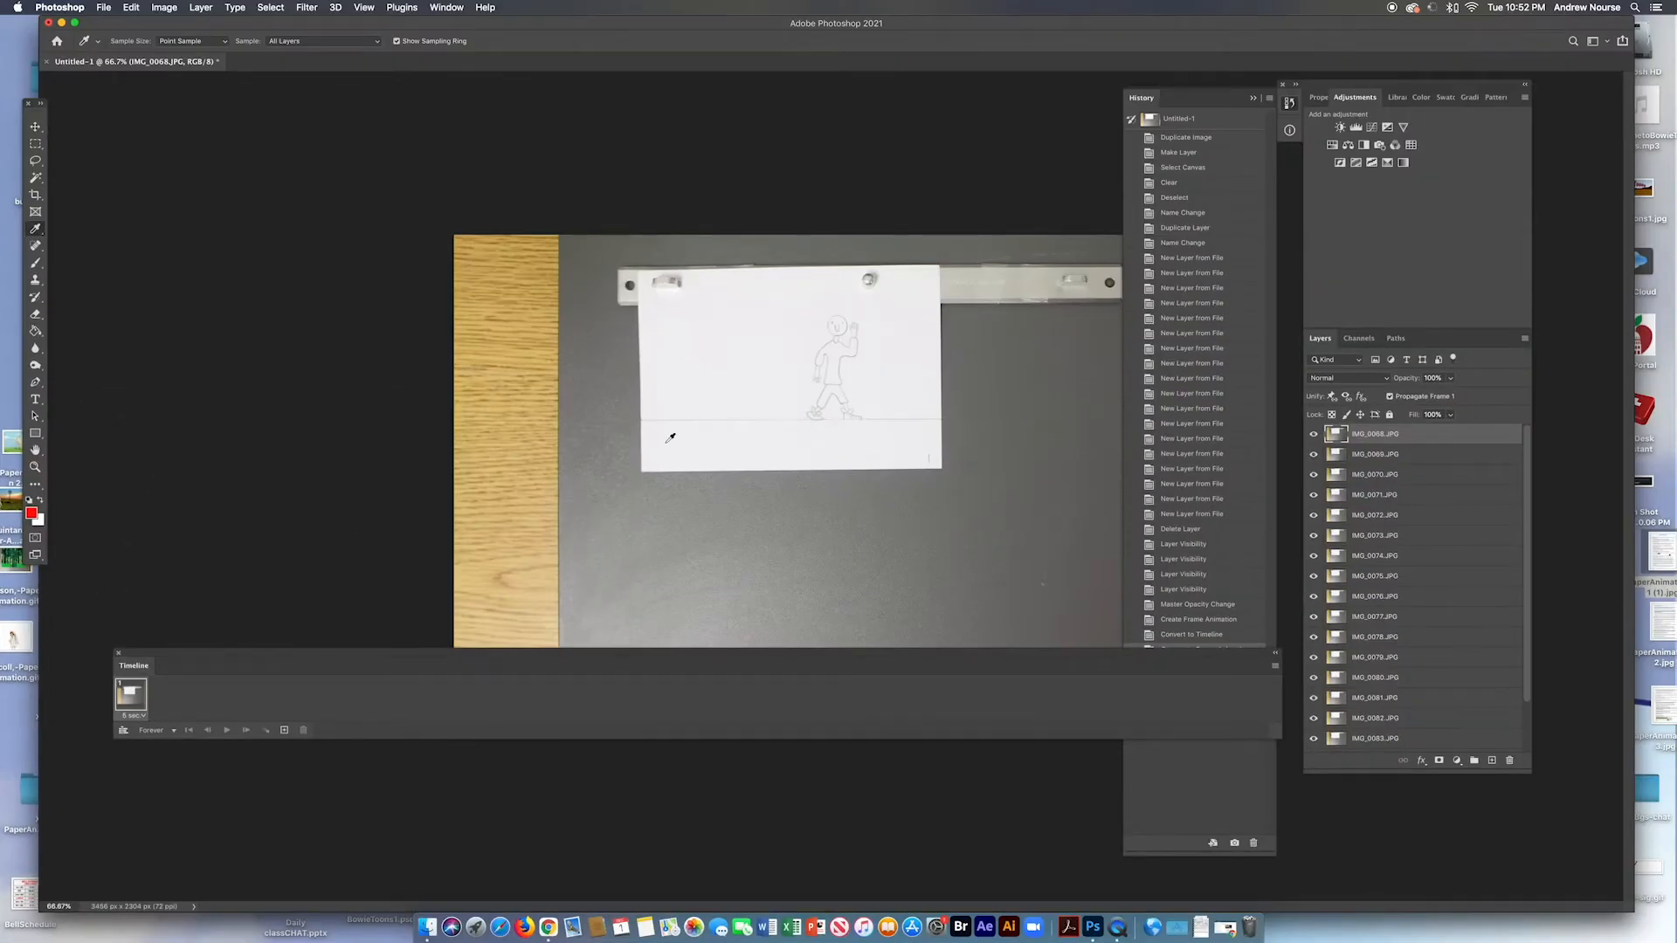
pyautogui.moveTo(641, 659); pyautogui.dragTo(678, 763)
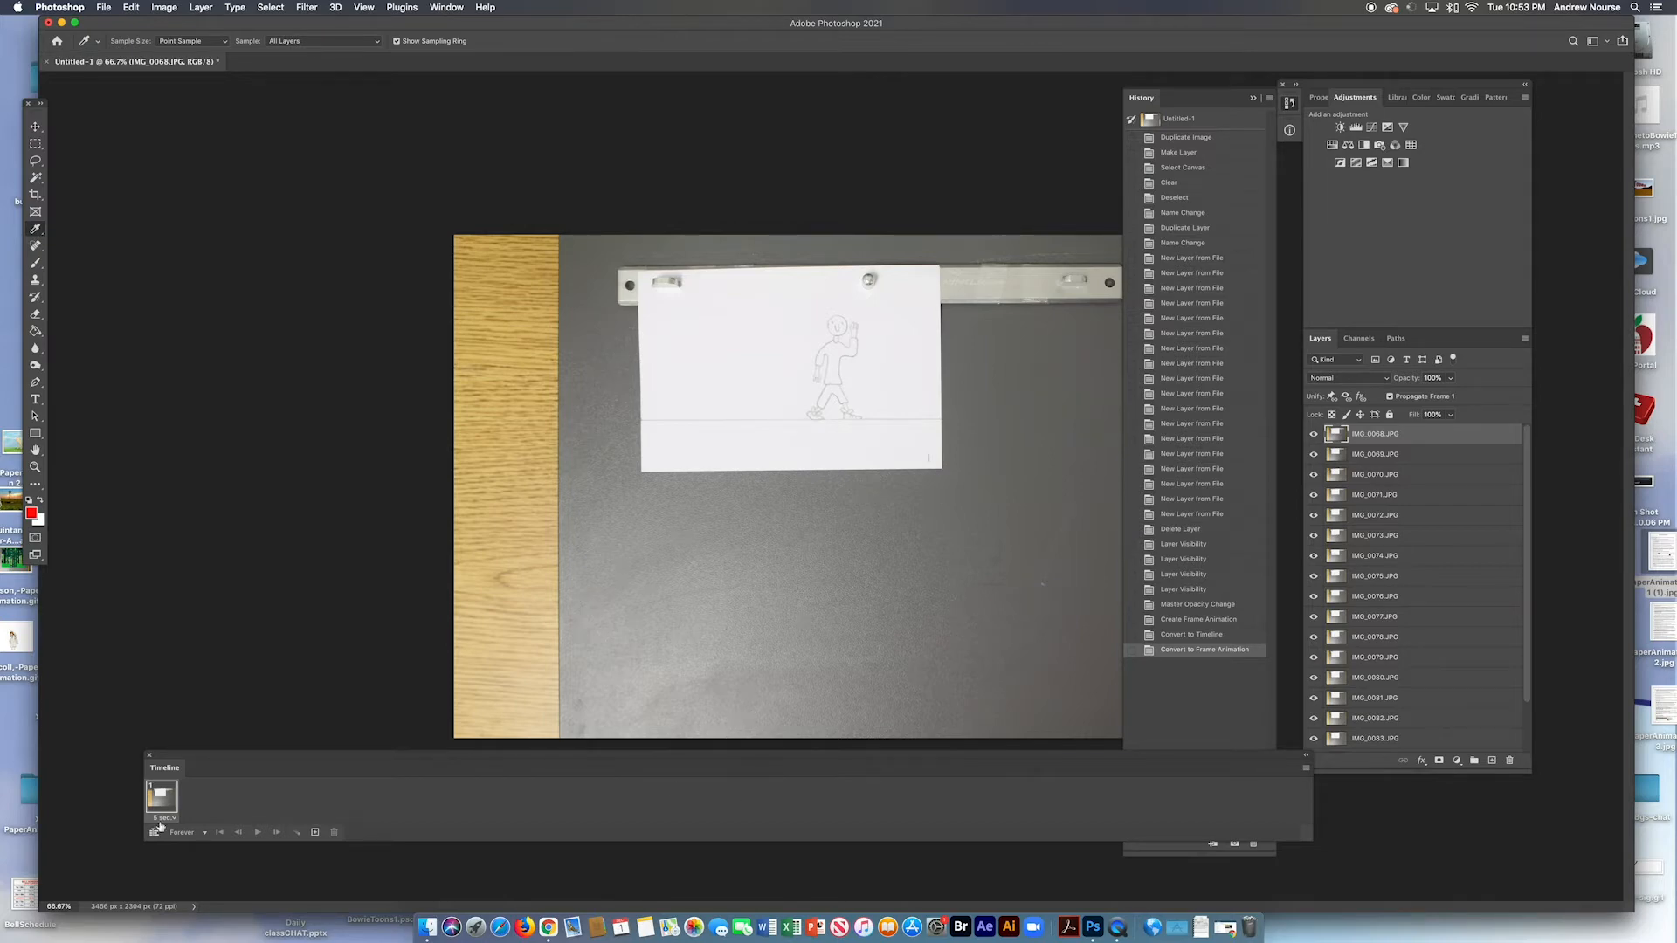
pyautogui.click(1306, 769)
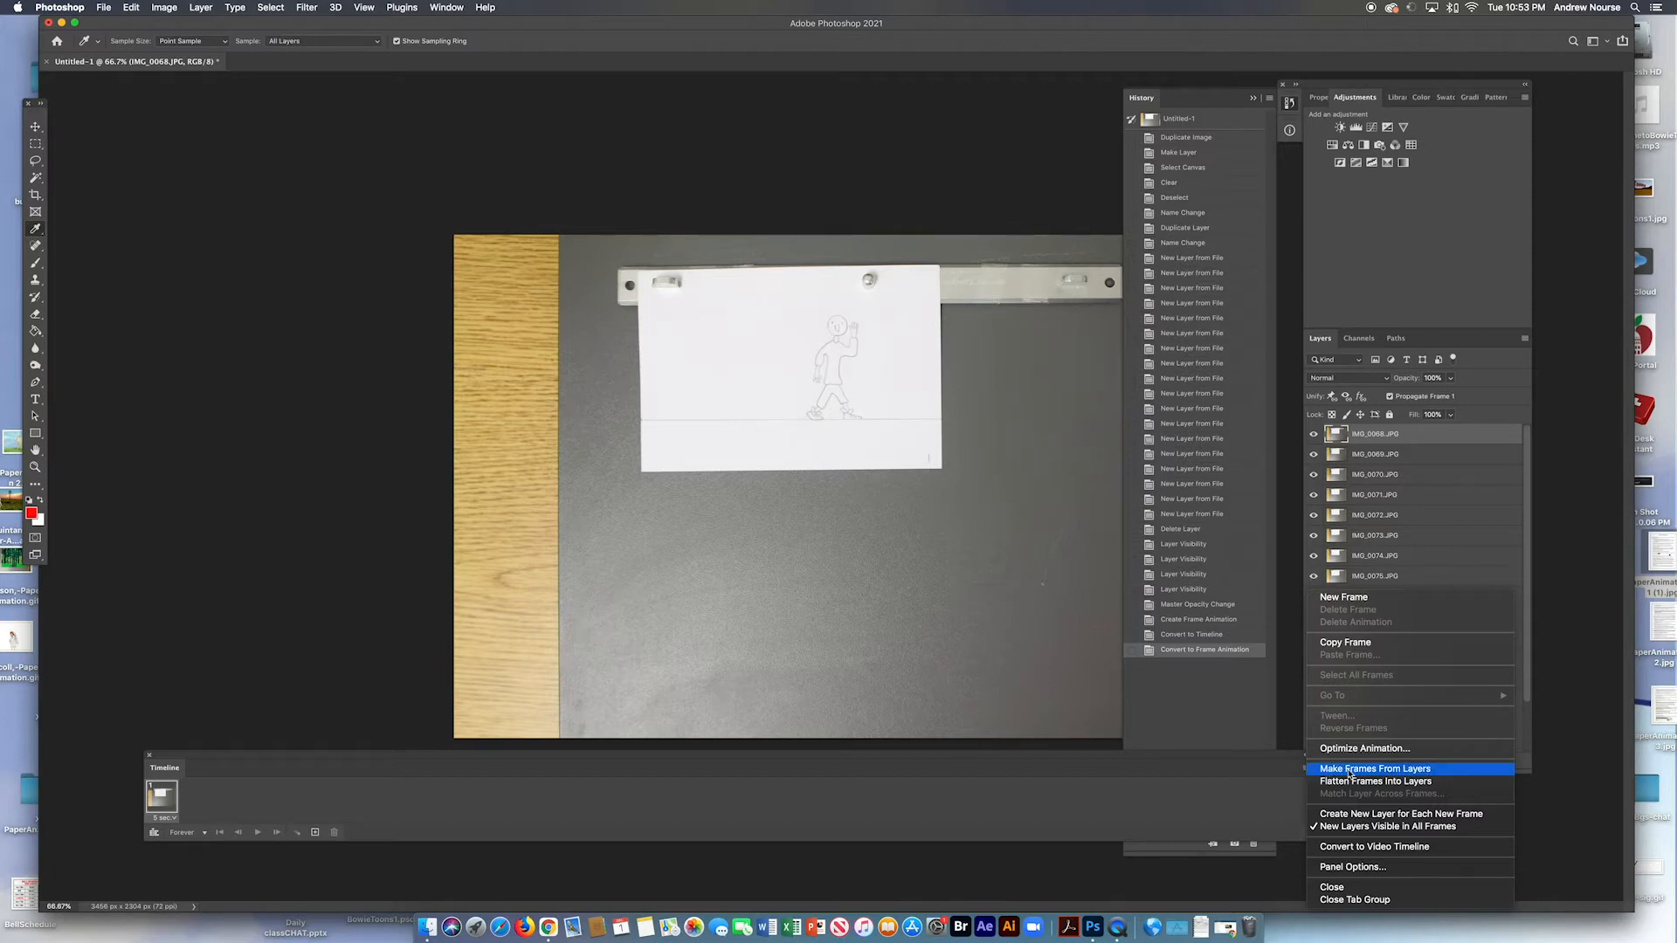
pyautogui.click(1350, 773)
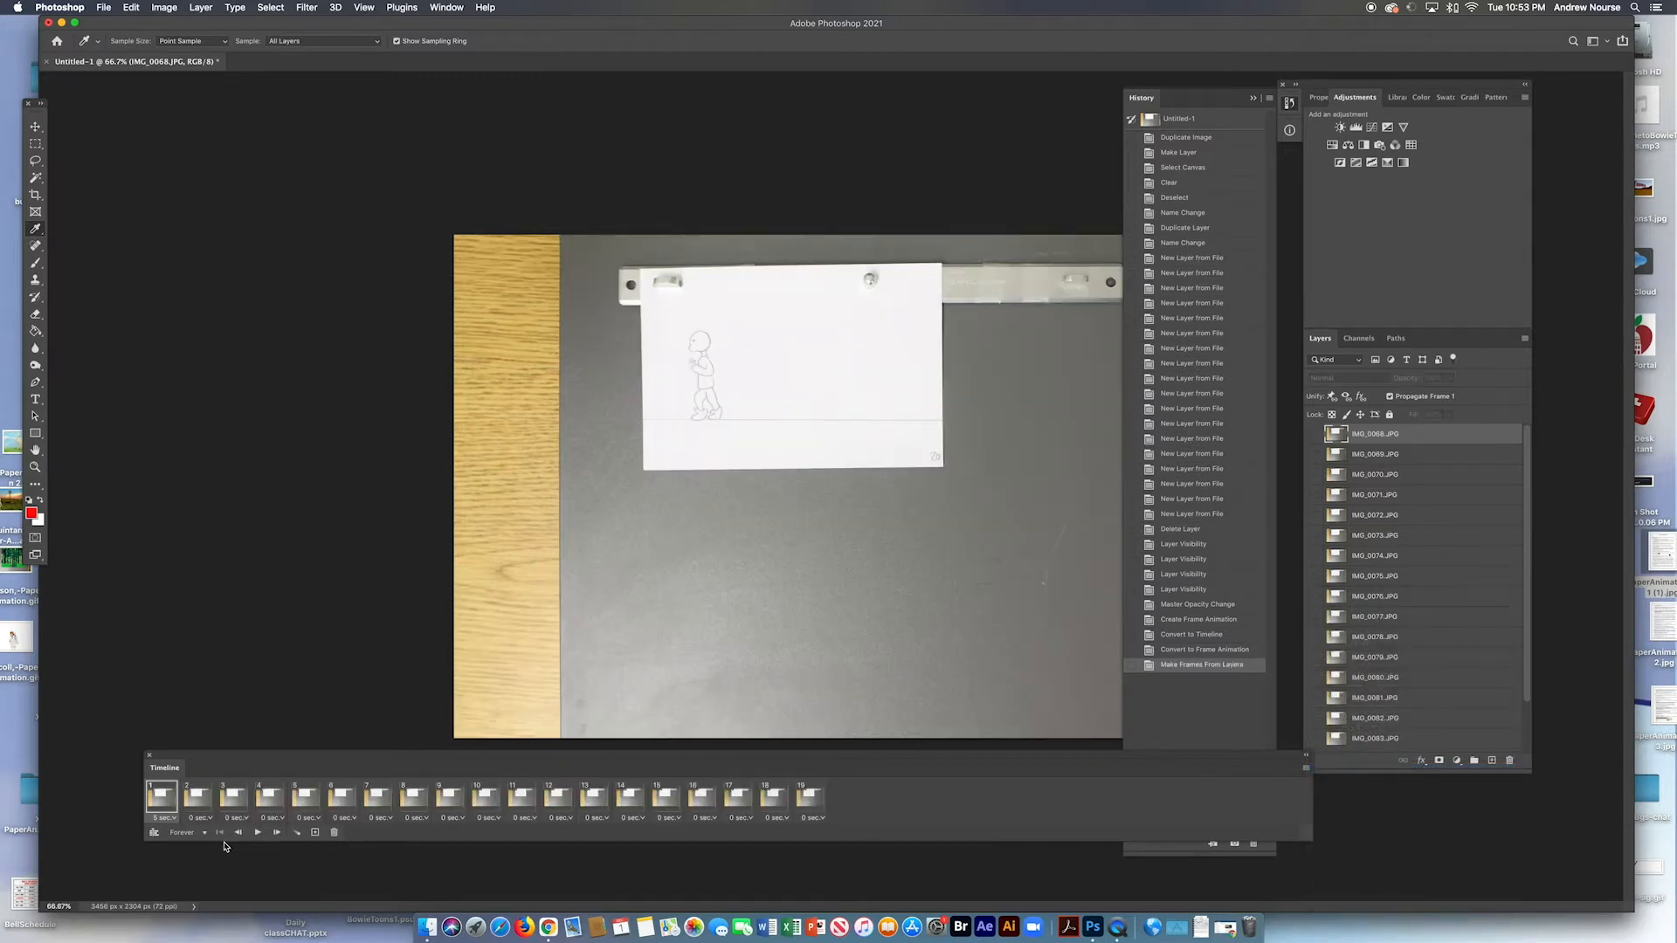
pyautogui.click(257, 832)
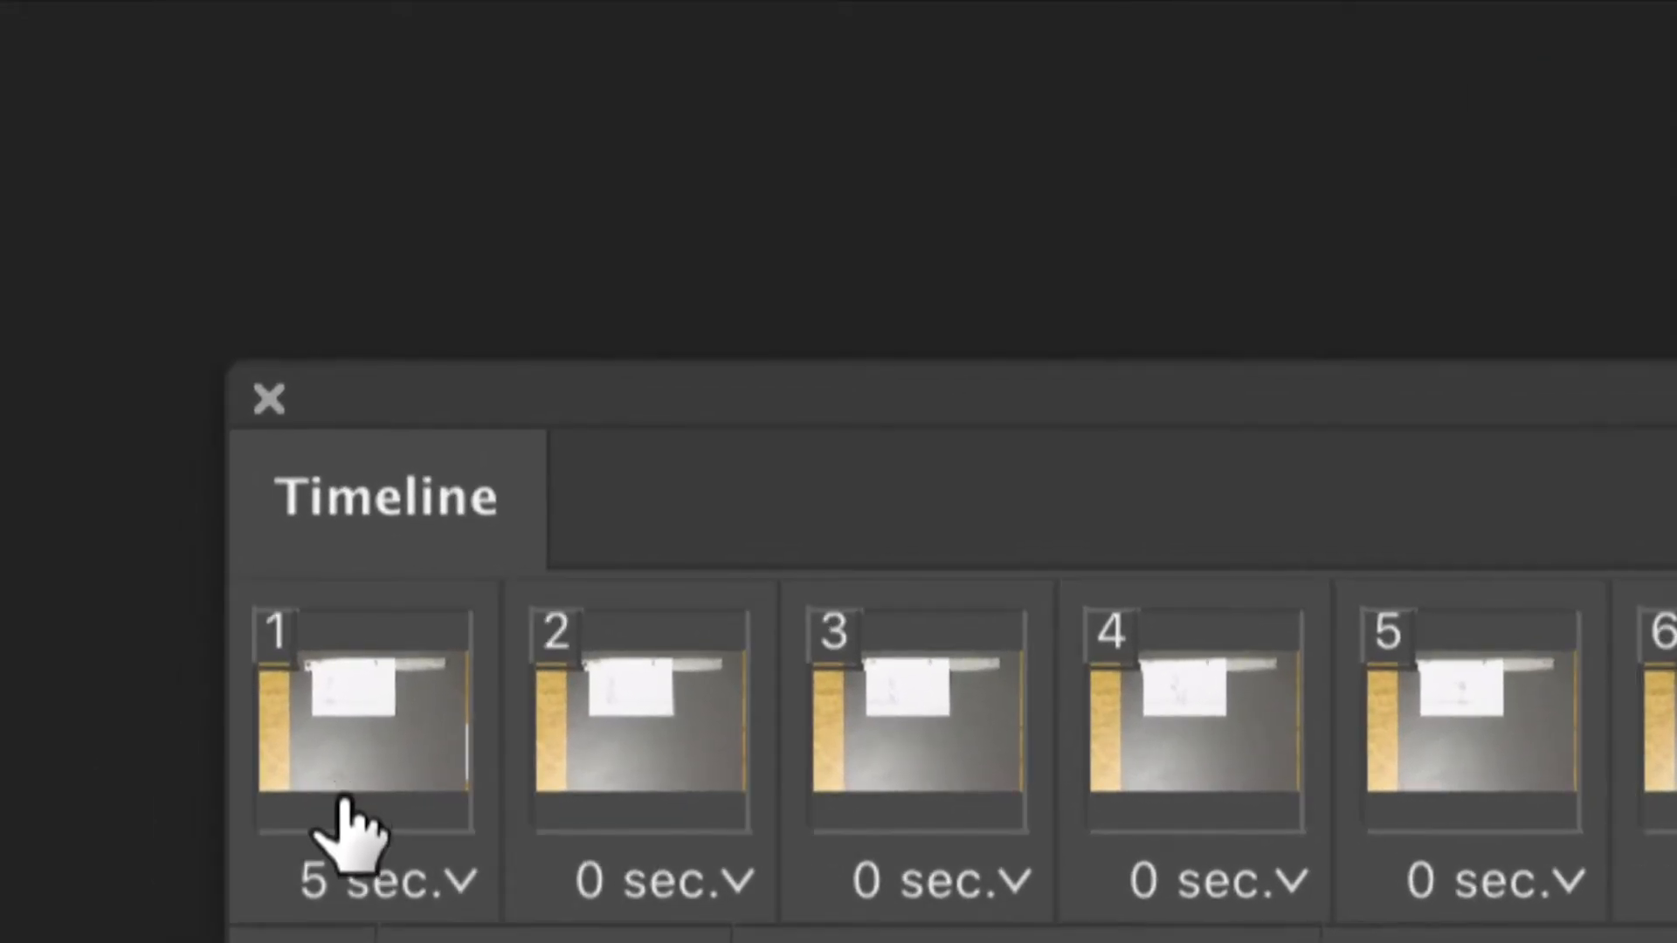
# Set the delay of frame 1 in the Timeline to No delay
pyautogui.click(419, 899)
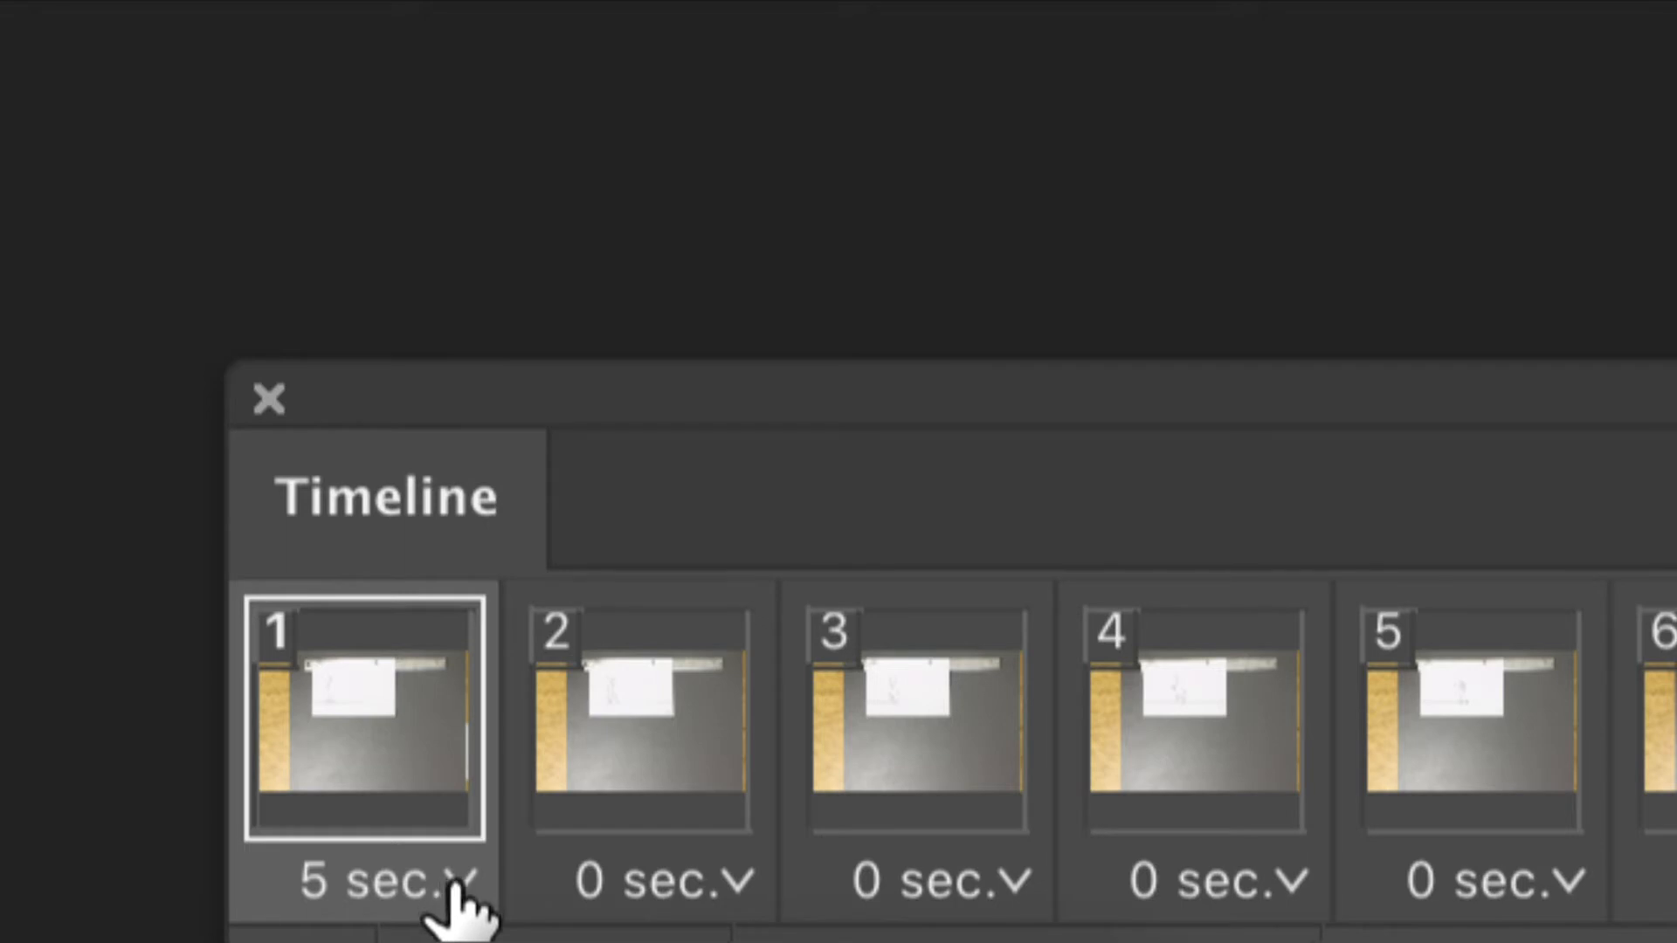
pyautogui.click(460, 883)
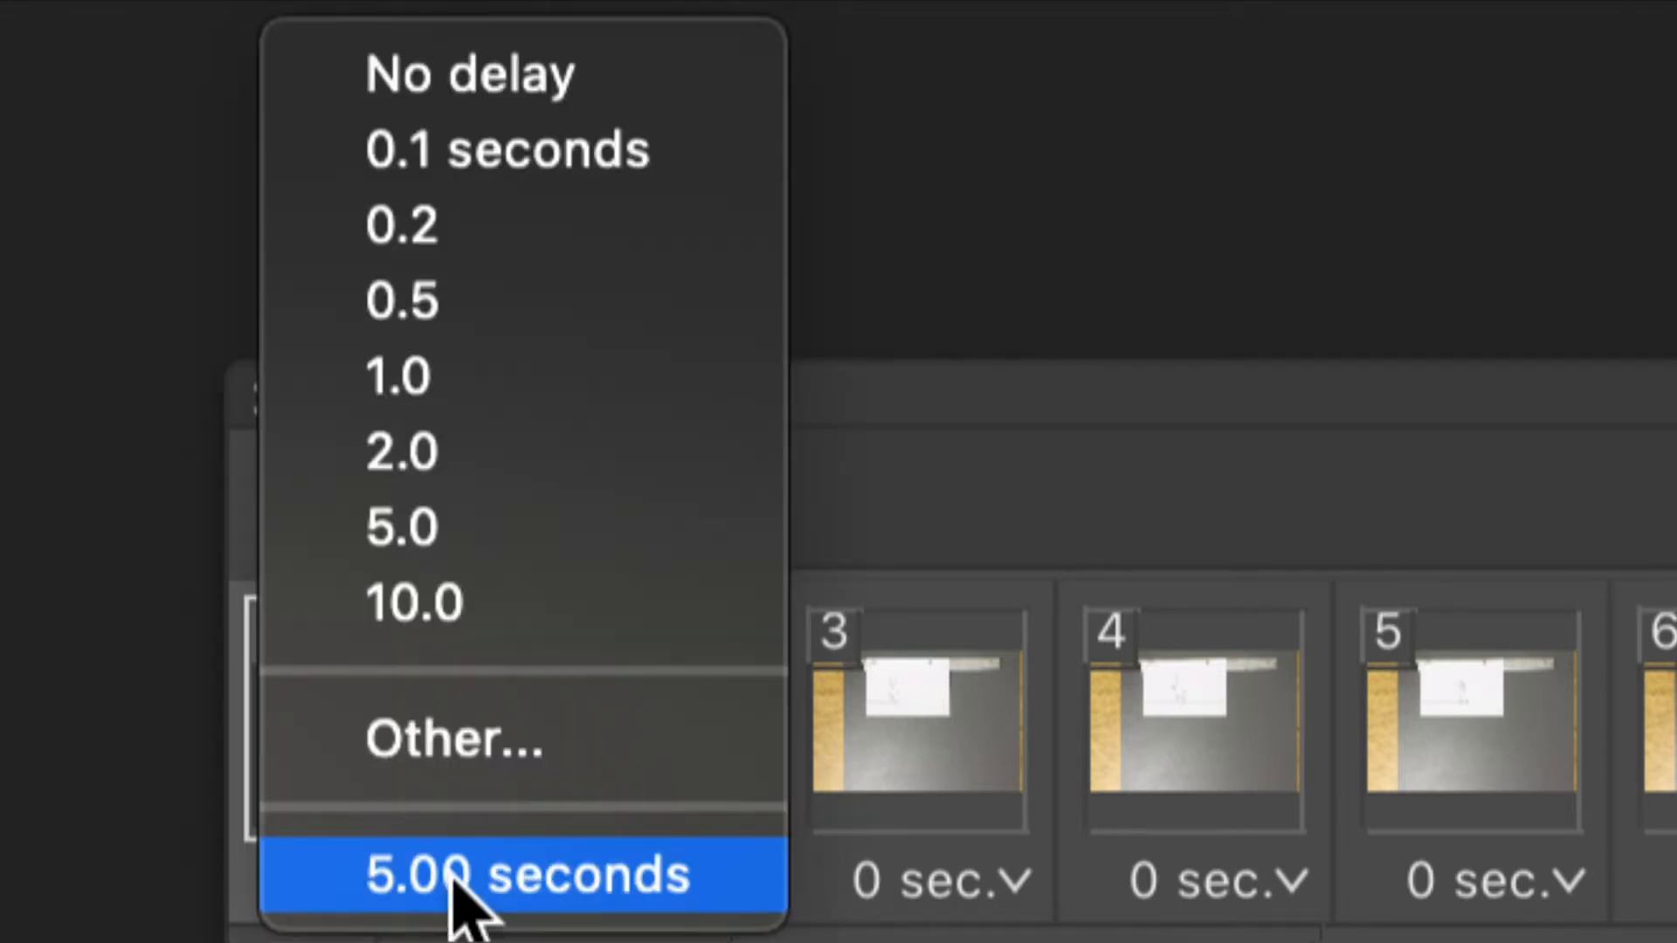
pyautogui.click(453, 88)
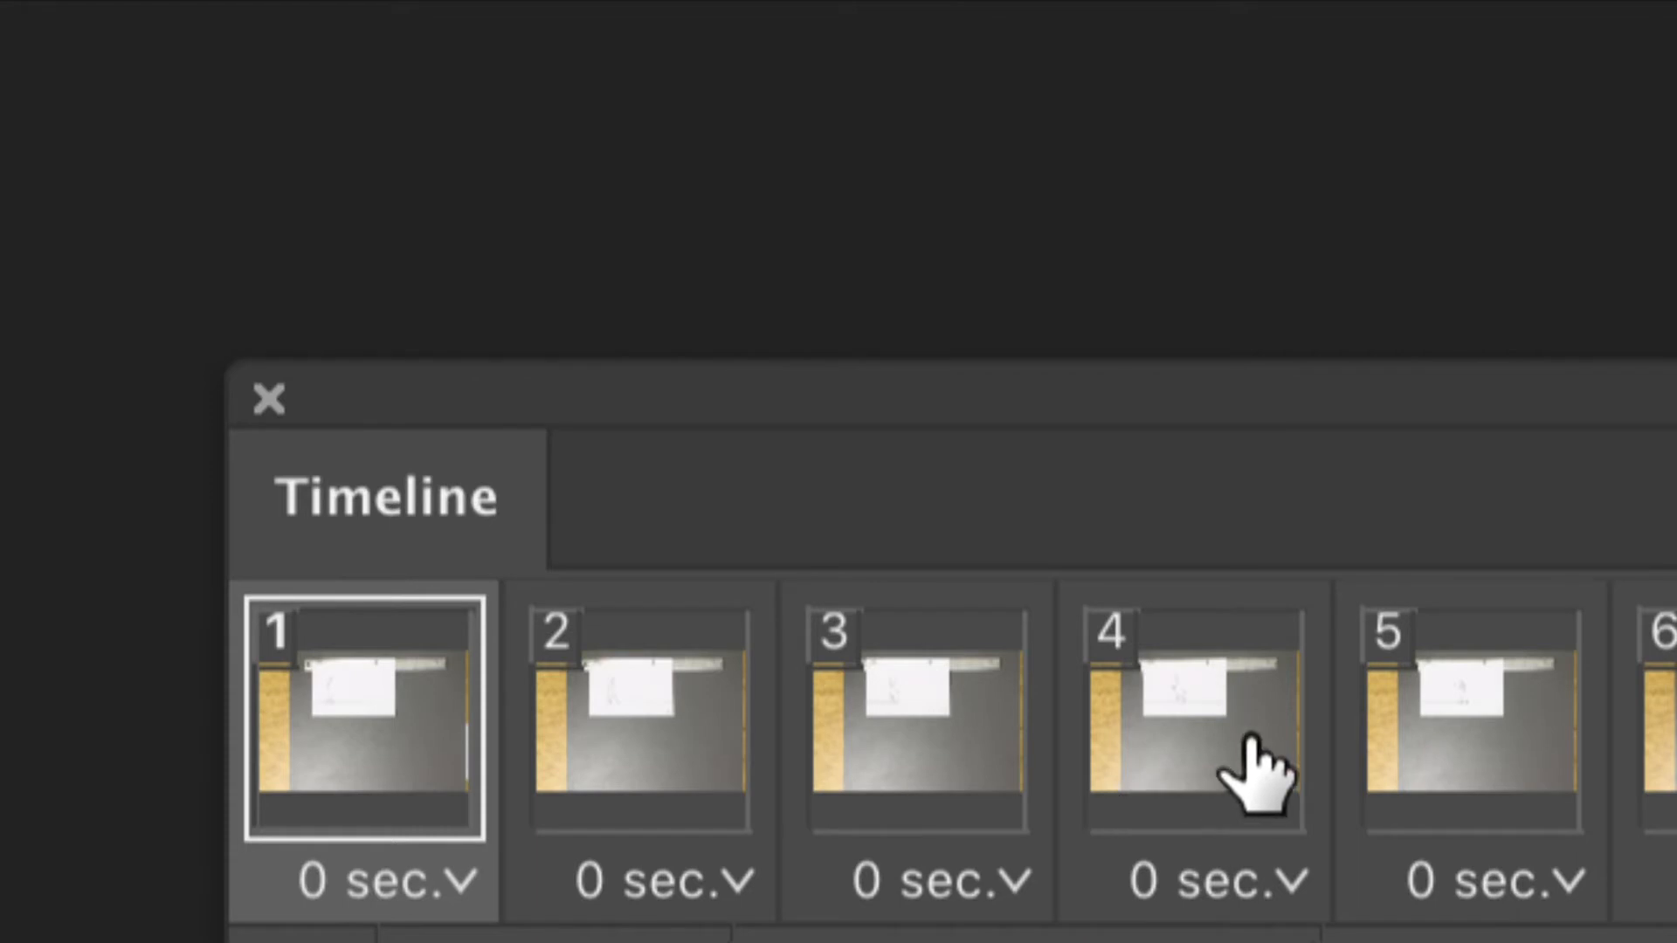
# Set the delay of frames 1 to 4 in the Timeline to 0.2 seconds
pyautogui.keyDown('shift'); pyautogui.click(1223, 746); pyautogui.keyUp('shift')
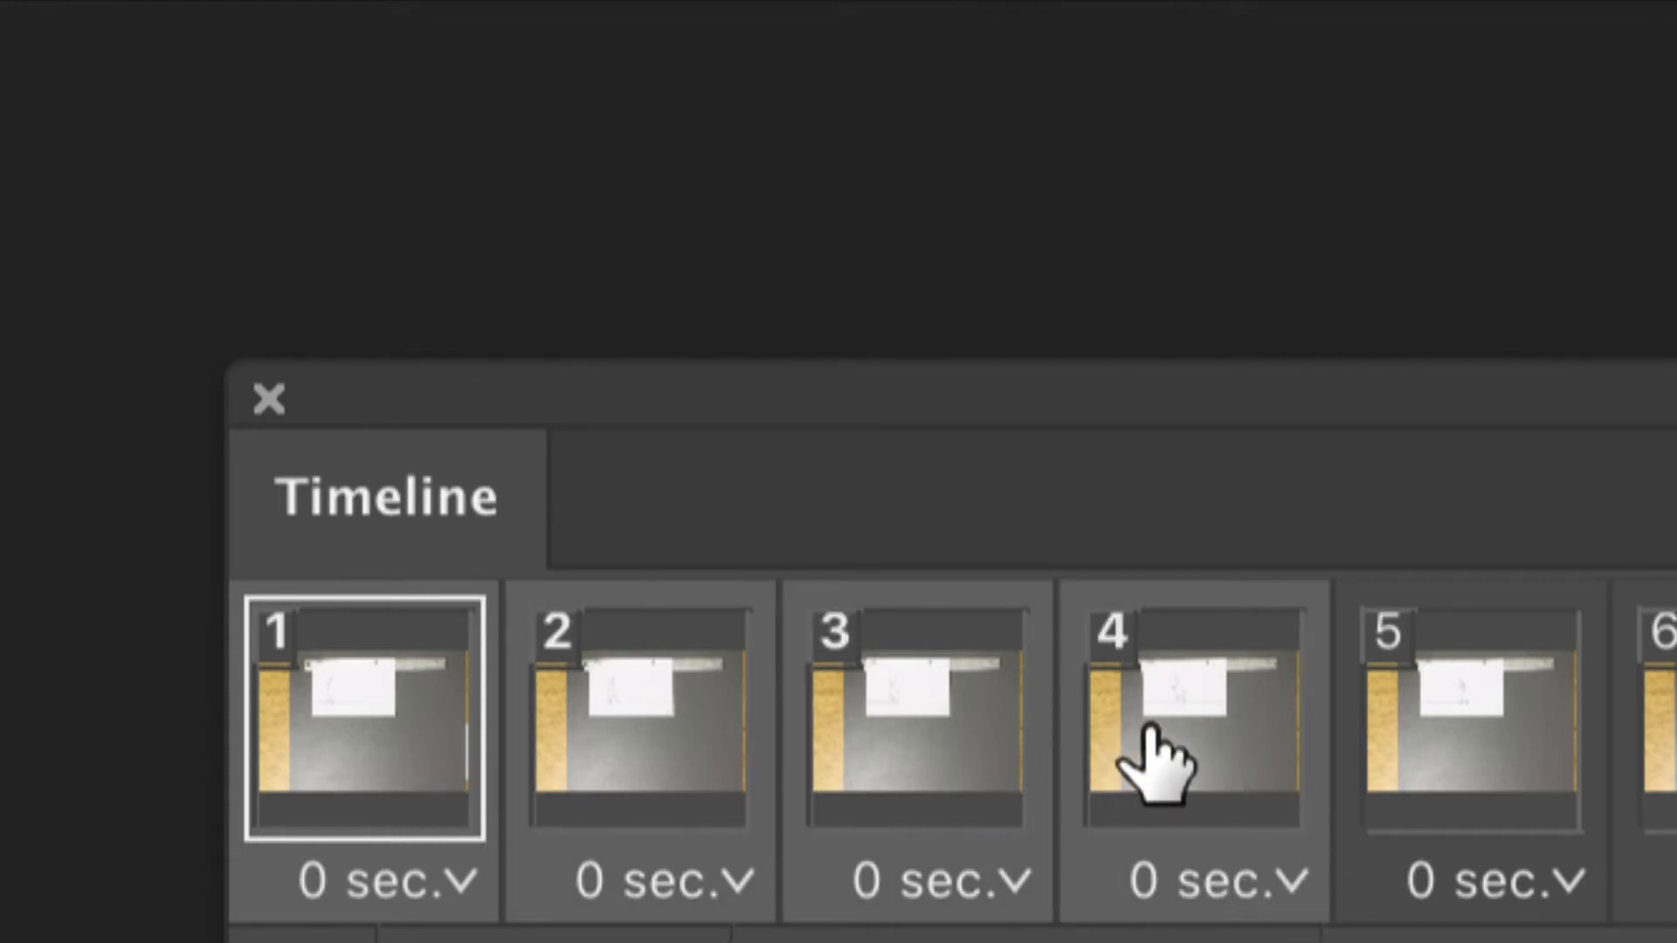
pyautogui.click(1228, 874)
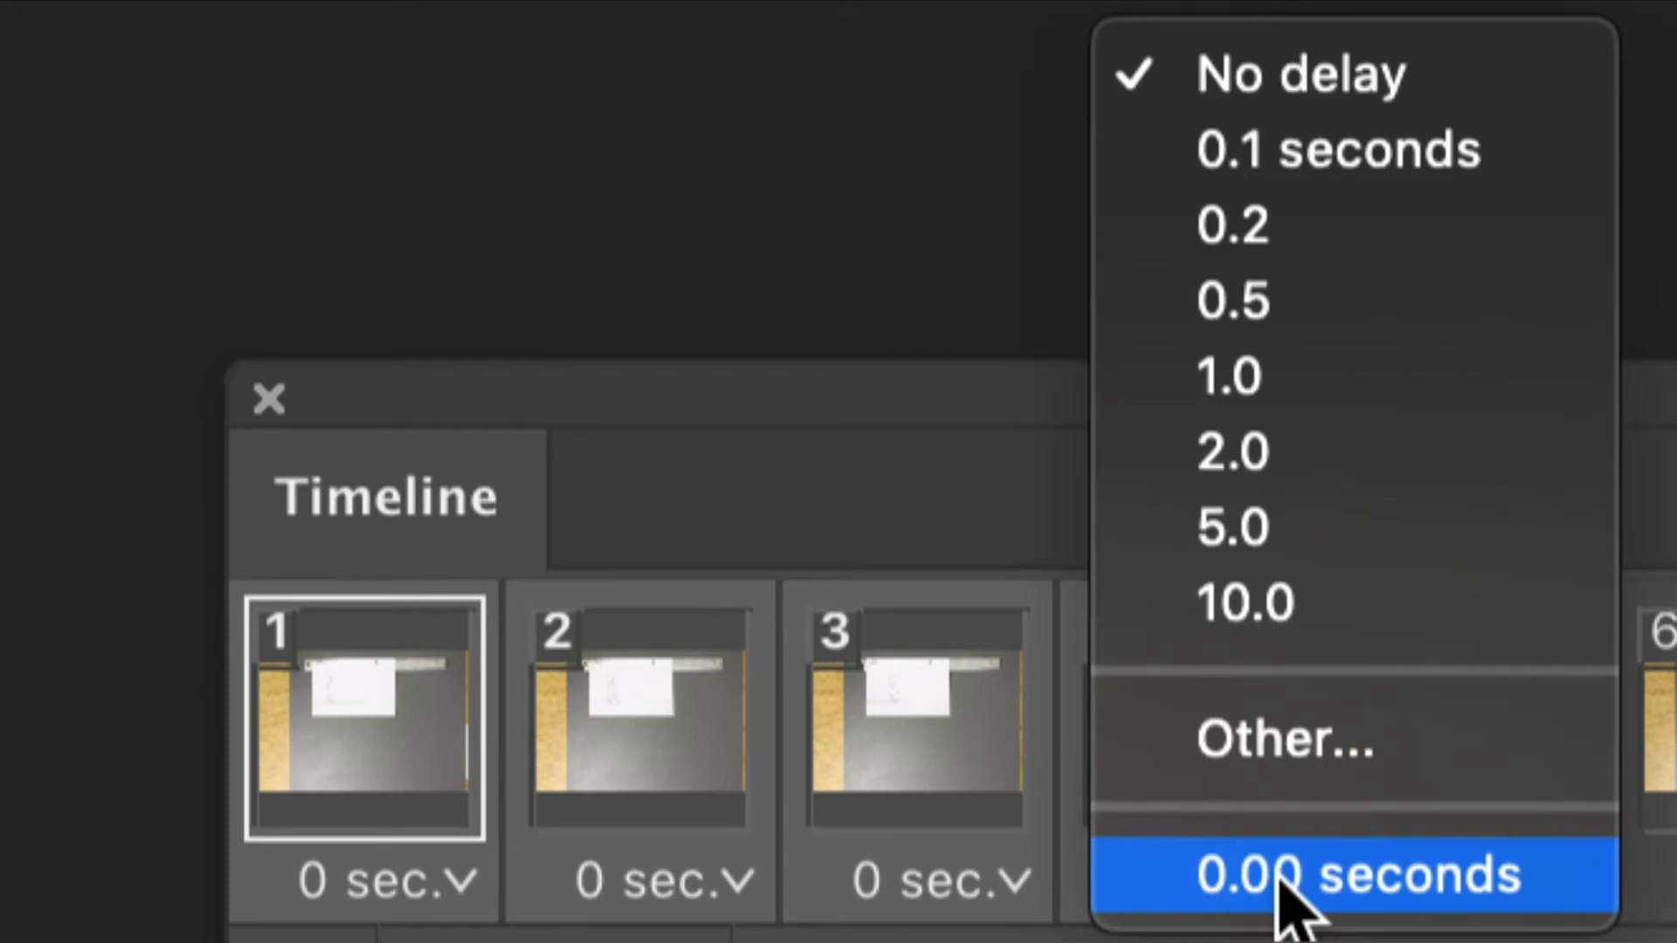
pyautogui.click(1245, 229)
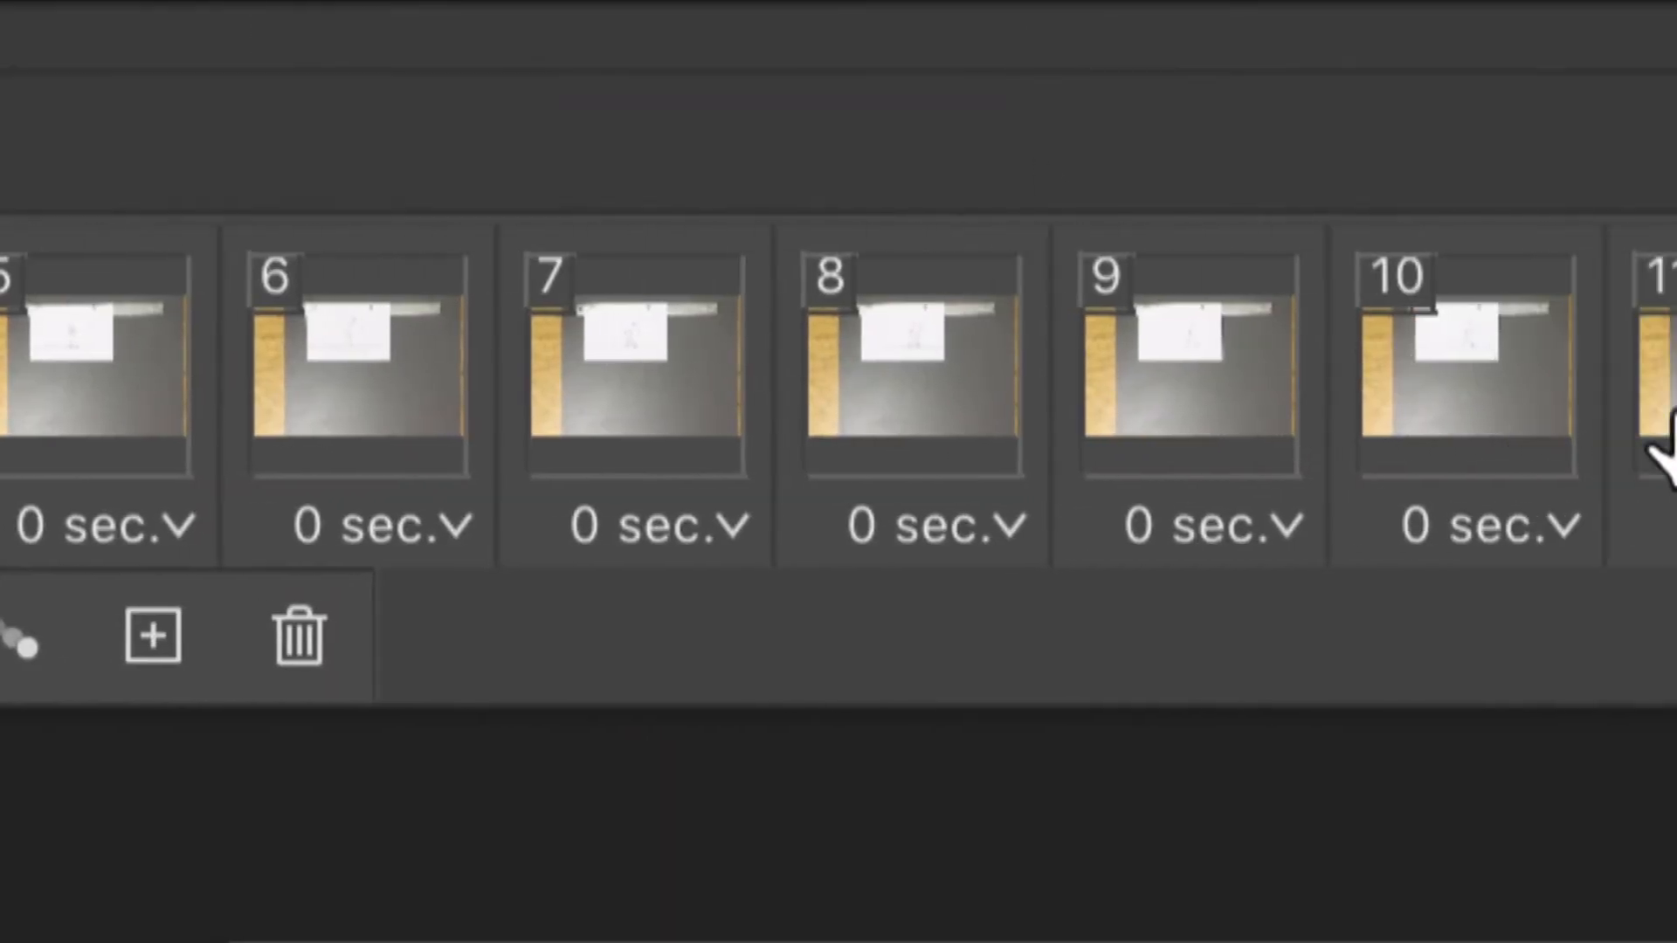
# Set the delay of frames 5 to 8 to 1.0 second and play the animation to compare the timing
pyautogui.click(179, 411)
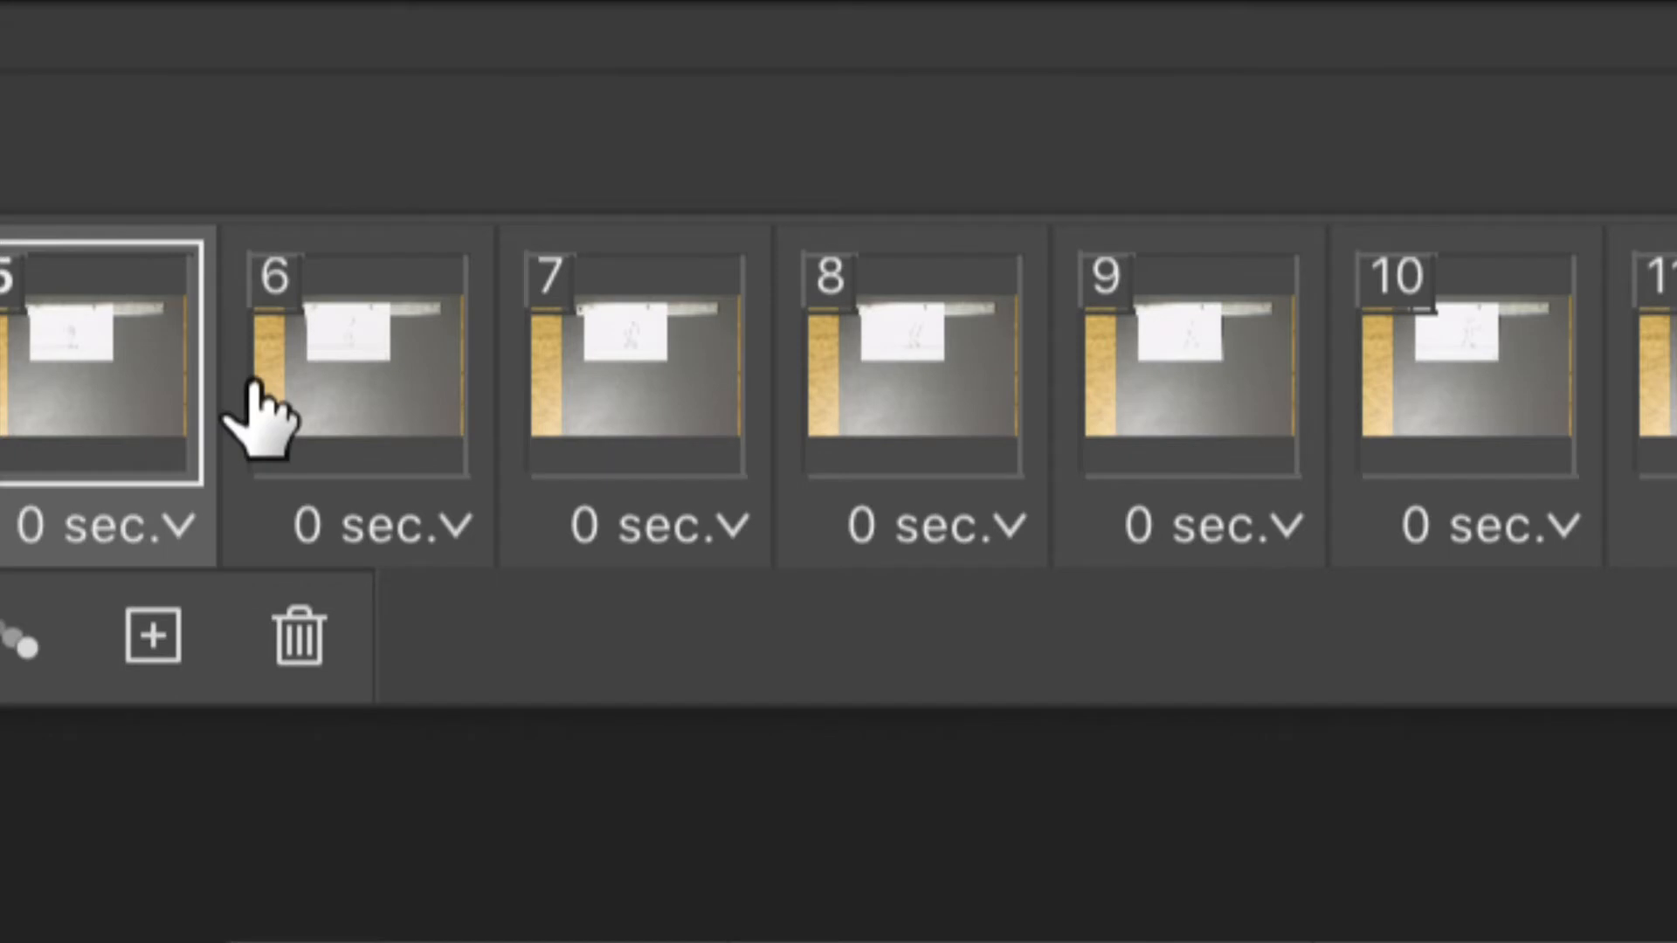
pyautogui.keyDown('shift'); pyautogui.click(872, 395); pyautogui.keyUp('shift')
pyautogui.click(1004, 524)
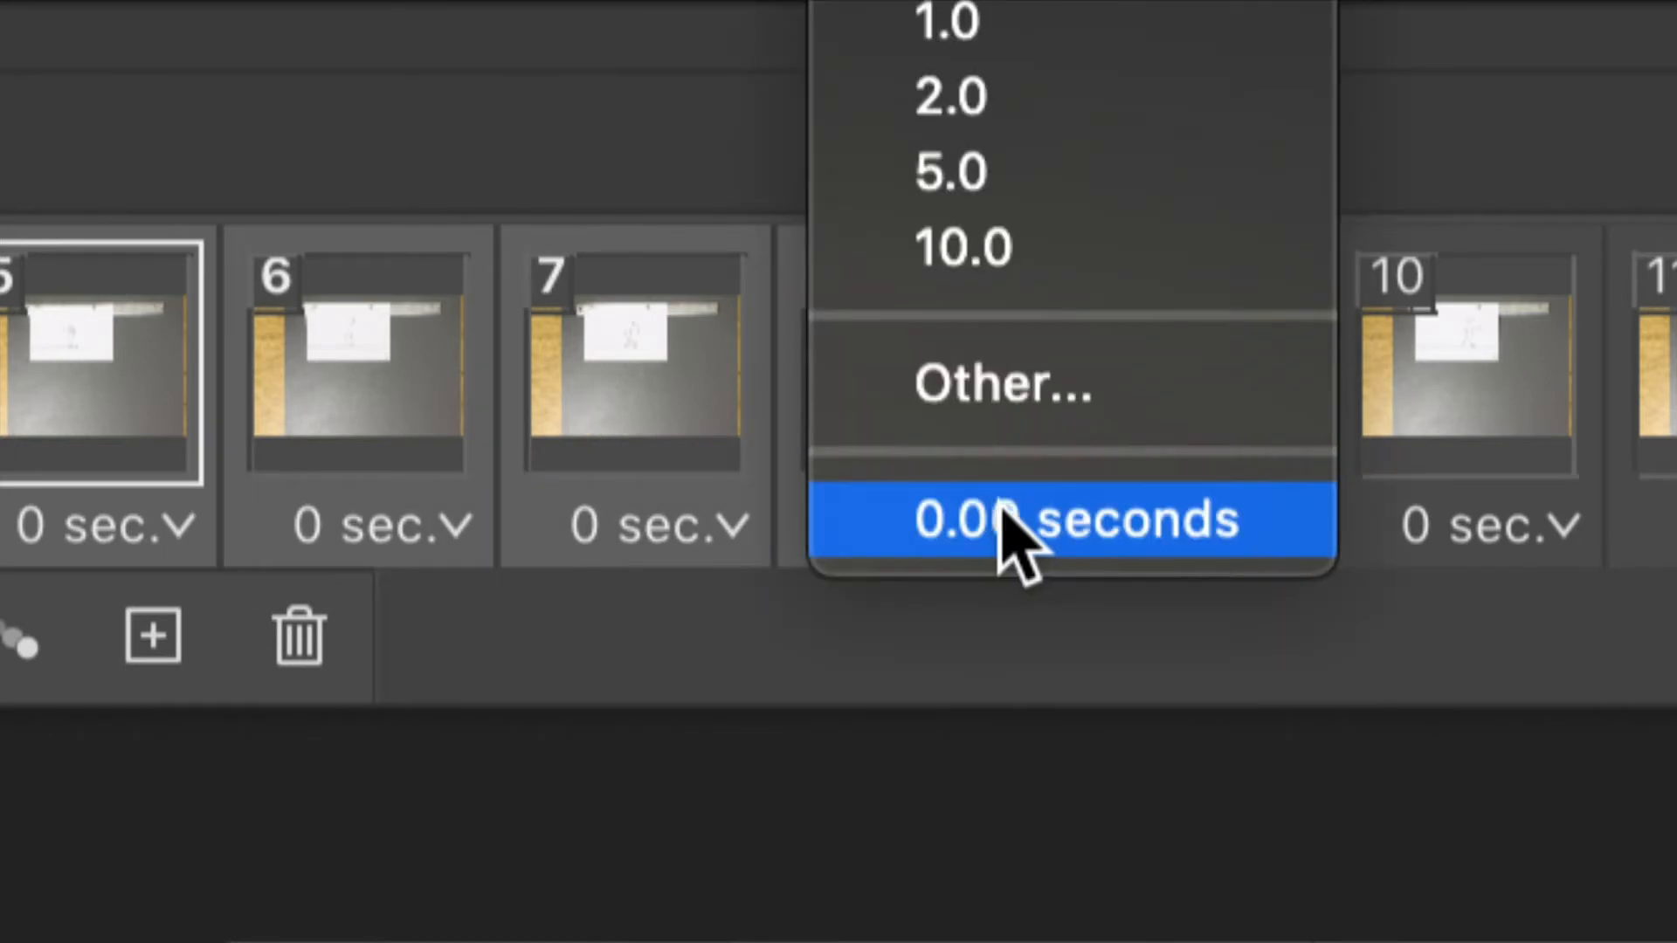
pyautogui.click(956, 33)
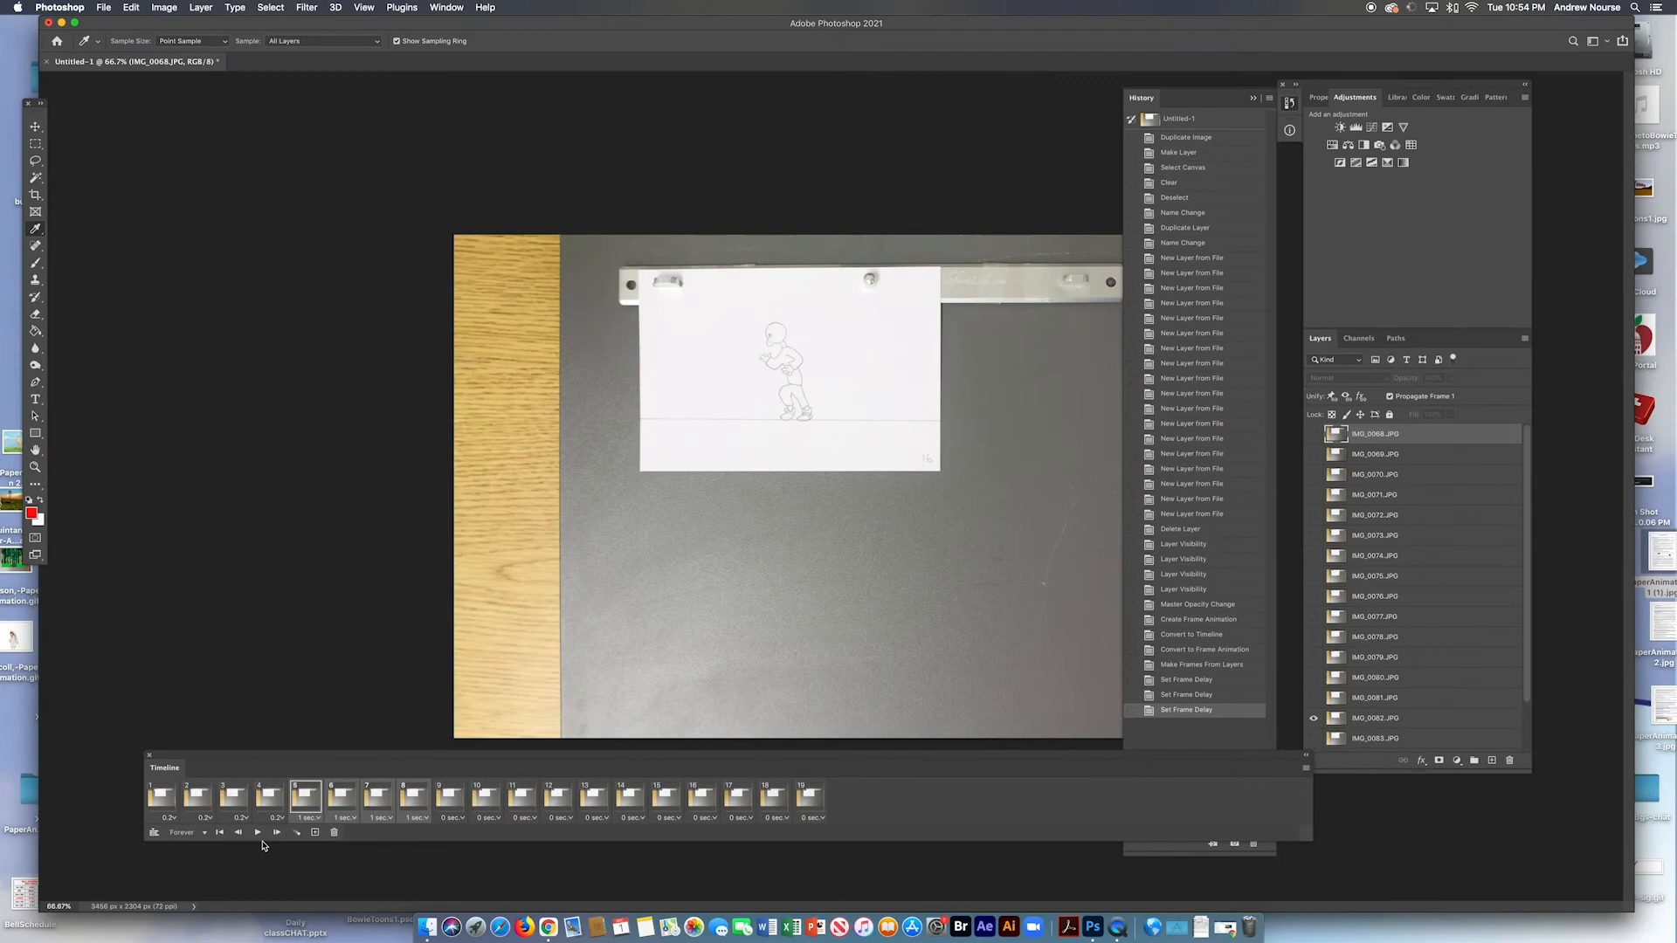
pyautogui.click(258, 834)
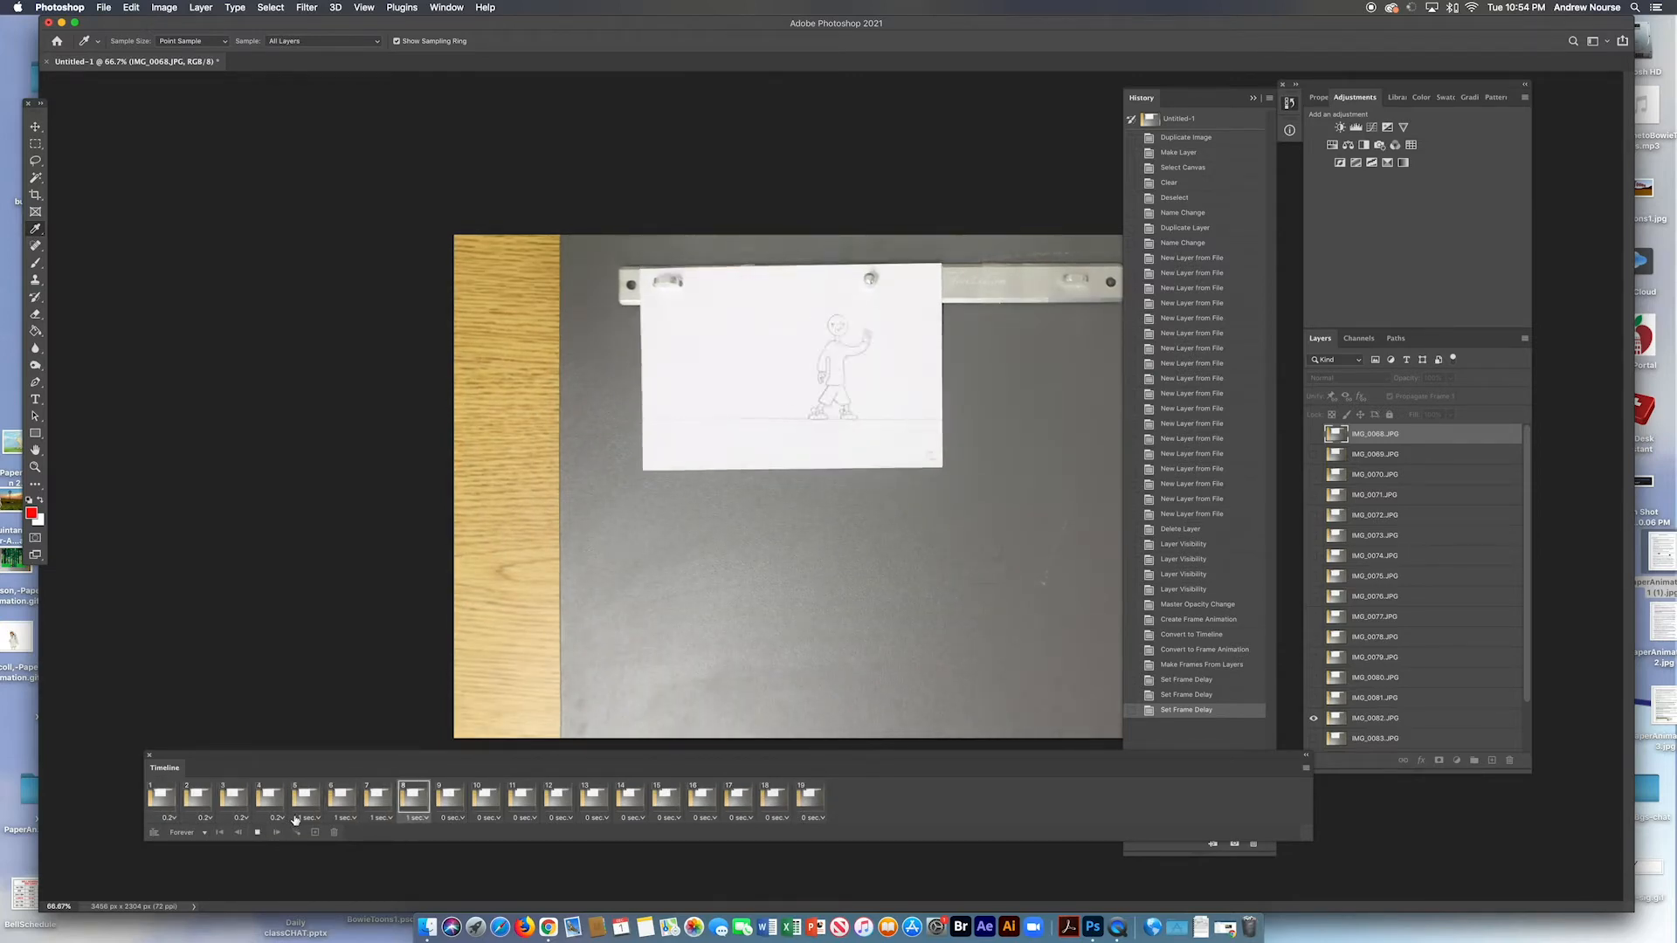
# Set the delay of all frames, 1 through 19, to 0.1 seconds and play the animation
pyautogui.click(161, 796)
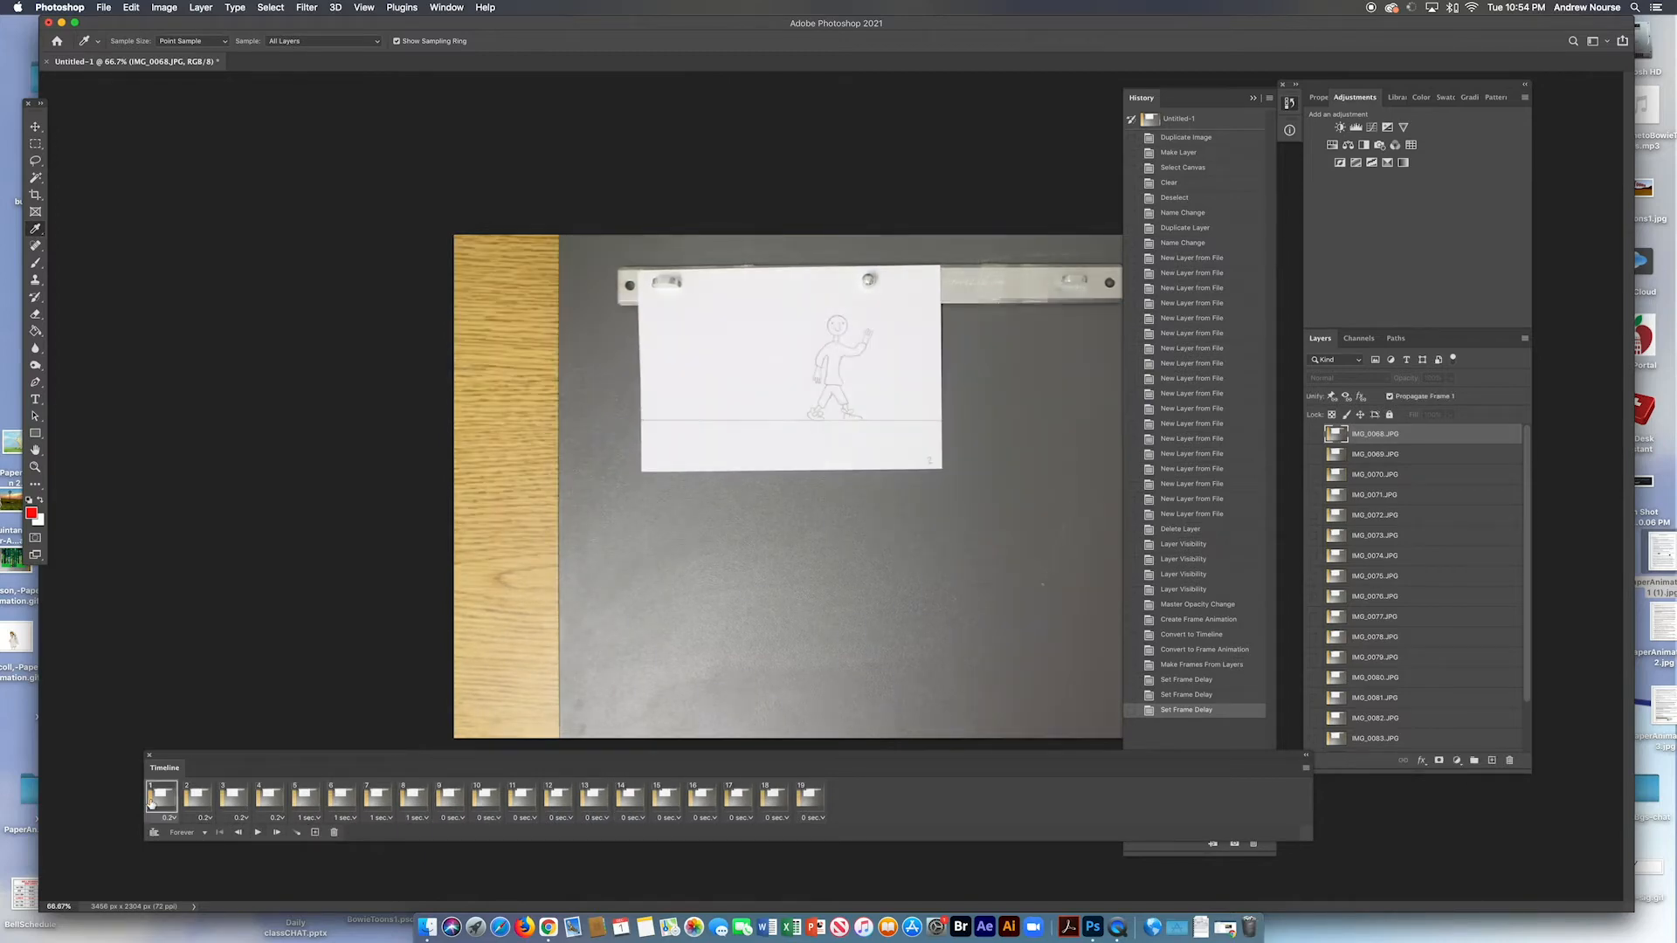
pyautogui.keyDown('shift'); pyautogui.click(805, 806); pyautogui.keyUp('shift')
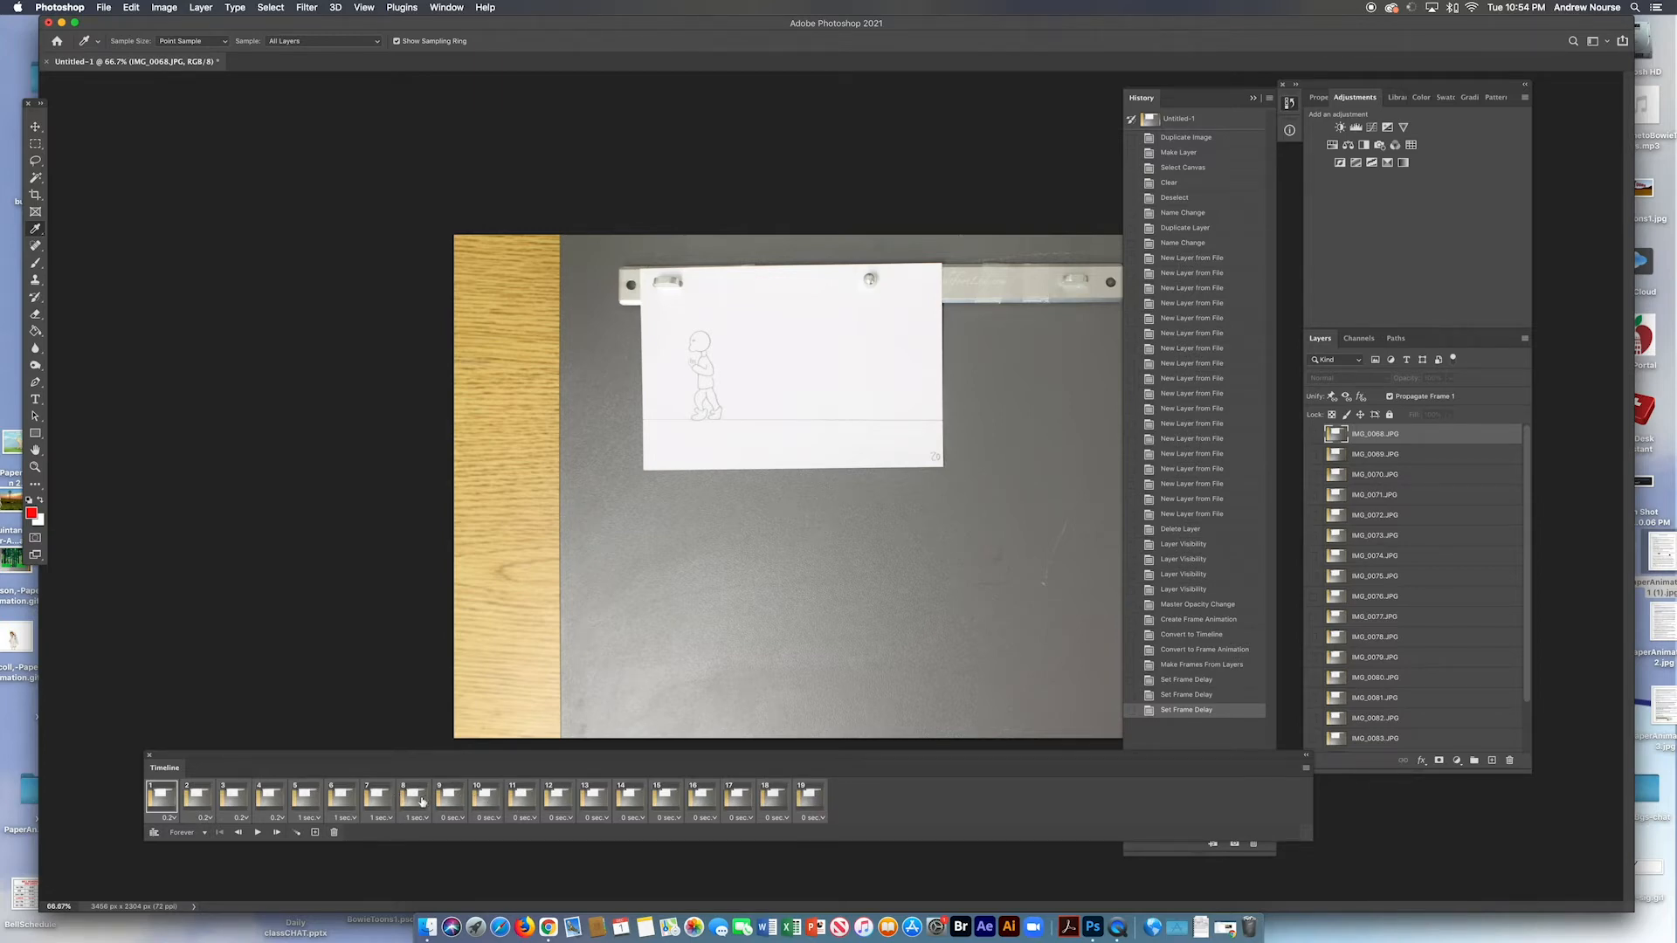
pyautogui.click(424, 819)
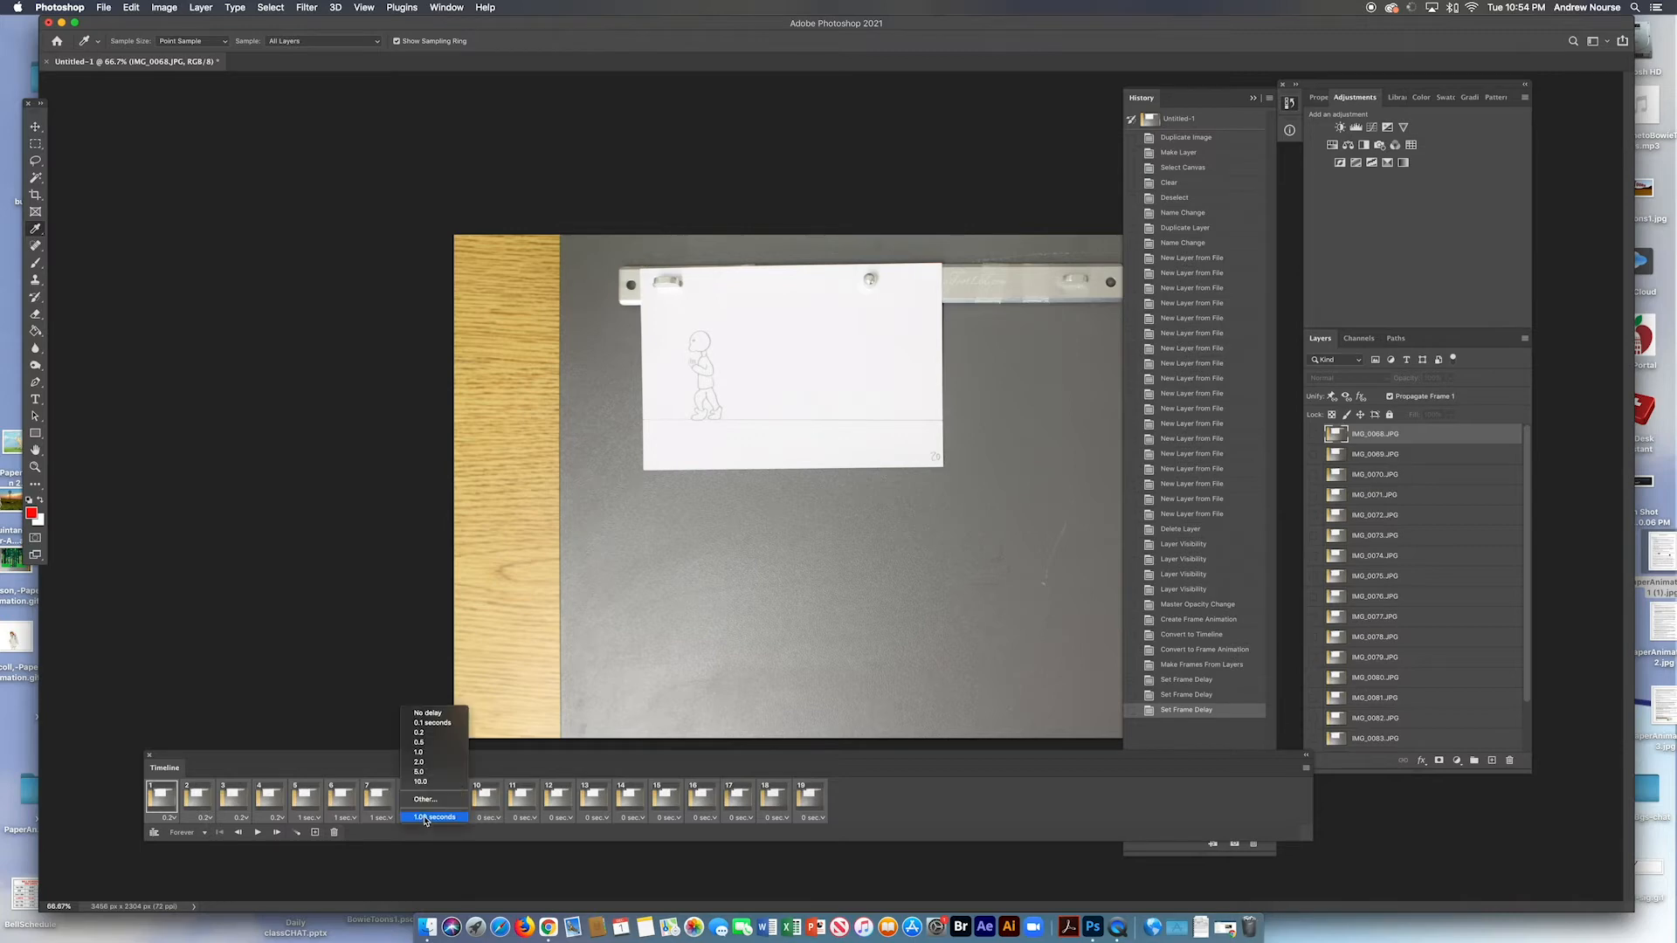
pyautogui.click(437, 725)
pyautogui.click(257, 832)
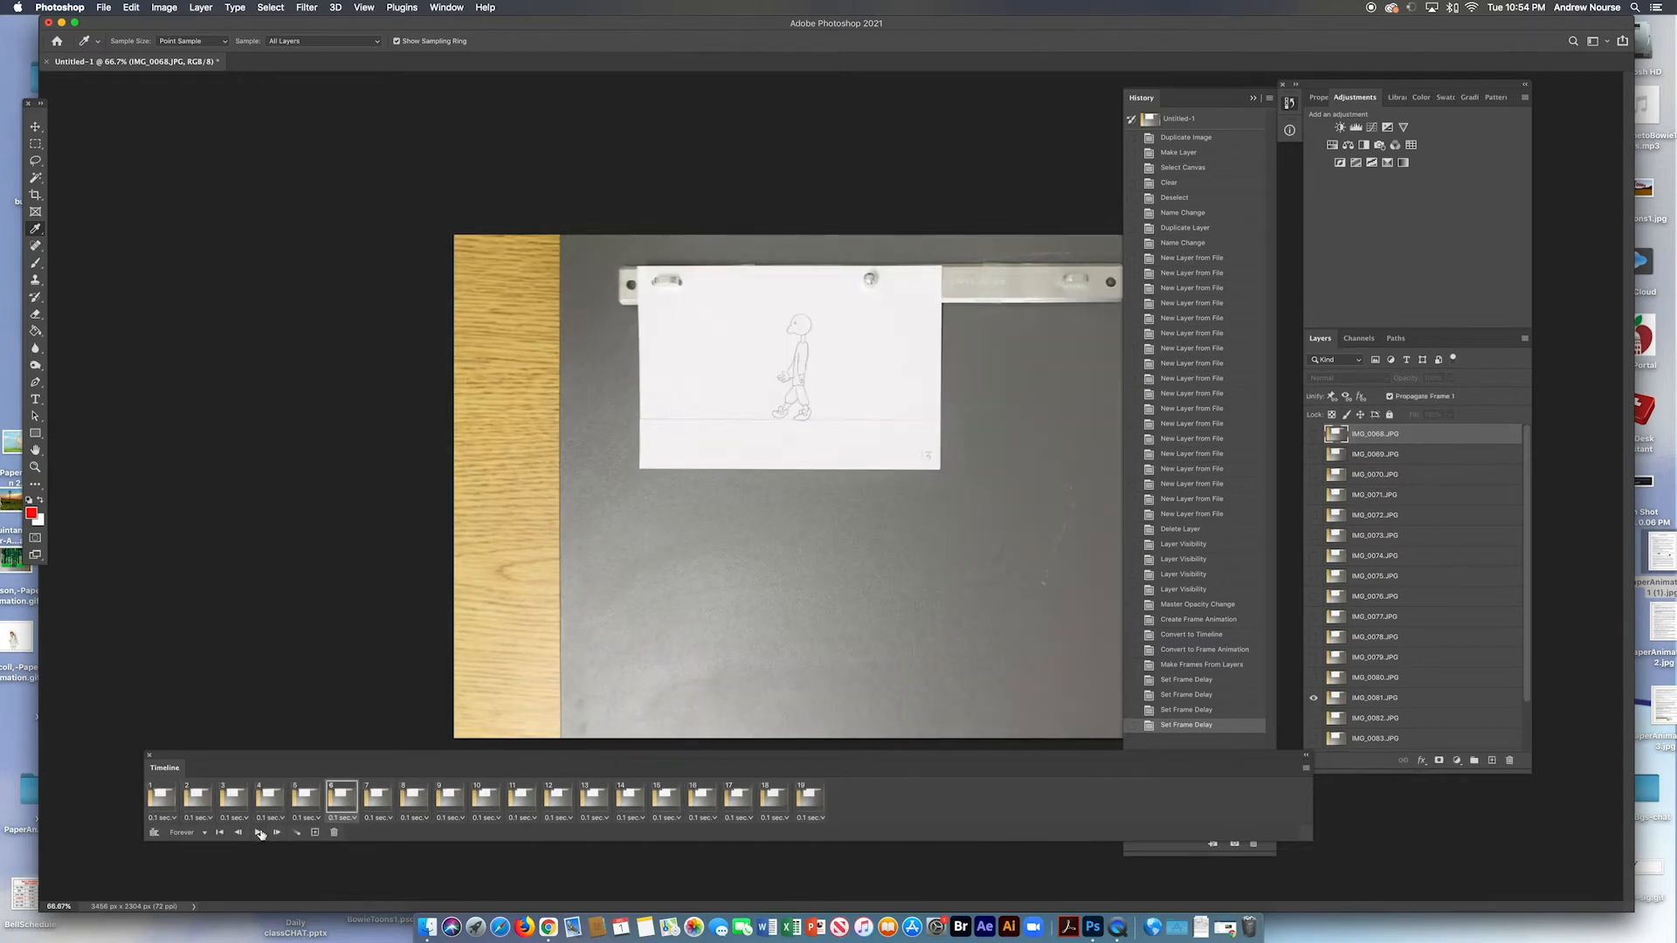
# Replay the animation from the last frame and reverse the order of the frames
pyautogui.click(807, 804)
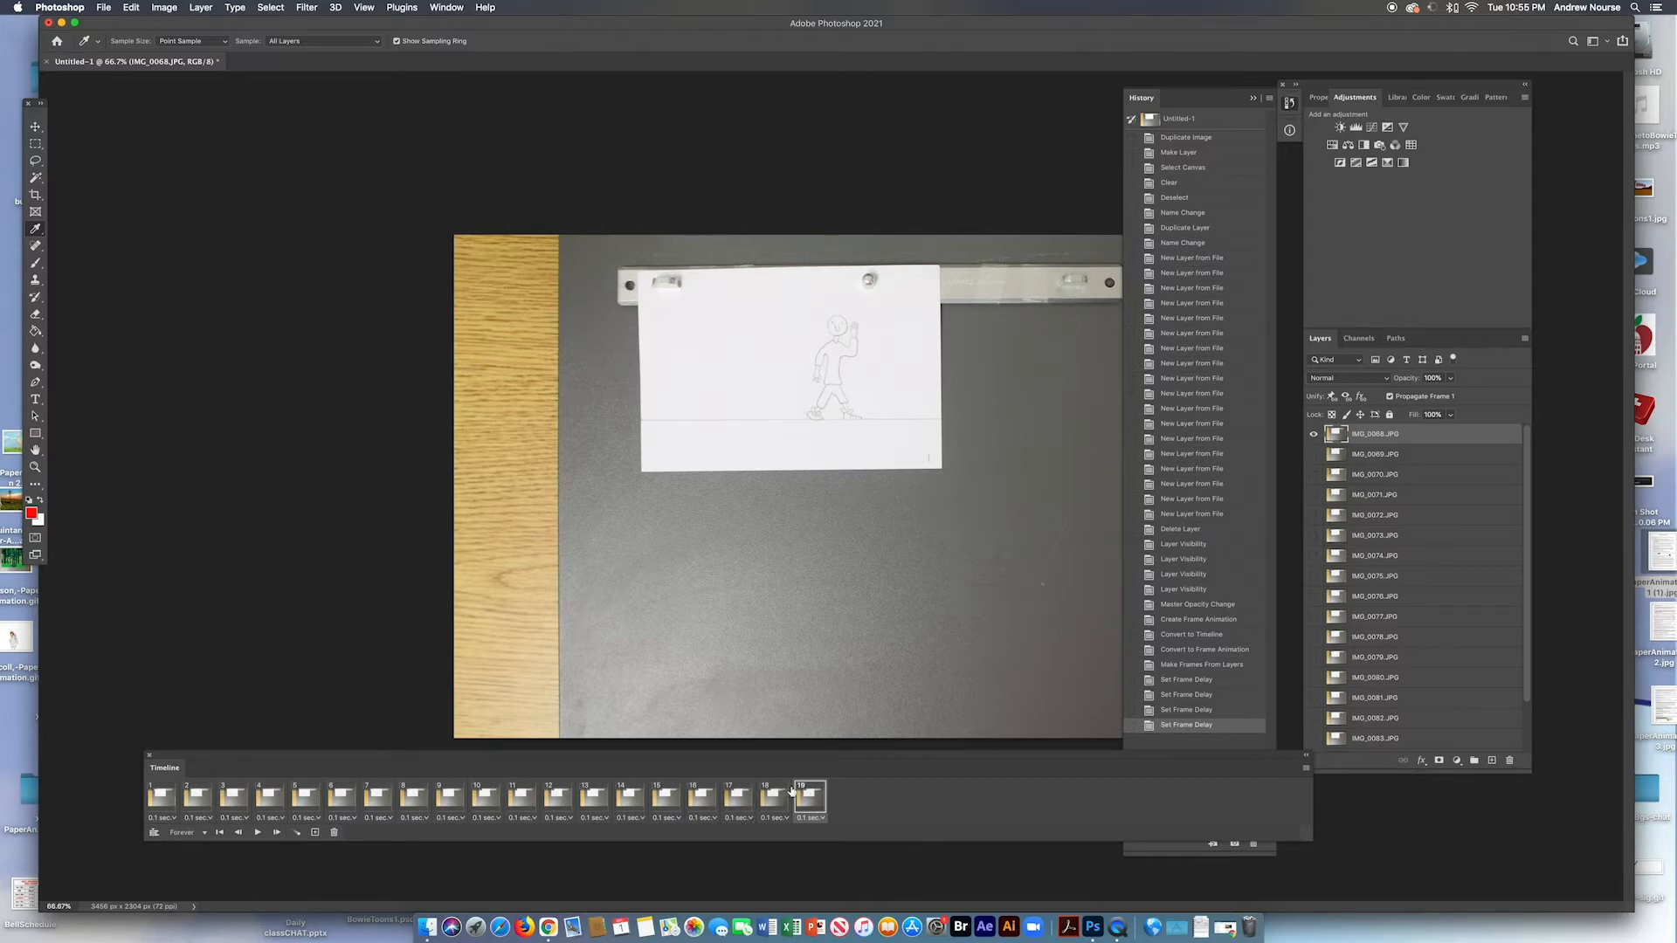
pyautogui.click(257, 832)
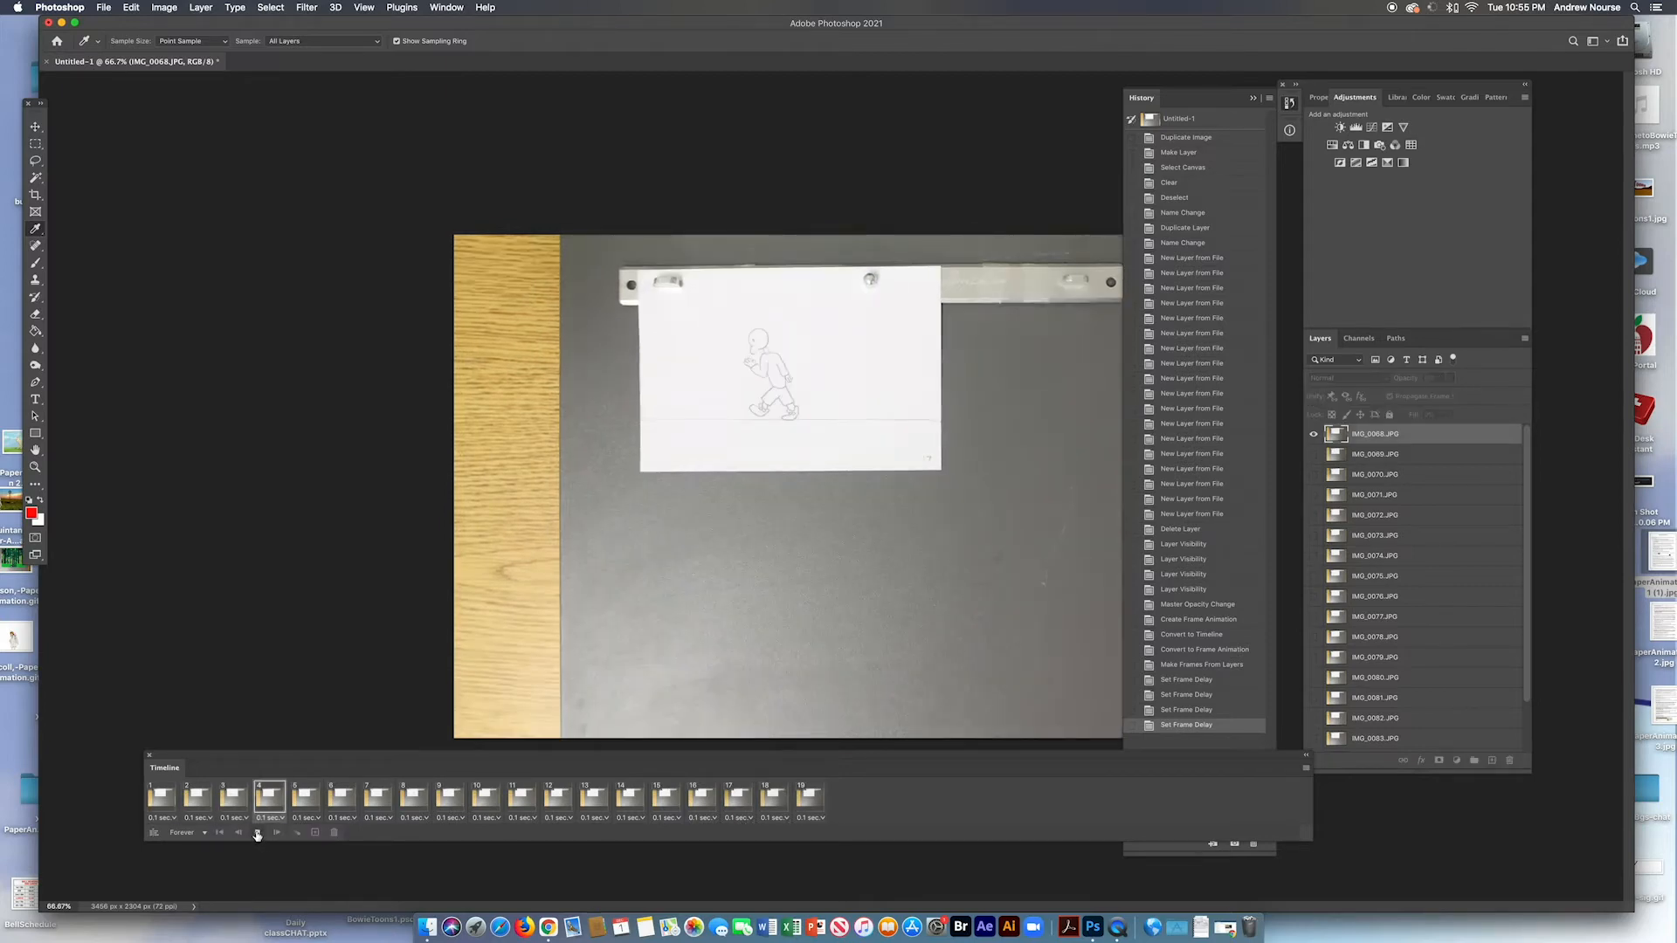
pyautogui.click(257, 832)
pyautogui.click(1307, 772)
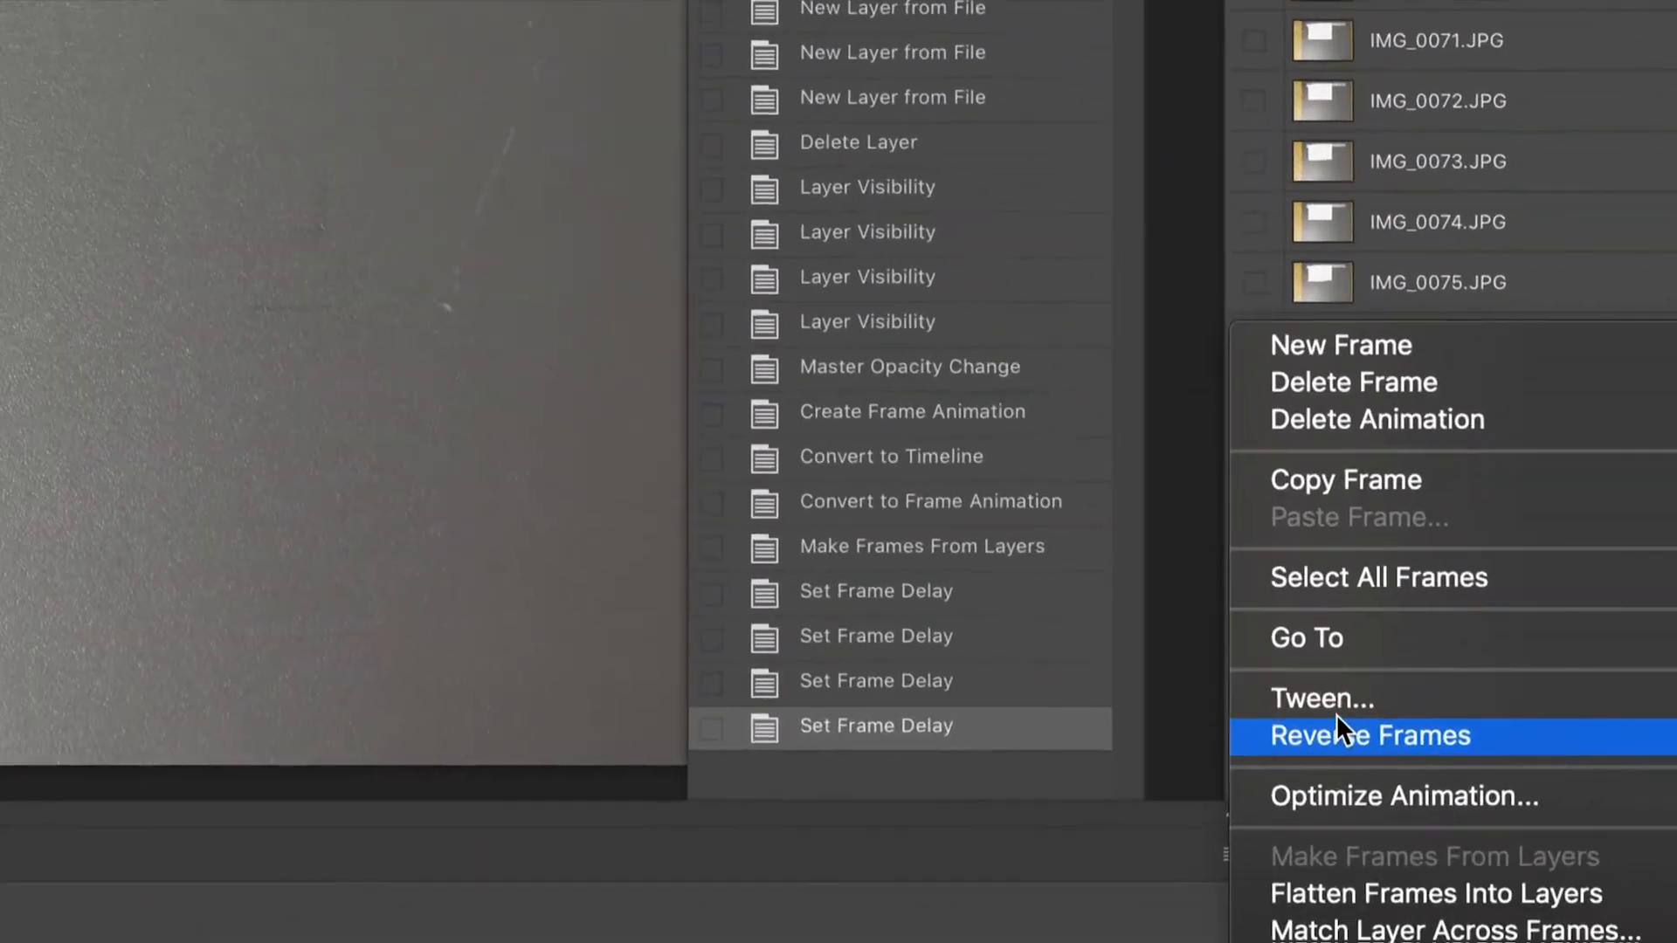
pyautogui.click(1339, 738)
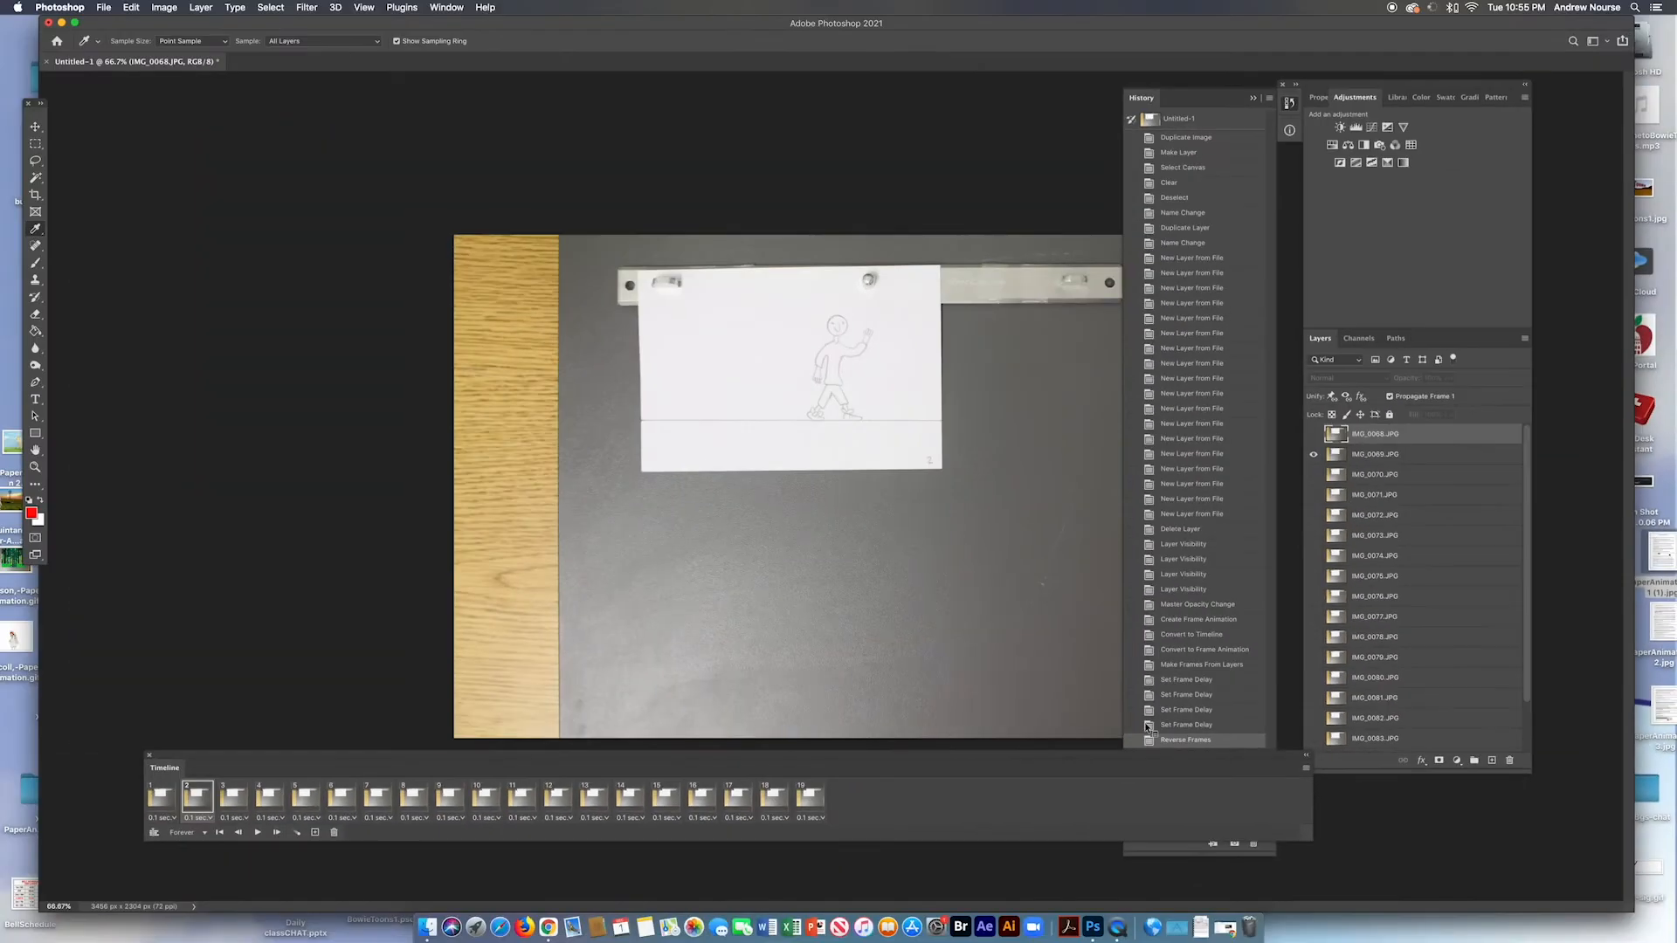
# Move the Timeline and History panels clear of the image, play the reversed animation, and return to frame 1
pyautogui.moveTo(1245, 755); pyautogui.dragTo(1239, 804)
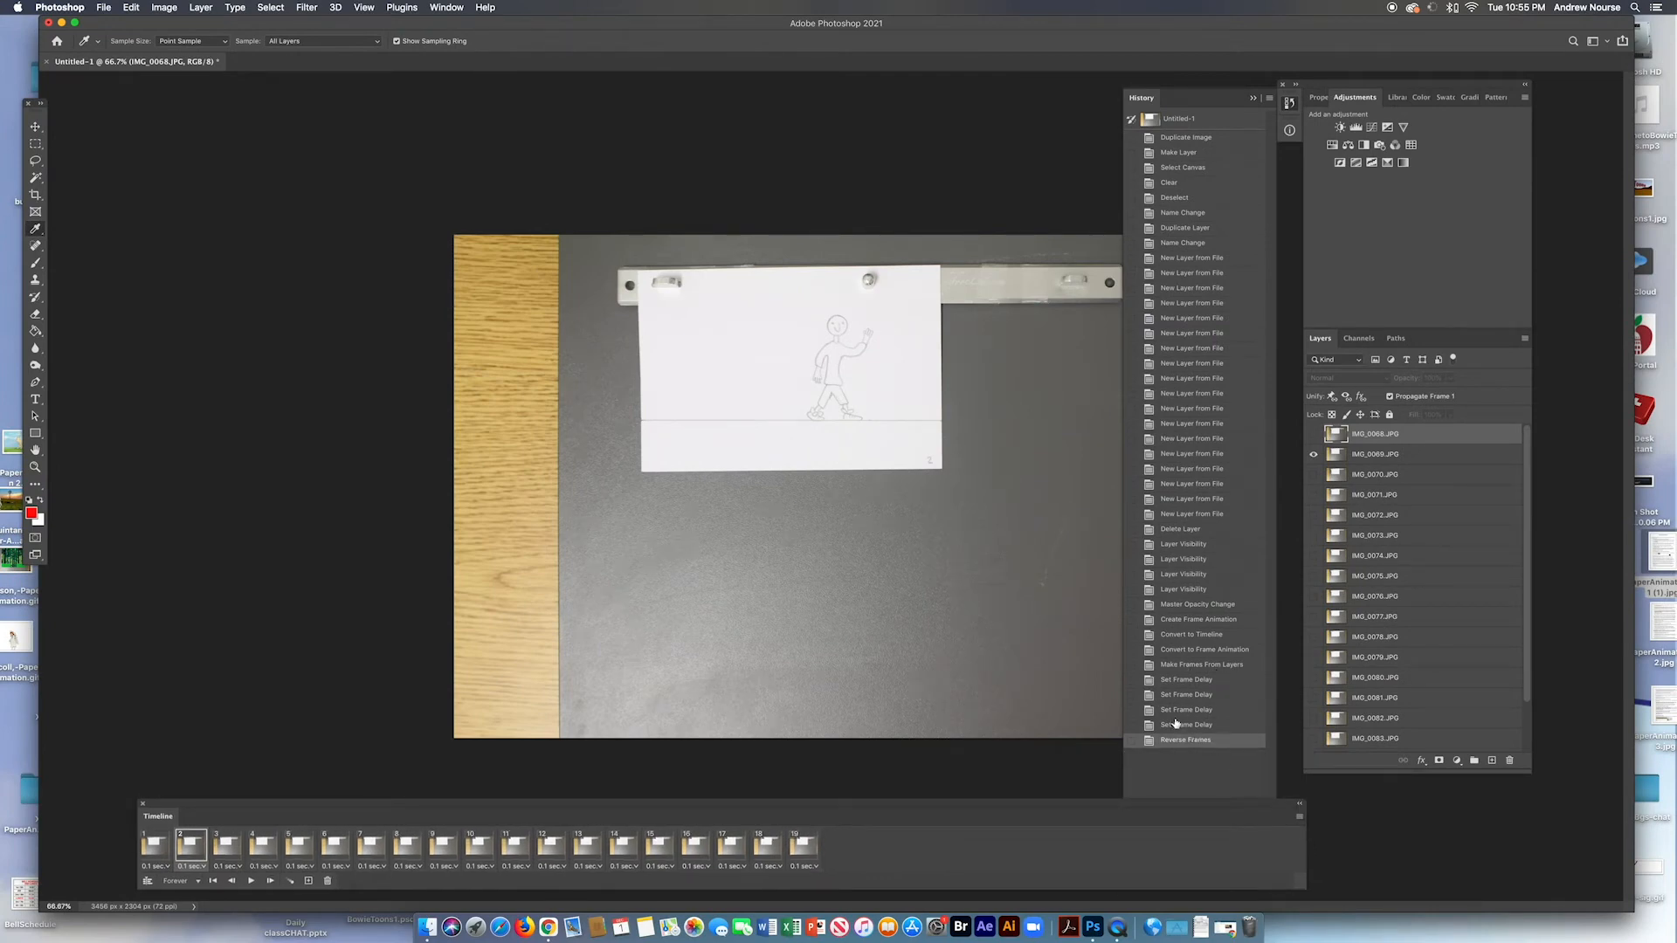
pyautogui.moveTo(1184, 97); pyautogui.dragTo(1527, 140)
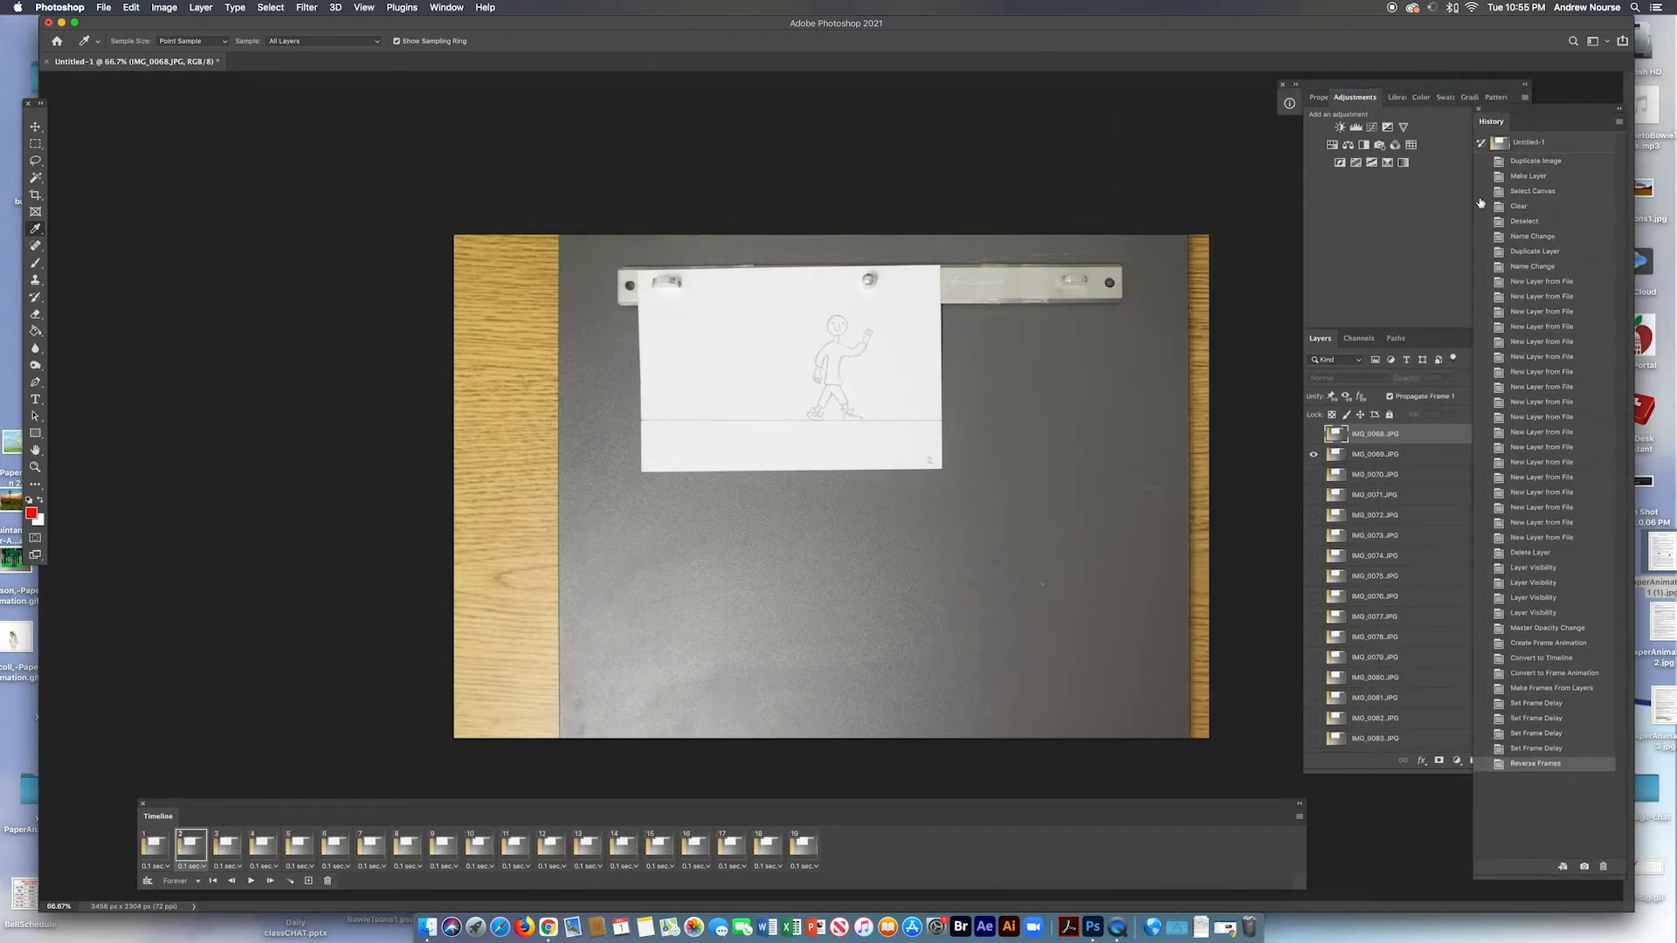
pyautogui.click(251, 883)
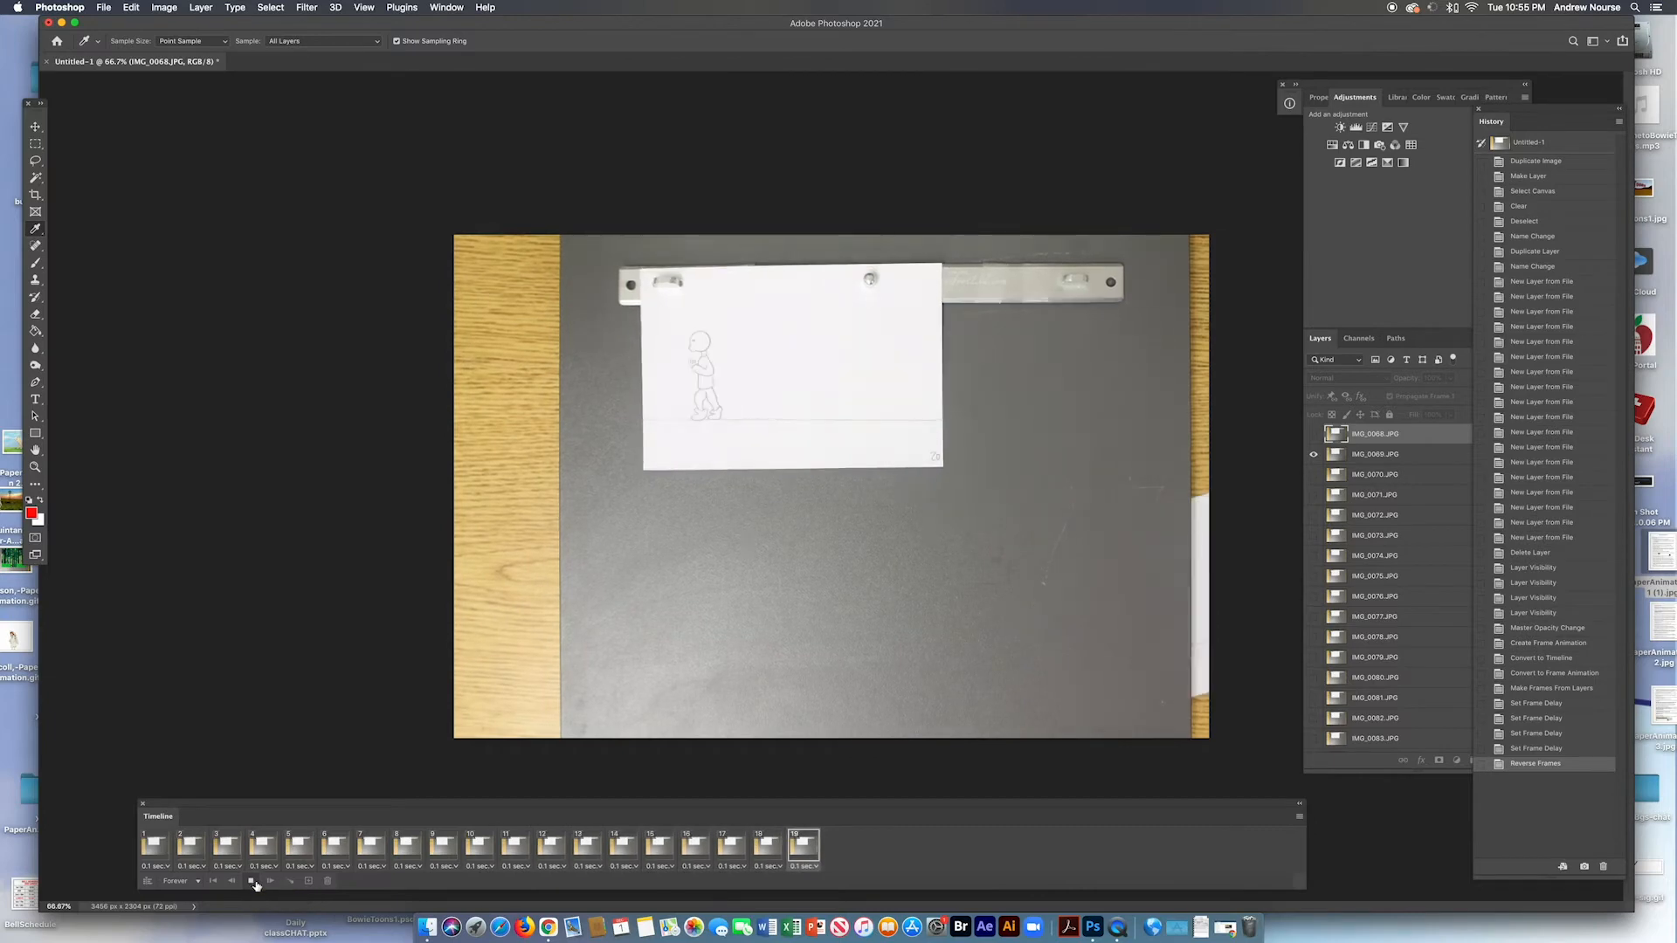
pyautogui.click(254, 882)
pyautogui.click(163, 853)
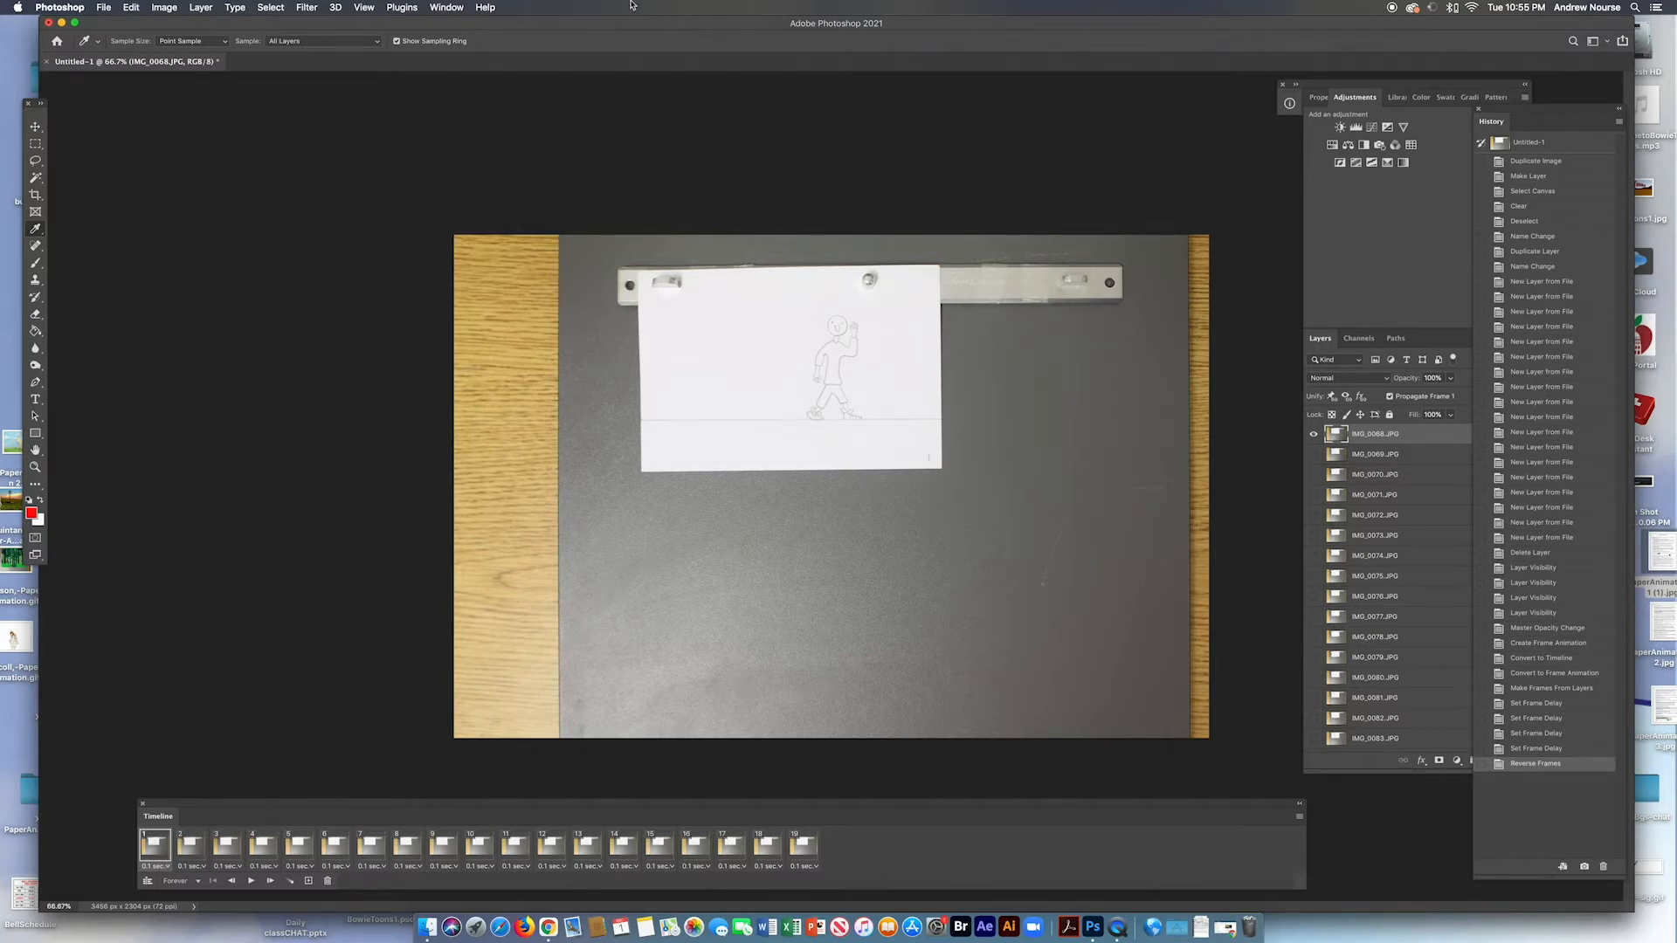
# Try rotating the whole canvas 180° and undo the rotation
pyautogui.click(166, 8)
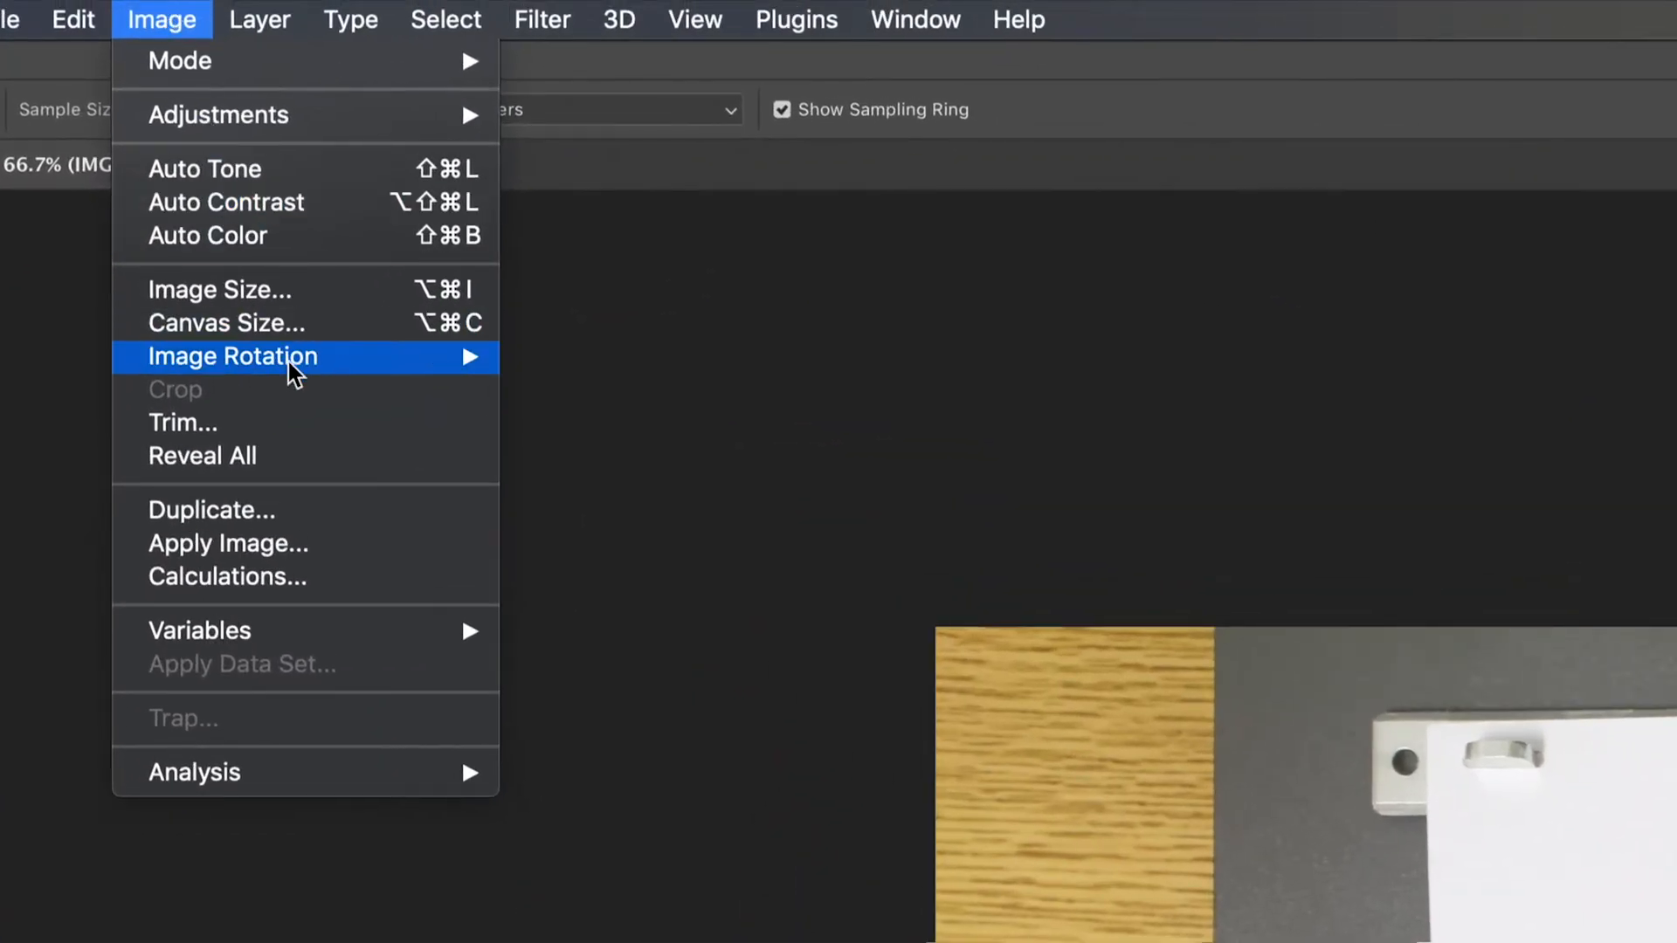
pyautogui.moveTo(289, 367)
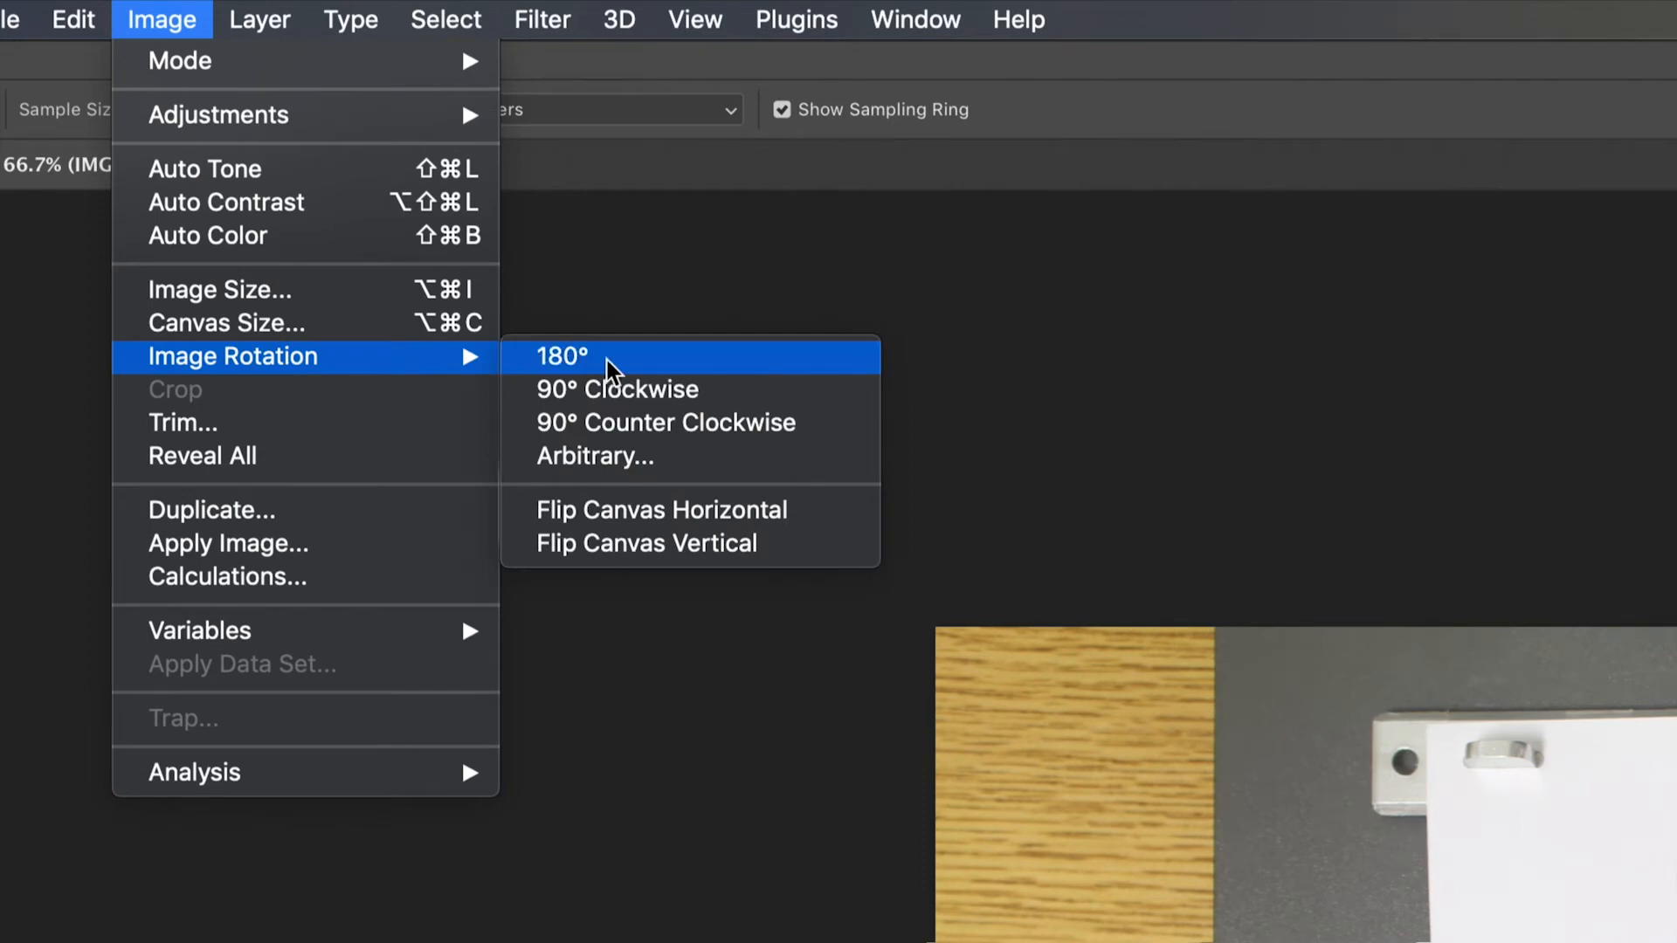
pyautogui.click(561, 360)
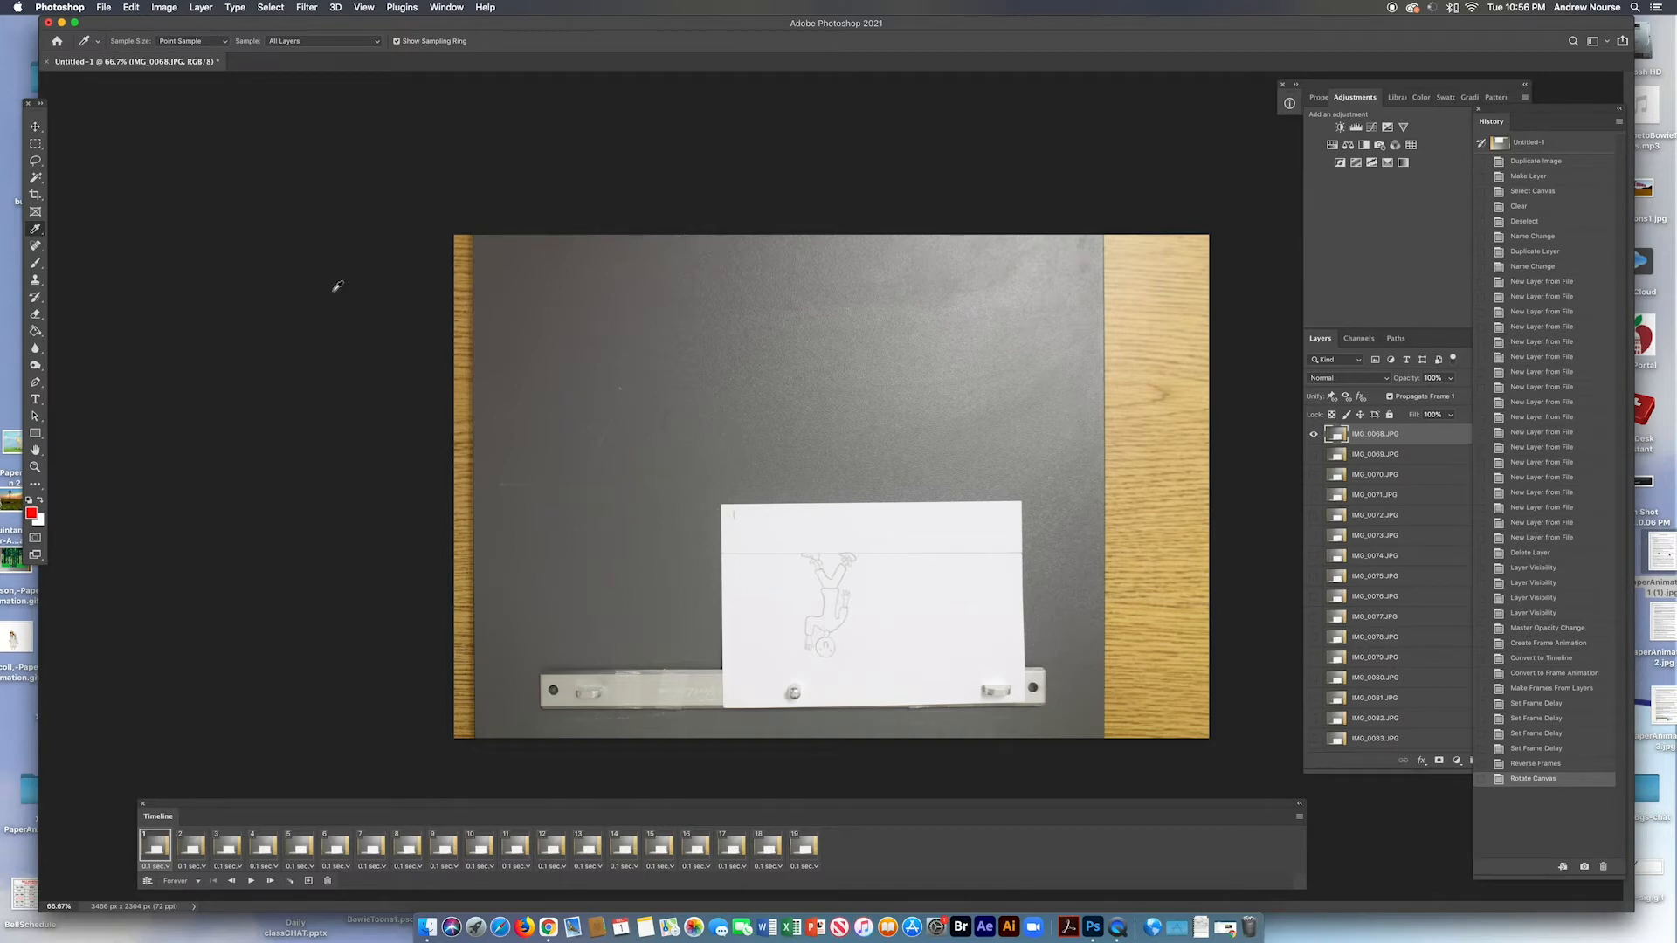
pyautogui.press('super+z')
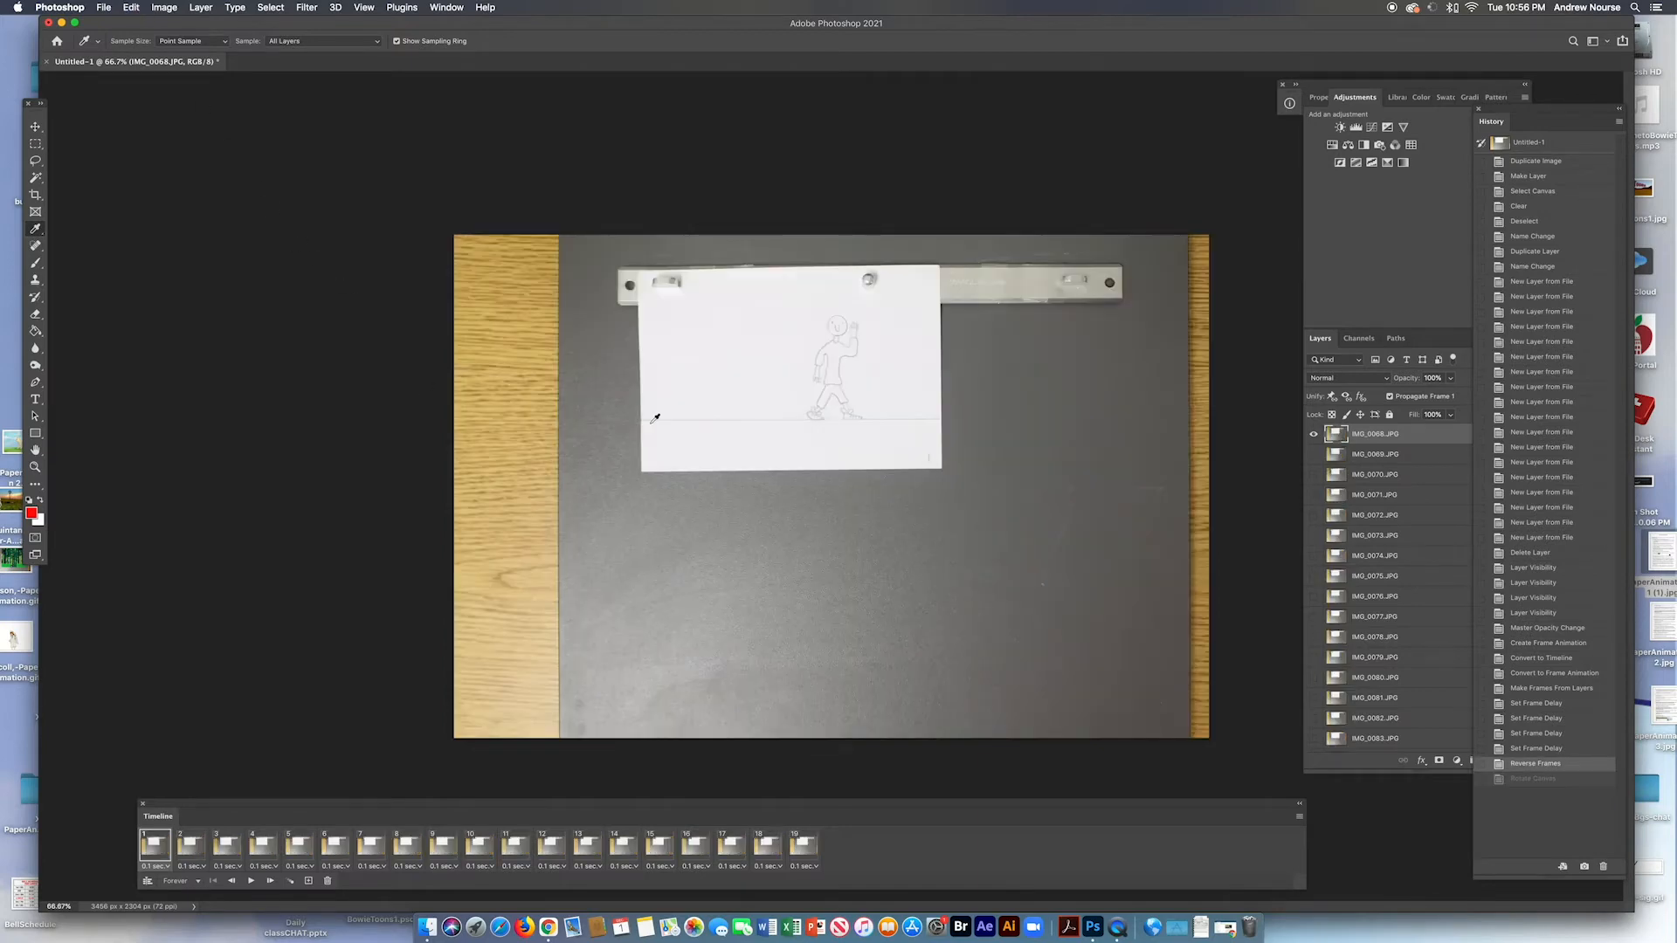
# Crop the canvas to the edges of the white drawing sheet, removing the desk and the rest of the peg bar
pyautogui.click(36, 196)
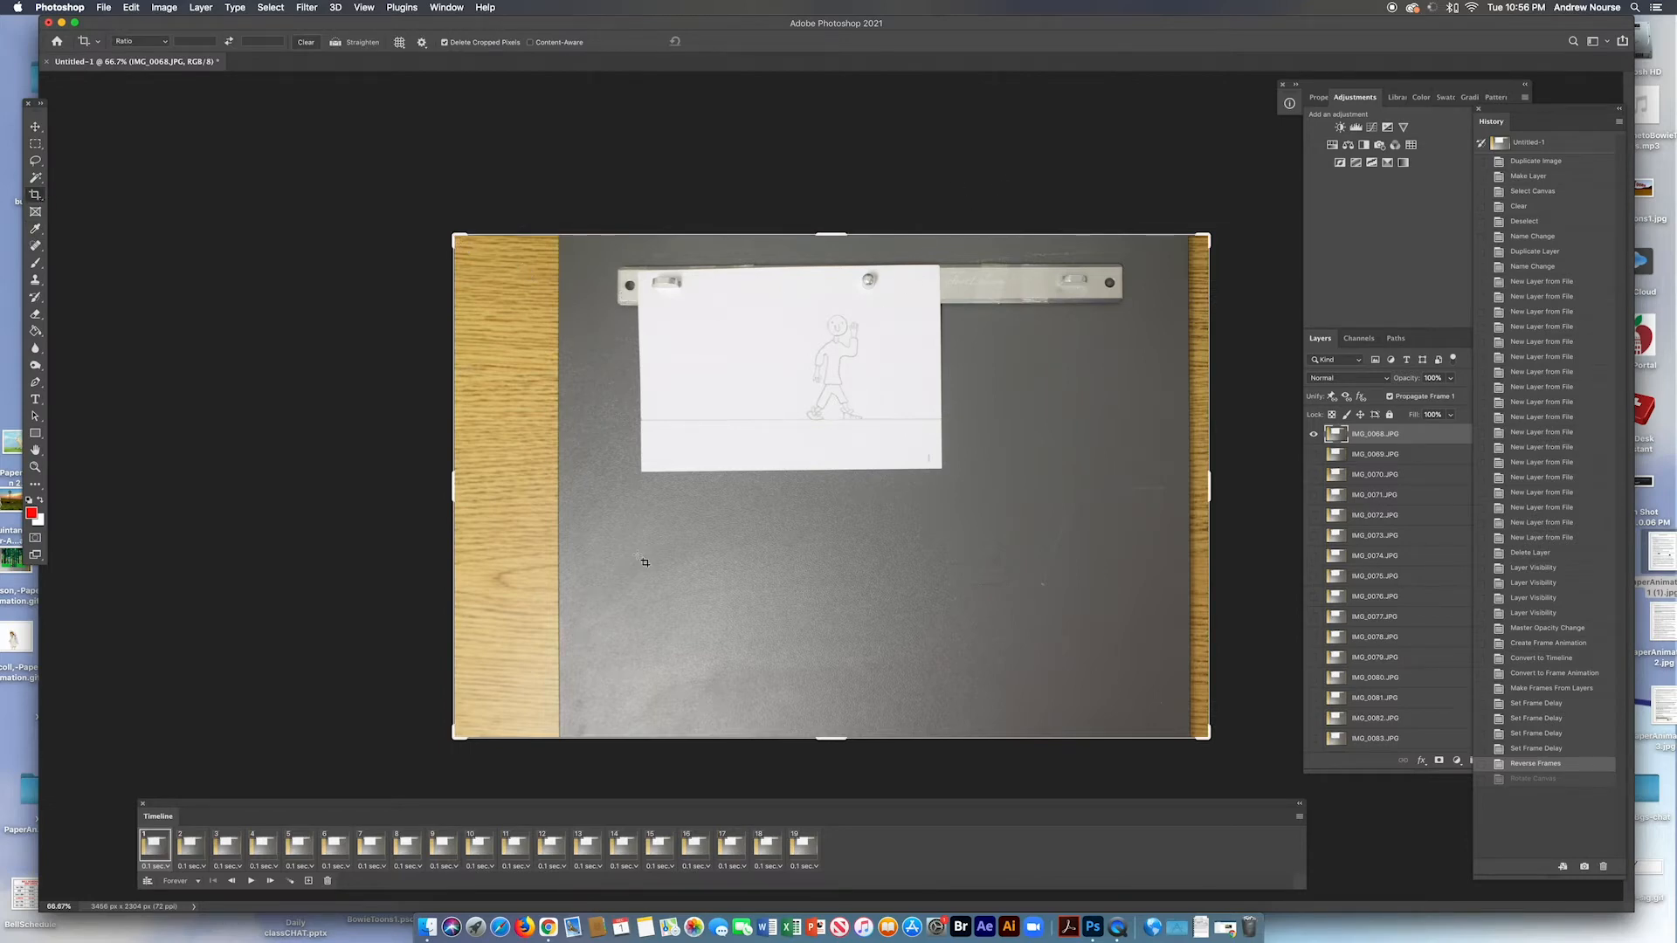
pyautogui.moveTo(1219, 494); pyautogui.dragTo(1079, 483)
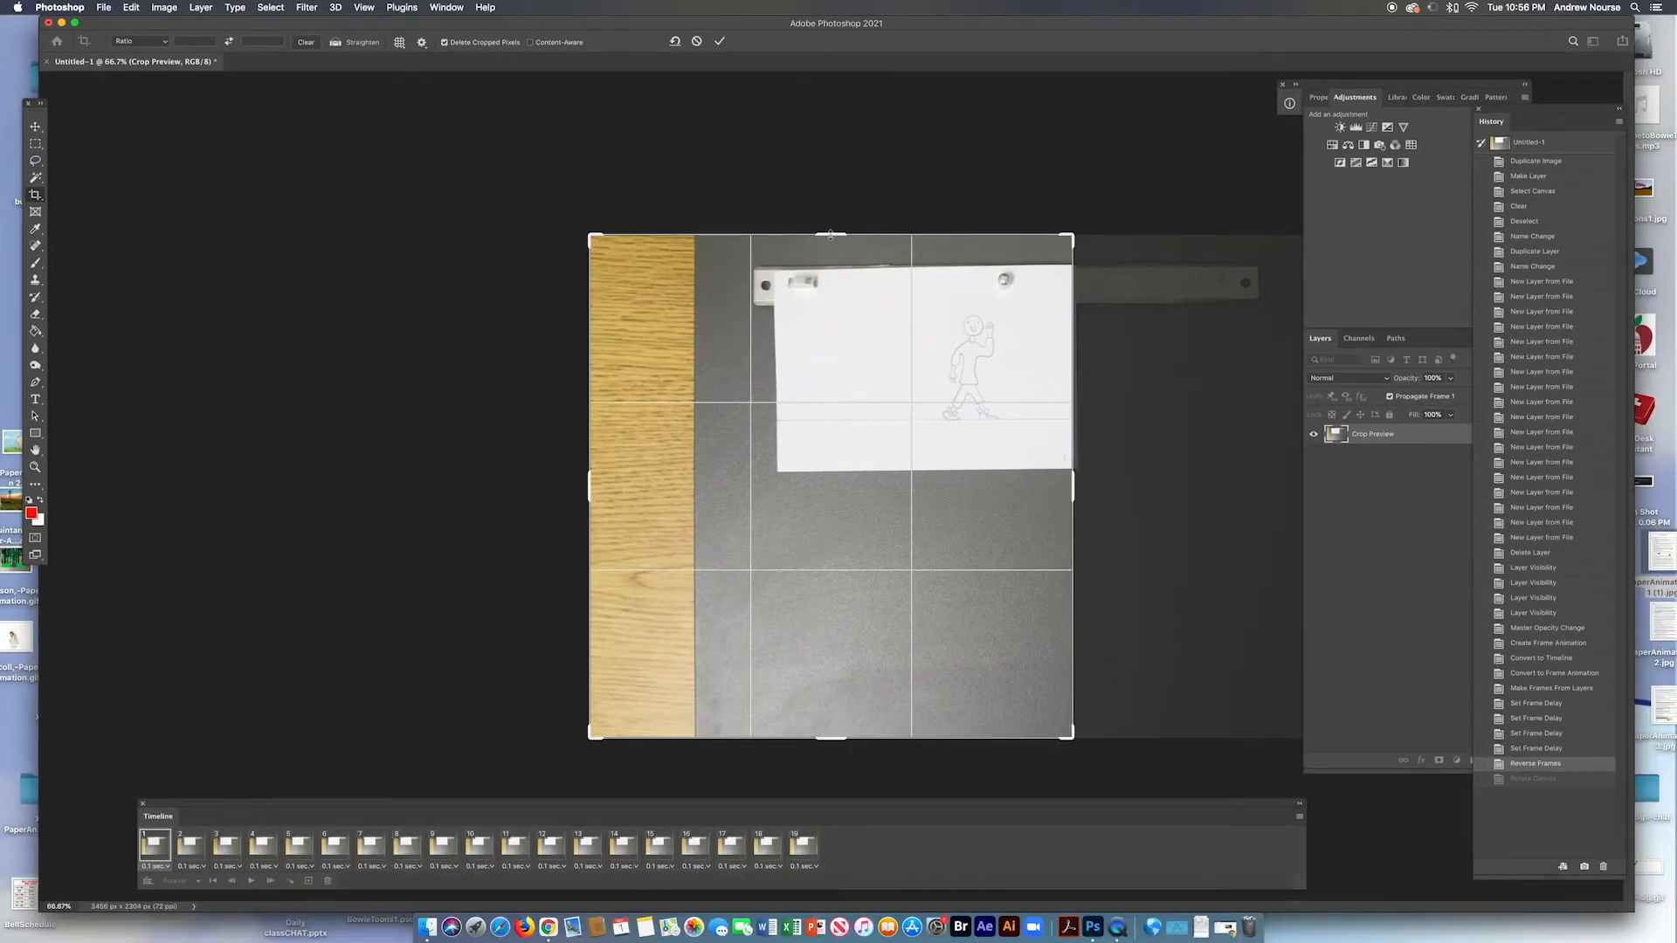
pyautogui.moveTo(830, 234); pyautogui.dragTo(828, 257)
pyautogui.moveTo(581, 487); pyautogui.dragTo(684, 478)
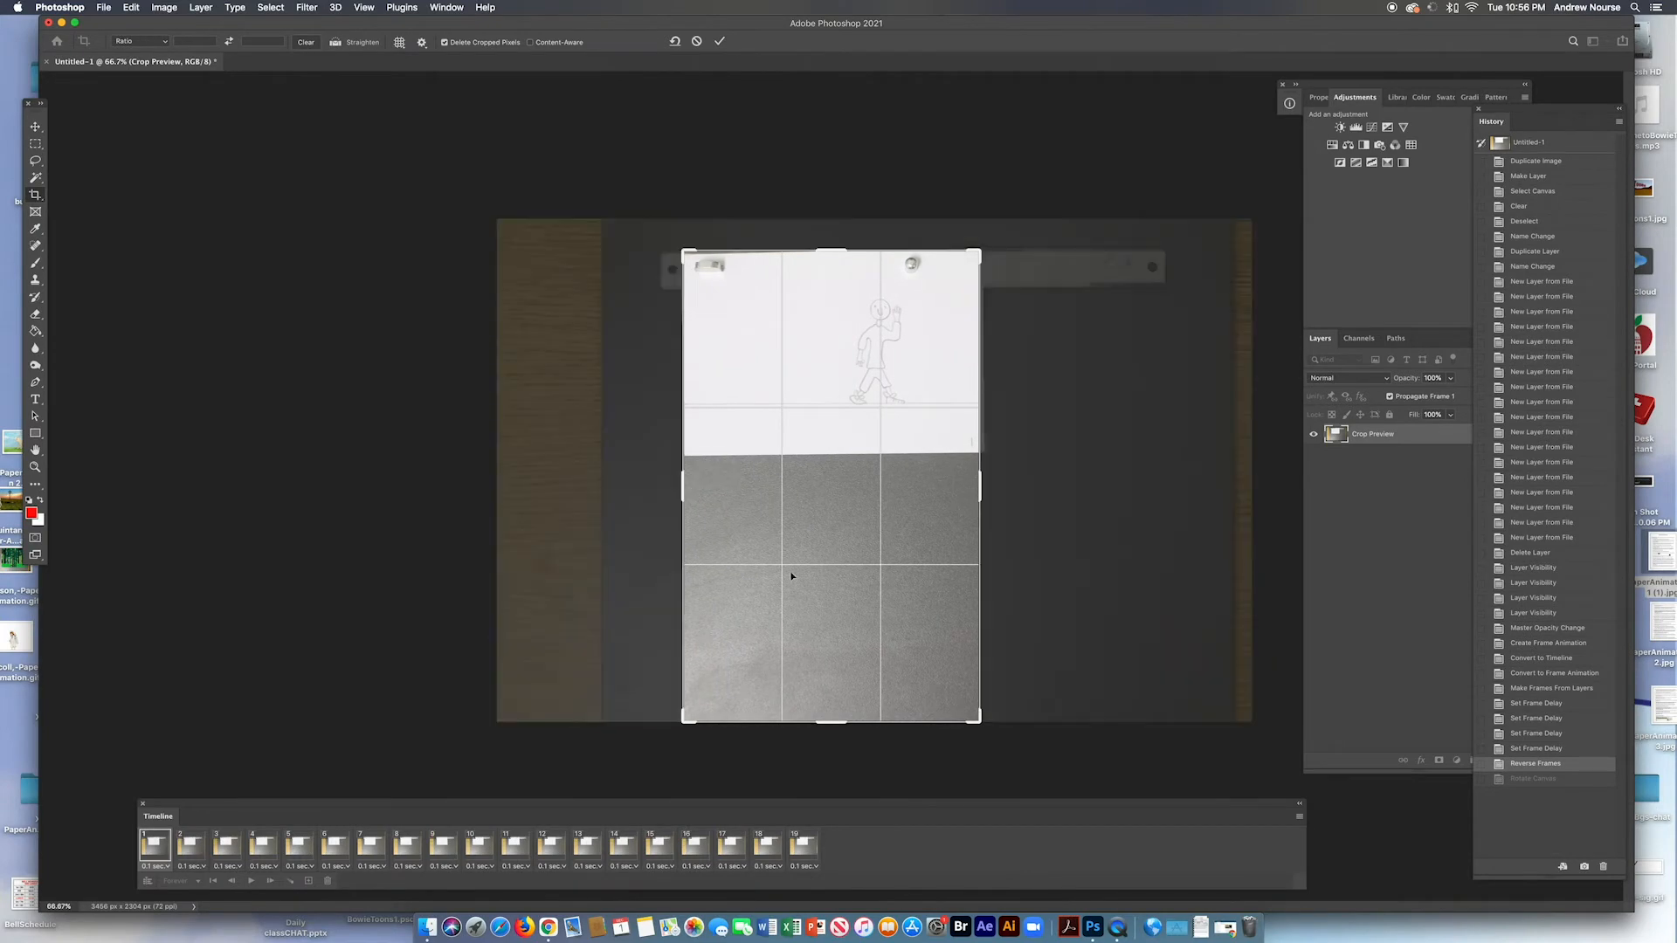
pyautogui.moveTo(835, 724); pyautogui.dragTo(829, 587)
pyautogui.moveTo(836, 391); pyautogui.dragTo(831, 388)
pyautogui.press('super+equal')
pyautogui.press('super+equal')
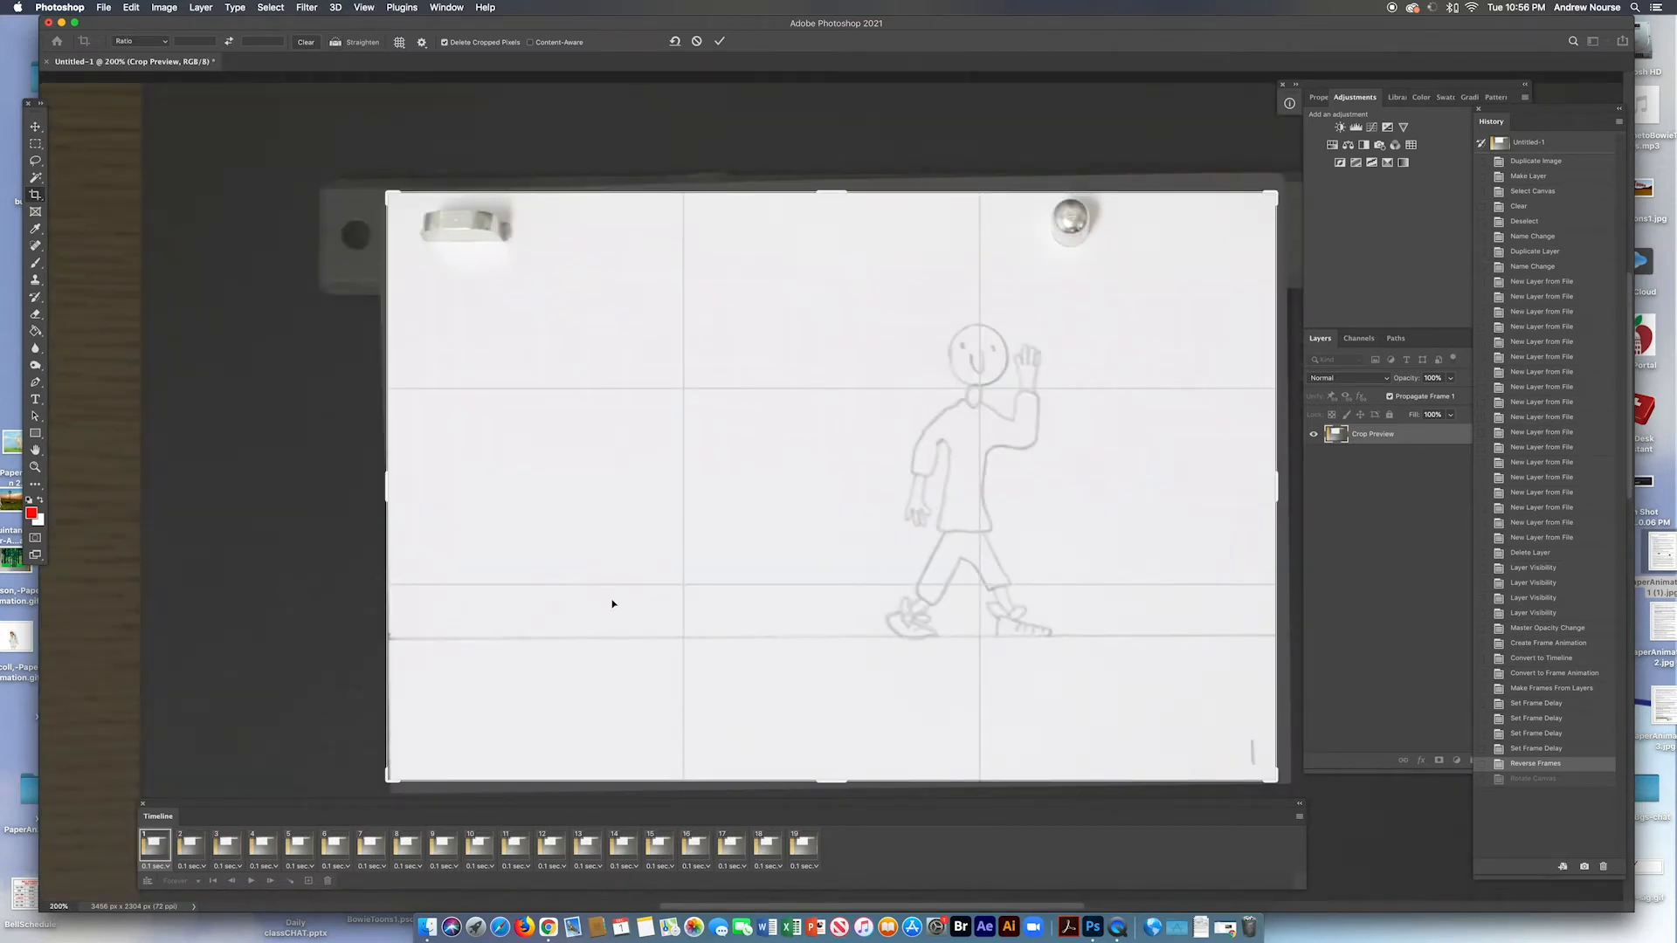
pyautogui.moveTo(605, 604); pyautogui.dragTo(601, 606)
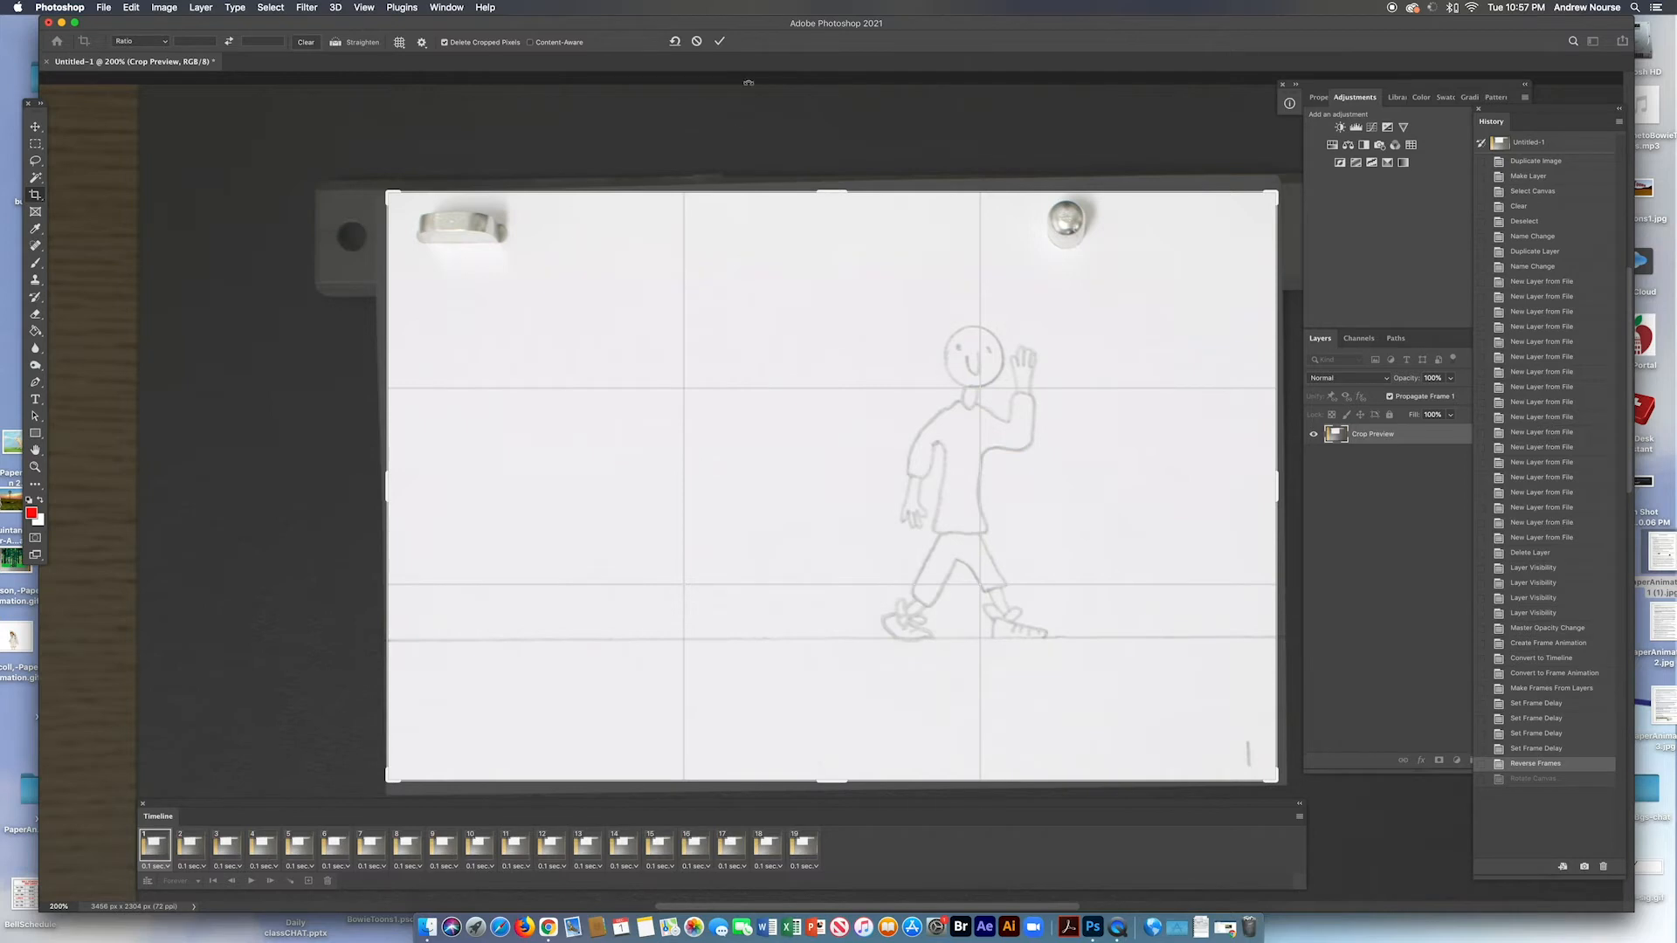
pyautogui.click(721, 41)
# Play the cropped animation, stop it, and return to frame 1
pyautogui.press('super+minus')
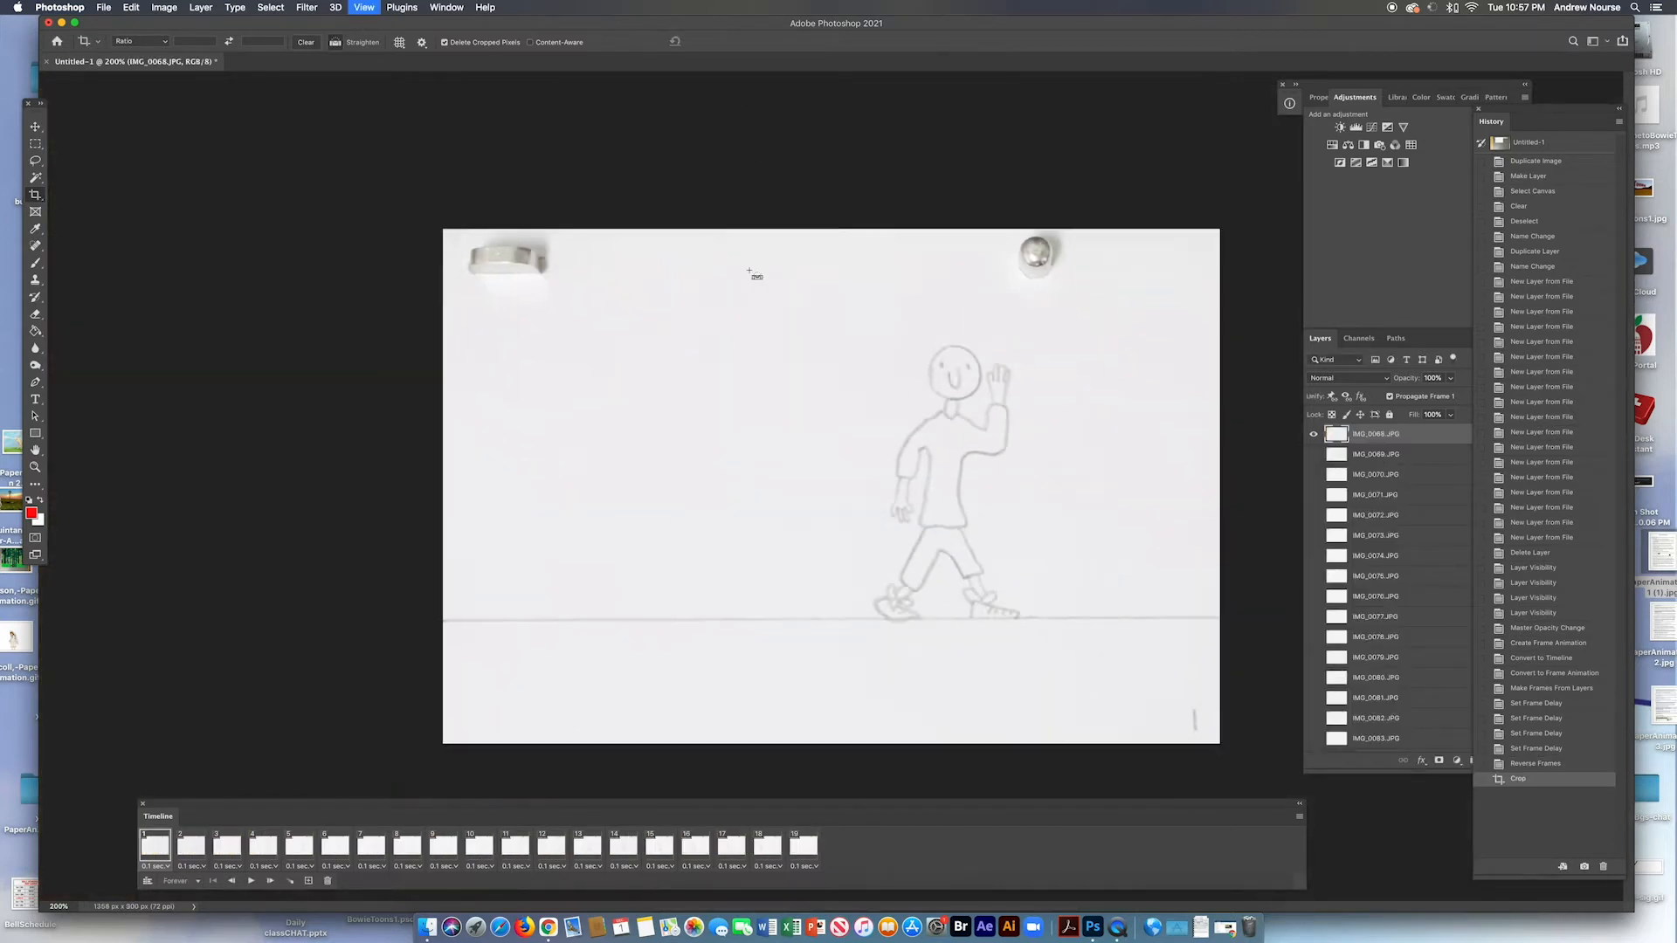
pyautogui.click(251, 881)
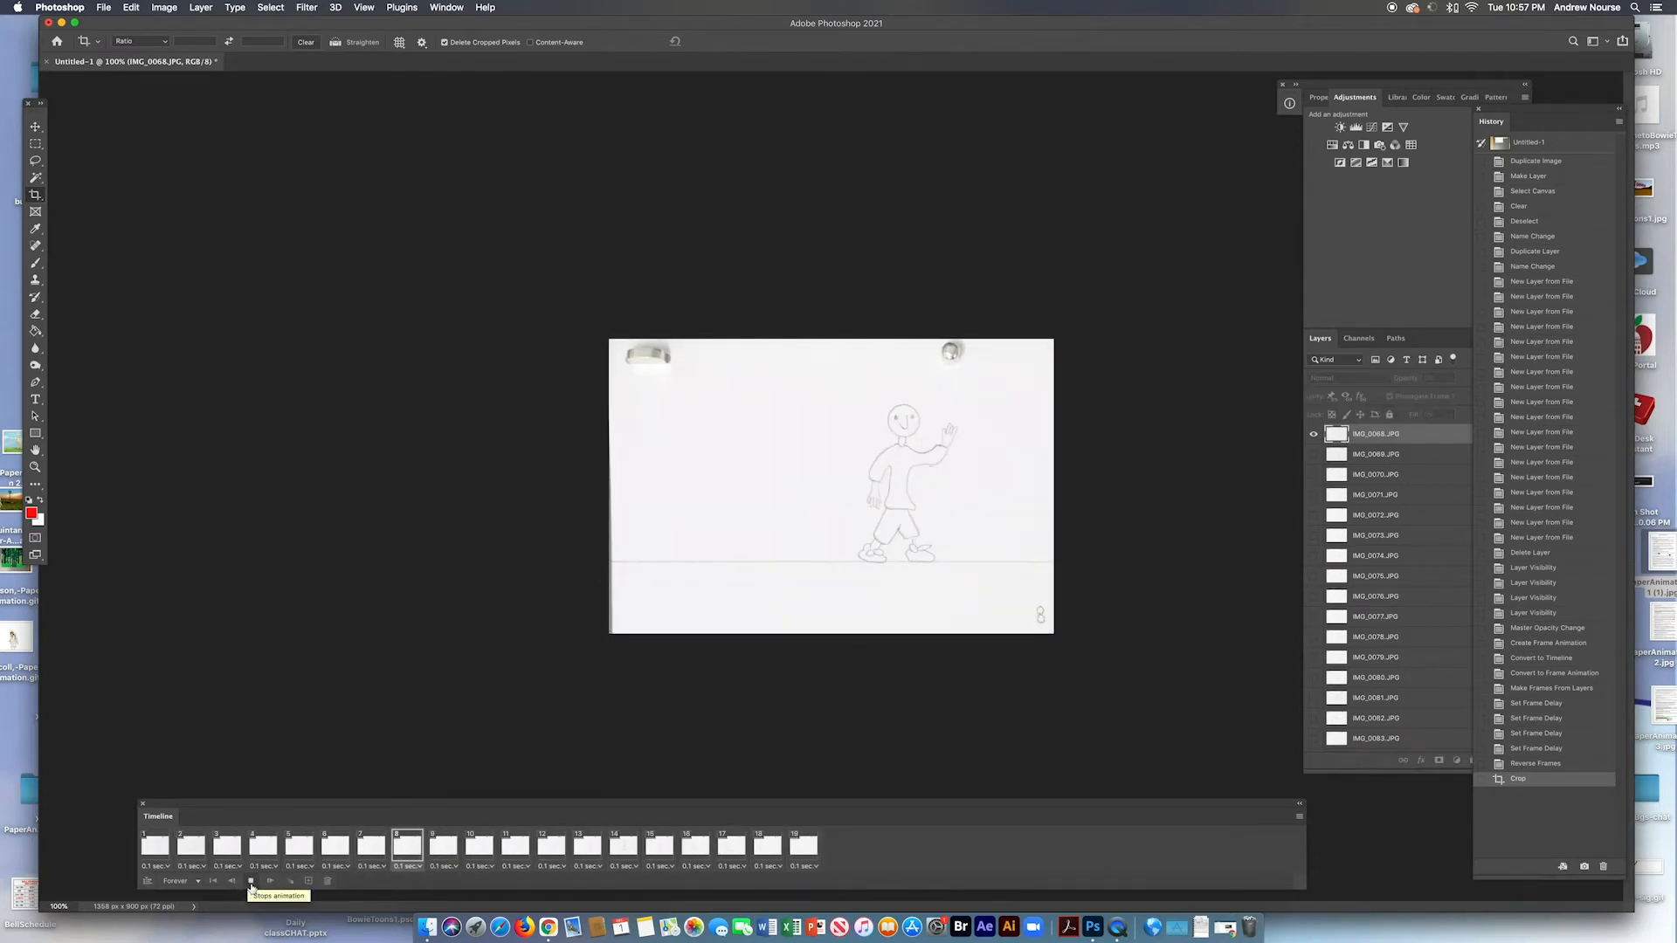
pyautogui.click(249, 880)
pyautogui.click(154, 845)
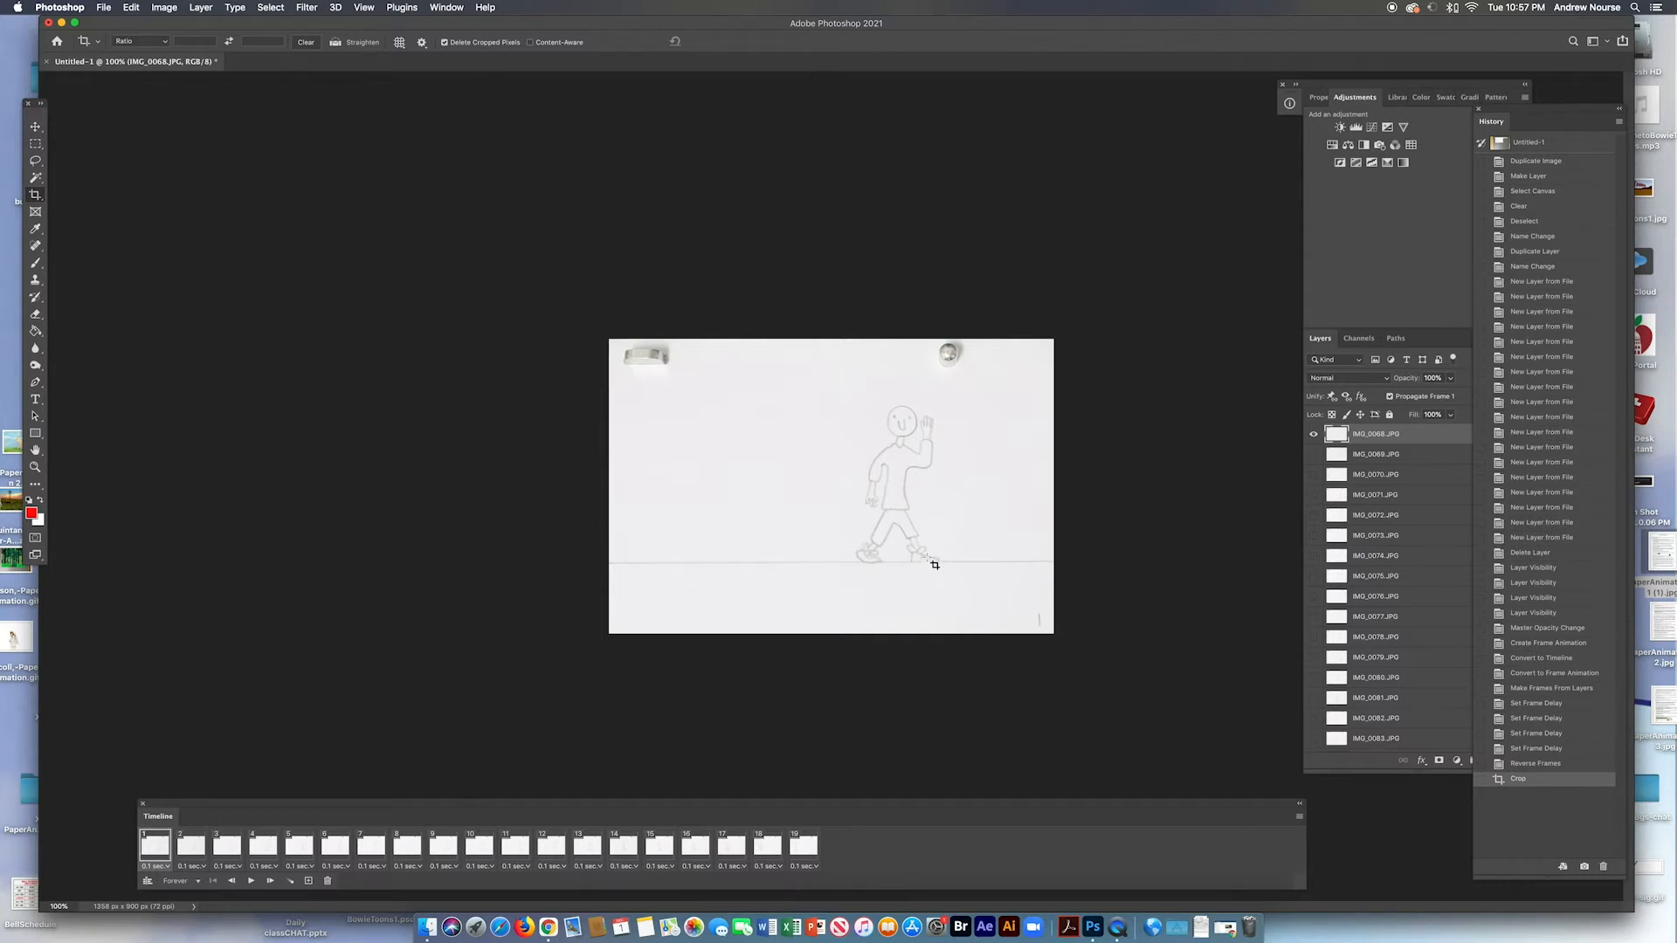
# Add a Levels adjustment layer with the black input level at 92 and the white input level at 251
pyautogui.press('super+equal')
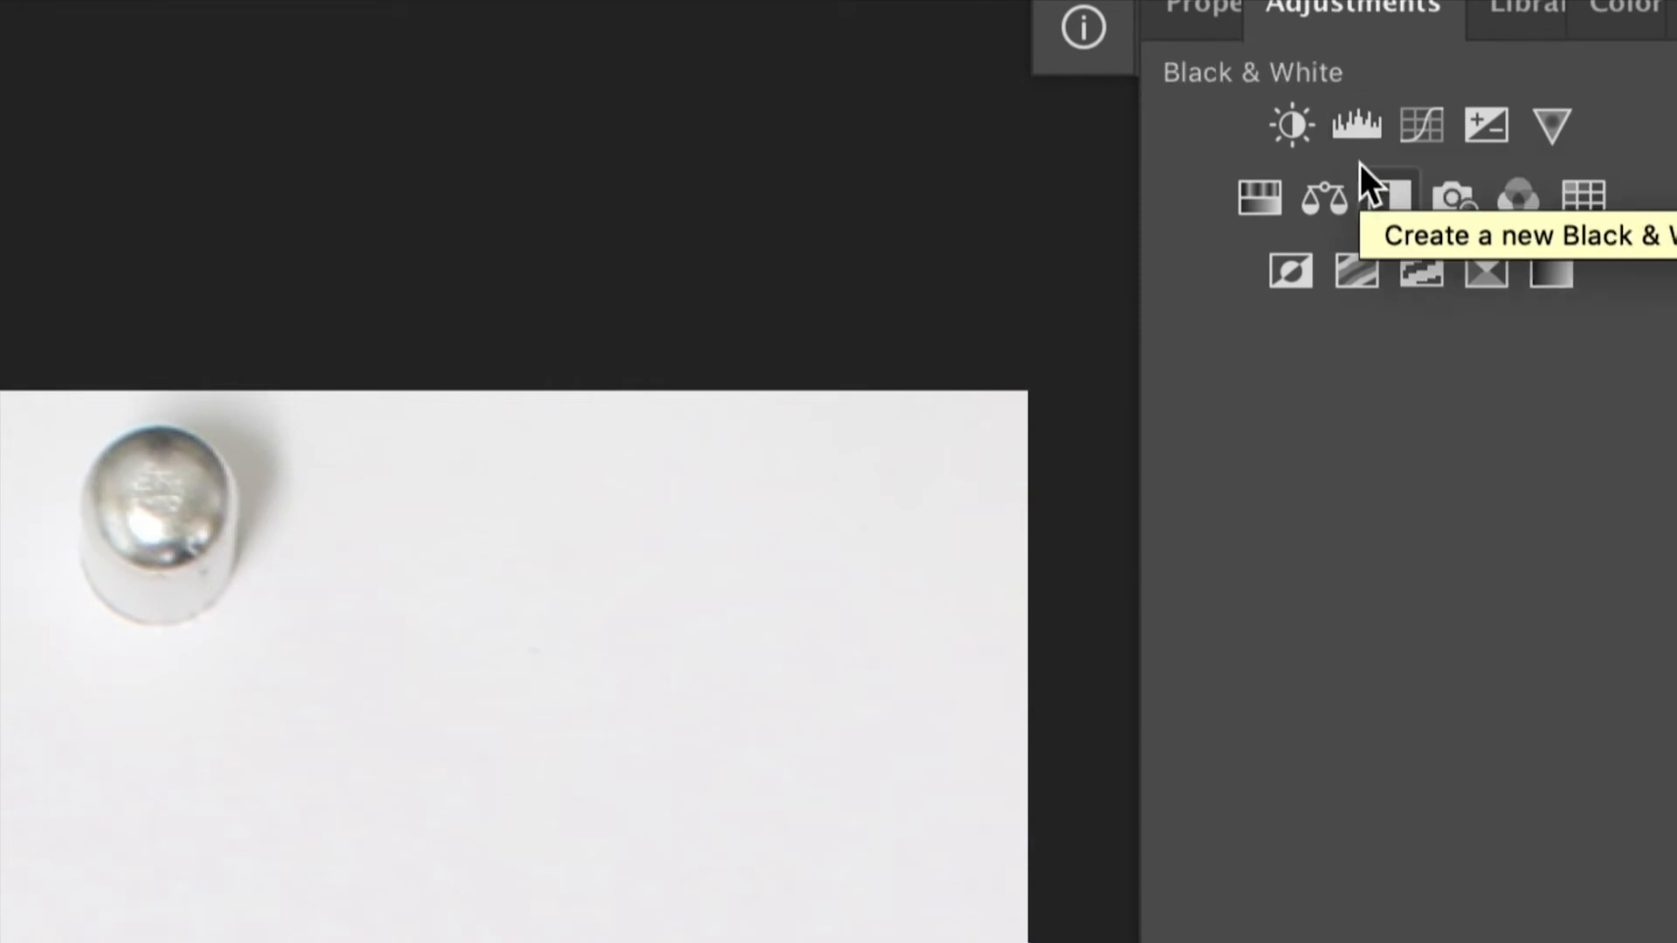
pyautogui.click(1357, 129)
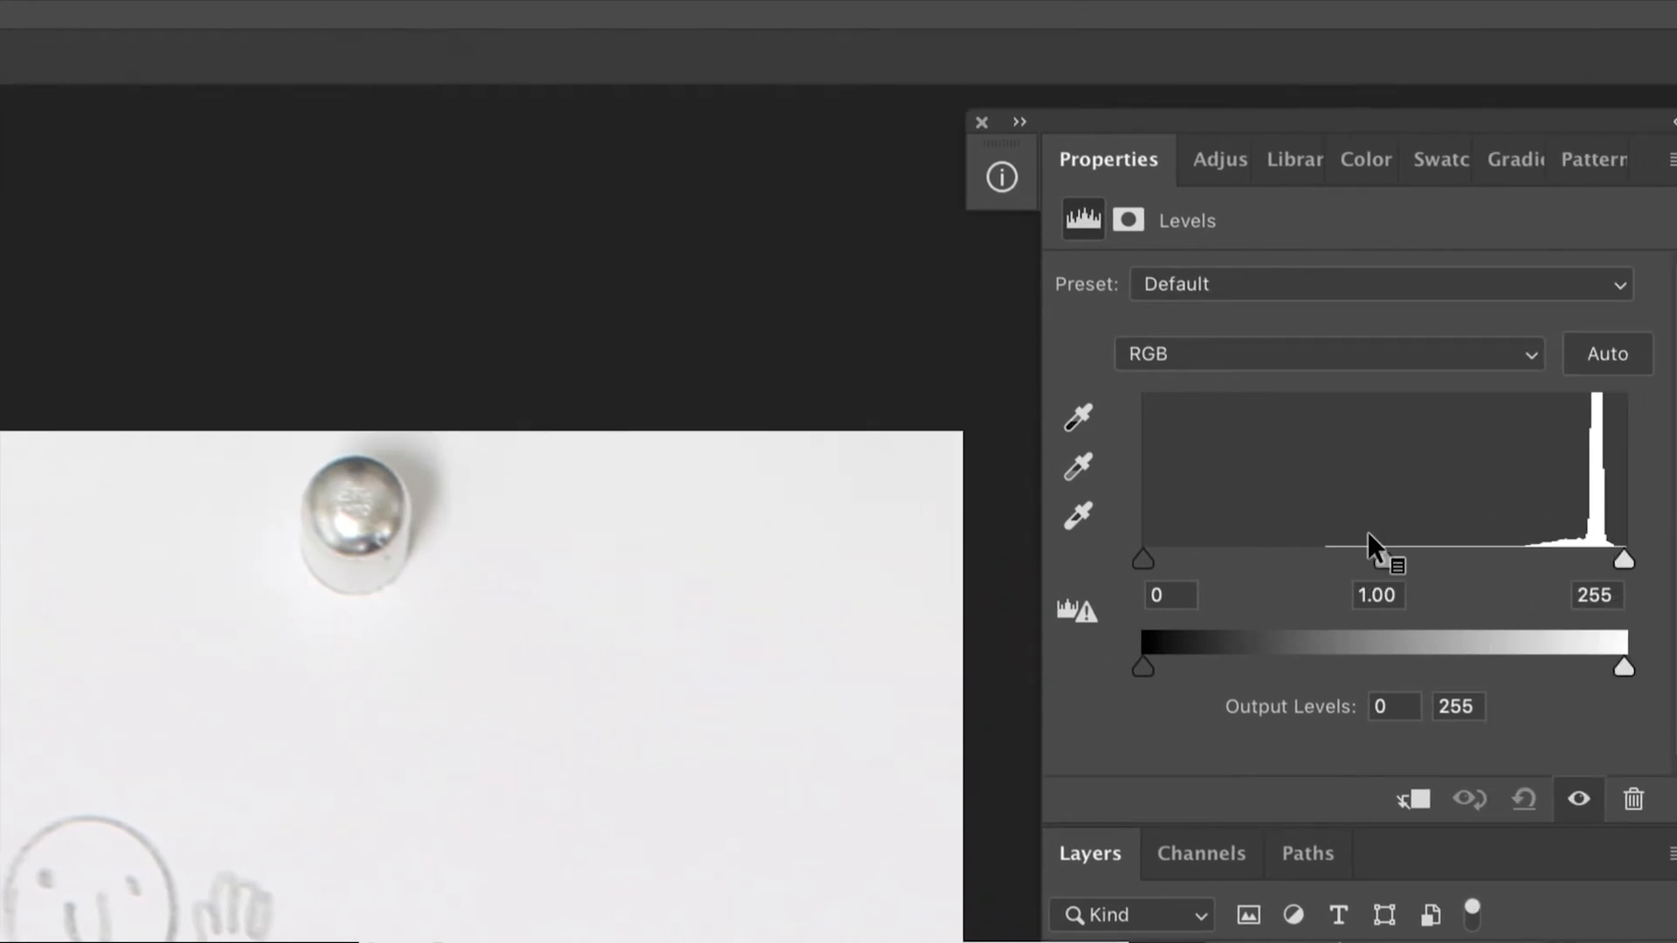
pyautogui.moveTo(1184, 558); pyautogui.dragTo(1332, 568)
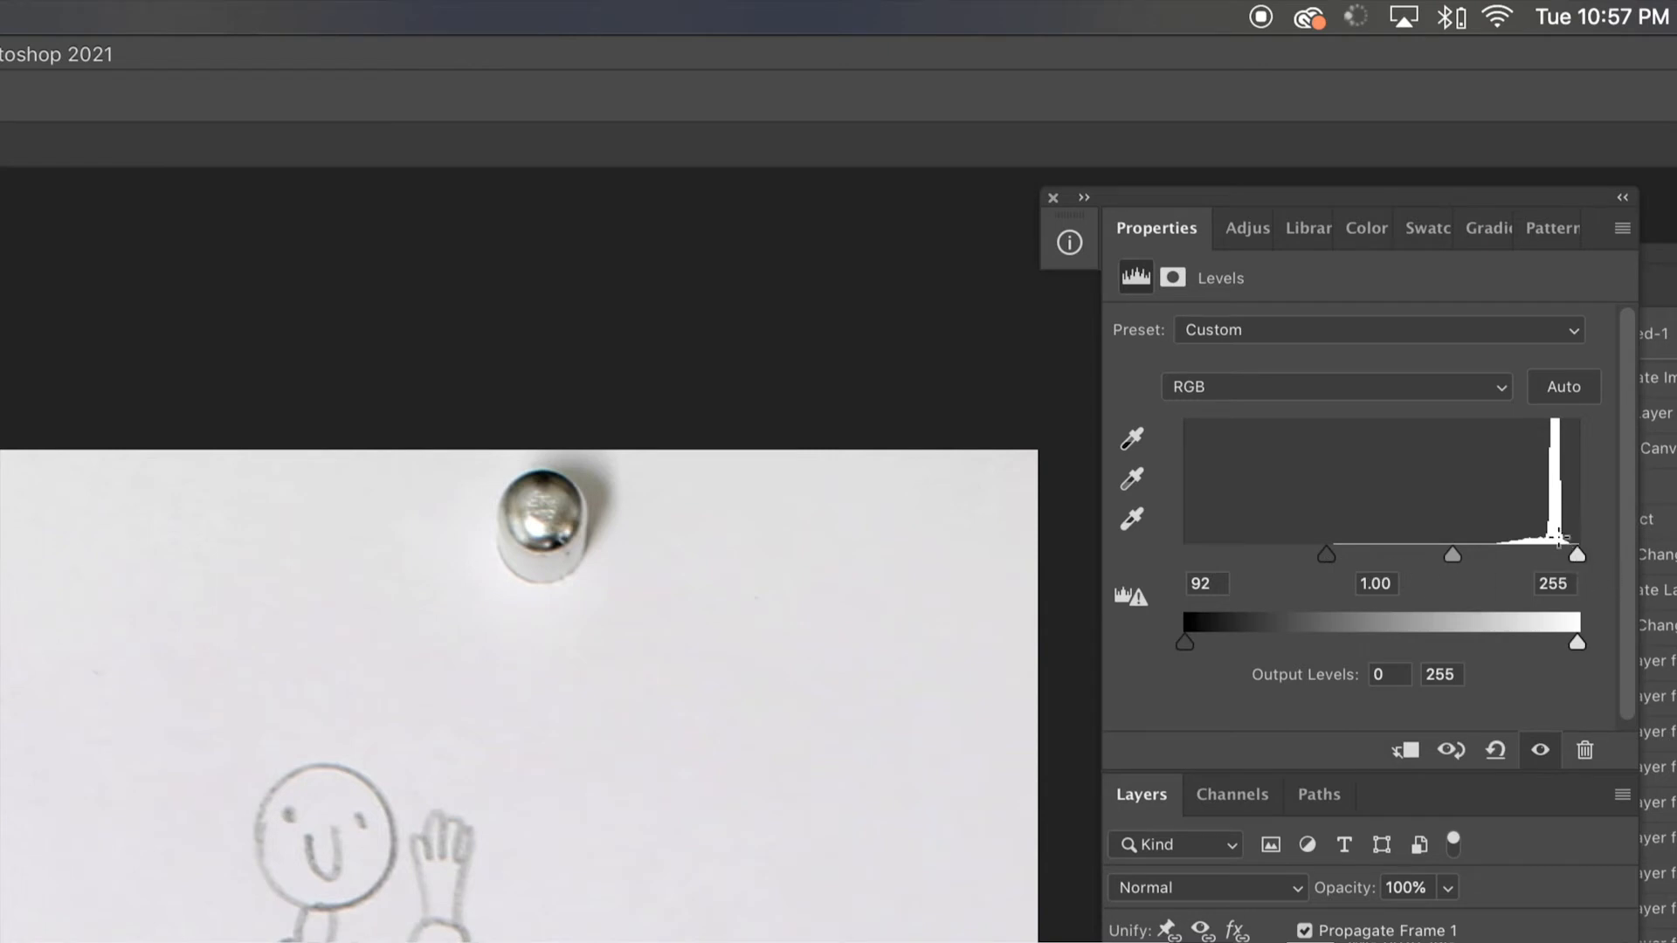
pyautogui.moveTo(1577, 552); pyautogui.dragTo(1571, 554)
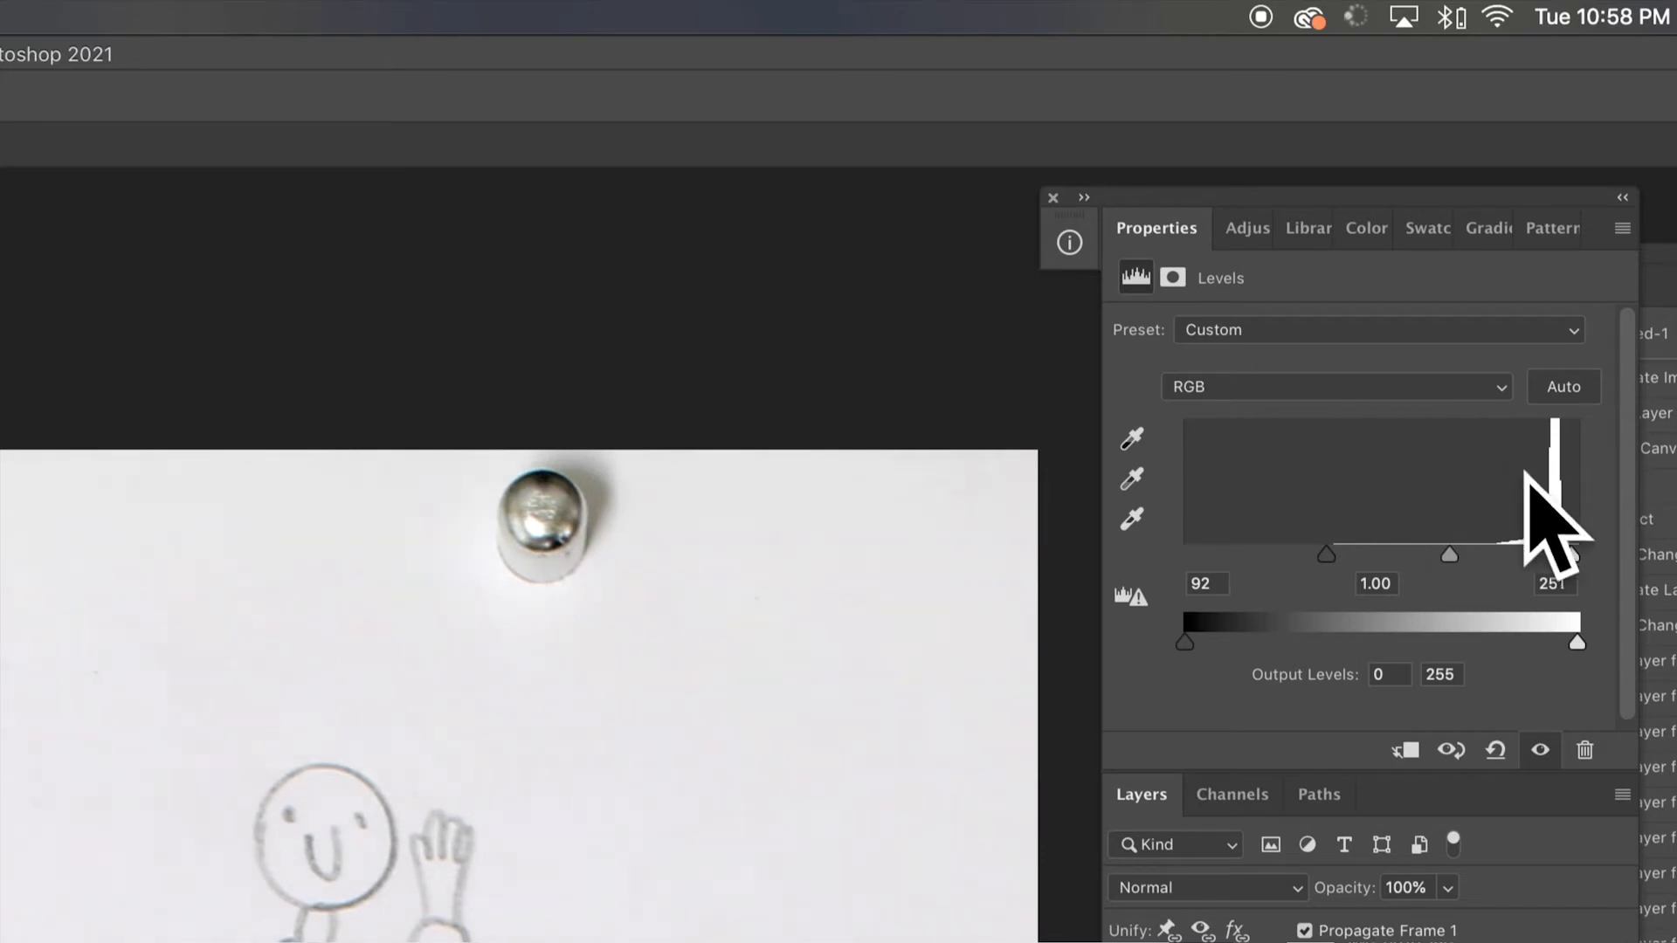
# Refine the Levels adjustment to a black input of 174, a midtone of 1.11 and a white input of 245
pyautogui.moveTo(1570, 553)
pyautogui.mouseDown()
pyautogui.moveTo(1522, 555)
pyautogui.moveTo(1564, 552)
pyautogui.mouseUp()
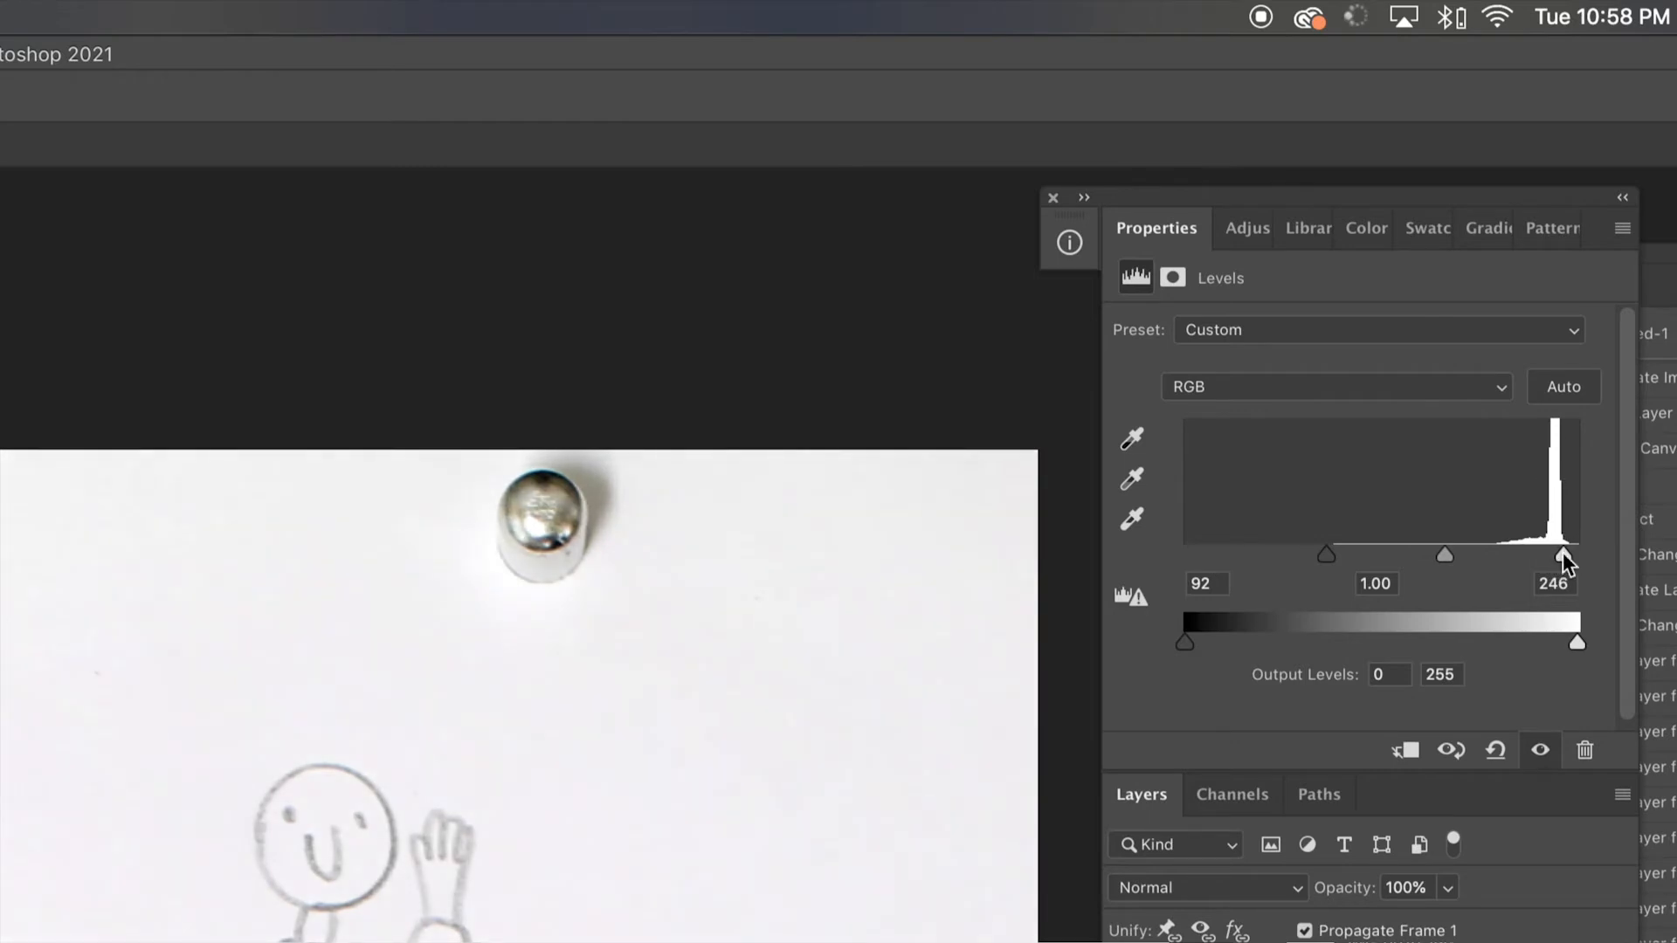
pyautogui.moveTo(1562, 557); pyautogui.dragTo(1563, 551)
pyautogui.moveTo(1329, 555); pyautogui.dragTo(1496, 556)
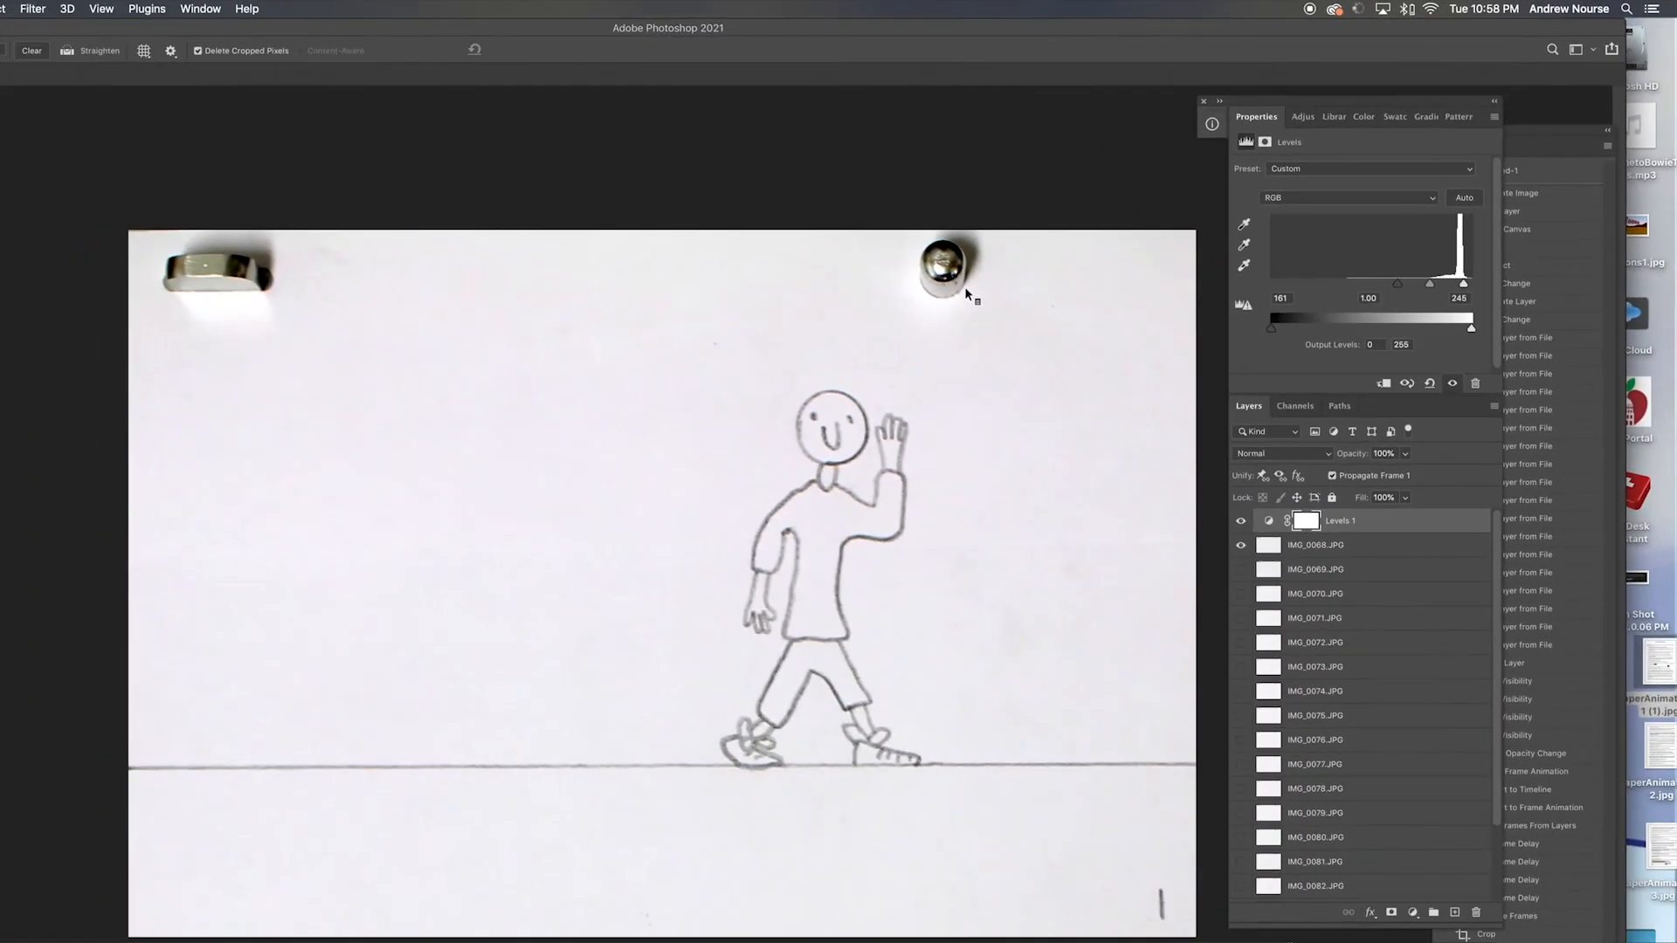
pyautogui.moveTo(1398, 284); pyautogui.dragTo(1435, 290)
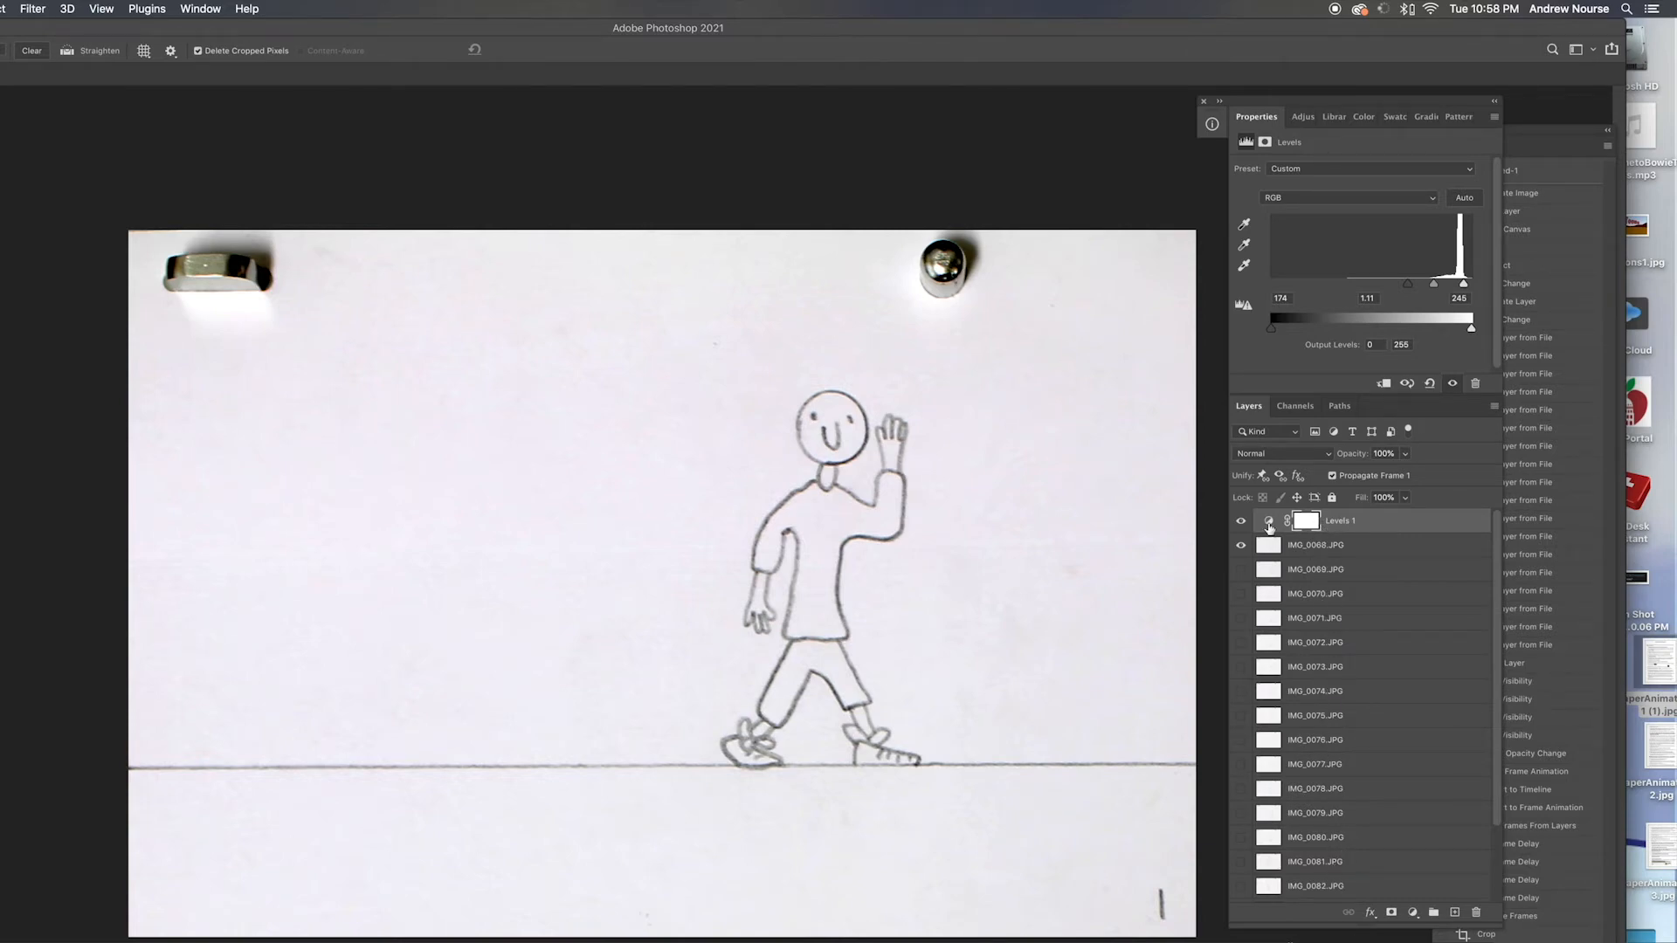
# Try moving the Levels adjustment layer below the IMG_0075.JPG layer, and return it to the top of the stack
pyautogui.moveTo(1363, 521); pyautogui.dragTo(1367, 718)
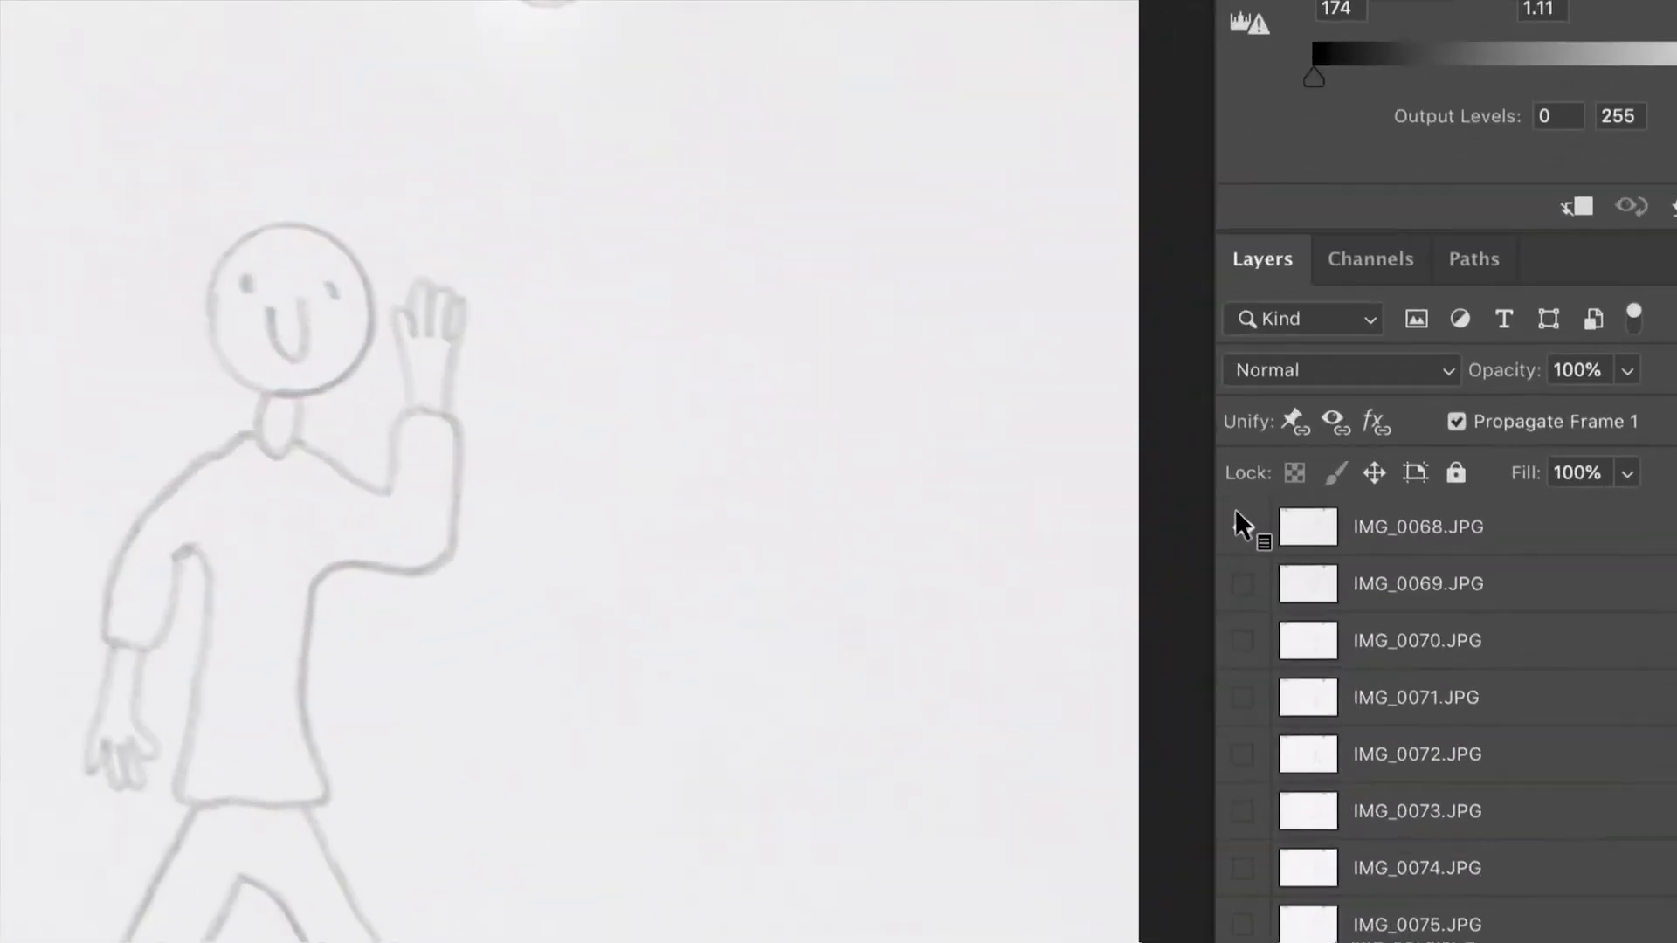
pyautogui.click(1241, 521)
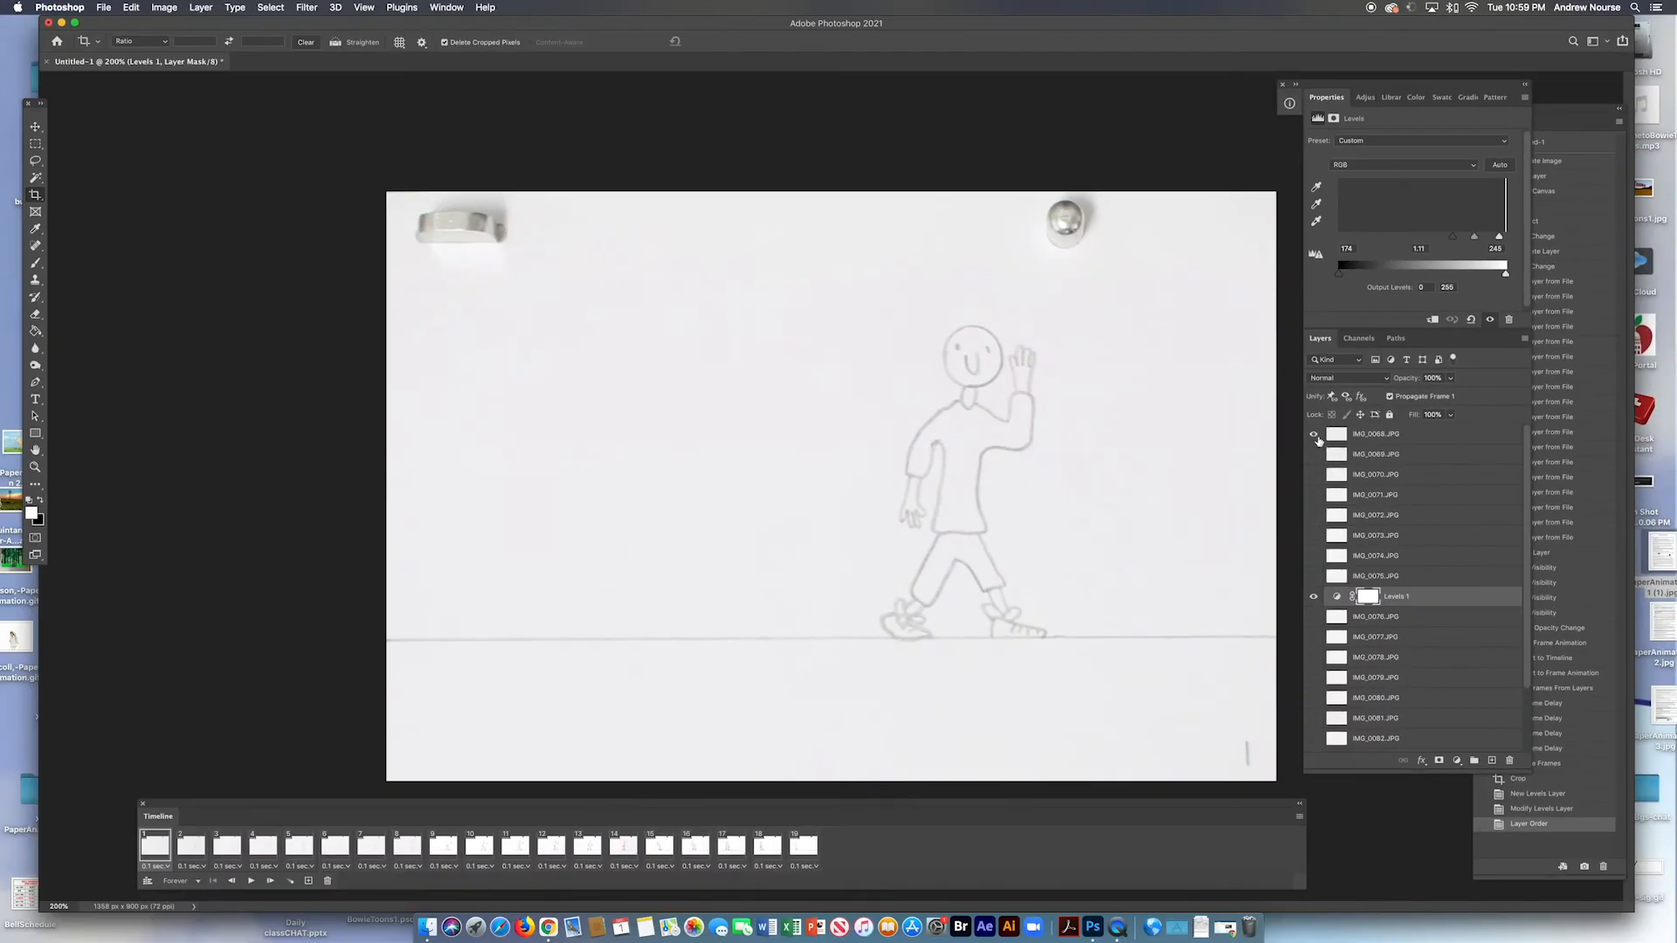
pyautogui.moveTo(1404, 601); pyautogui.dragTo(1408, 436)
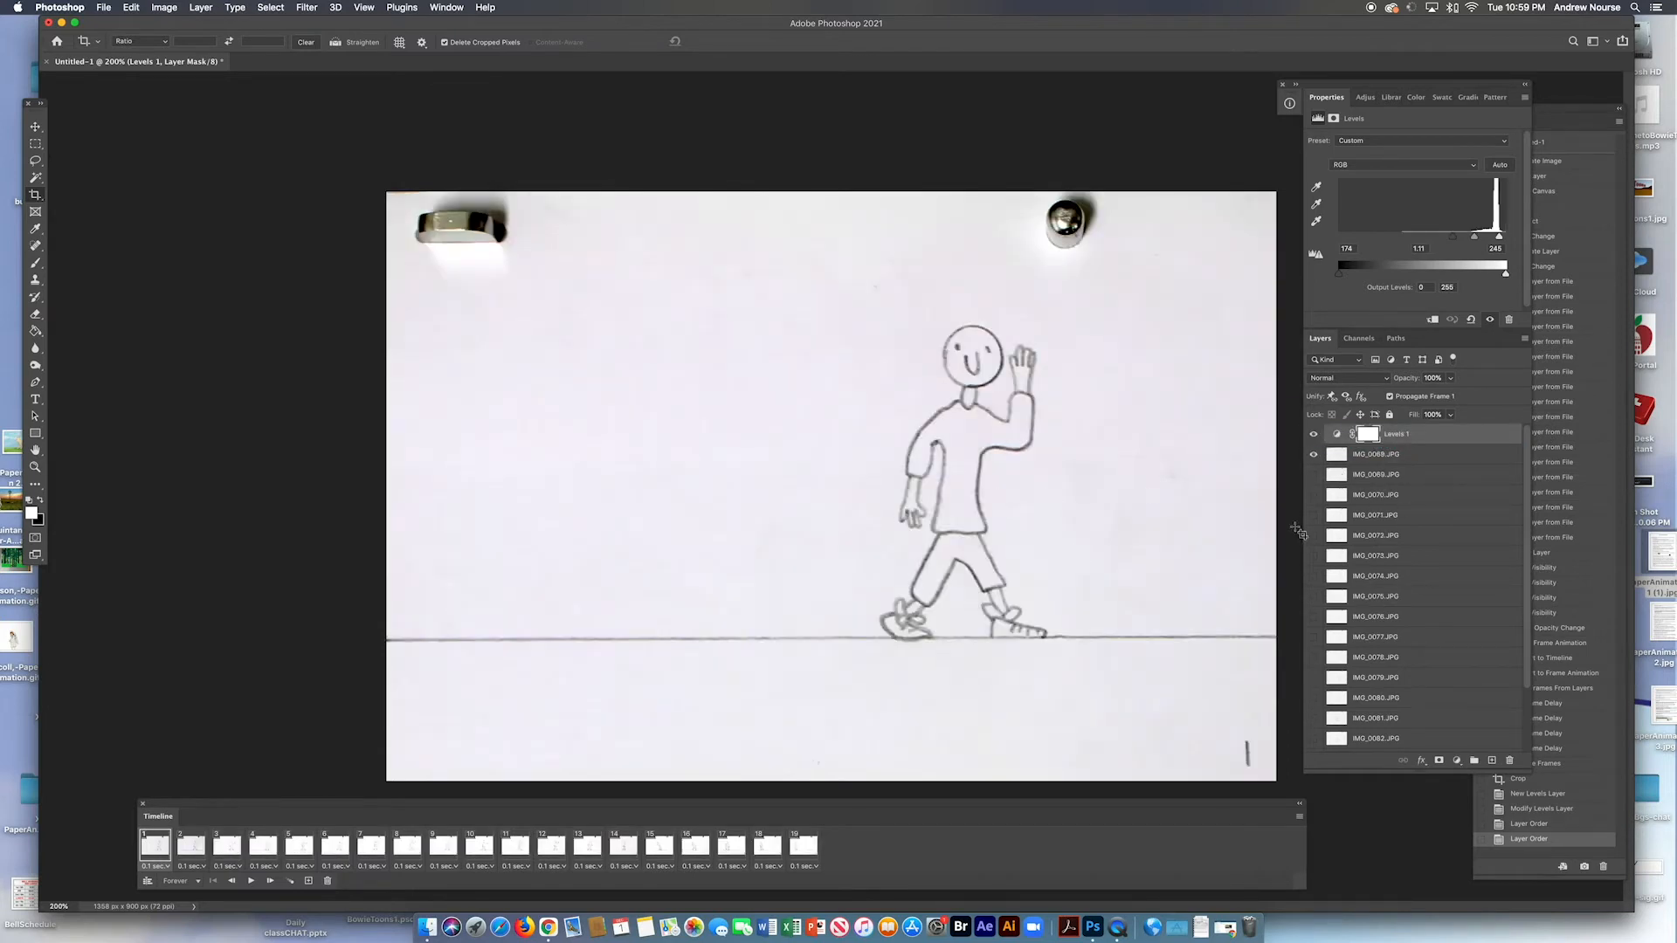
# Play the animation with the Levels adjustment applied and stop it
pyautogui.click(250, 880)
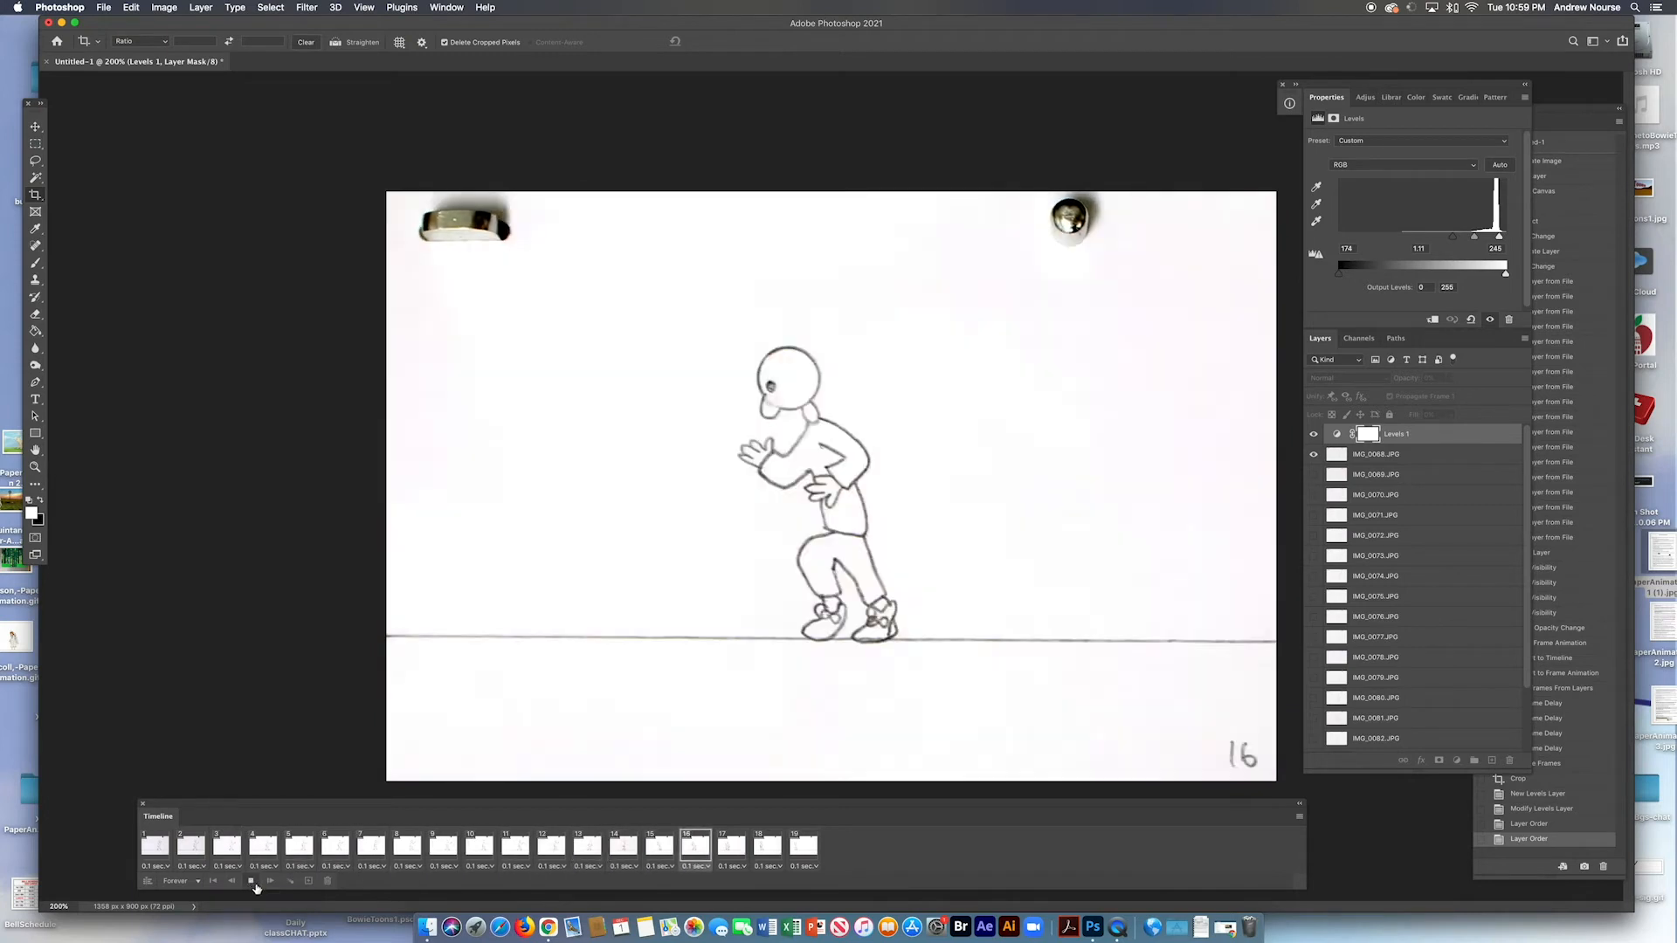
pyautogui.press('space')
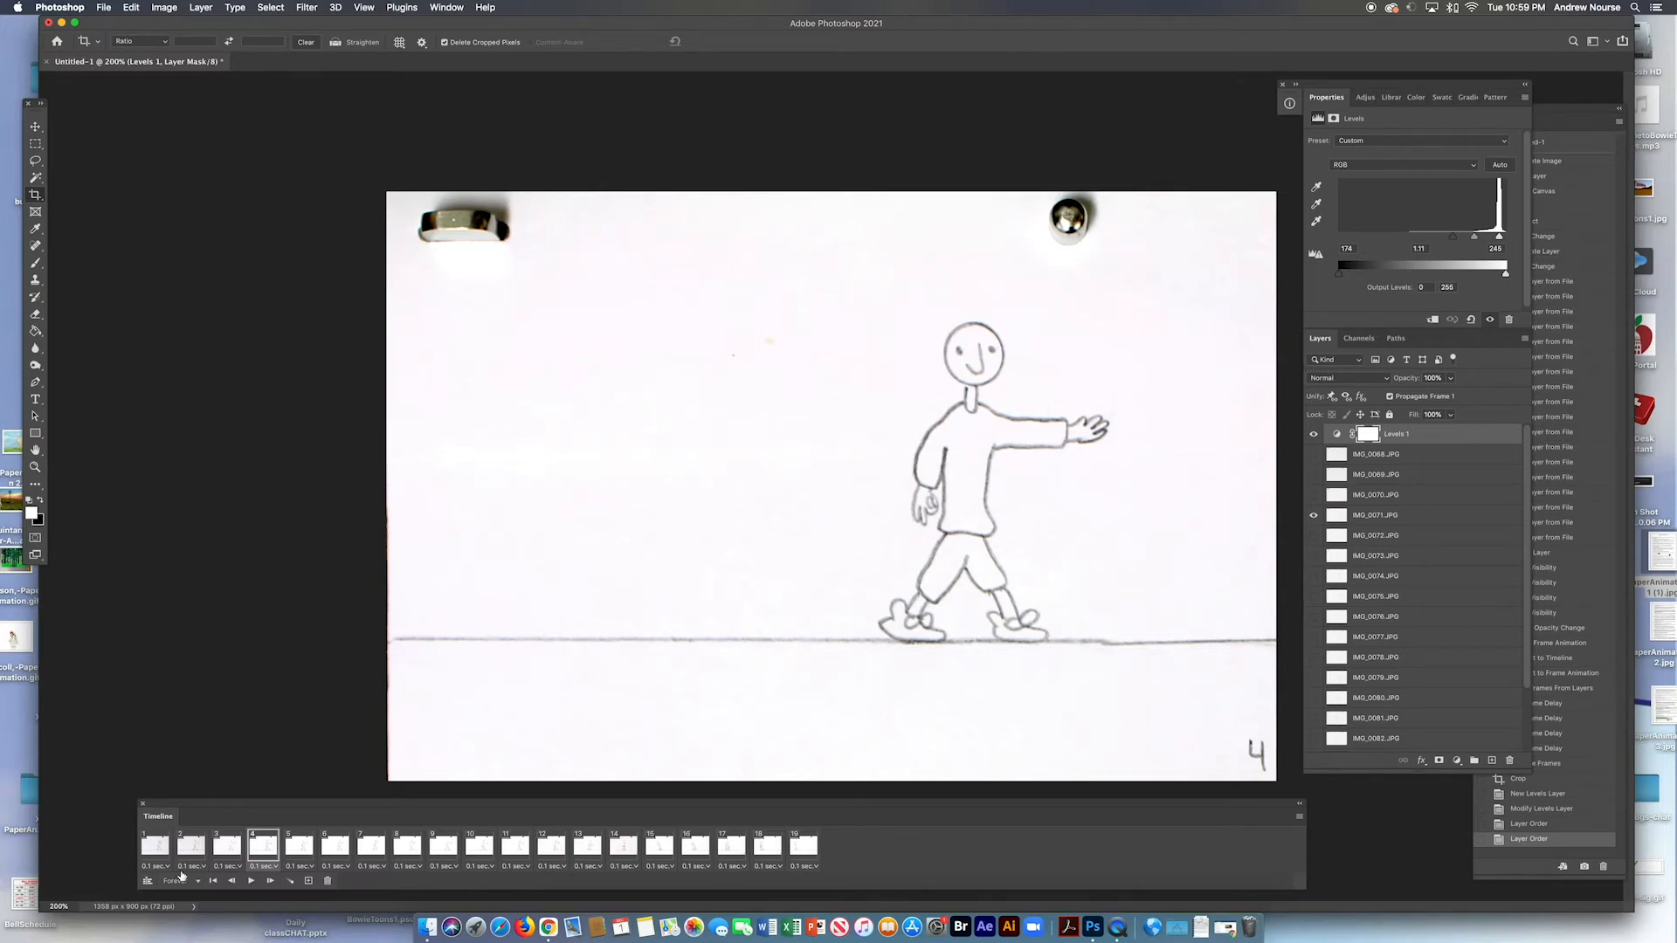
pyautogui.click(171, 7)
pyautogui.moveTo(216, 49)
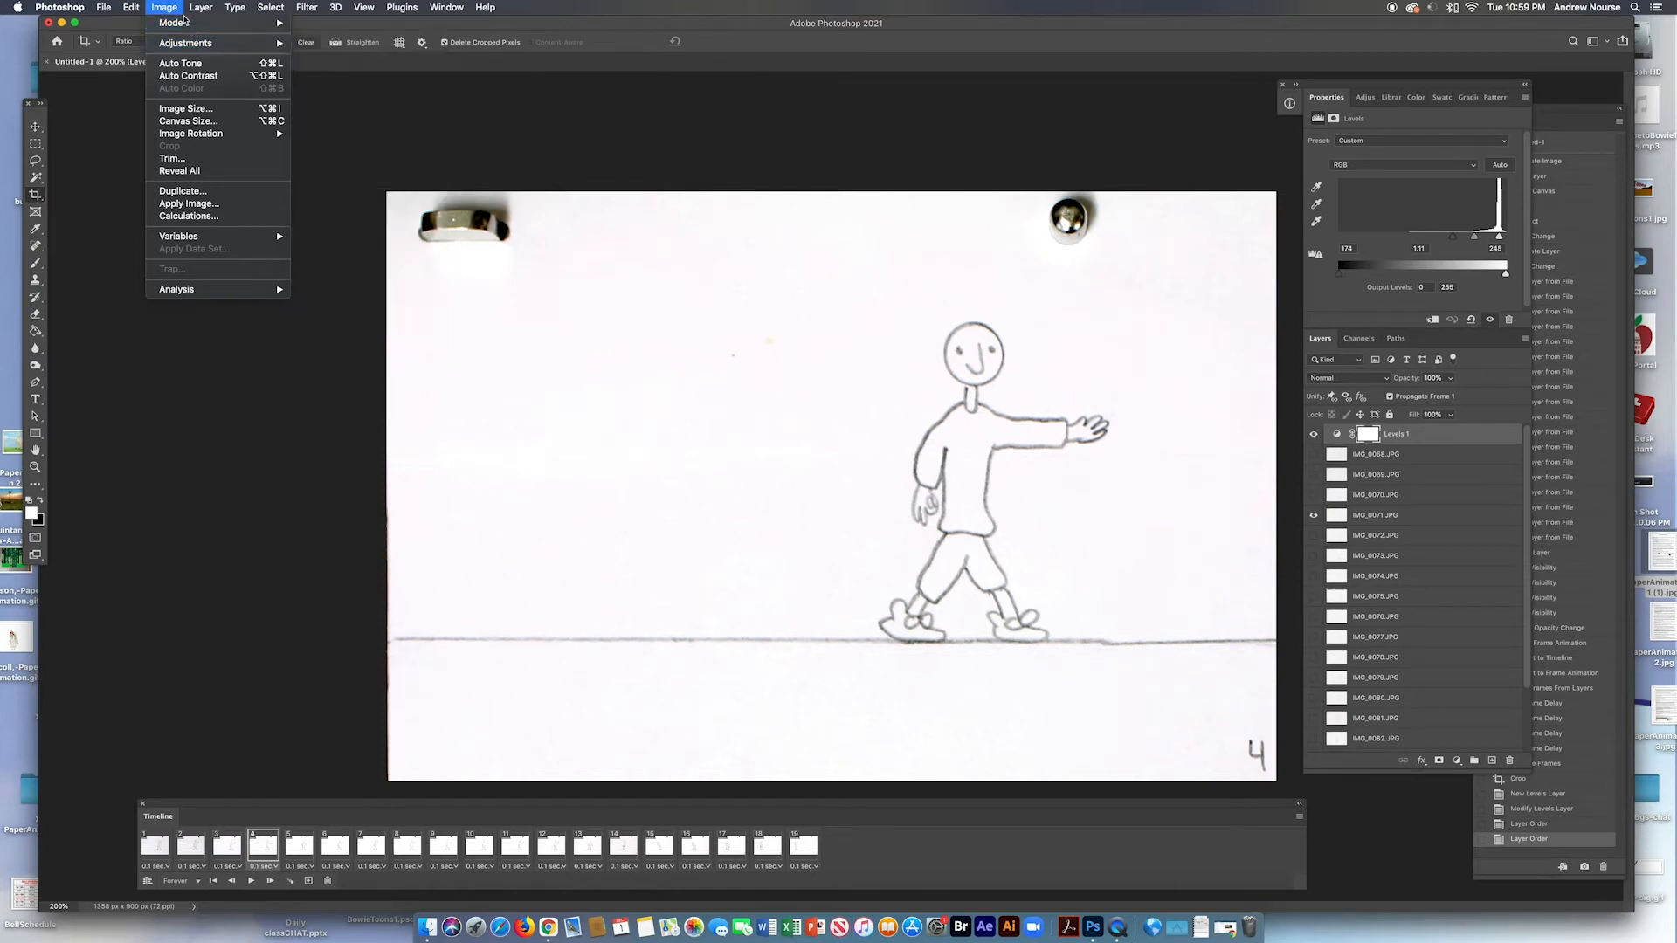
pyautogui.moveTo(286, 16)
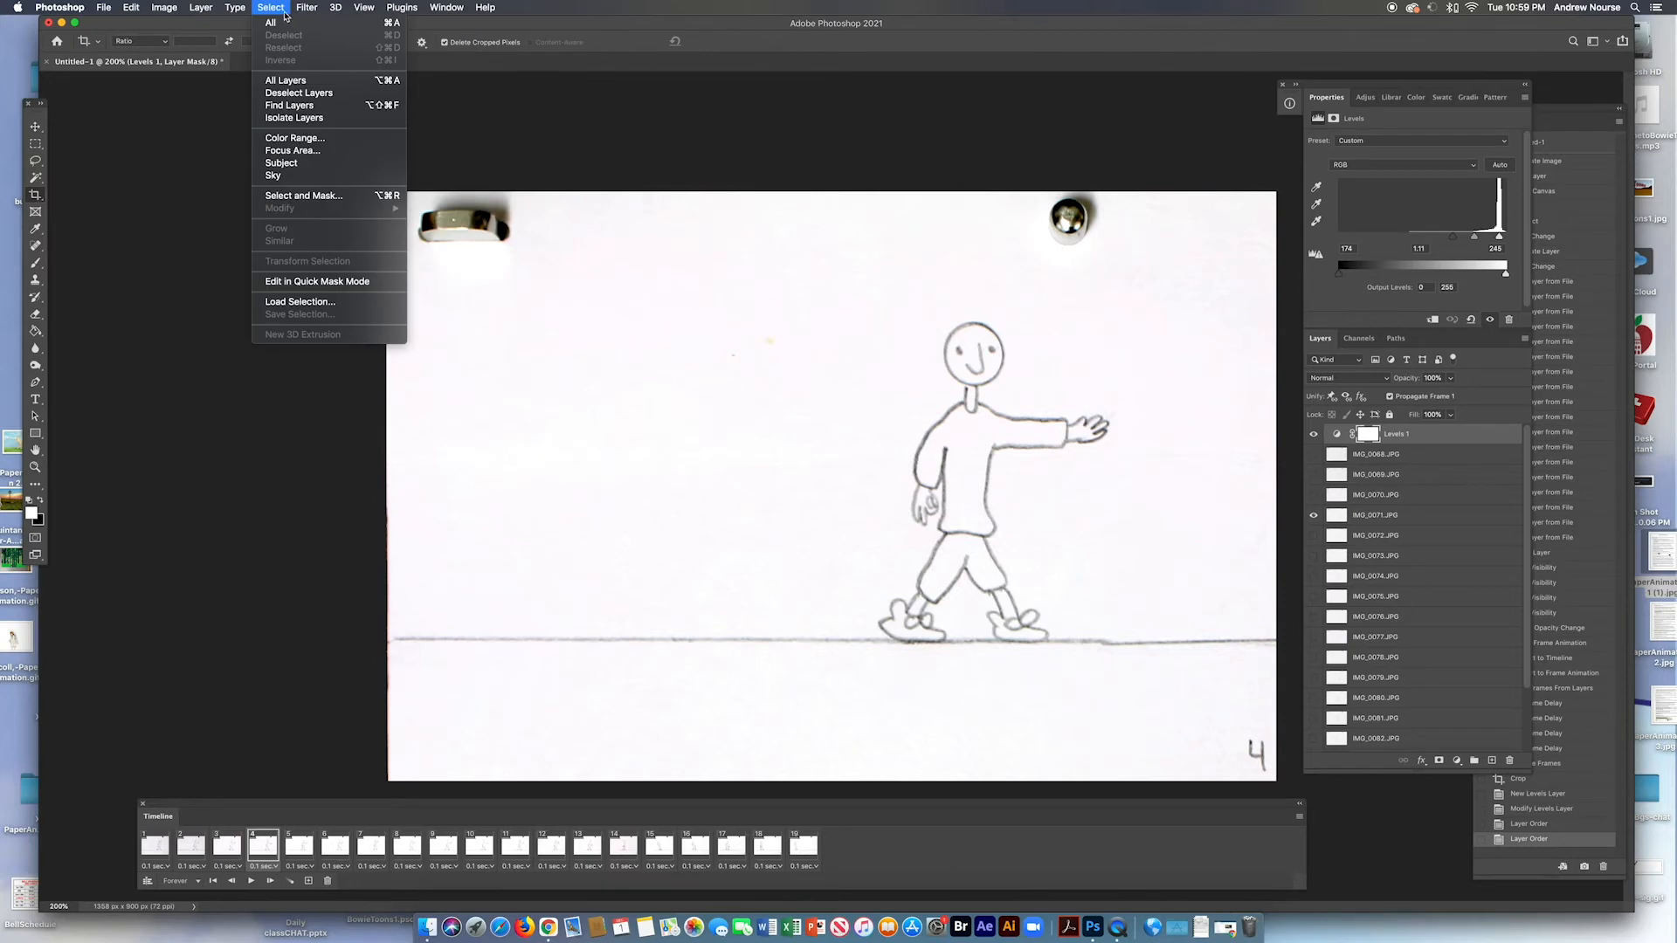
pyautogui.moveTo(151, 11)
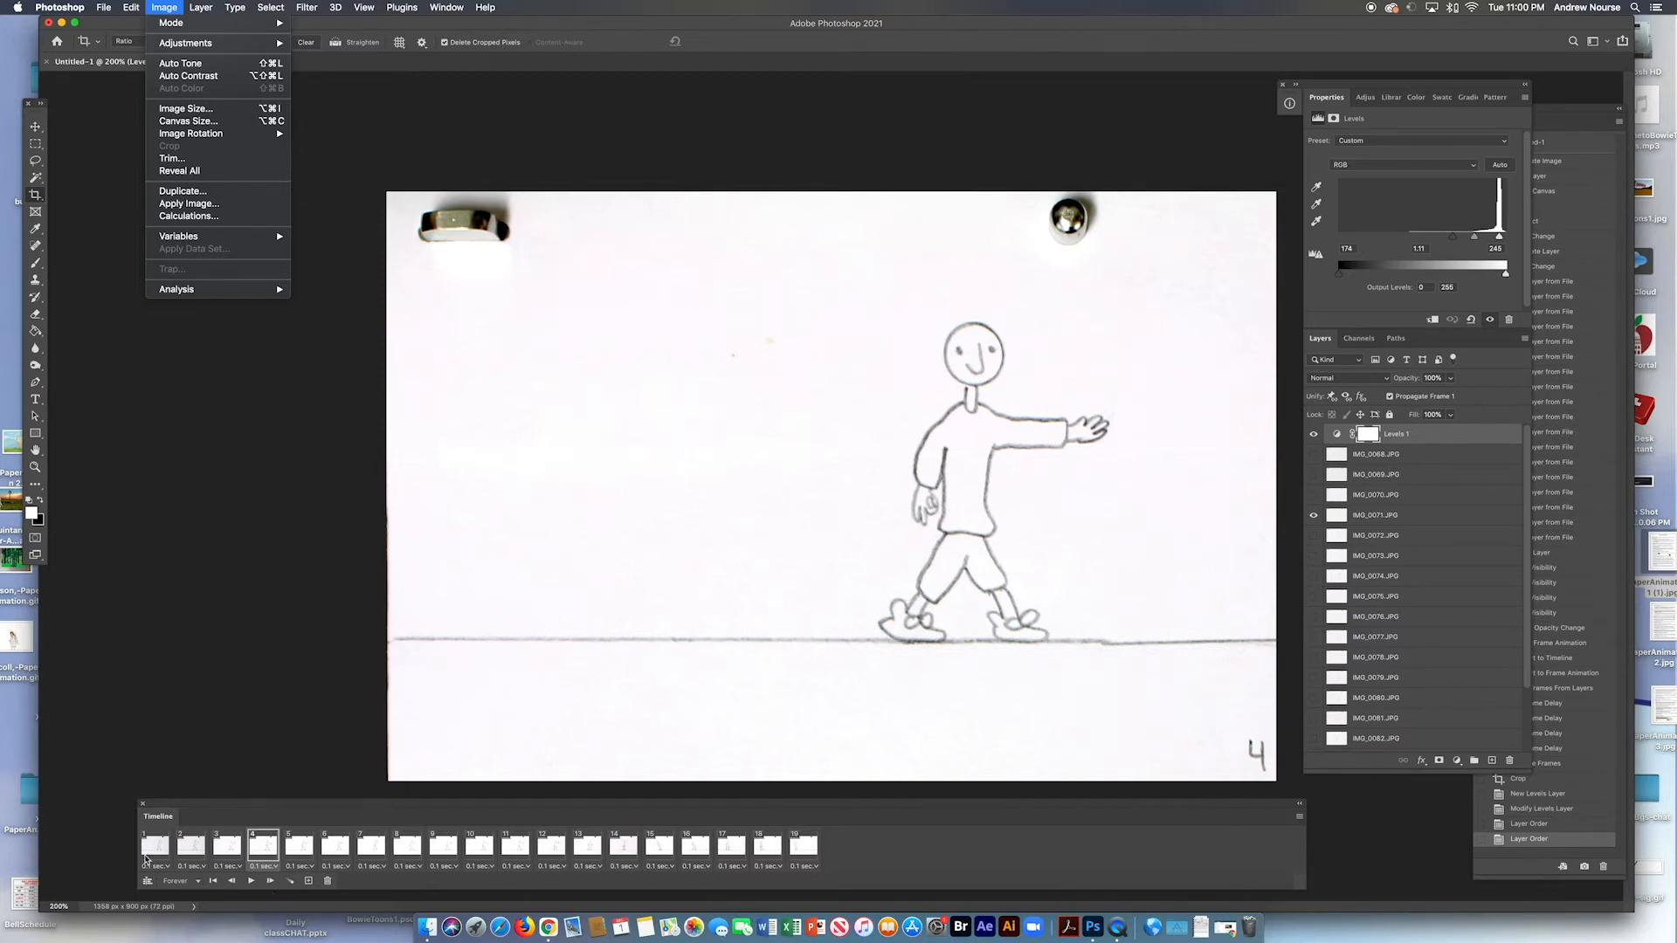
# Select frames 1 to 3 in turn with their matching image layers, and return to frame 1 with layer IMG_0068.JPG selected
pyautogui.click(174, 845)
pyautogui.click(157, 852)
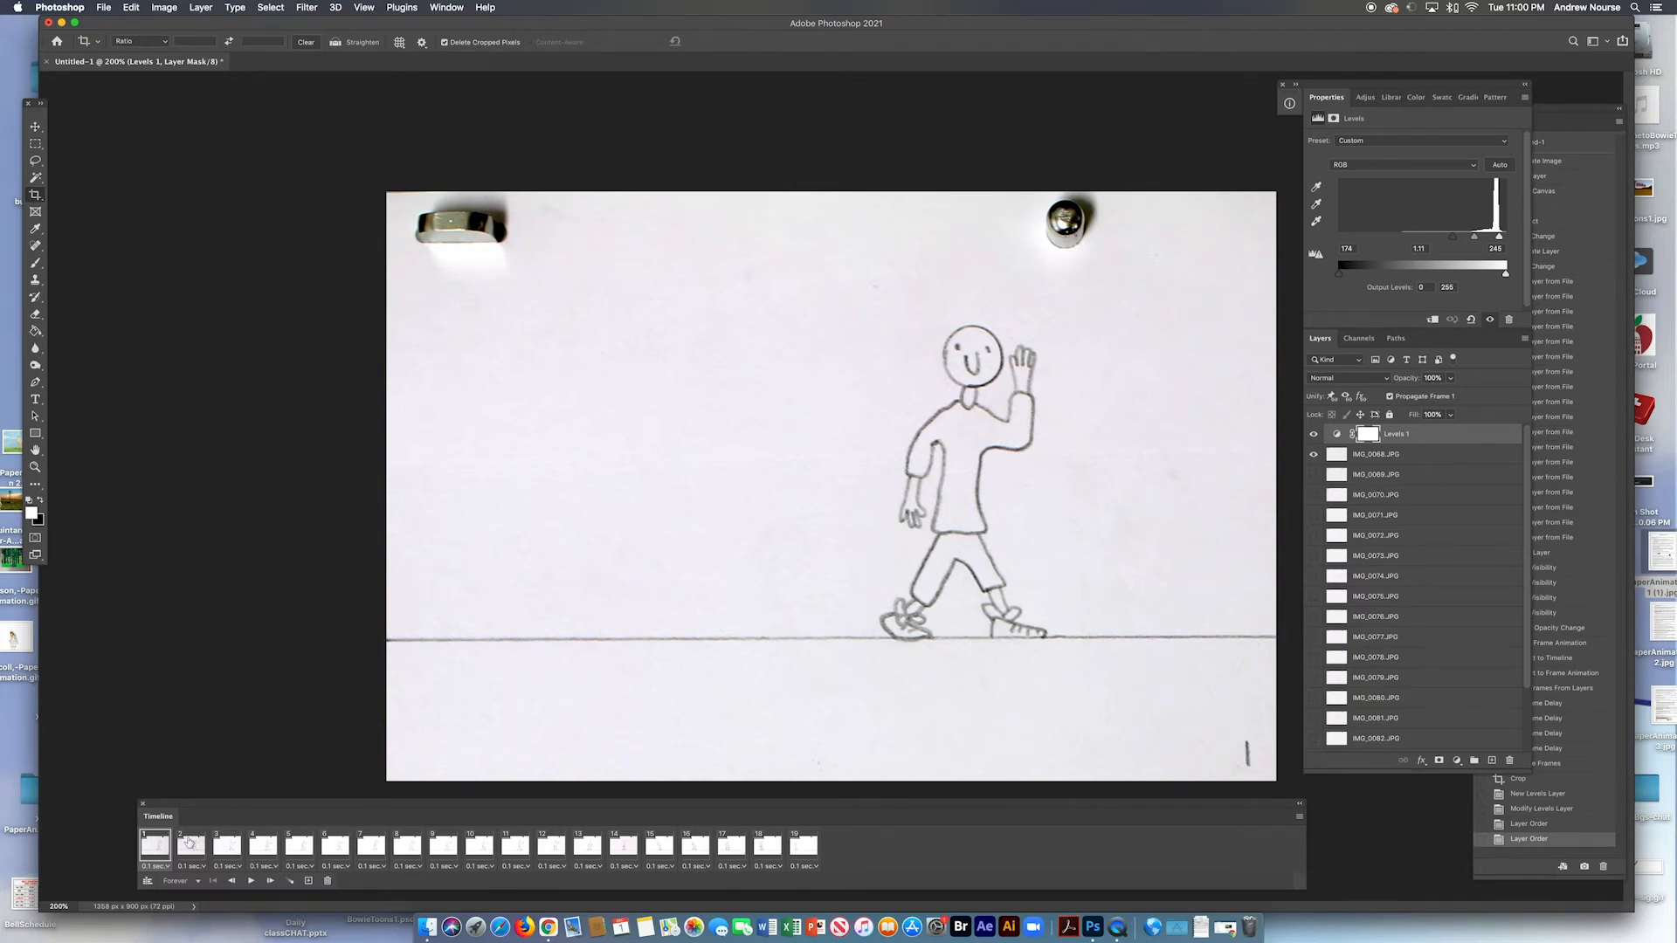
pyautogui.click(1334, 455)
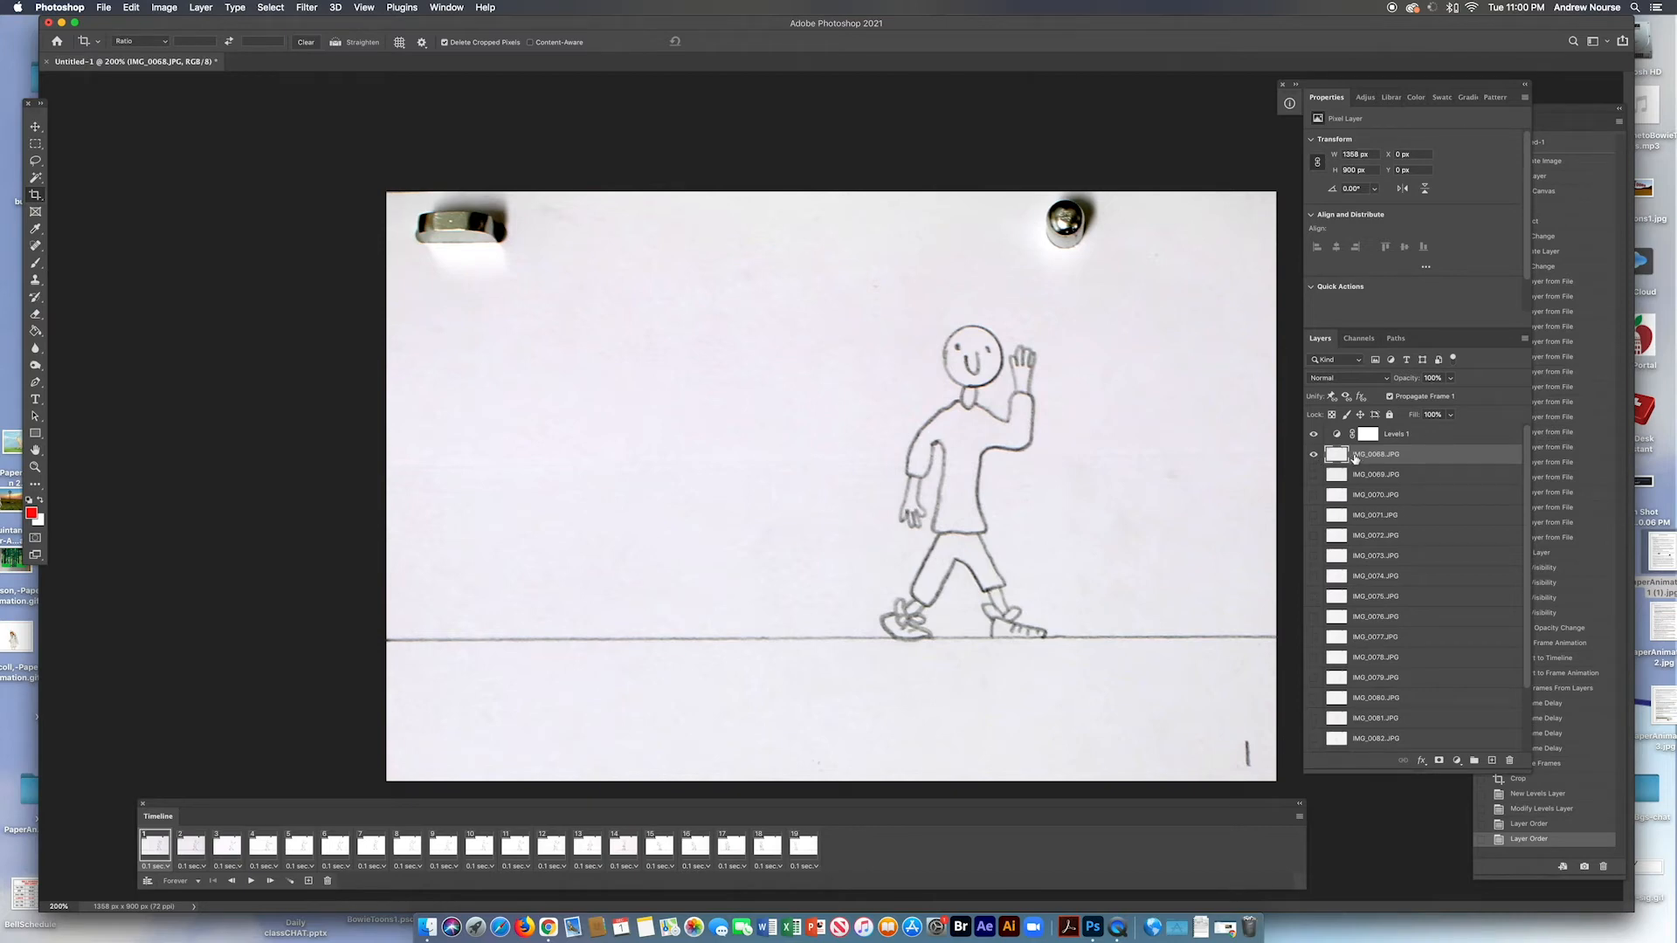
pyautogui.click(192, 845)
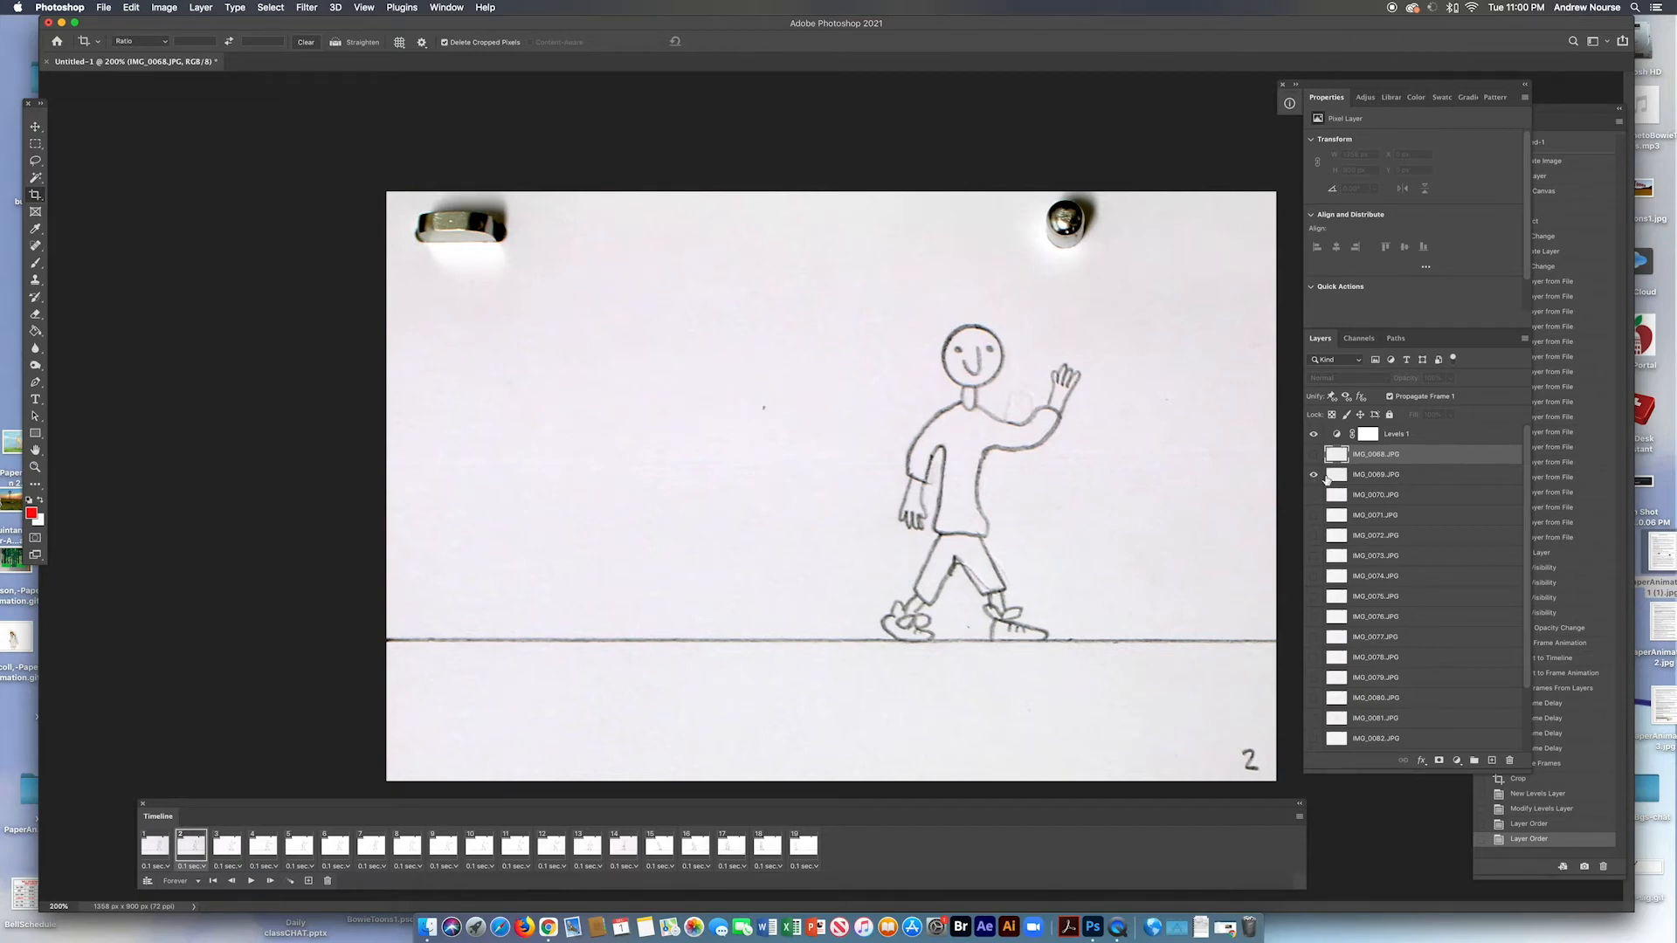
pyautogui.click(1400, 474)
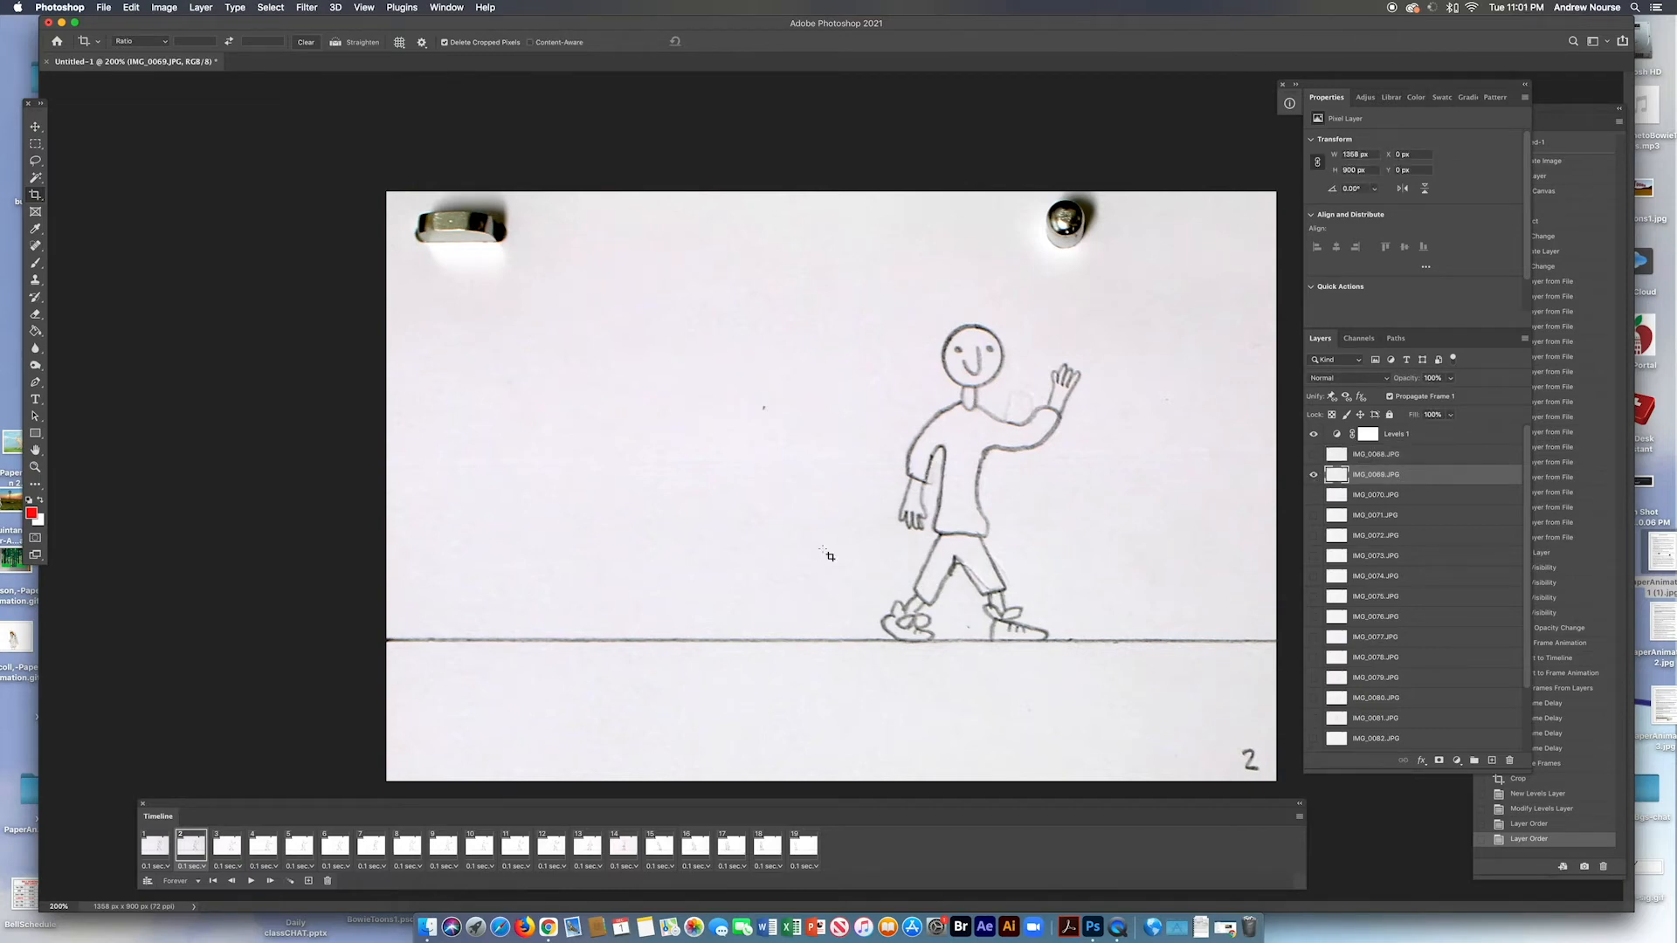
pyautogui.click(221, 846)
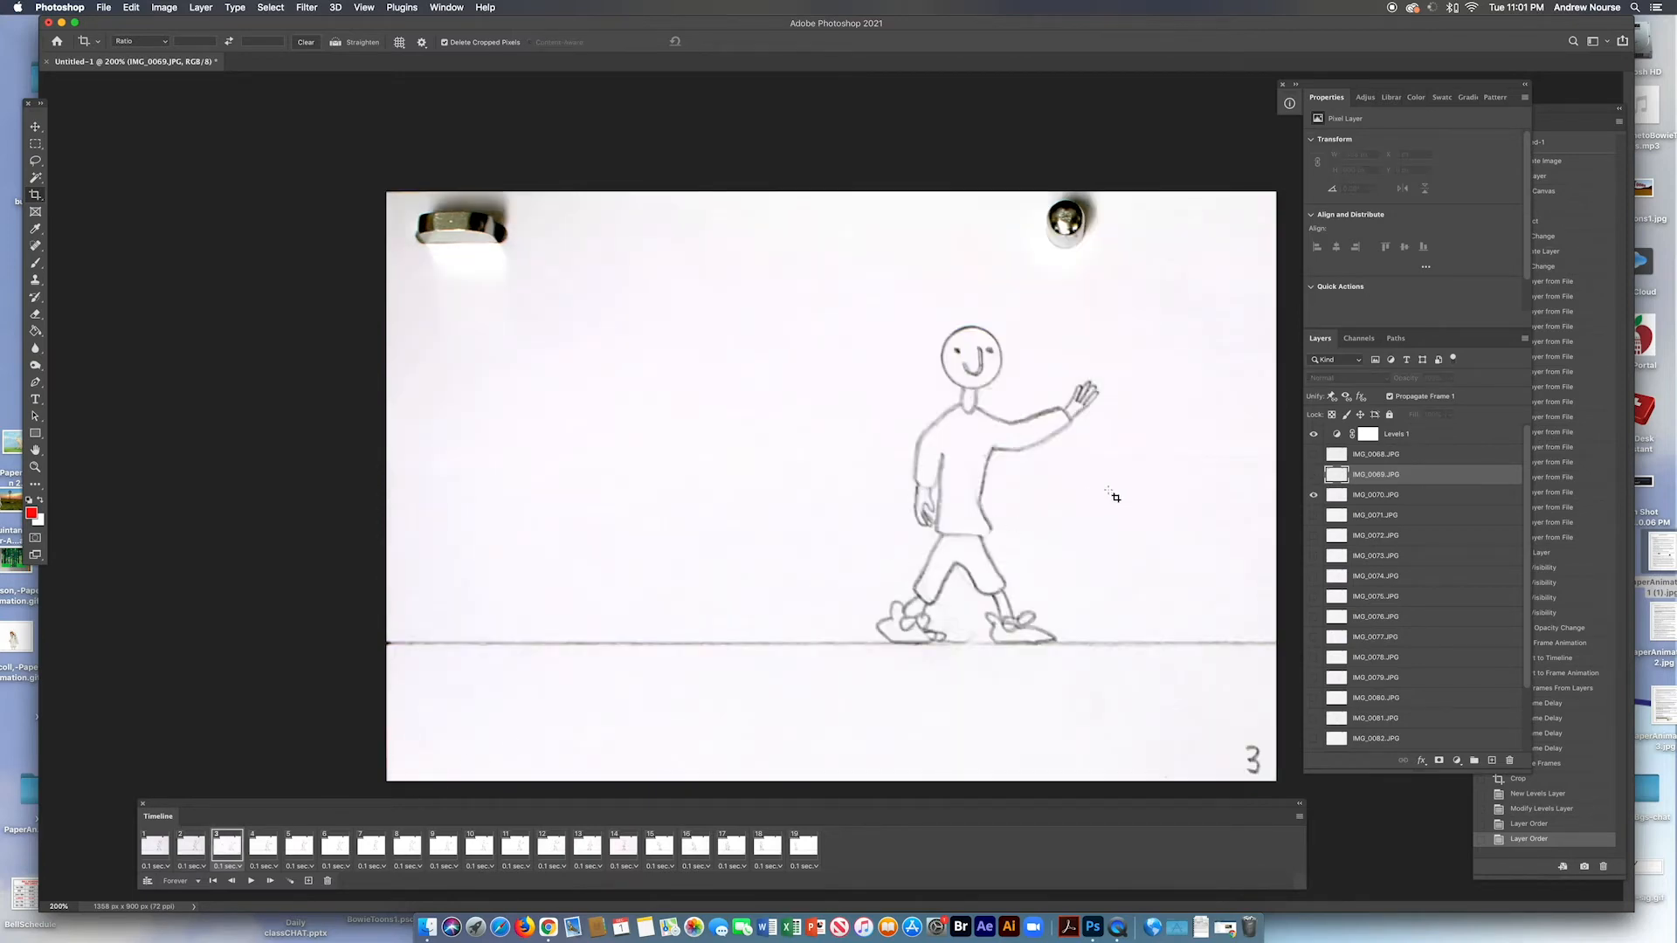
pyautogui.click(1389, 498)
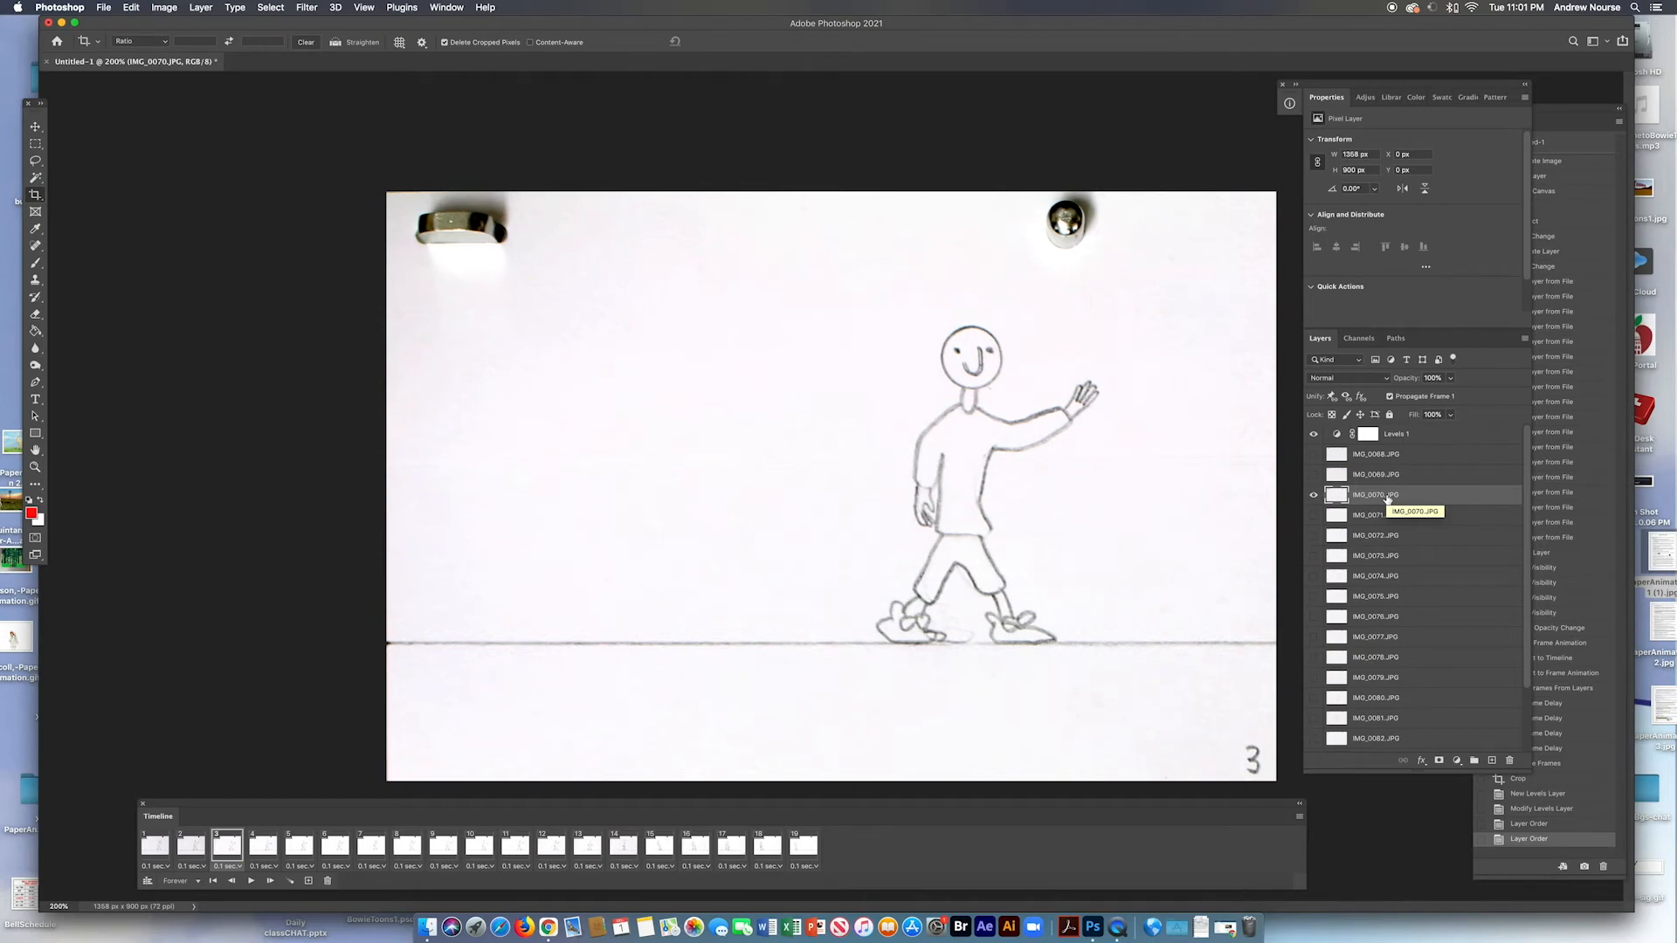
pyautogui.click(158, 857)
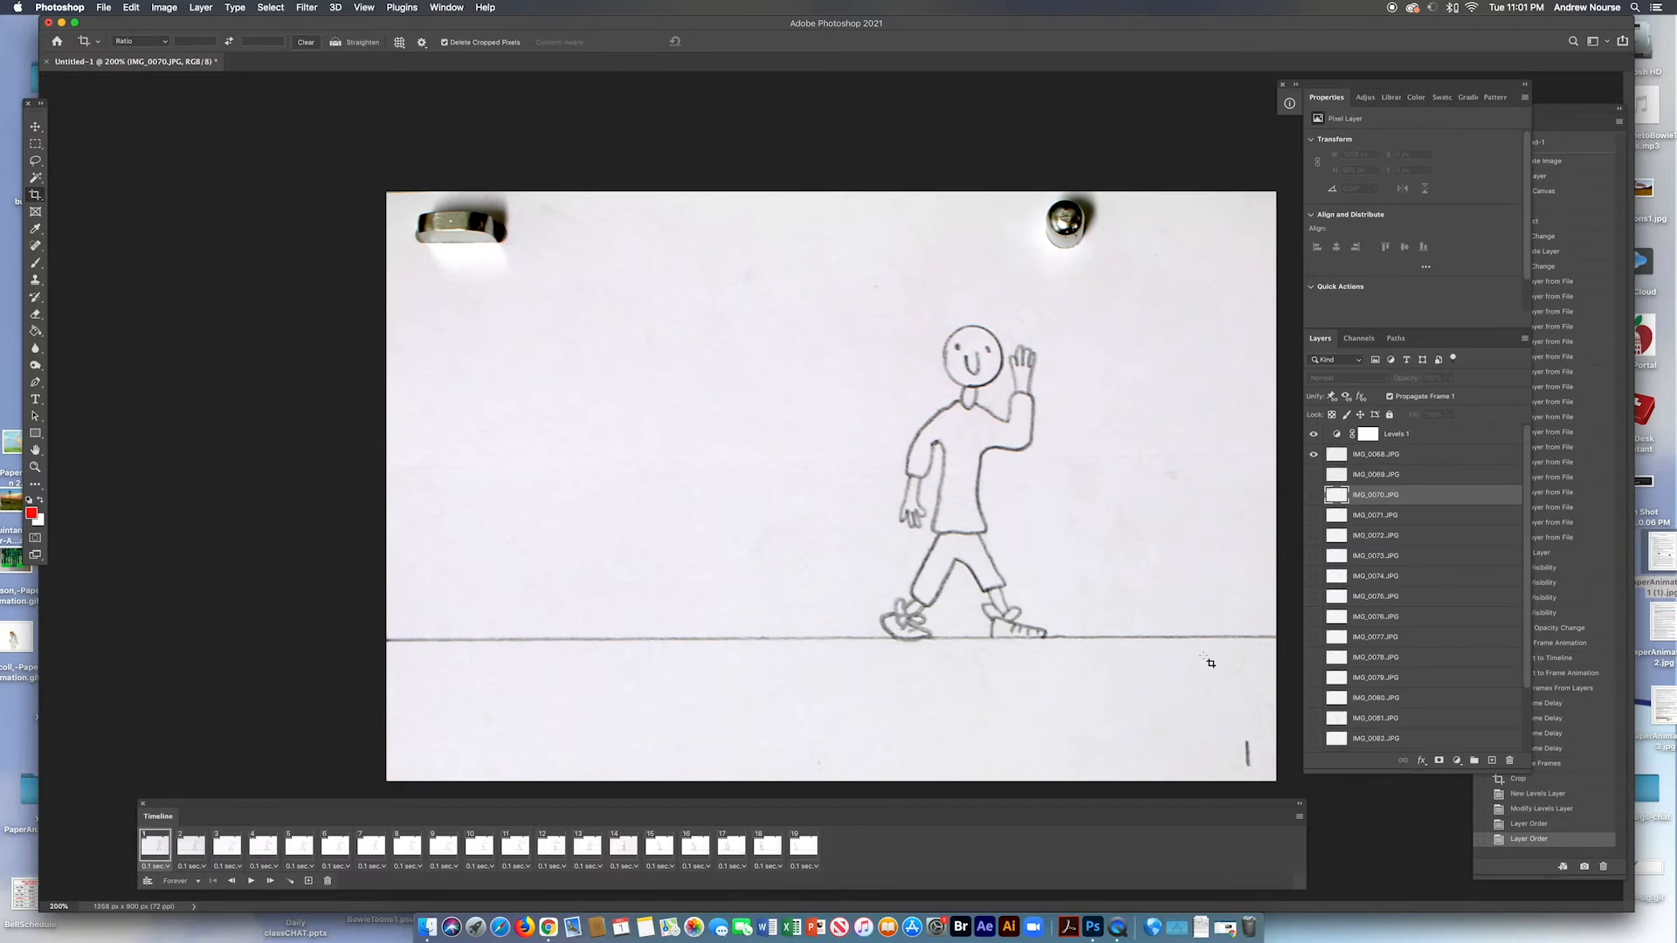
pyautogui.click(1401, 455)
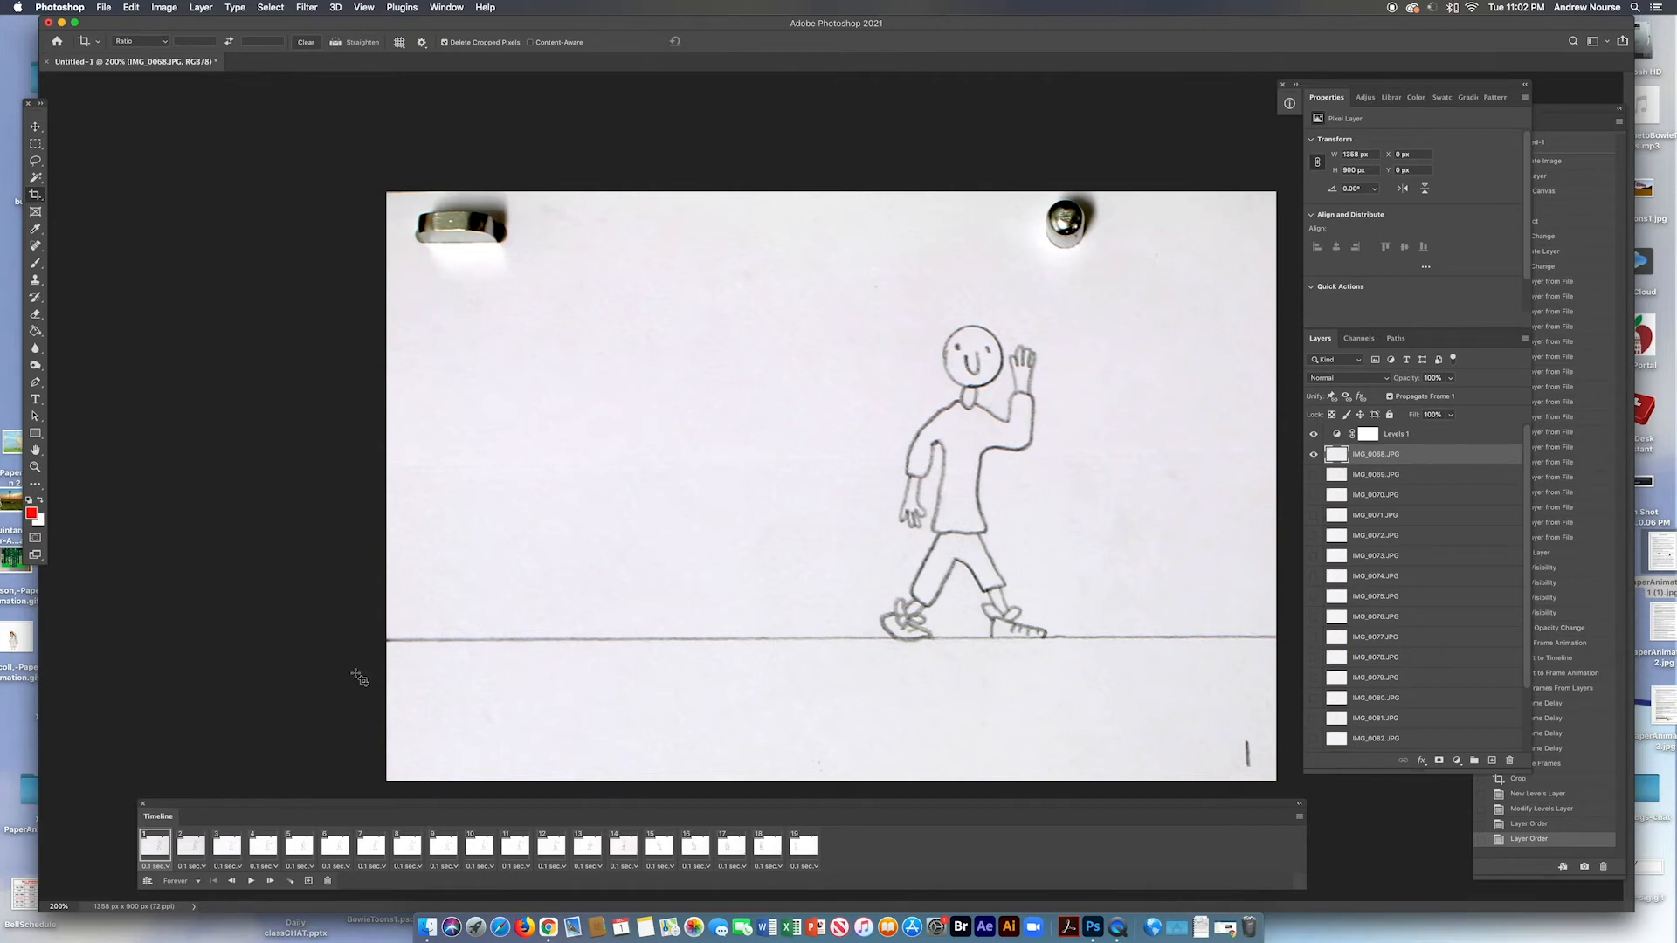
# Try deleting the paper background of IMG_0068.JPG with a Magic Wand selection at tolerance 44, and undo the deletion
pyautogui.moveTo(36, 179); pyautogui.dragTo(102, 203)
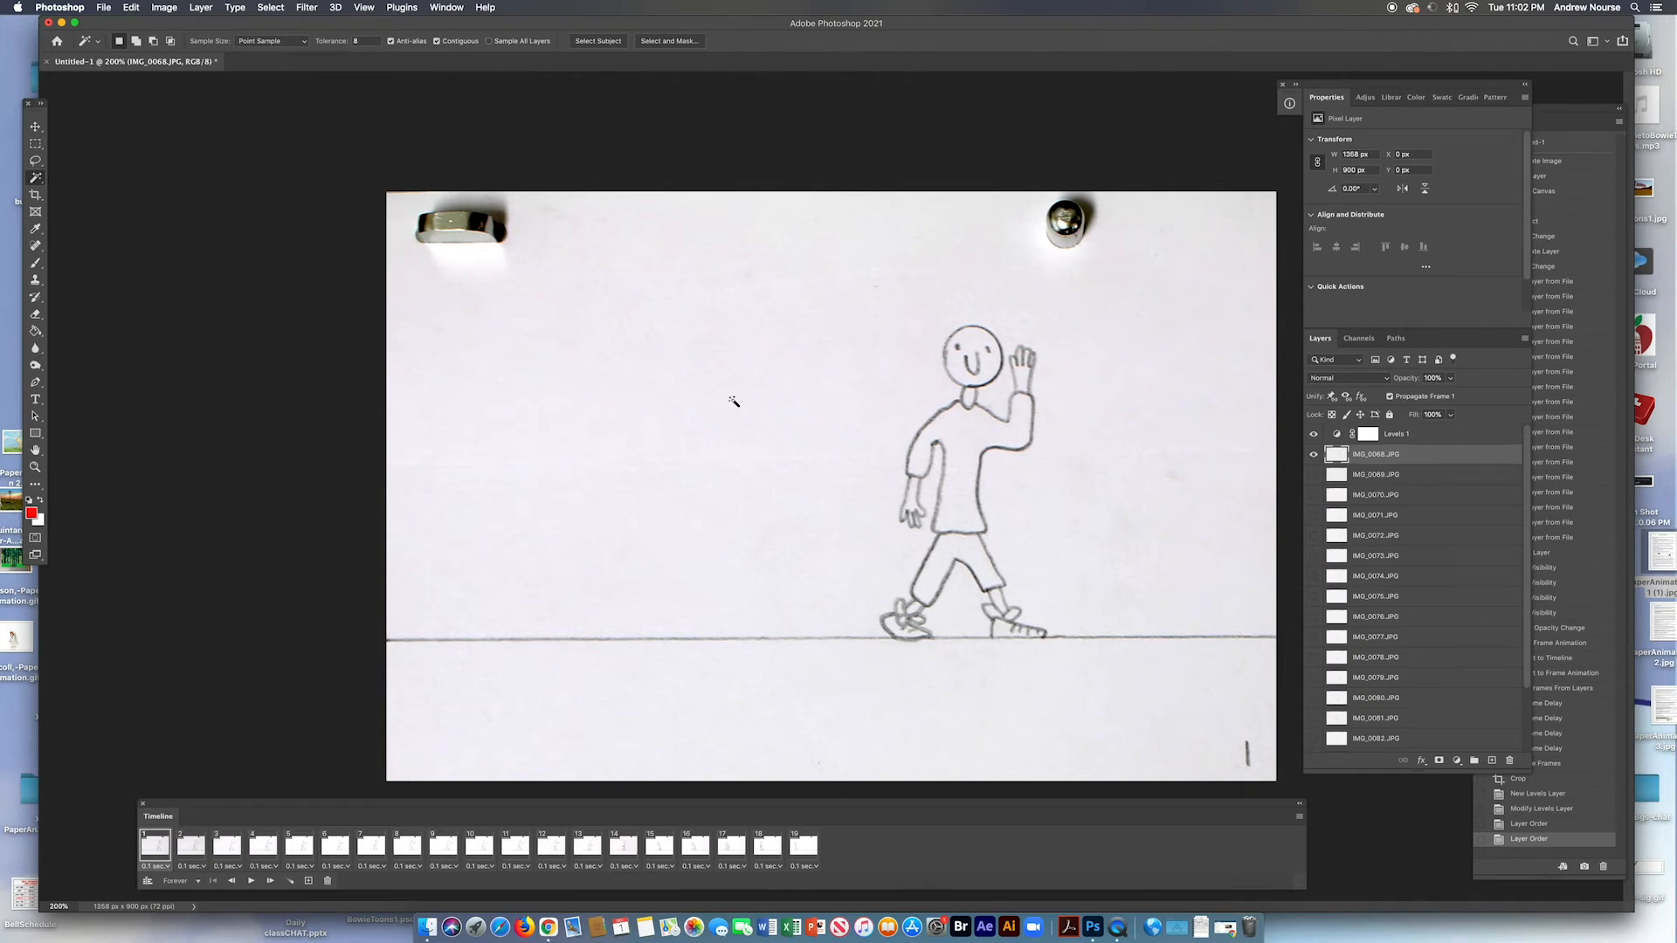
pyautogui.click(353, 41)
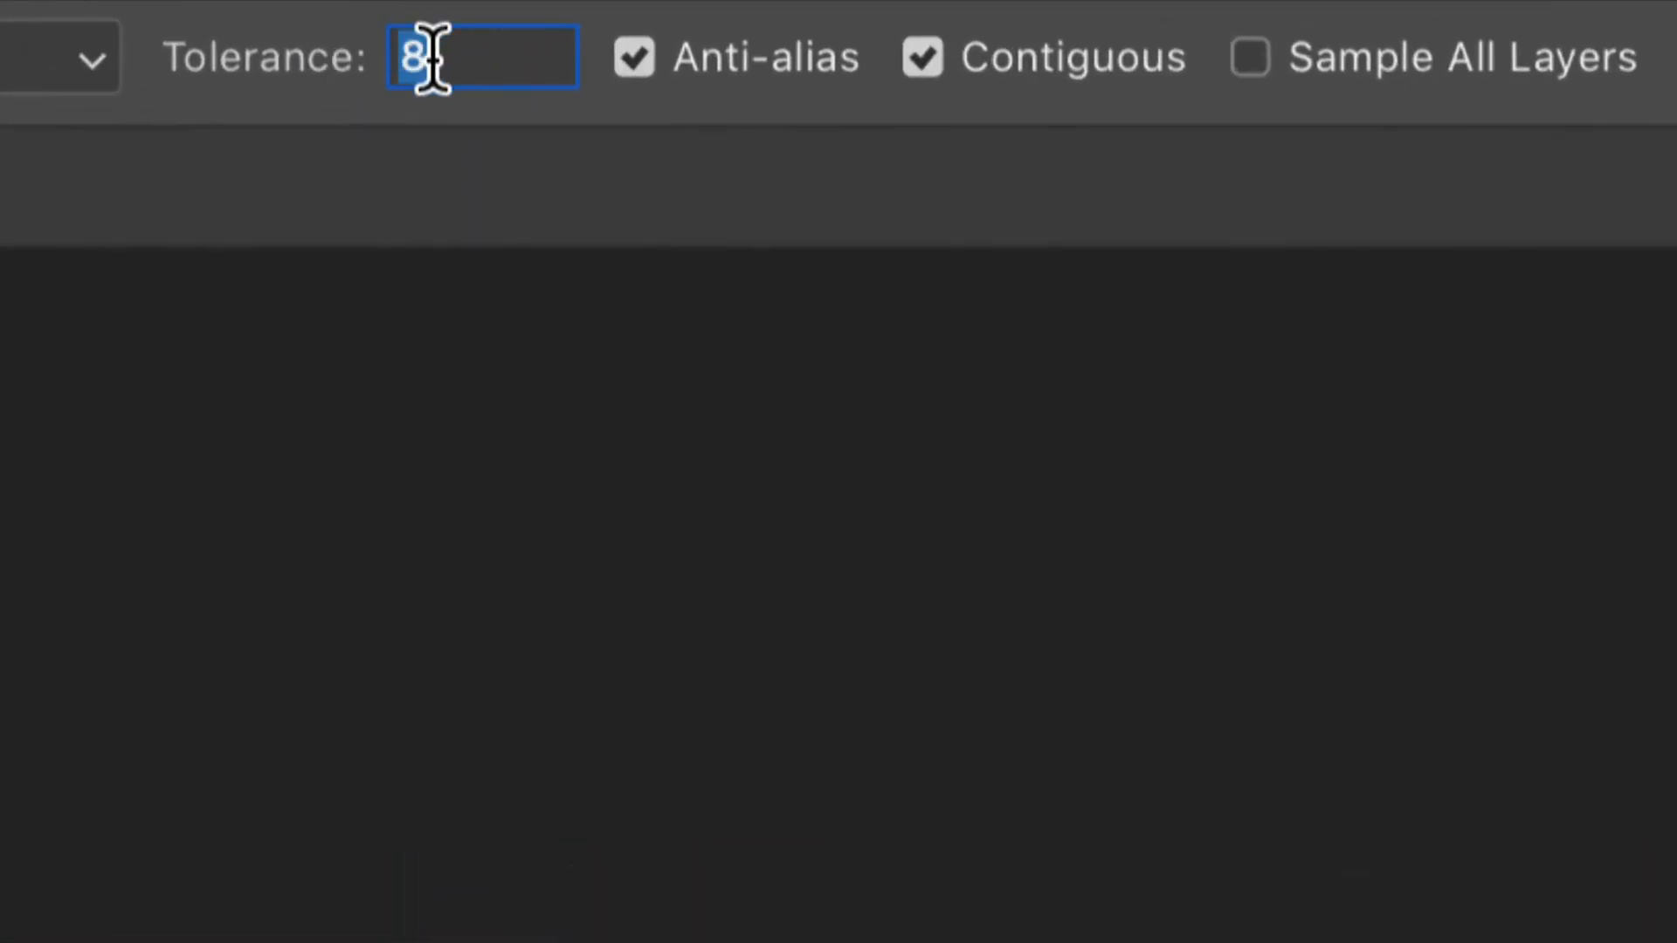
pyautogui.write('44')
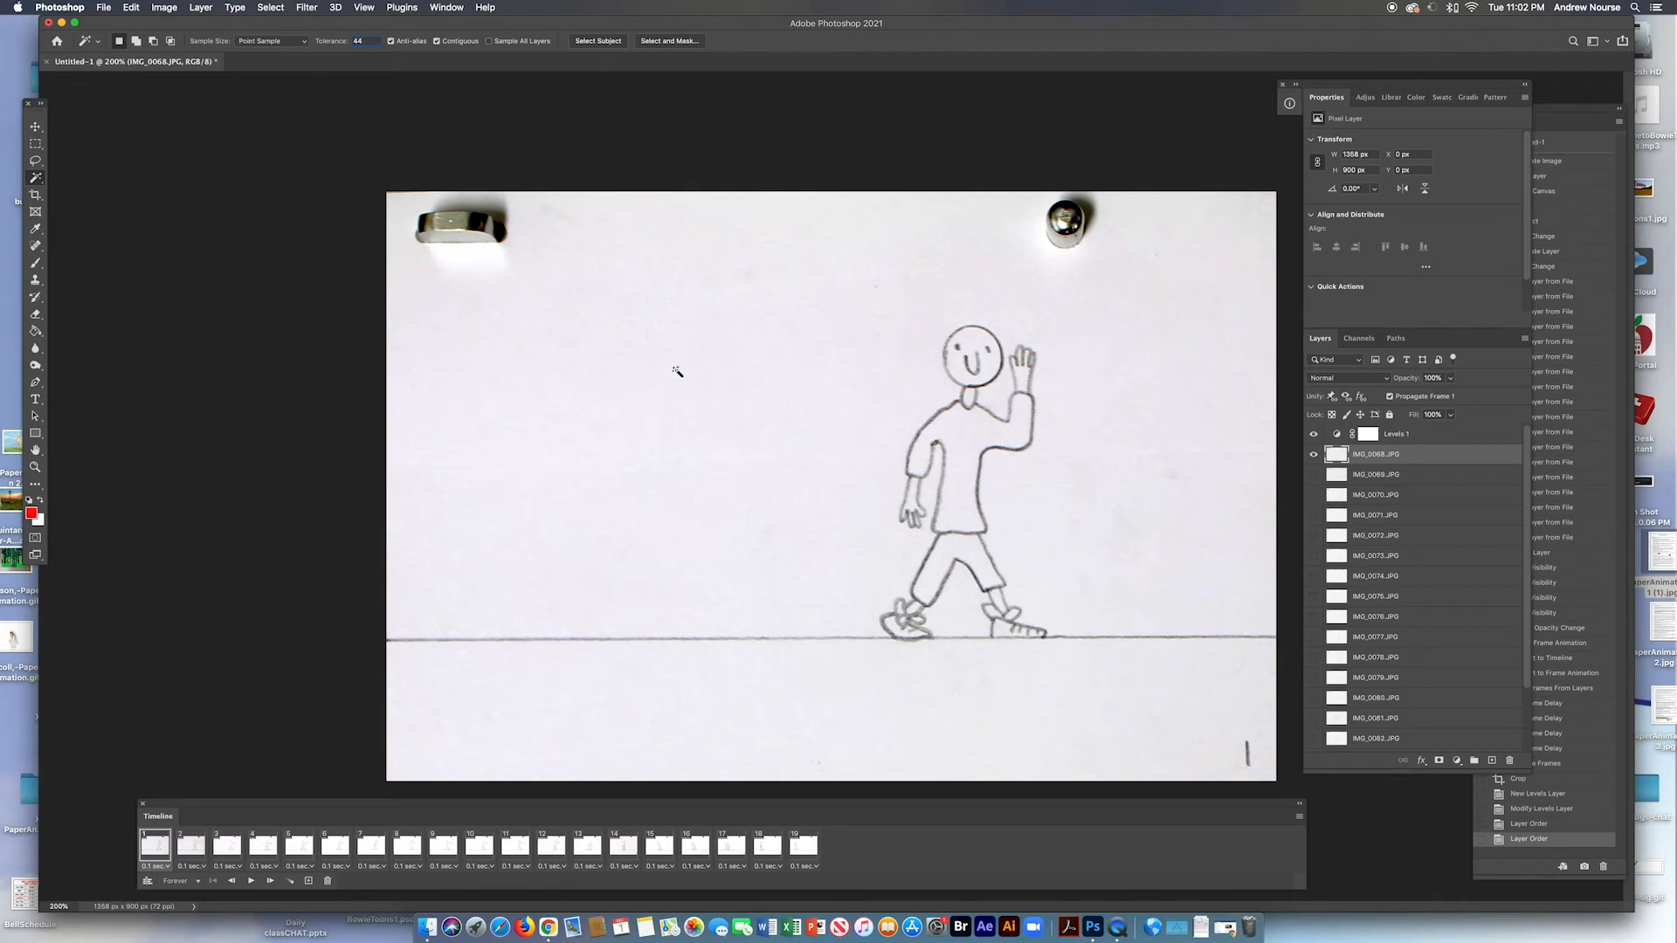
pyautogui.click(683, 380)
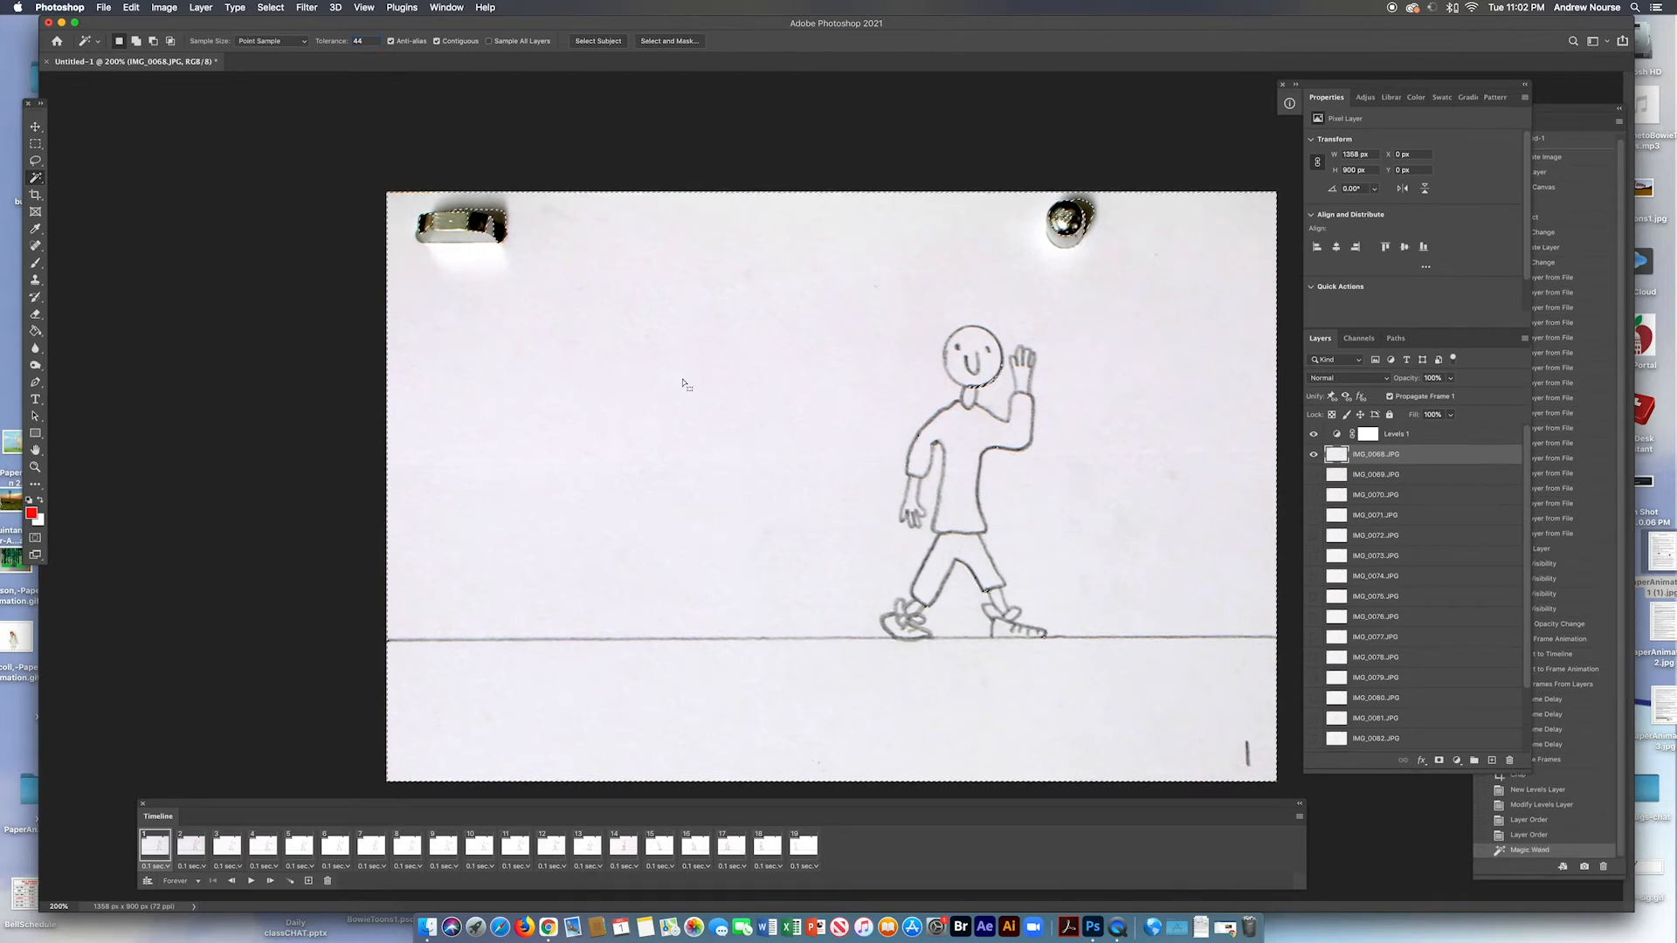
pyautogui.press('Delete')
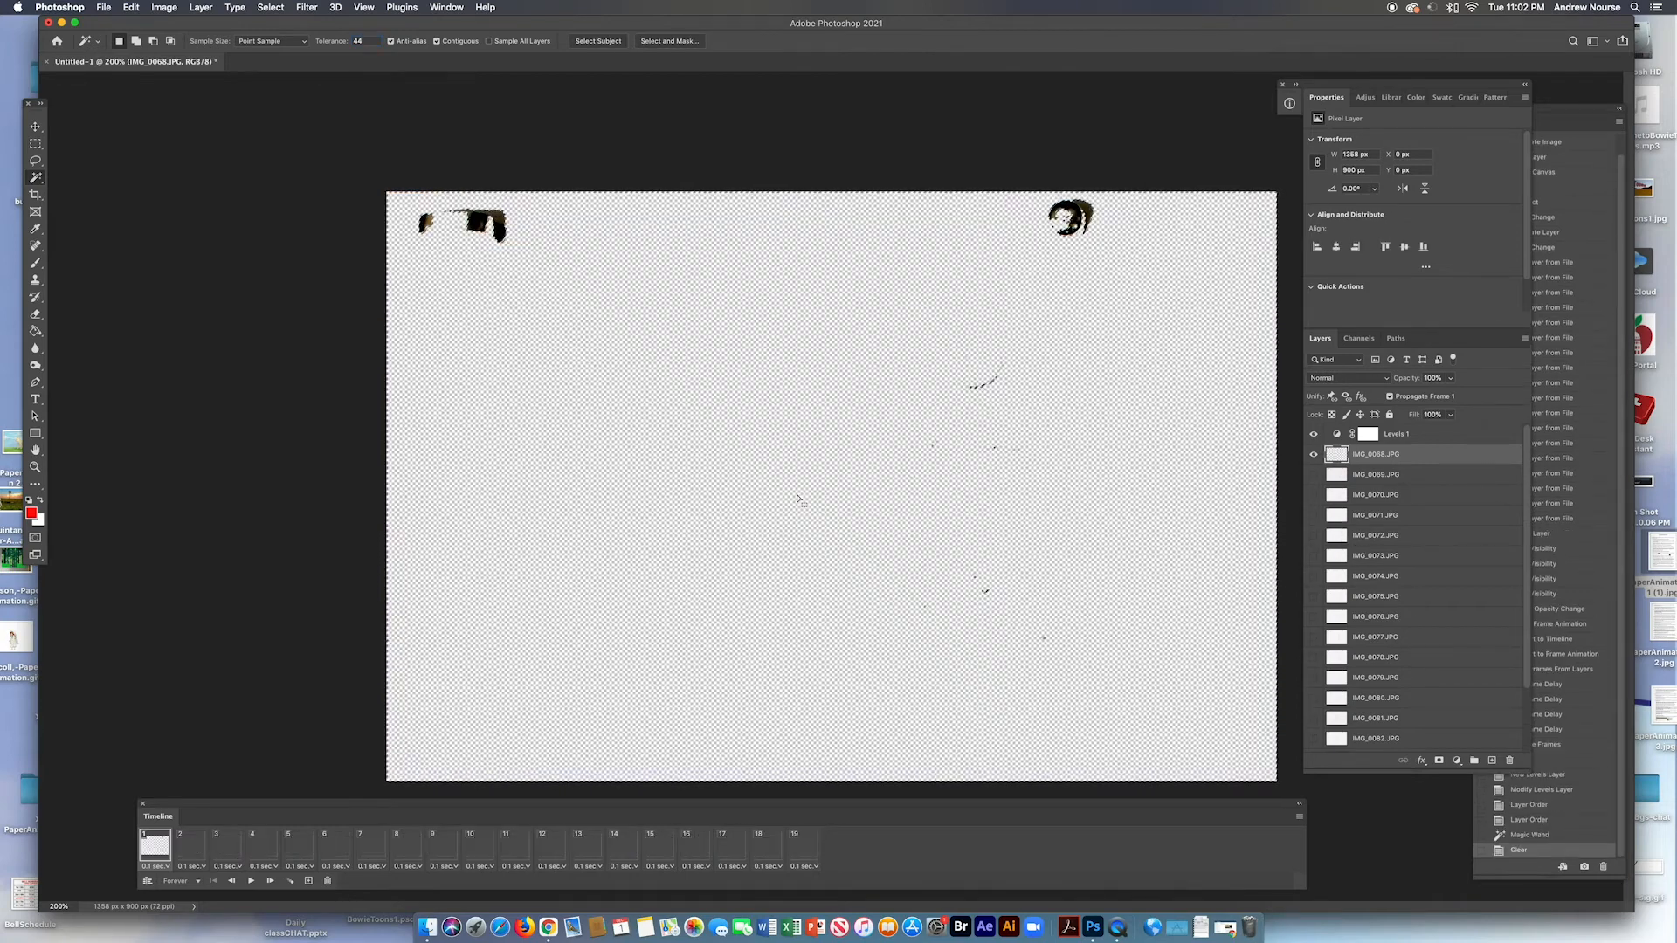
pyautogui.press('super+z')
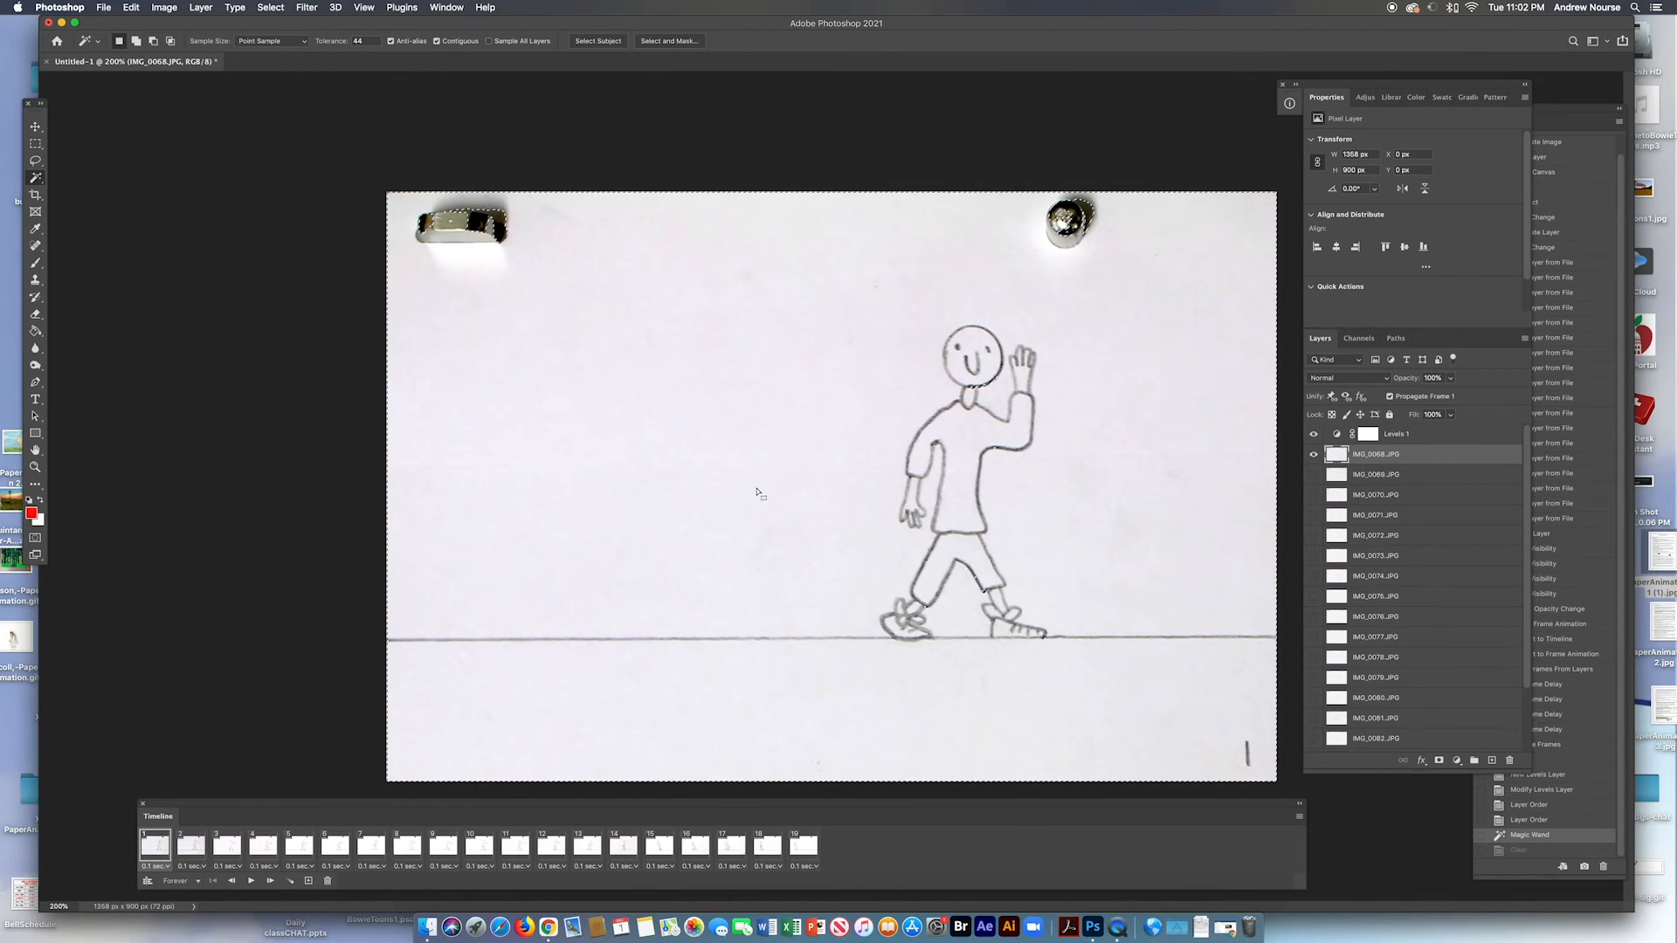
# Replace the selection with a Magic Wand selection at tolerance 12 of the background above the ground line, and delete that area from IMG_0068.JPG
pyautogui.click(357, 42)
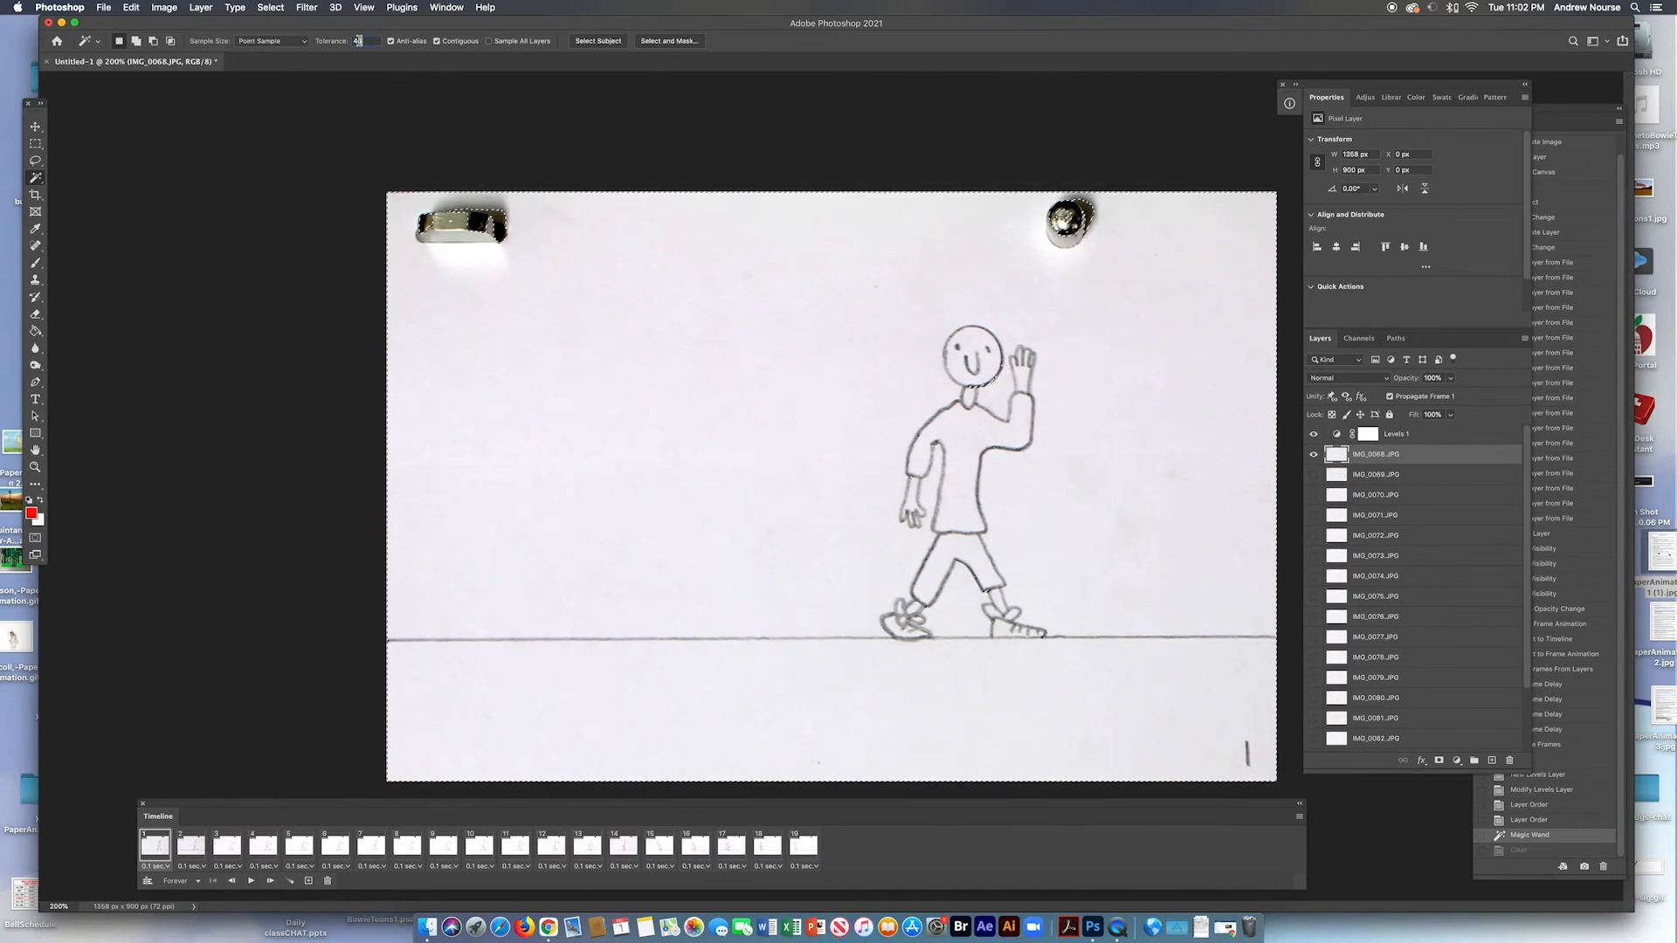
pyautogui.write('12')
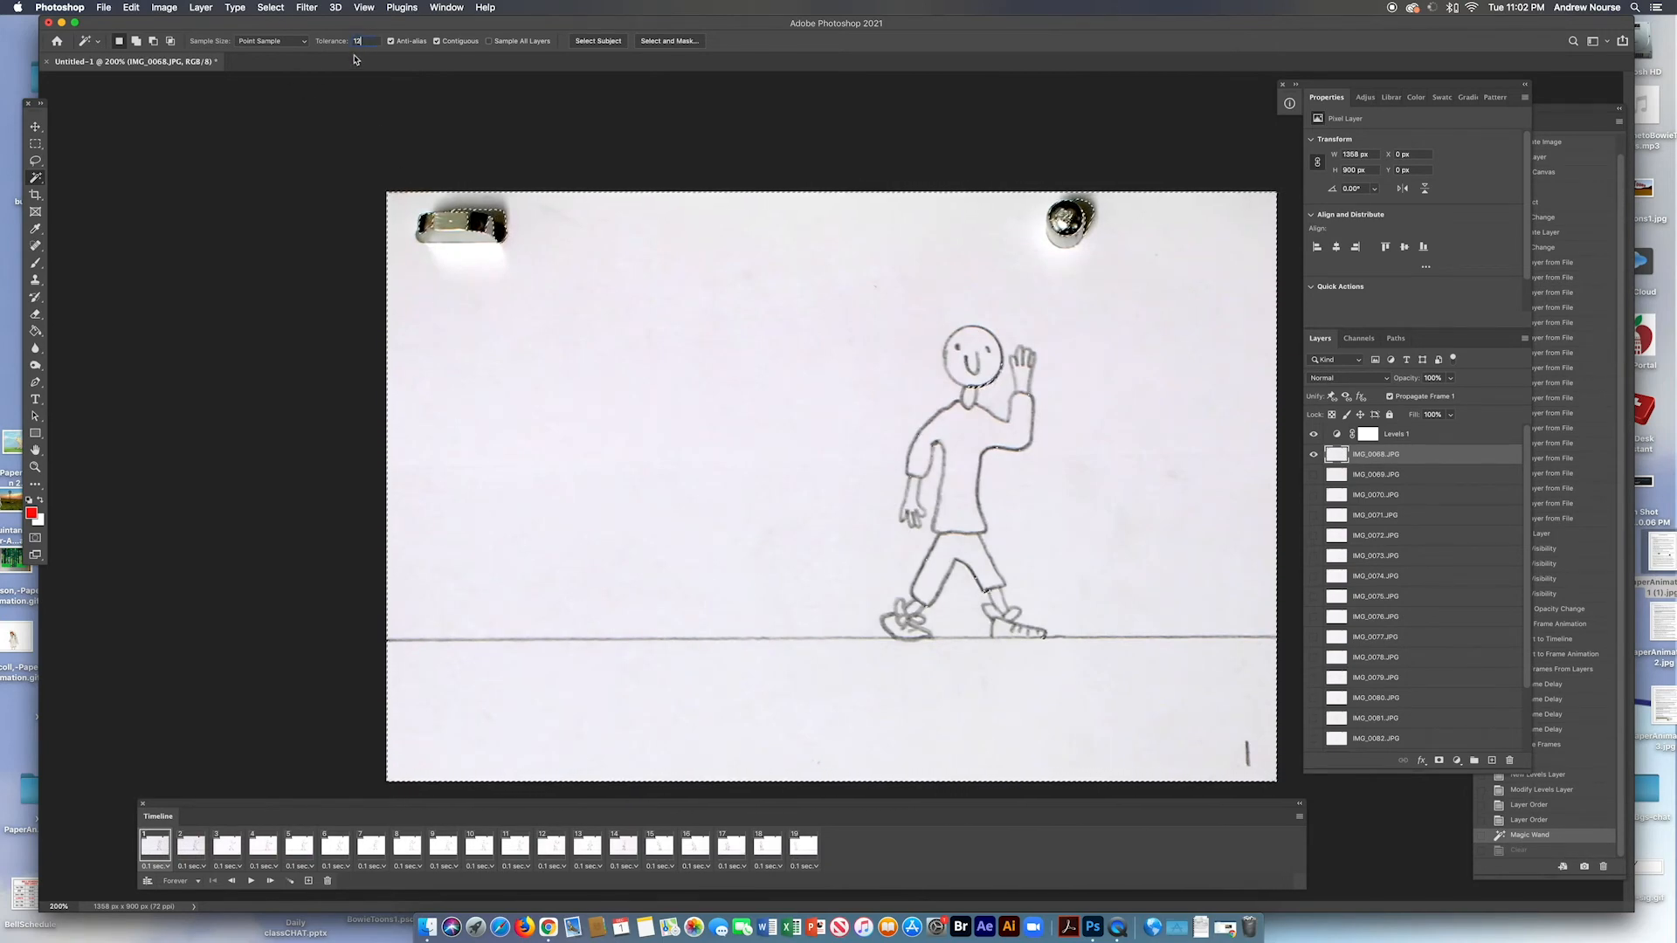
pyautogui.press('super+d')
pyautogui.click(553, 361)
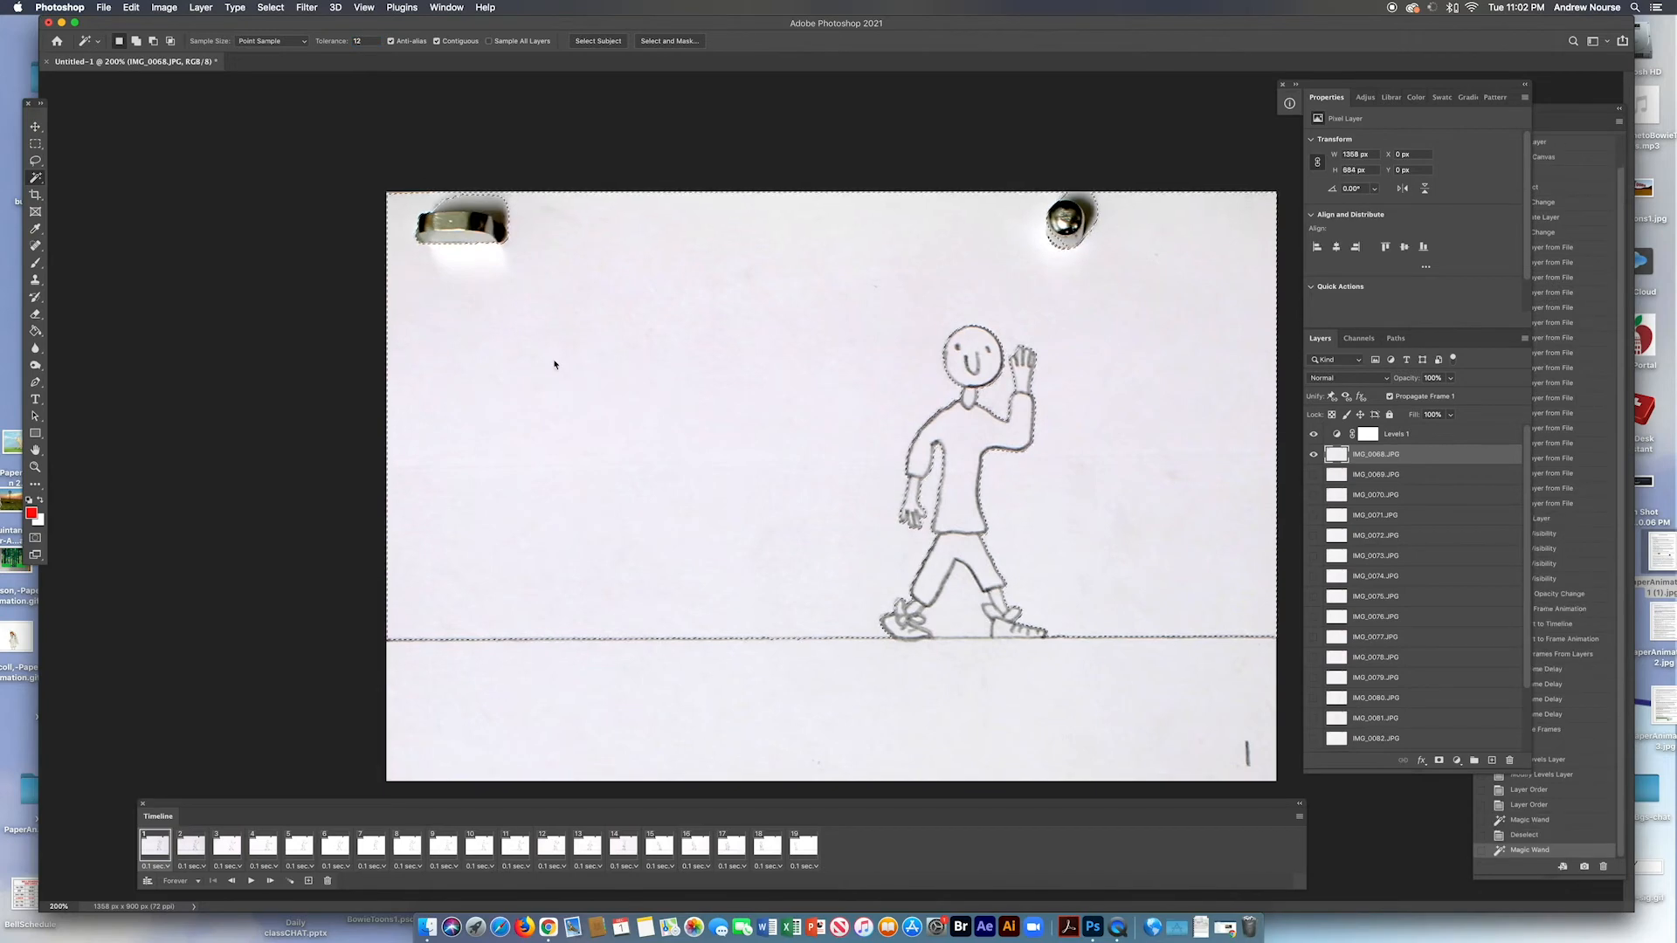
pyautogui.press('Delete')
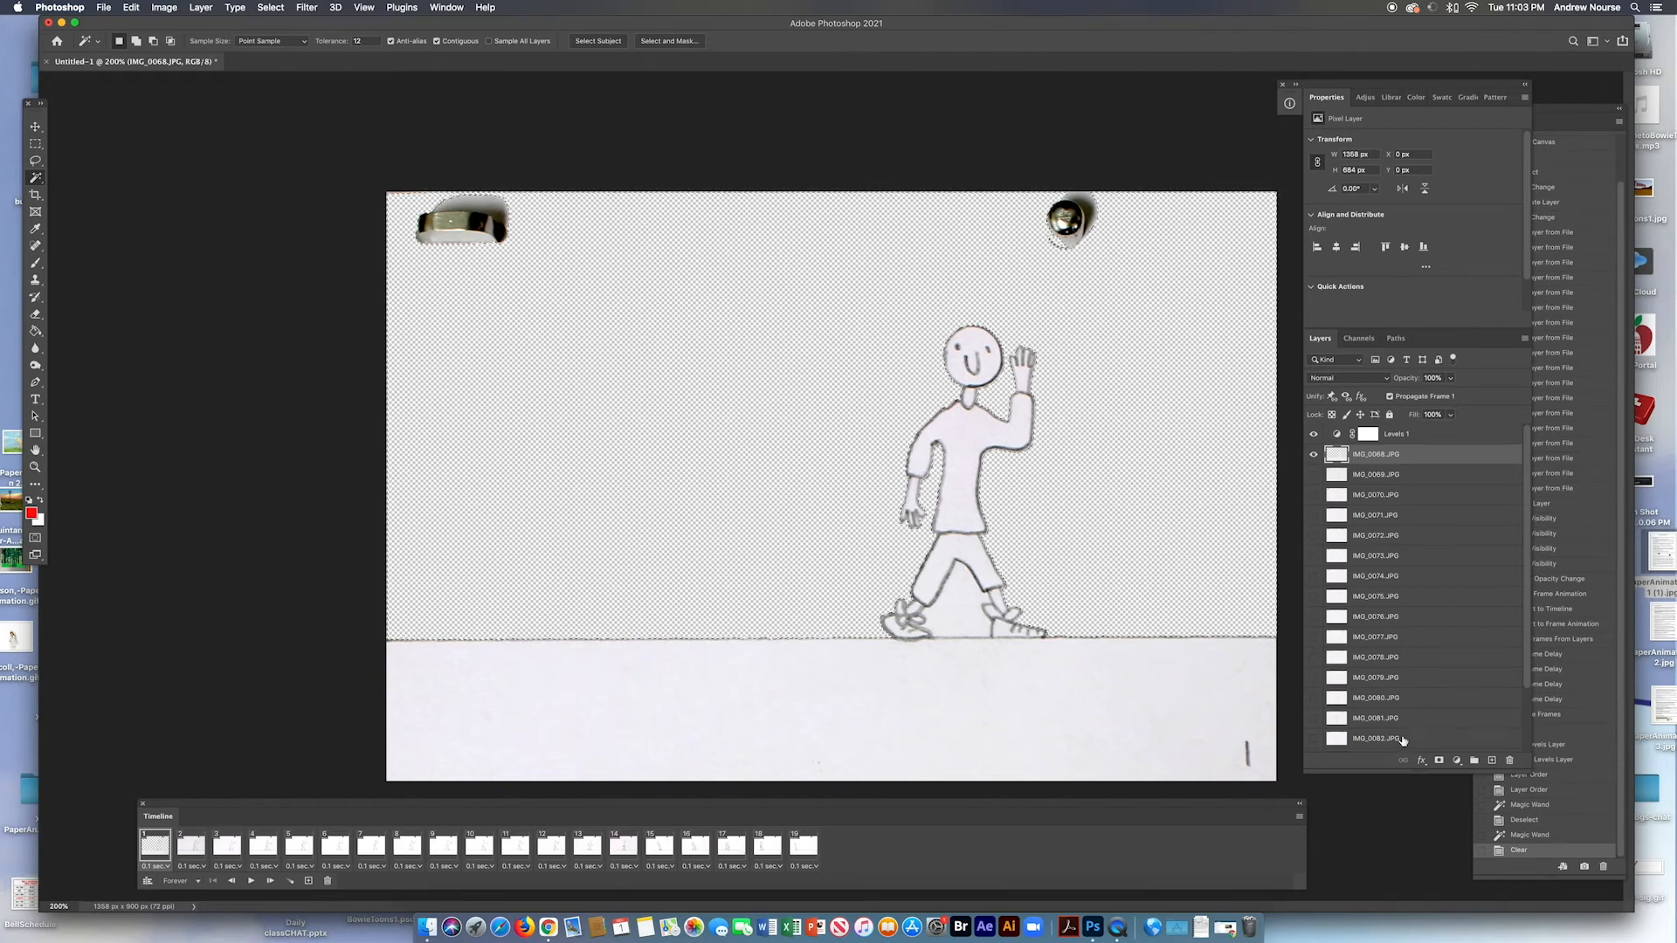
# Add a new empty layer and place it at the bottom of the layer stack, below IMG_0086.JPG
pyautogui.scroll(-3, 1438, 668)
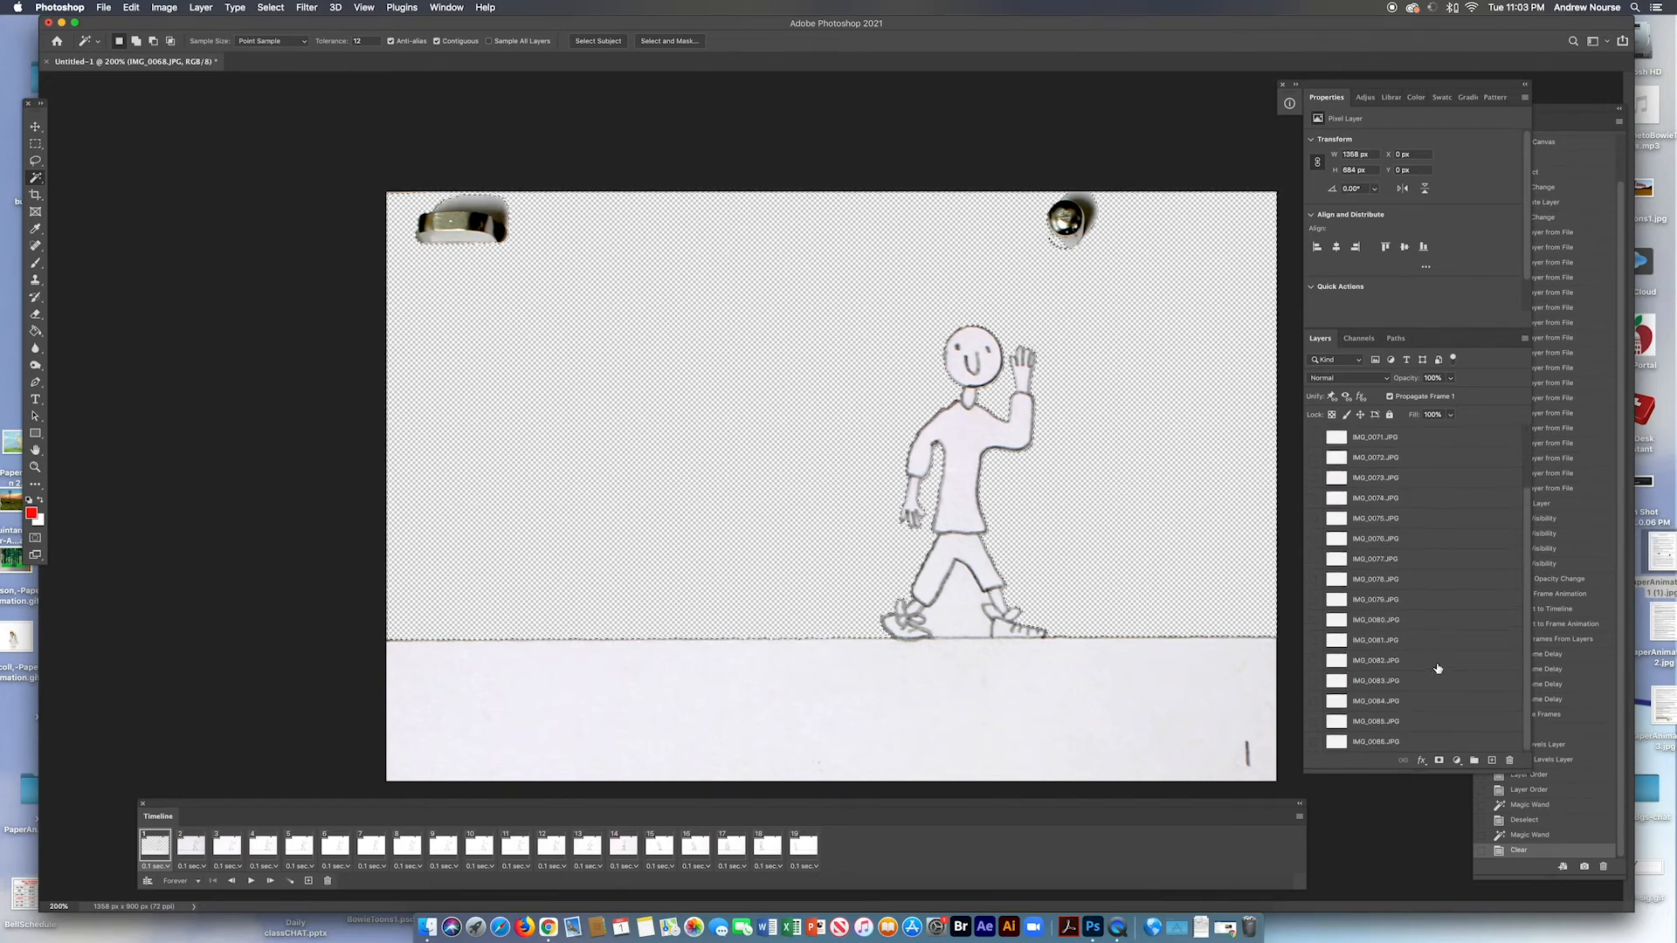
pyautogui.click(1432, 740)
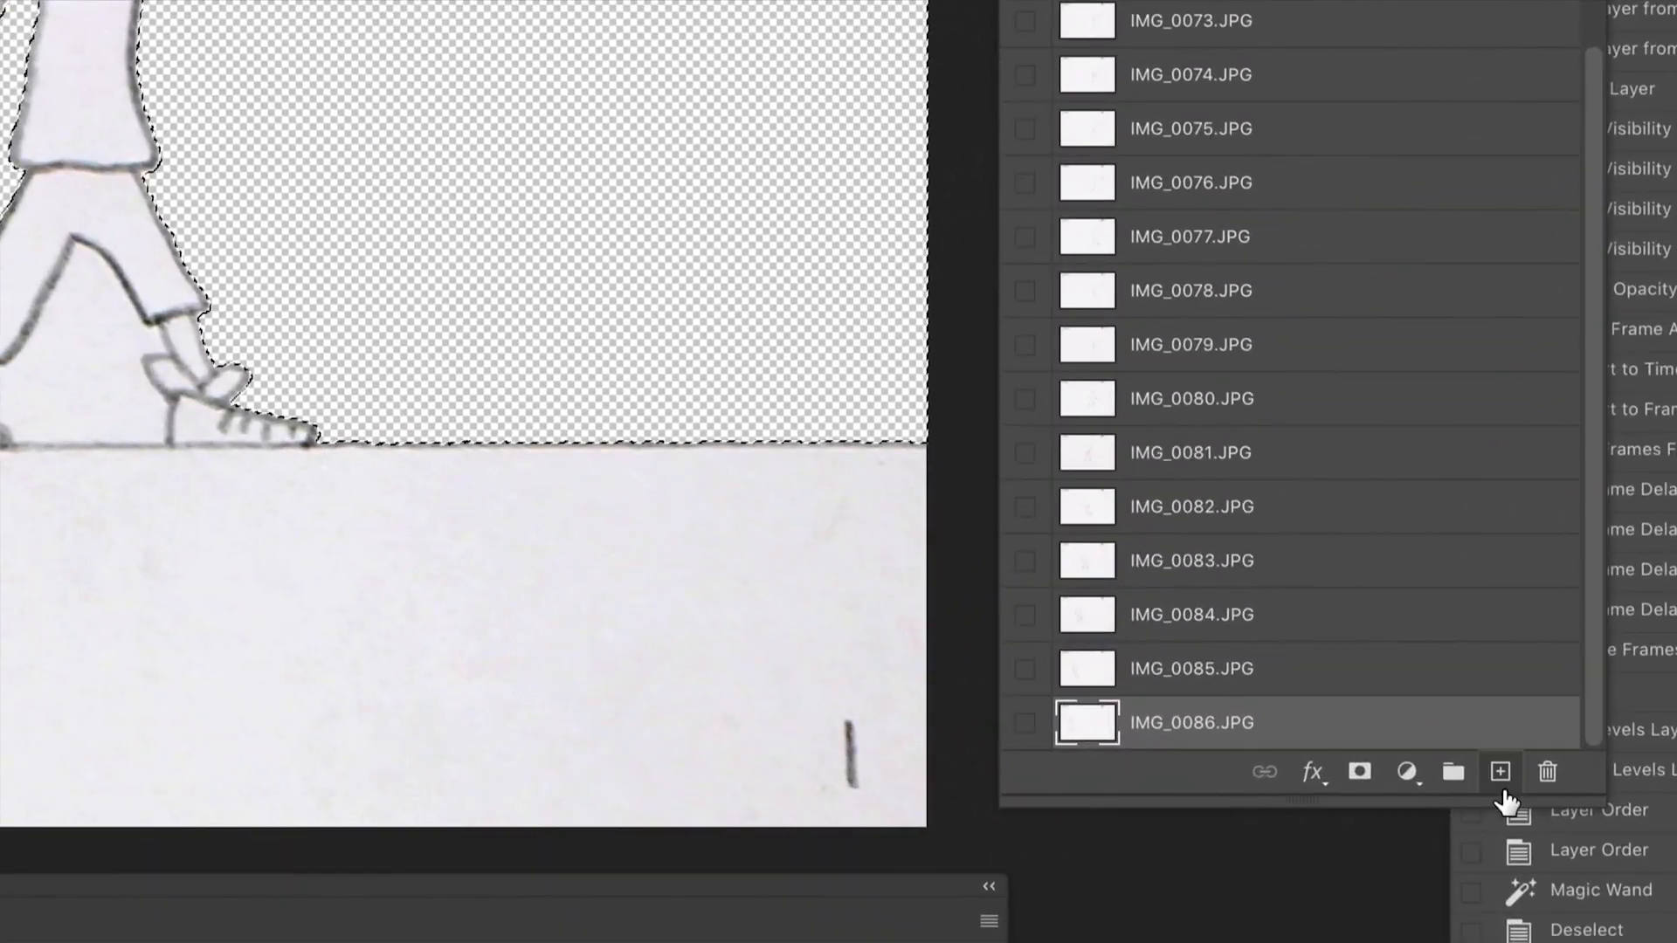
pyautogui.click(1497, 768)
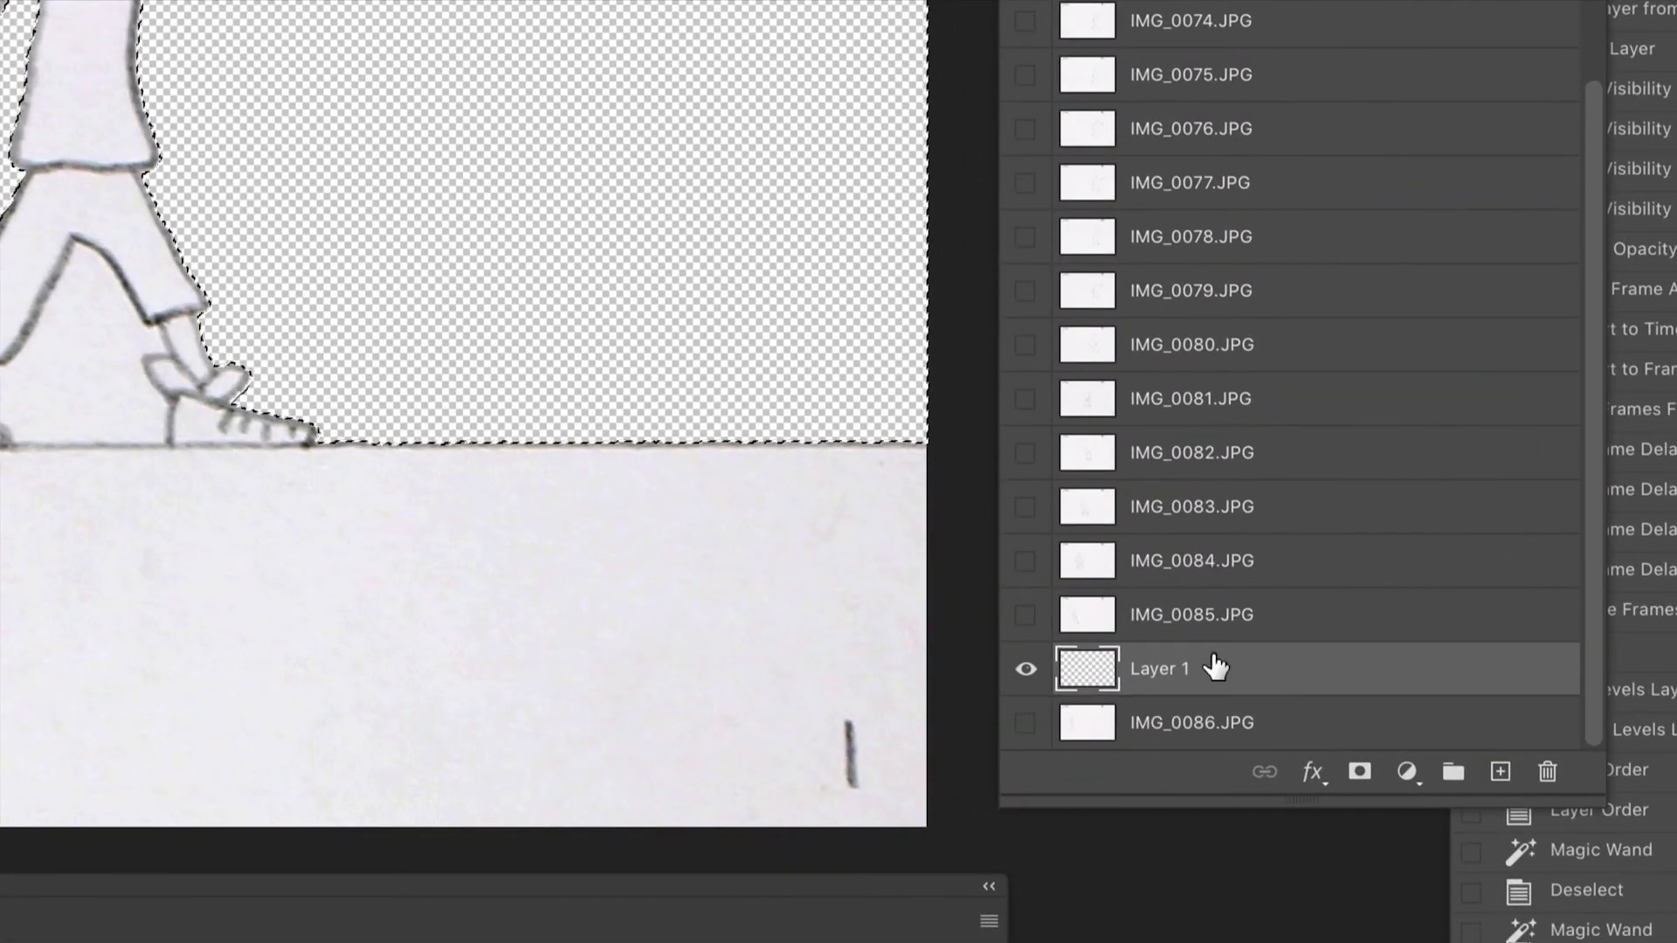
pyautogui.moveTo(1195, 673); pyautogui.dragTo(1183, 747)
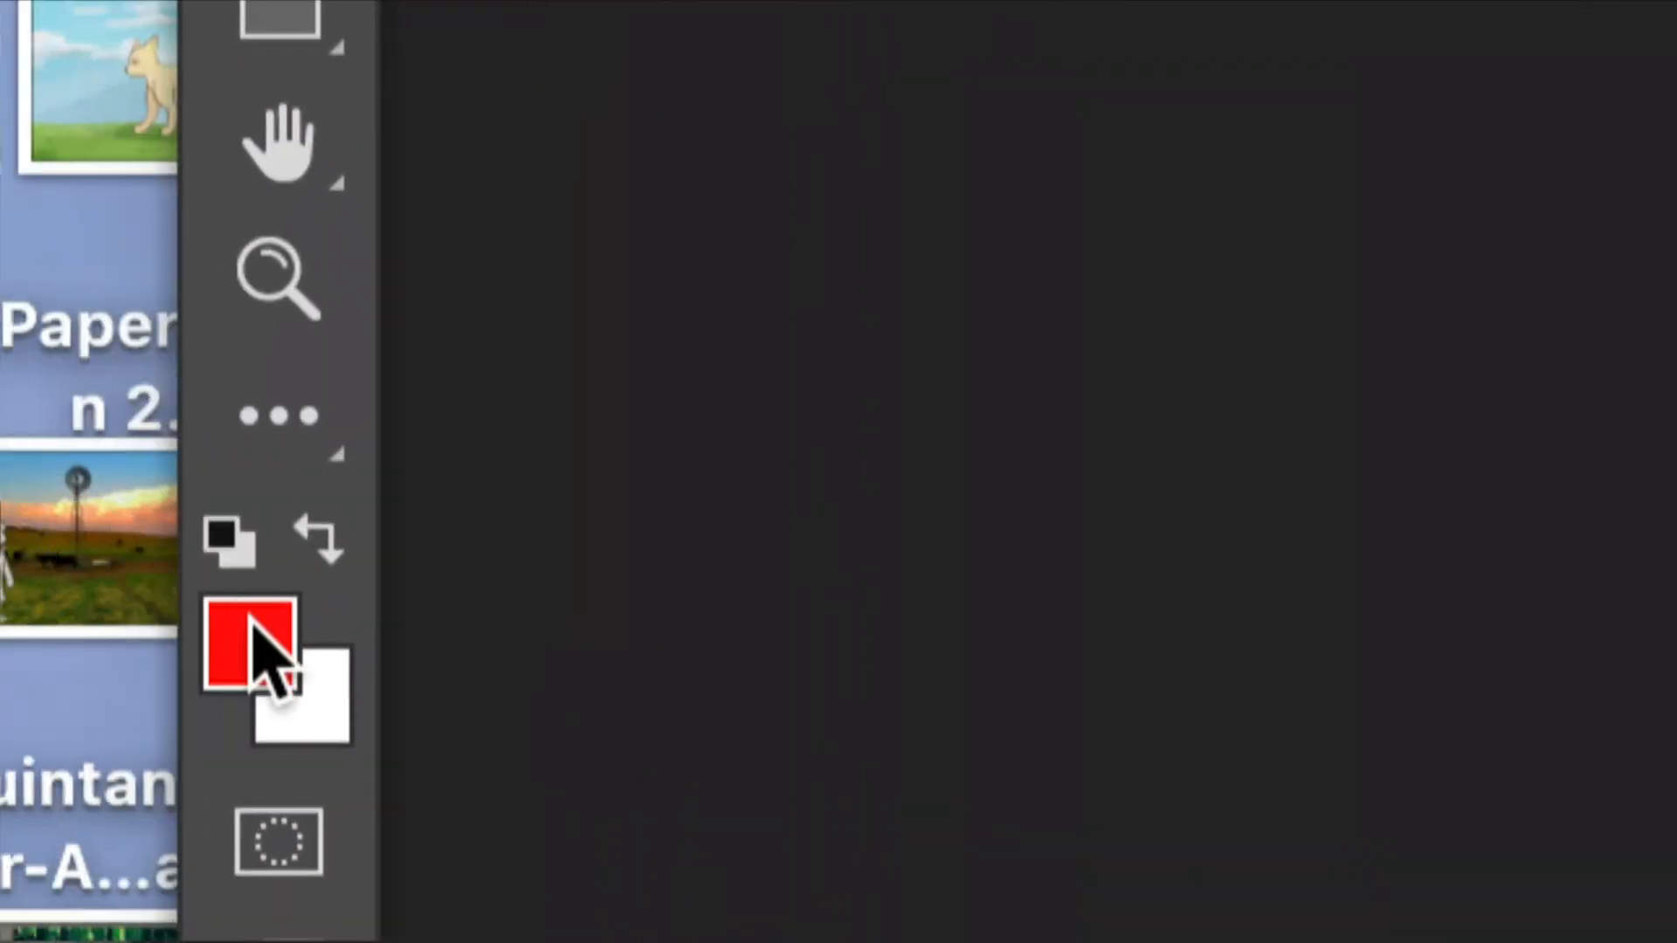
# Reset the colours to default black and white, try a Paint Bucket fill of the selected area on Layer 1, and undo the fill
pyautogui.click(228, 539)
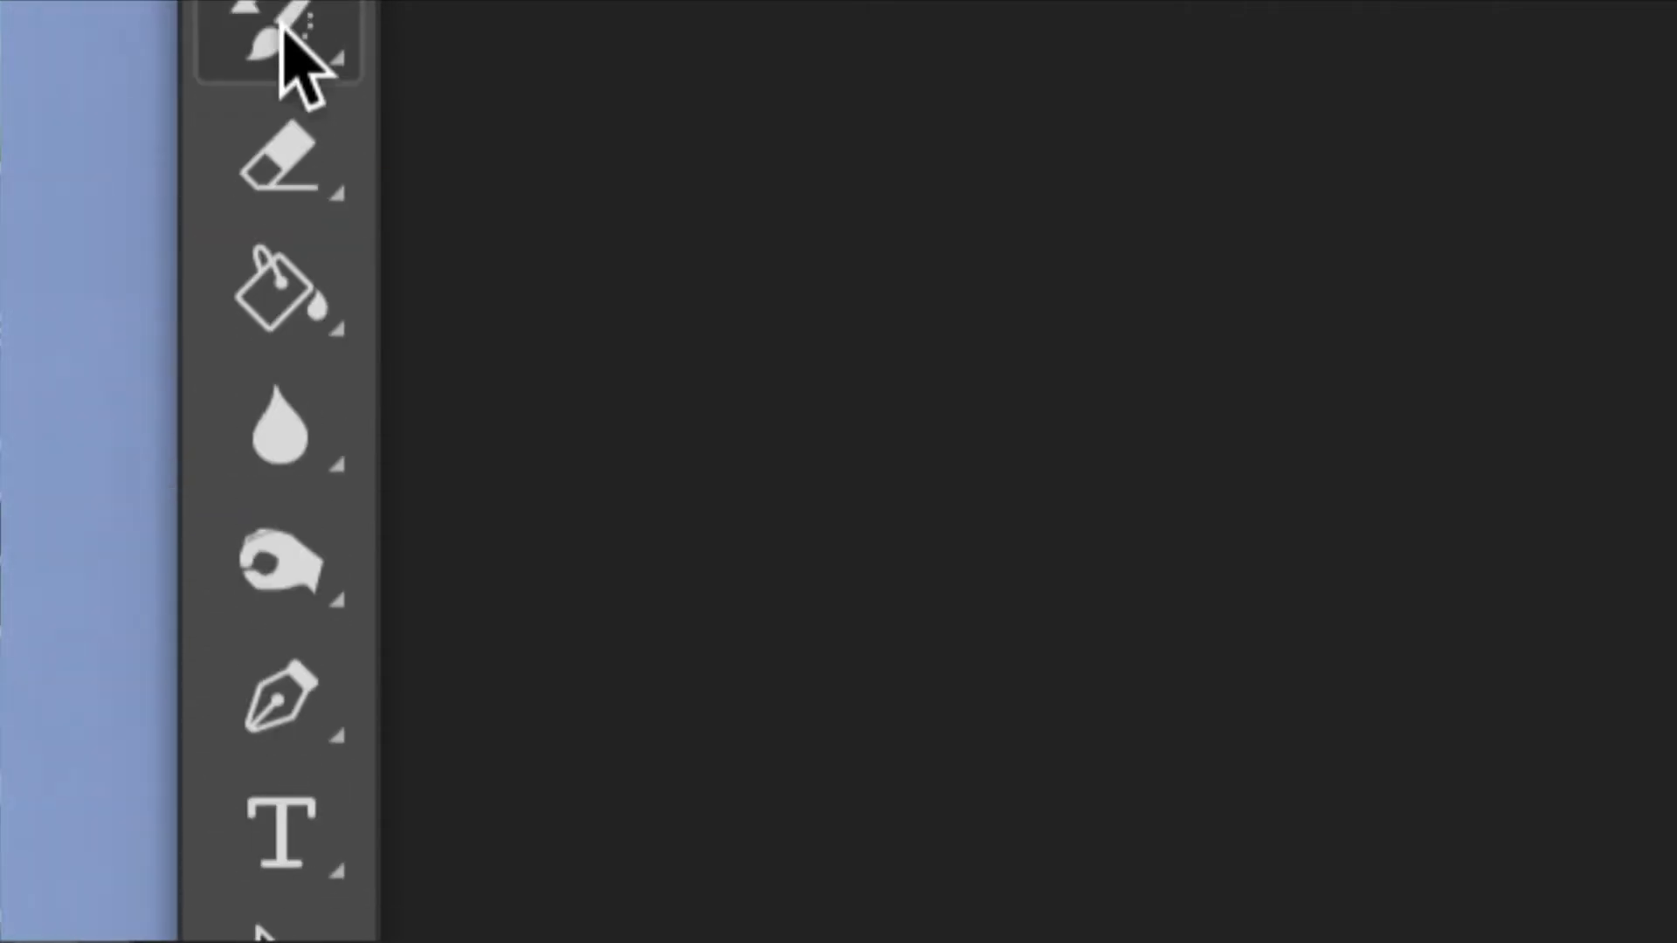
pyautogui.click(292, 300)
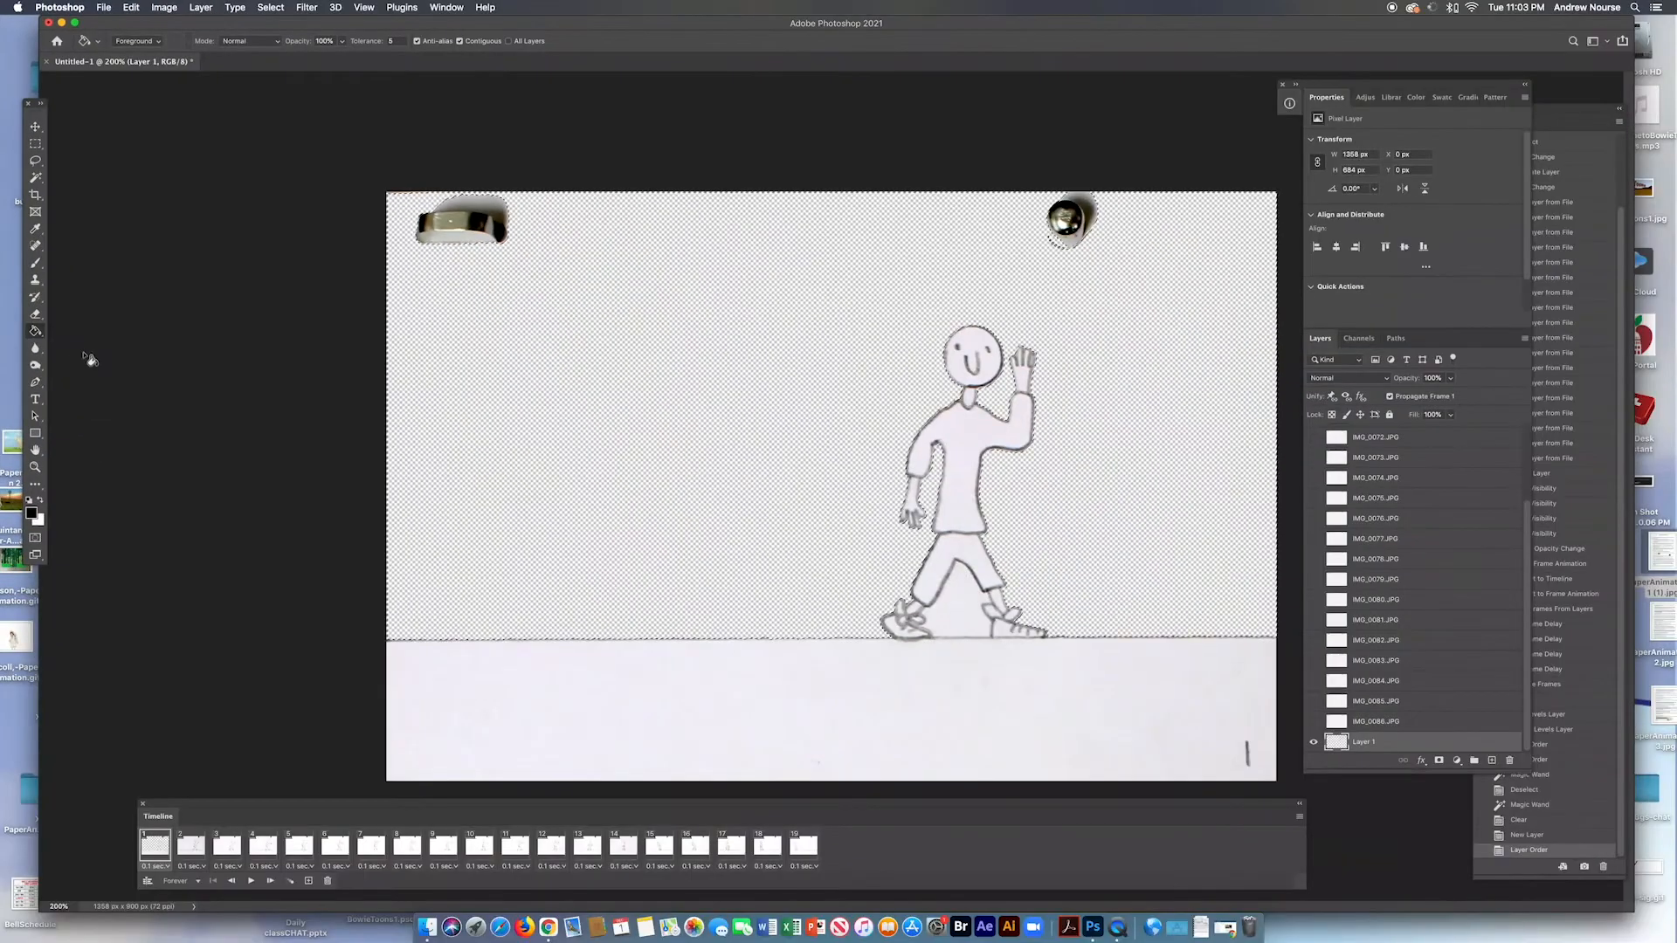
pyautogui.click(592, 429)
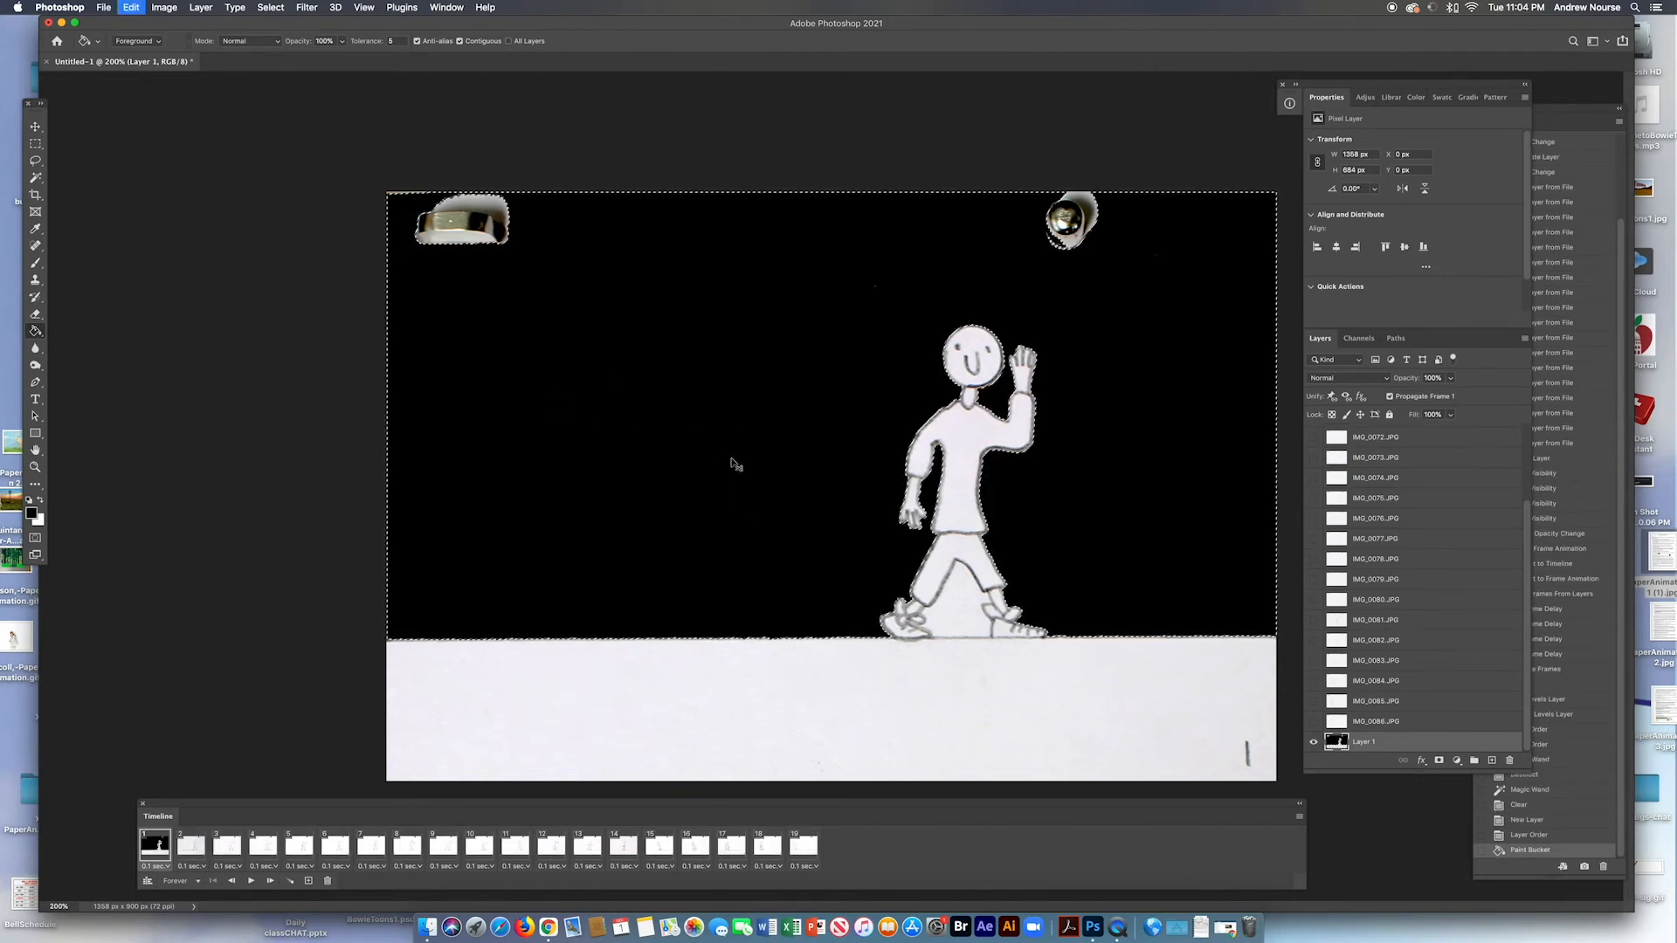
pyautogui.press('super+z')
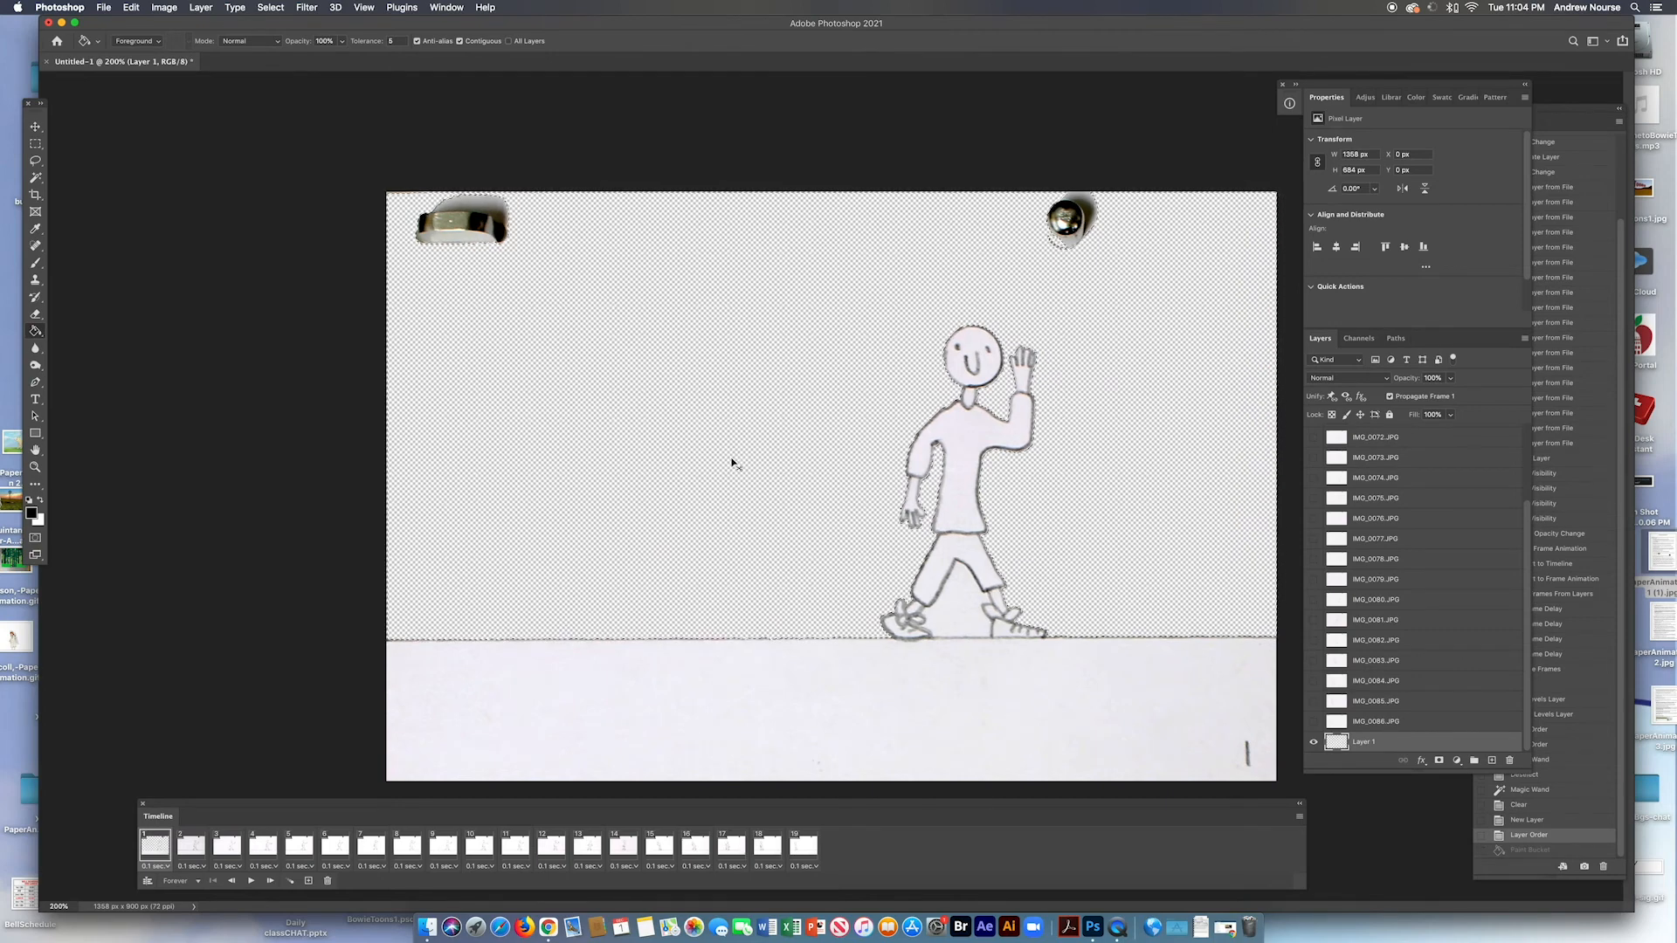
# Select the whole canvas and fill Layer 1 with black using the Paint Bucket
pyautogui.press('super+a')
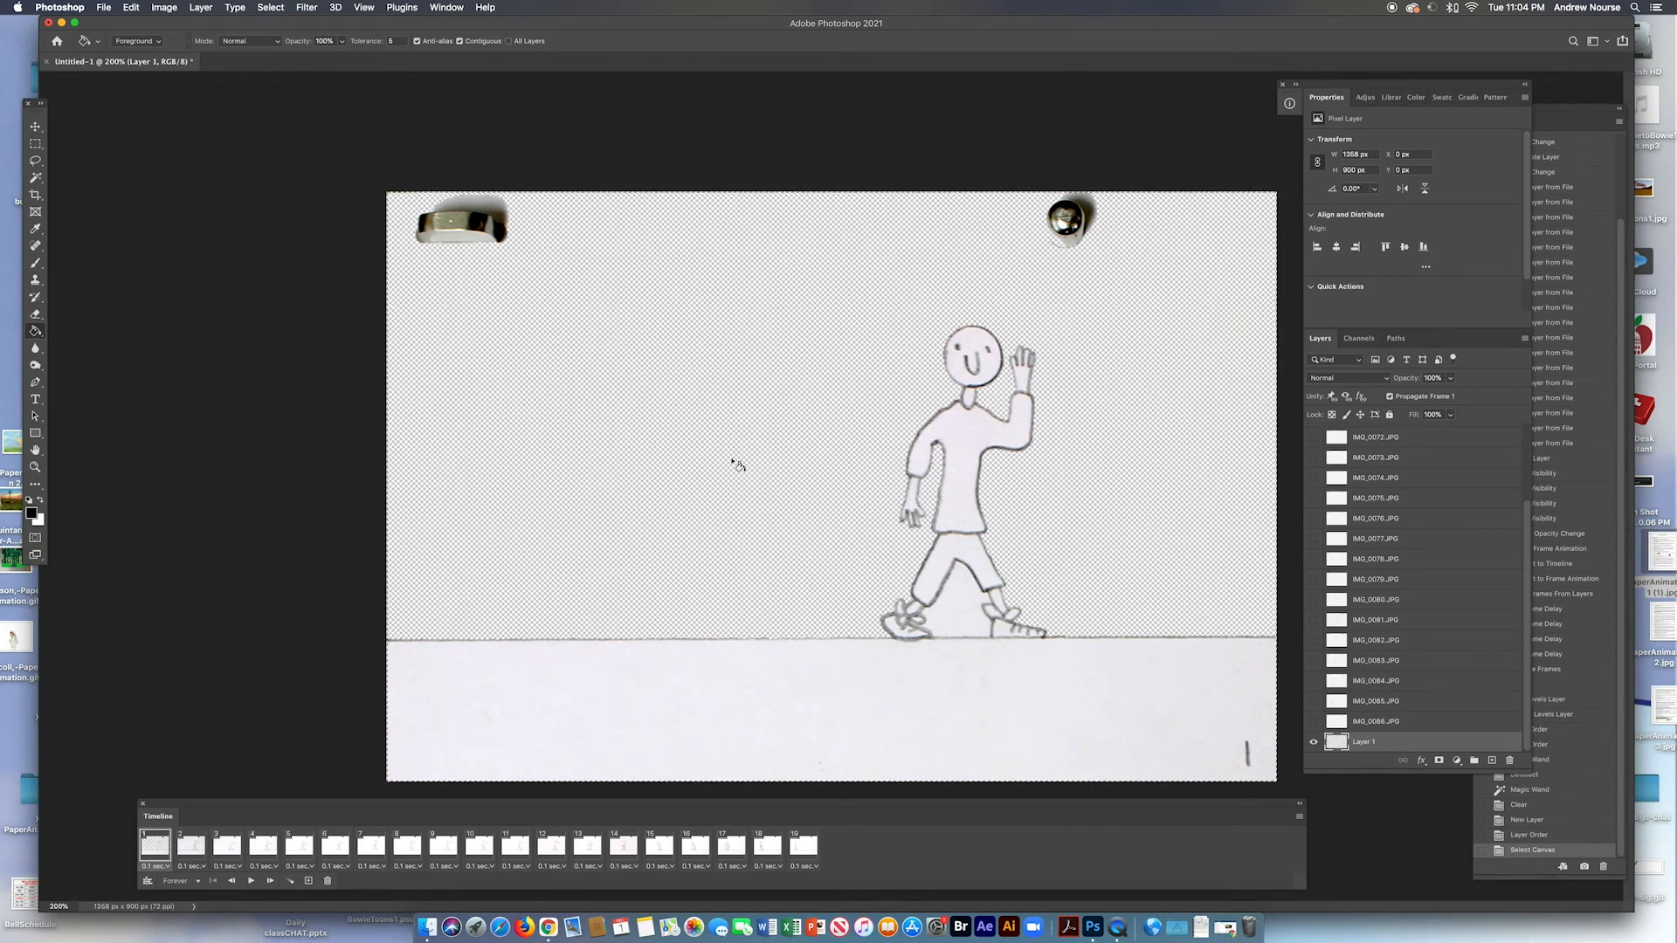
pyautogui.click(270, 7)
pyautogui.click(718, 449)
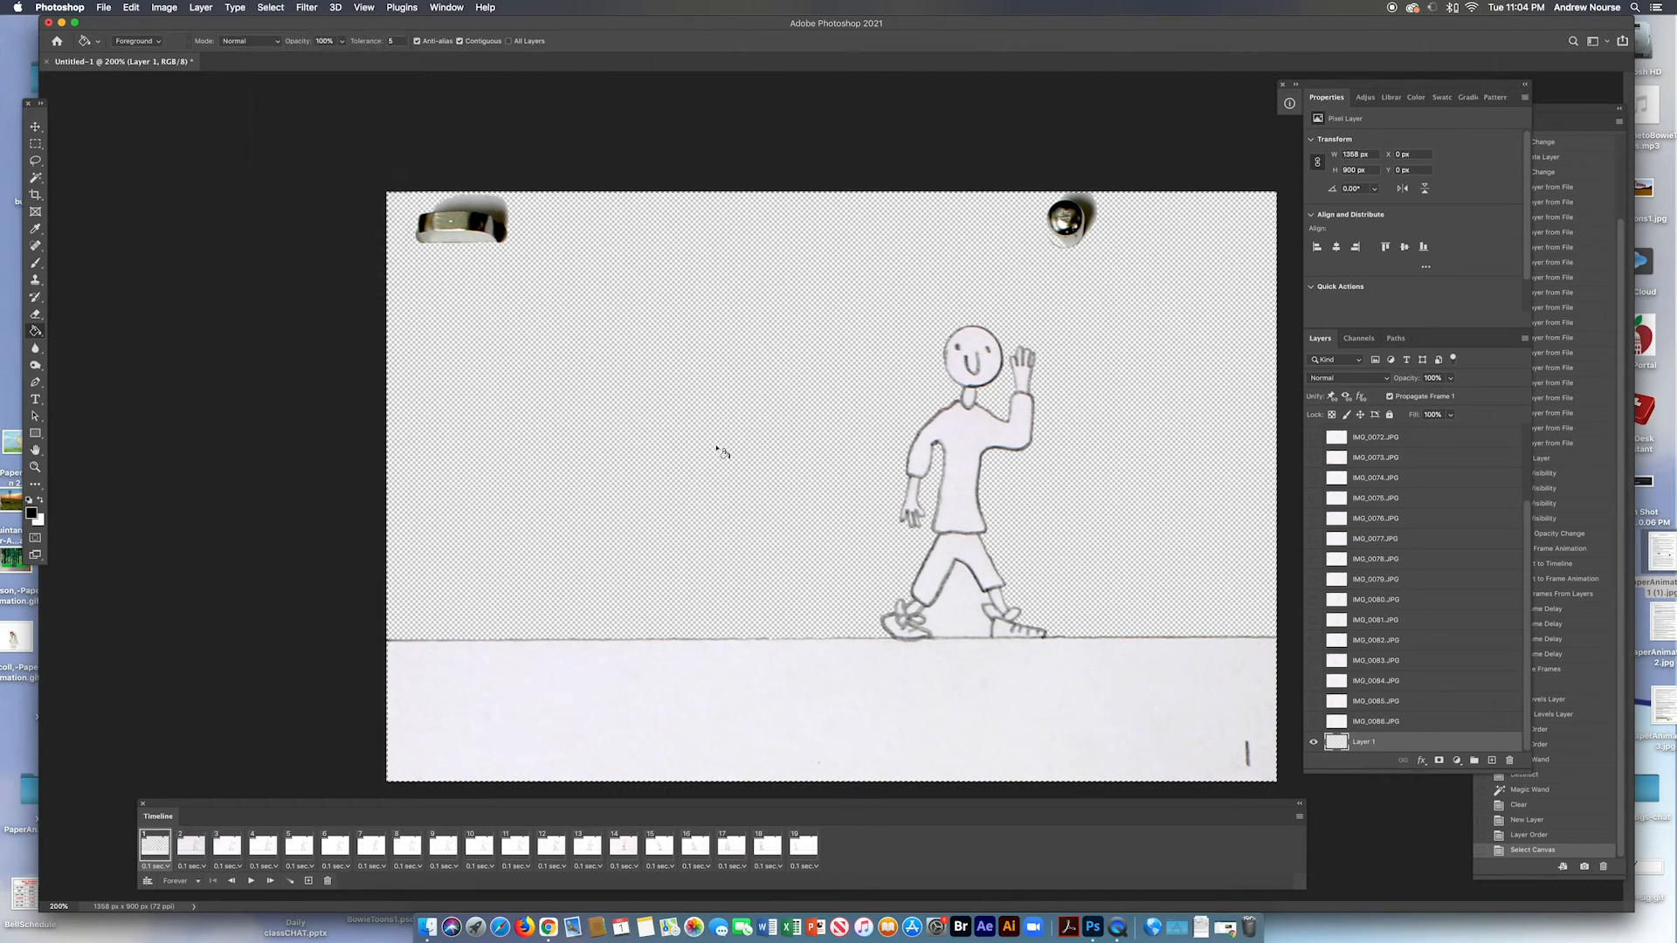
pyautogui.click(716, 450)
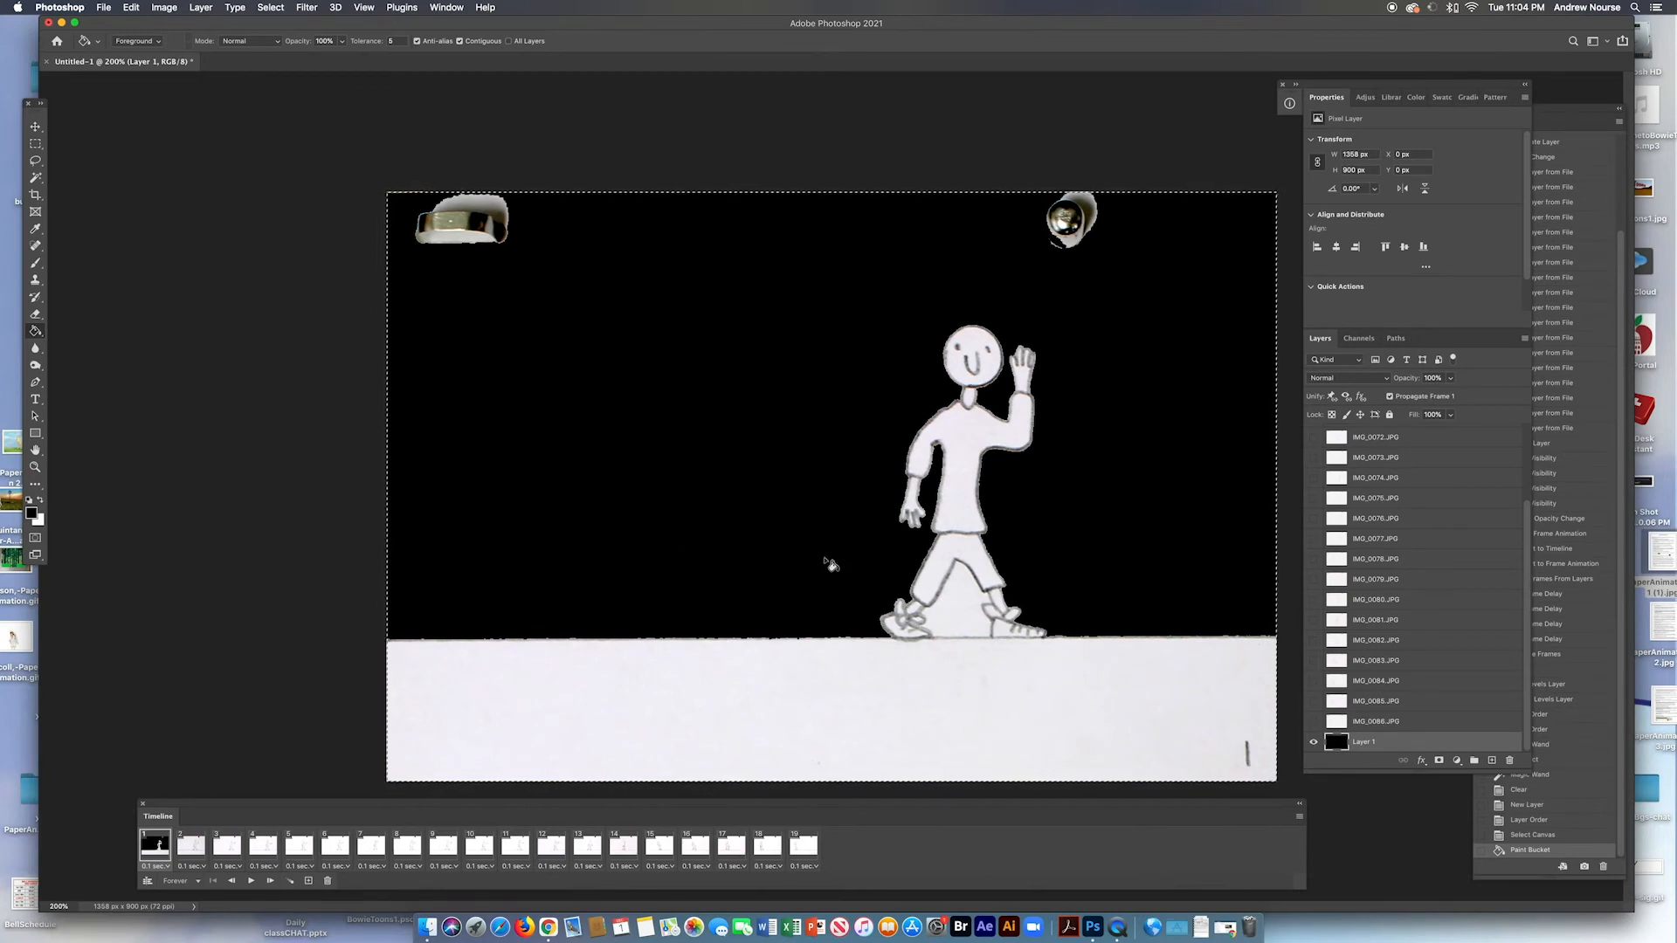
# Delete the paper between the figure's legs and below the ground line from layer IMG_0068.JPG using Magic Wand selections
pyautogui.scroll(3, 1389, 616)
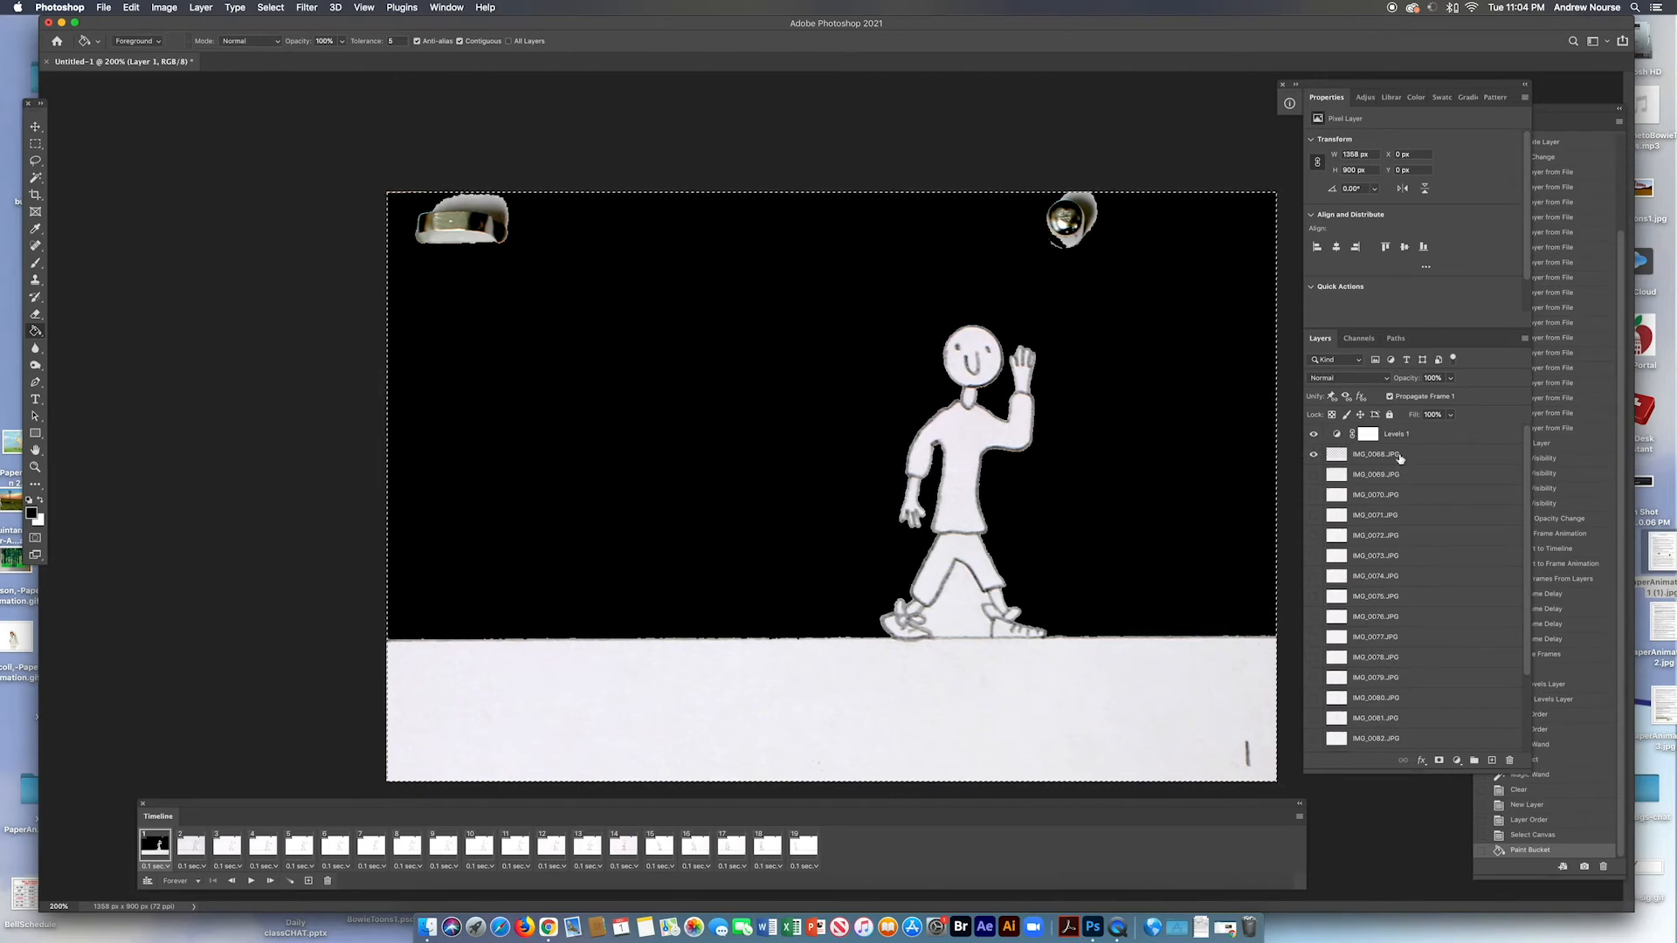
pyautogui.click(1399, 456)
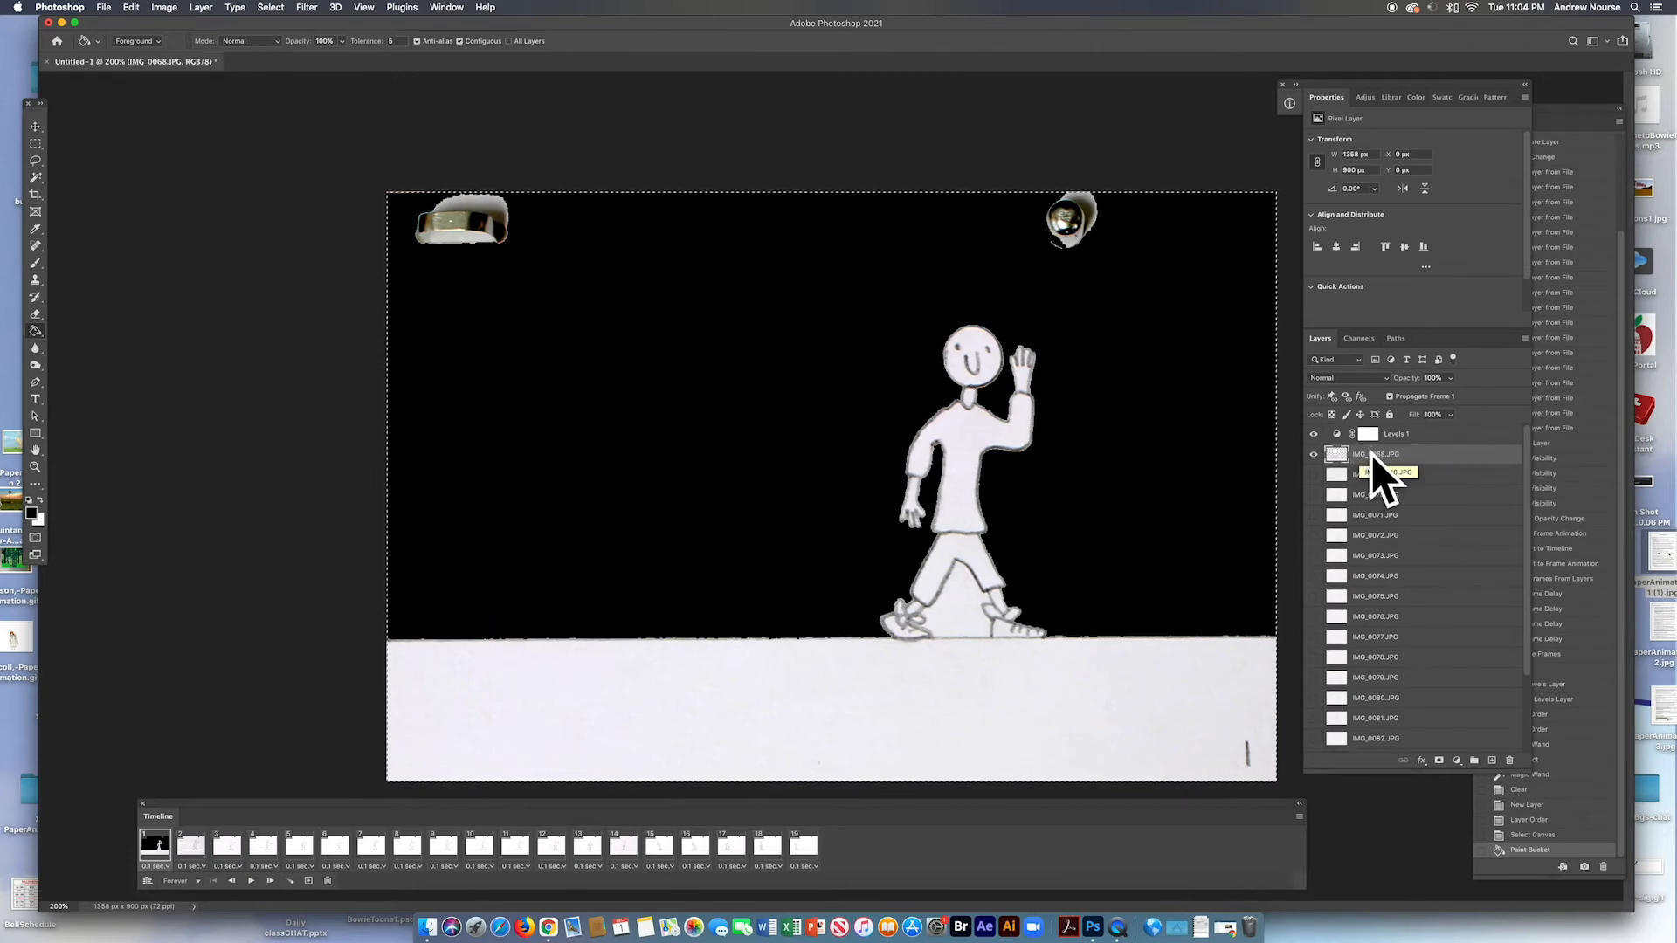
pyautogui.click(35, 177)
pyautogui.press('super+d')
pyautogui.click(959, 614)
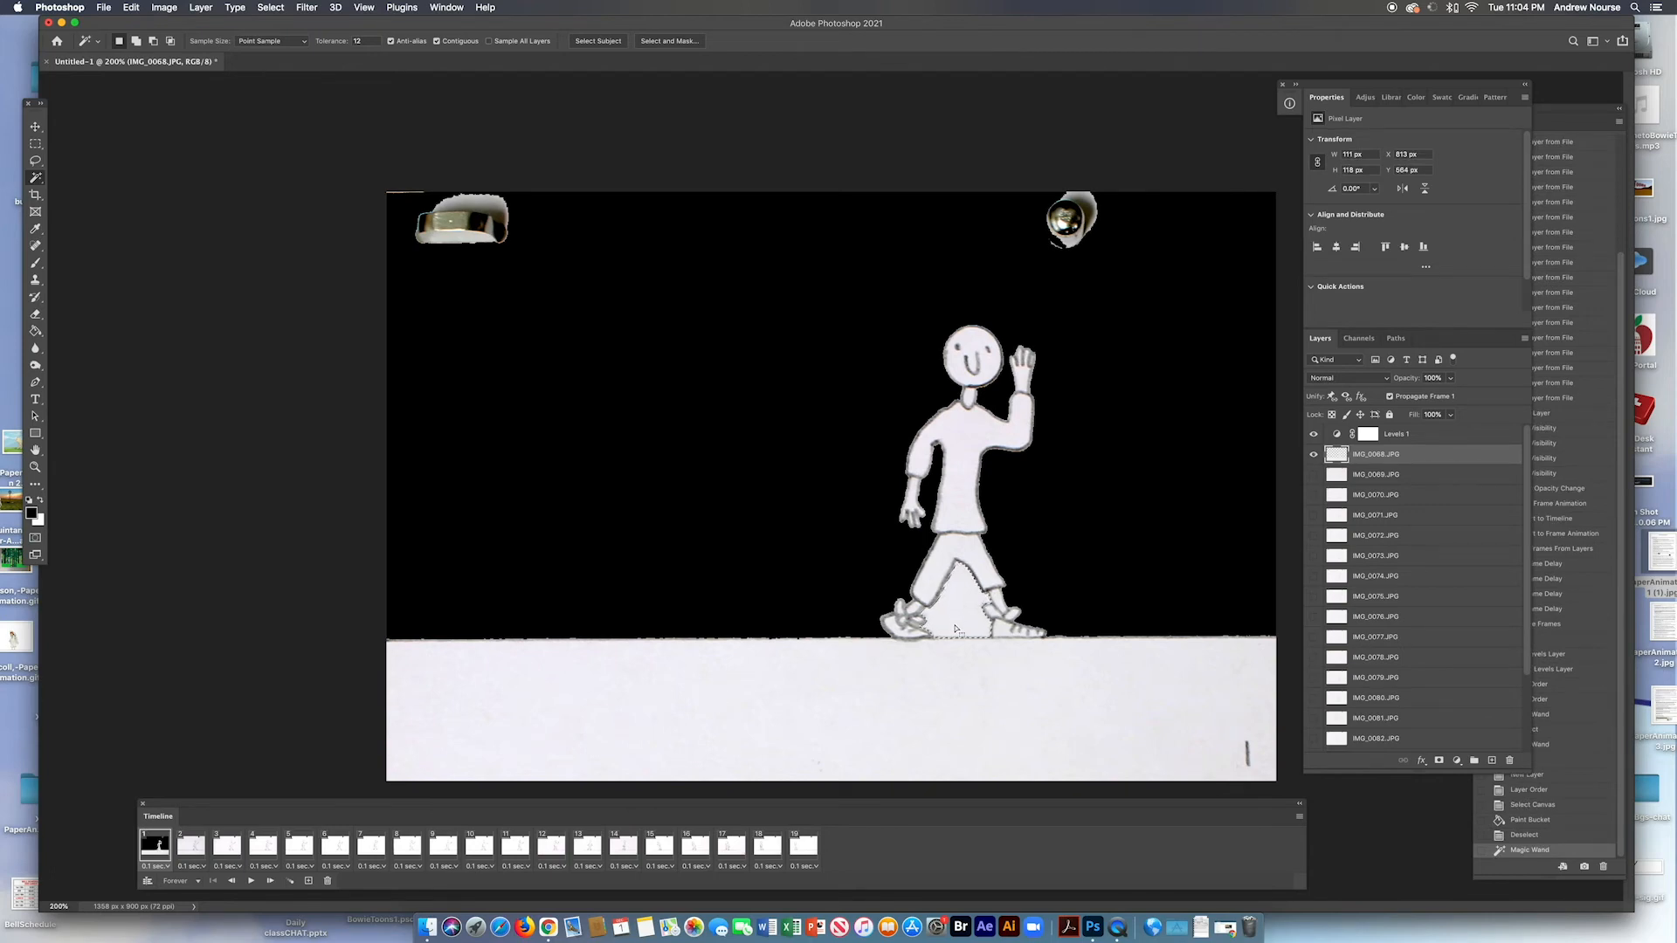
pyautogui.press('Delete')
pyautogui.click(926, 694)
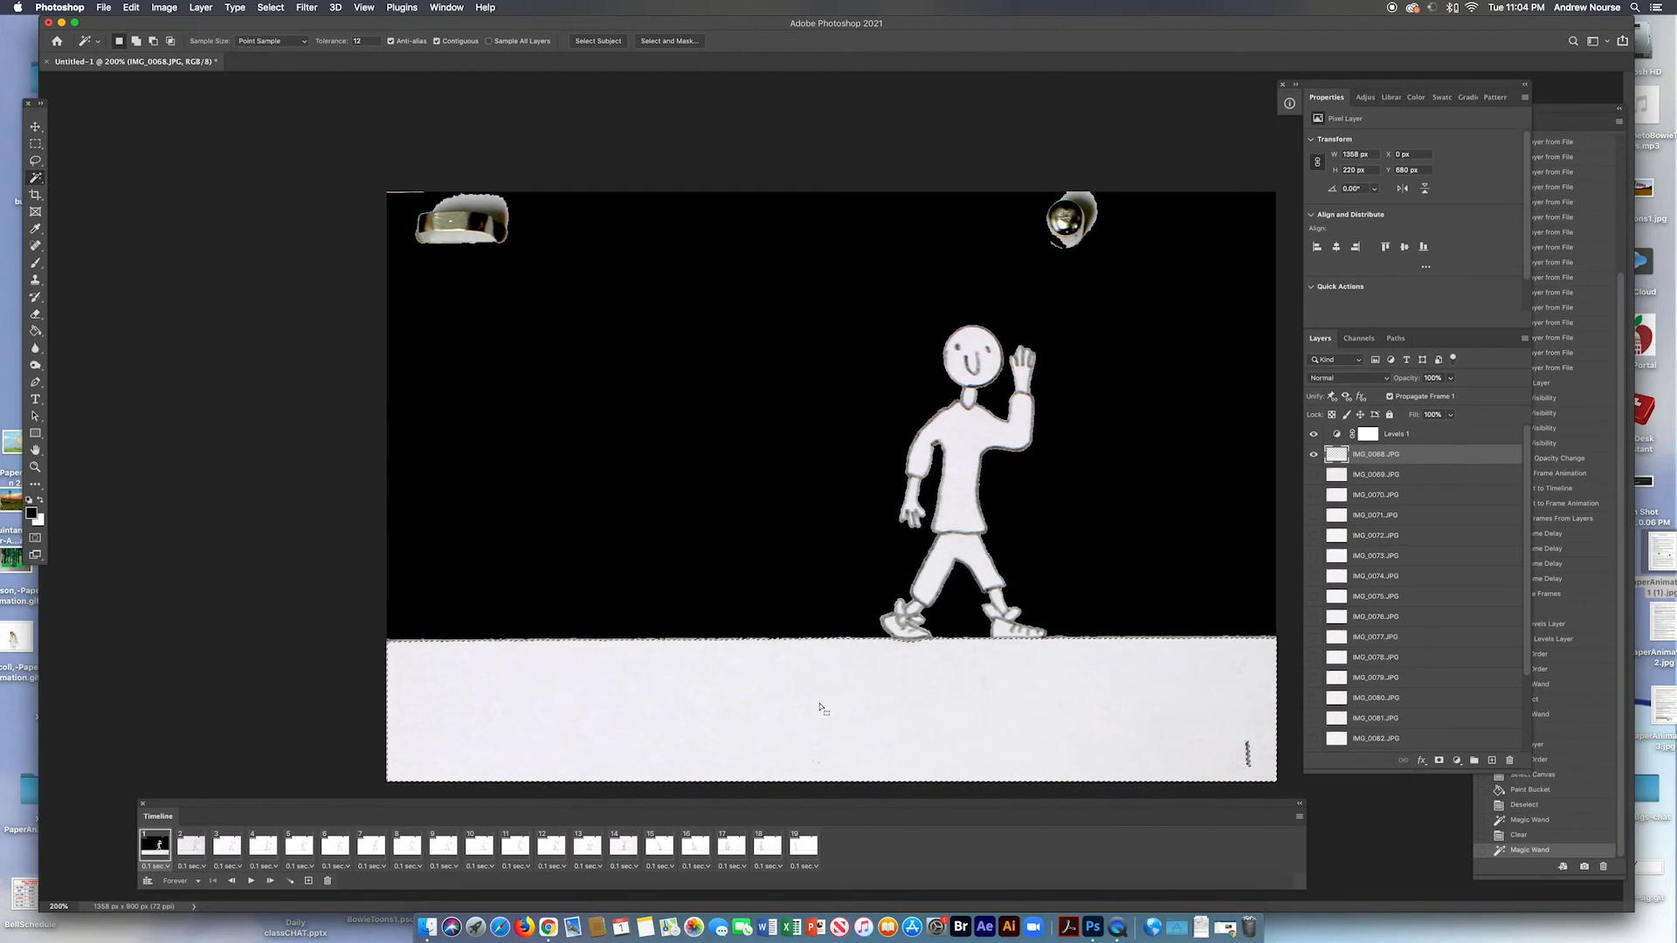
pyautogui.press('Delete')
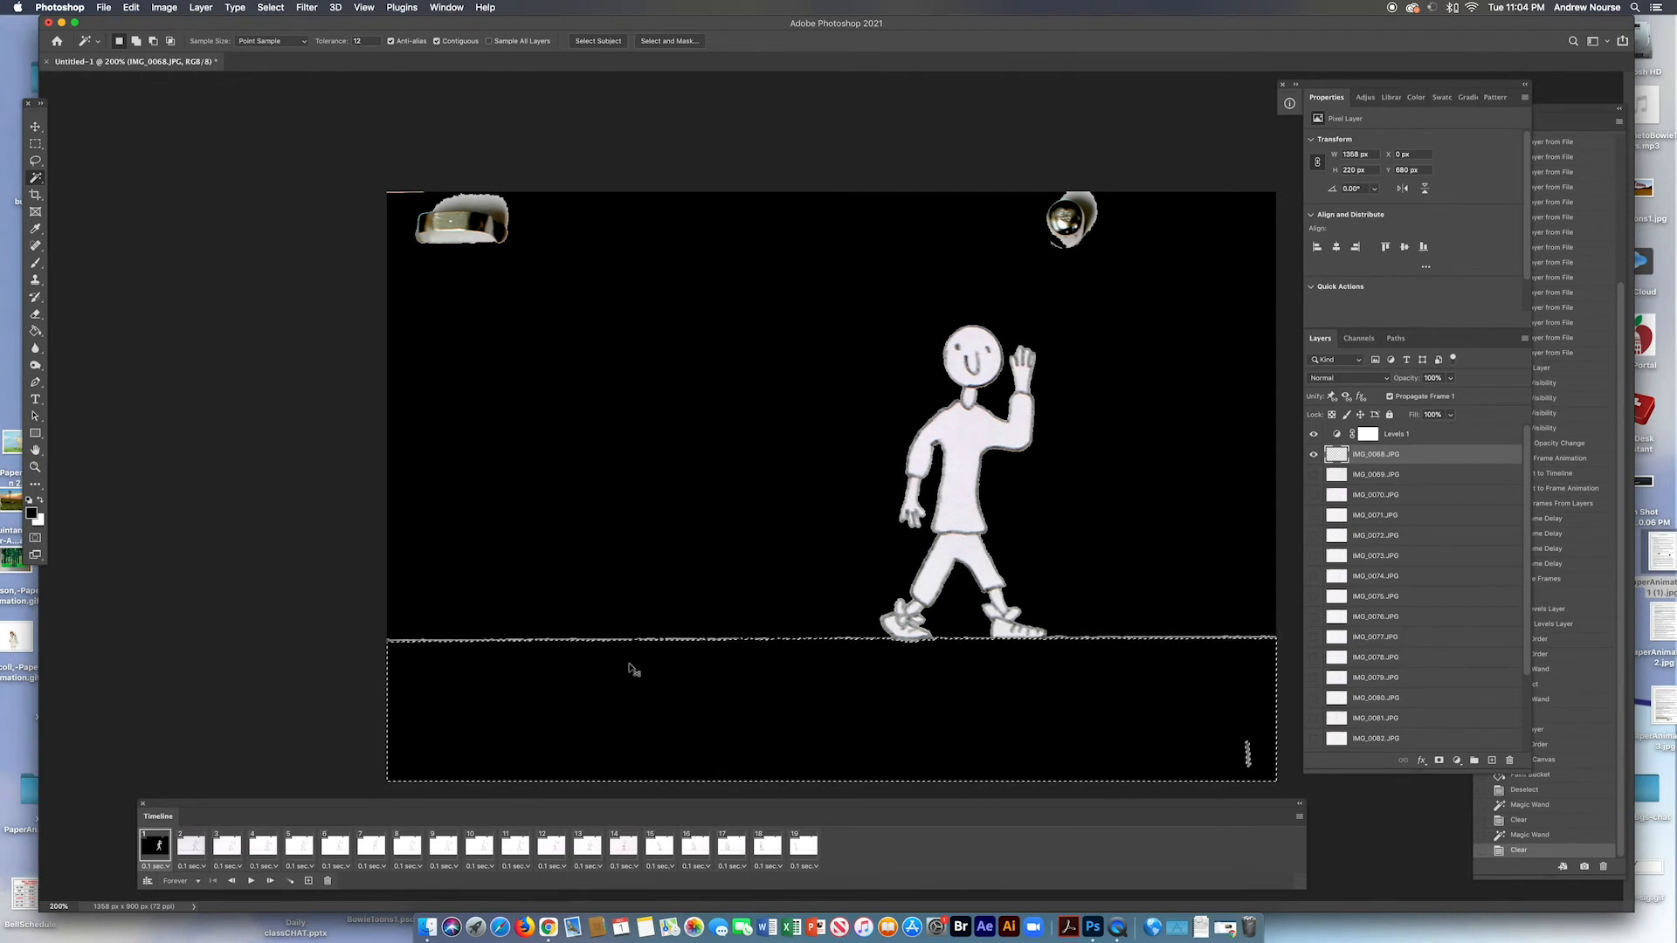
# Select the whole canvas and erase the left magnet and the ground line left of the figure from IMG_0068.JPG with a 500 px Eraser
pyautogui.press('super+a')
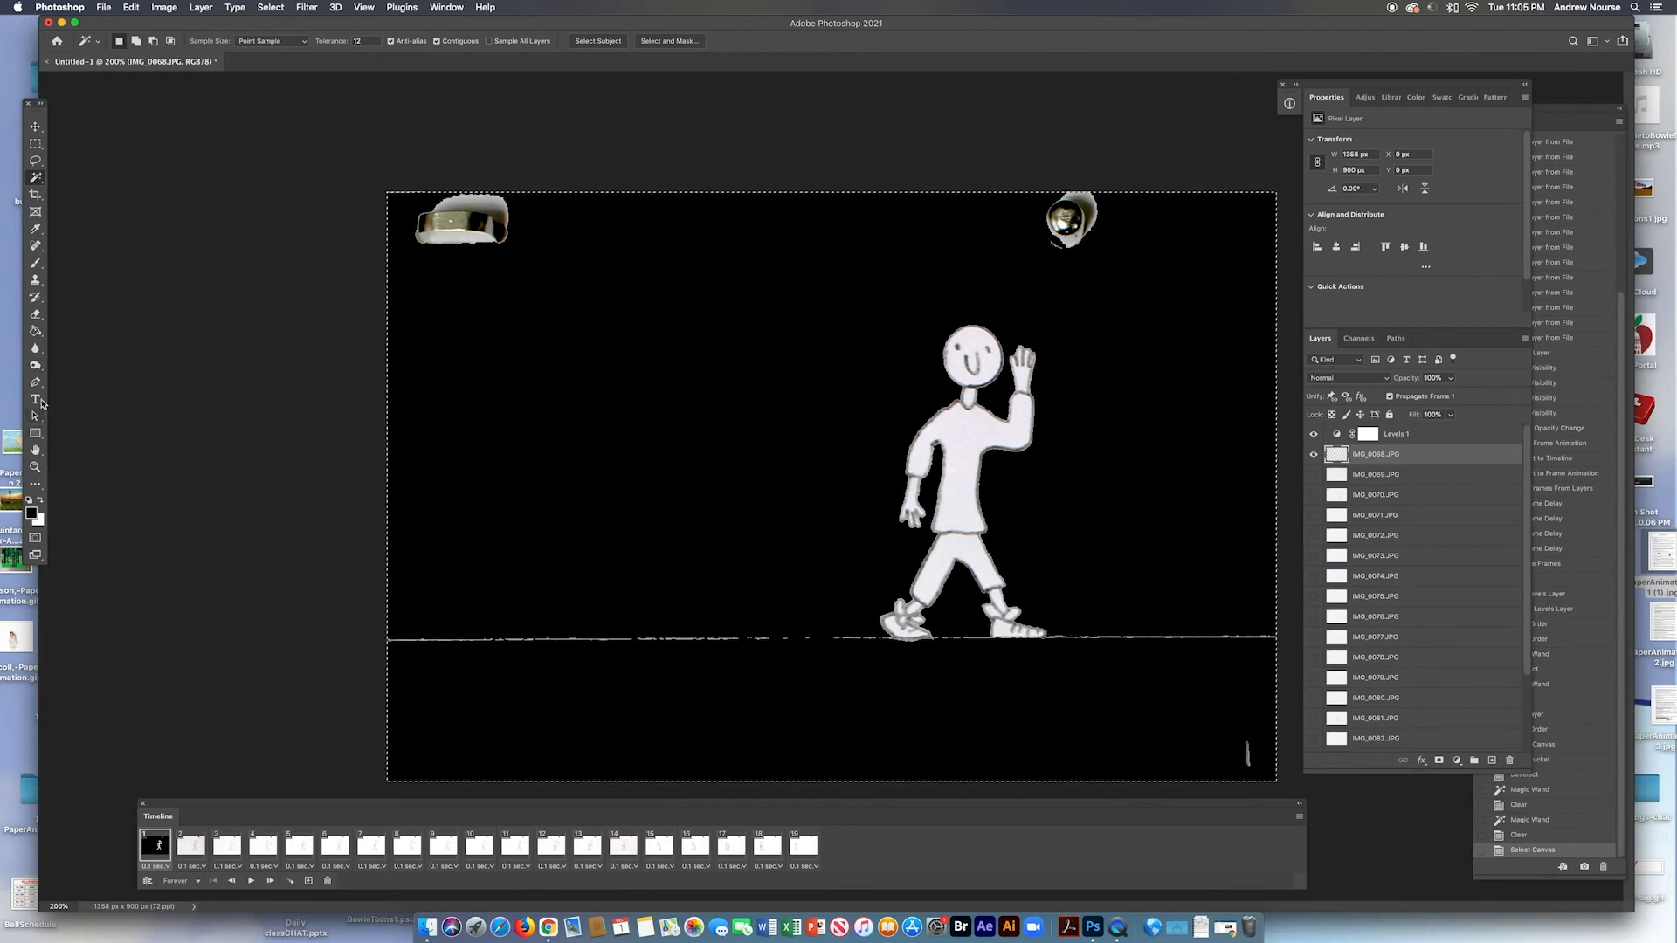
pyautogui.click(36, 320)
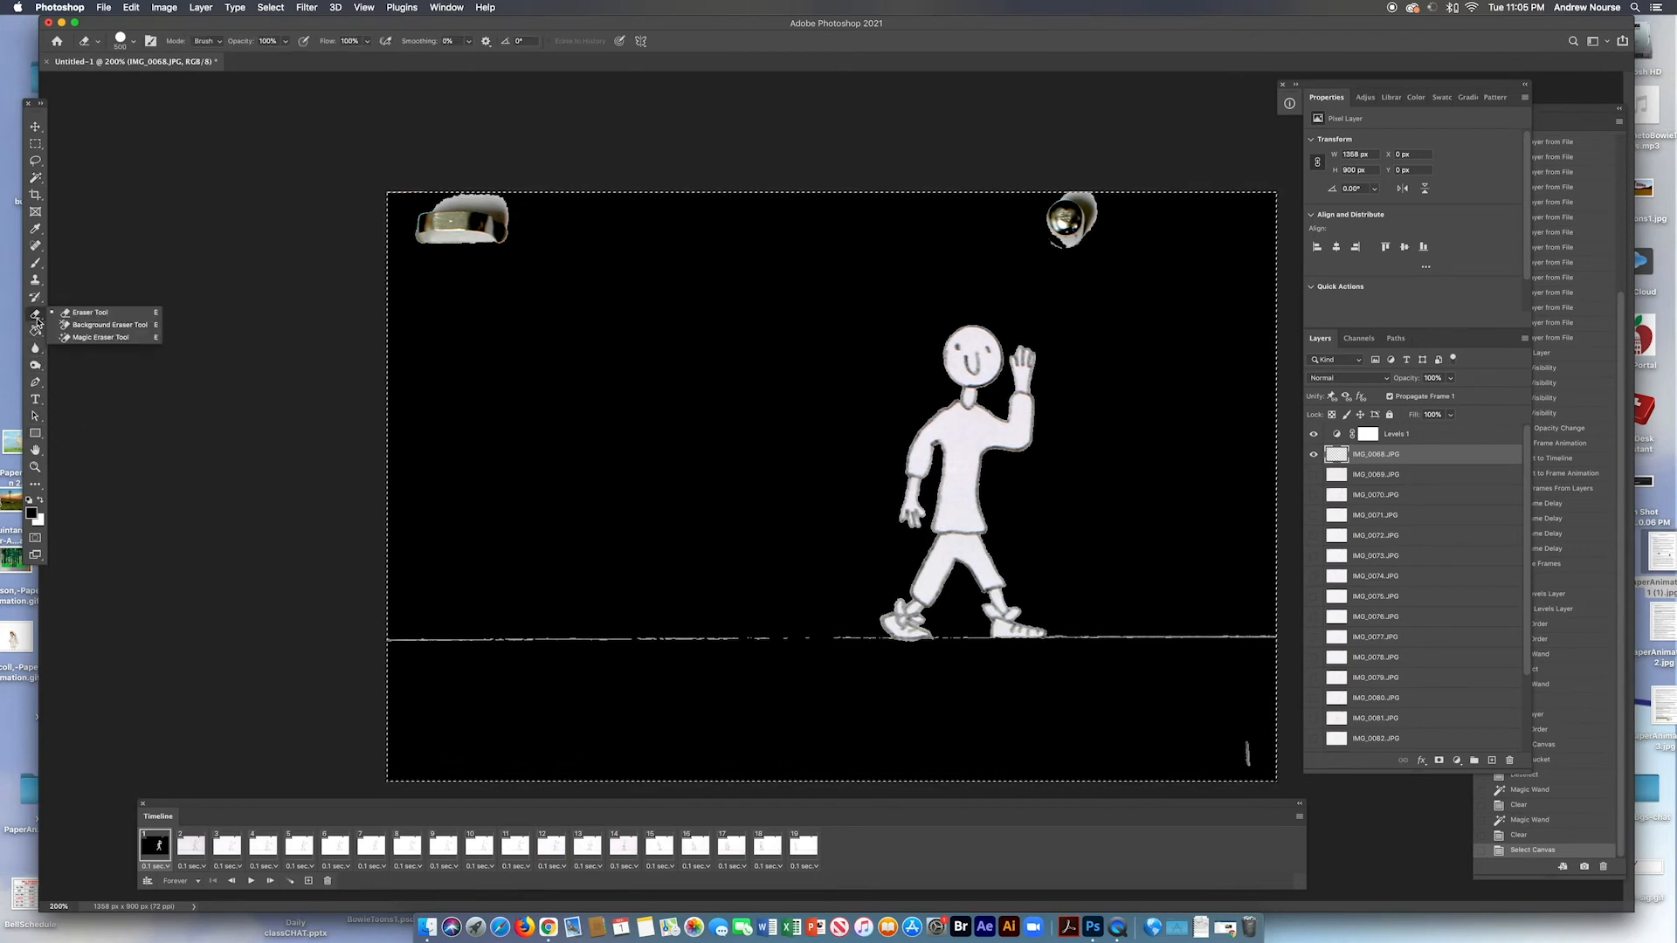
pyautogui.click(124, 314)
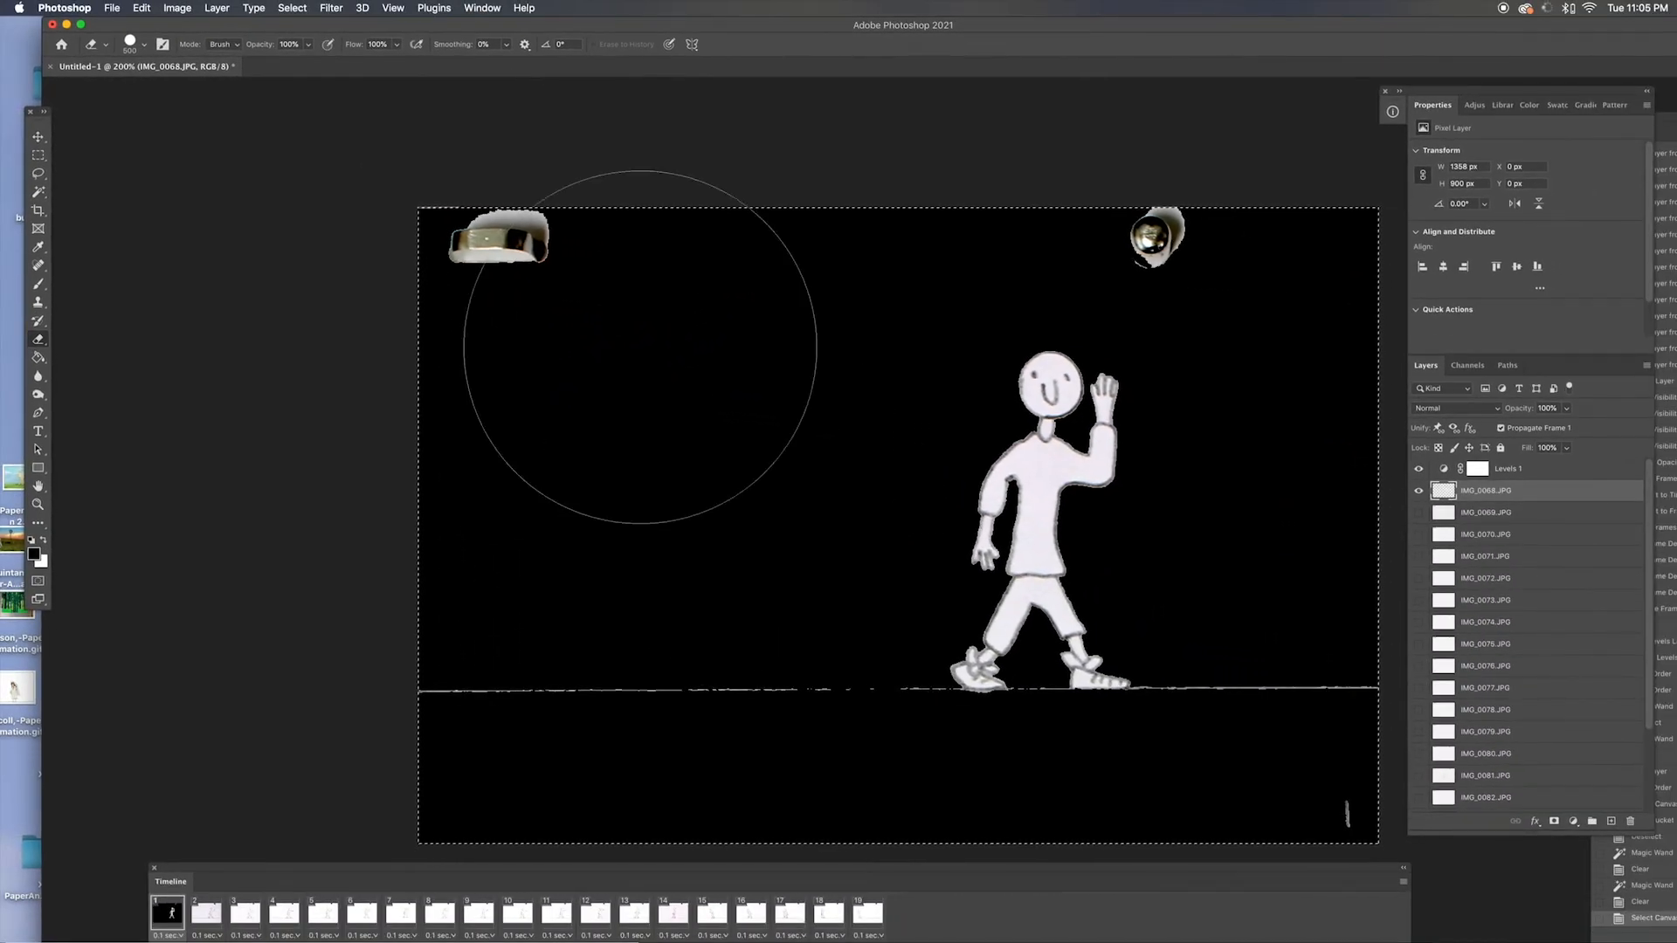
pyautogui.moveTo(562, 300)
pyautogui.mouseDown()
pyautogui.moveTo(547, 269)
pyautogui.moveTo(495, 270)
pyautogui.mouseUp()
pyautogui.moveTo(721, 677)
pyautogui.mouseDown()
pyautogui.moveTo(731, 666)
pyautogui.moveTo(782, 711)
pyautogui.moveTo(729, 725)
pyautogui.moveTo(591, 711)
pyautogui.mouseUp()
# Shrink the Eraser to 200 px and then 80 px, and erase the remaining ground line around the feet, the right magnet and the page number
pyautogui.press('[')
pyautogui.press('[')
pyautogui.press('[')
pyautogui.press('[')
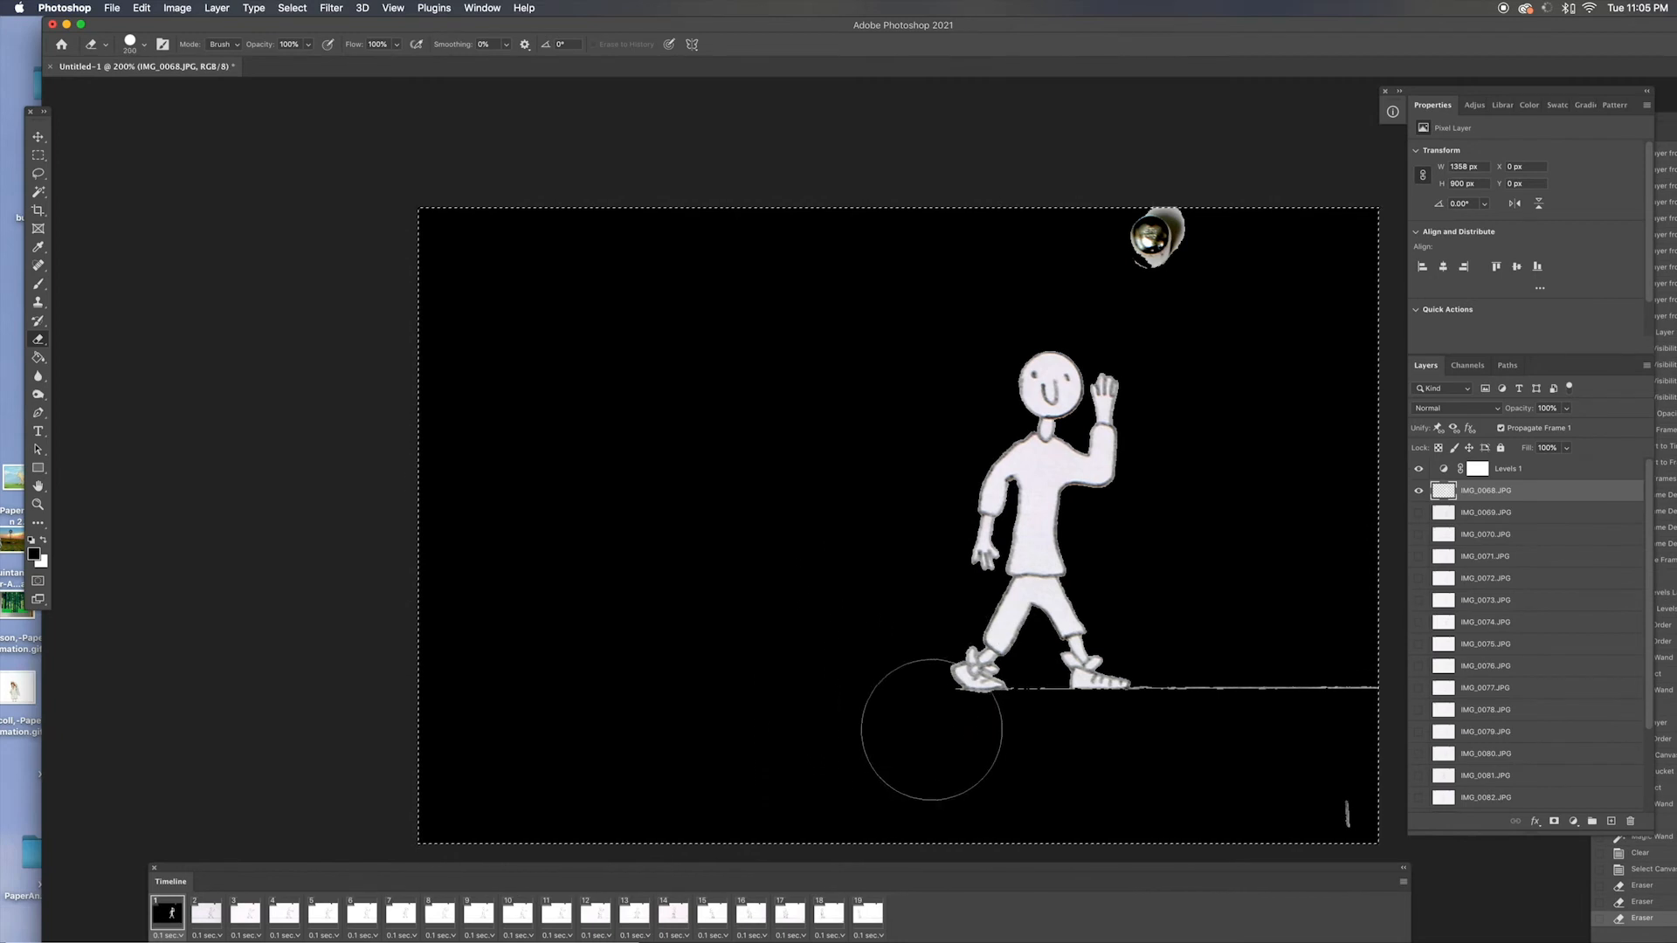
pyautogui.moveTo(966, 725); pyautogui.dragTo(1025, 721)
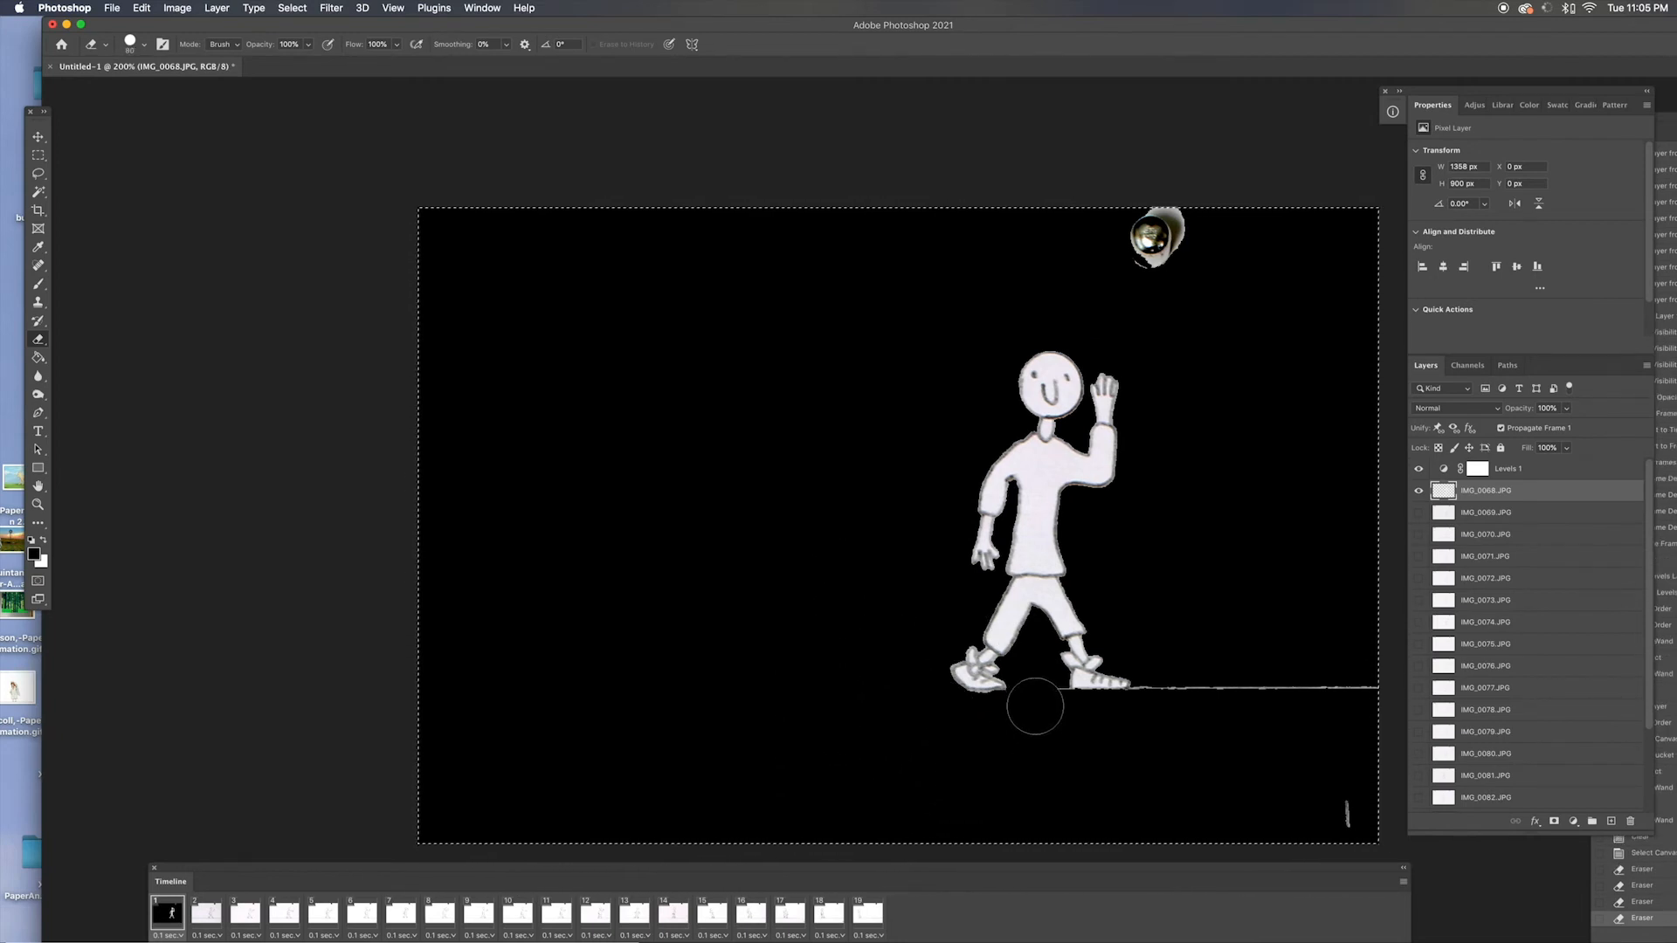
pyautogui.click(1043, 694)
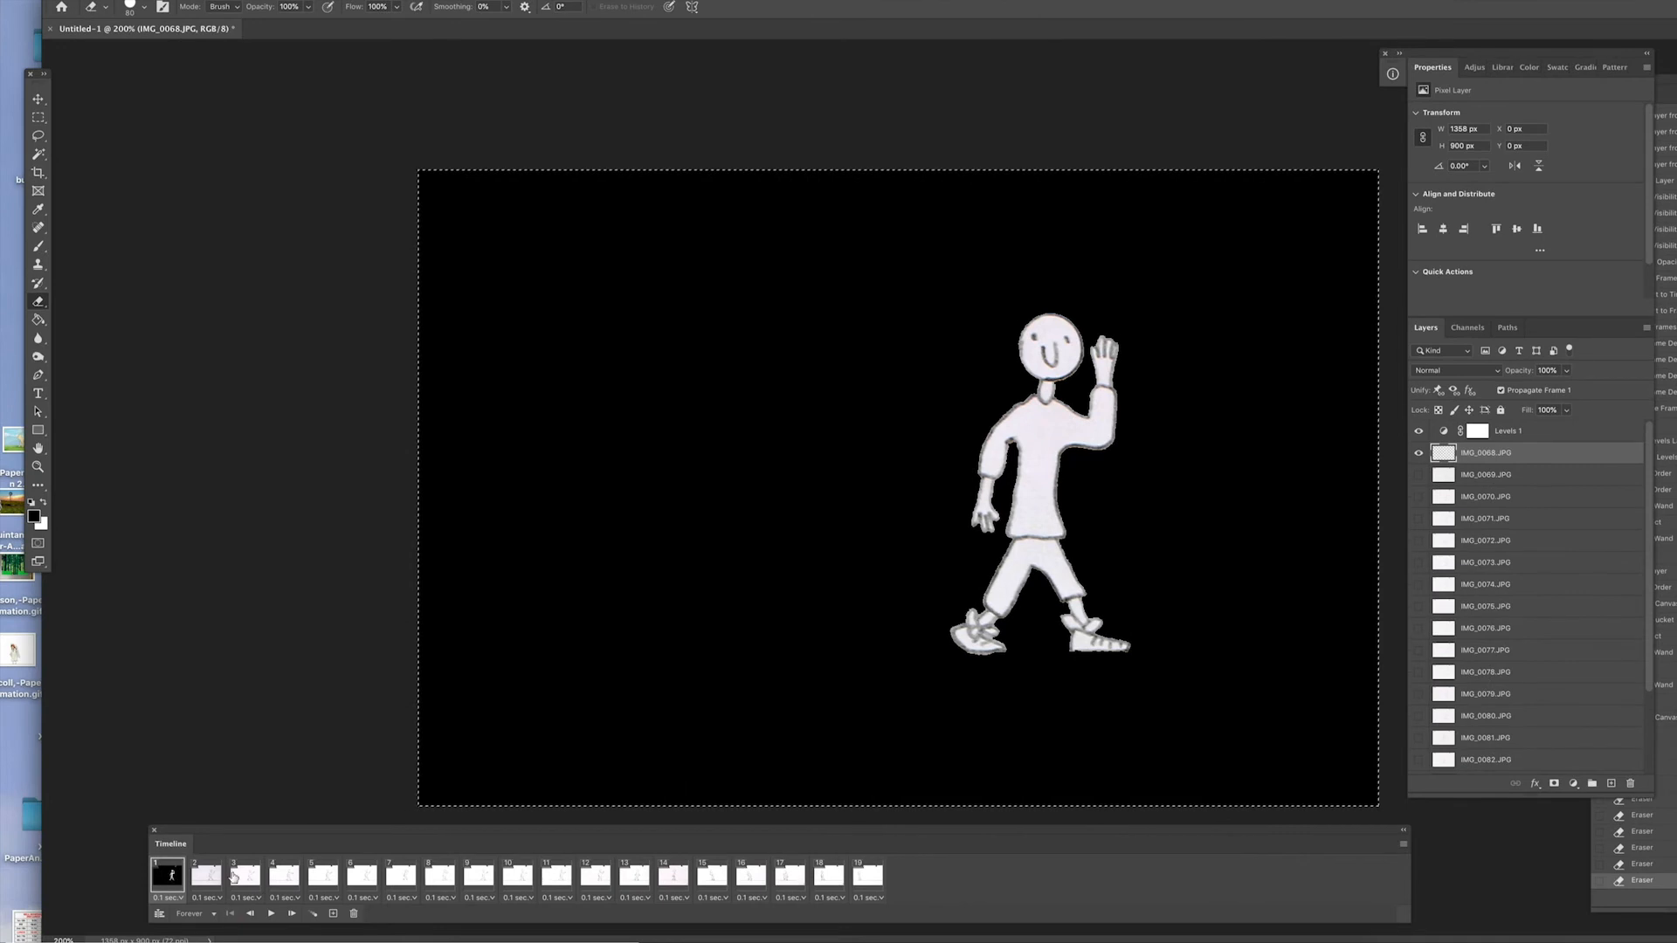
# Select animation frame 2 and its image layer IMG_0069.JPG, and activate the Magic Wand tool
pyautogui.click(207, 913)
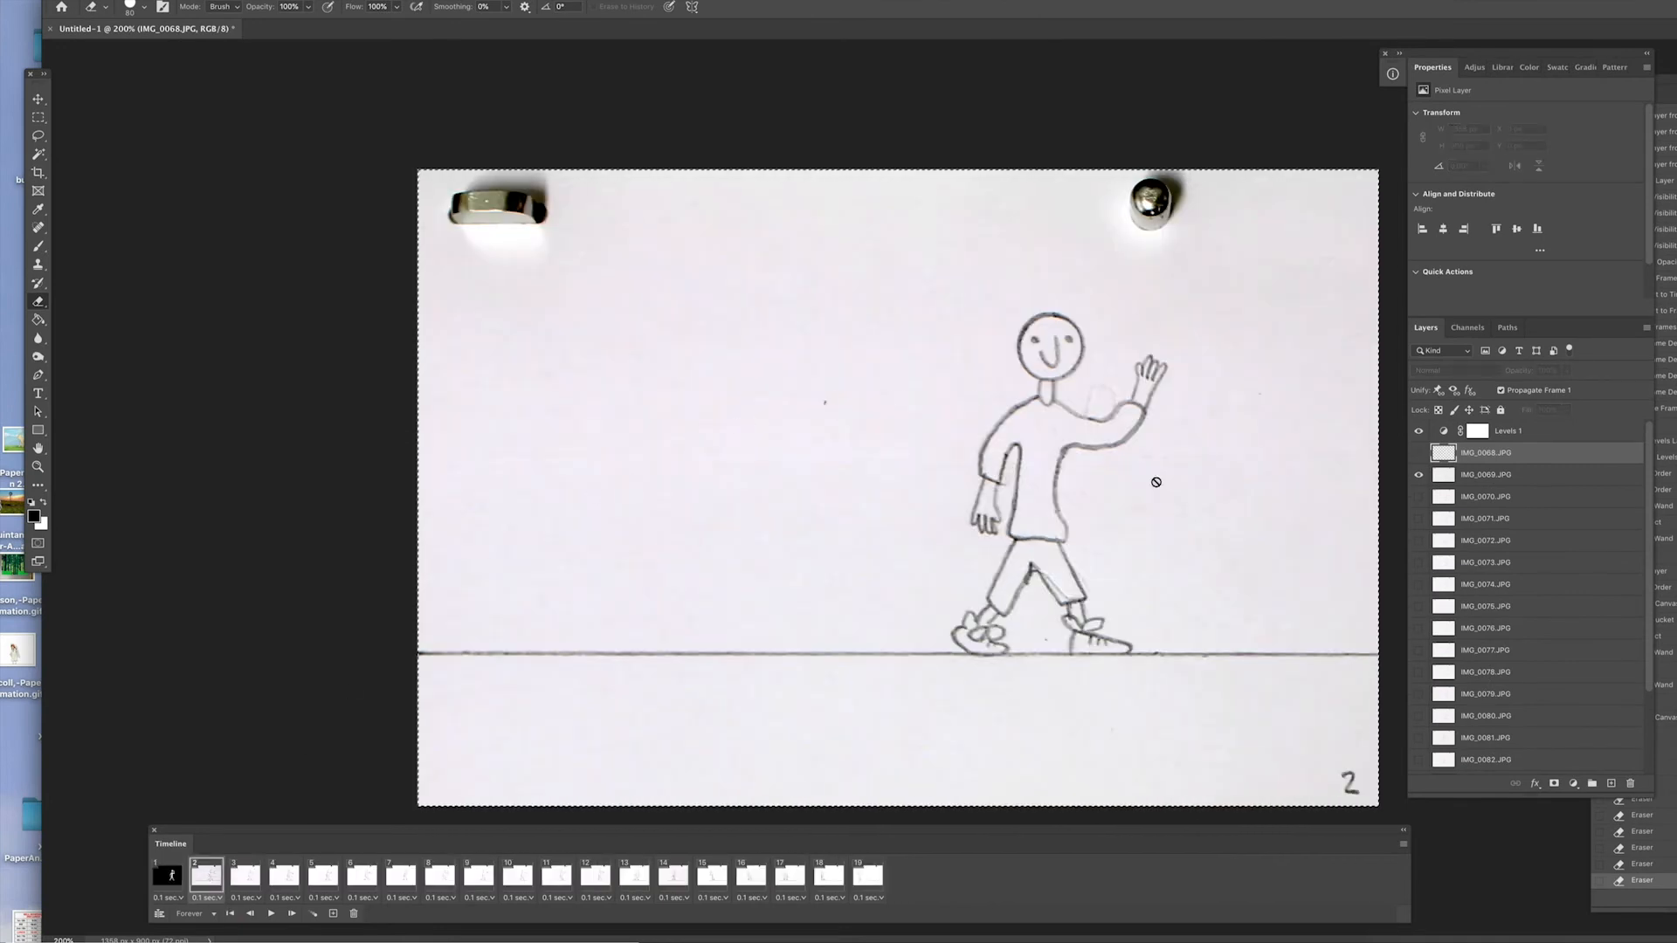
pyautogui.click(1465, 480)
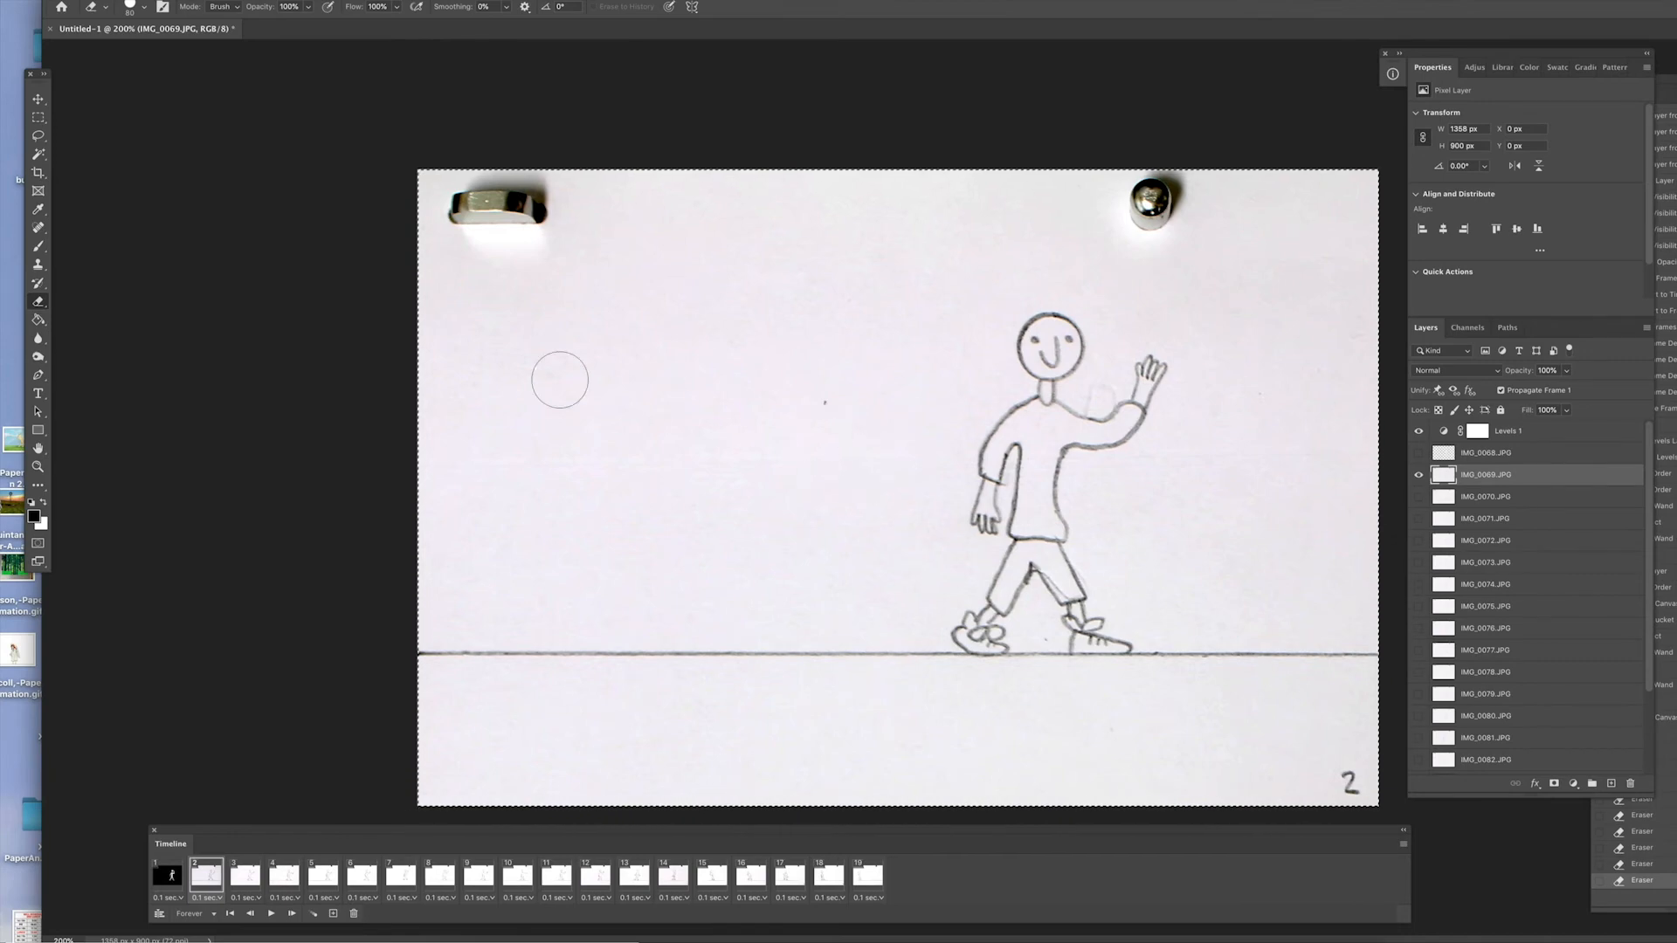
pyautogui.click(38, 154)
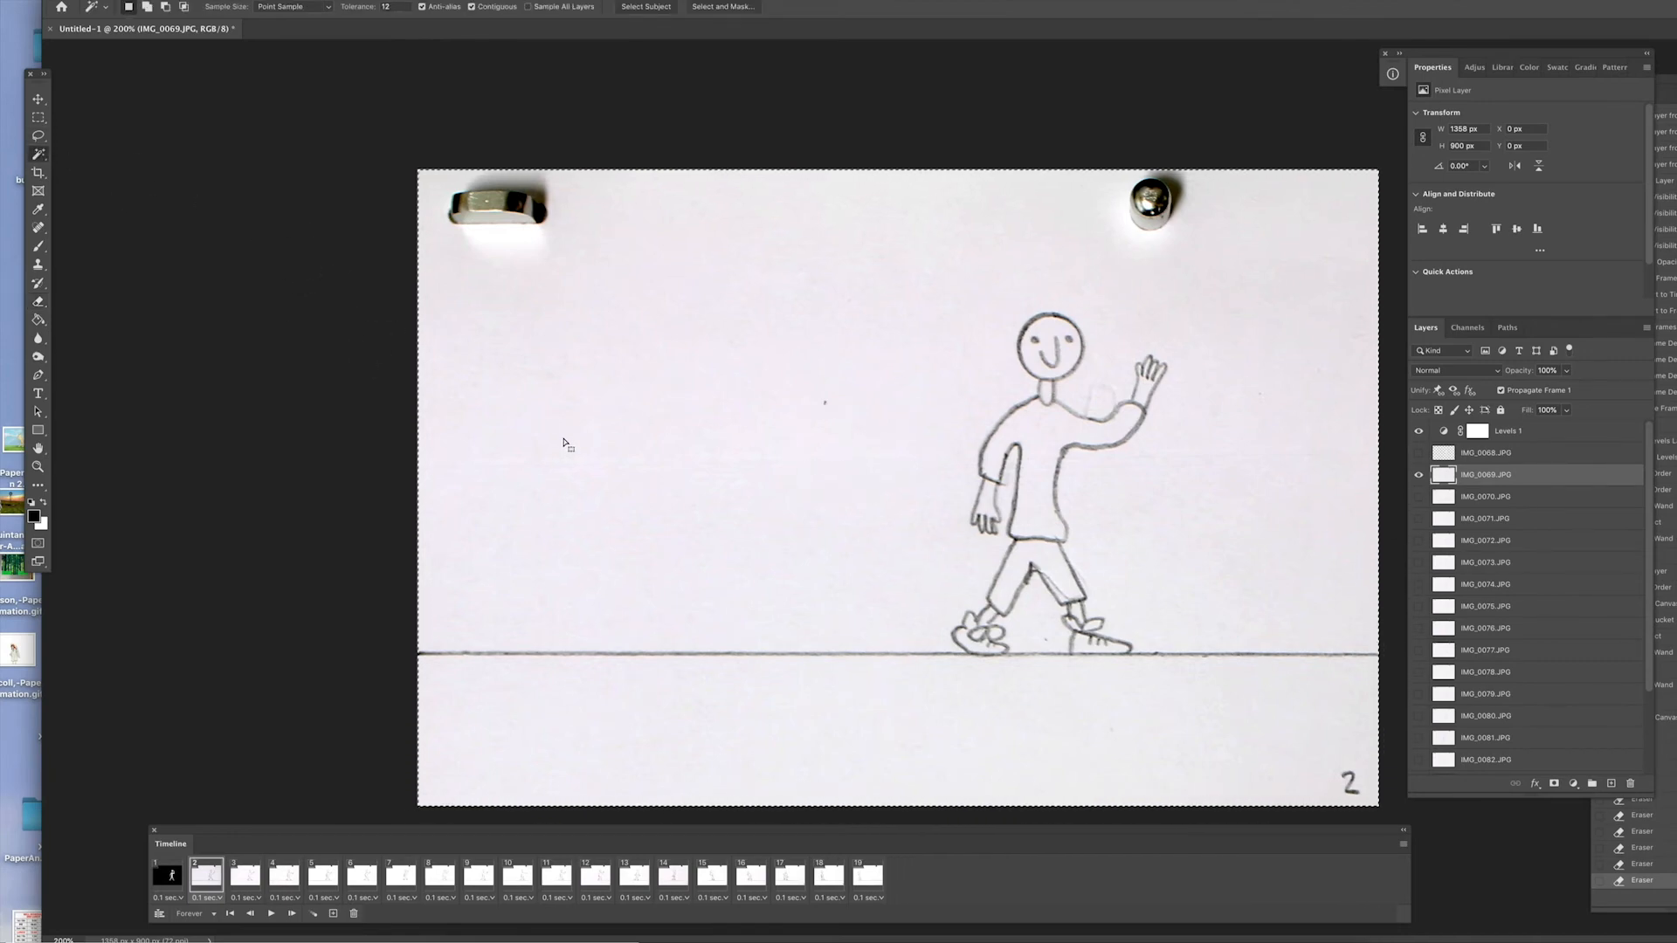
# Try deleting the paper background above the ground line of IMG_0069.JPG with a Magic Wand selection at tolerance 12, and undo the deletion
pyautogui.click(616, 436)
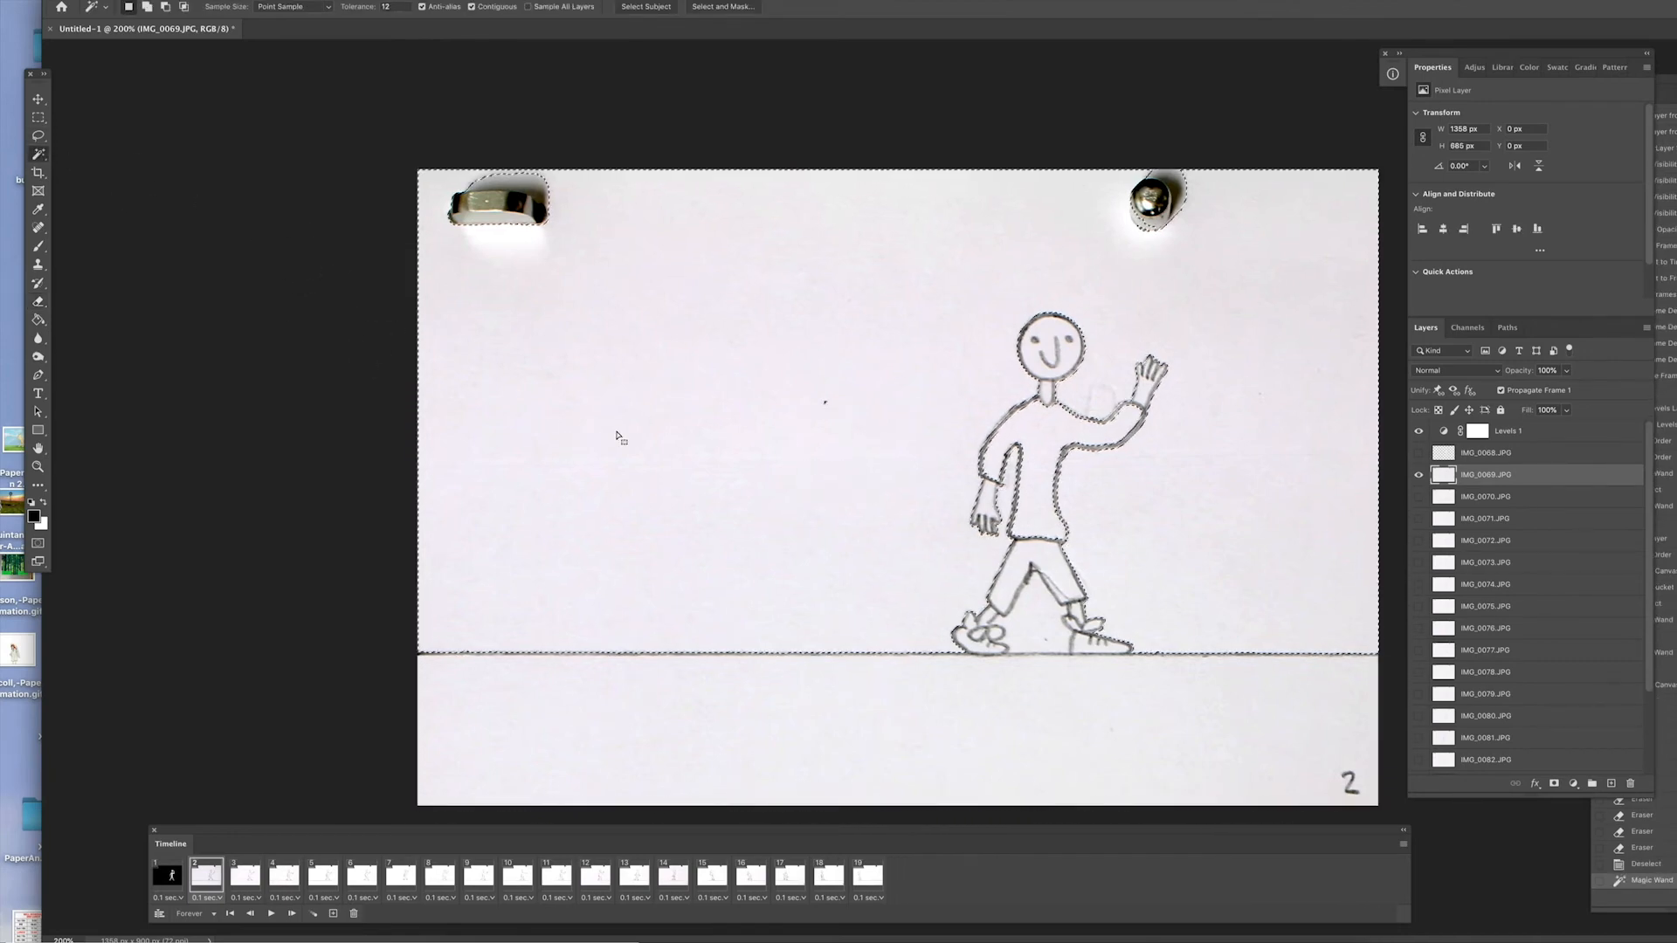
pyautogui.press('Delete')
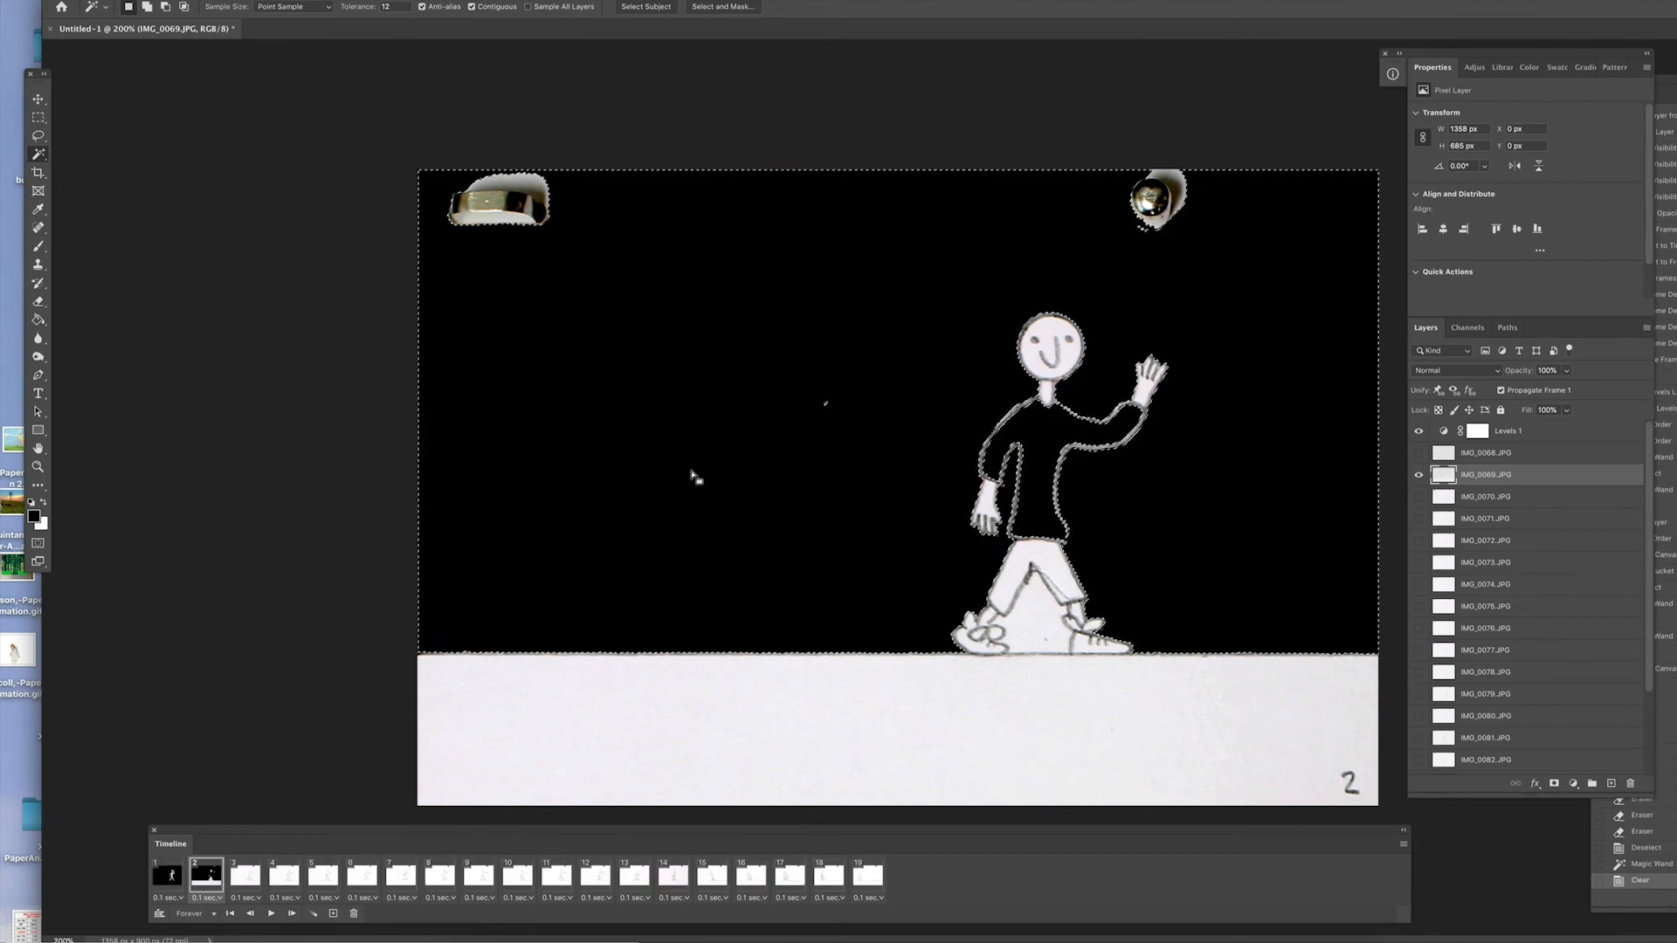
pyautogui.hotkey('ctrl', 'z')
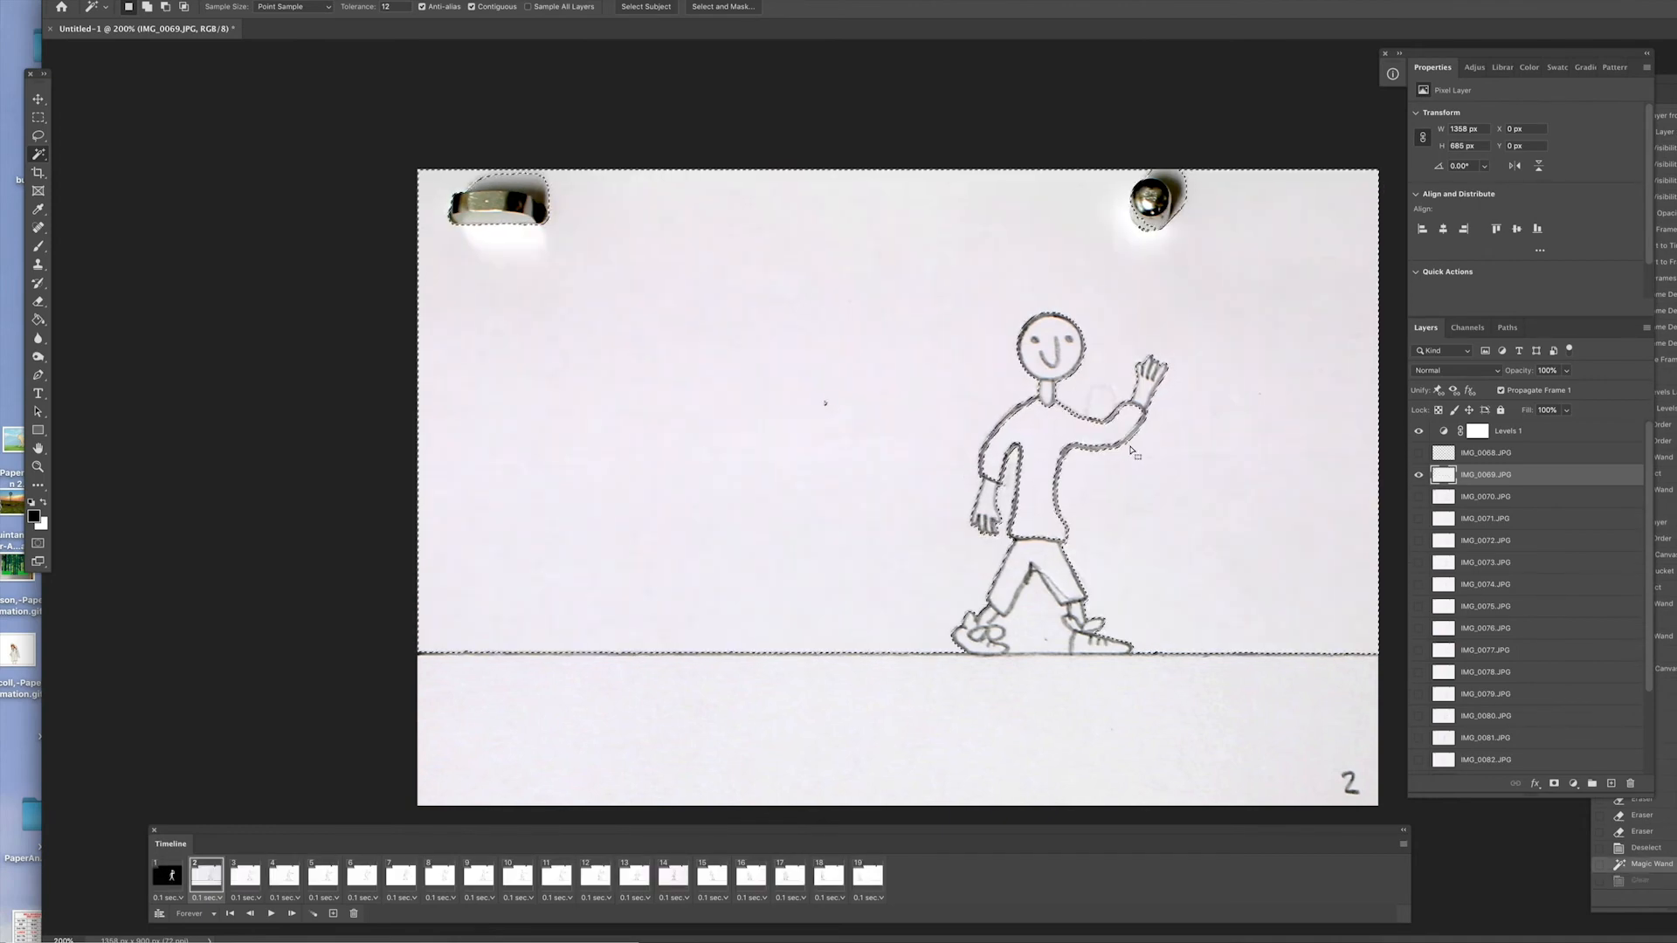
# Set the Magic Wand tolerance to 8, reselect the paper background around the figure in IMG_0069.JPG, and delete that area
pyautogui.click(37, 468)
pyautogui.moveTo(1001, 418); pyautogui.dragTo(1071, 498)
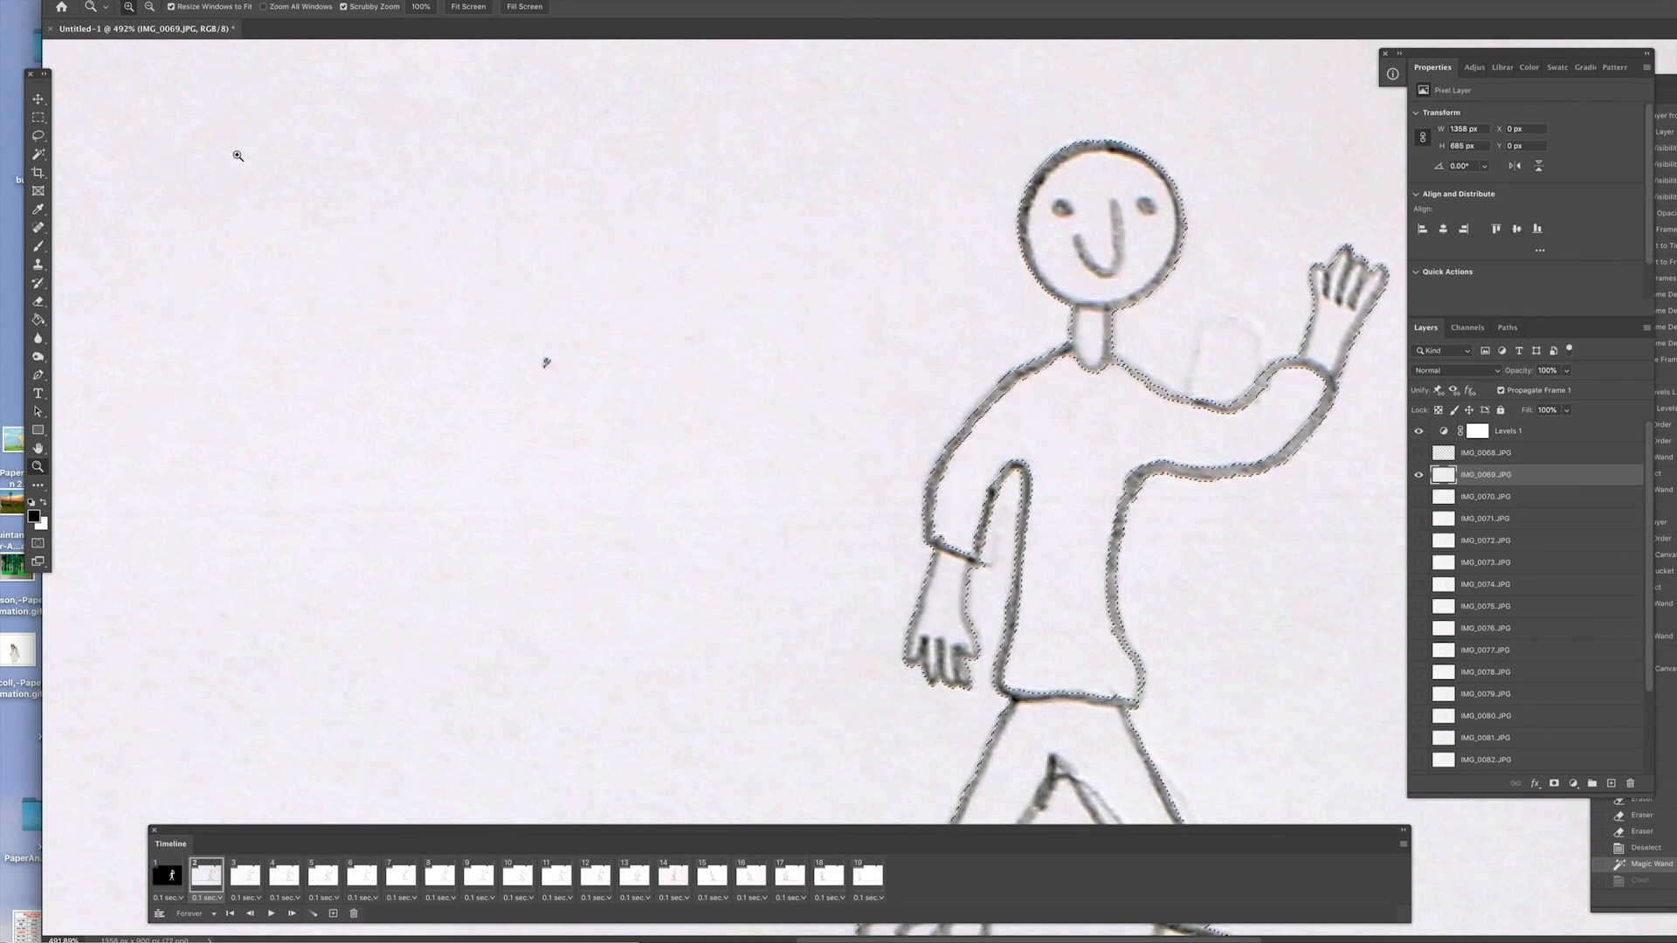
pyautogui.click(38, 154)
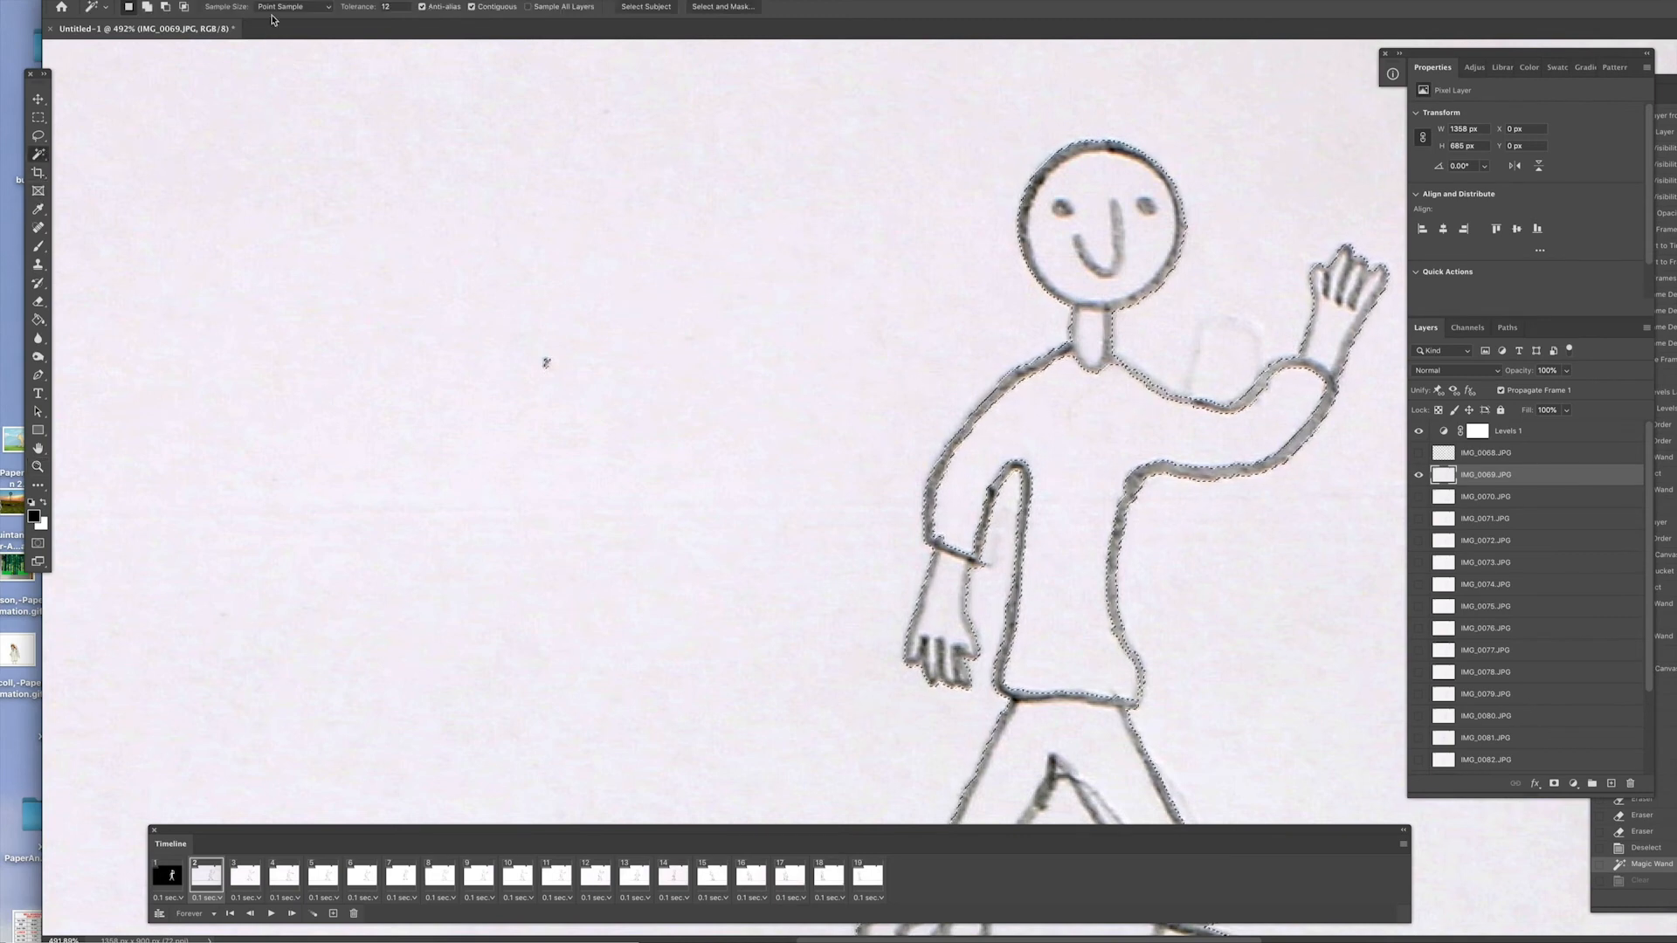
pyautogui.write('5')
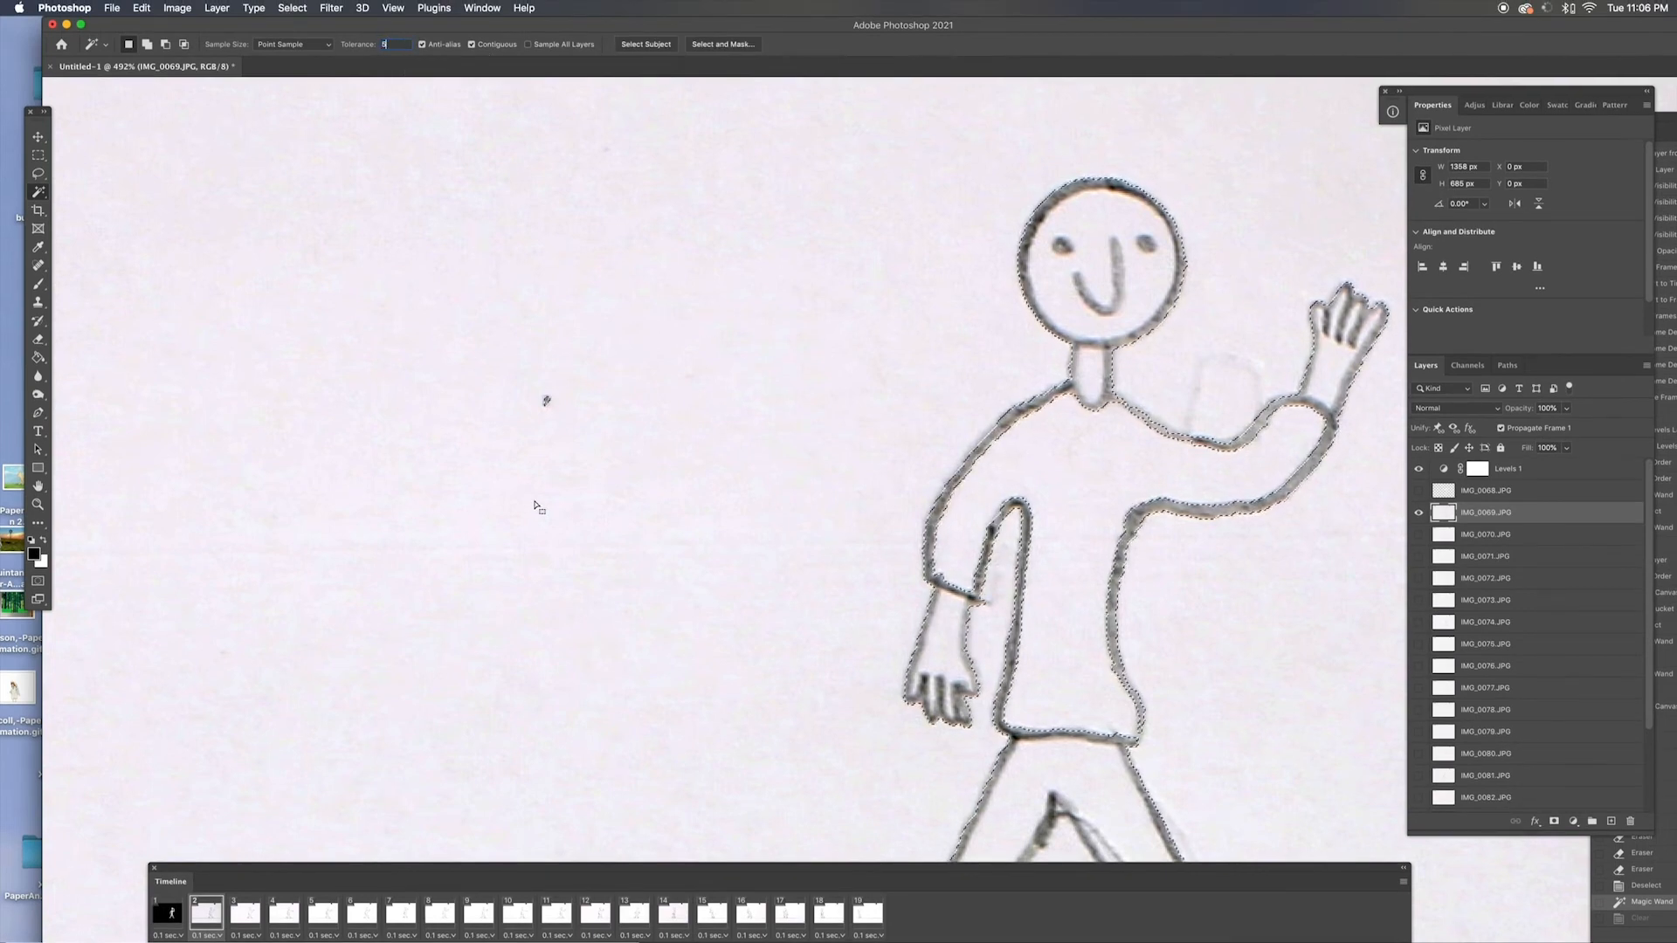
pyautogui.press('super+d')
pyautogui.click(561, 464)
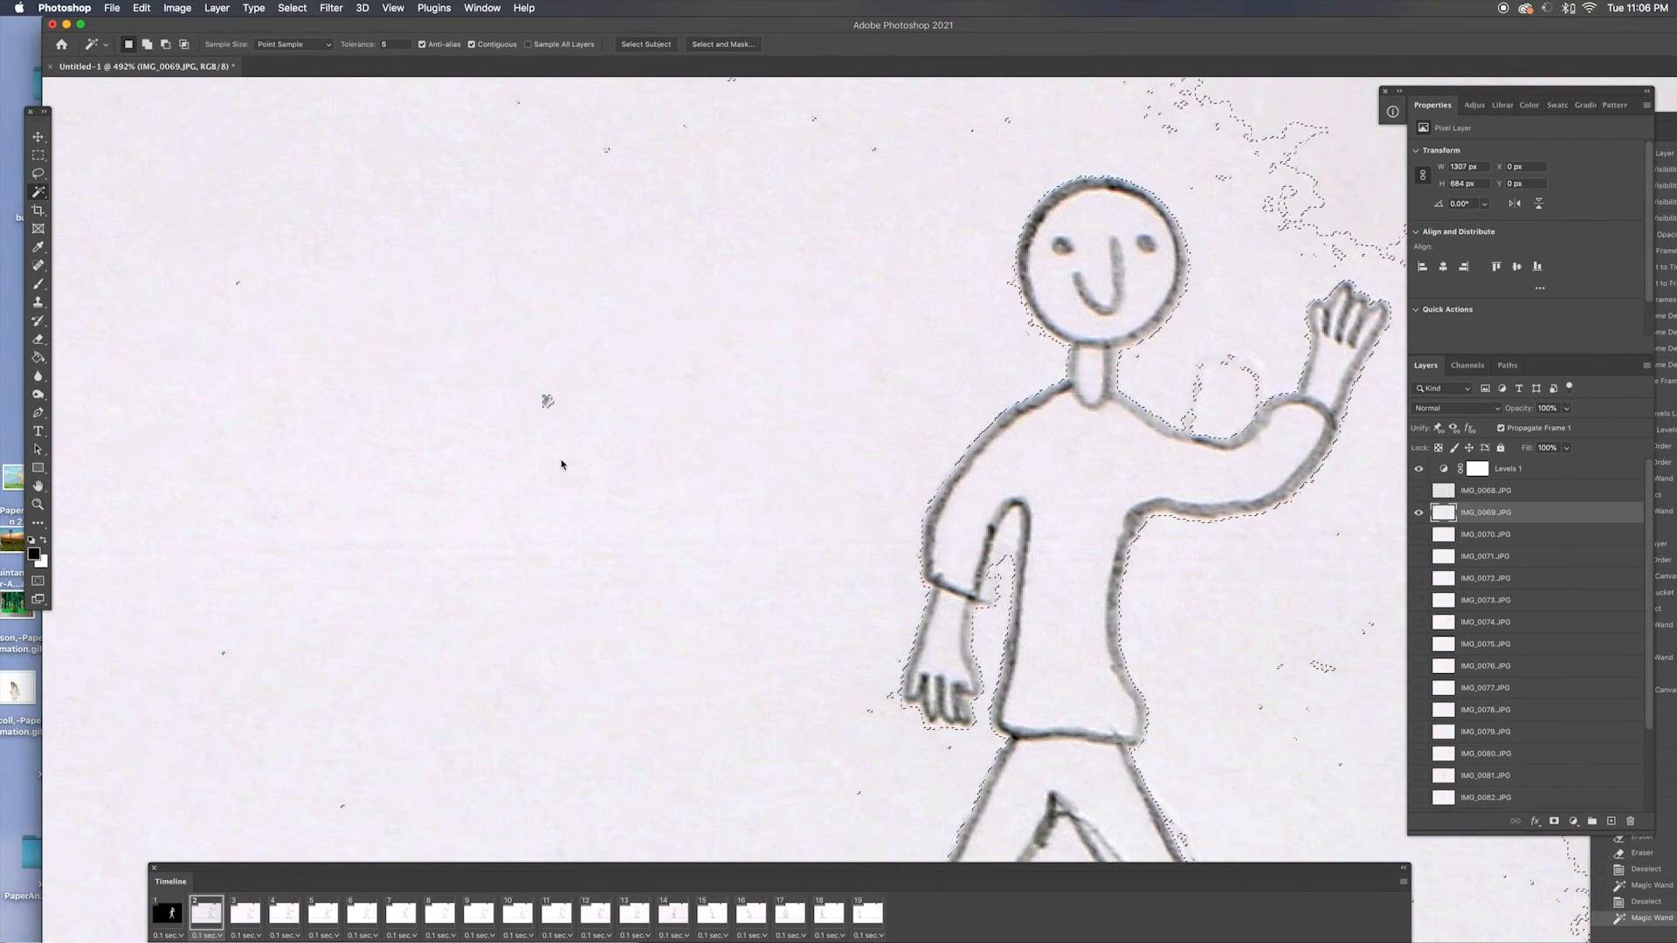
pyautogui.press('Delete')
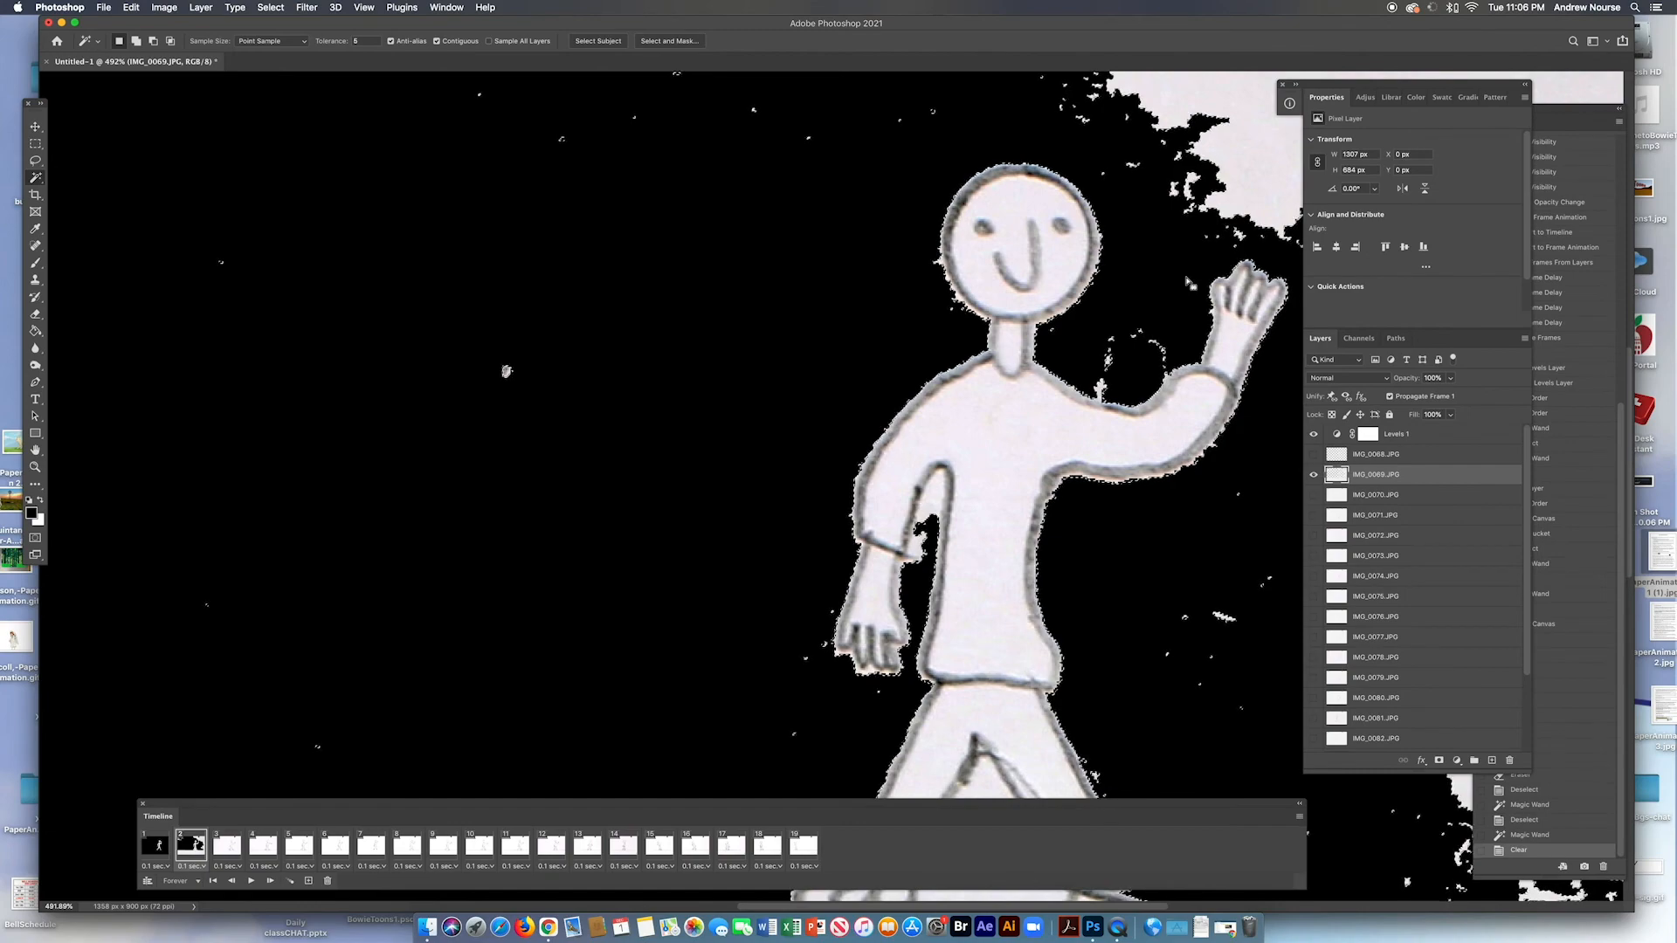
# Select the remaining paper around the right magnet, add its shadow areas to the Magic Wand selection, and delete them from IMG_0069.JPG
pyautogui.scroll(-5, 1285, 305)
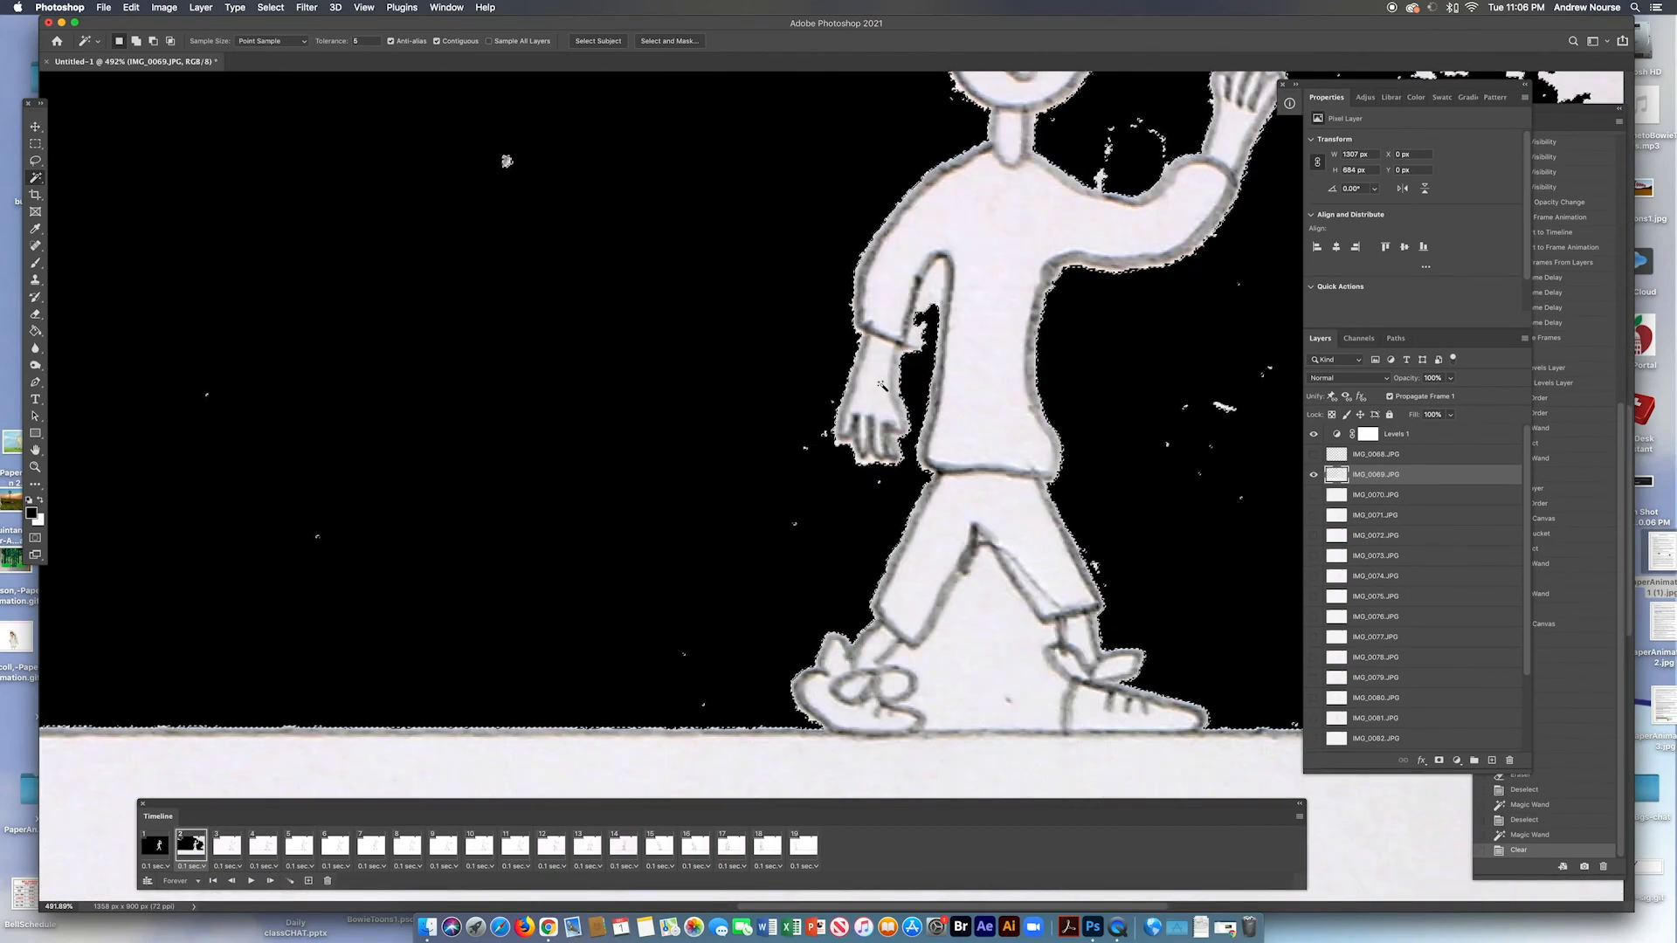
pyautogui.scroll(8, 883, 384)
pyautogui.hscroll(10, 884, 389)
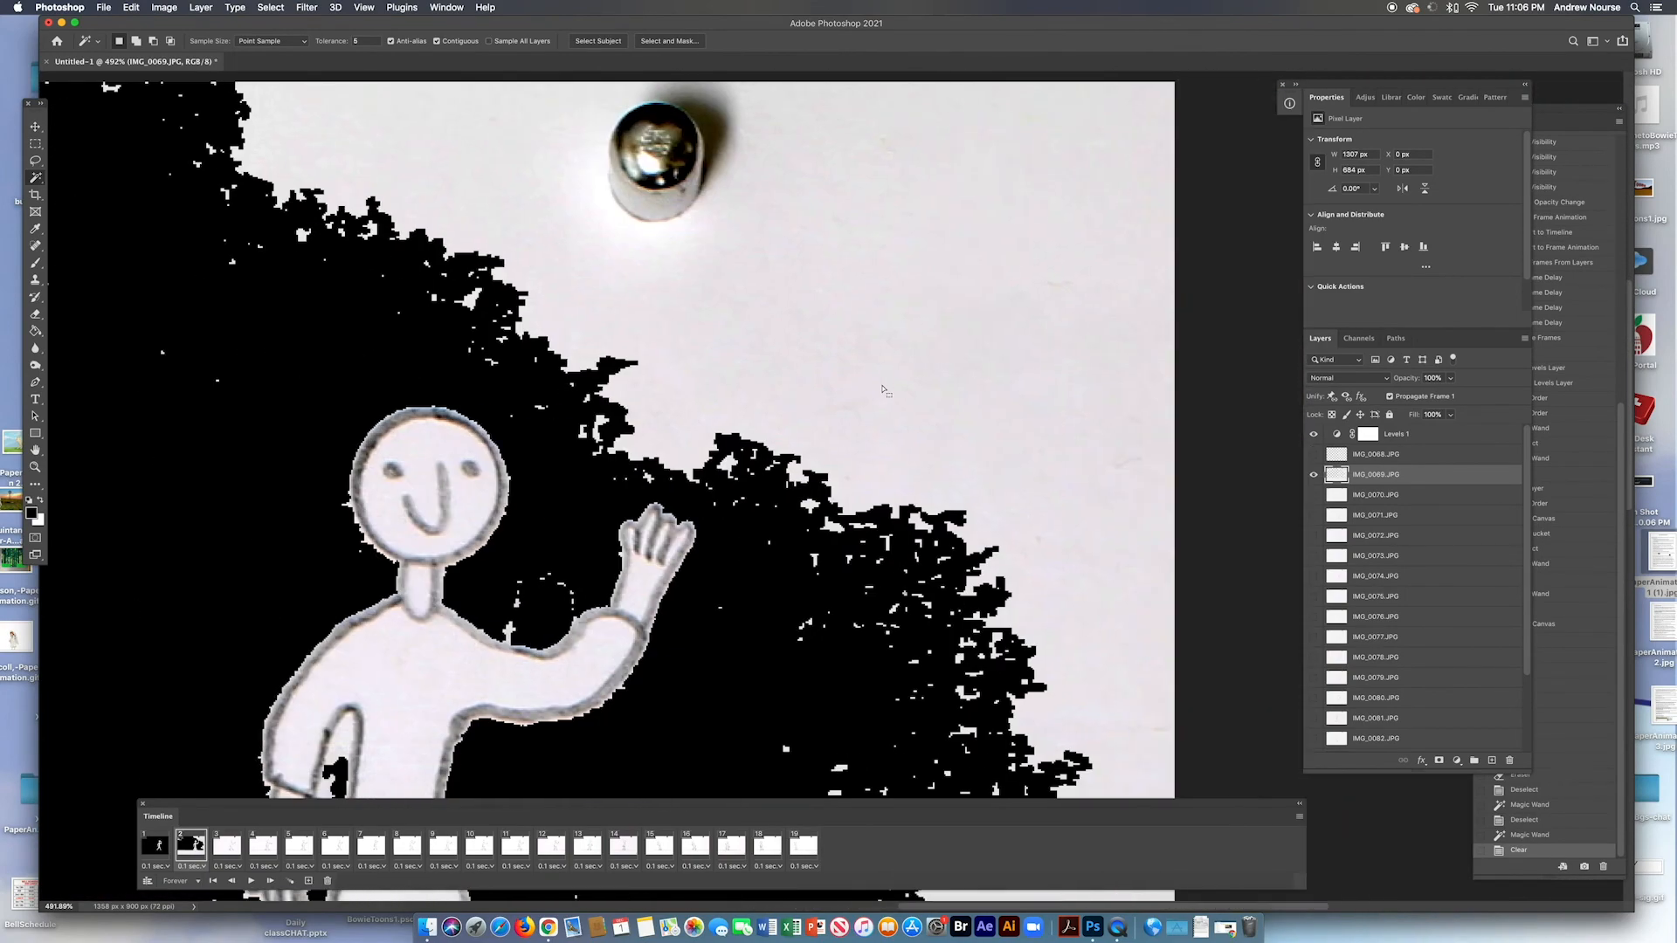
pyautogui.hscroll(4, 884, 384)
pyautogui.click(461, 206)
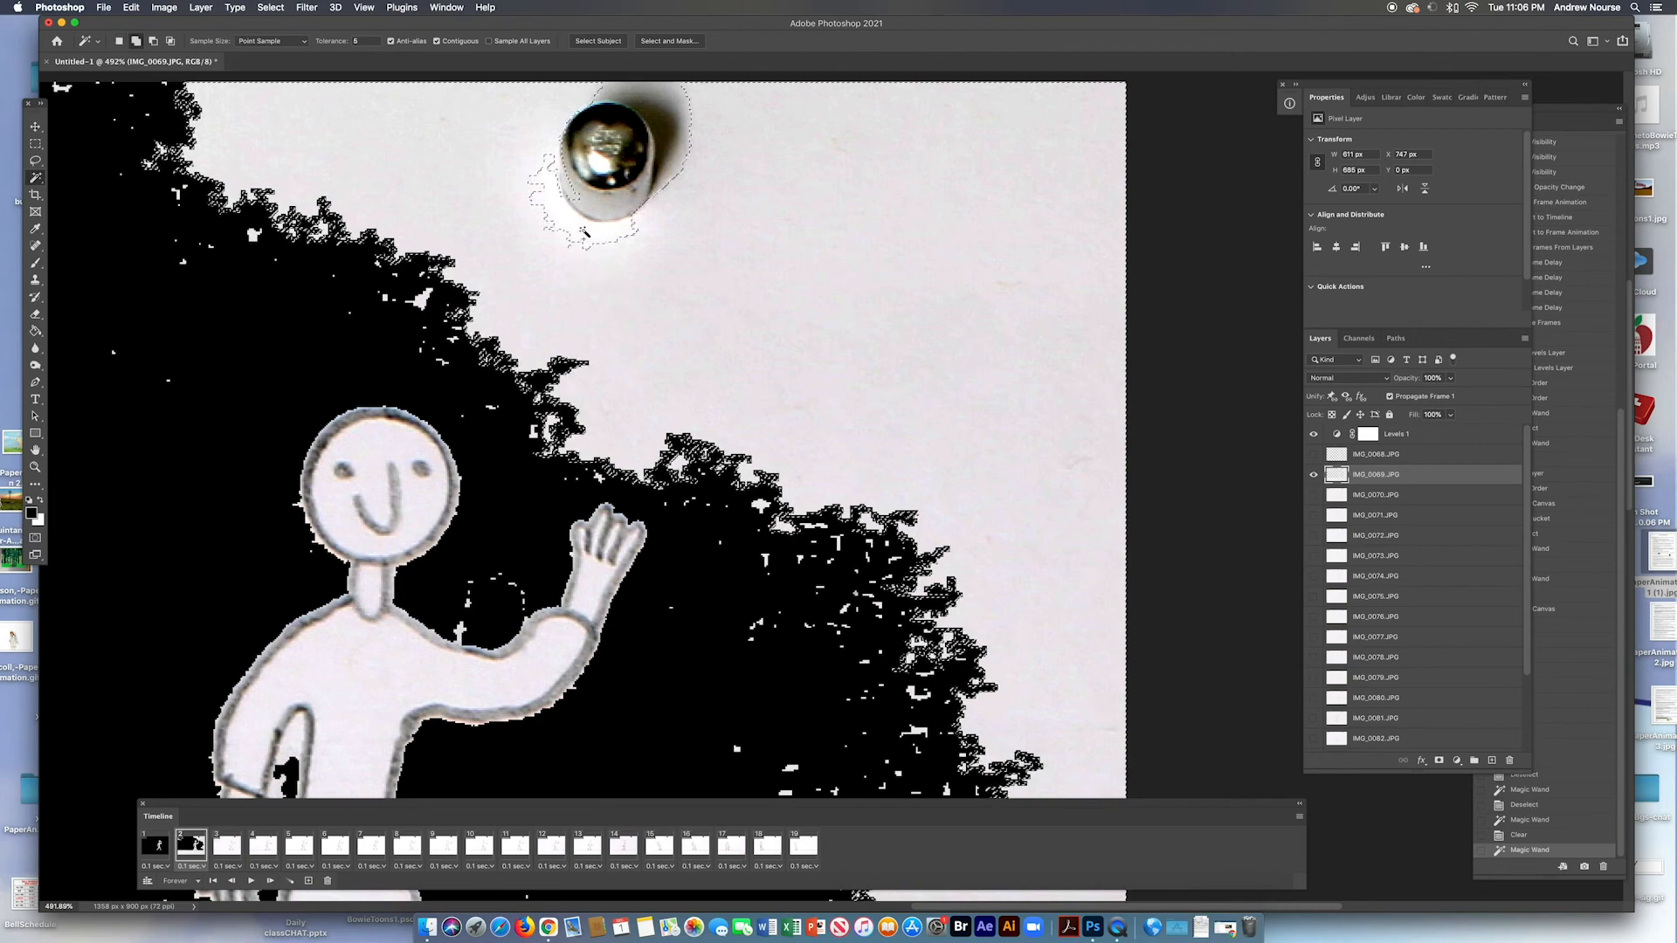
pyautogui.keyDown('shift'); pyautogui.click(681, 184); pyautogui.keyUp('shift')
pyautogui.keyDown('shift'); pyautogui.click(688, 129); pyautogui.keyUp('shift')
pyautogui.keyDown('shift'); pyautogui.click(678, 148); pyautogui.keyUp('shift')
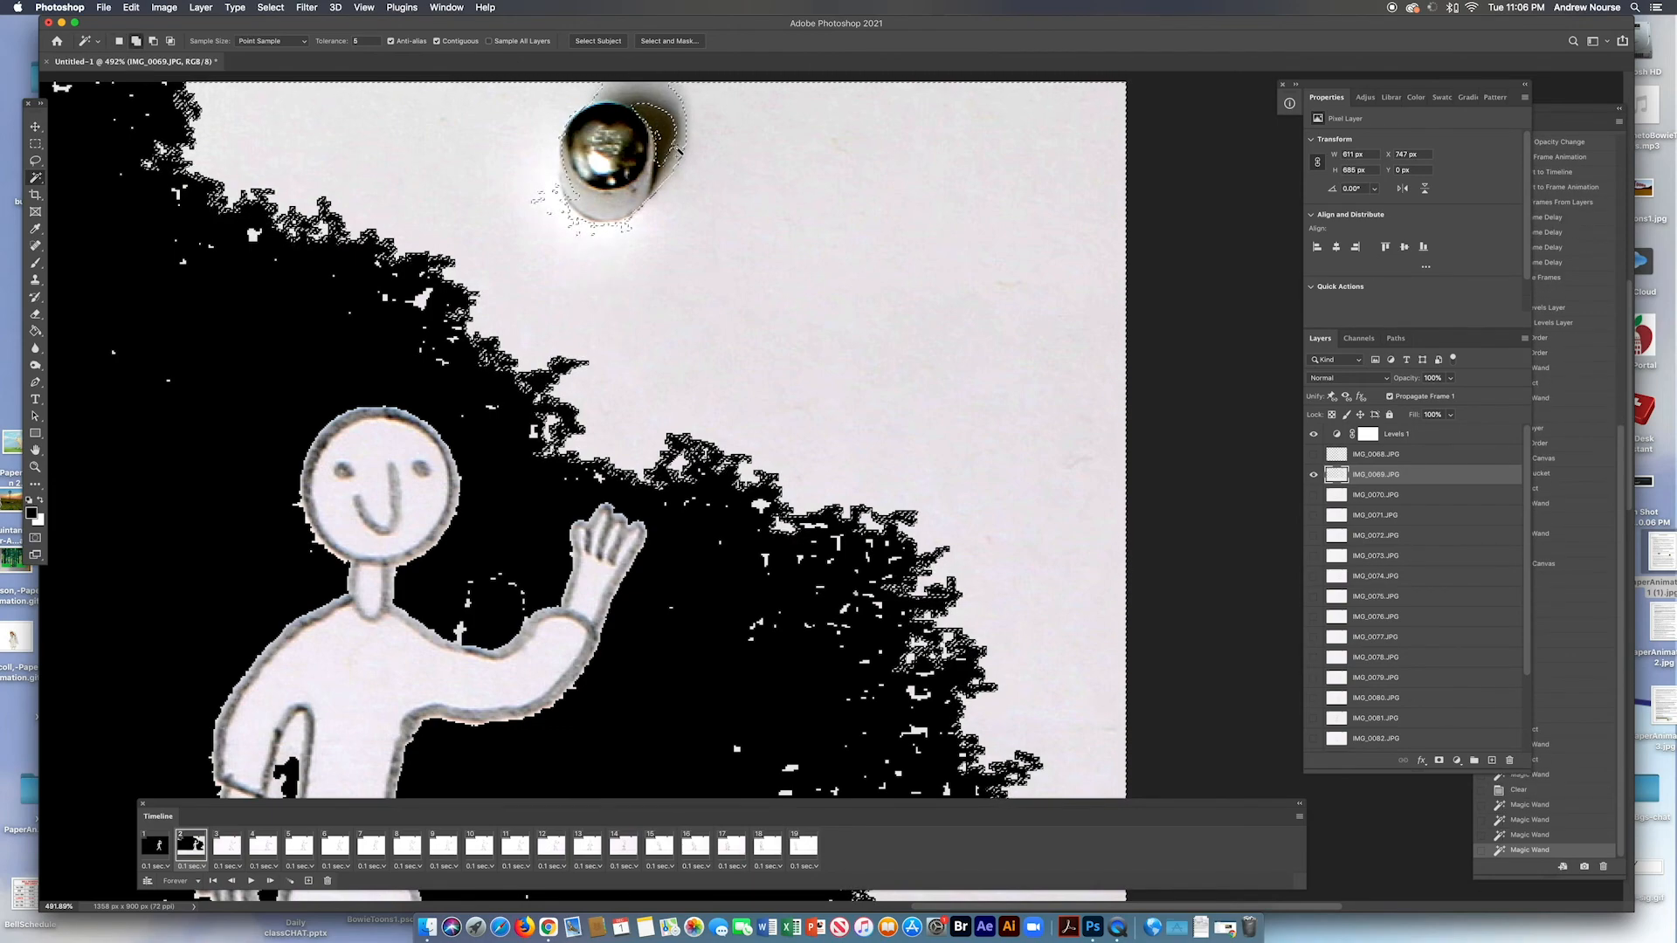
pyautogui.keyDown('shift'); pyautogui.click(687, 174); pyautogui.keyUp('shift')
pyautogui.press('Delete')
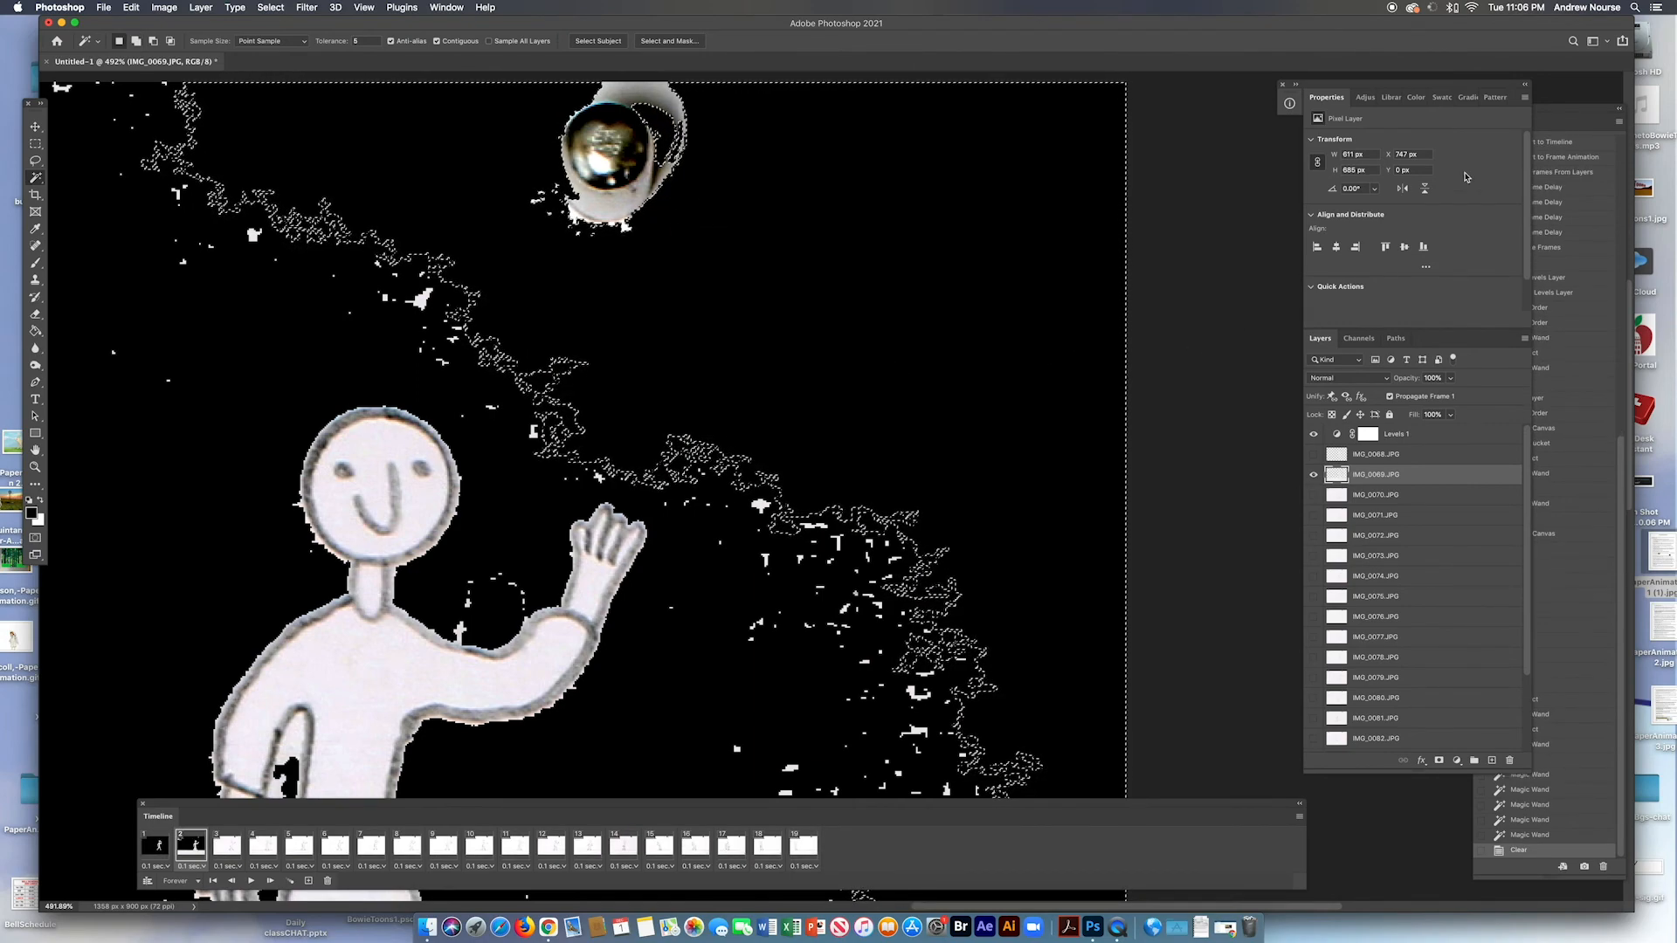
# Move the History panel out from behind the Layers and Properties panels so its full list is uncovered
pyautogui.moveTo(1564, 109); pyautogui.dragTo(1217, 85)
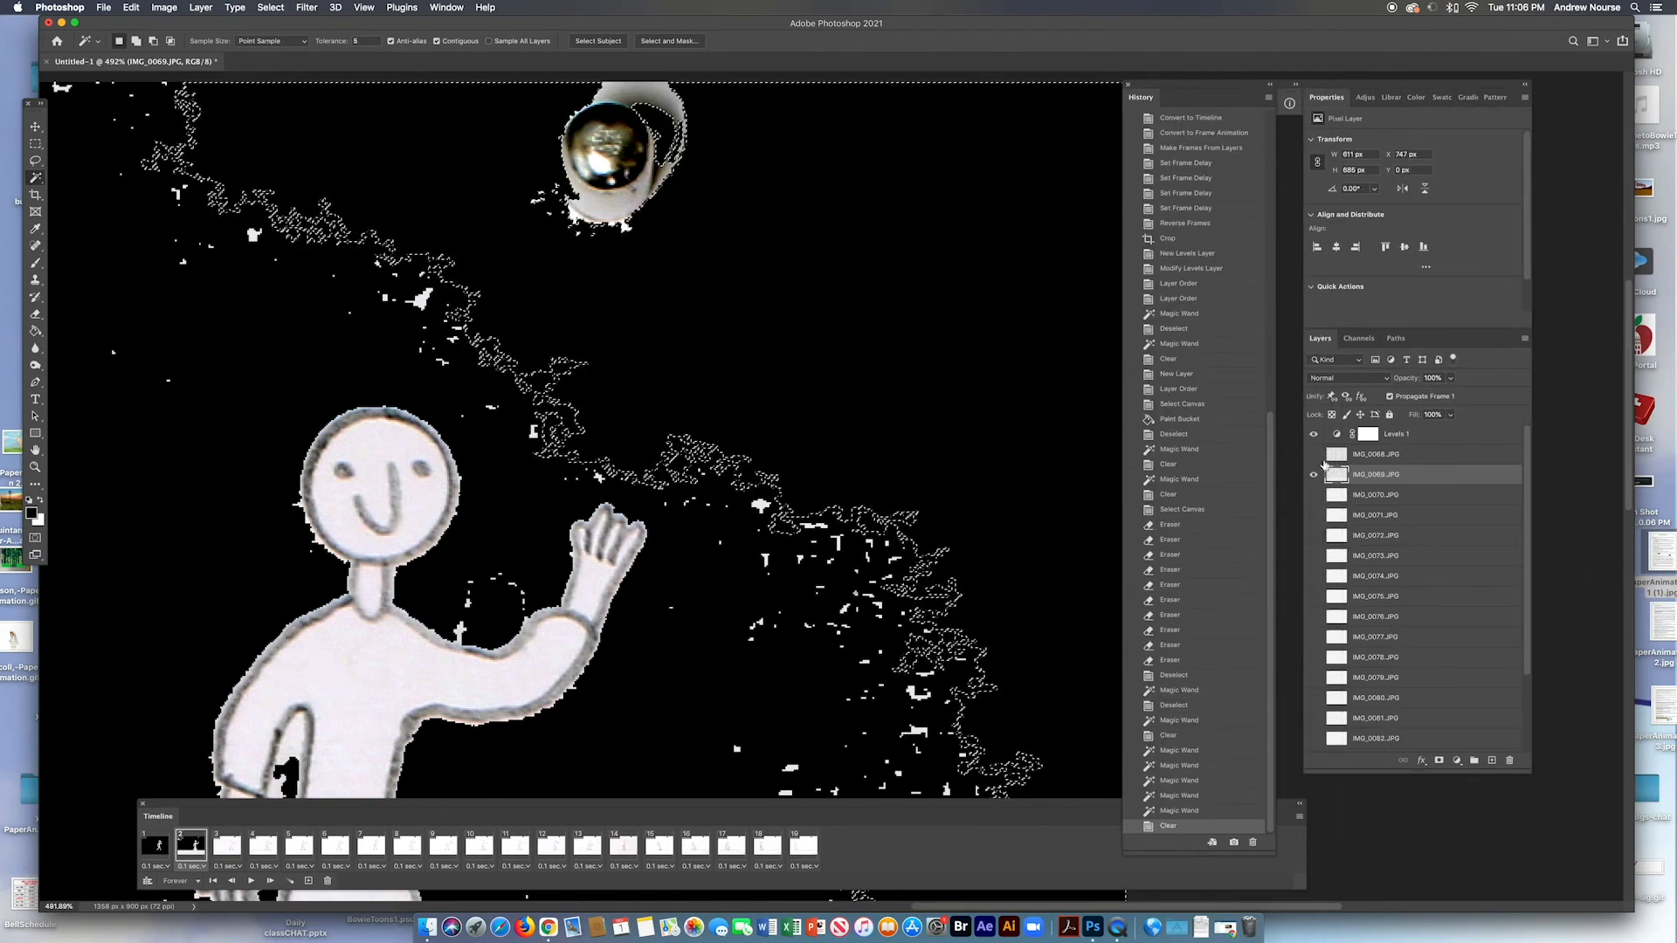
# Step IMG_0069.JPG back through its history to the Magic Wand selection made before the paper background was deleted
pyautogui.click(1177, 795)
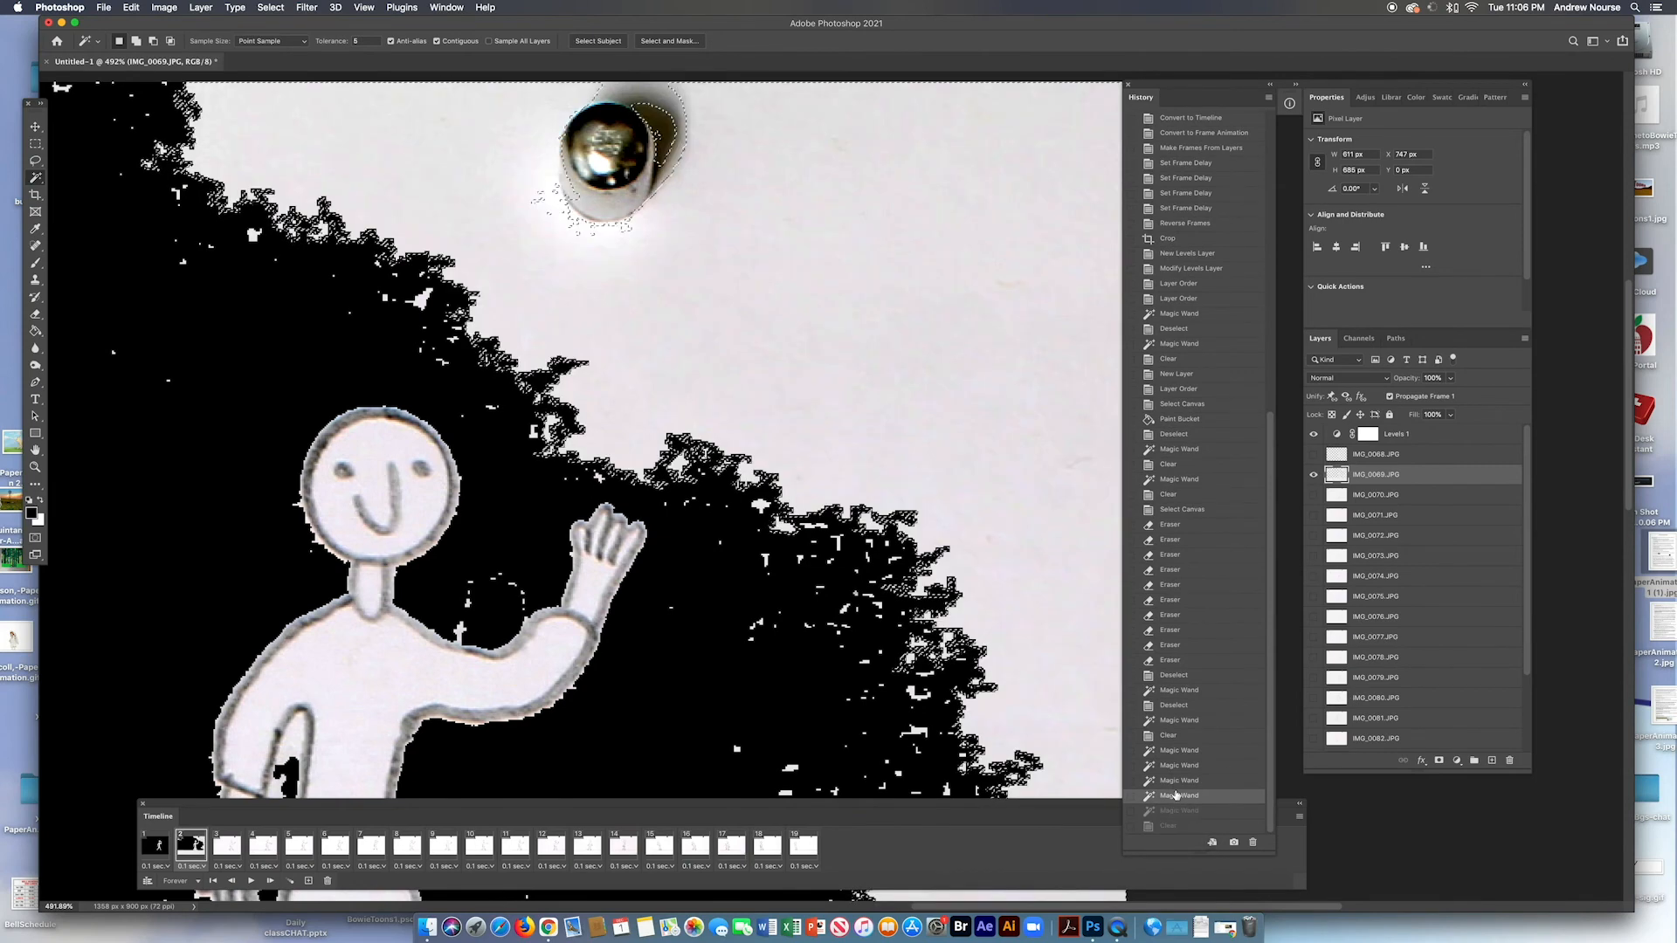
pyautogui.click(1177, 780)
pyautogui.click(1176, 766)
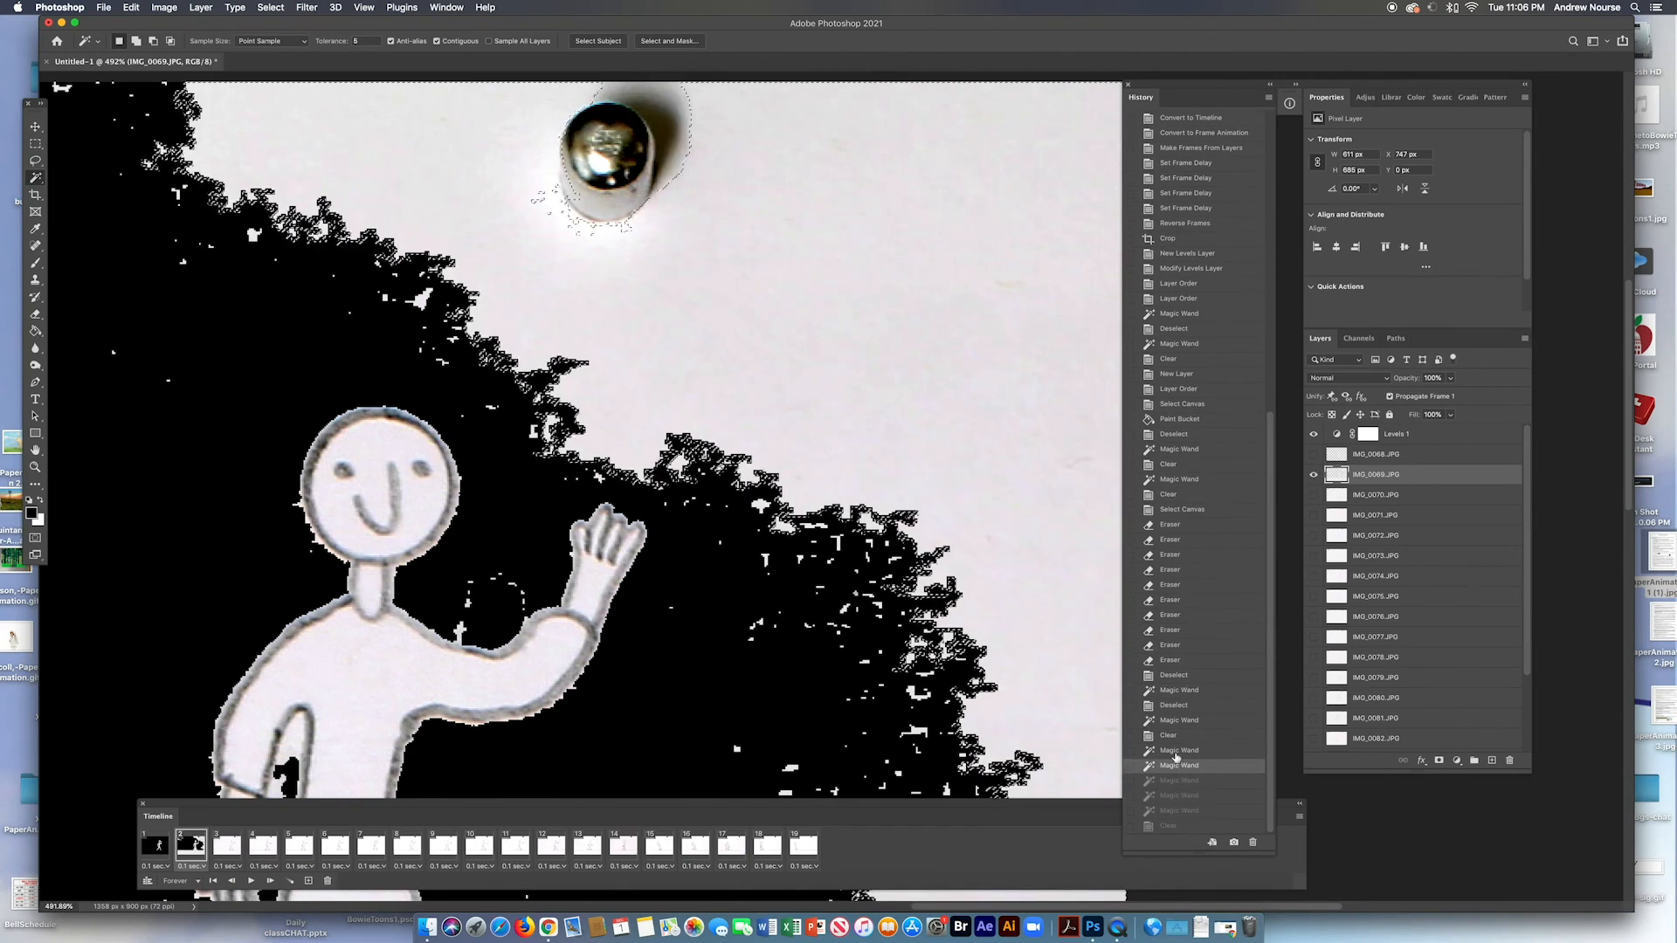
pyautogui.click(1177, 750)
pyautogui.click(1170, 735)
pyautogui.click(1169, 720)
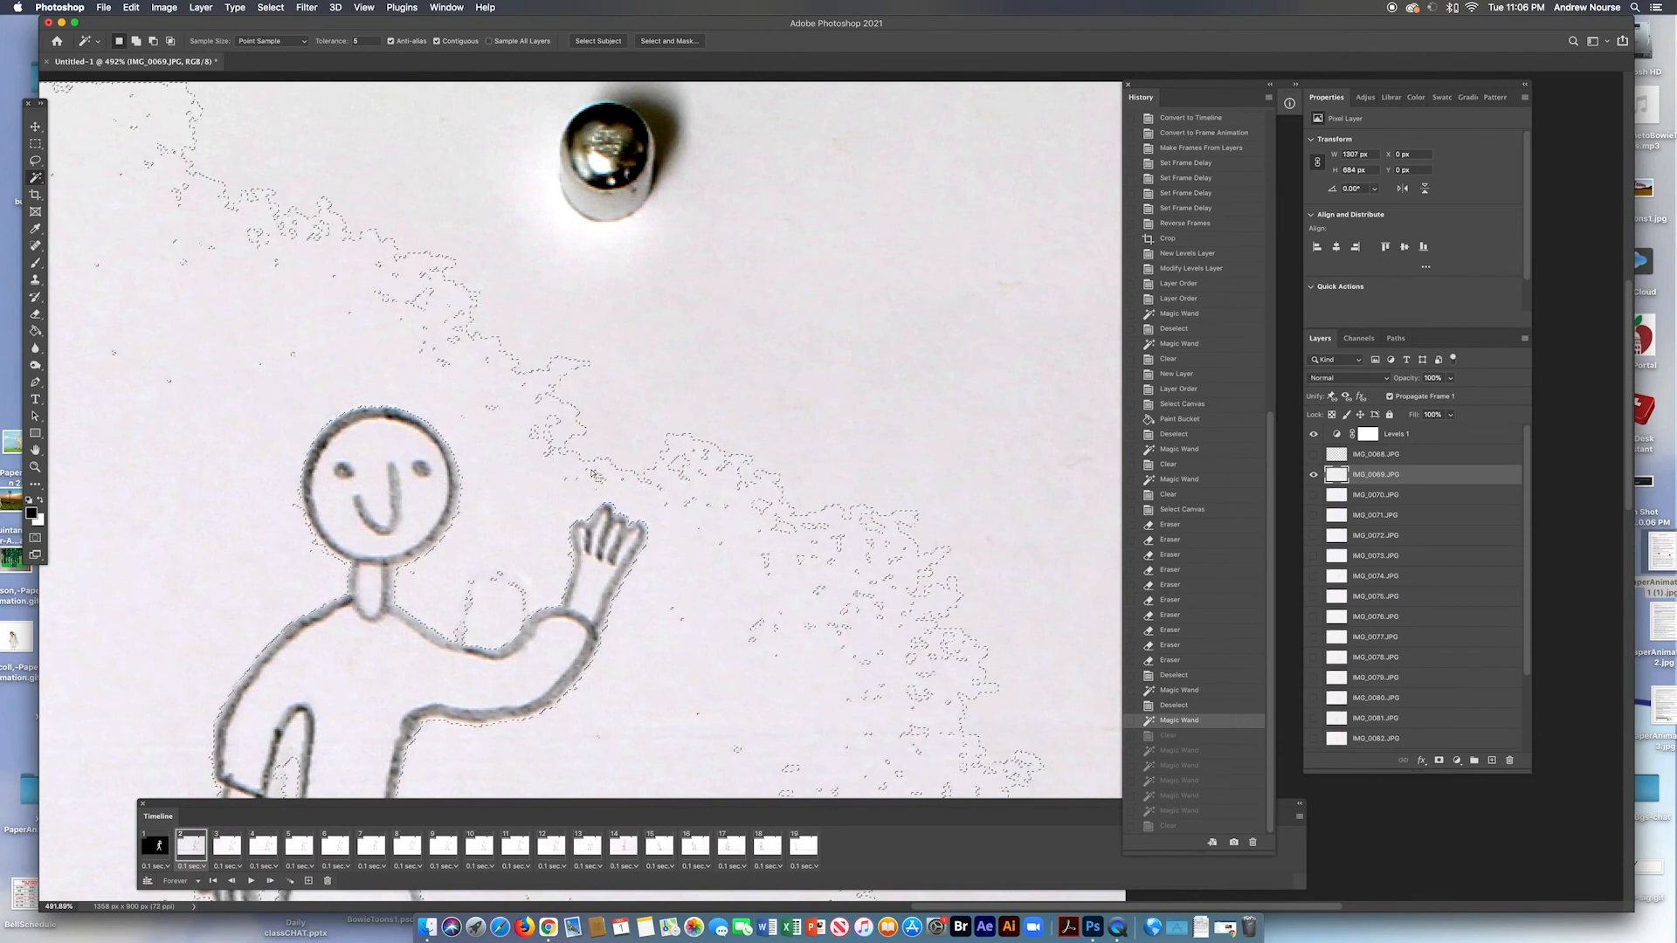
pyautogui.scroll(-5, 590, 474)
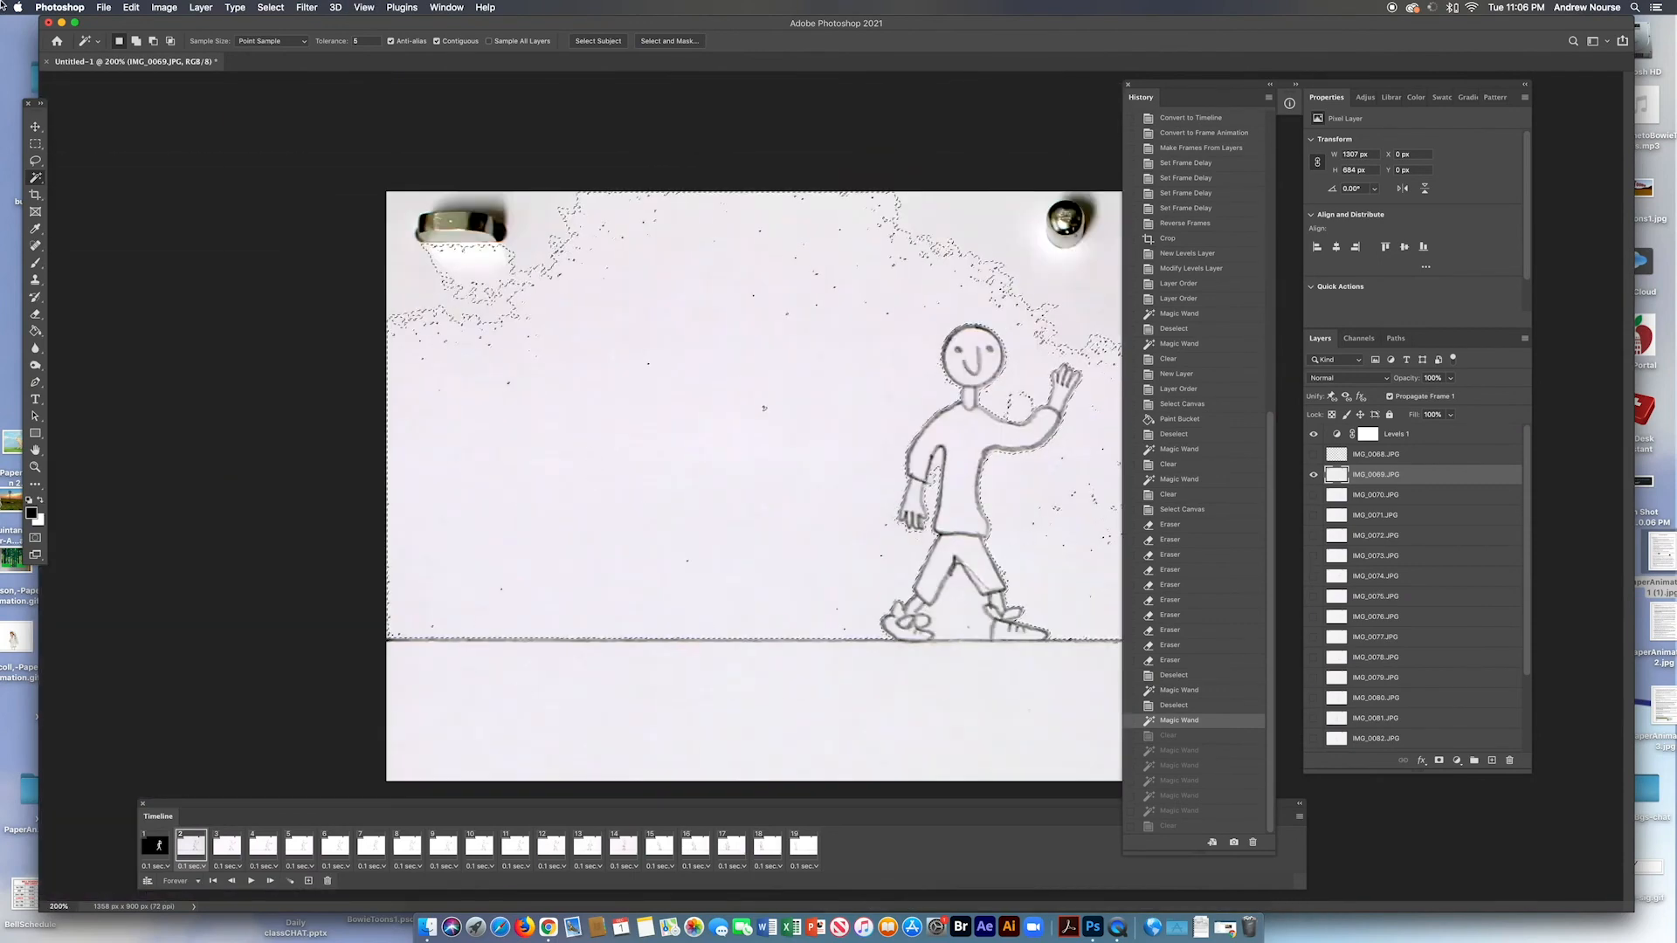
# Set the Magic Wand tolerance to 8, reselect the paper above the ground line in IMG_0069.JPG, and delete it
pyautogui.click(353, 41)
pyautogui.write('8')
pyautogui.hotkey('ctrl', 'd')
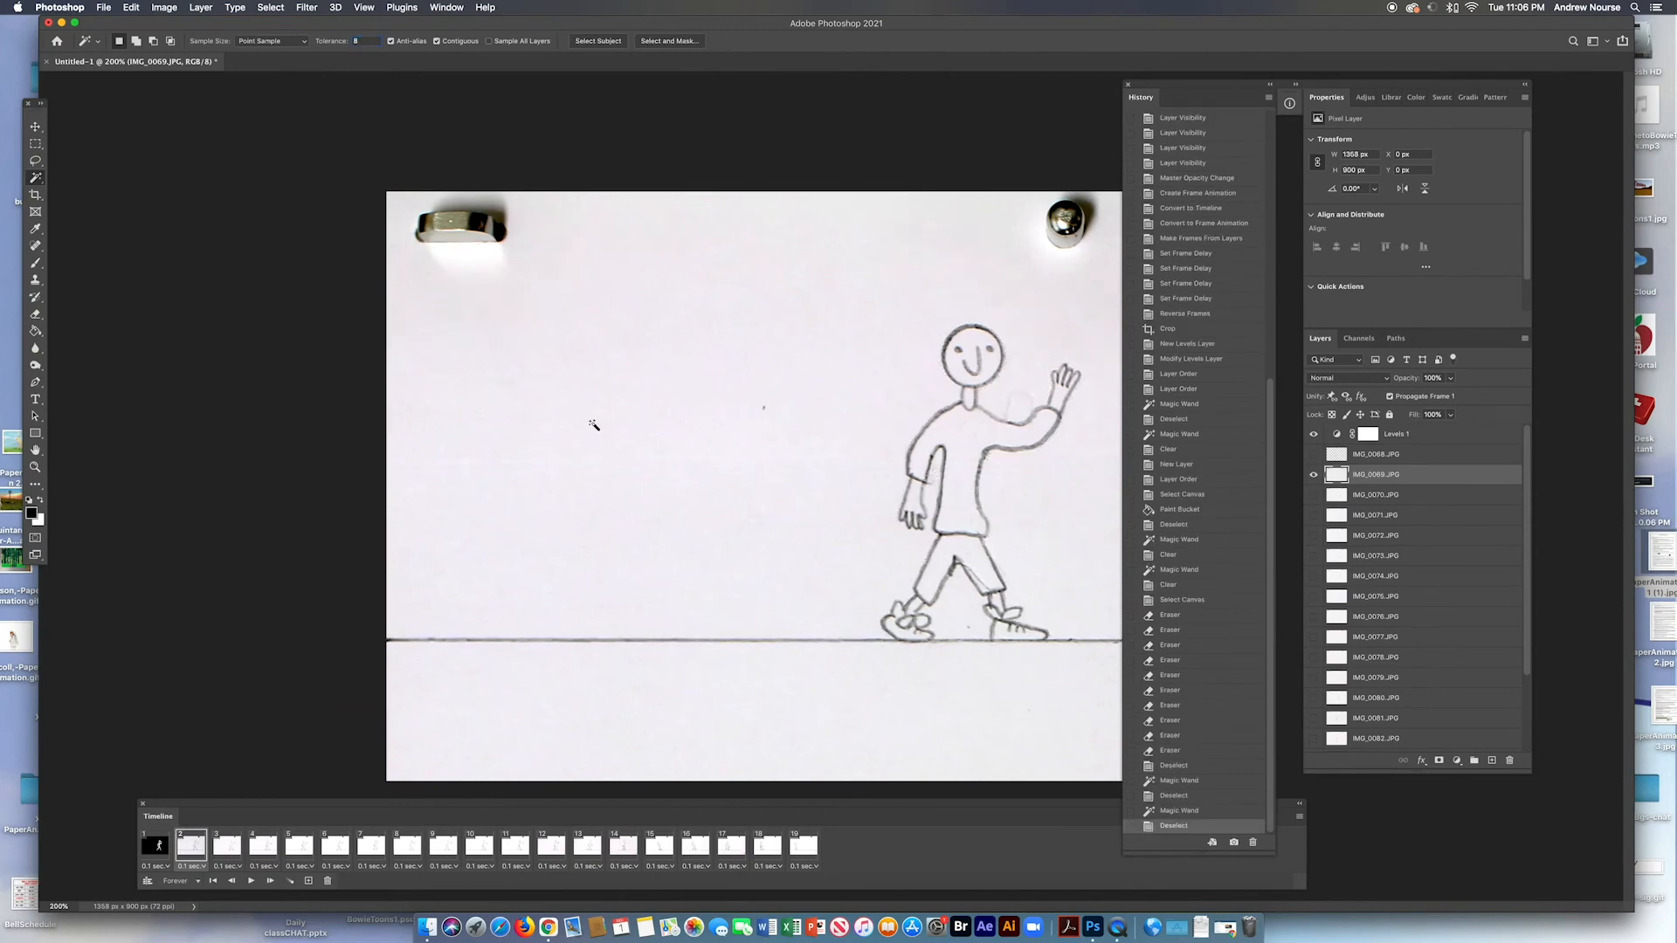
pyautogui.click(594, 433)
pyautogui.press('Delete')
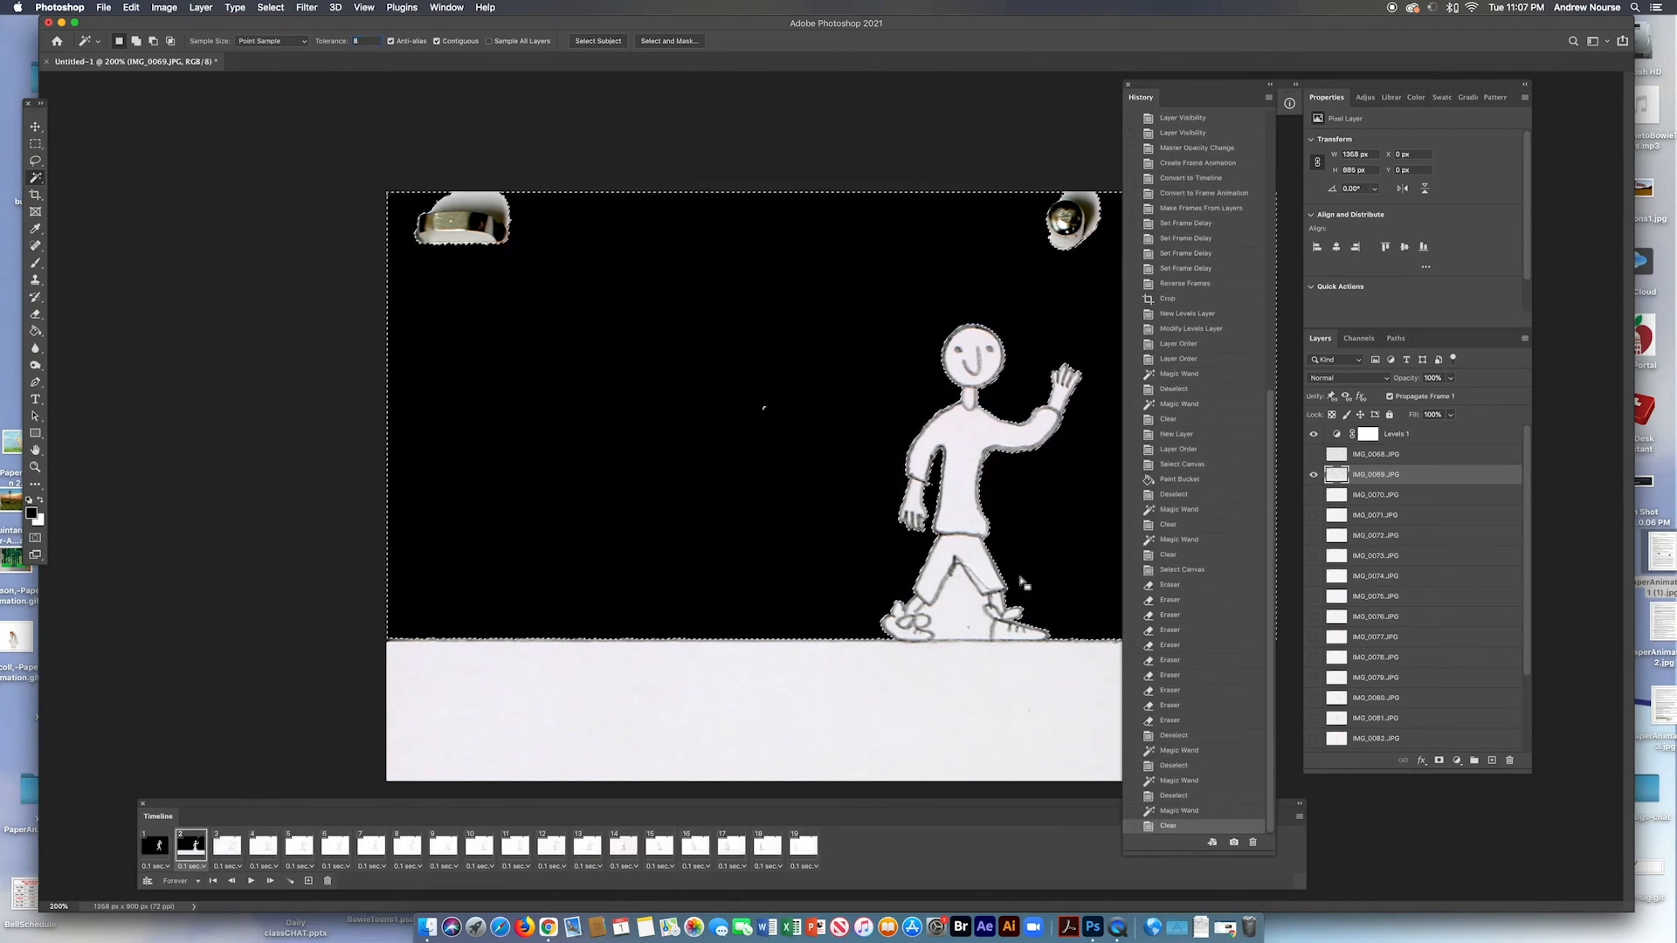
# Select and delete the paper between the figure's legs and the paper below the ground line in IMG_0069.JPG
pyautogui.click(960, 607)
pyautogui.press('Delete')
pyautogui.click(821, 668)
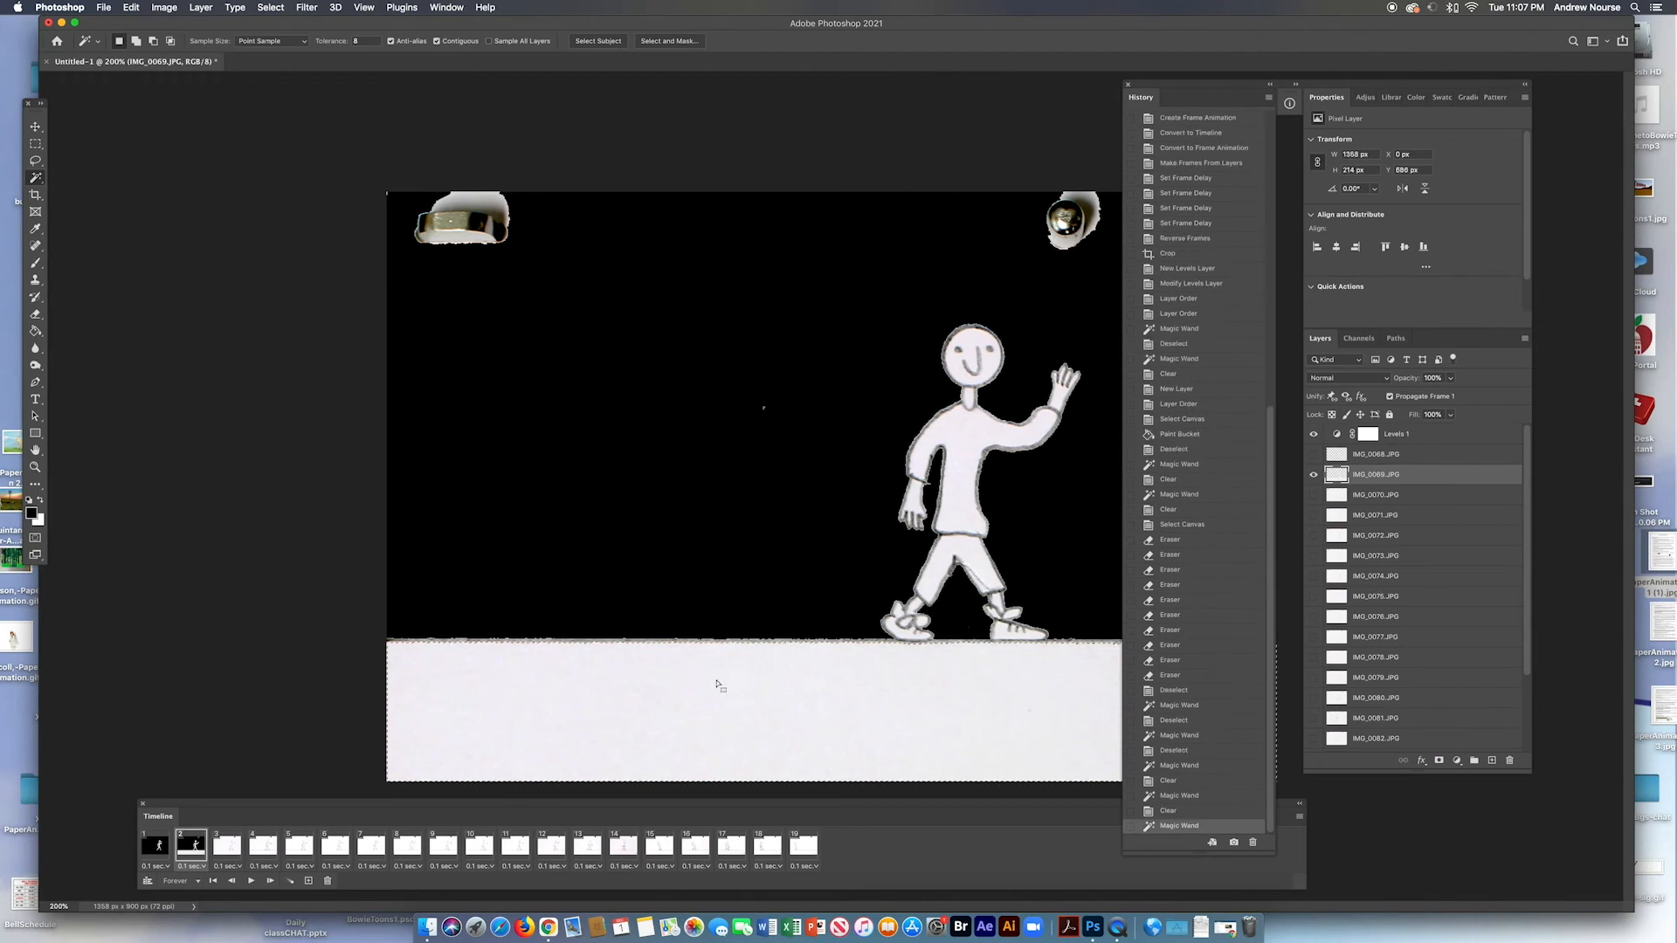
pyautogui.press('Delete')
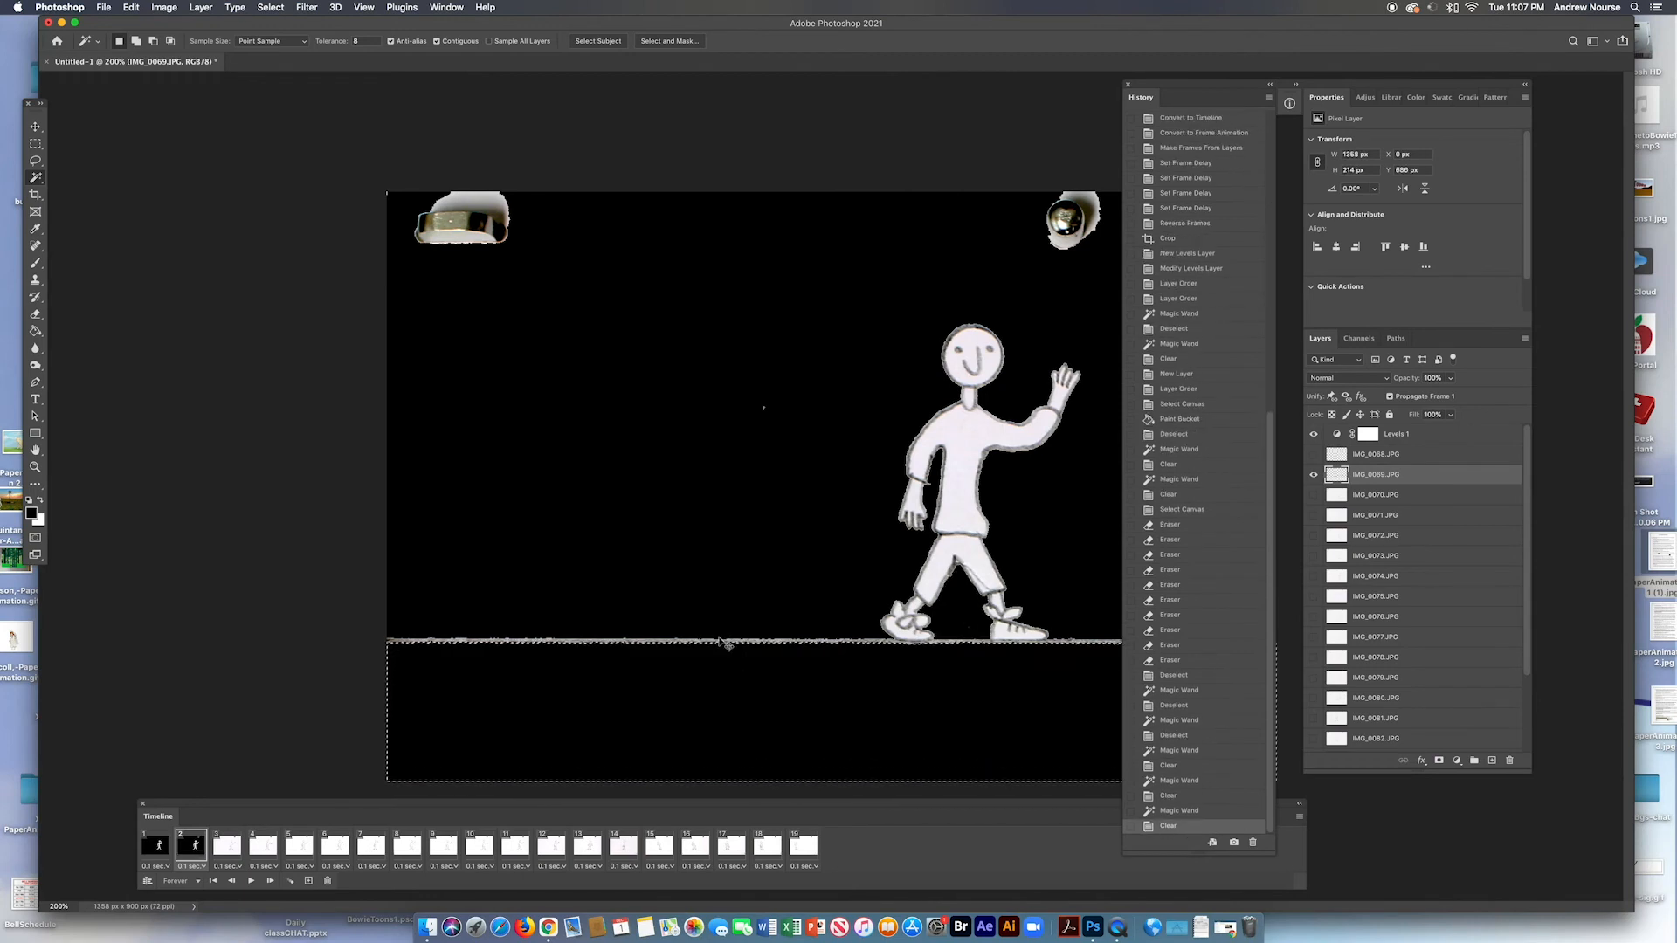
# Select the whole canvas, move the panels clear of it, and erase the left magnet and the ground line left of the figure
pyautogui.press('super+a')
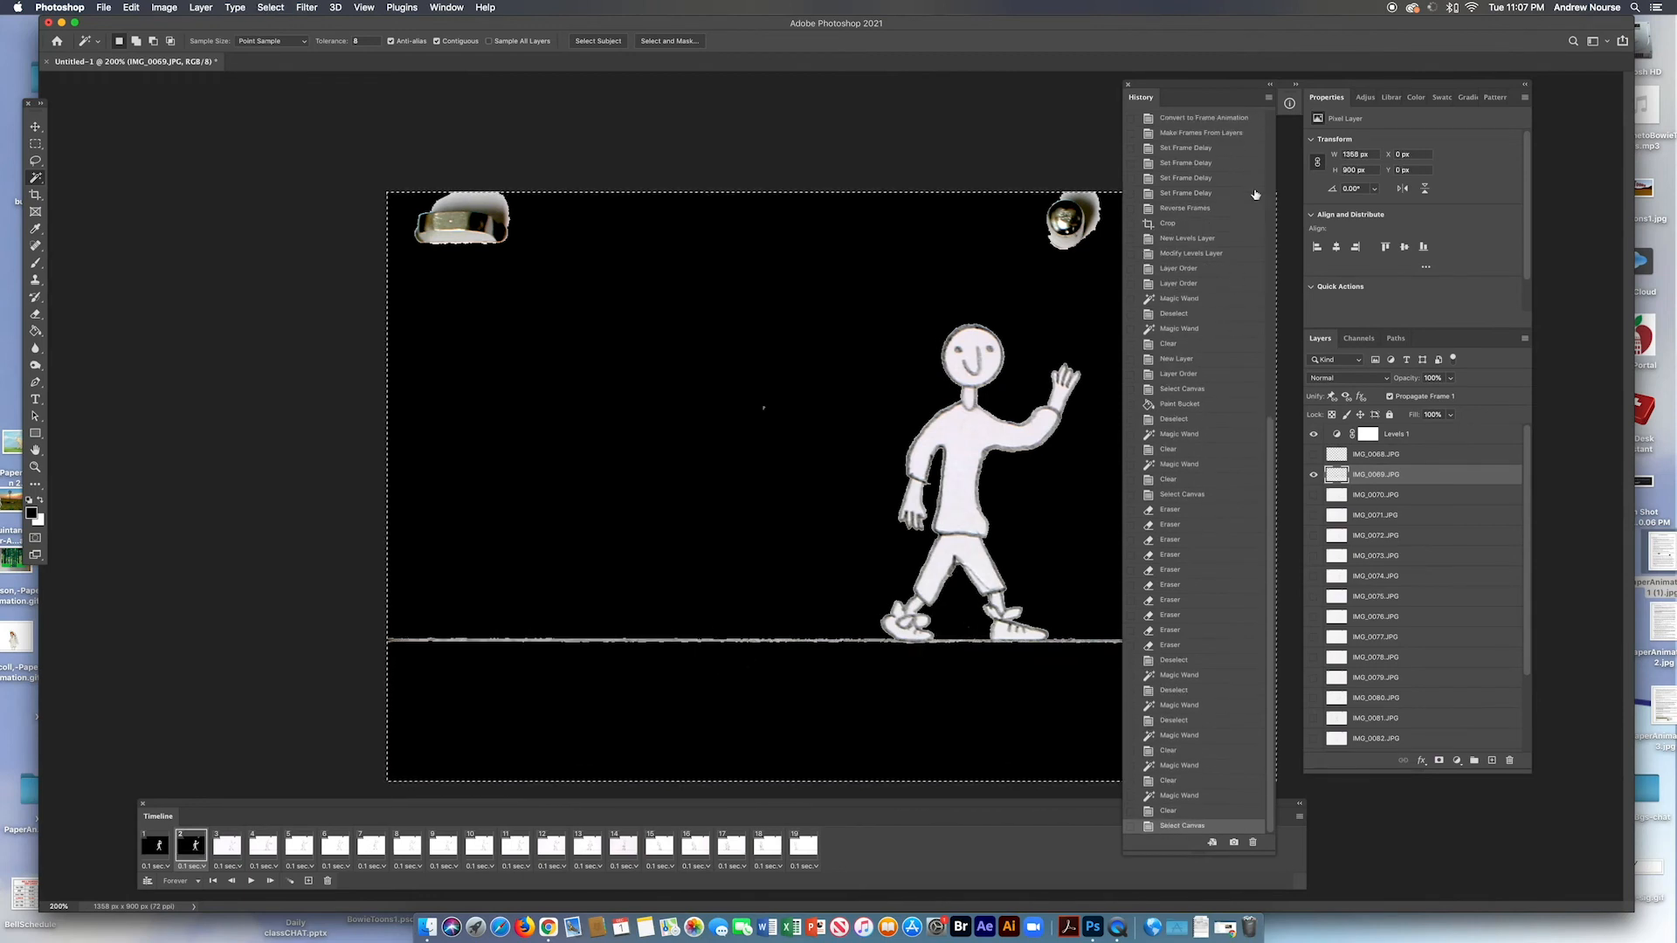
pyautogui.moveTo(1196, 88); pyautogui.dragTo(1369, 96)
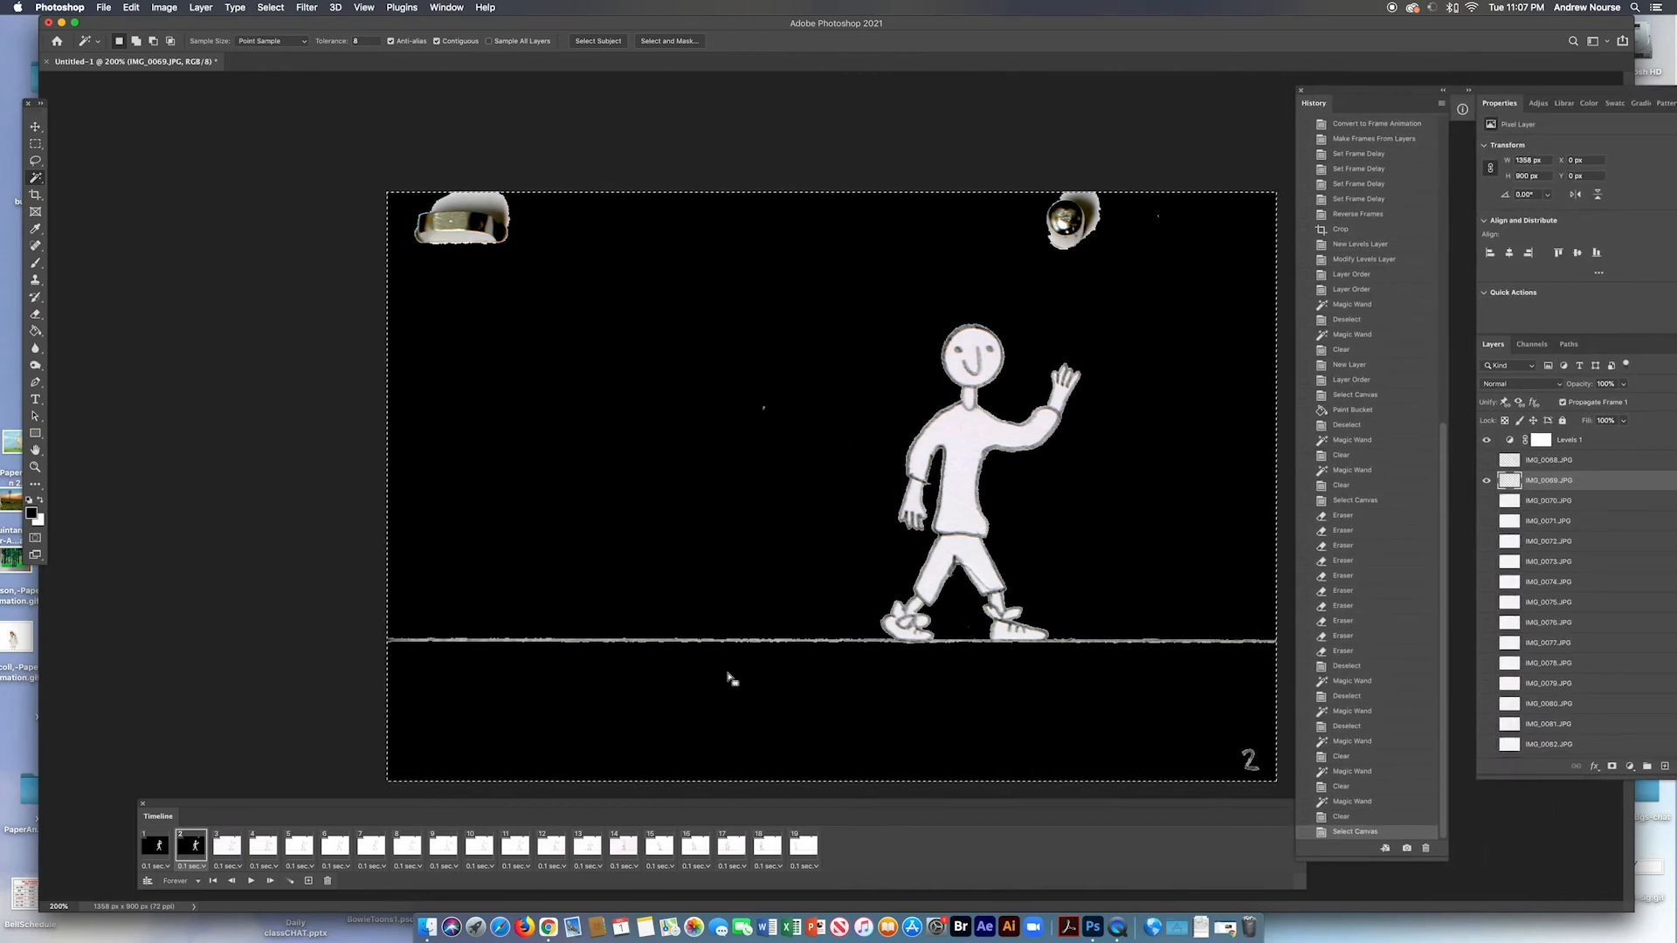
pyautogui.press('e')
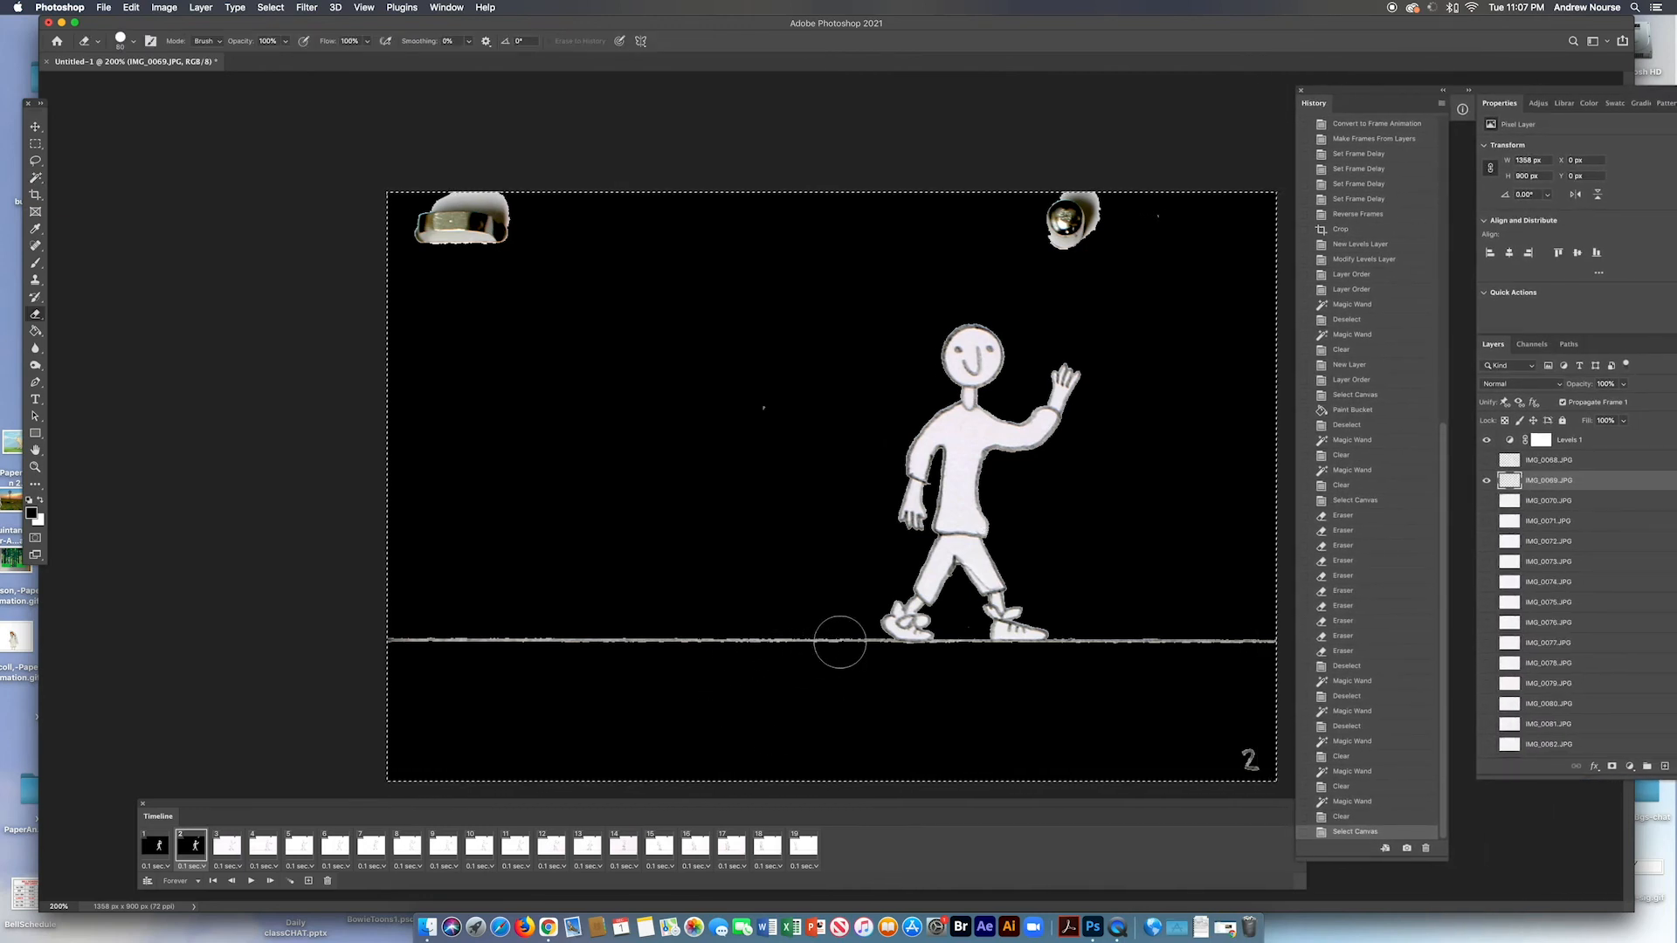
pyautogui.moveTo(872, 667)
pyautogui.mouseDown()
pyautogui.moveTo(679, 638)
pyautogui.moveTo(736, 646)
pyautogui.moveTo(461, 477)
pyautogui.moveTo(581, 393)
pyautogui.moveTo(677, 380)
pyautogui.moveTo(375, 225)
pyautogui.mouseUp()
pyautogui.press(']')
pyautogui.press(']')
pyautogui.press(']')
pyautogui.press(']')
pyautogui.press(']')
pyautogui.press(']')
pyautogui.press(']')
pyautogui.press(']')
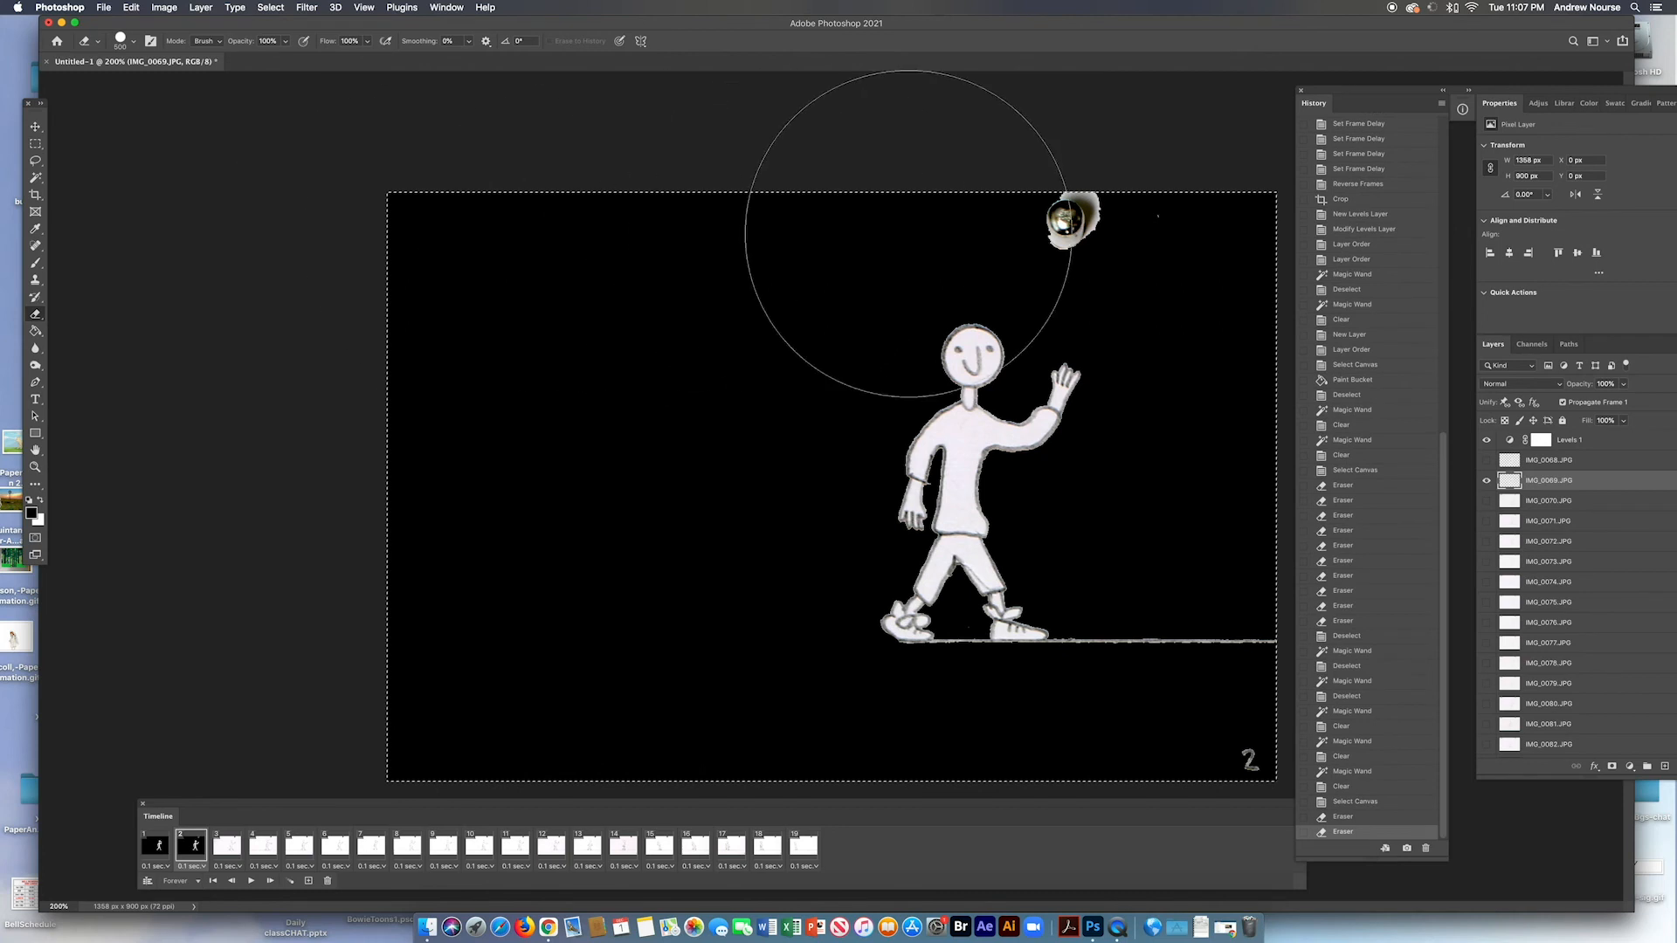
# Erase the right magnet, the ground line right of the figure, and the handwritten page number with a smaller eraser
pyautogui.press('[')
pyautogui.press('[')
pyautogui.press('[')
pyautogui.press('[')
pyautogui.moveTo(1086, 180)
pyautogui.mouseDown()
pyautogui.moveTo(1050, 214)
pyautogui.moveTo(1167, 213)
pyautogui.moveTo(1225, 302)
pyautogui.moveTo(1225, 693)
pyautogui.moveTo(1182, 653)
pyautogui.moveTo(1134, 651)
pyautogui.moveTo(1083, 695)
pyautogui.moveTo(1198, 742)
pyautogui.mouseUp()
# Erase the remaining ground line between the figure's feet with a small eraser, and clear the canvas selection
pyautogui.press('[')
pyautogui.press('[')
pyautogui.press('[')
pyautogui.press('[')
pyautogui.press('[')
pyautogui.press('[')
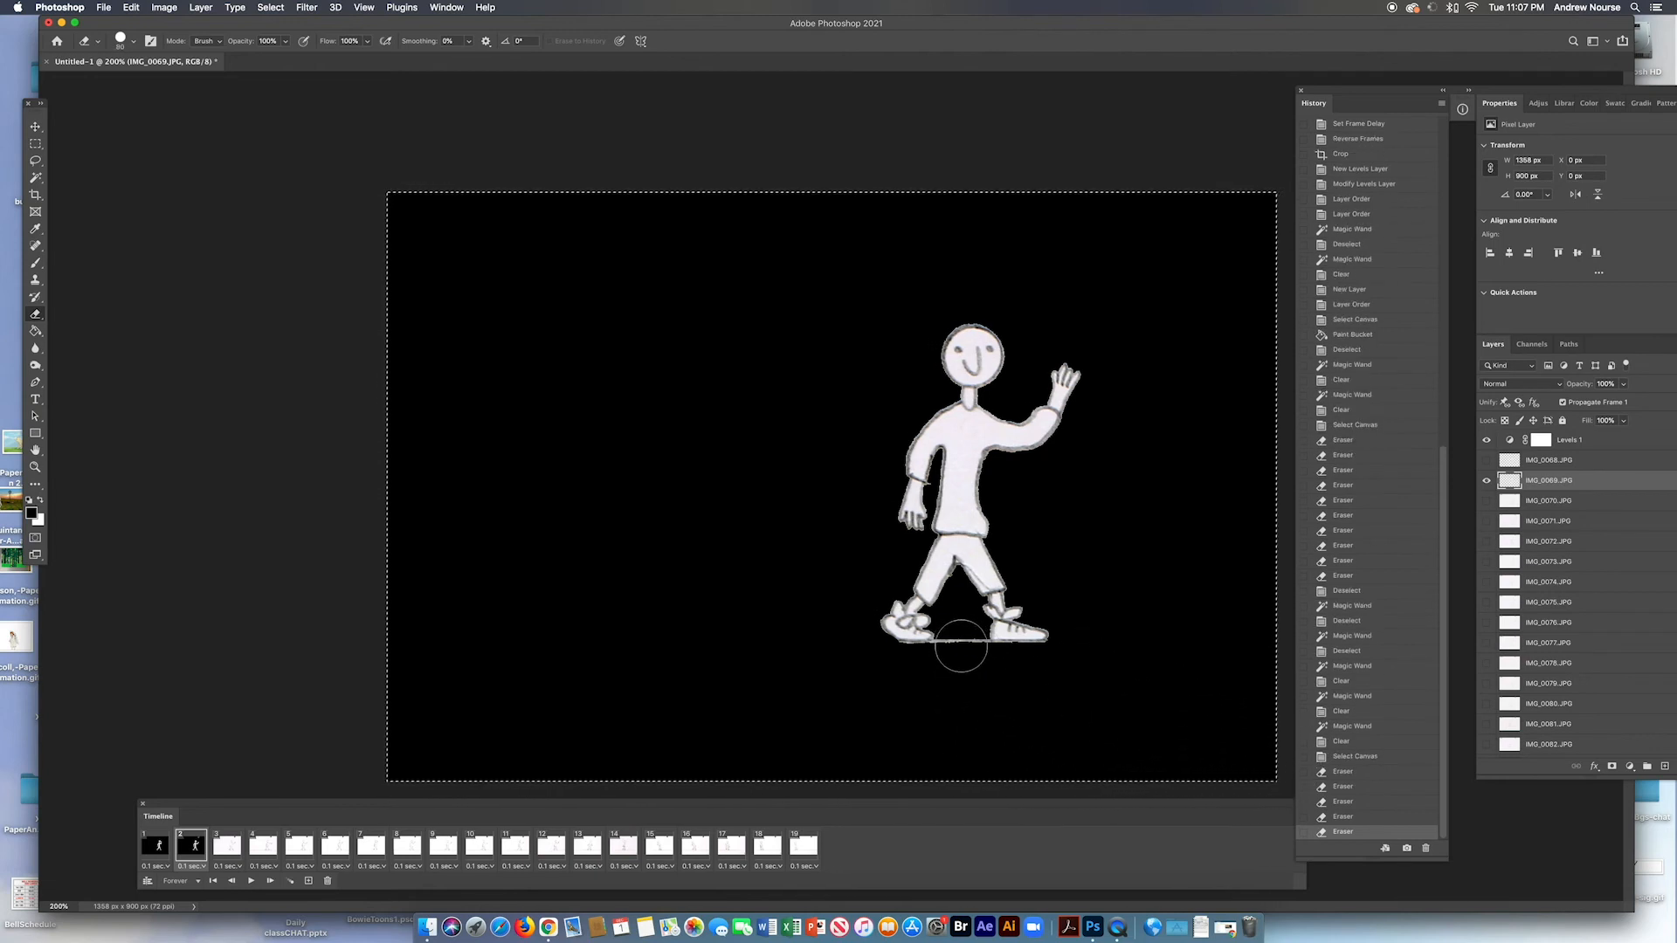
pyautogui.moveTo(965, 647)
pyautogui.mouseDown()
pyautogui.moveTo(895, 665)
pyautogui.moveTo(958, 667)
pyautogui.mouseUp()
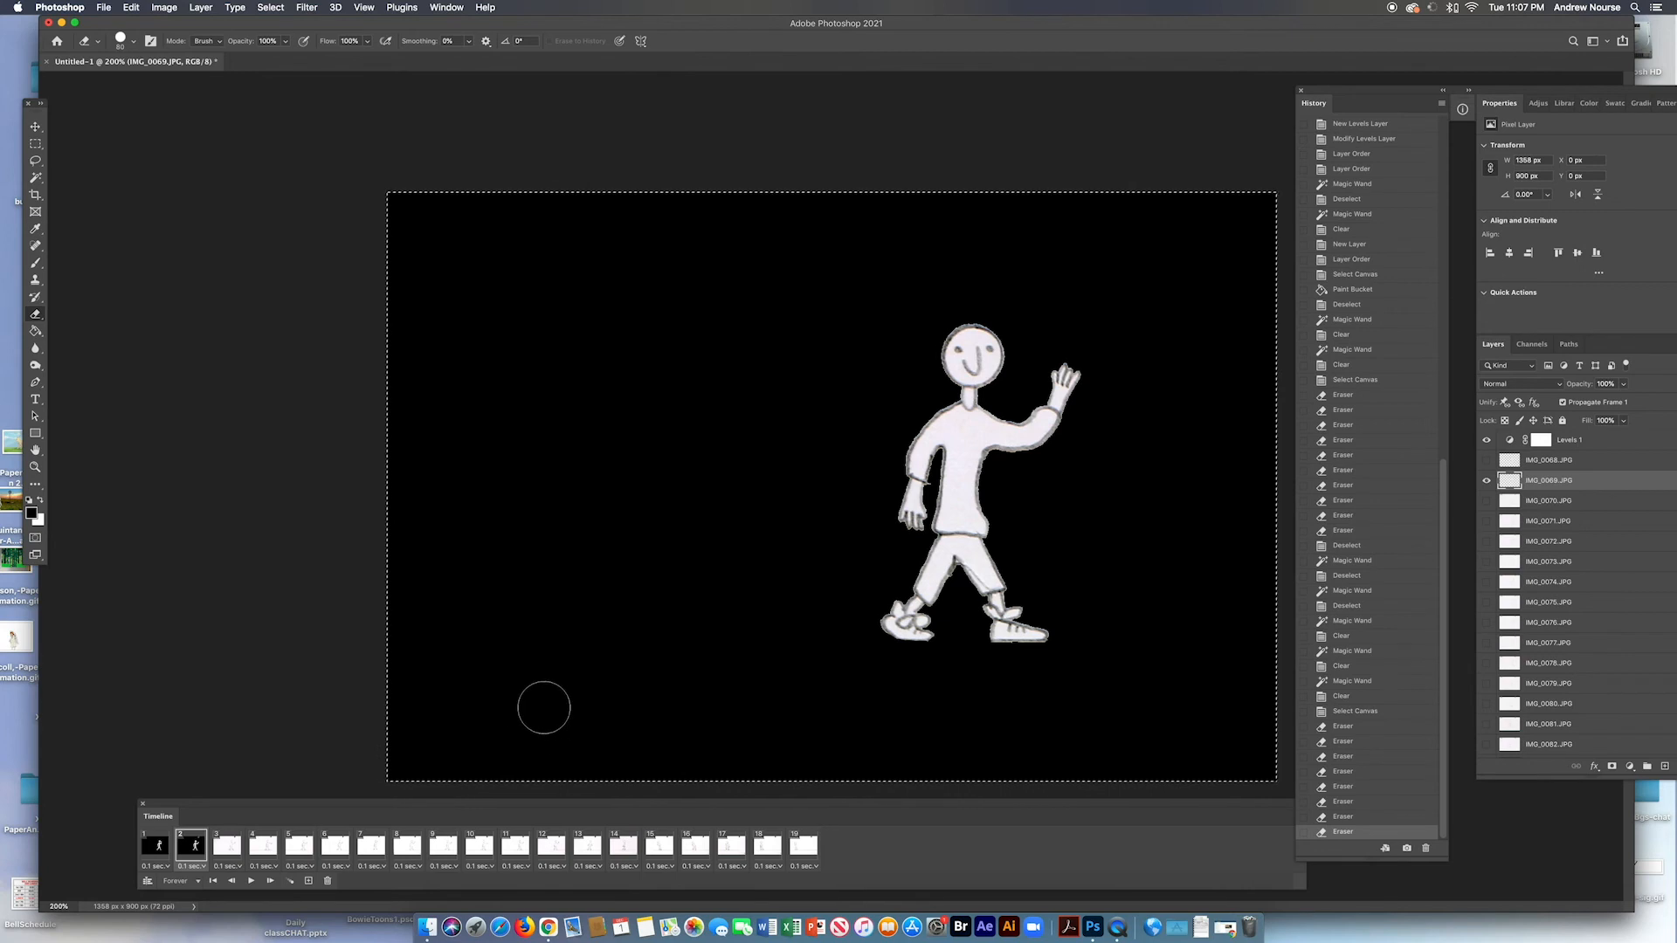
pyautogui.press('super+d')
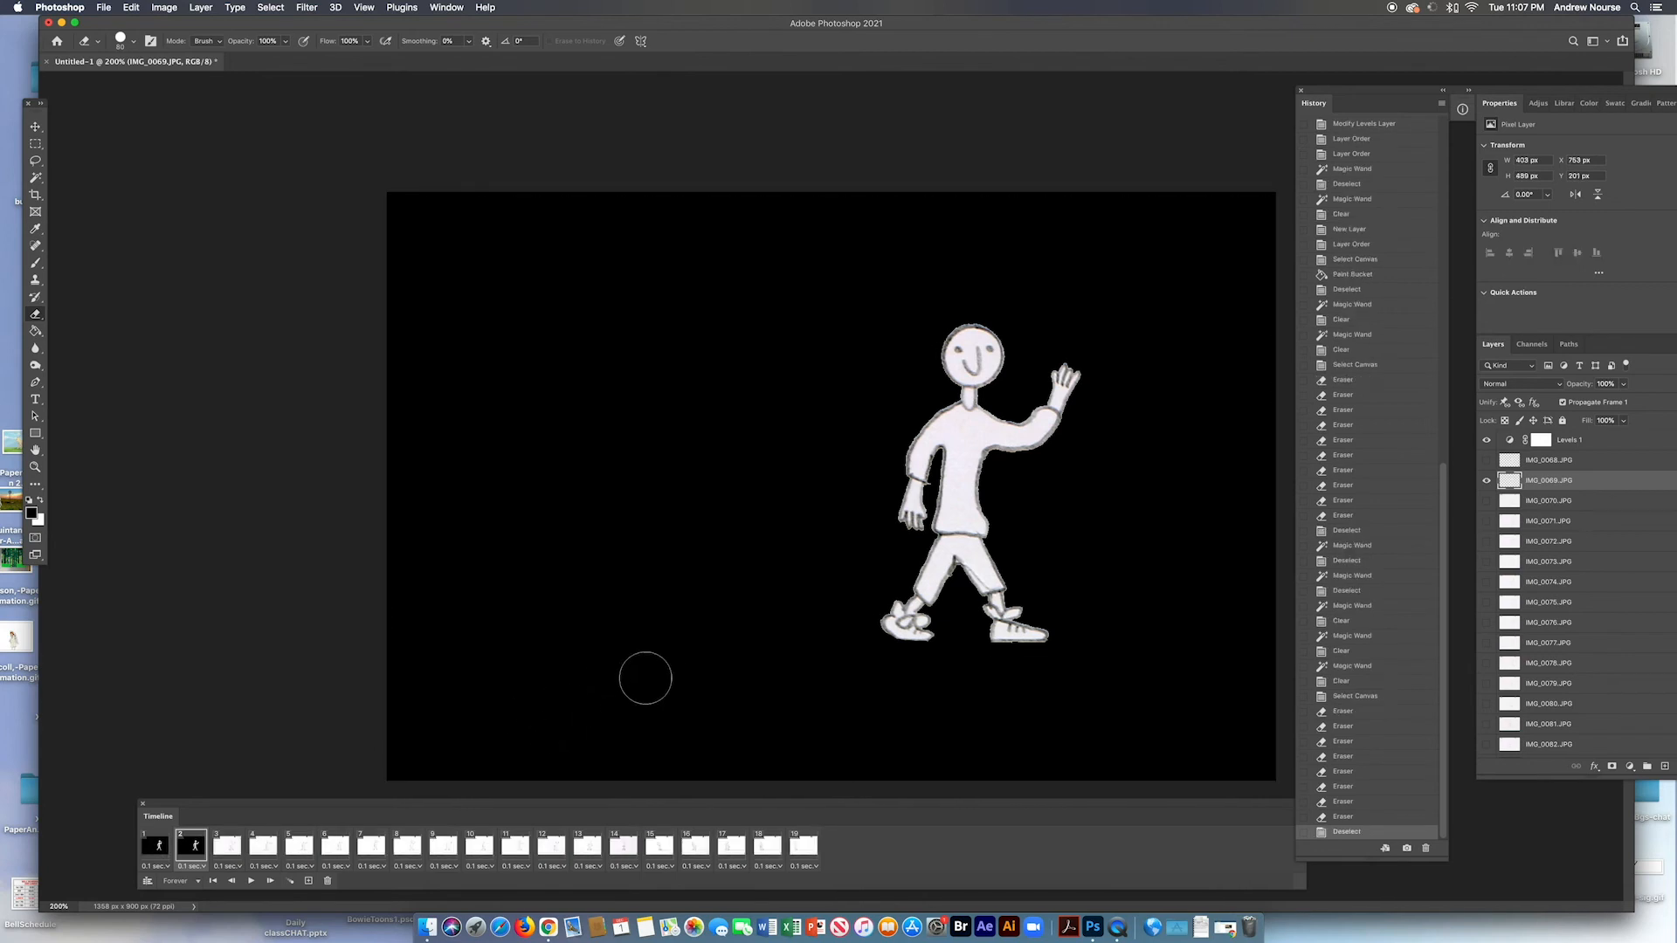
# Switch to animation frame 3 and make the IMG_0070.JPG layer active
pyautogui.press('super+minus')
pyautogui.press('super+minus')
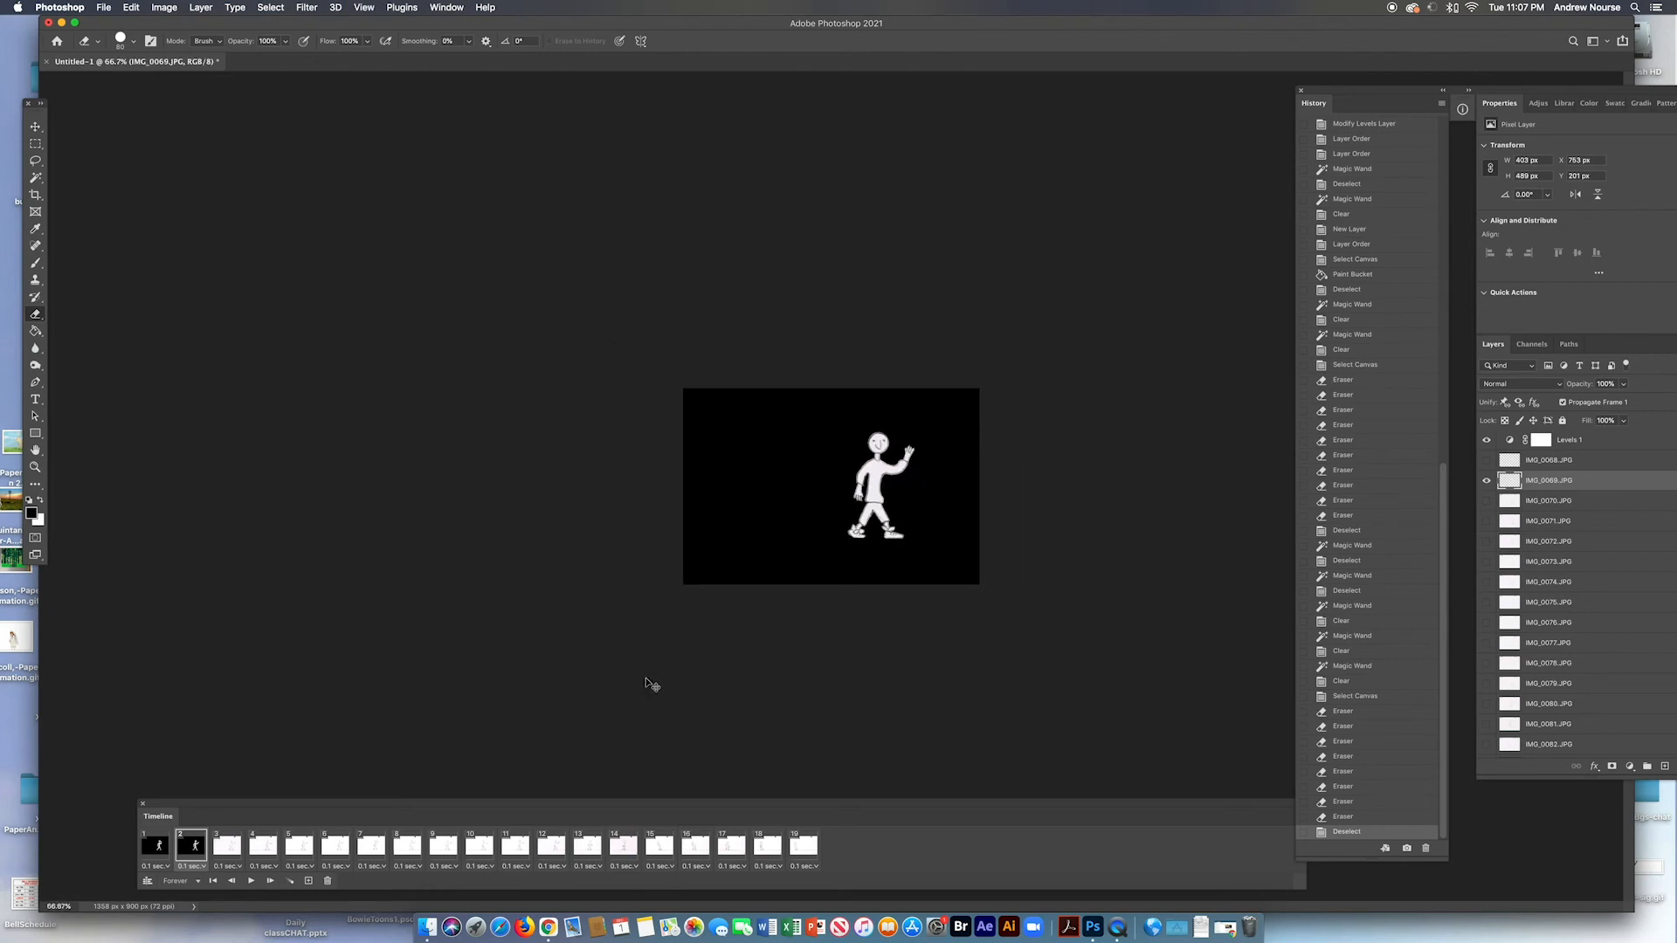
pyautogui.press('super+plus')
pyautogui.press('super+plus')
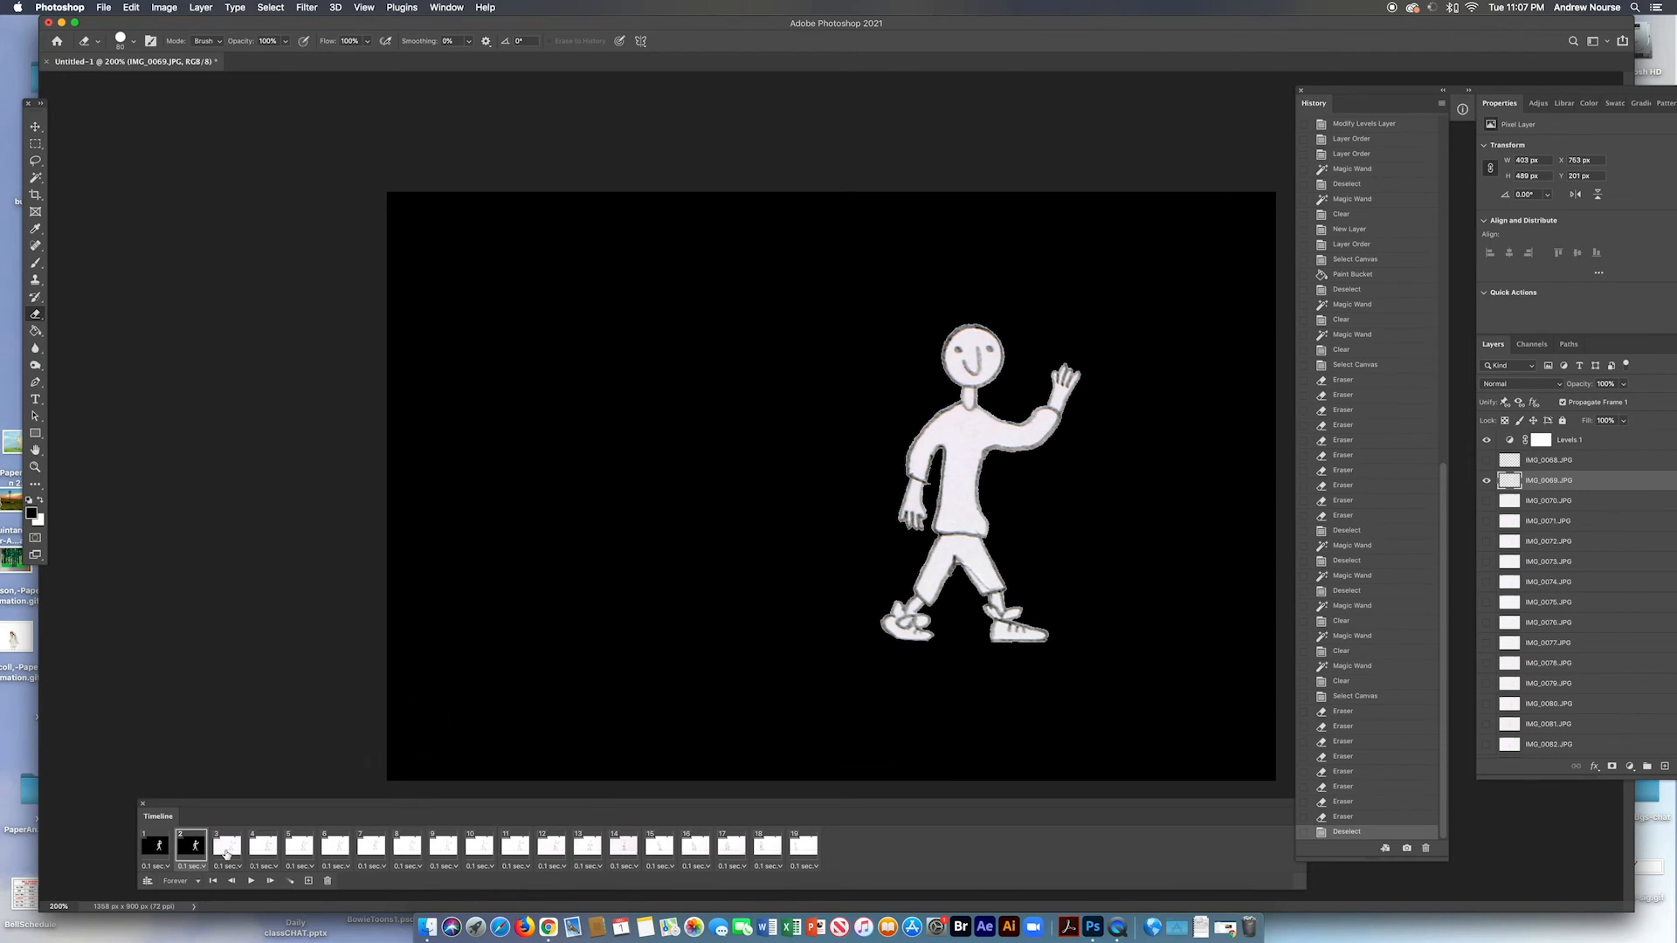
pyautogui.click(225, 849)
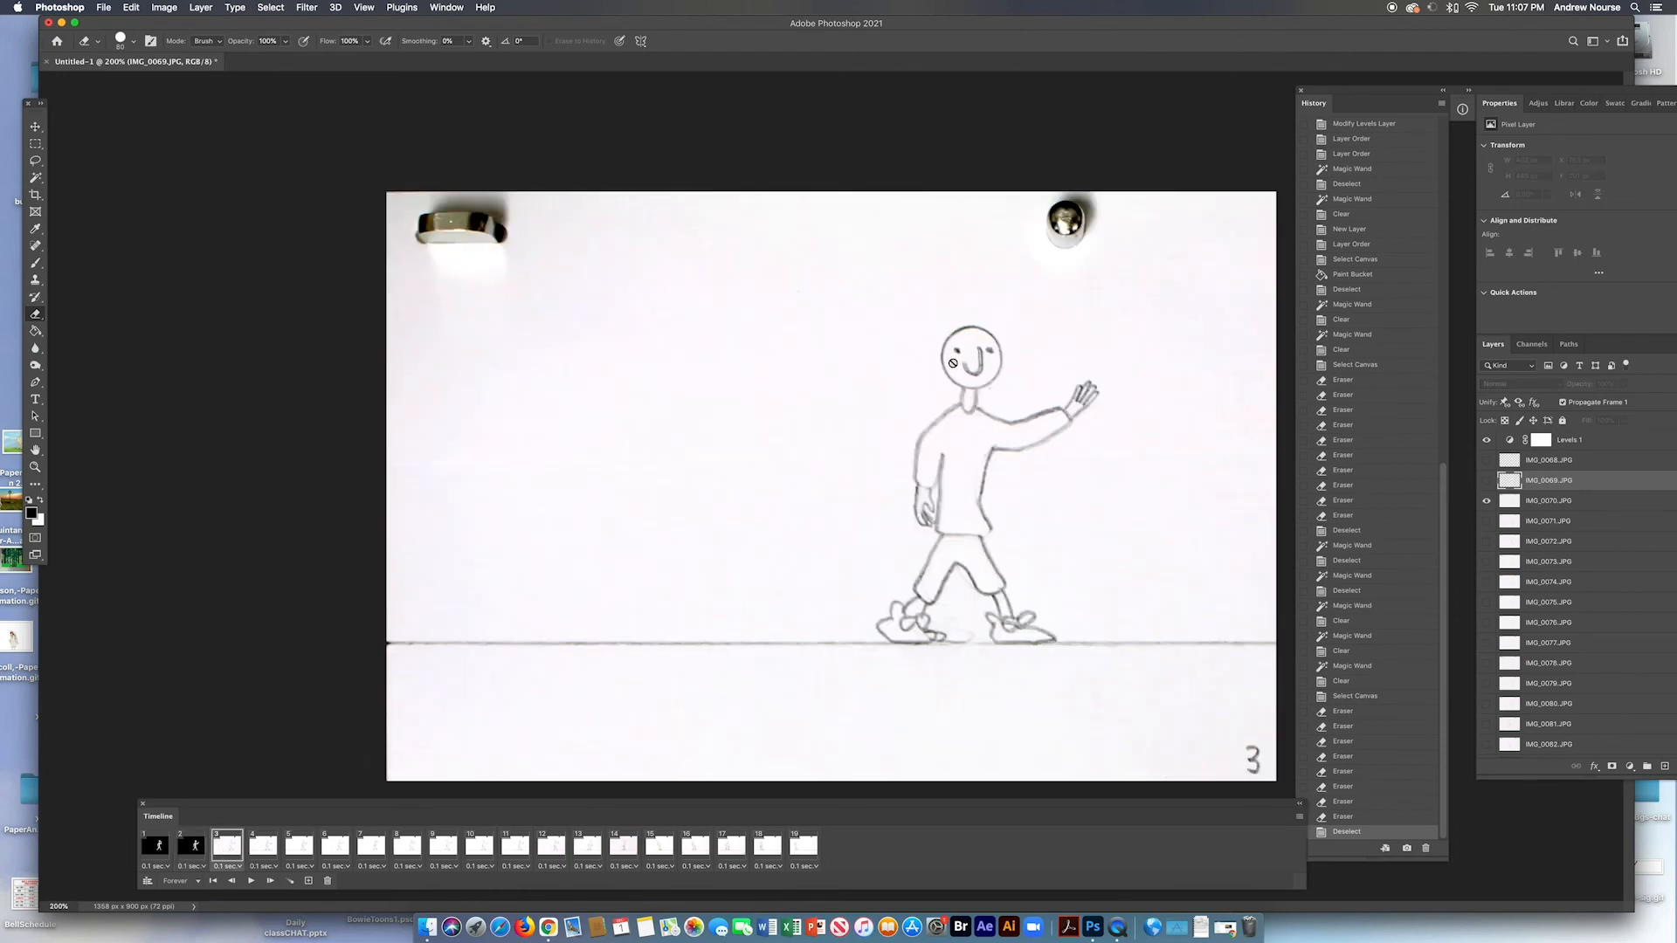
pyautogui.click(1539, 505)
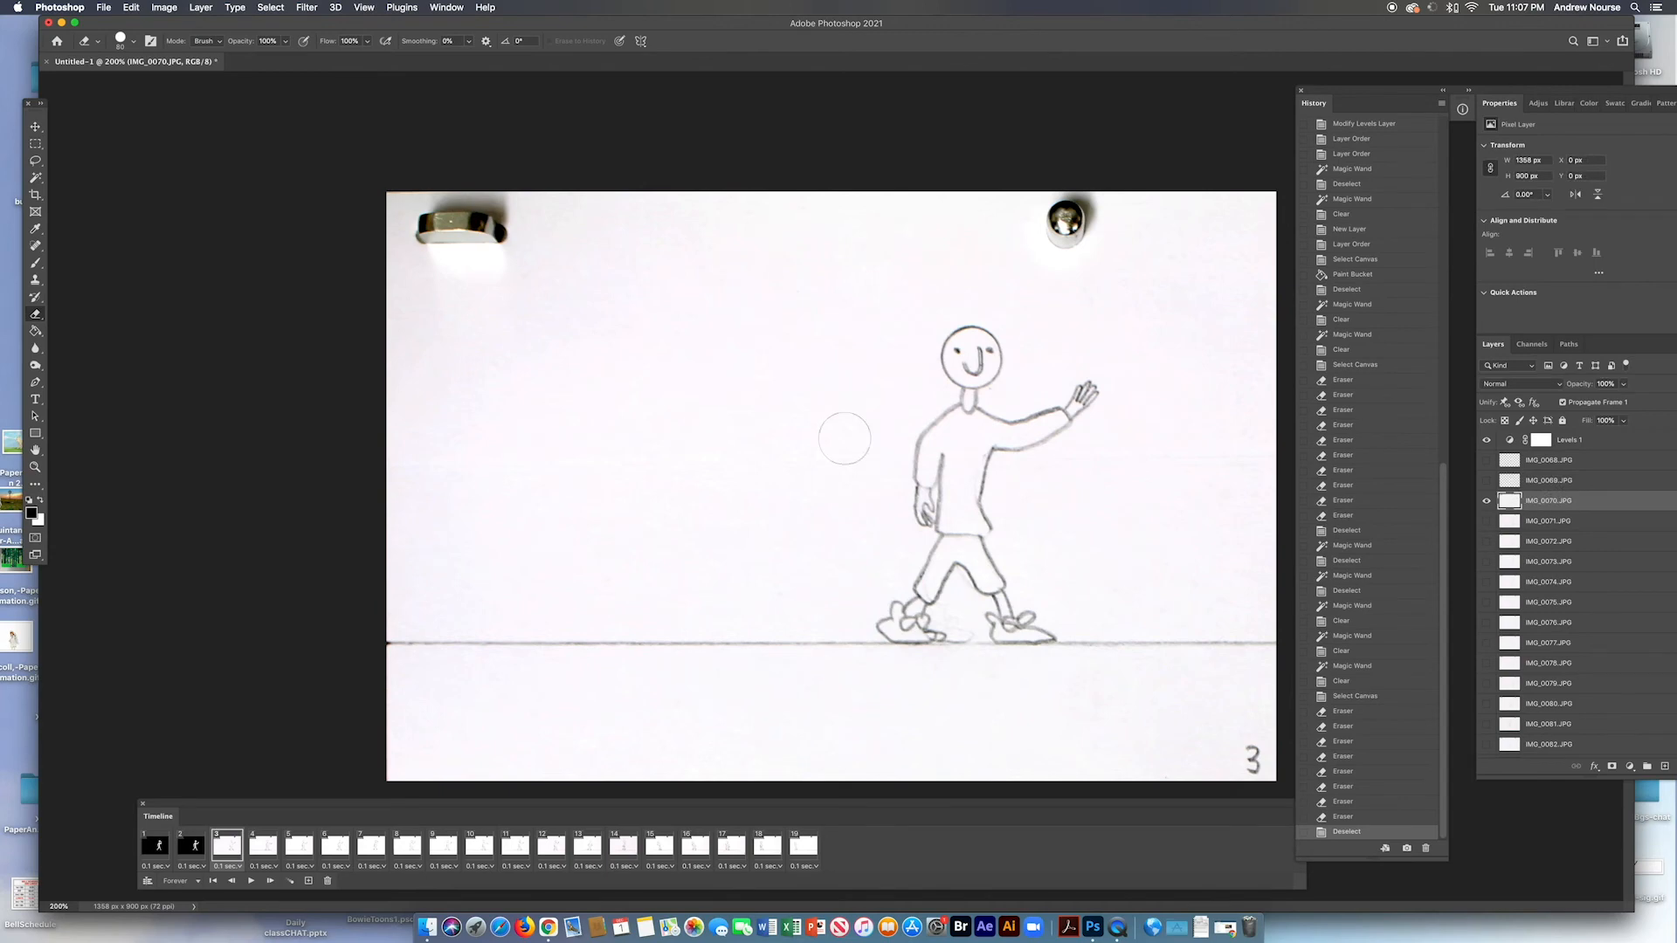
# Try deleting the paper above the ground line in IMG_0070.JPG with a Magic Wand selection, and undo the deletion
pyautogui.click(35, 178)
pyautogui.click(549, 409)
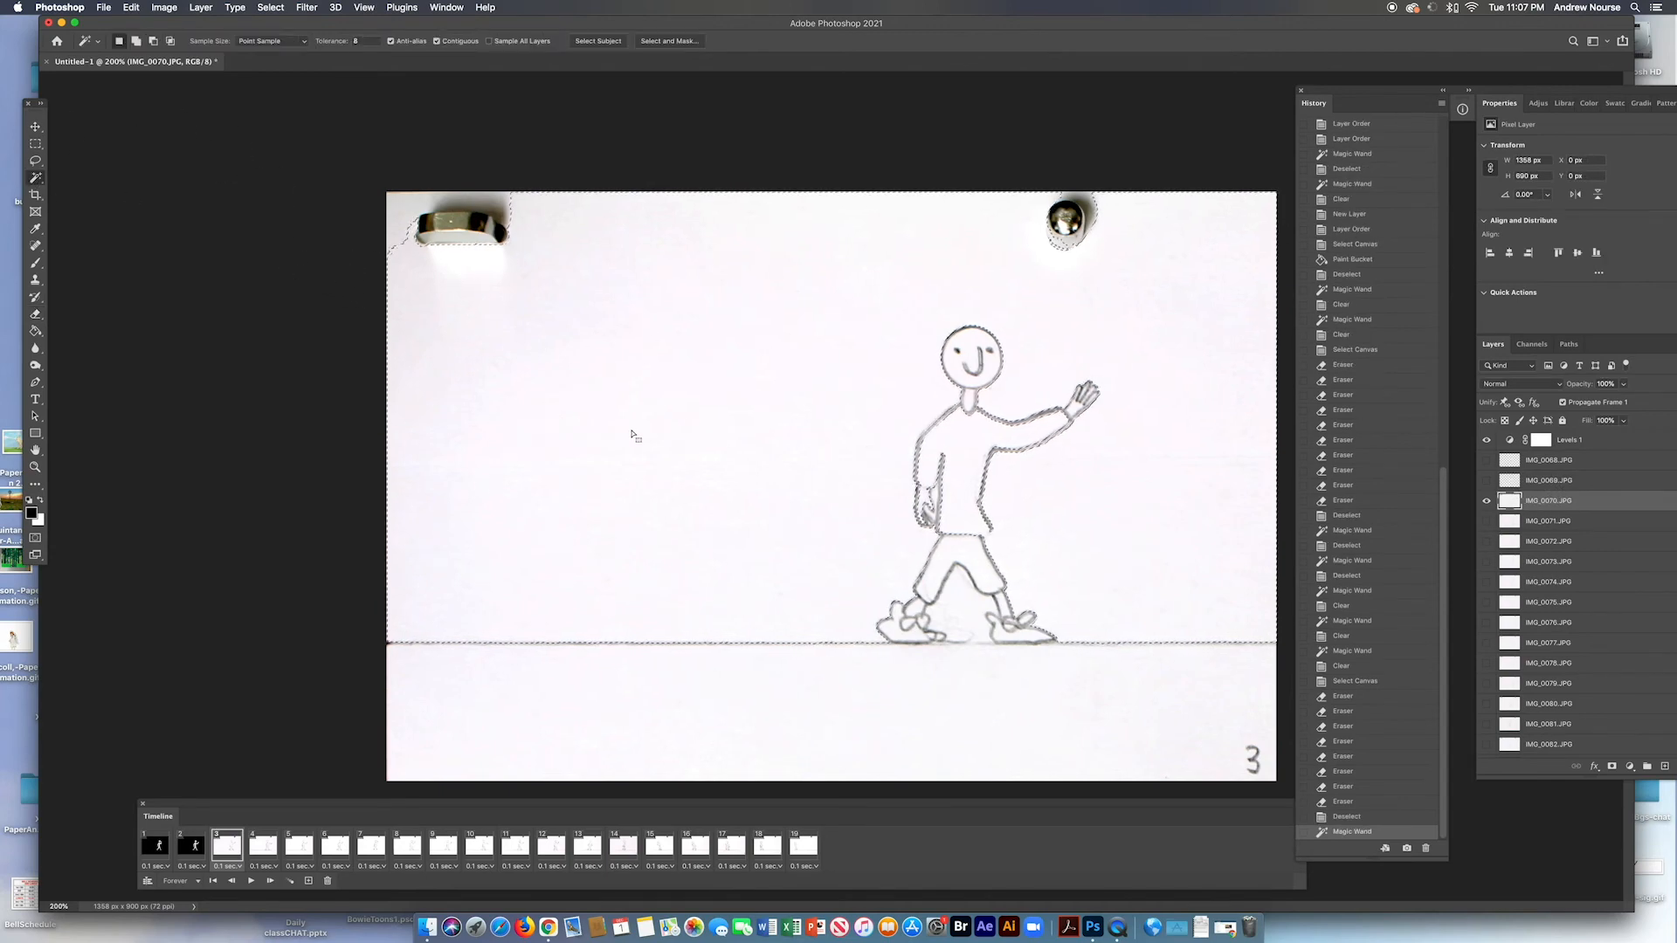
pyautogui.press('Delete')
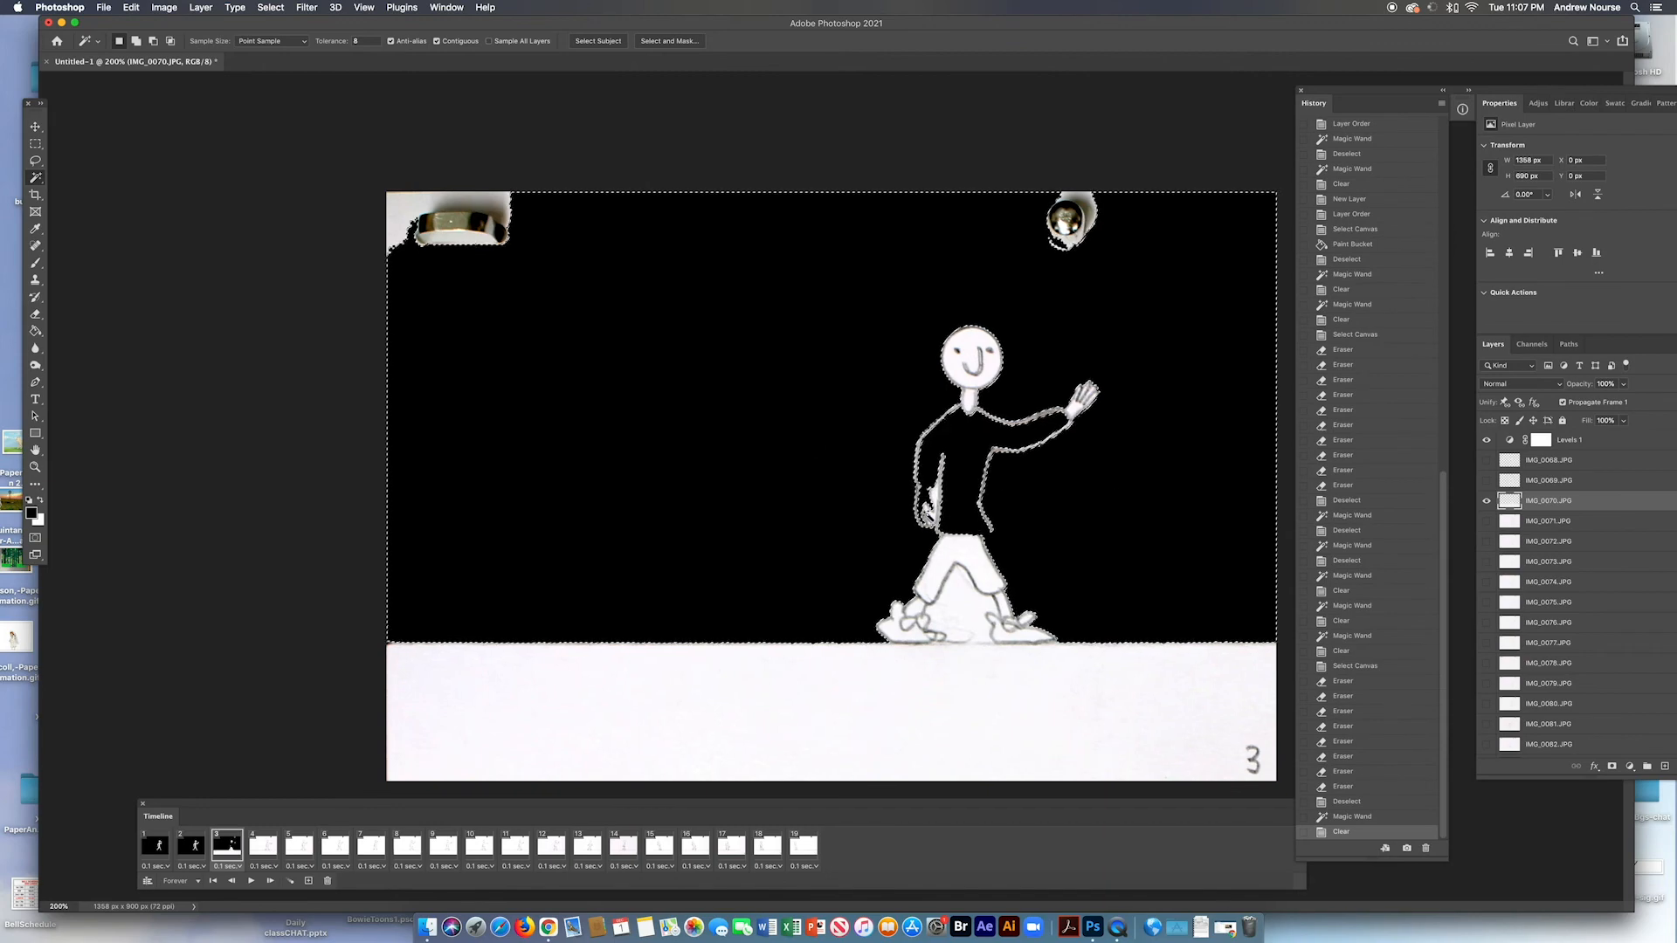
pyautogui.press('super+z')
# Examine the selection edges around the lowered hand and shirt hem in IMG_0070.JPG for outline gaps, and clear the selection
pyautogui.click(35, 468)
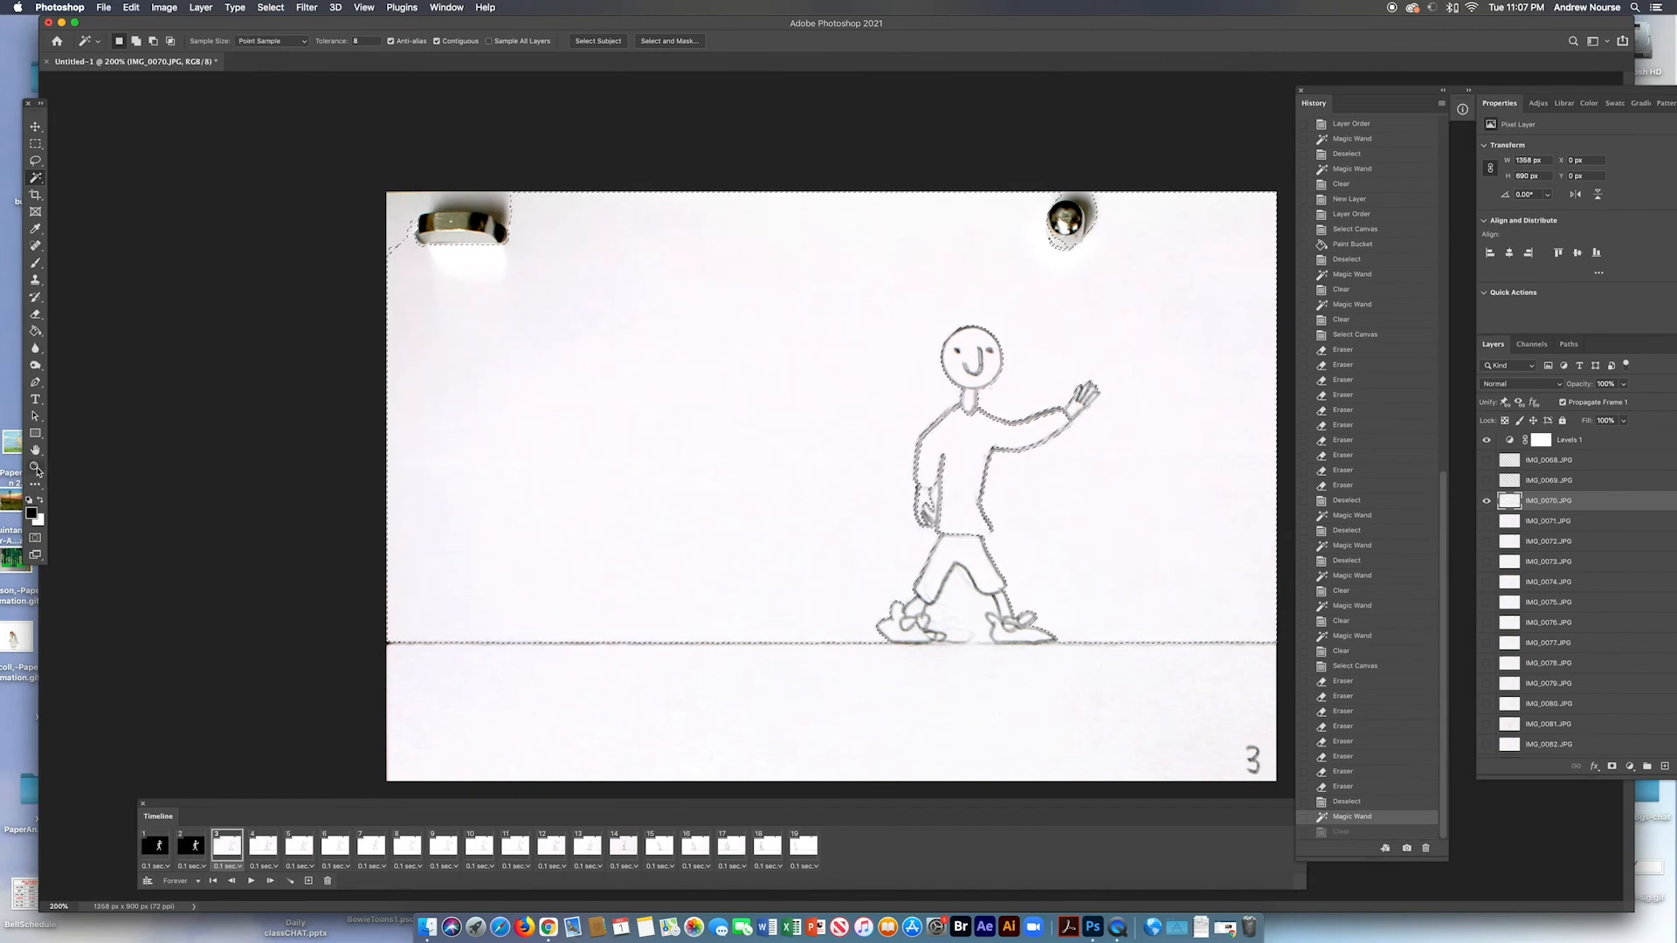
pyautogui.moveTo(935, 507); pyautogui.dragTo(1042, 588)
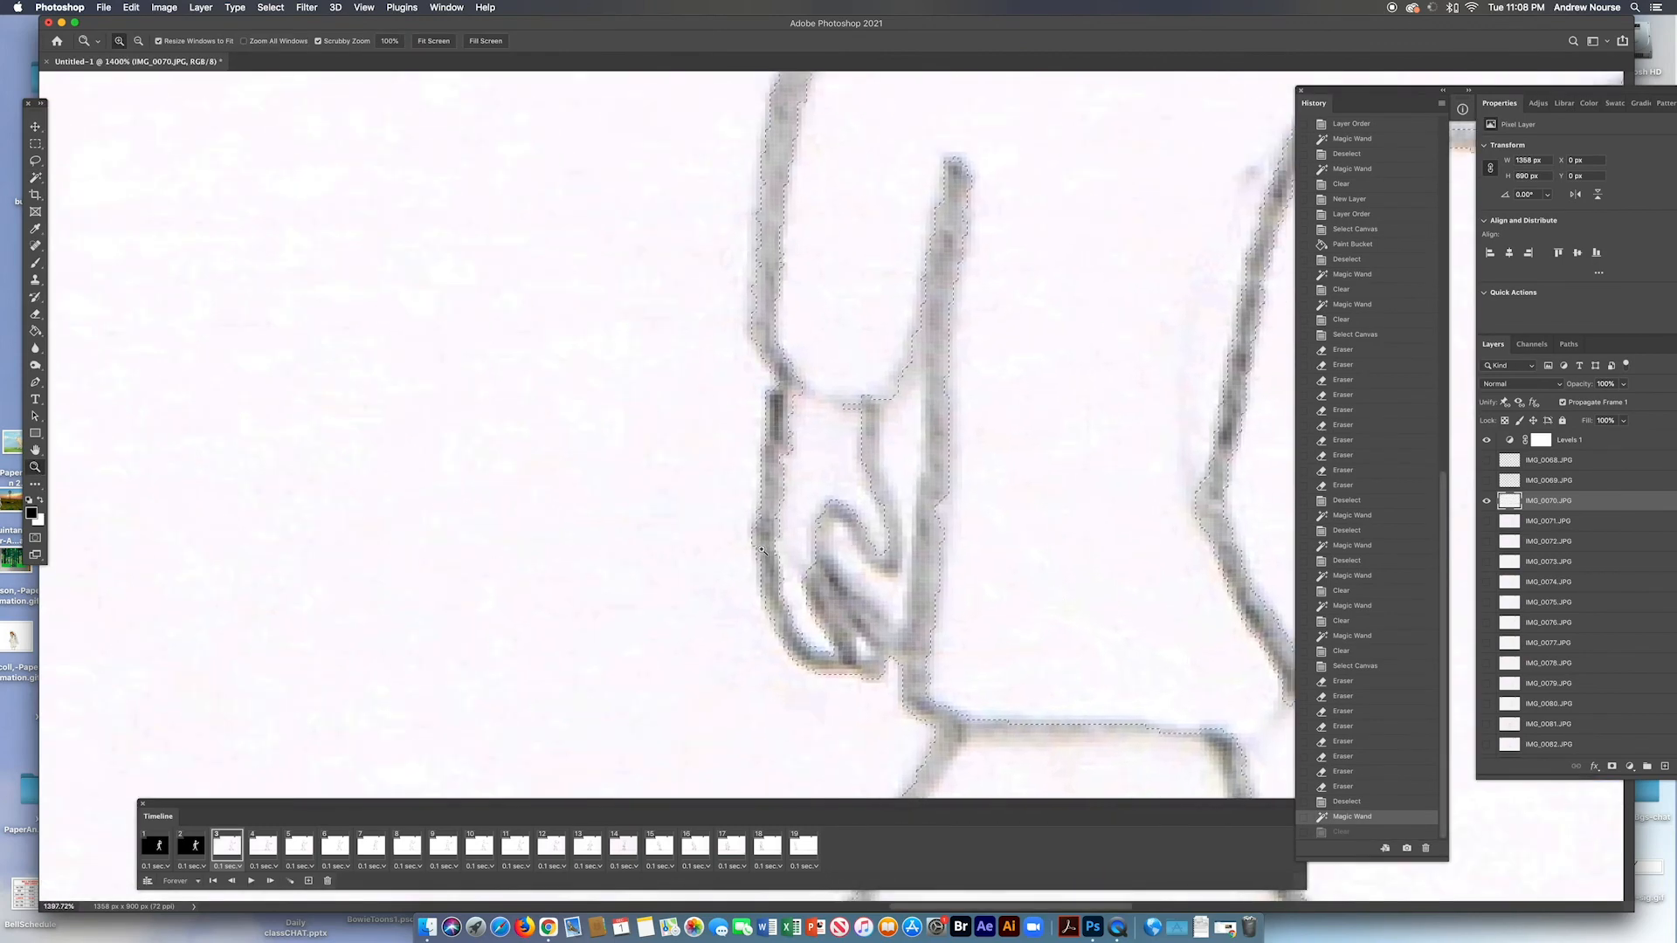
pyautogui.scroll(-5, 1042, 588)
pyautogui.hscroll(10, 874, 568)
pyautogui.scroll(-1, 766, 550)
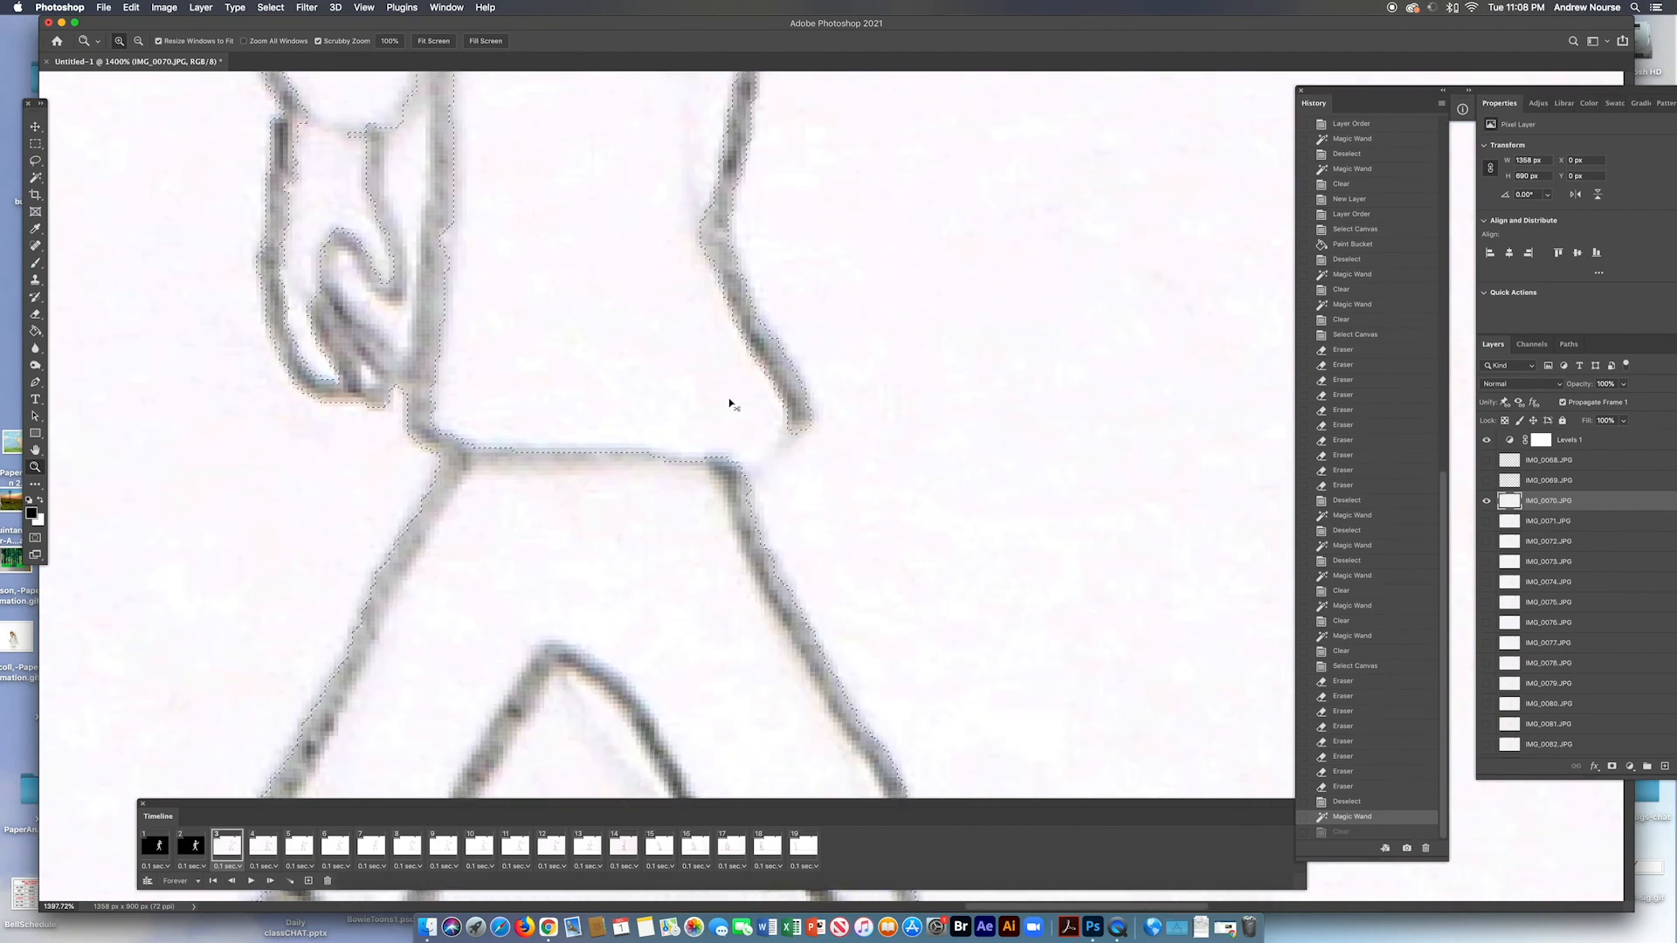
pyautogui.press('super+minus')
pyautogui.press('super+minus')
pyautogui.press('super+minus')
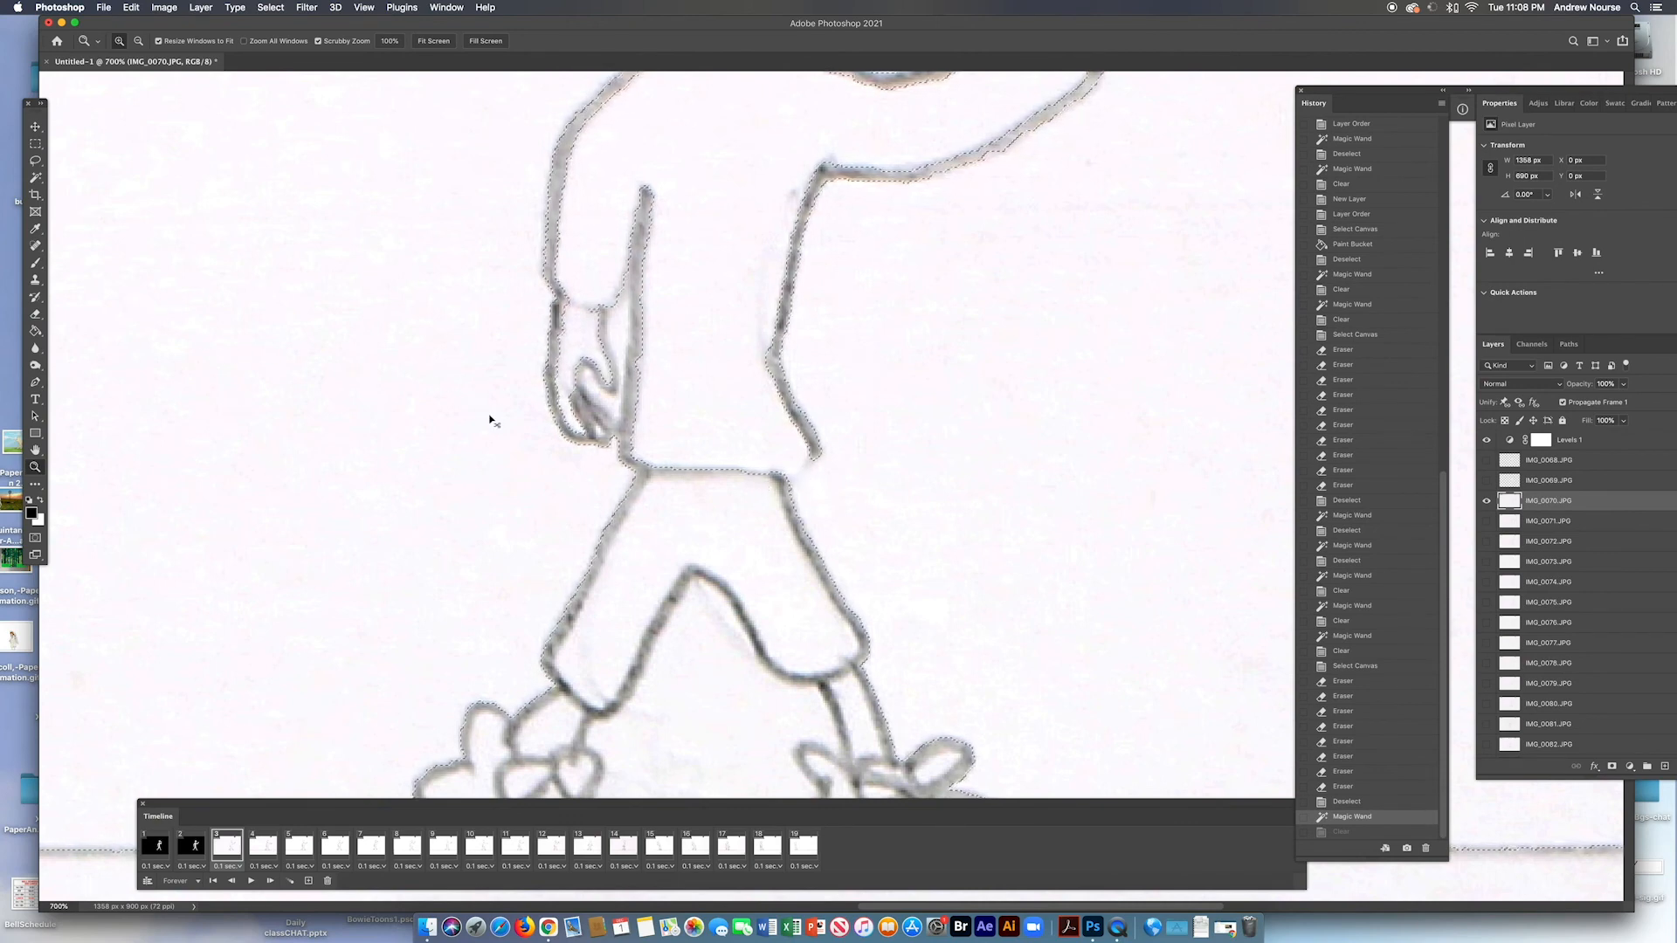
pyautogui.press('super+d')
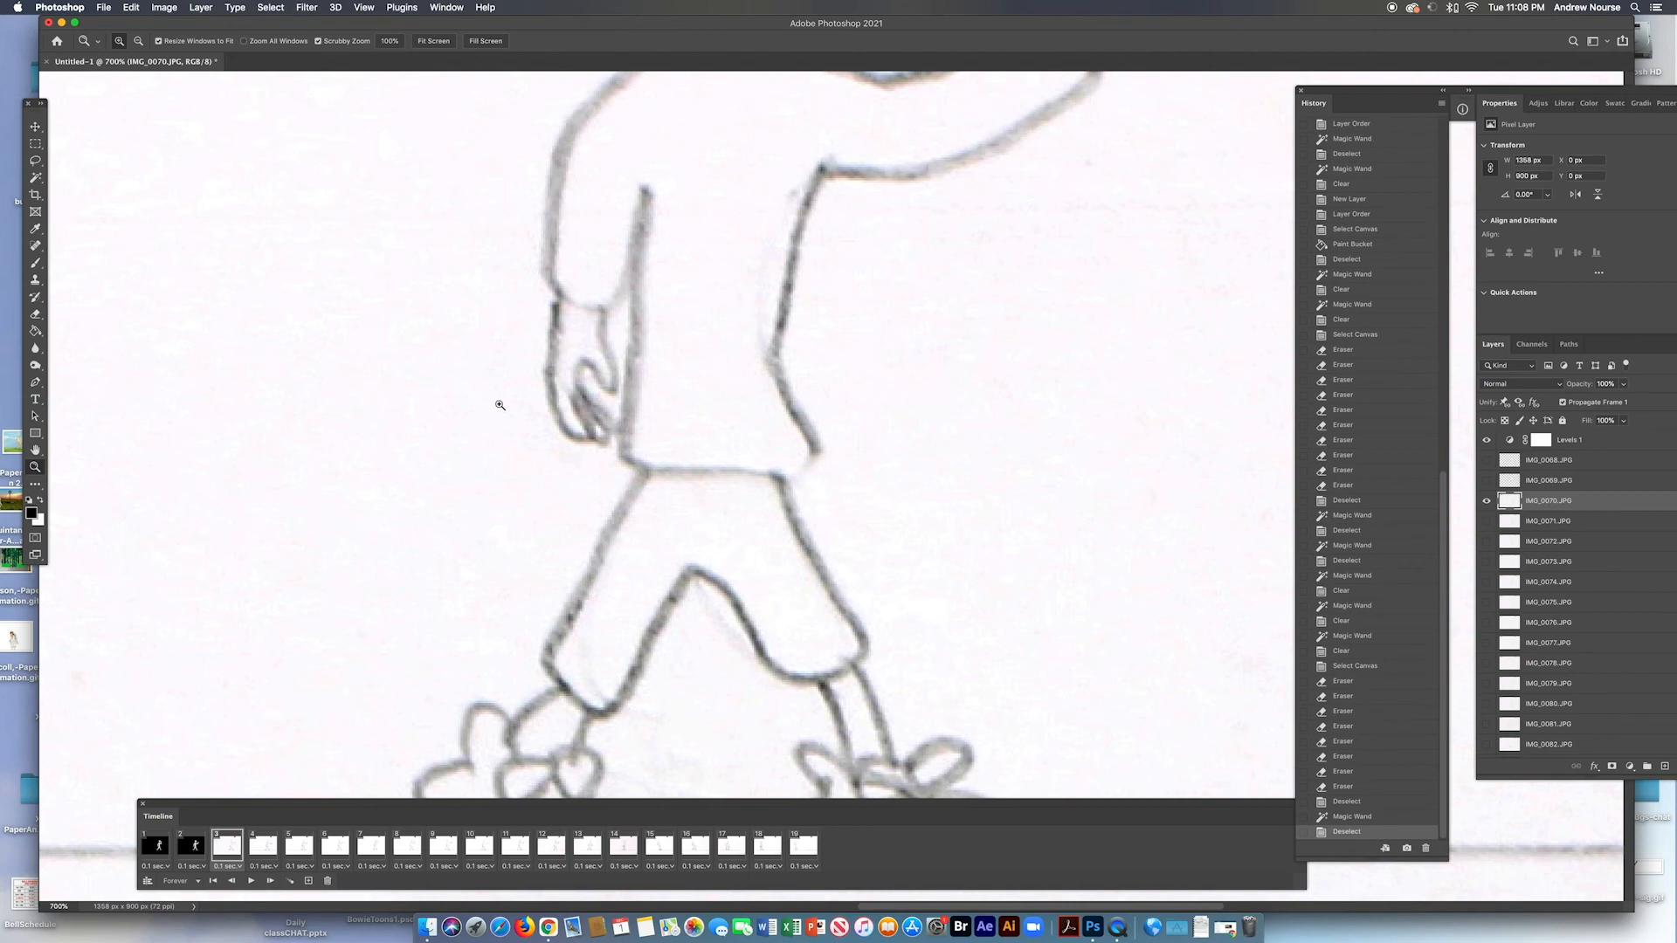
pyautogui.click(270, 8)
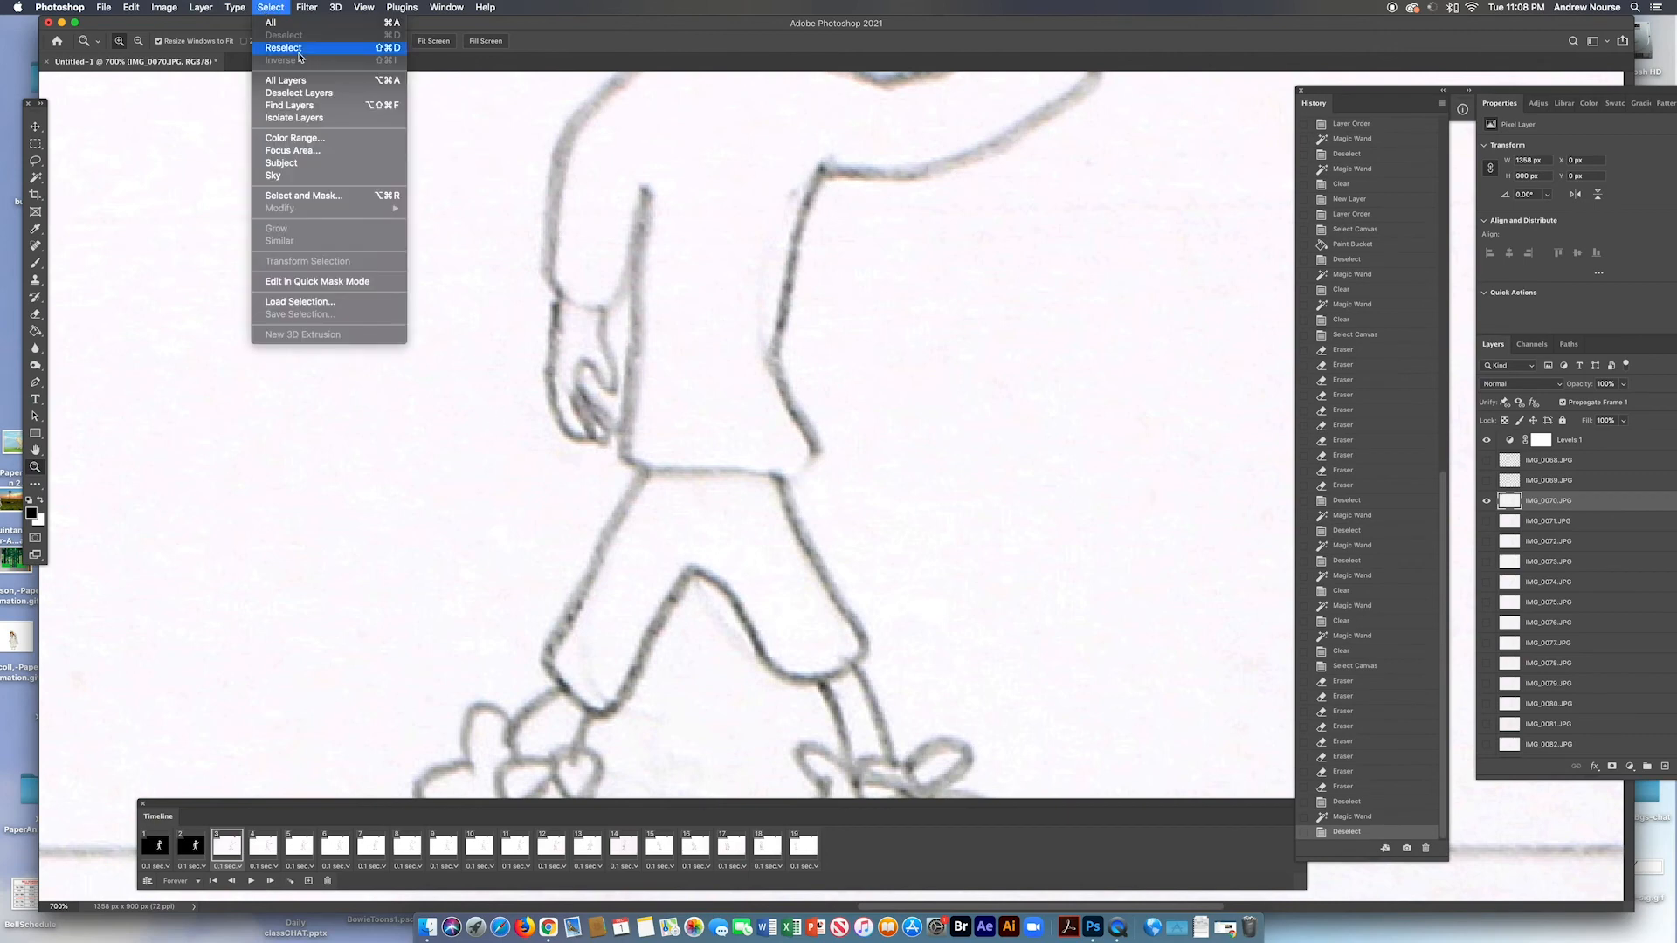
pyautogui.click(258, 384)
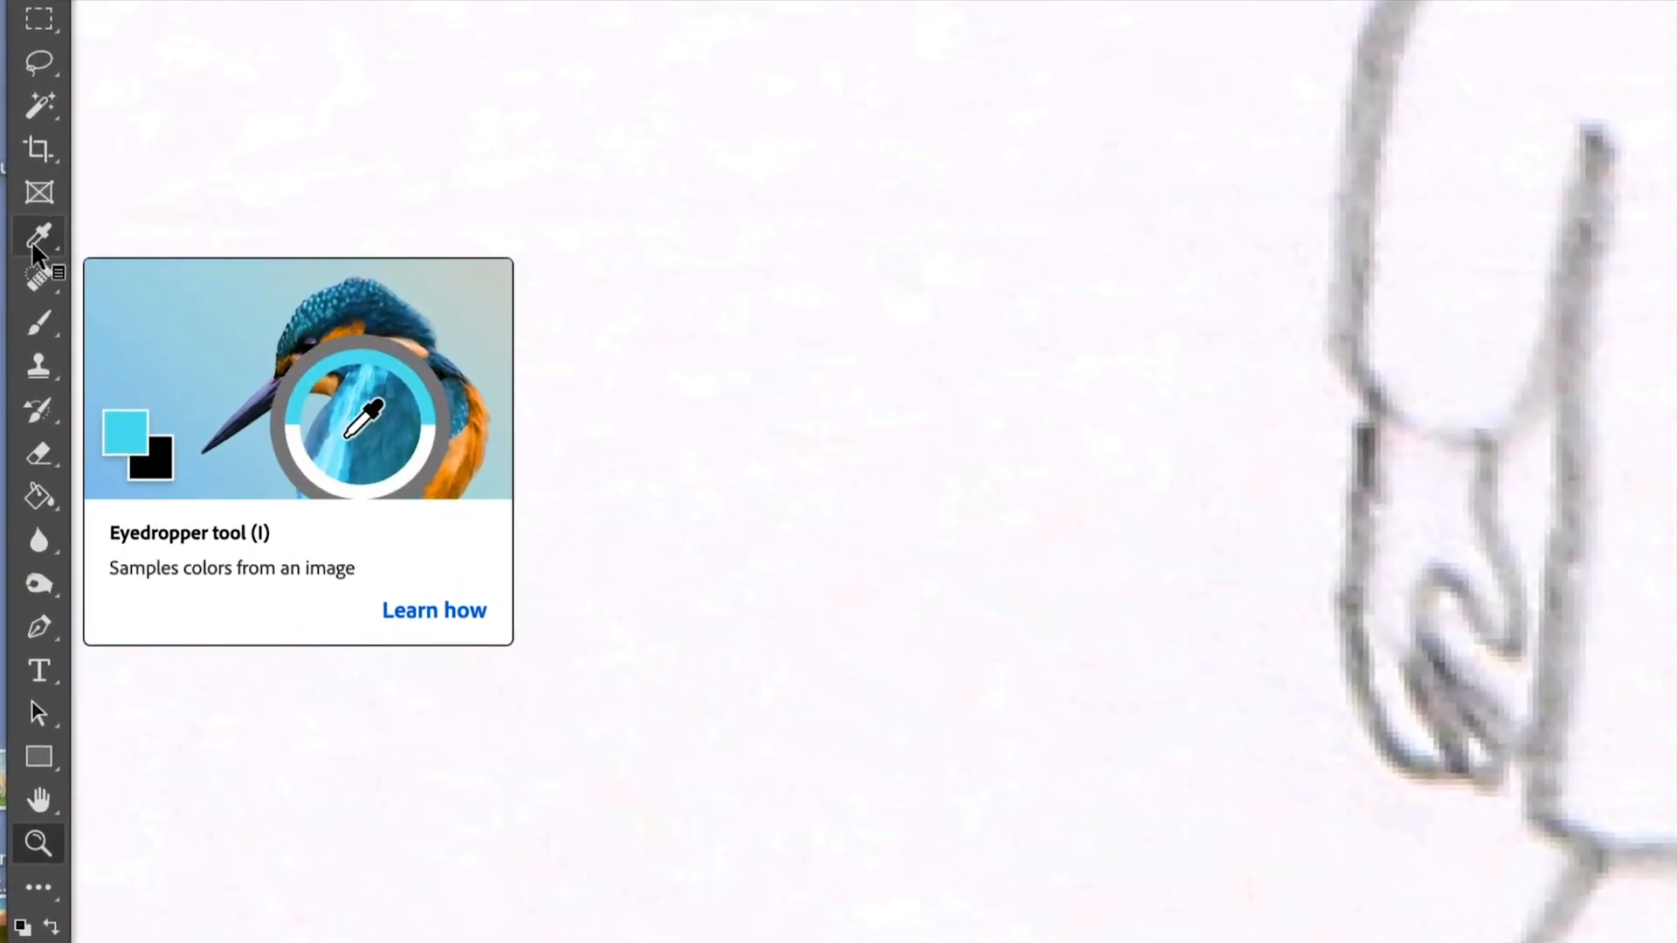
# Sample the dark grey of the figure's pencil outline near the lowered hand as the foreground color
pyautogui.click(35, 229)
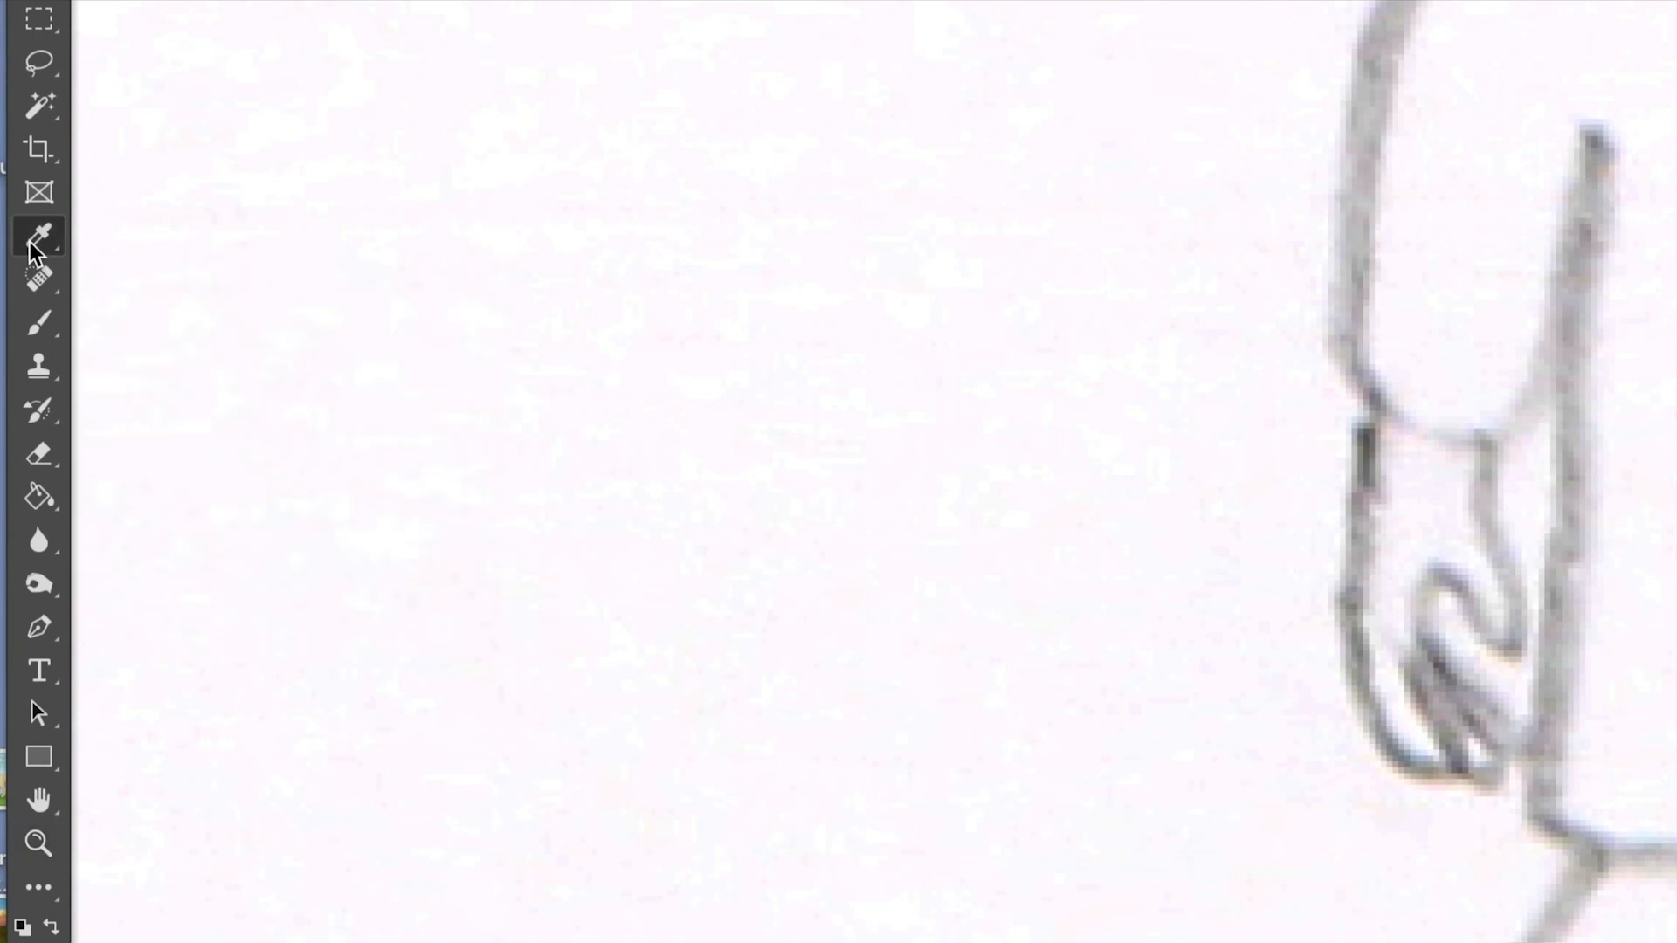
pyautogui.click(1366, 445)
pyautogui.moveTo(1368, 446); pyautogui.dragTo(1369, 453)
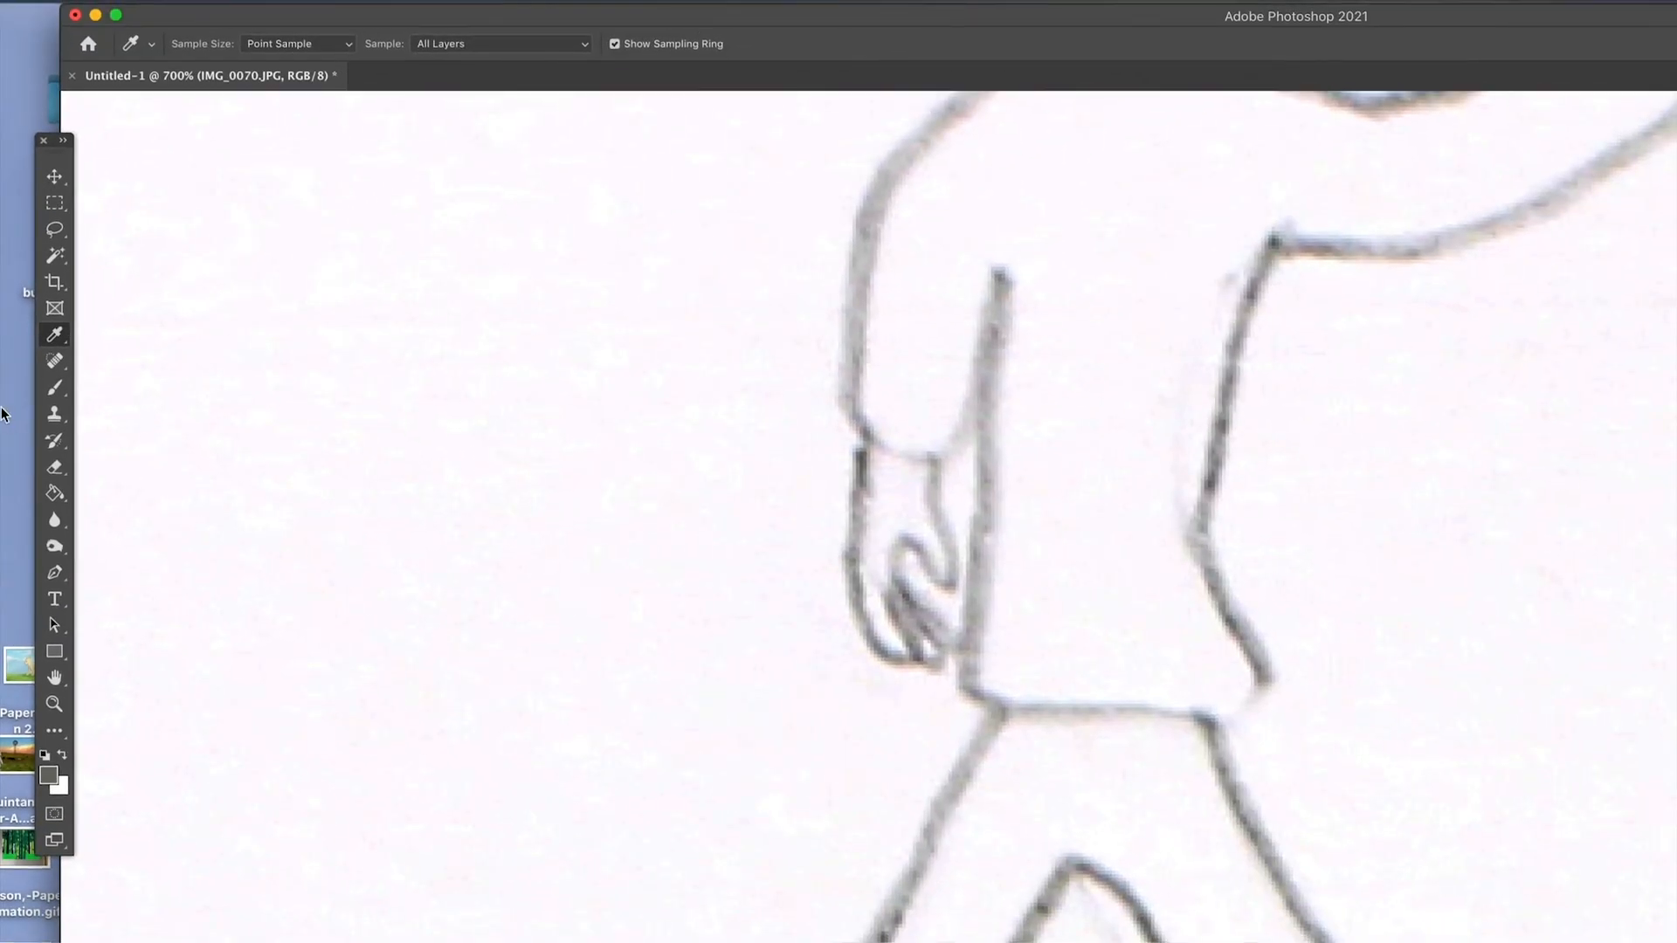
# Try closing the outline gap at the shirt's right hem corner with a Brush stroke, and undo the stroke
pyautogui.click(55, 390)
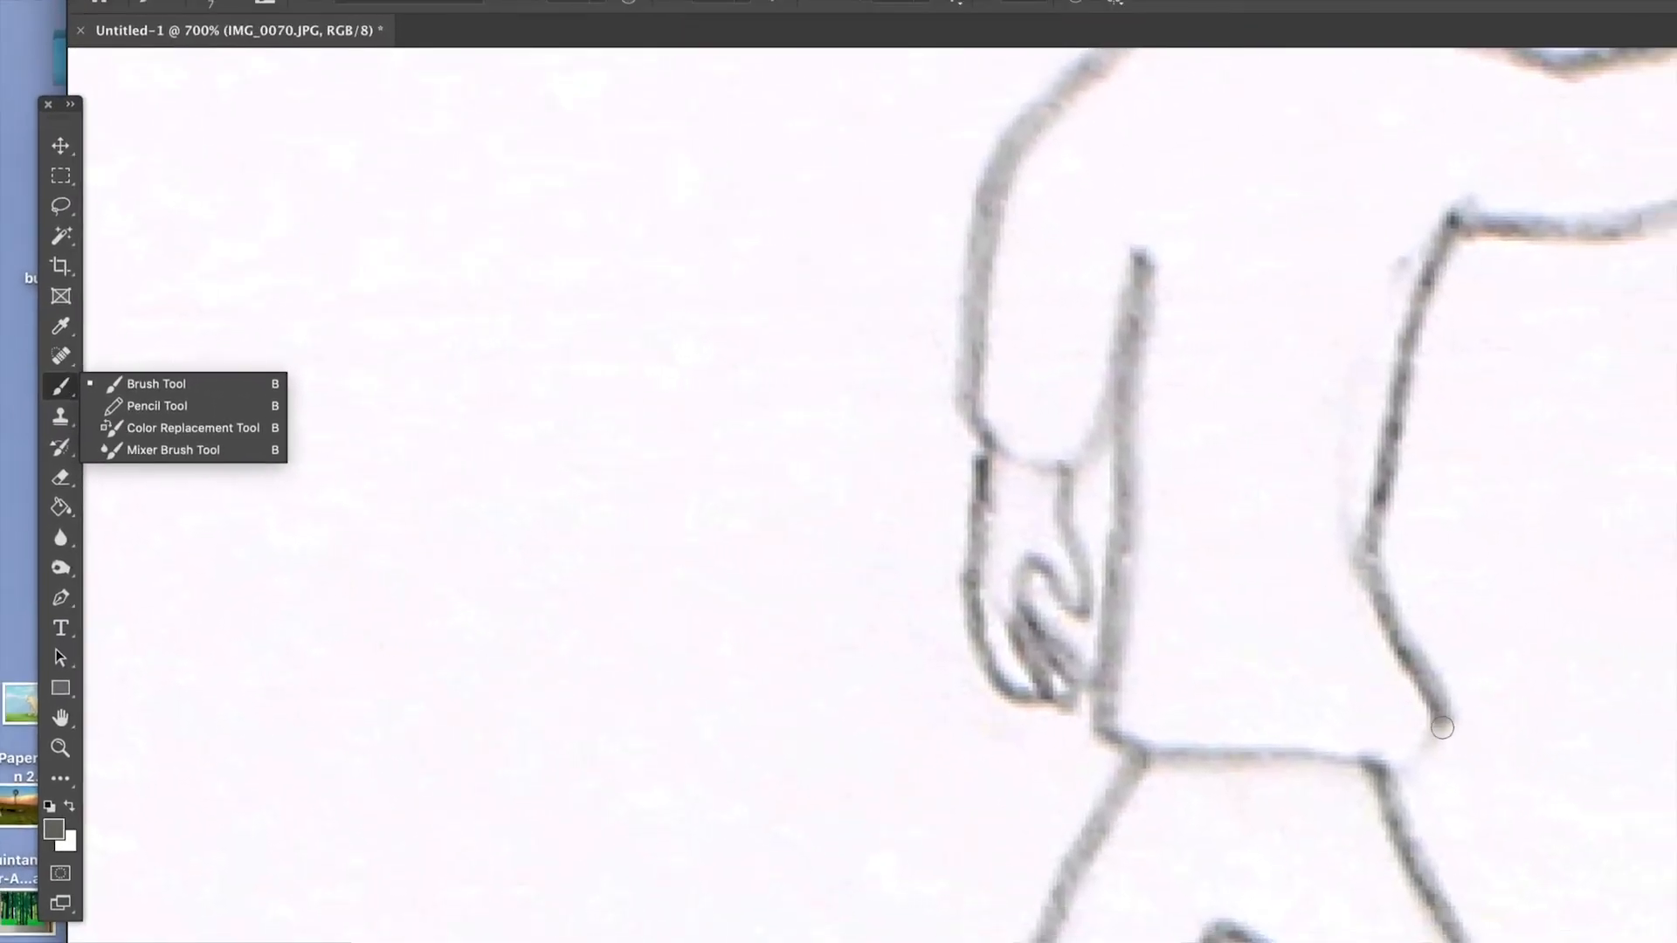
pyautogui.moveTo(1441, 728); pyautogui.dragTo(1382, 756)
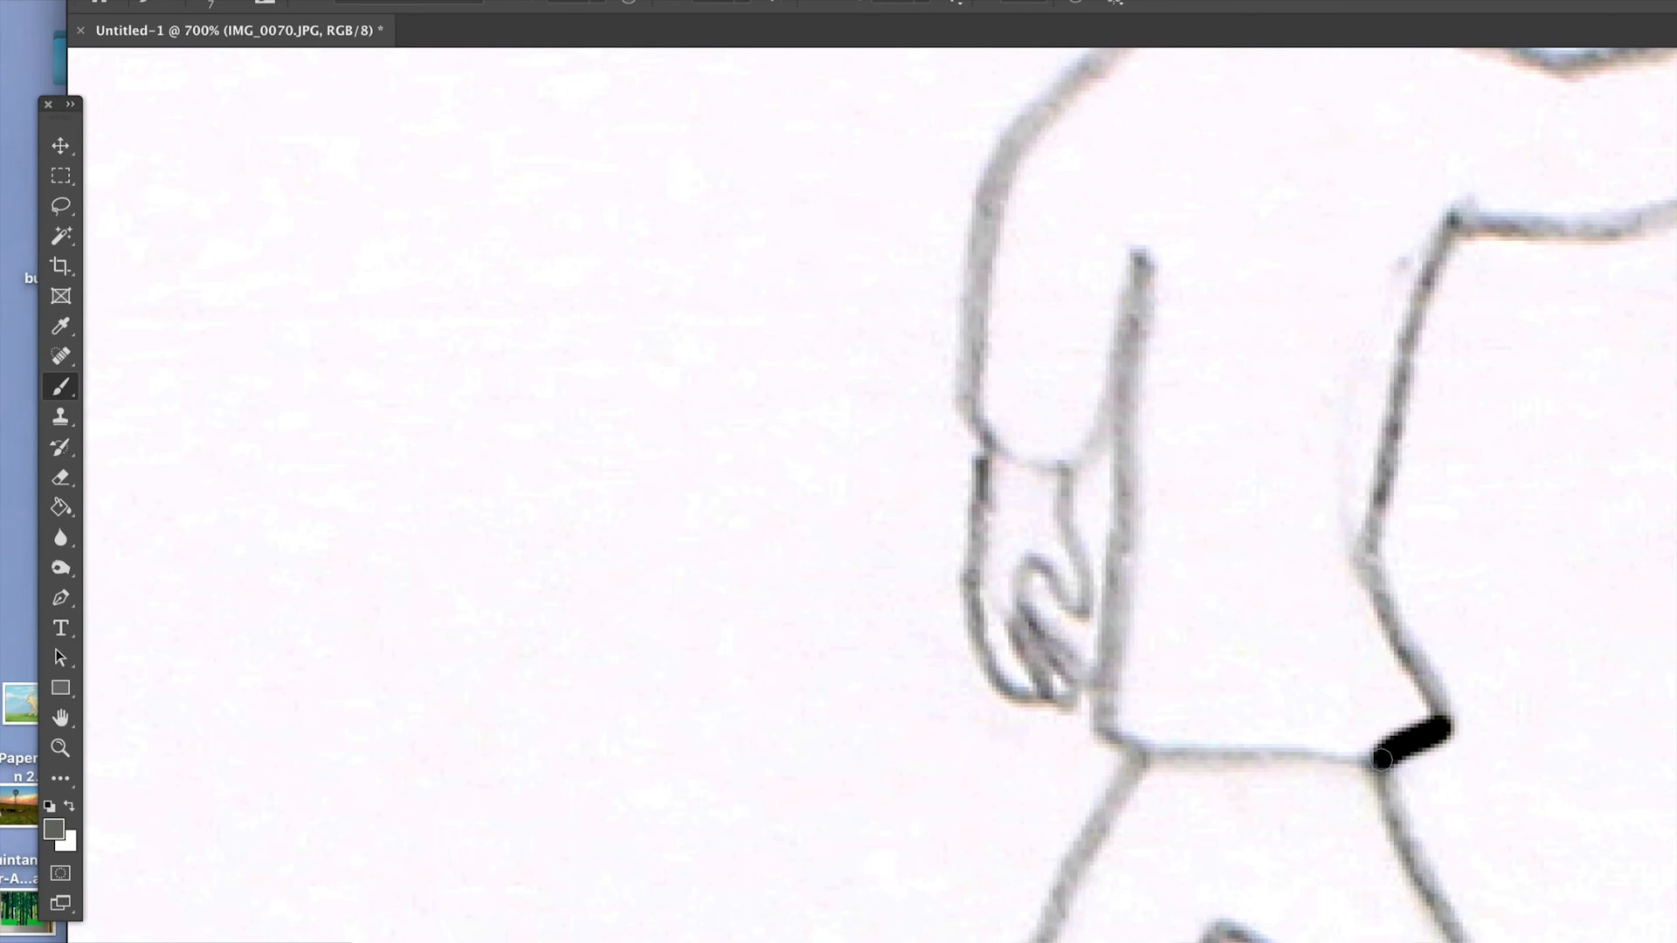
pyautogui.hotkey('ctrl', 'z')
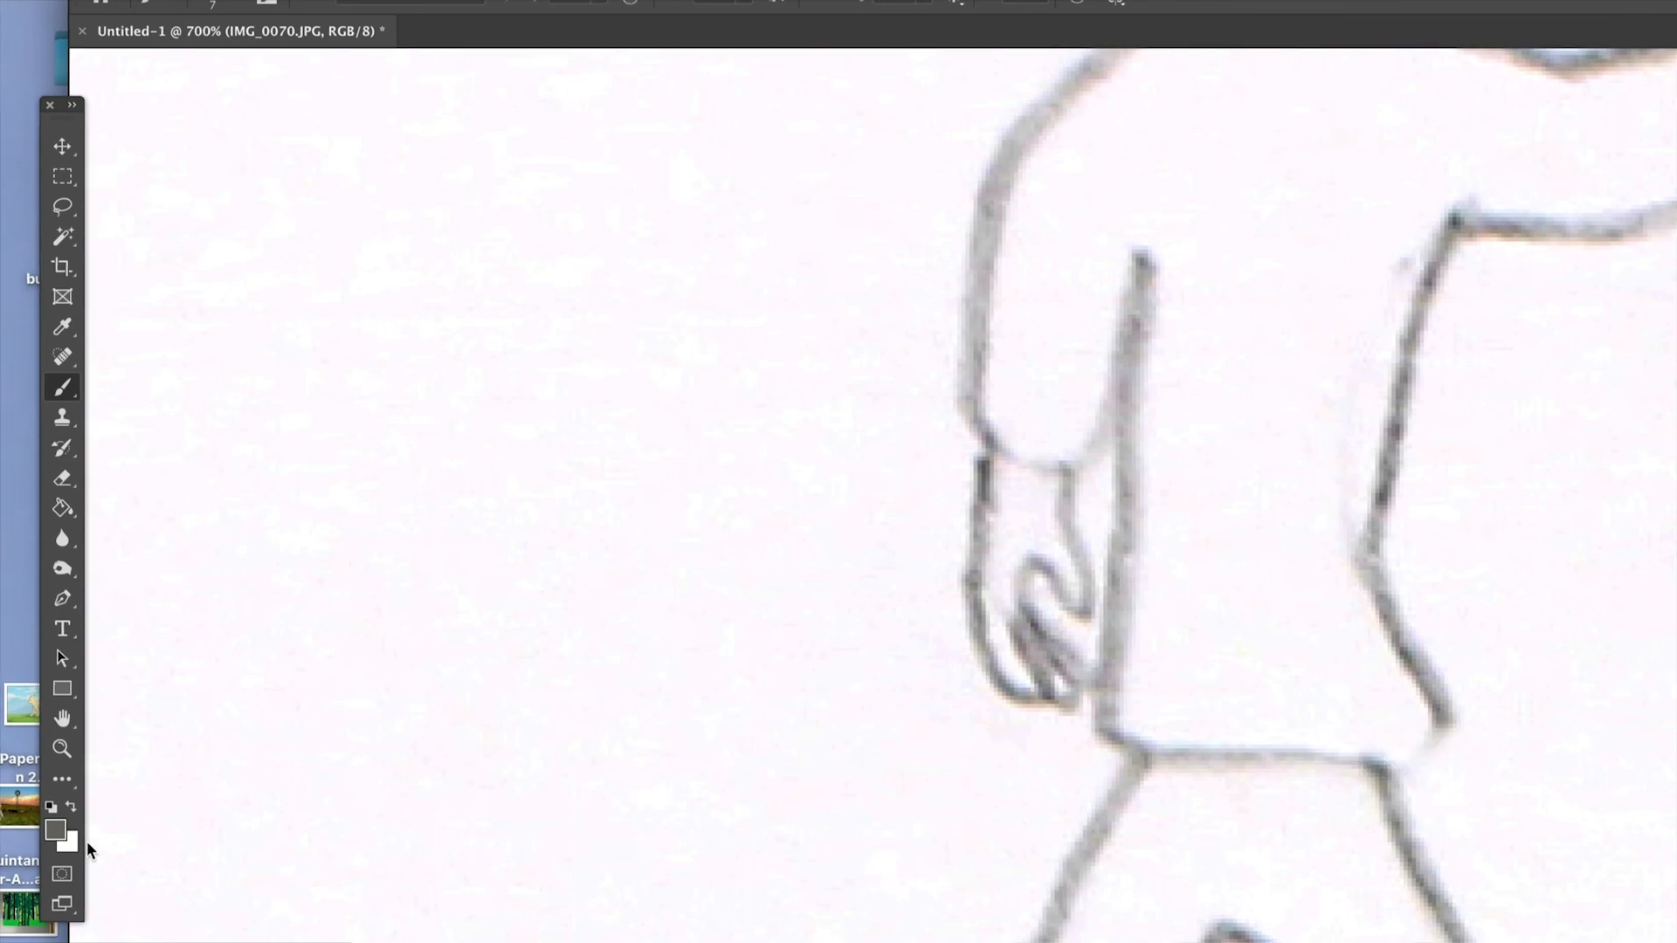
# Choose a lighter grey foreground color and paint a short stroke closing the outline gap at the shirt's right hem corner
pyautogui.click(55, 833)
pyautogui.moveTo(703, 792); pyautogui.dragTo(650, 683)
pyautogui.click(1217, 620)
pyautogui.moveTo(1436, 726); pyautogui.dragTo(1389, 767)
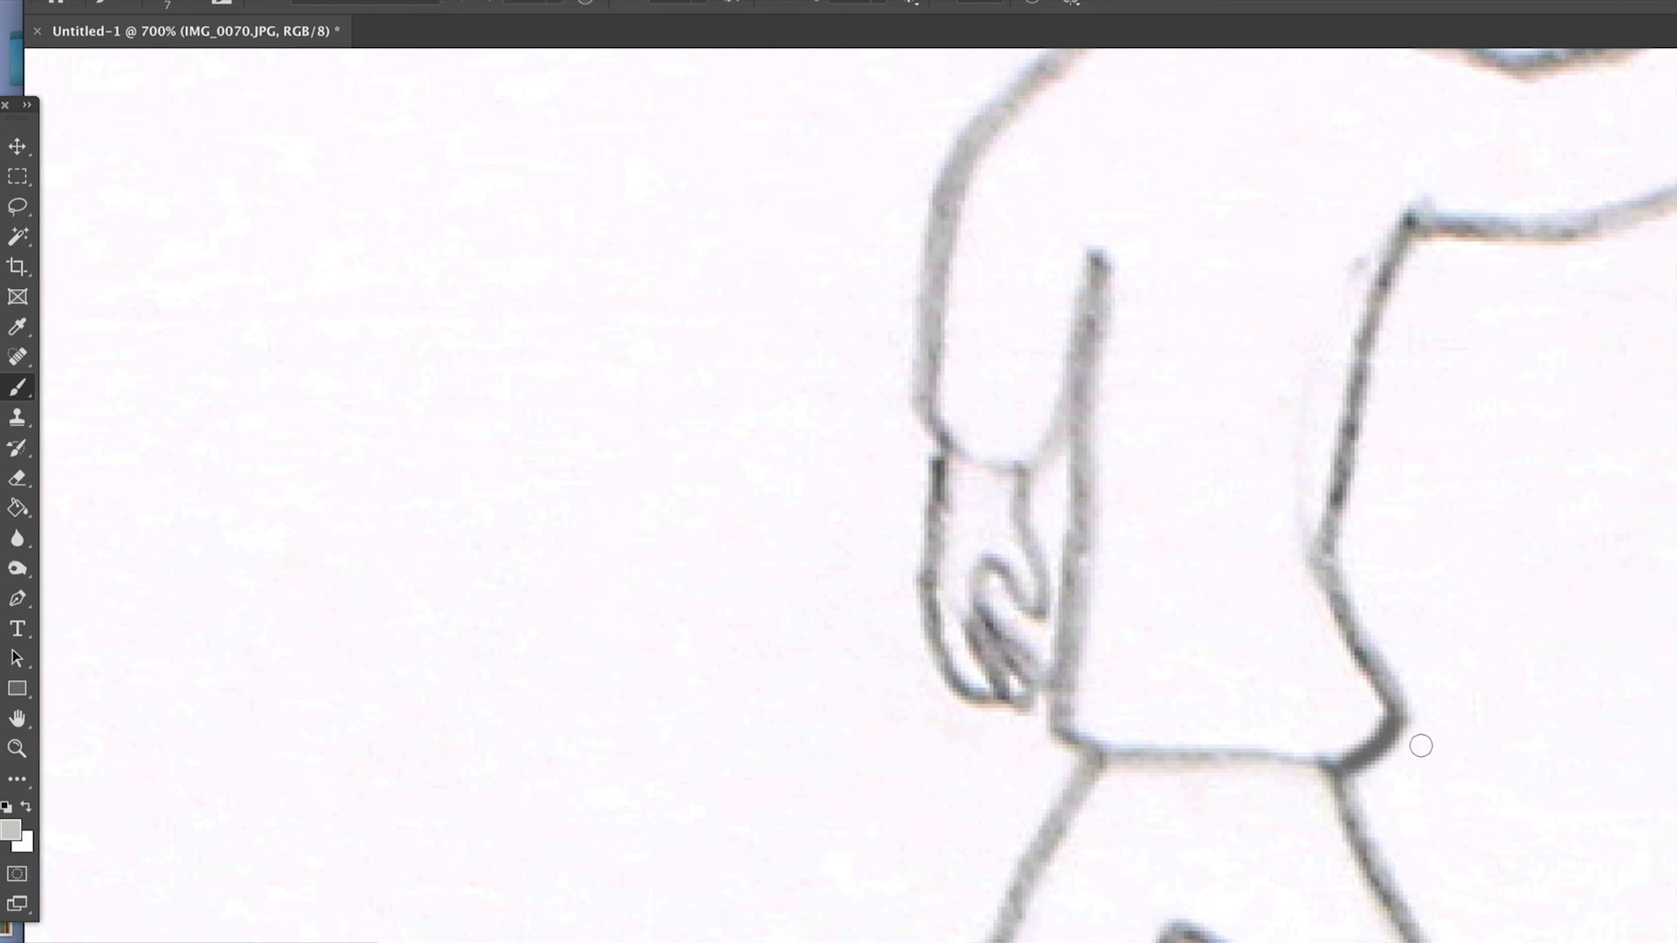
pyautogui.scroll(-2, 1421, 750)
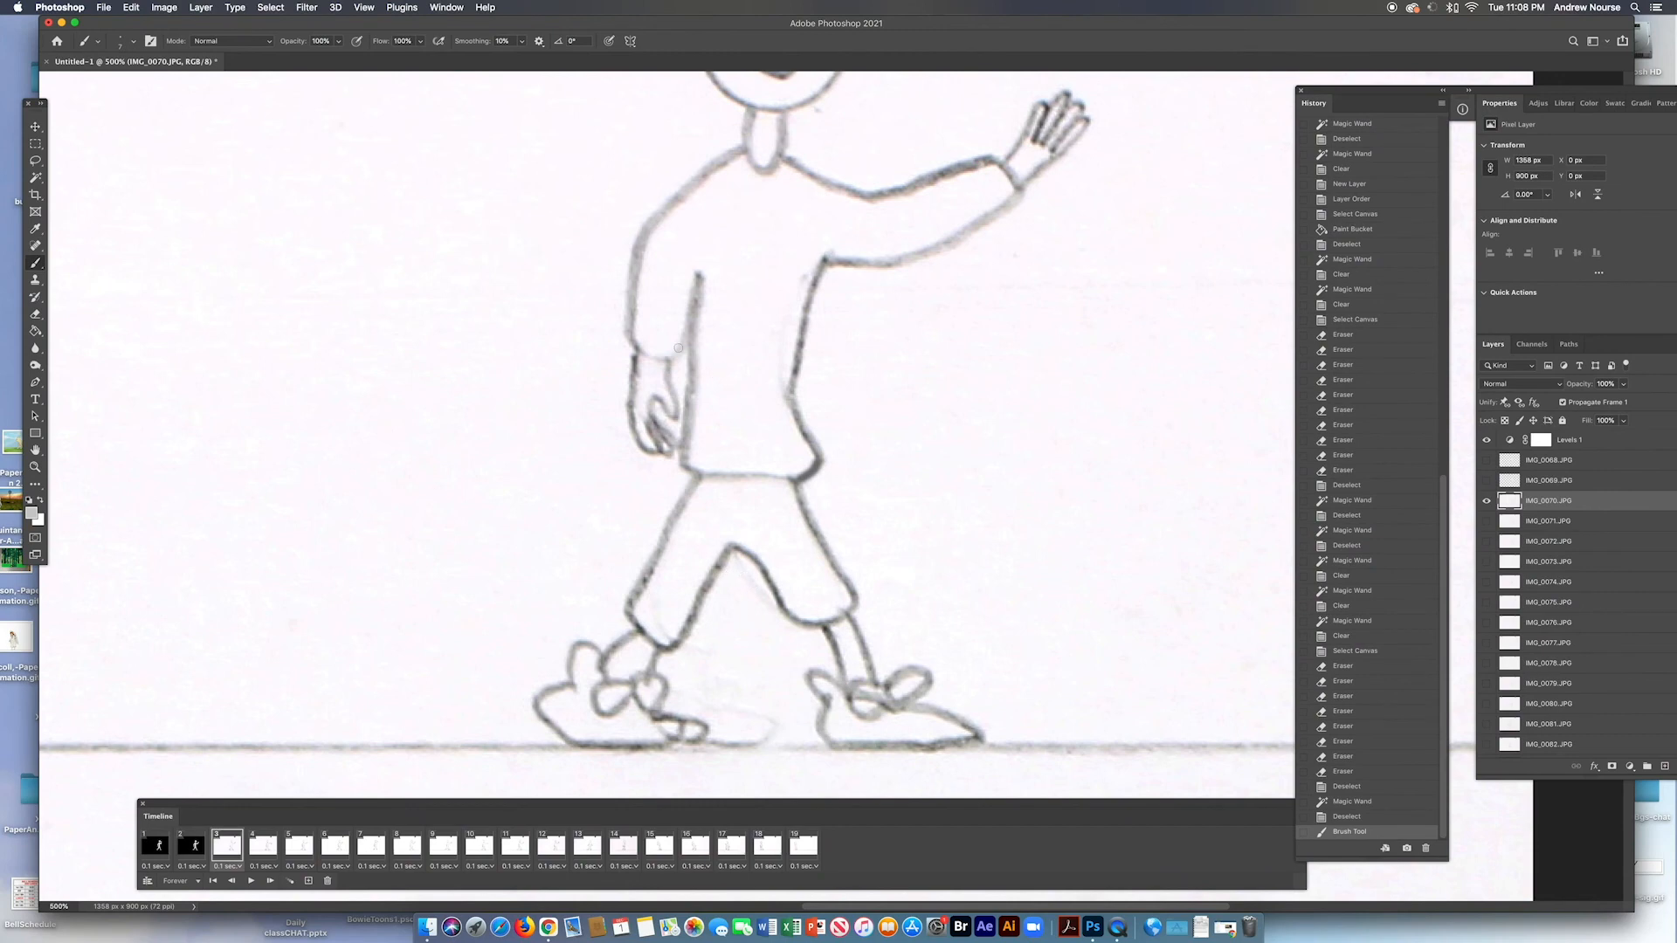
# Paint brush strokes along the inner sleeve line above the lowered hand in IMG_0070.JPG to close the outline gap
pyautogui.moveTo(671, 356); pyautogui.dragTo(691, 309)
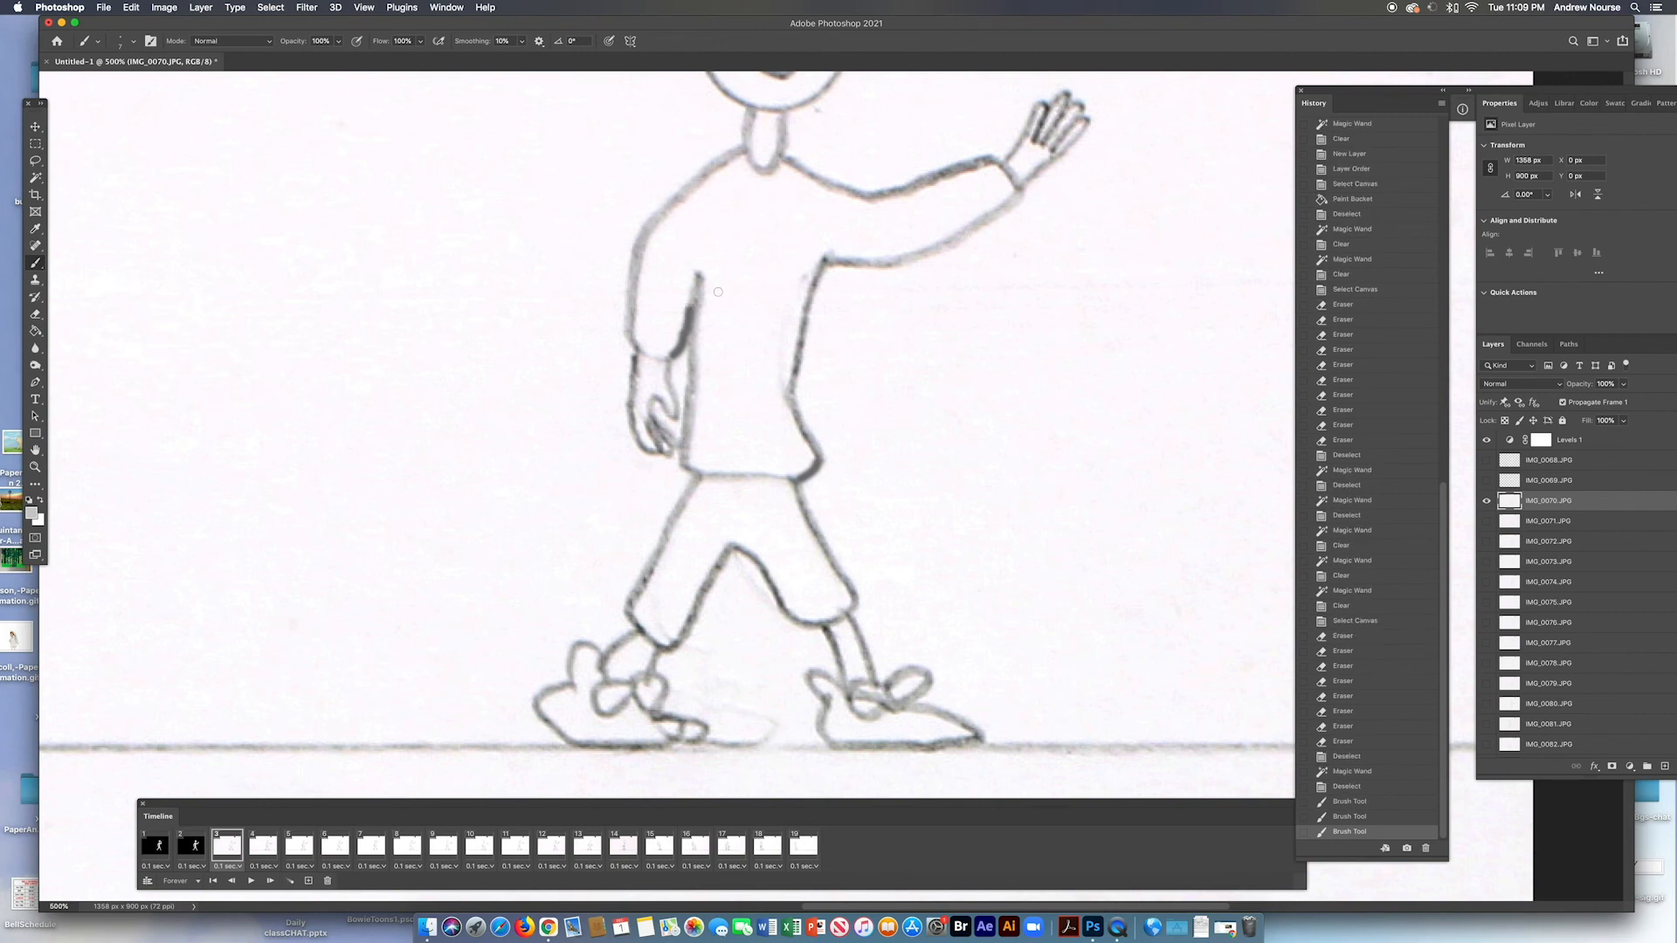
pyautogui.scroll(5, 1050, 190)
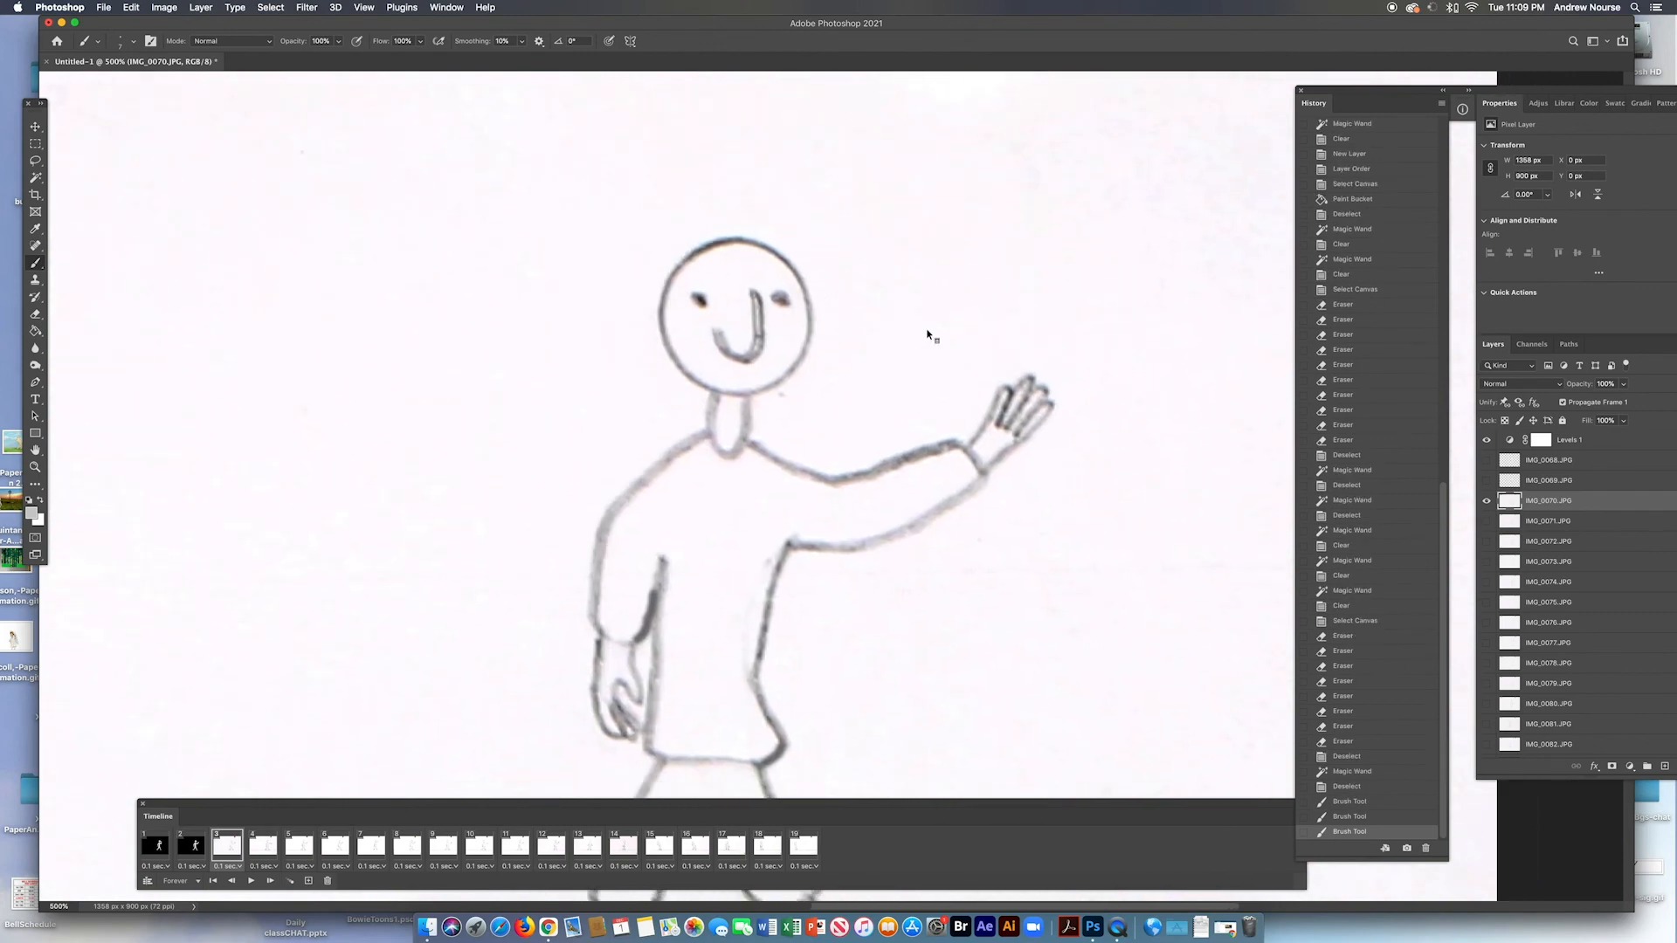
pyautogui.scroll(-6, 927, 329)
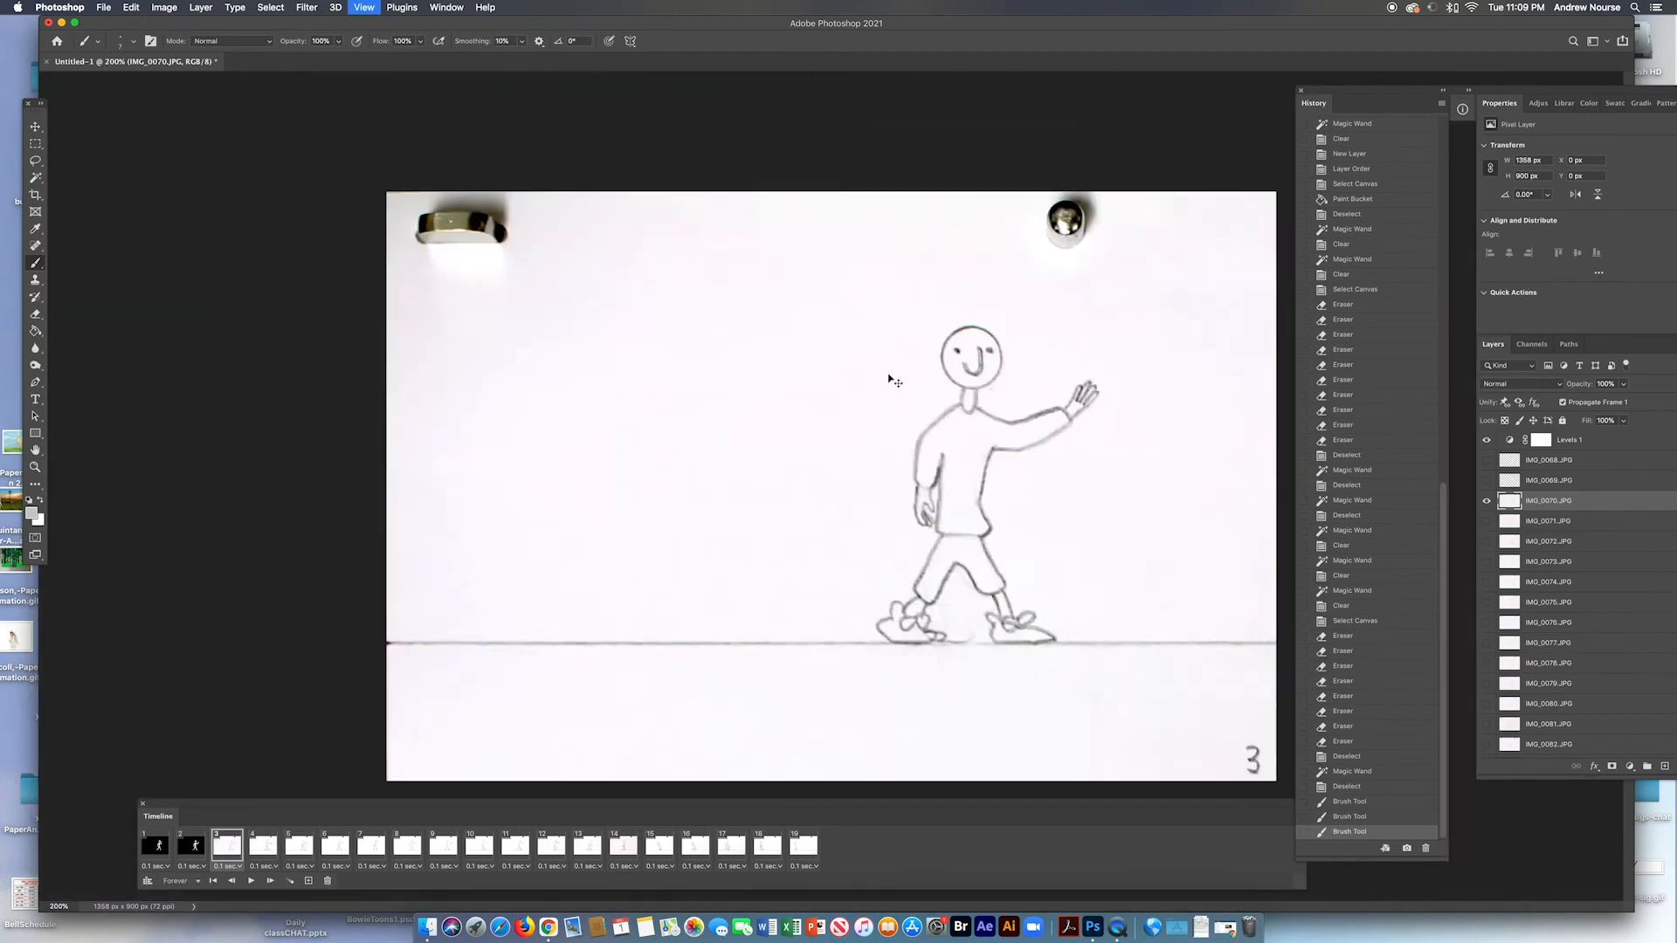
pyautogui.scroll(1, 937, 469)
# Delete the paper above and below the ground line around the figure in IMG_0070.JPG using the Magic Wand, and clear the selection
pyautogui.click(32, 180)
pyautogui.click(750, 354)
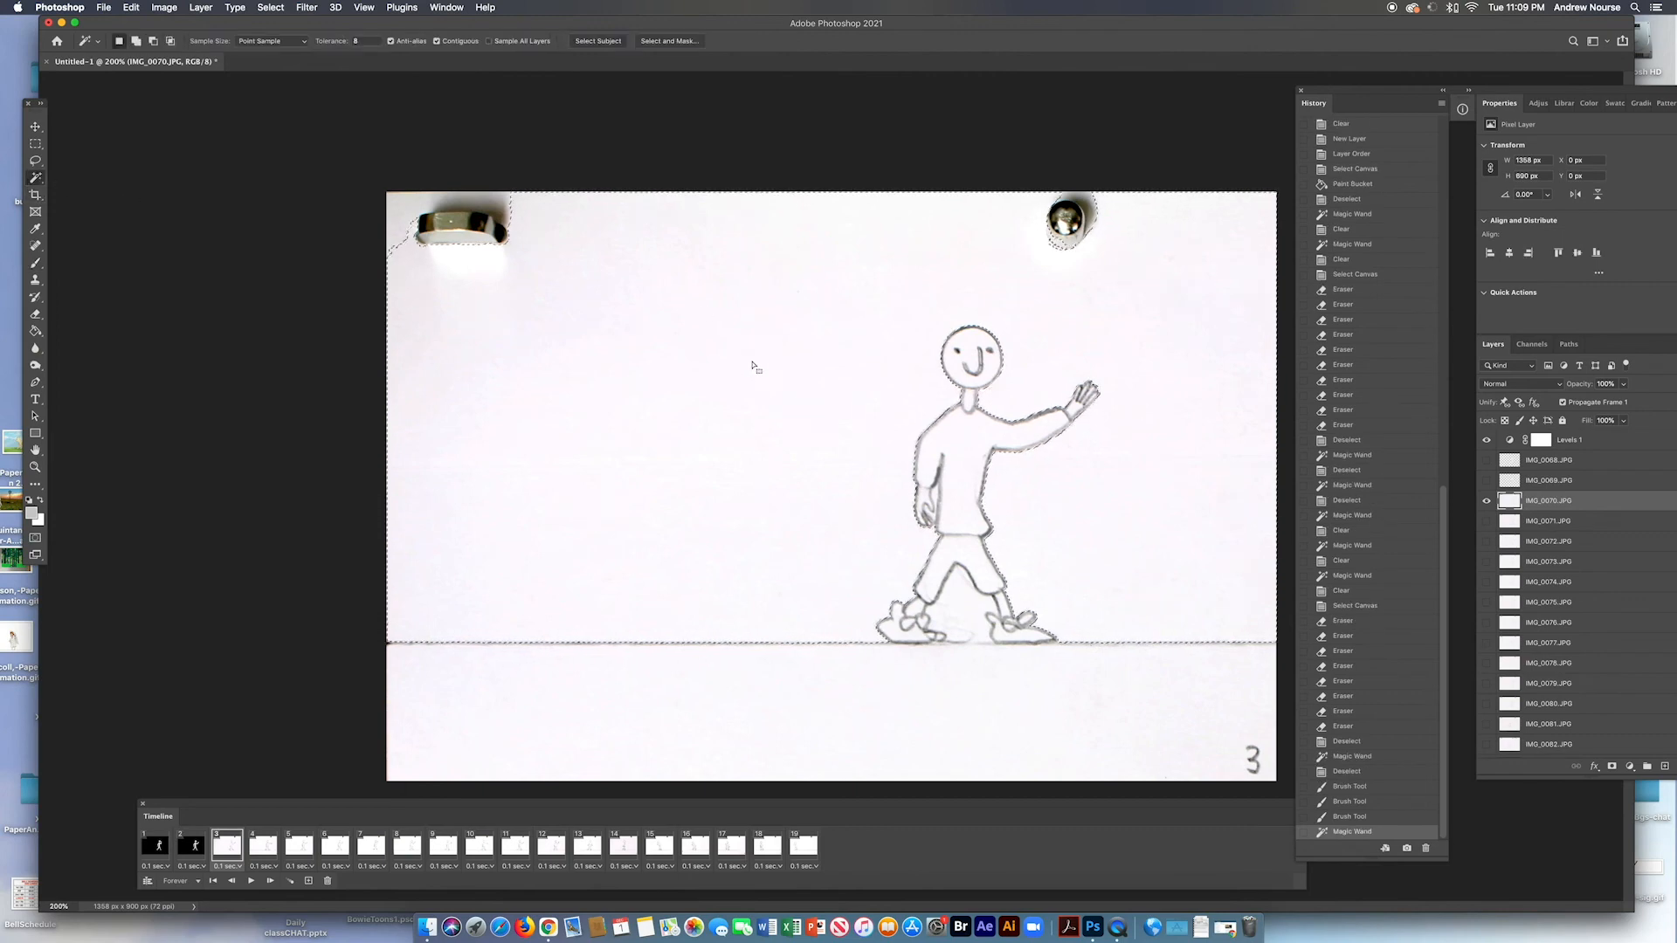
pyautogui.press('Delete')
pyautogui.click(927, 694)
pyautogui.press('Delete')
pyautogui.press('super+d')
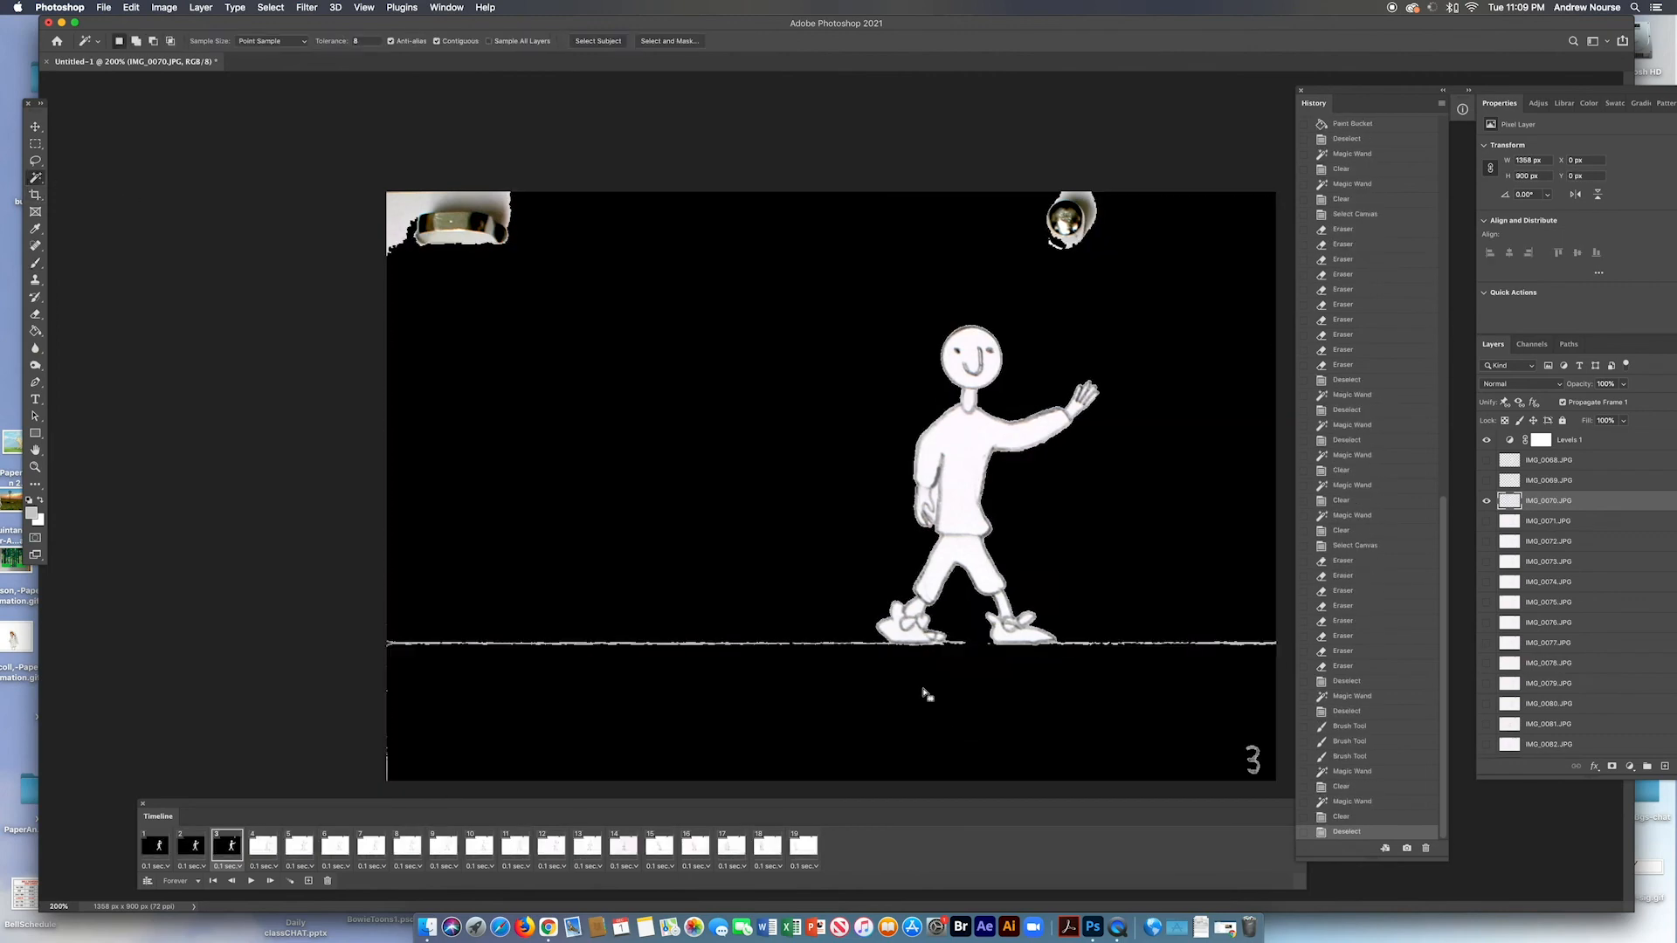
# Select the whole canvas and erase the ground line on both sides of the figure, the two magnets and the frame number in IMG_0070.JPG
pyautogui.press('super+a')
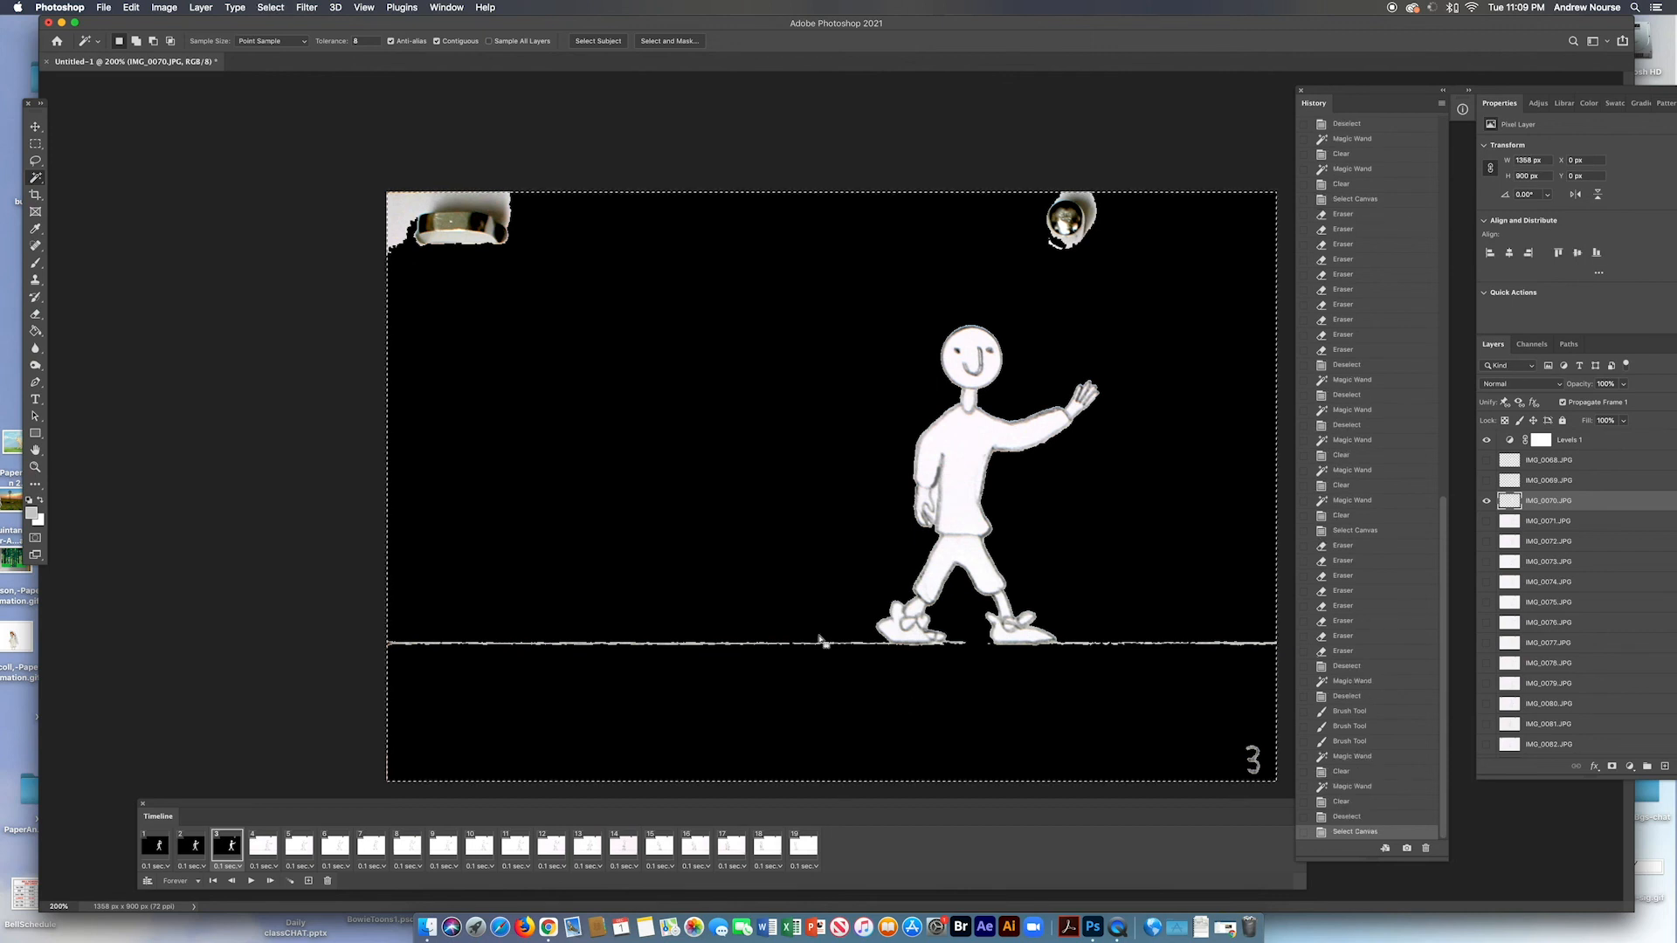
pyautogui.press('e')
pyautogui.moveTo(867, 659); pyautogui.dragTo(410, 647)
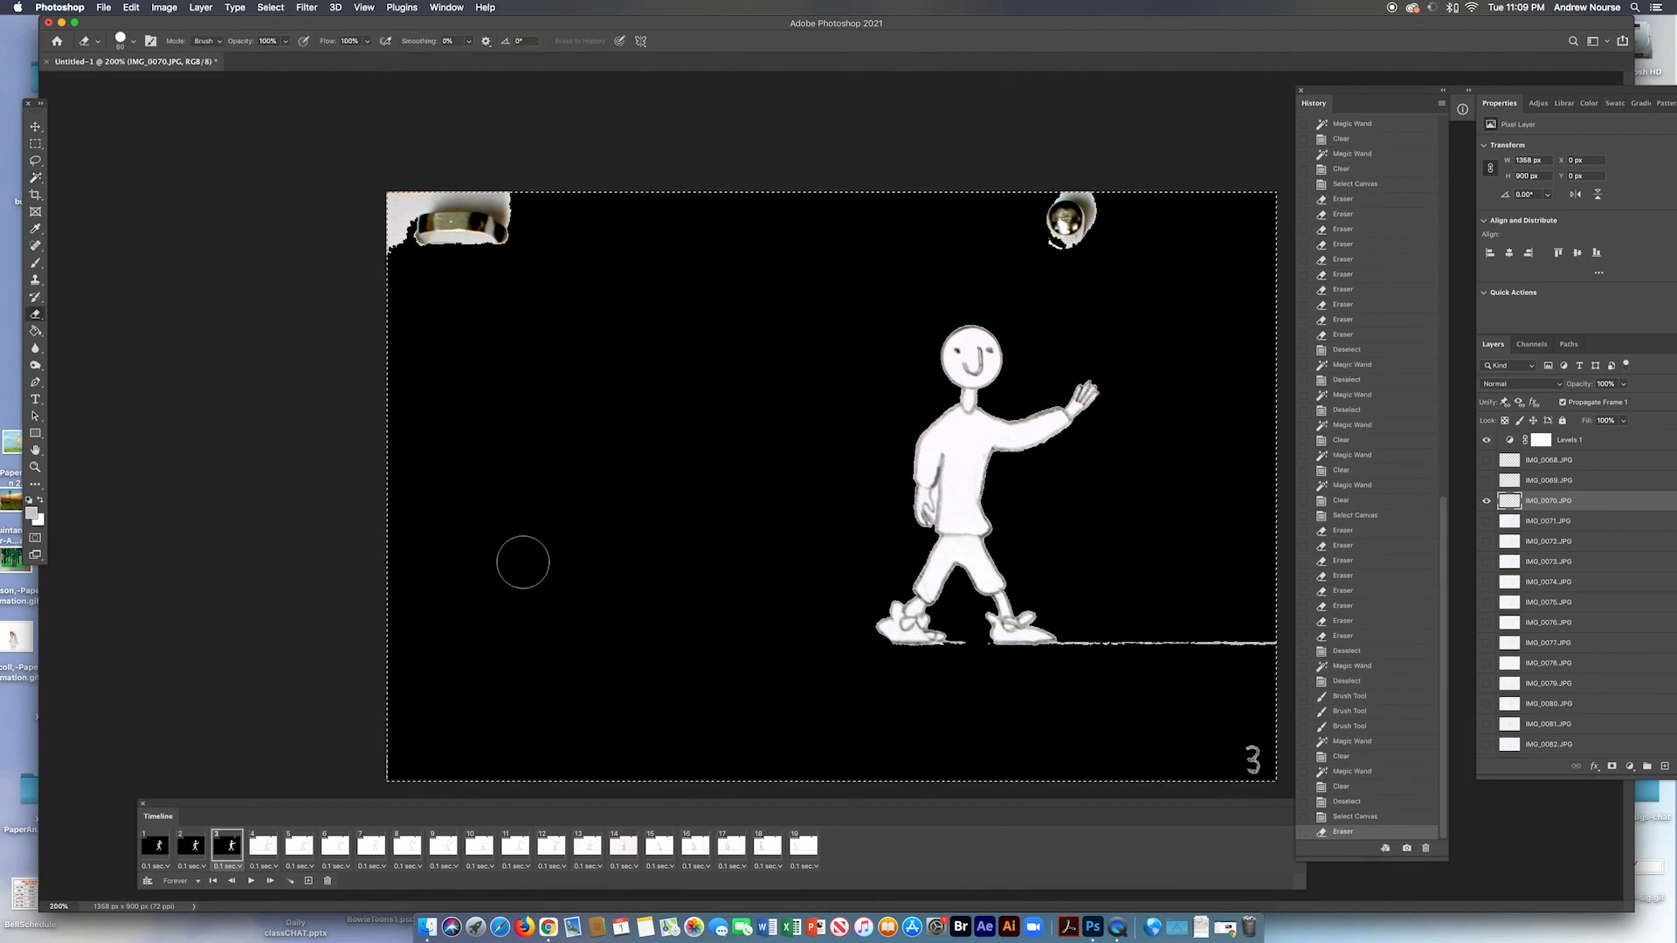
pyautogui.press(']')
pyautogui.press(']')
pyautogui.press(']')
pyautogui.press(']')
pyautogui.press(']')
pyautogui.press(']')
pyautogui.moveTo(551, 206); pyautogui.dragTo(406, 204)
pyautogui.moveTo(1095, 194)
pyautogui.mouseDown()
pyautogui.moveTo(1185, 220)
pyautogui.moveTo(1154, 234)
pyautogui.mouseUp()
pyautogui.moveTo(1114, 670)
pyautogui.mouseDown()
pyautogui.moveTo(1288, 666)
pyautogui.moveTo(1244, 710)
pyautogui.moveTo(1236, 748)
pyautogui.mouseUp()
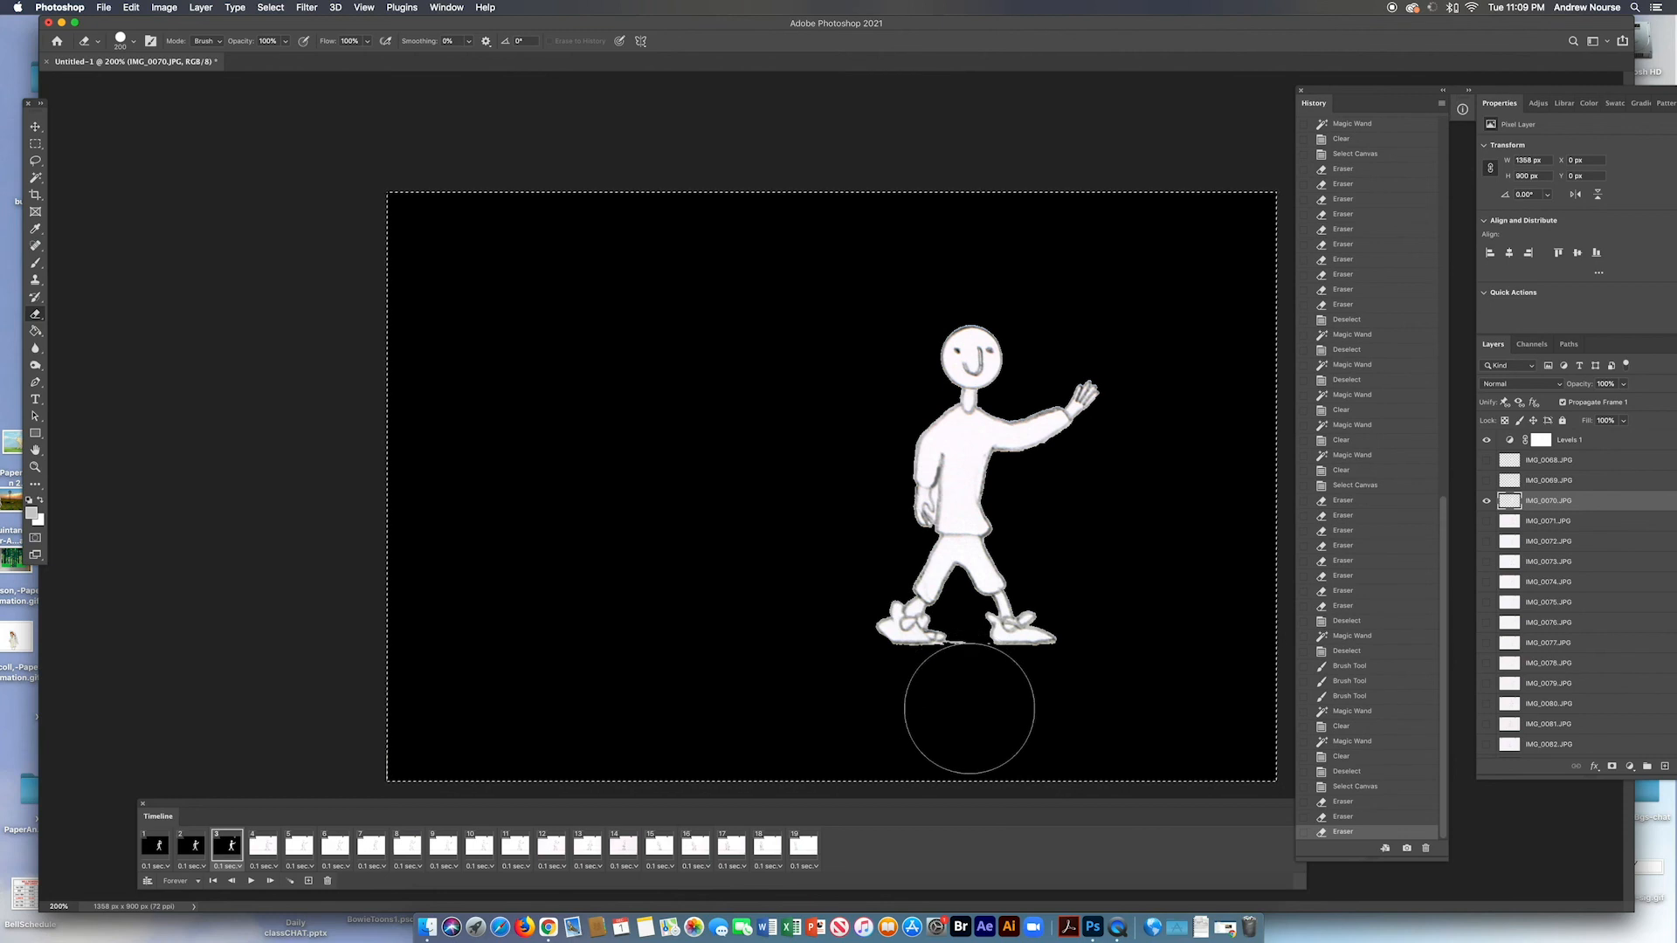
# Erase the leftover ground line between and under the shoes in IMG_0070.JPG with a smaller eraser
pyautogui.press('[')
pyautogui.press('[')
pyautogui.press('[')
pyautogui.press('[')
pyautogui.press('[')
pyautogui.press('[')
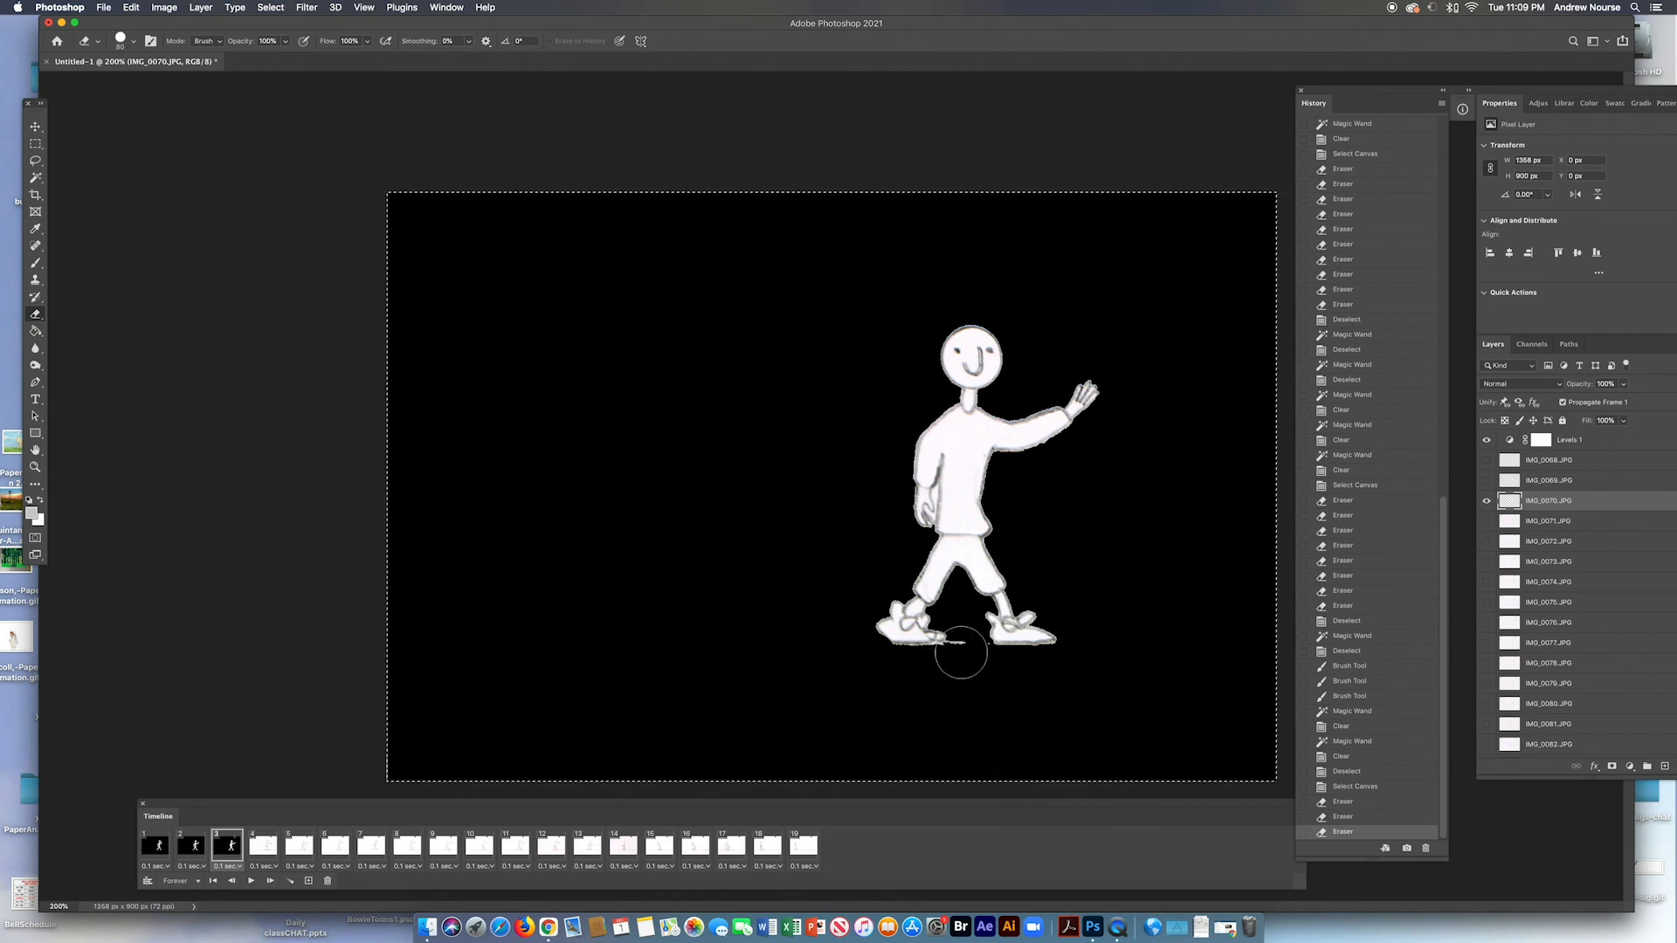
pyautogui.press('[')
pyautogui.press('[')
pyautogui.press('[')
pyautogui.moveTo(962, 646)
pyautogui.mouseDown()
pyautogui.moveTo(886, 656)
pyautogui.moveTo(1021, 668)
pyautogui.mouseUp()
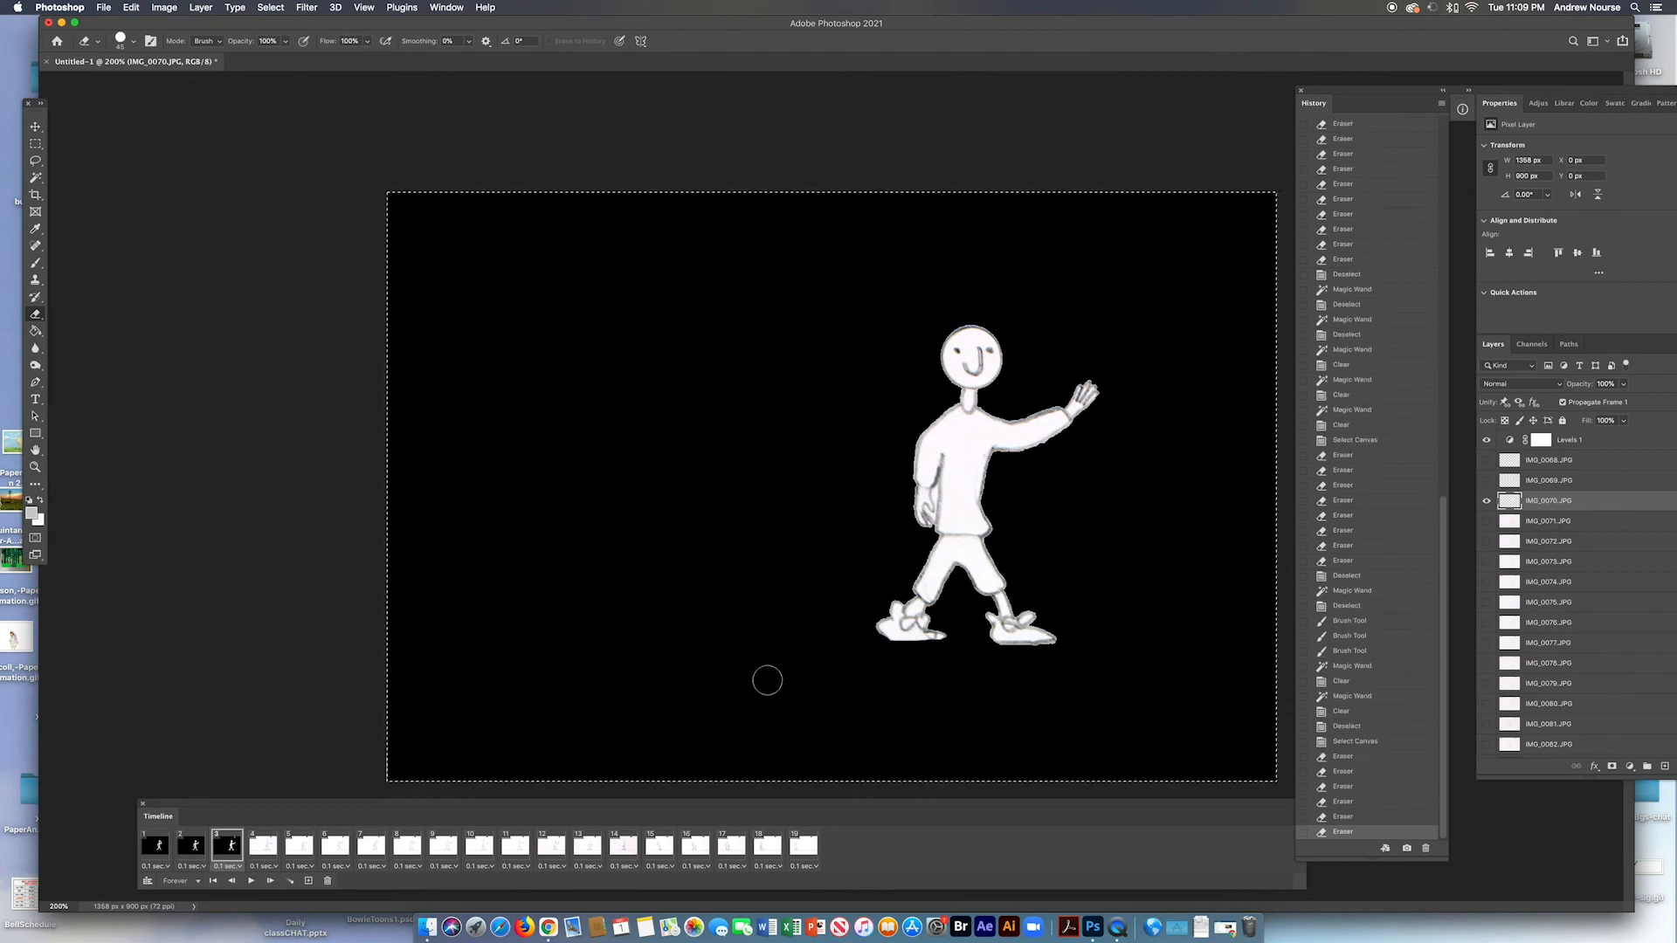
# On animation frame 4, delete the paper around the figure and between the legs in layer IMG_0071.JPG using the Magic Wand
pyautogui.click(256, 852)
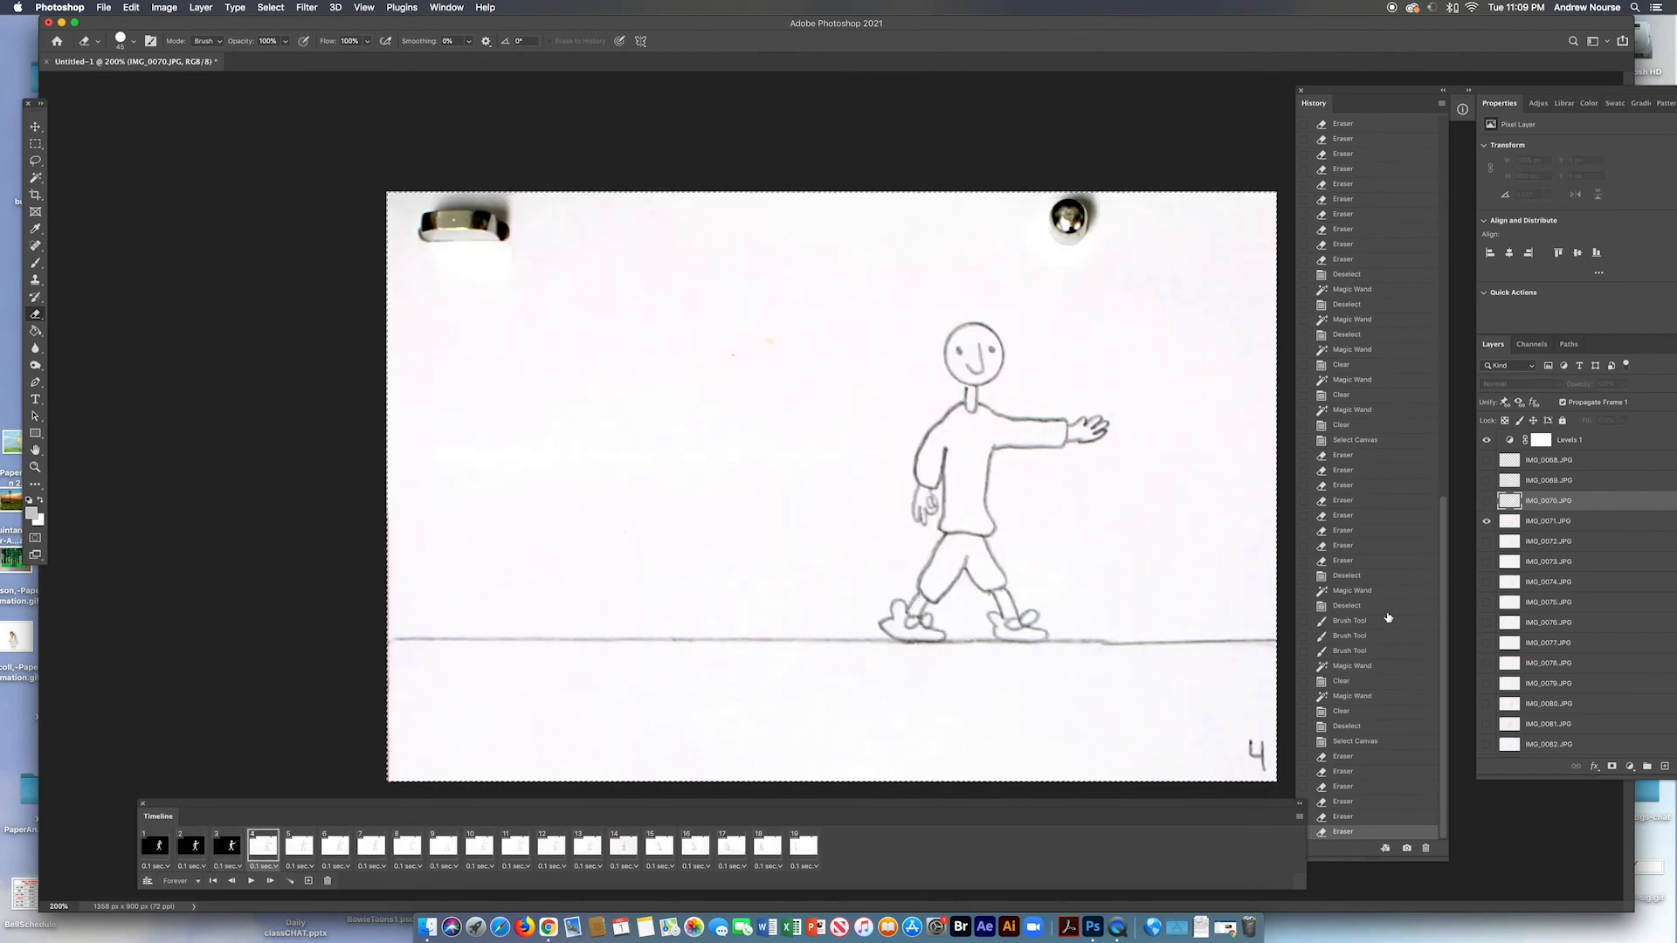
pyautogui.click(1571, 522)
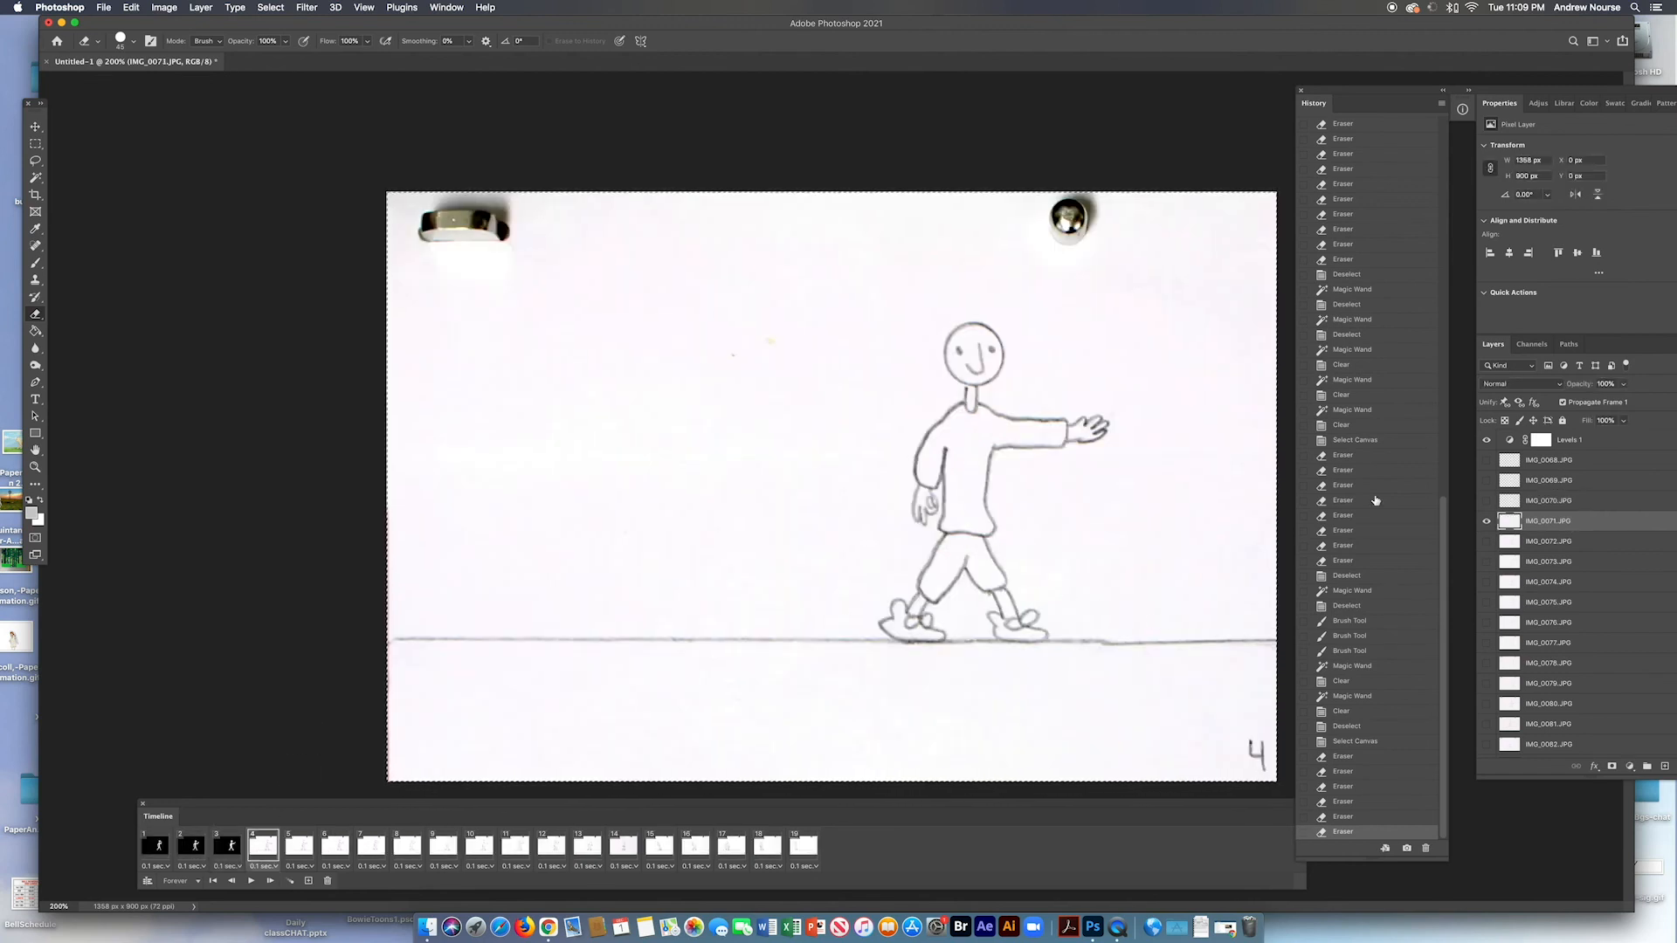
pyautogui.click(35, 179)
pyautogui.click(505, 324)
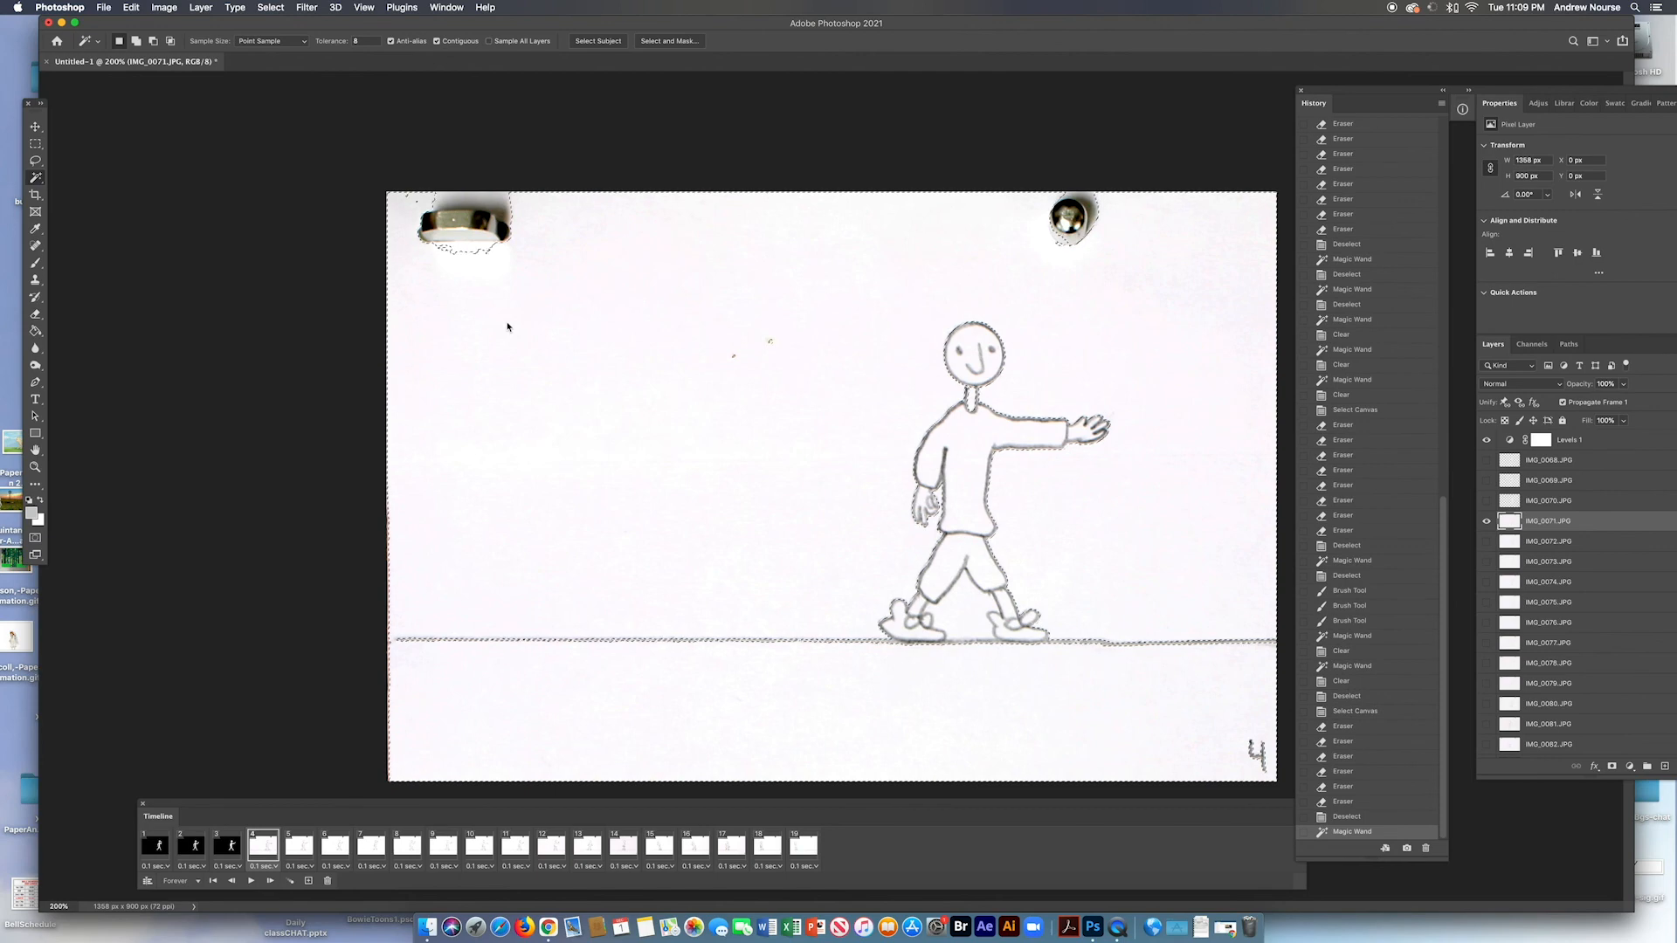
pyautogui.press('BackSpace')
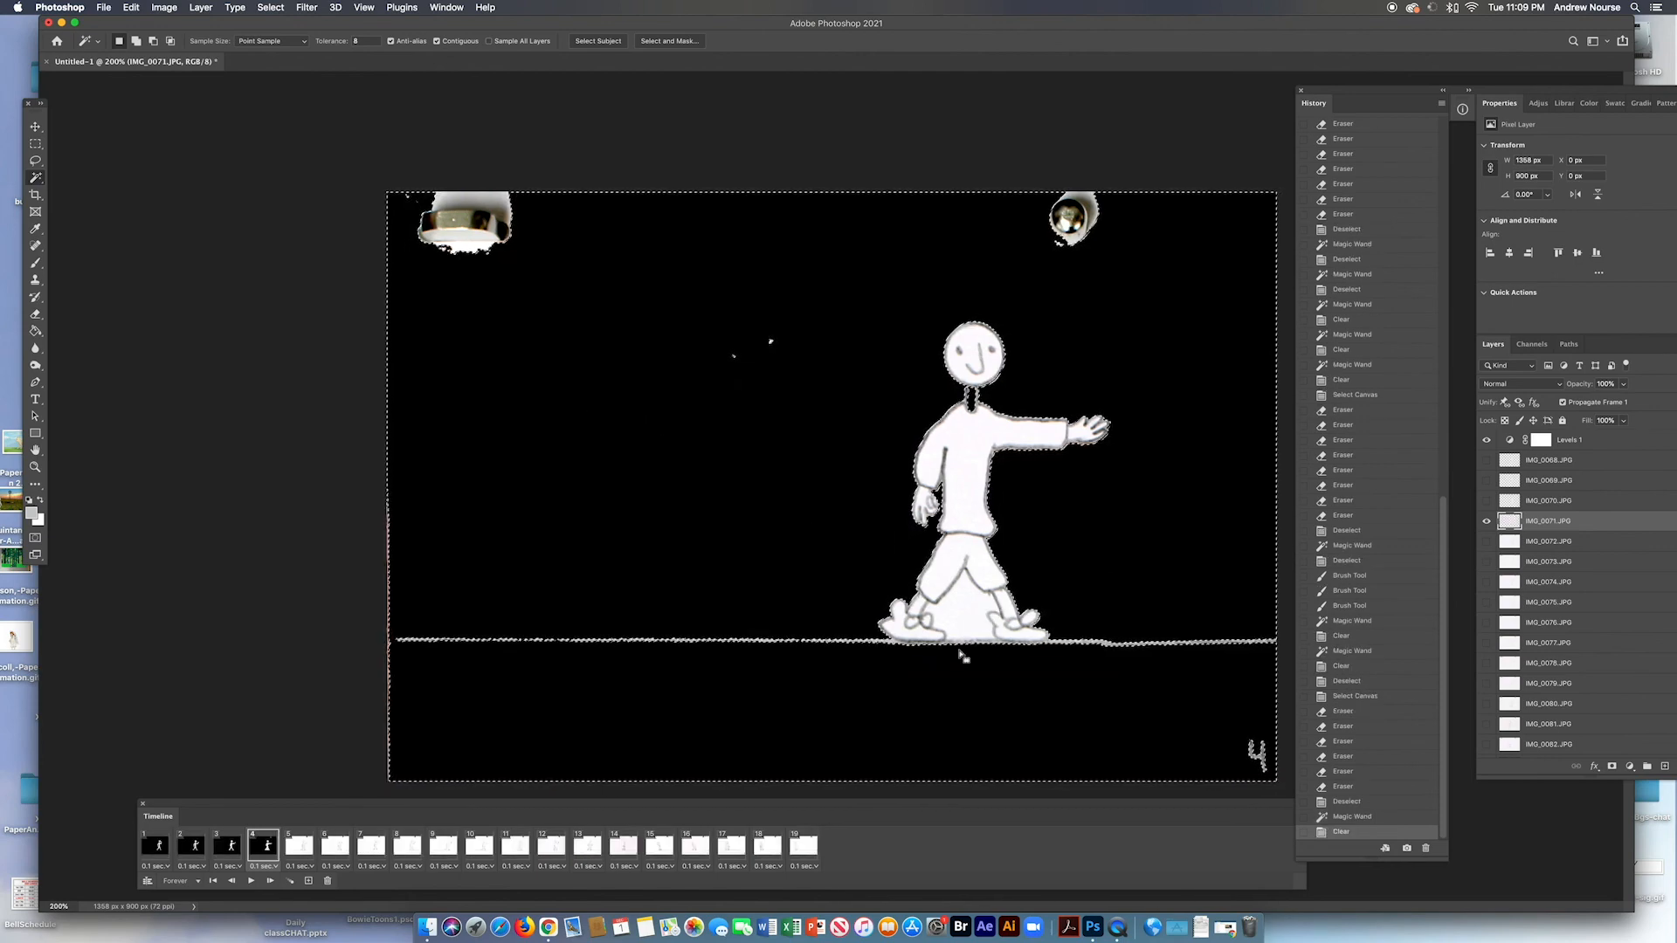
pyautogui.click(964, 603)
pyautogui.press('BackSpace')
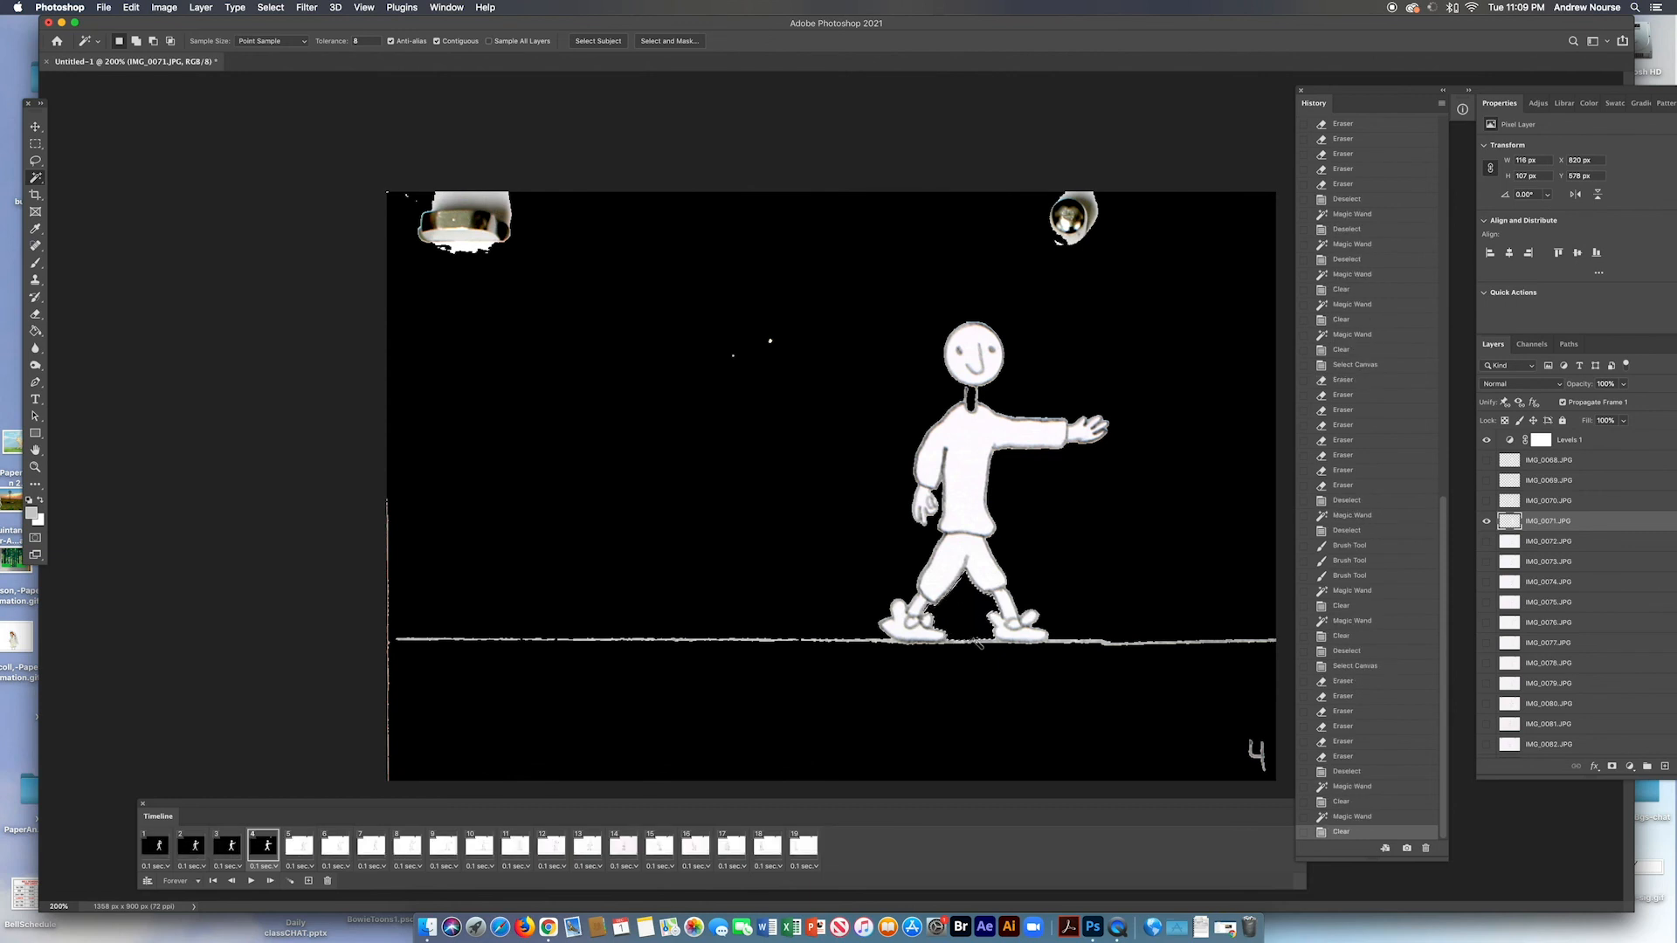
# Select the whole canvas and erase the wide magnet above the empty paper area in IMG_0071.JPG with an enlarged eraser
pyautogui.hotkey('ctrl', 'a')
pyautogui.press('e')
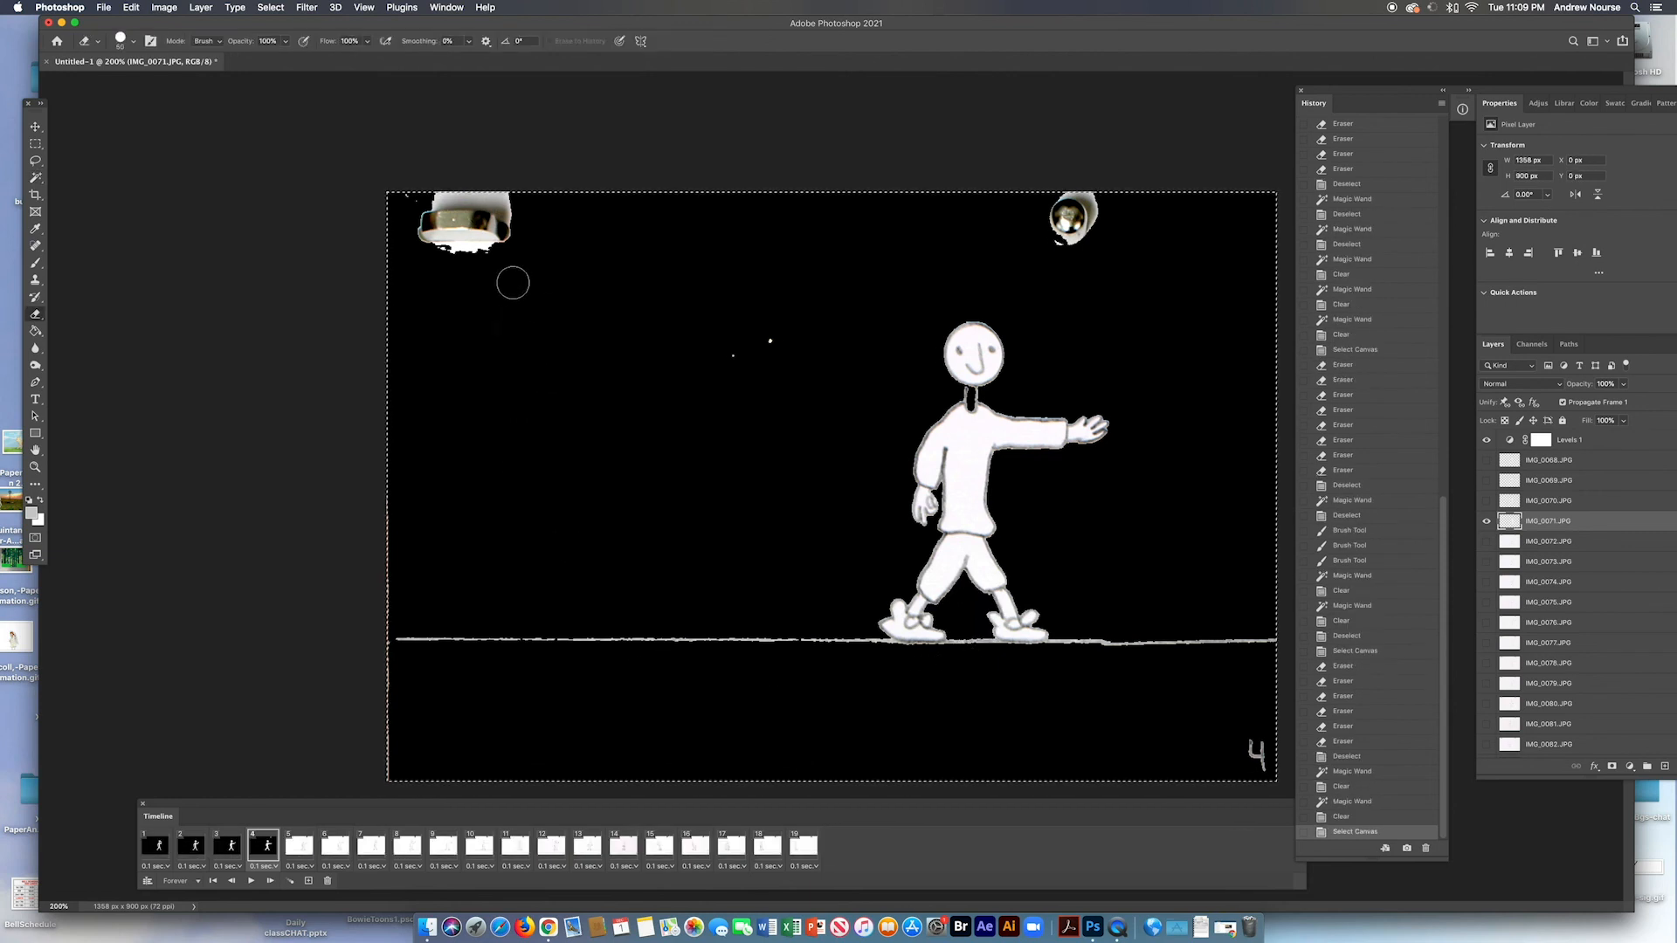
pyautogui.press(']')
pyautogui.press(']')
pyautogui.press(']')
pyautogui.press(']')
pyautogui.press(']')
pyautogui.press(']')
pyautogui.press(']')
pyautogui.moveTo(386, 169); pyautogui.dragTo(553, 204)
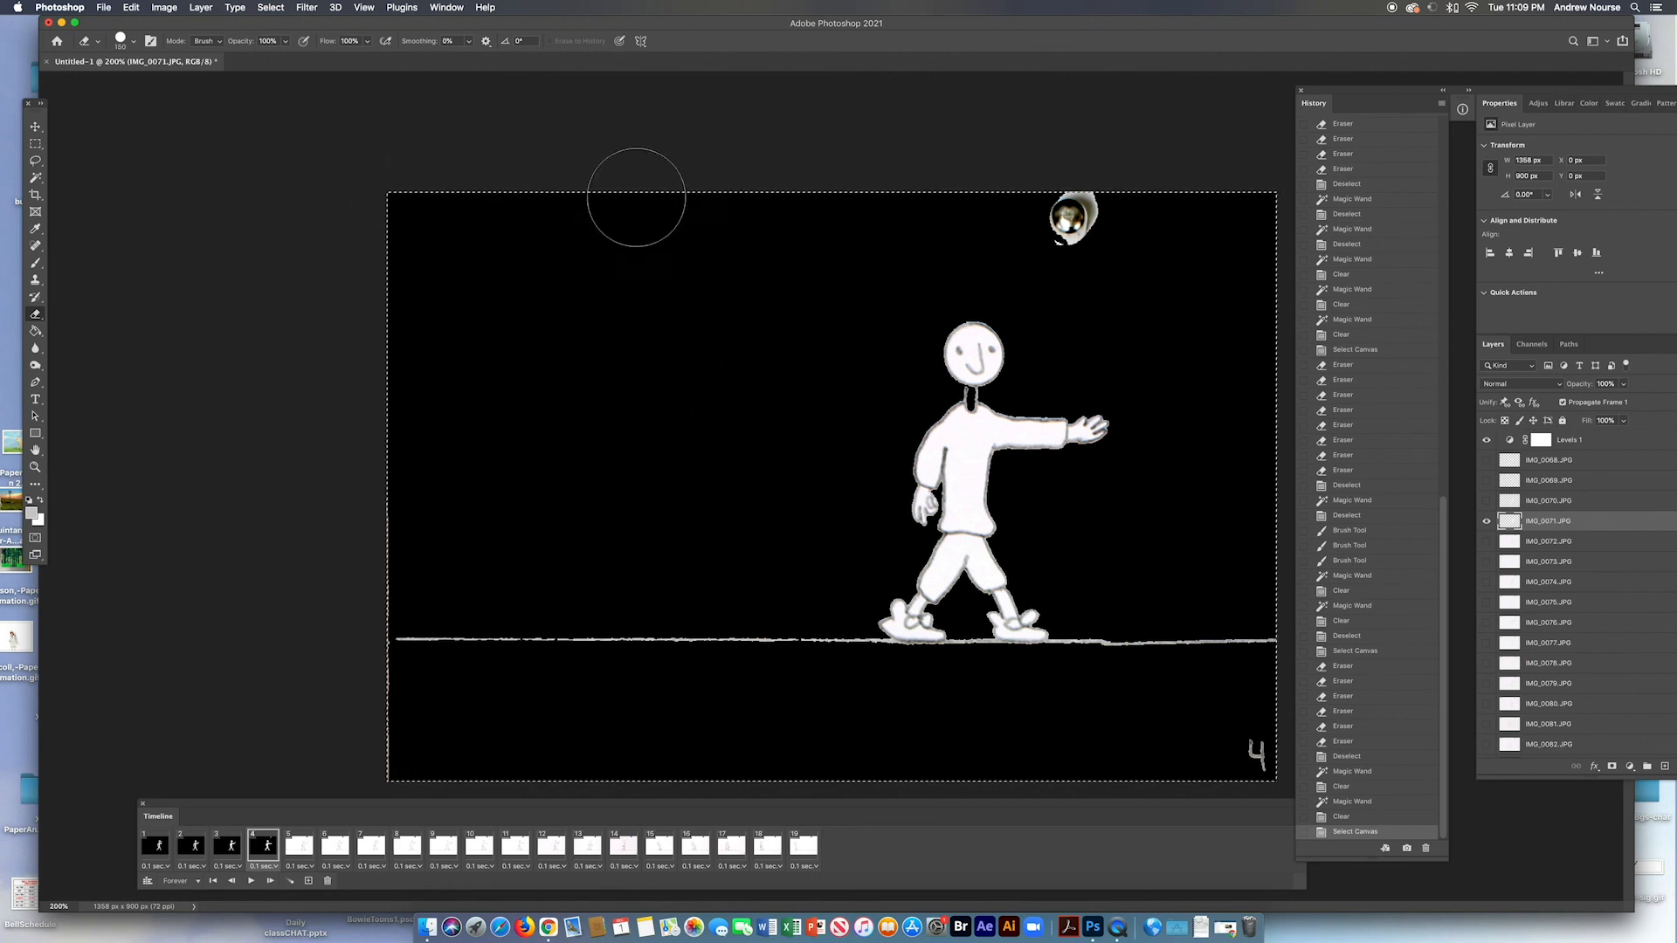
# Erase the round magnet, the frame number, the ground line and the leftover paper edge around the figure in IMG_0071.JPG
pyautogui.click(1086, 669)
pyautogui.moveTo(1087, 668); pyautogui.dragTo(1255, 693)
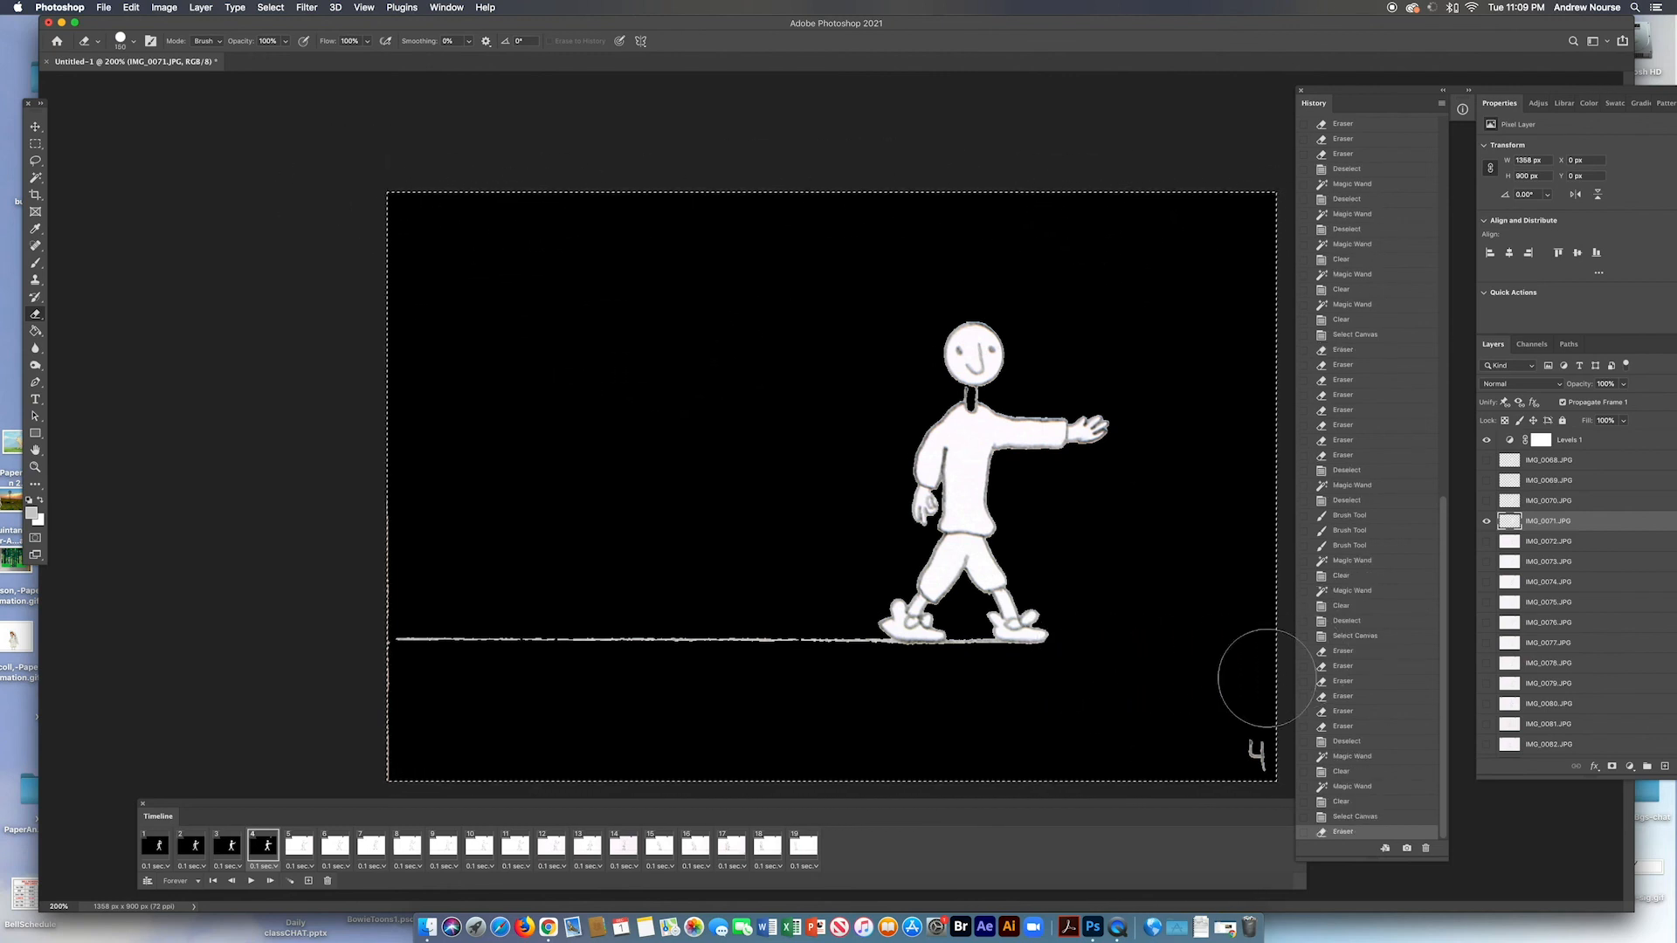
pyautogui.click(966, 685)
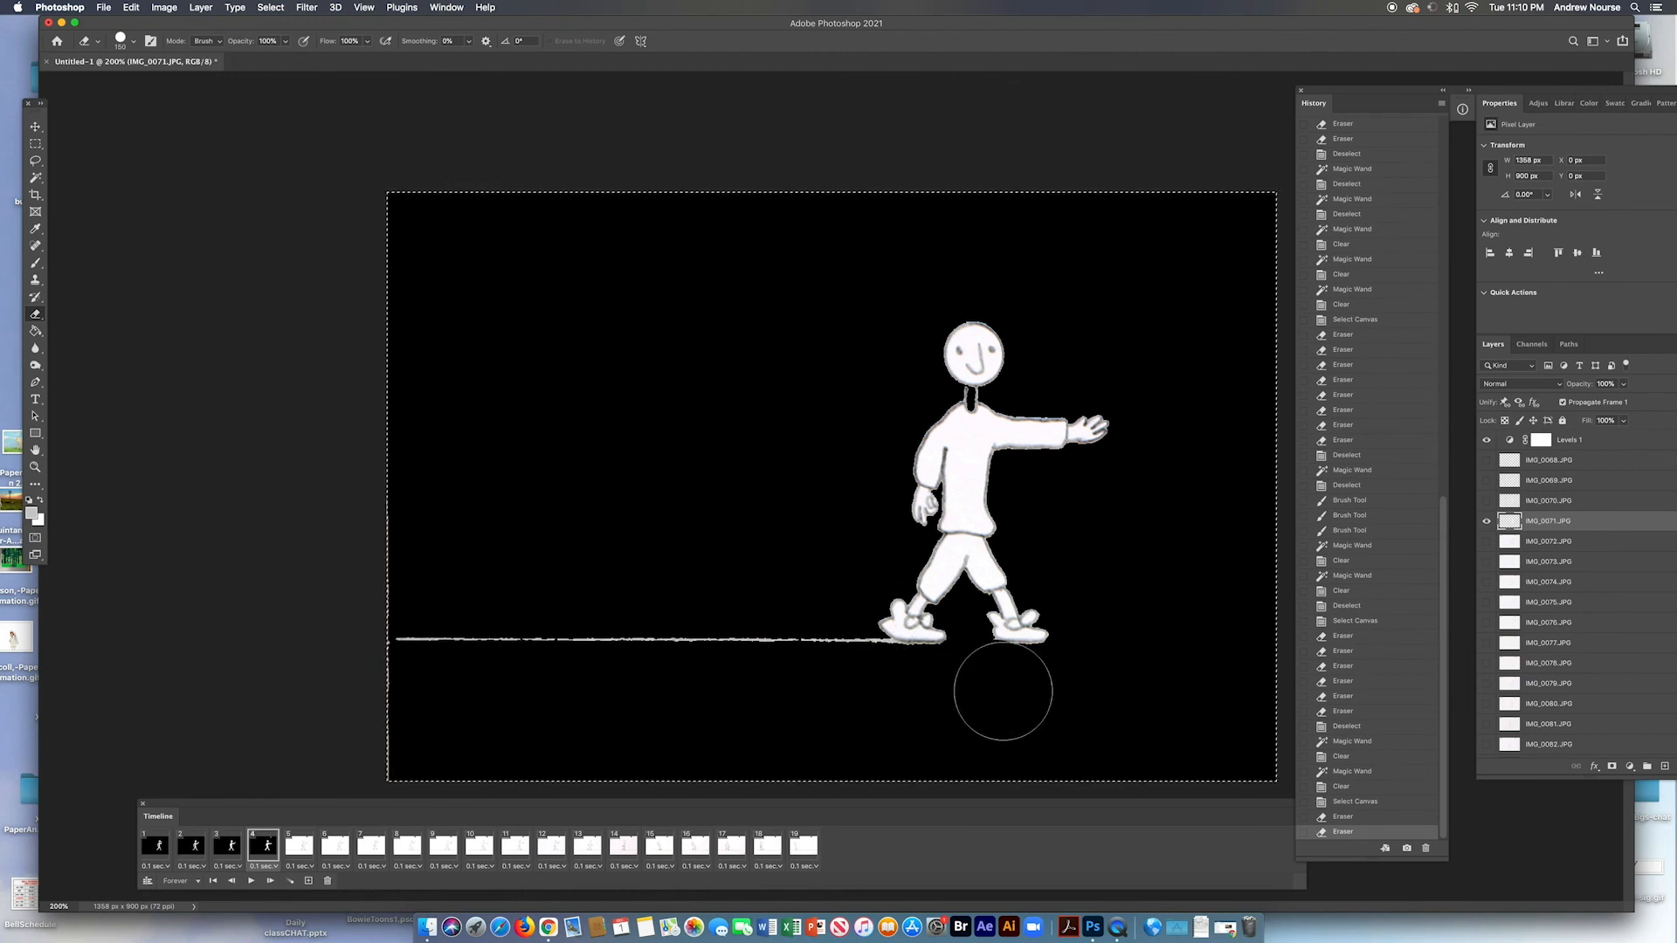
pyautogui.moveTo(958, 695)
pyautogui.mouseDown()
pyautogui.moveTo(498, 642)
pyautogui.moveTo(267, 647)
pyautogui.moveTo(361, 742)
pyautogui.mouseUp()
pyautogui.moveTo(387, 271); pyautogui.dragTo(388, 193)
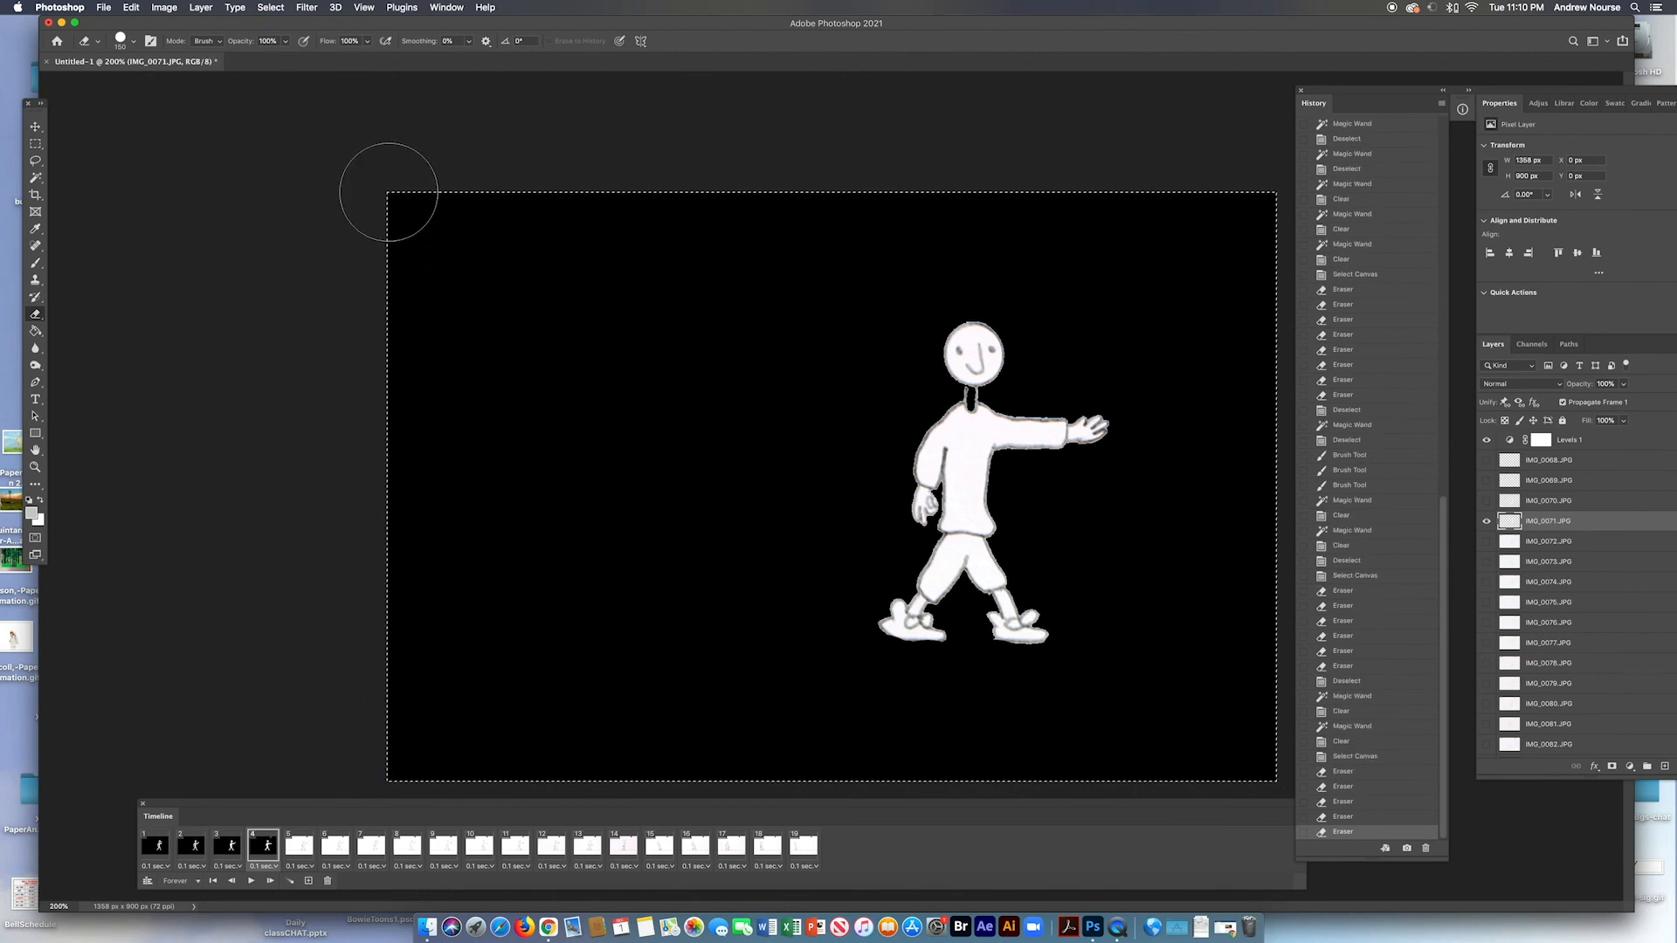
# On animation frame 5, delete the paper above the ground line, between the legs and below the line in layer IMG_0072.JPG
pyautogui.click(301, 844)
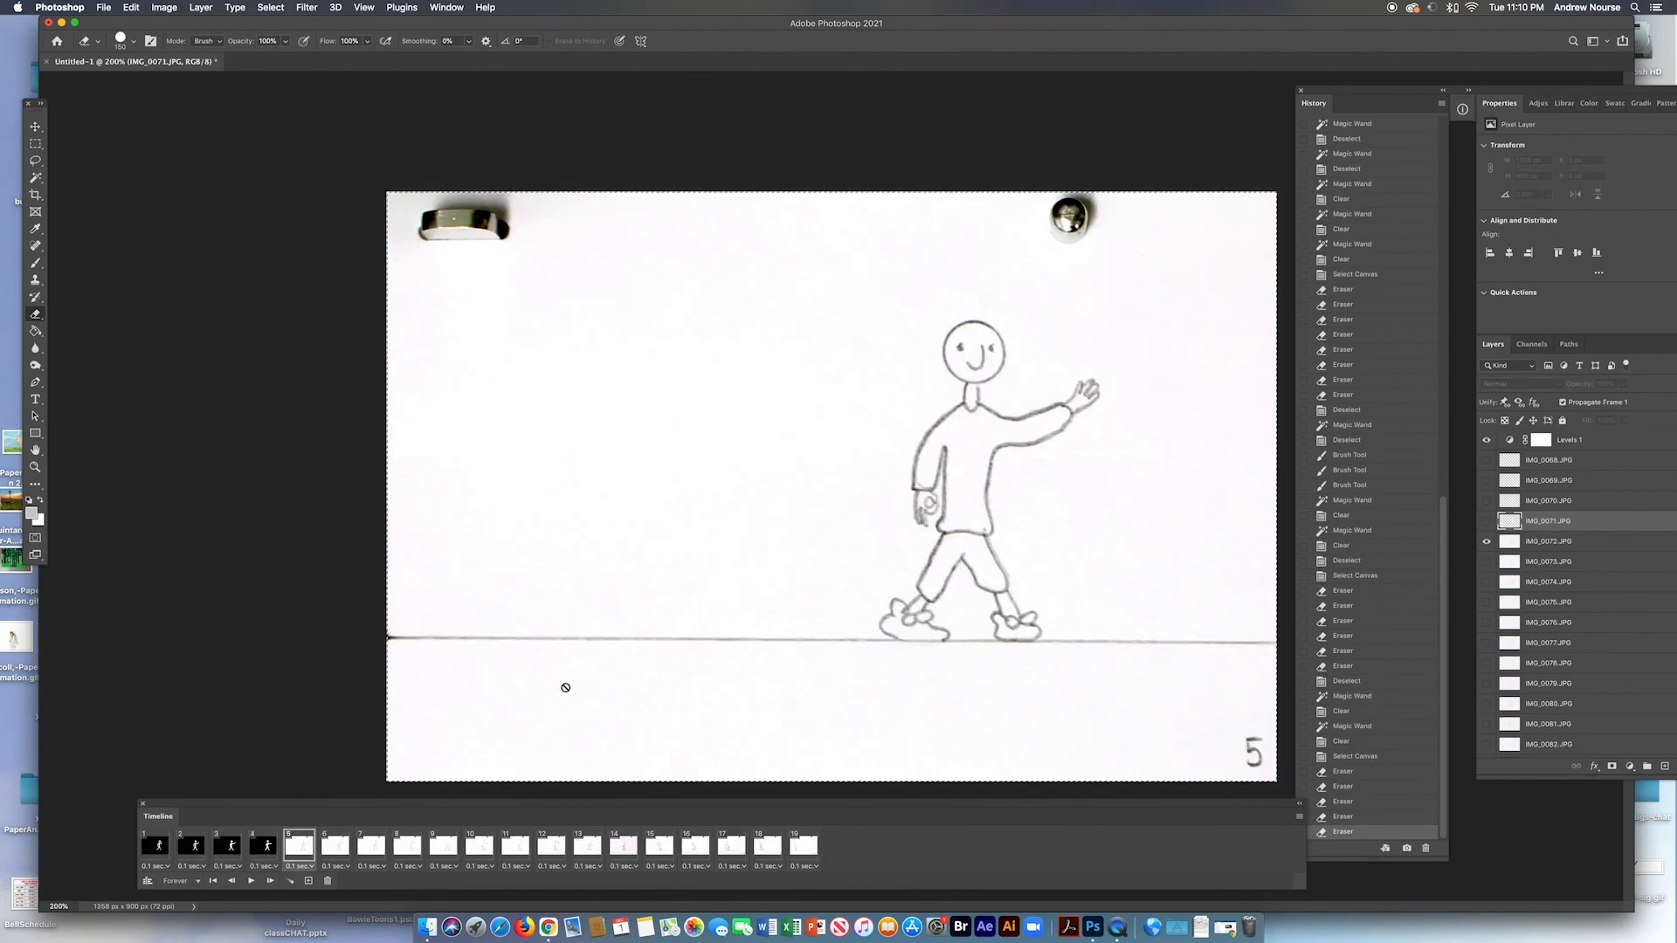
pyautogui.click(1585, 541)
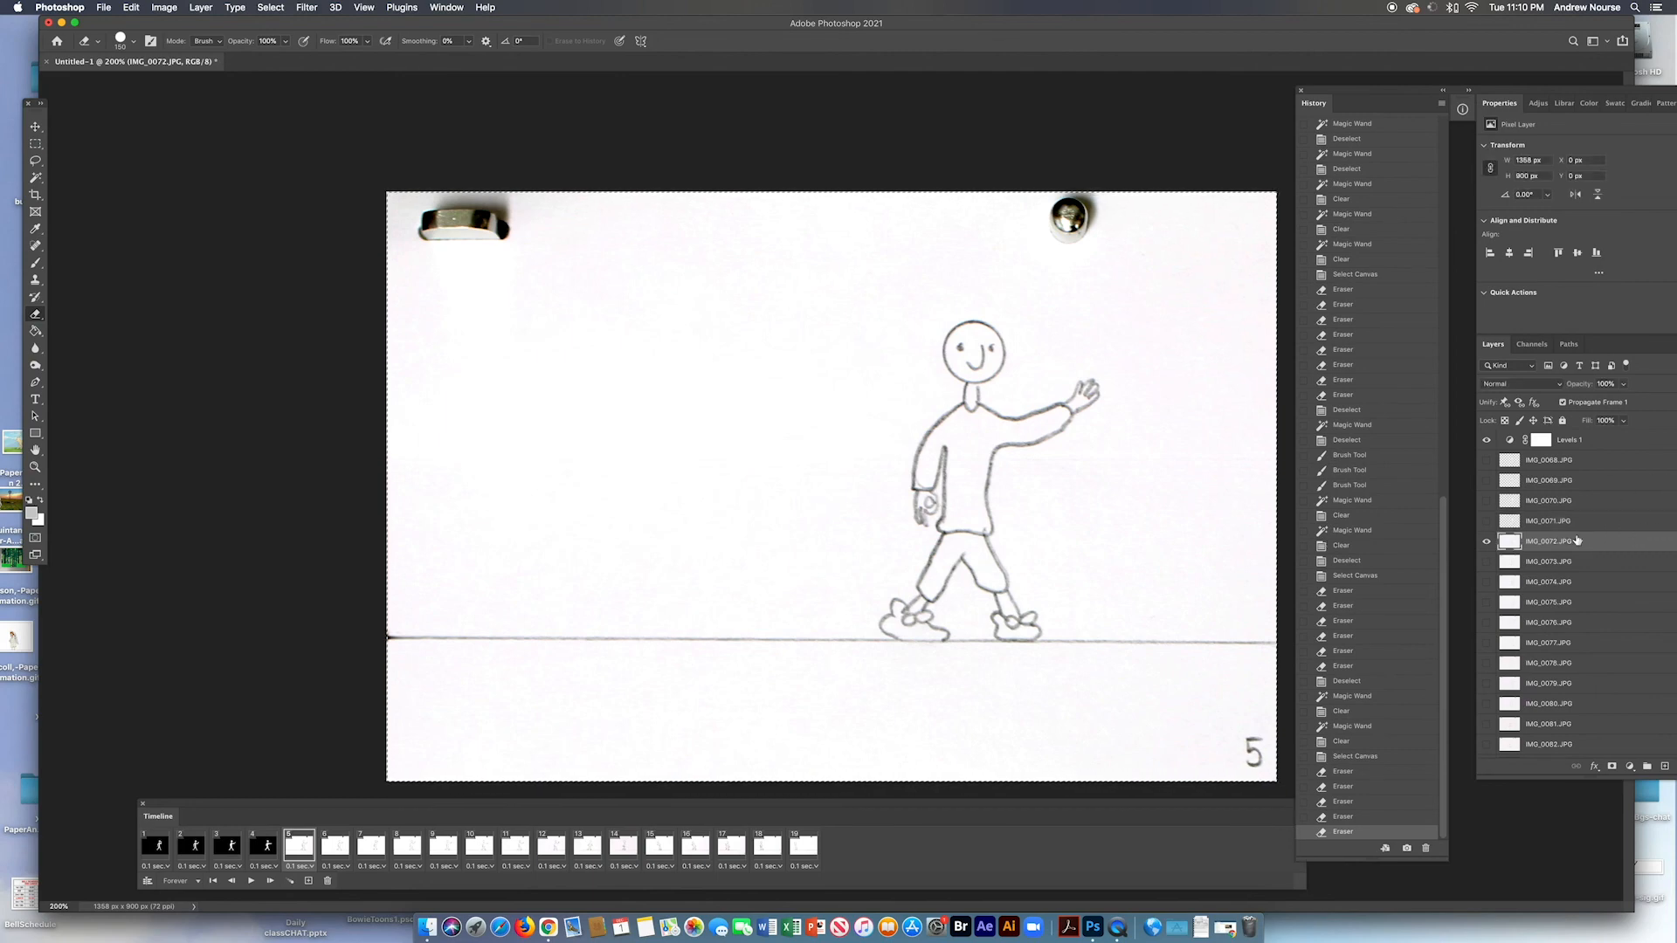
pyautogui.click(34, 180)
pyautogui.press('super+d')
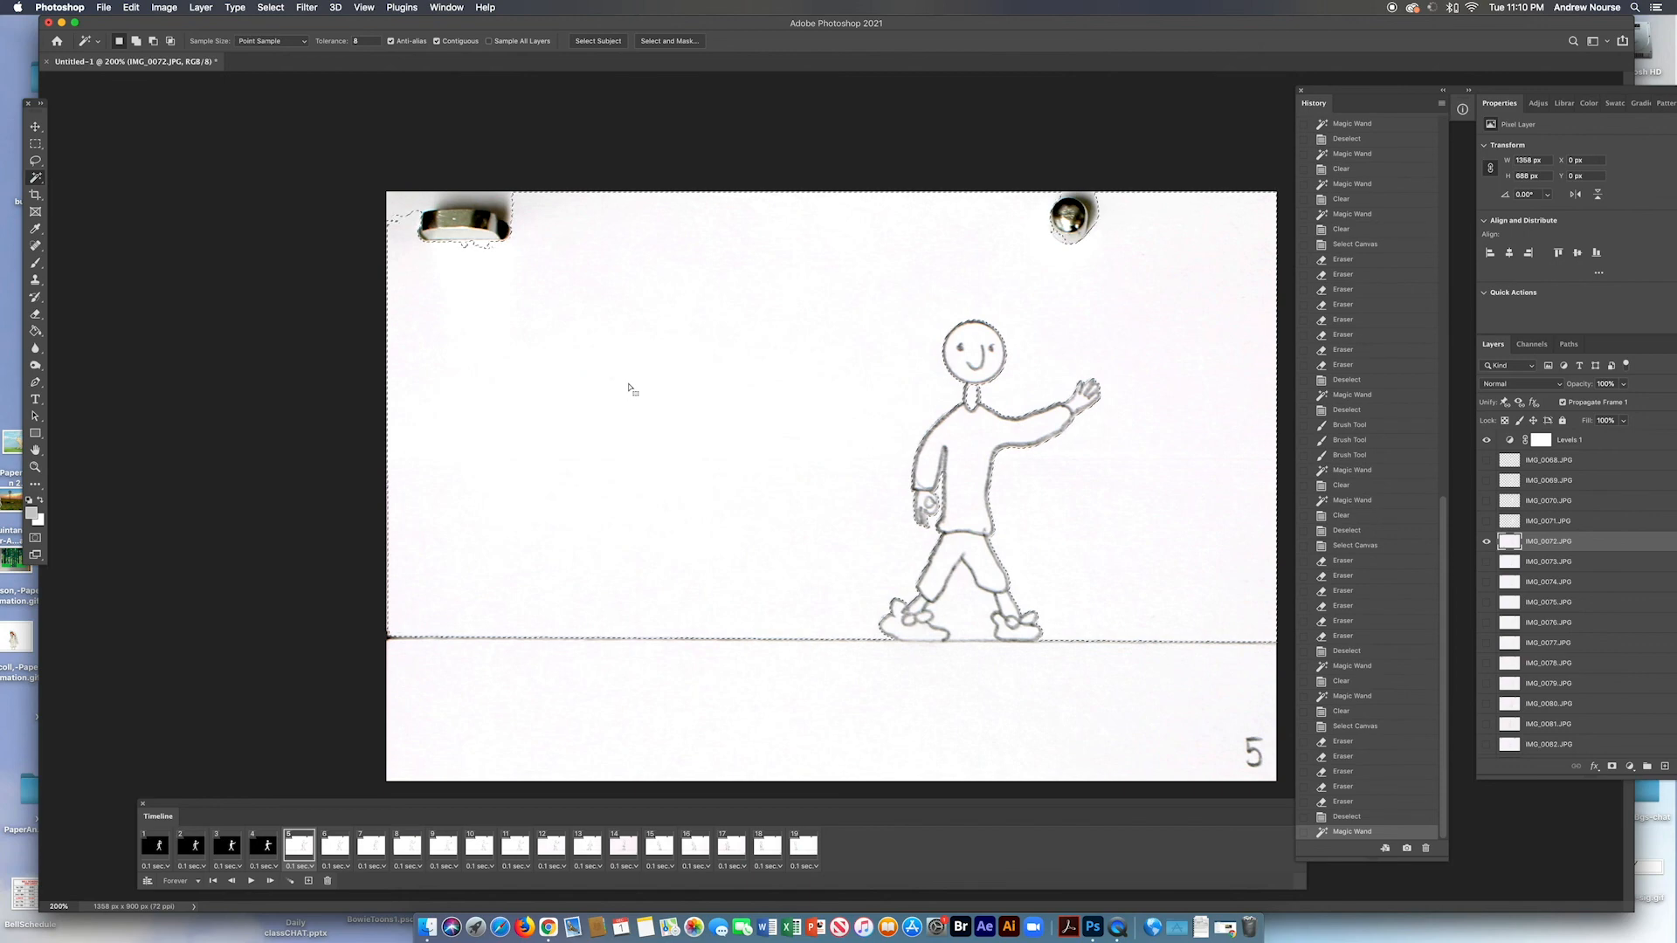
pyautogui.click(627, 385)
pyautogui.press('Delete')
pyautogui.click(964, 617)
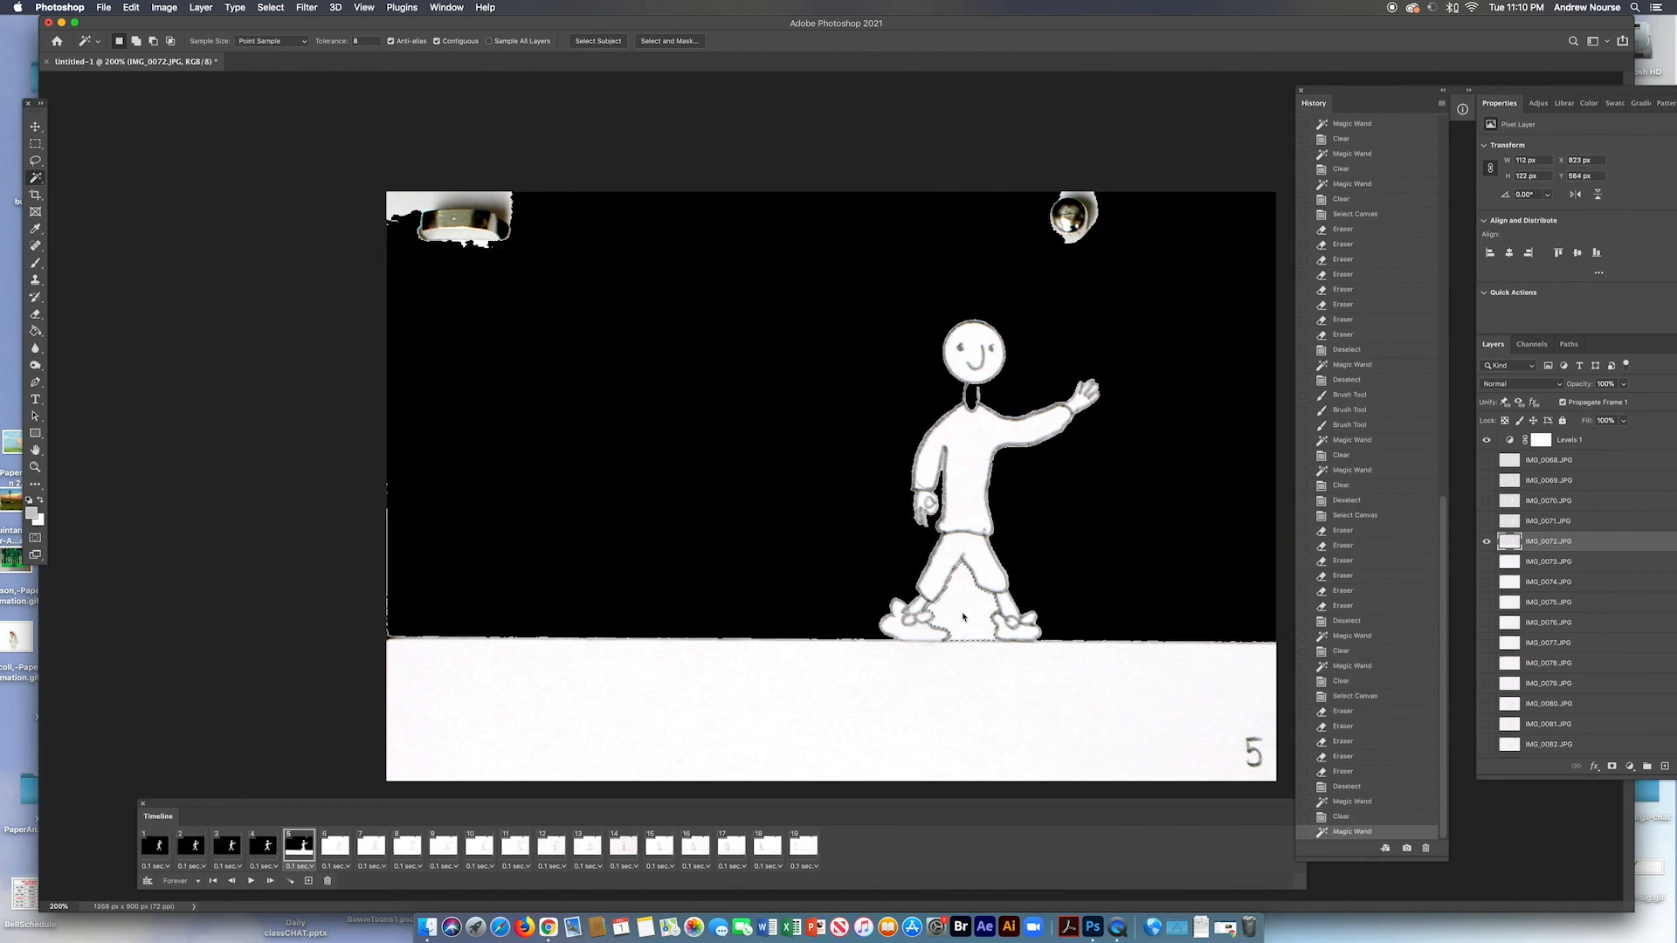
pyautogui.press('Delete')
pyautogui.click(965, 700)
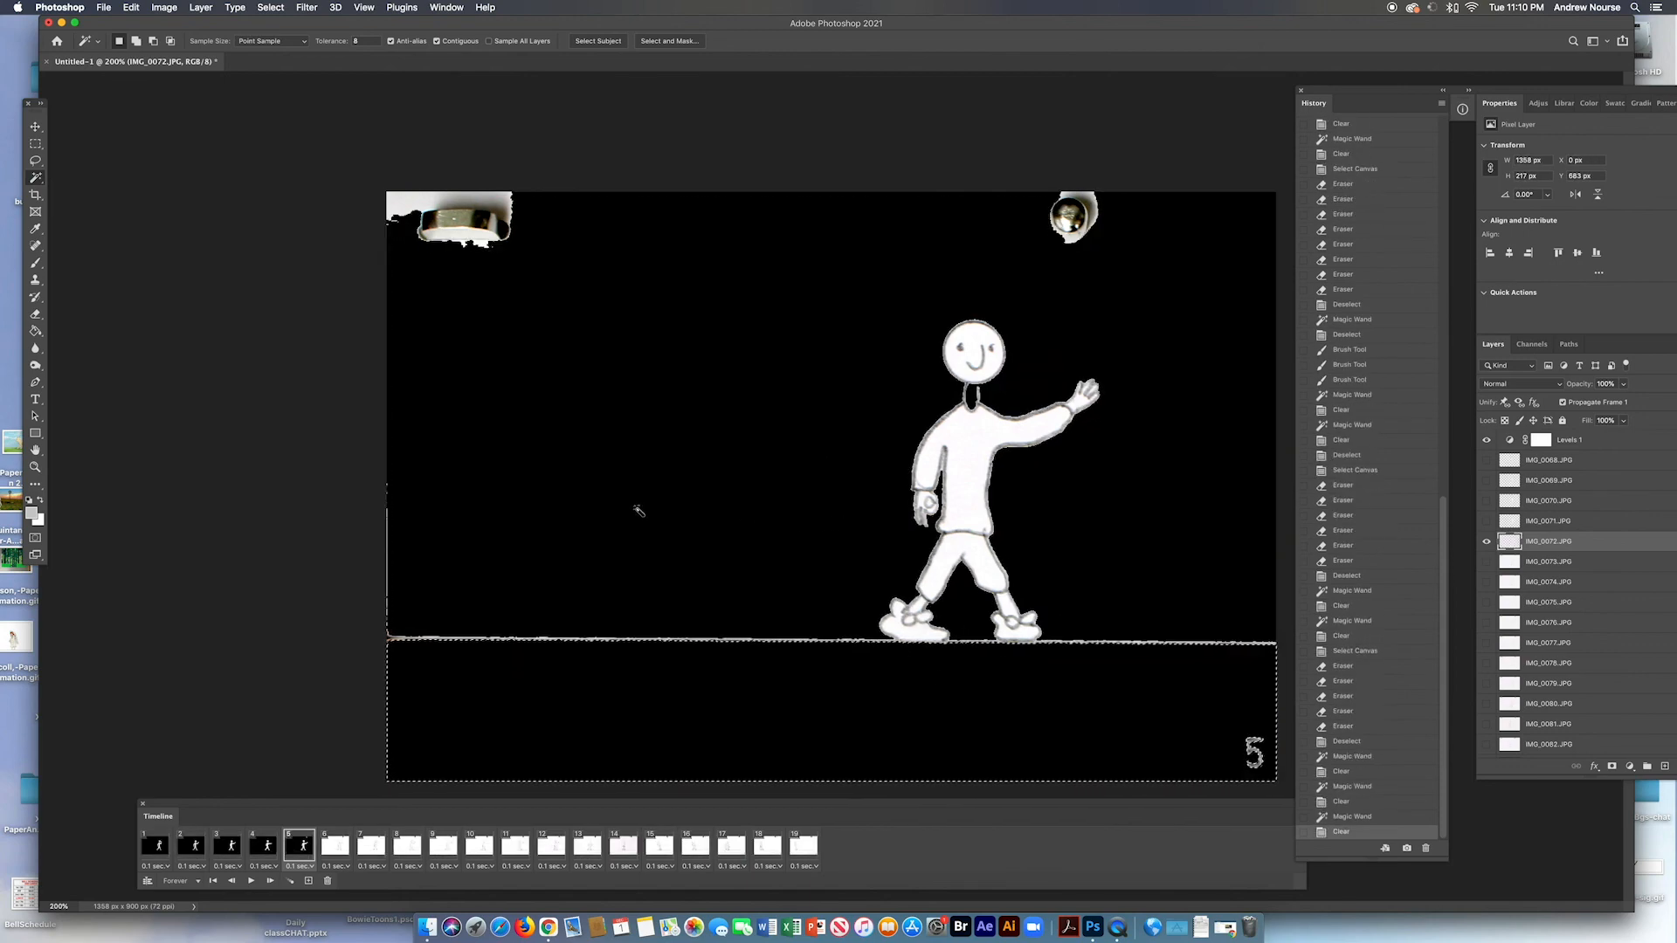
# Select the whole canvas and erase the magnets, ground line and frame number in IMG_0072.JPG, undoing any stray eraser stroke
pyautogui.press('super+a')
pyautogui.press('e')
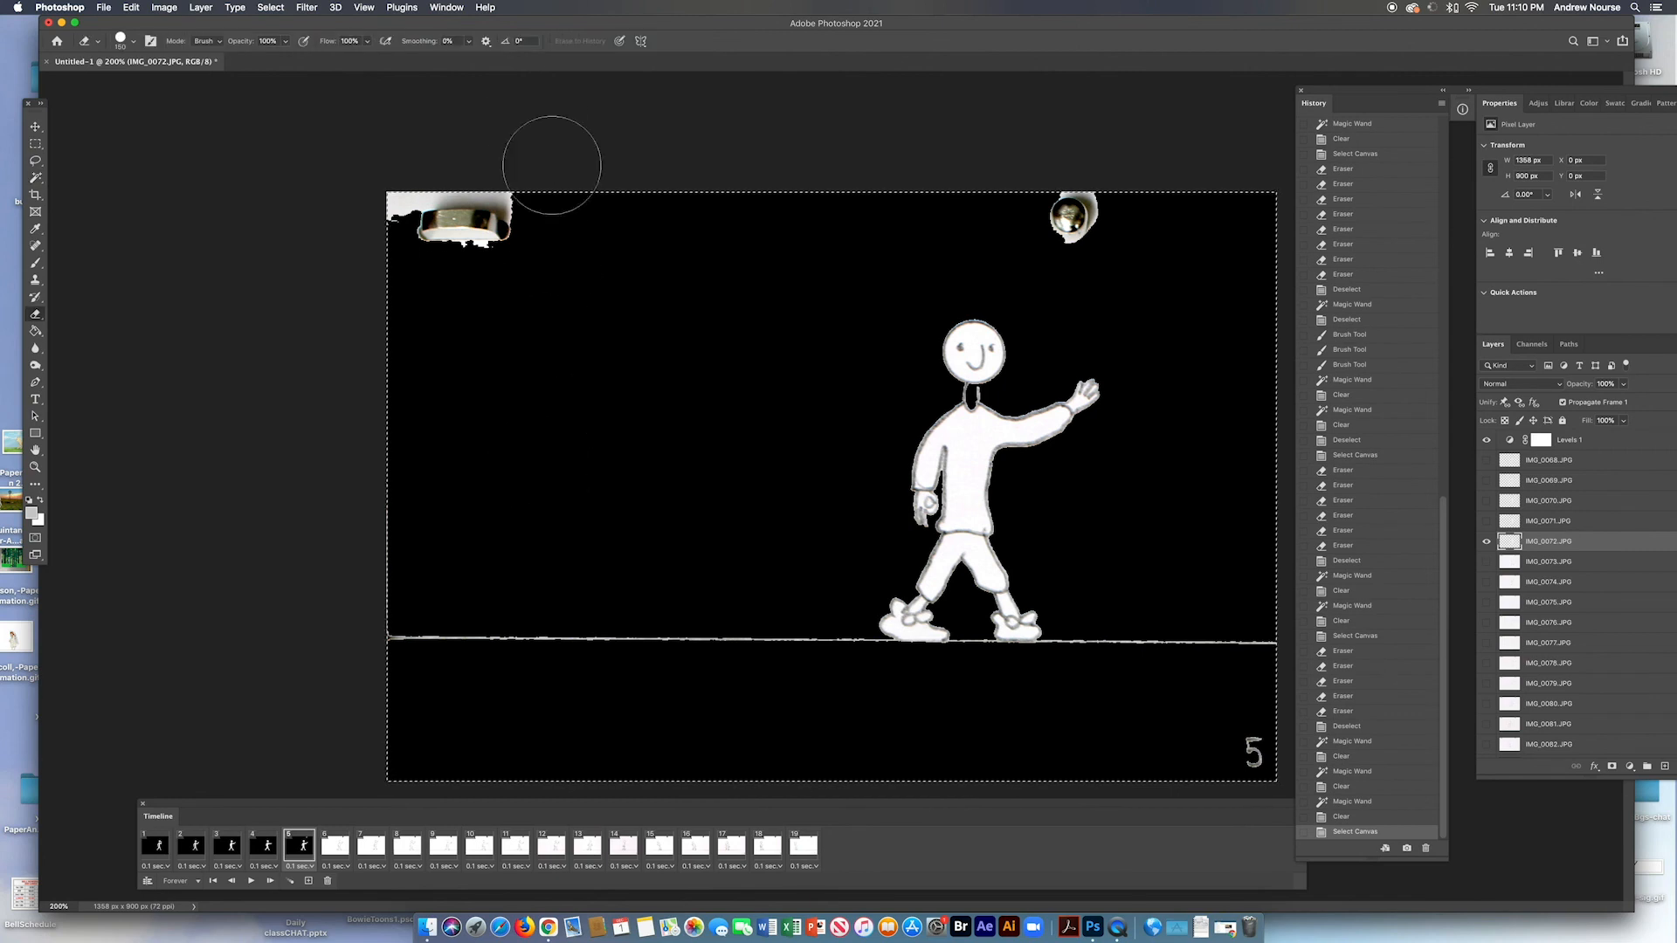
pyautogui.moveTo(550, 255)
pyautogui.mouseDown()
pyautogui.moveTo(535, 172)
pyautogui.moveTo(444, 199)
pyautogui.mouseUp()
pyautogui.moveTo(376, 645)
pyautogui.mouseDown()
pyautogui.moveTo(739, 657)
pyautogui.moveTo(1029, 700)
pyautogui.moveTo(1202, 670)
pyautogui.moveTo(1244, 753)
pyautogui.mouseUp()
pyautogui.press('super+z')
pyautogui.moveTo(1127, 213); pyautogui.dragTo(1059, 237)
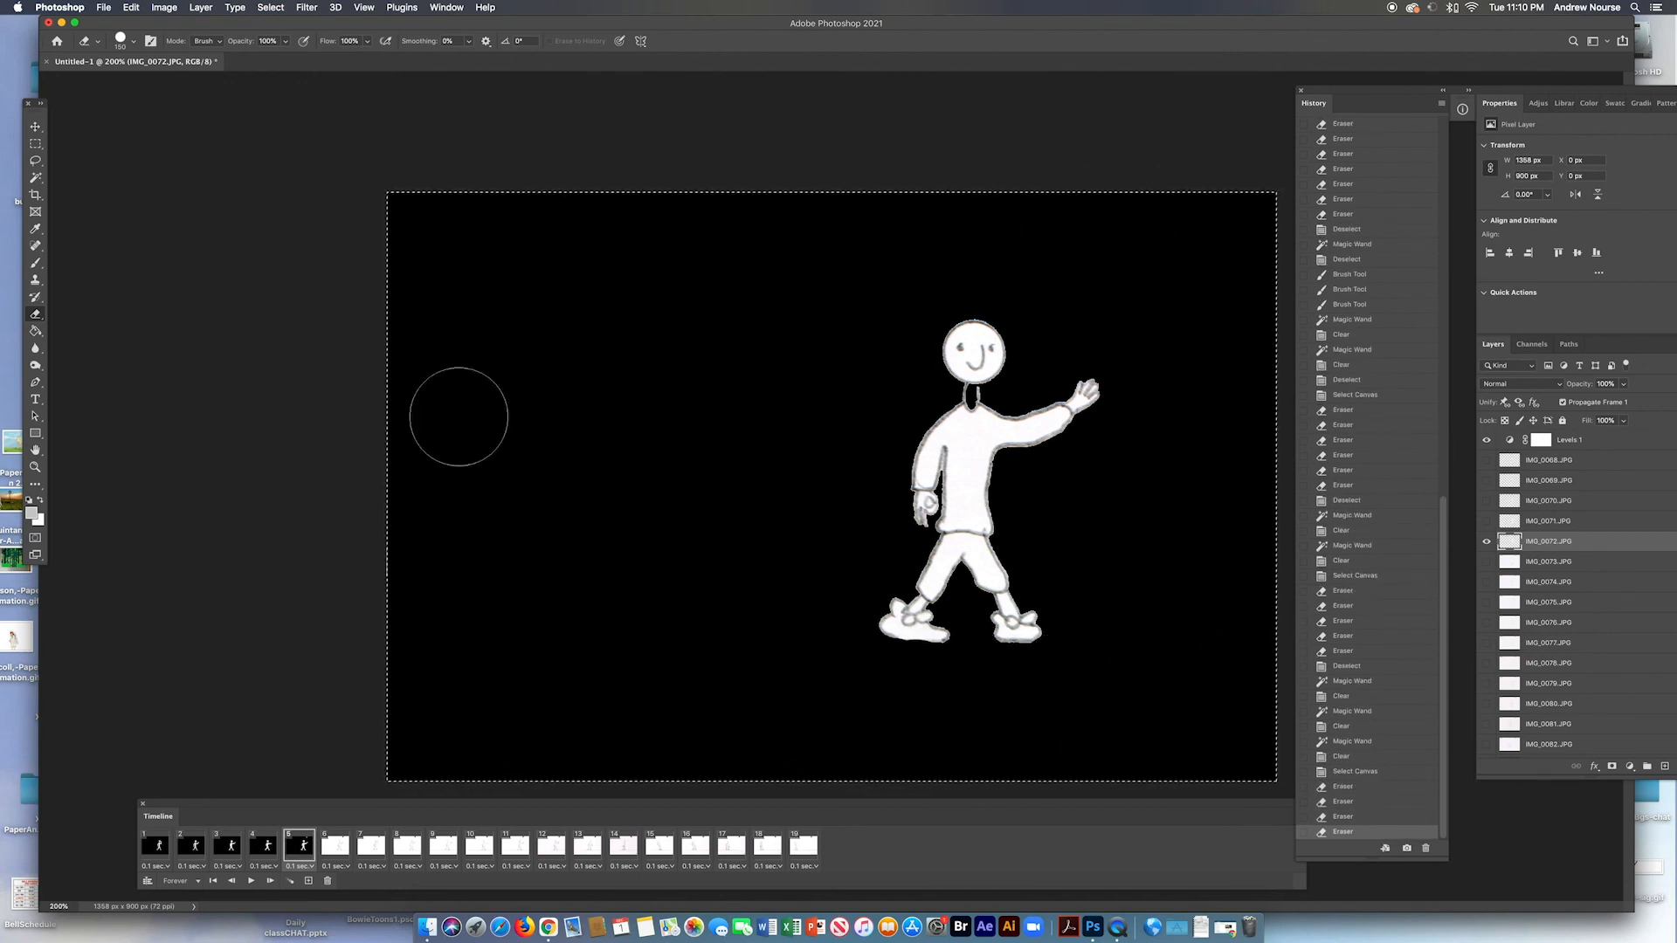
# On animation frame 6, delete the paper around the figure, between the legs and below the ground line in layer IMG_0073.JPG
pyautogui.click(339, 847)
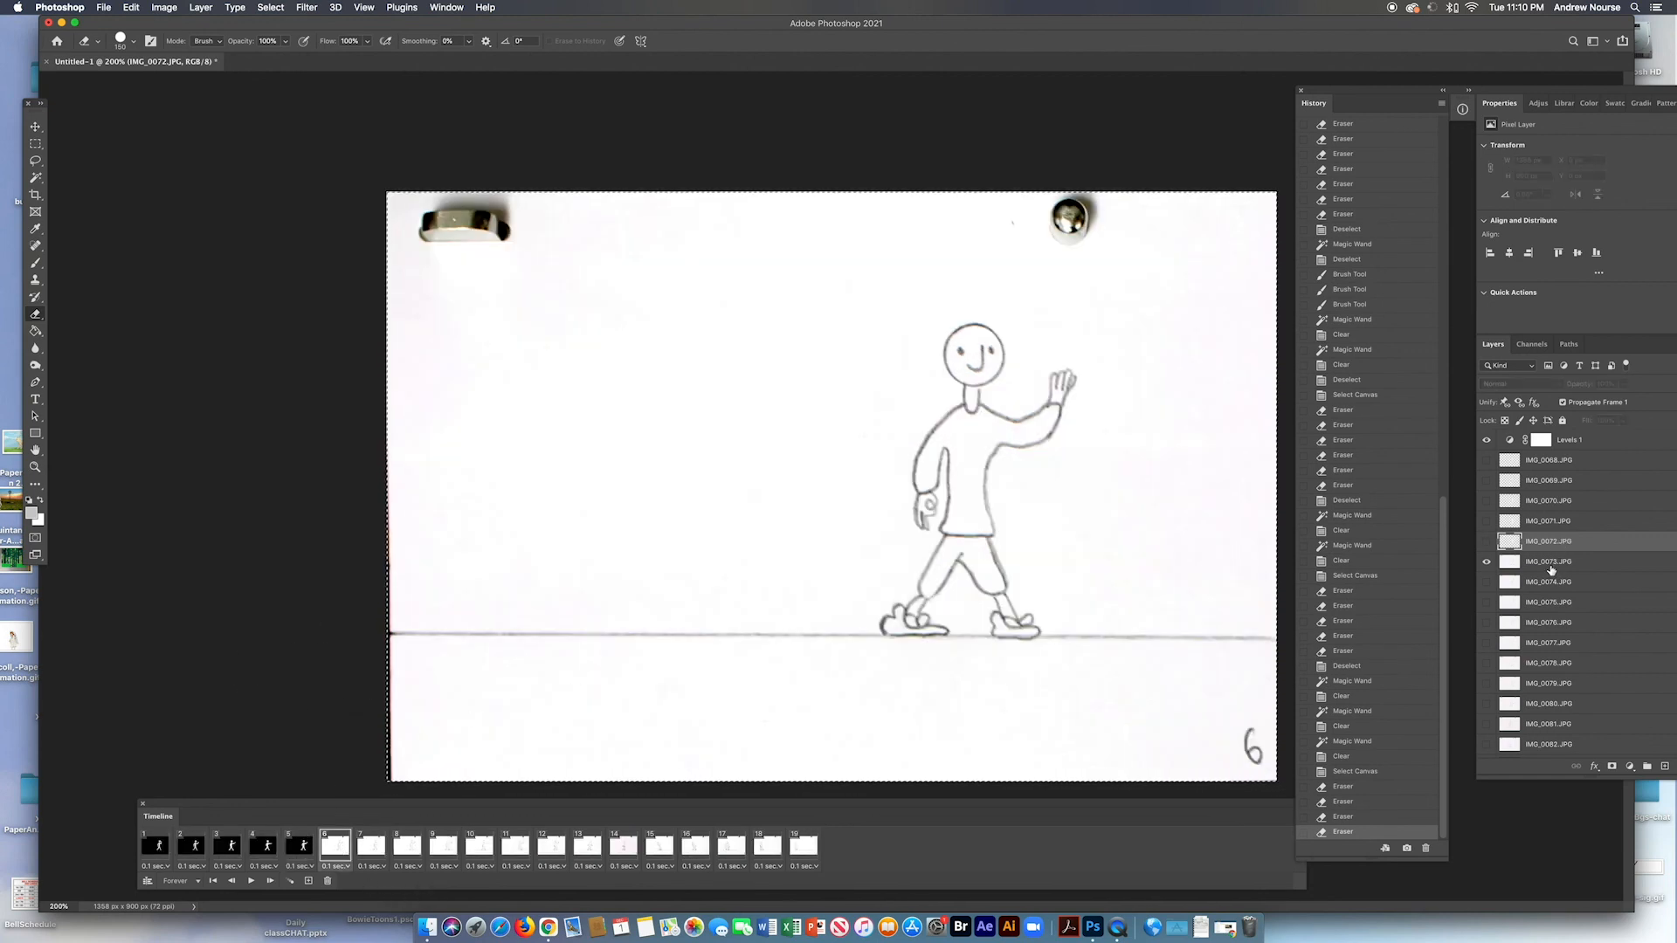
pyautogui.click(1551, 570)
pyautogui.click(38, 177)
pyautogui.press('cmd+d')
pyautogui.click(852, 383)
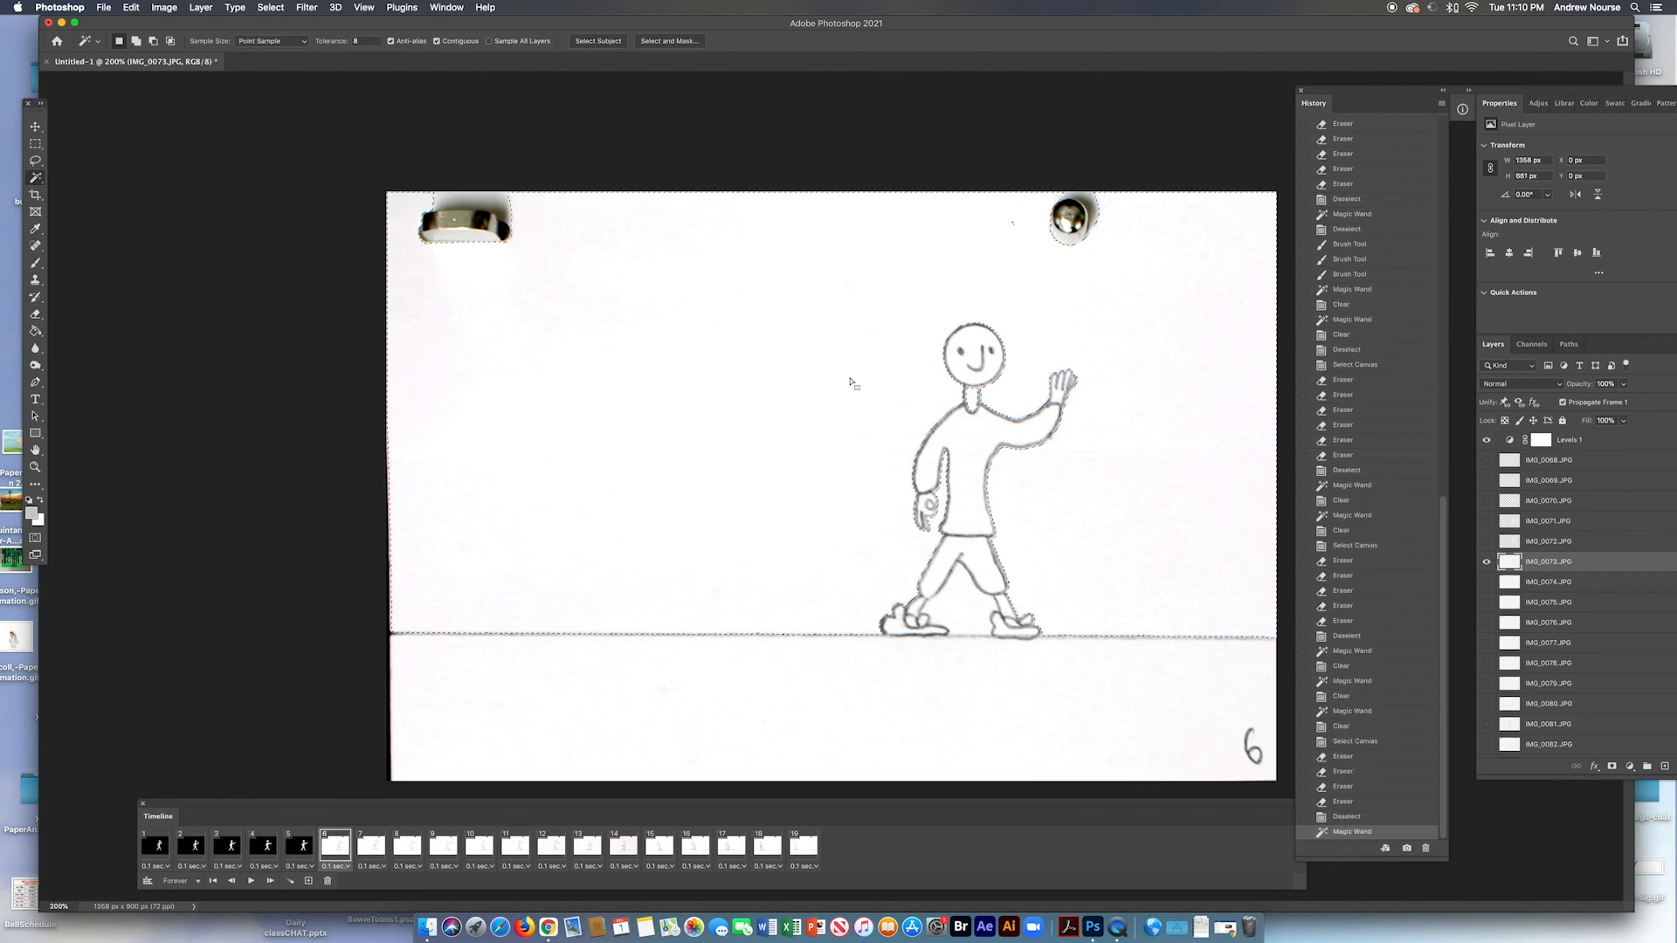
pyautogui.press('Delete')
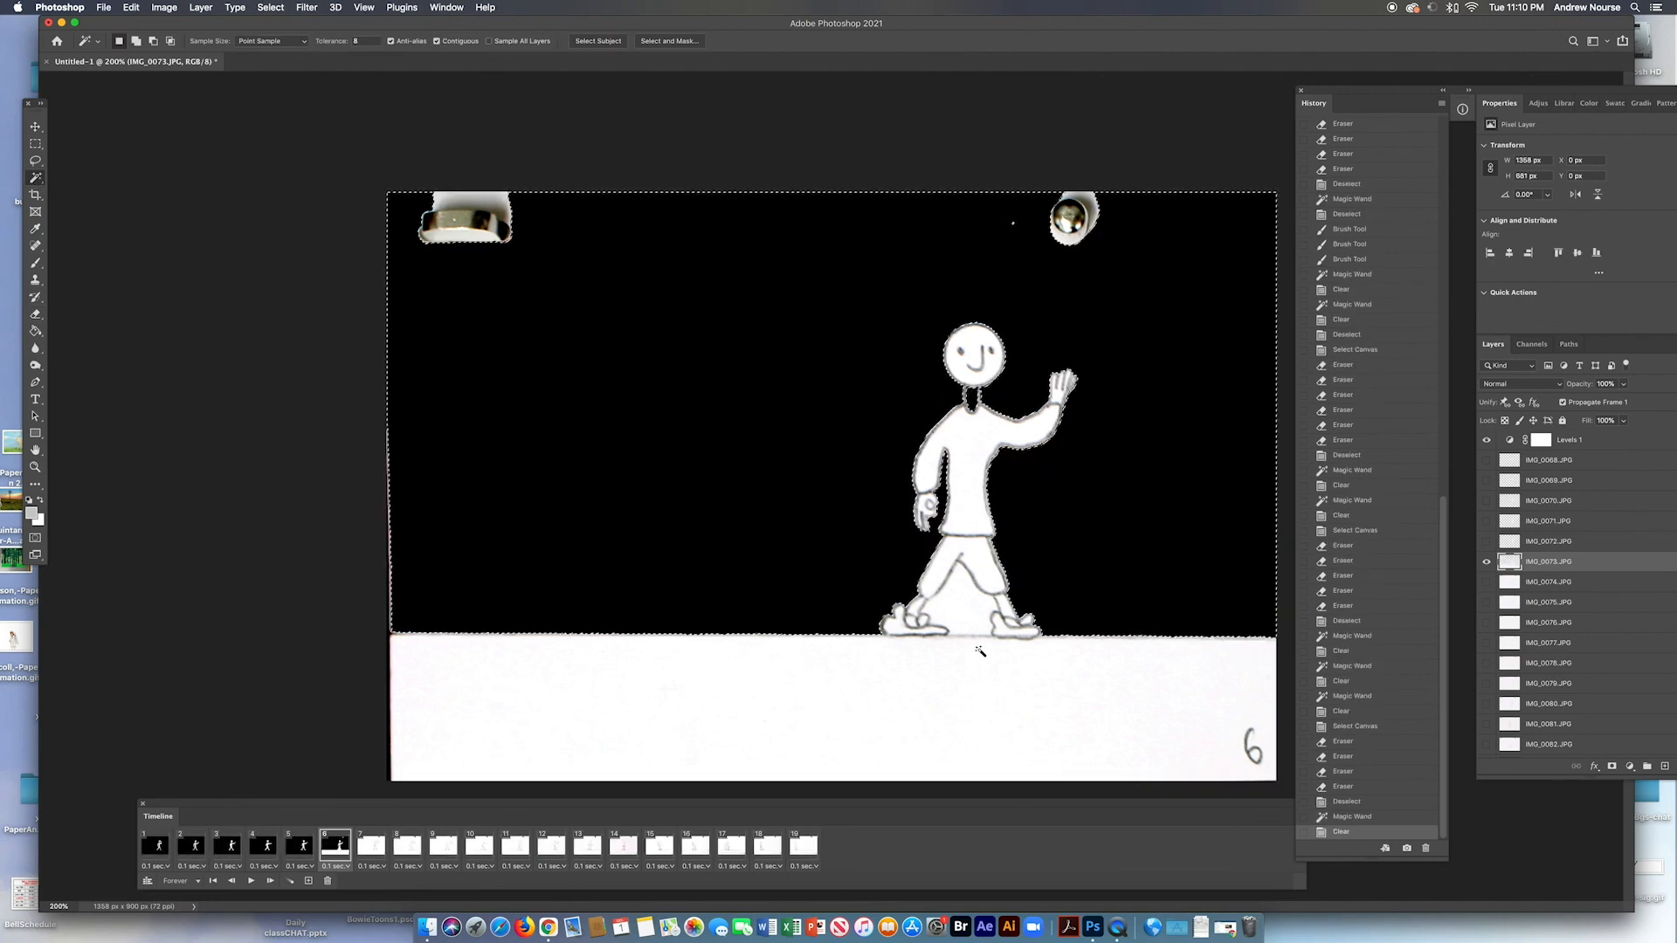
pyautogui.click(966, 733)
pyautogui.press('Delete')
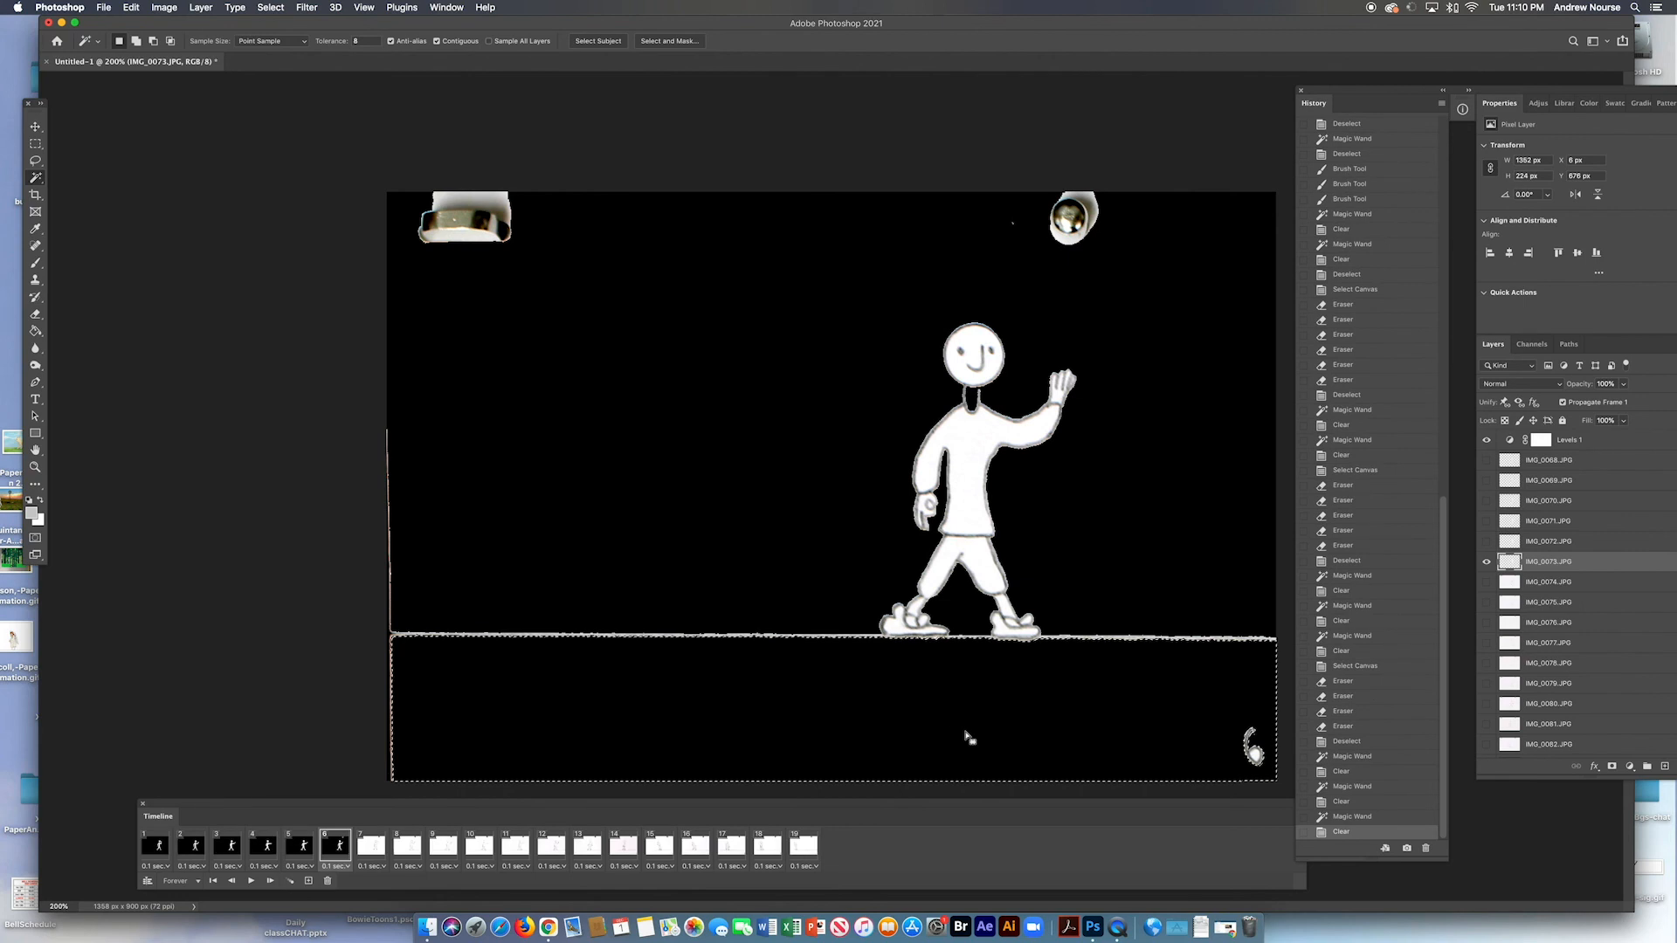
# Select the whole canvas and erase the ground line, both magnets, the leftover paper edge and the frame number in IMG_0073.JPG
pyautogui.press('cmd+a')
pyautogui.press('e')
pyautogui.moveTo(842, 655); pyautogui.dragTo(305, 642)
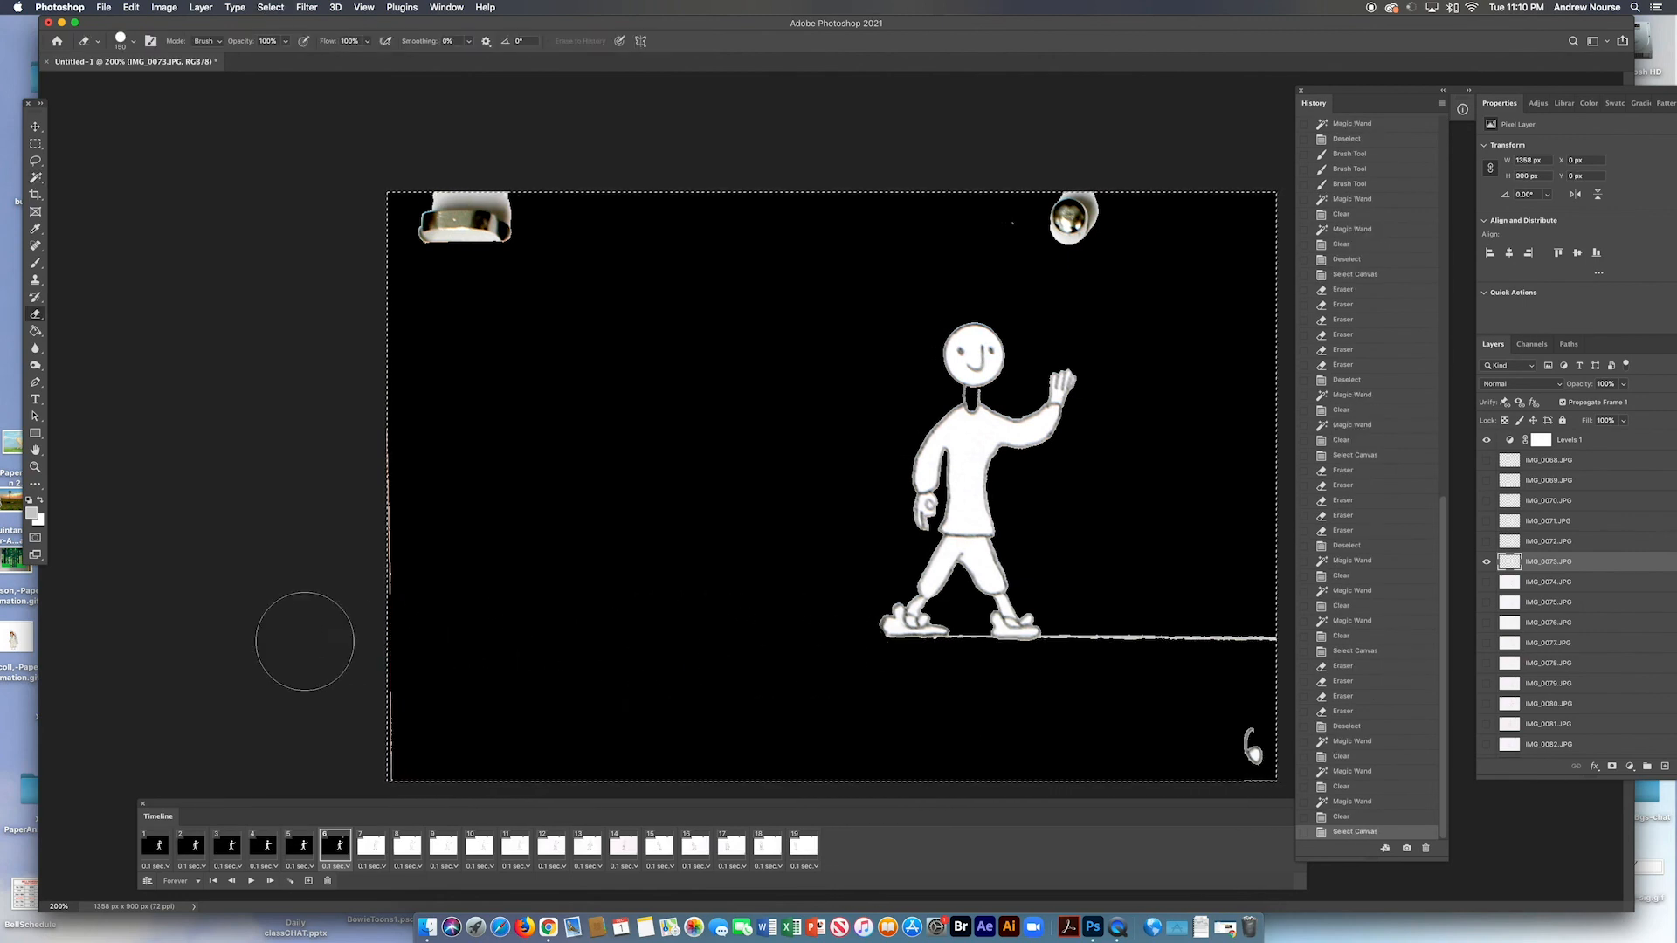
pyautogui.click(462, 196)
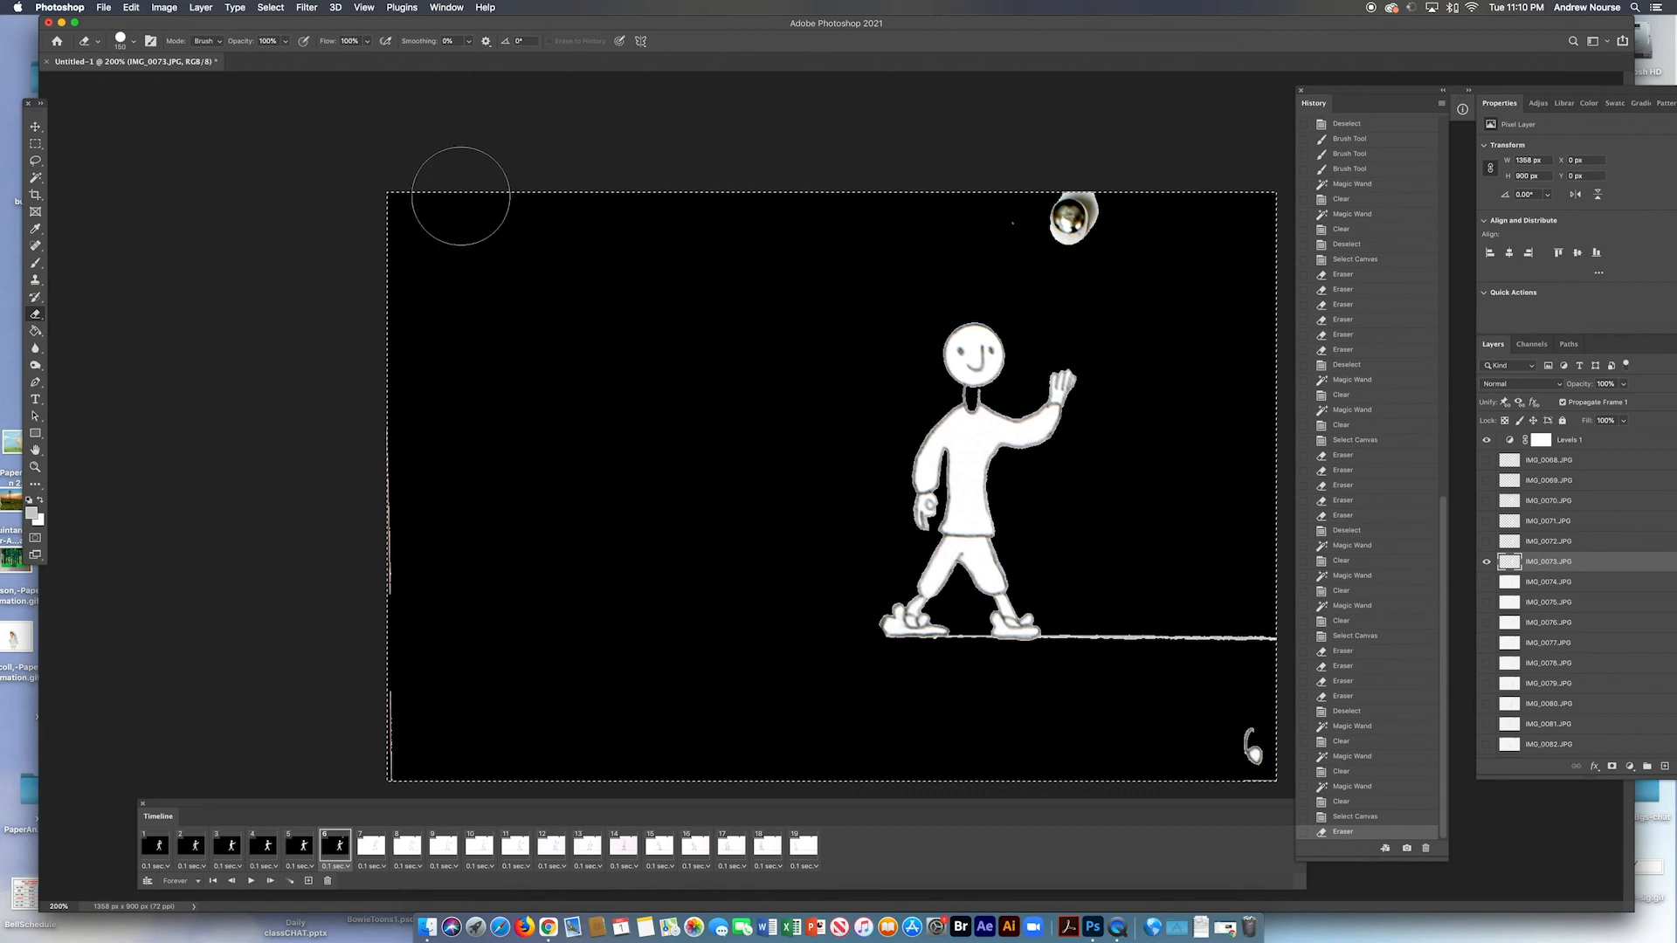
pyautogui.click(390, 709)
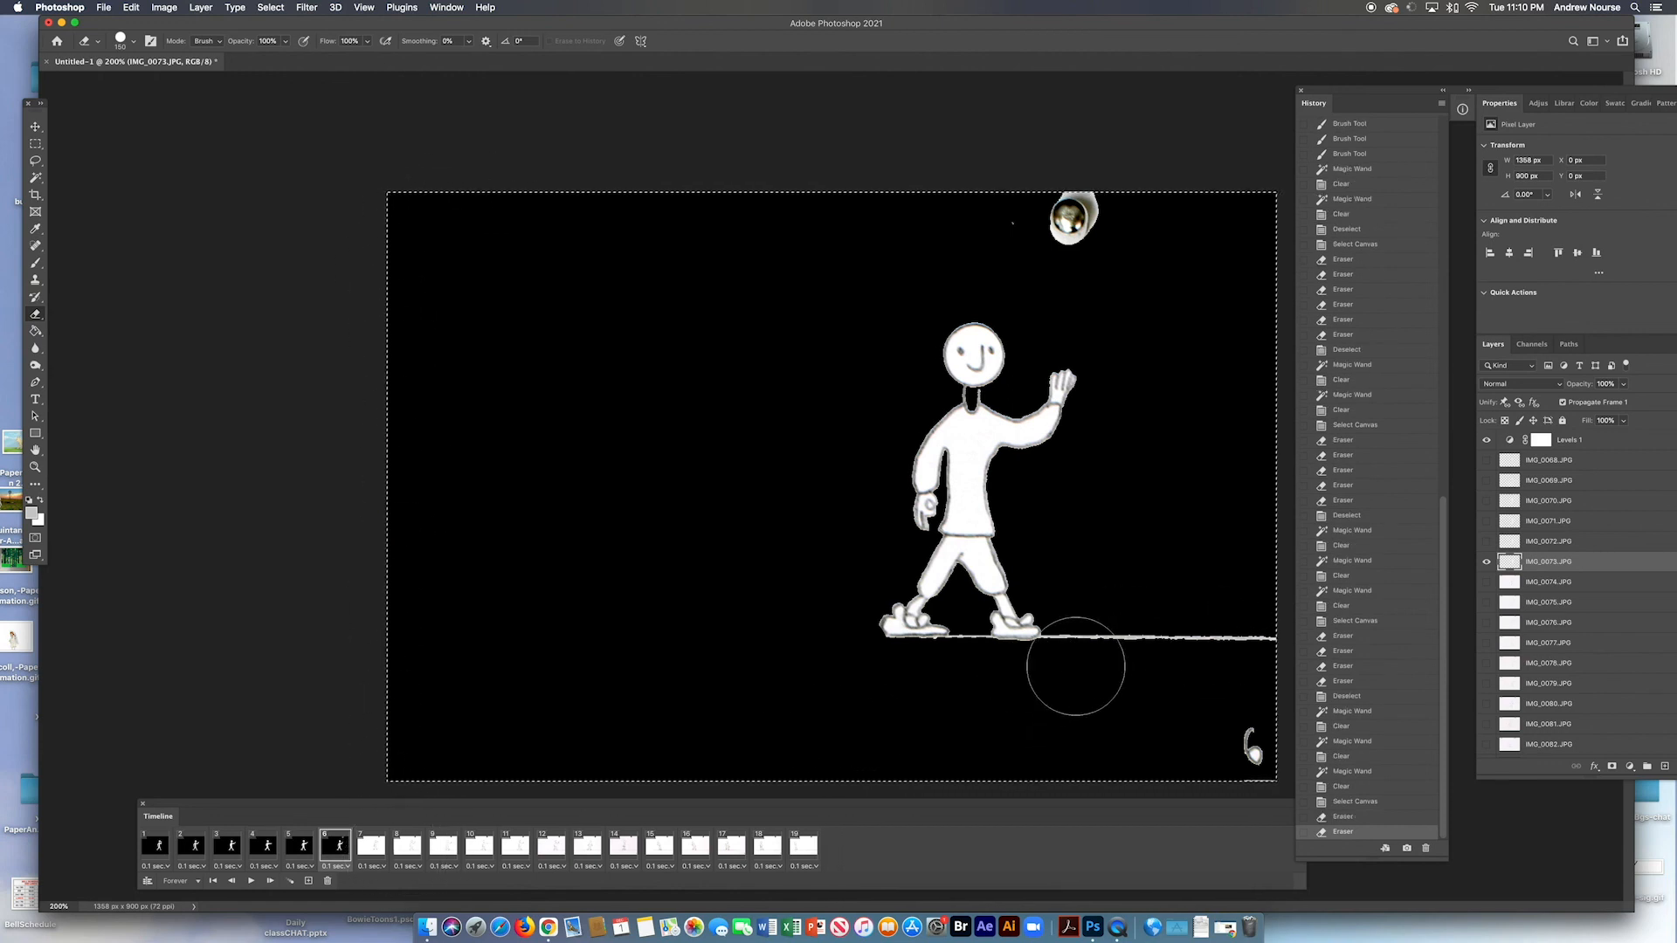
pyautogui.moveTo(1090, 667)
pyautogui.mouseDown()
pyautogui.moveTo(1283, 652)
pyautogui.moveTo(1246, 741)
pyautogui.mouseUp()
pyautogui.click(1068, 211)
pyautogui.moveTo(967, 654)
pyautogui.mouseDown()
pyautogui.moveTo(977, 644)
pyautogui.moveTo(969, 657)
pyautogui.mouseUp()
pyautogui.click(861, 659)
# On animation frame 7, delete the paper around the figure, between the legs and below the ground line in layer IMG_0074.JPG
pyautogui.click(382, 848)
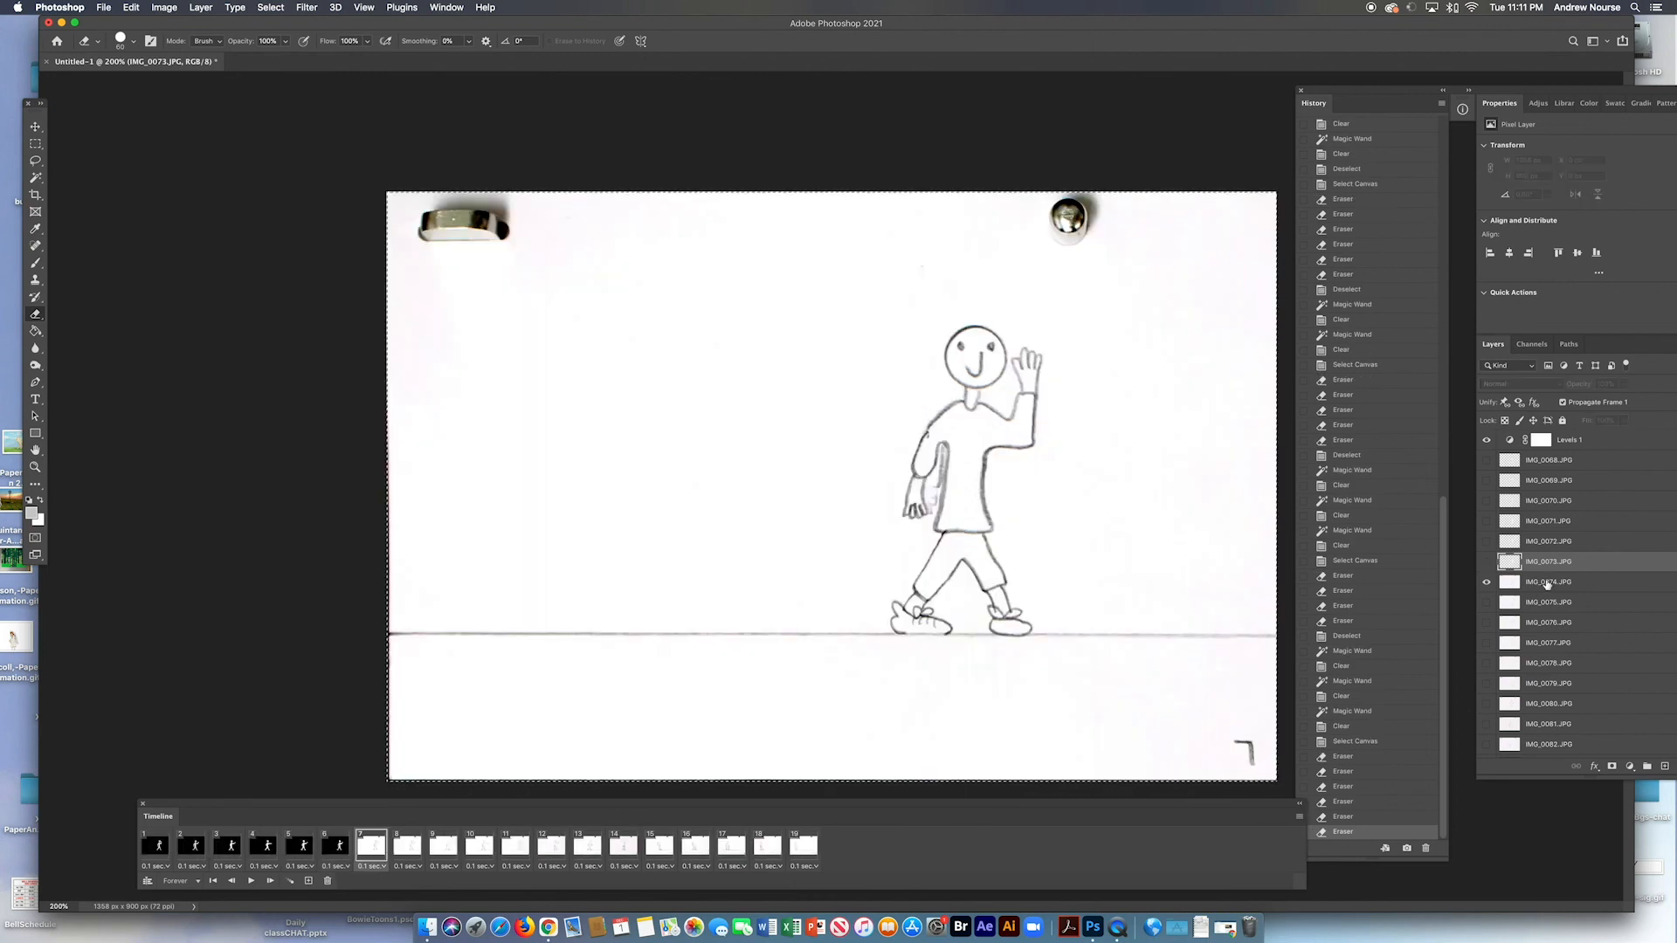
pyautogui.click(1580, 583)
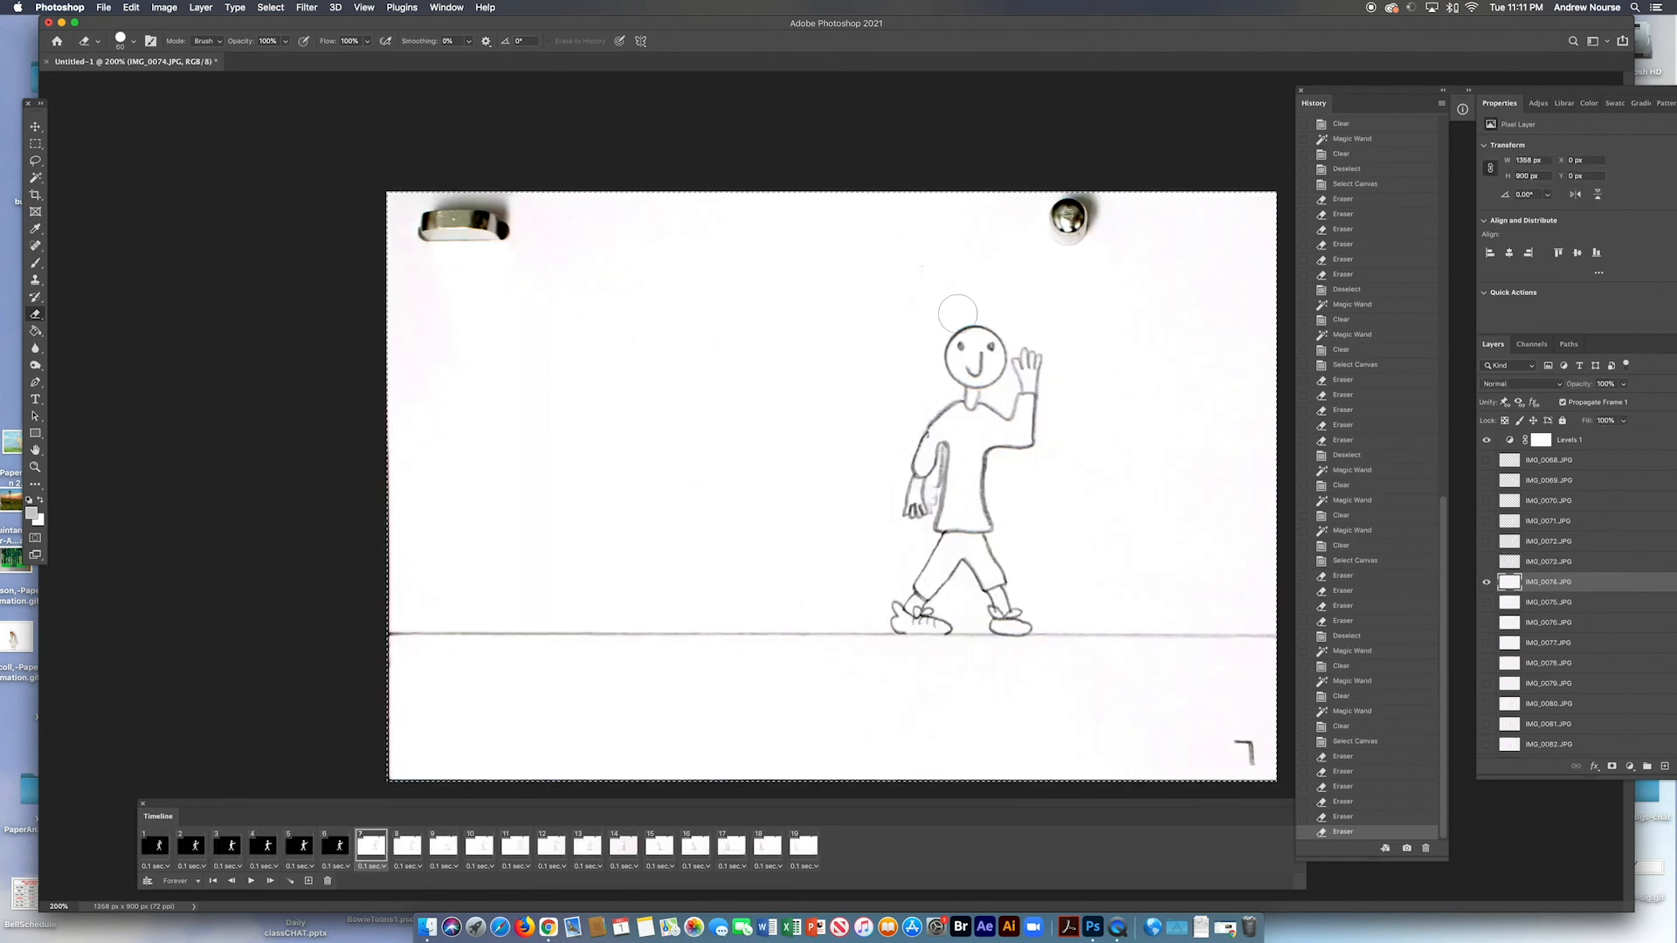
pyautogui.click(42, 180)
pyautogui.hotkey('ctrl', 'd')
pyautogui.click(727, 324)
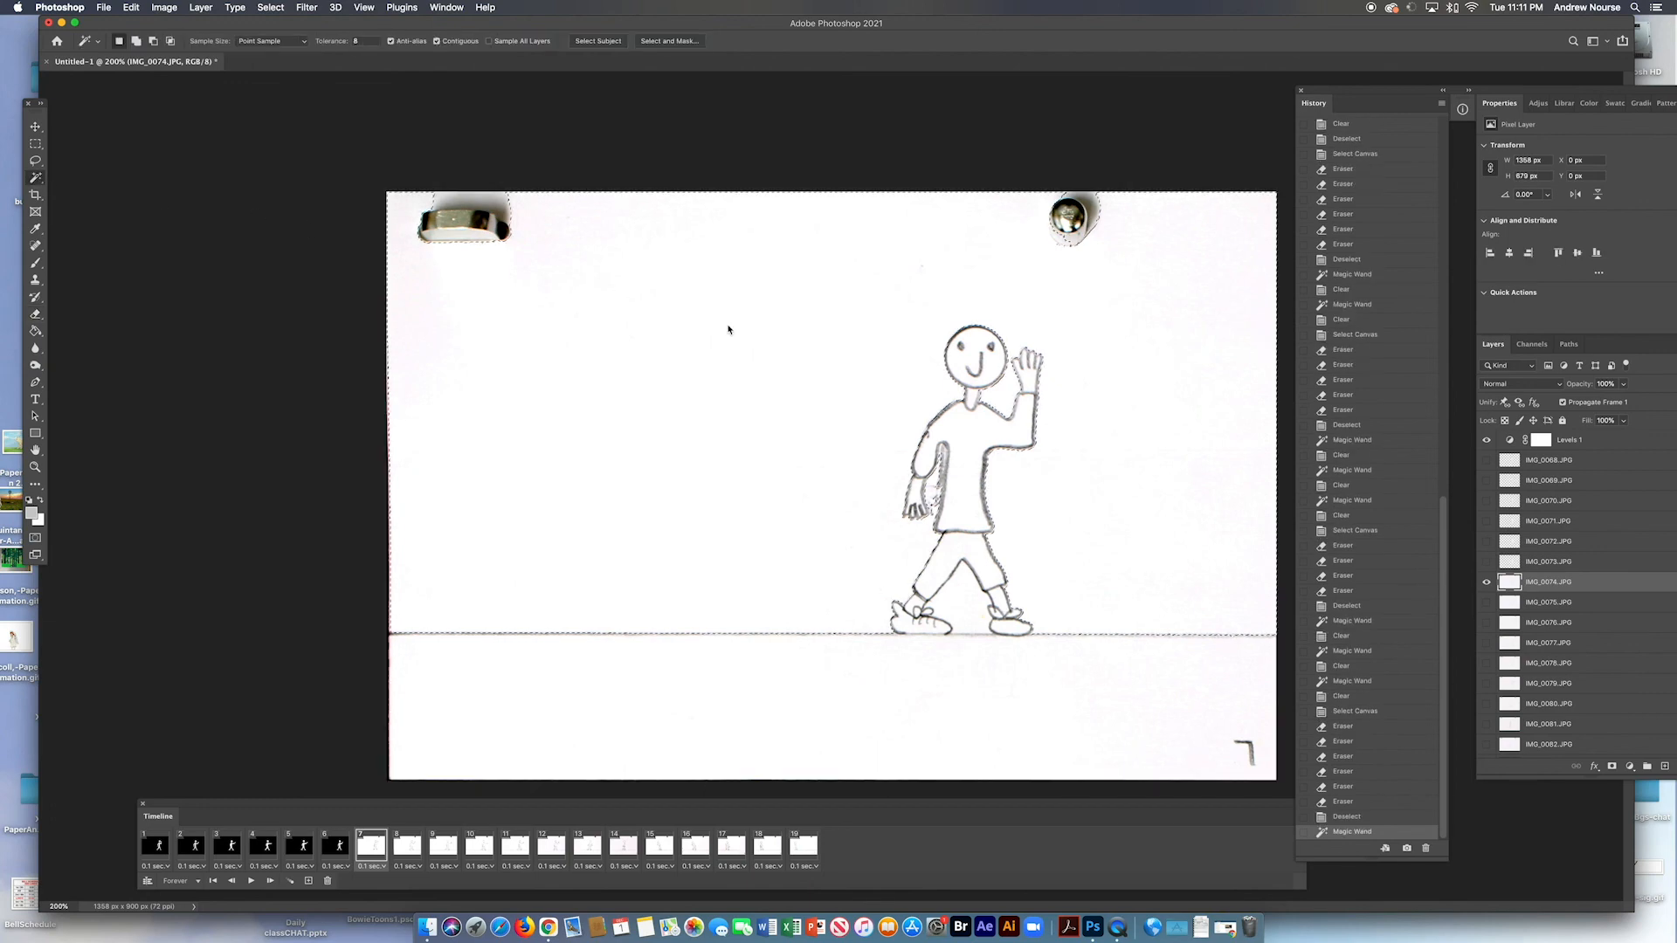
pyautogui.press('Delete')
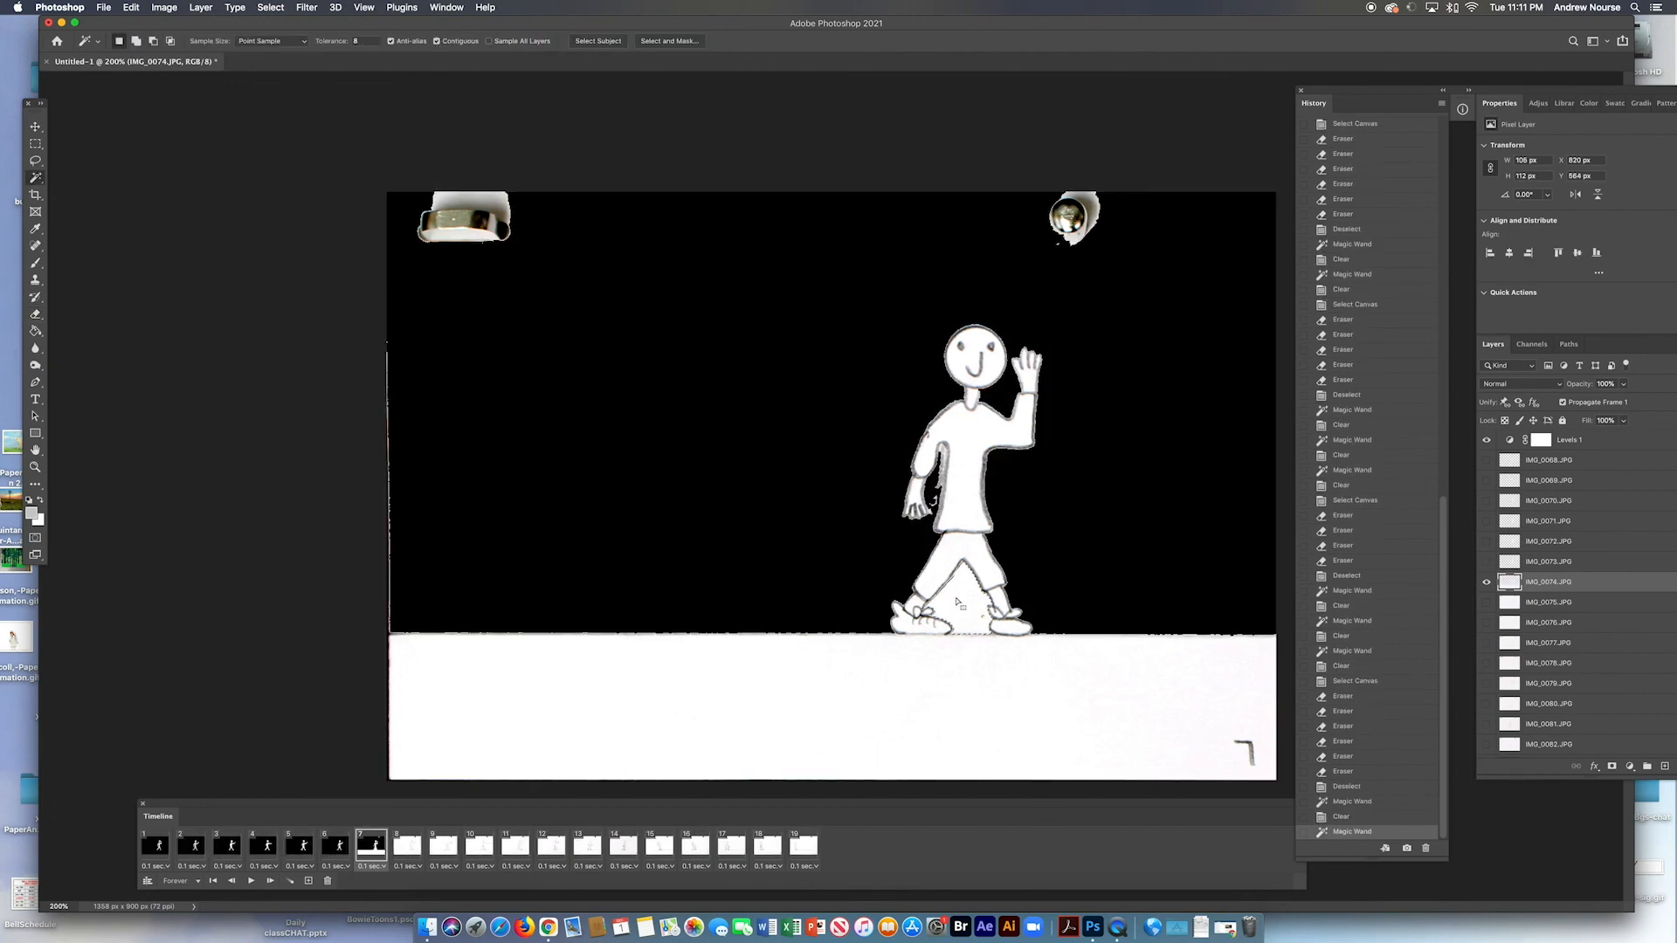
pyautogui.click(968, 669)
pyautogui.press('Delete')
# Select the whole canvas and erase the ground line beside the feet, both magnets and the frame number in IMG_0074.JPG
pyautogui.hotkey('ctrl', 'a')
pyautogui.press('e')
pyautogui.moveTo(883, 644); pyautogui.dragTo(359, 629)
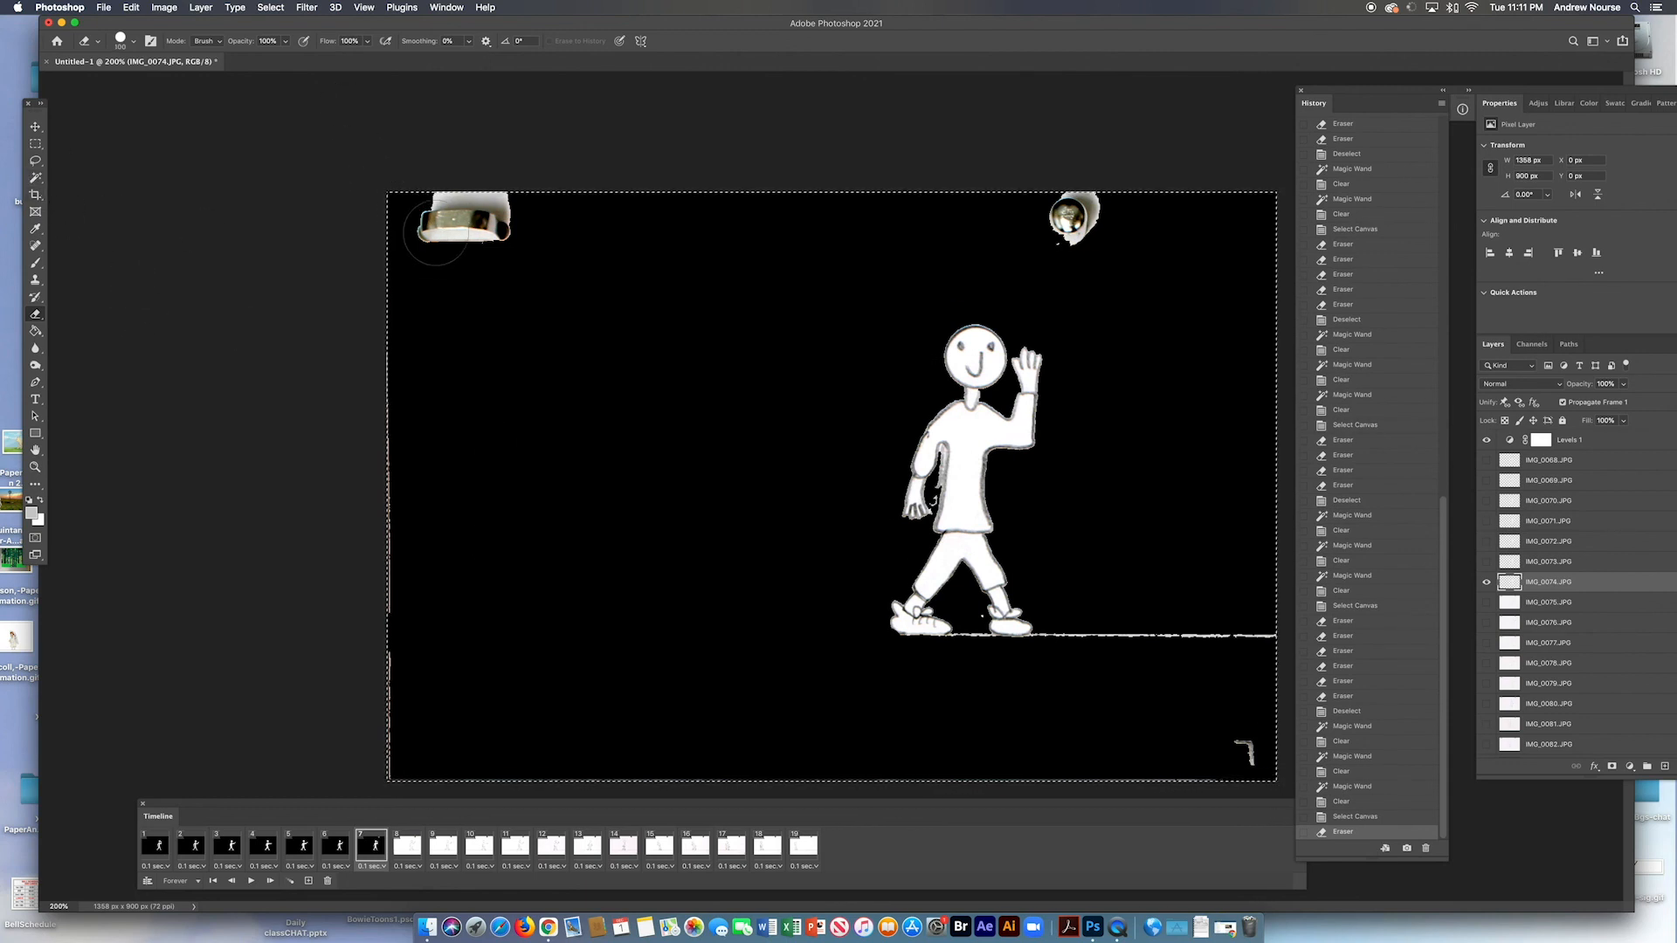
pyautogui.moveTo(421, 234)
pyautogui.mouseDown()
pyautogui.moveTo(549, 228)
pyautogui.moveTo(393, 212)
pyautogui.moveTo(393, 757)
pyautogui.moveTo(788, 764)
pyautogui.moveTo(1261, 734)
pyautogui.moveTo(1241, 642)
pyautogui.moveTo(1083, 682)
pyautogui.mouseUp()
pyautogui.click(1071, 683)
pyautogui.click(1069, 684)
pyautogui.moveTo(1143, 245); pyautogui.dragTo(1037, 224)
# With a smaller eraser, remove the leftover ground line around the feet and the smudge between the lowered arm and torso
pyautogui.press('[')
pyautogui.press('[')
pyautogui.press('[')
pyautogui.press('[')
pyautogui.press('[')
pyautogui.press('[')
pyautogui.press('[')
pyautogui.press('[')
pyautogui.press('[')
pyautogui.press('[')
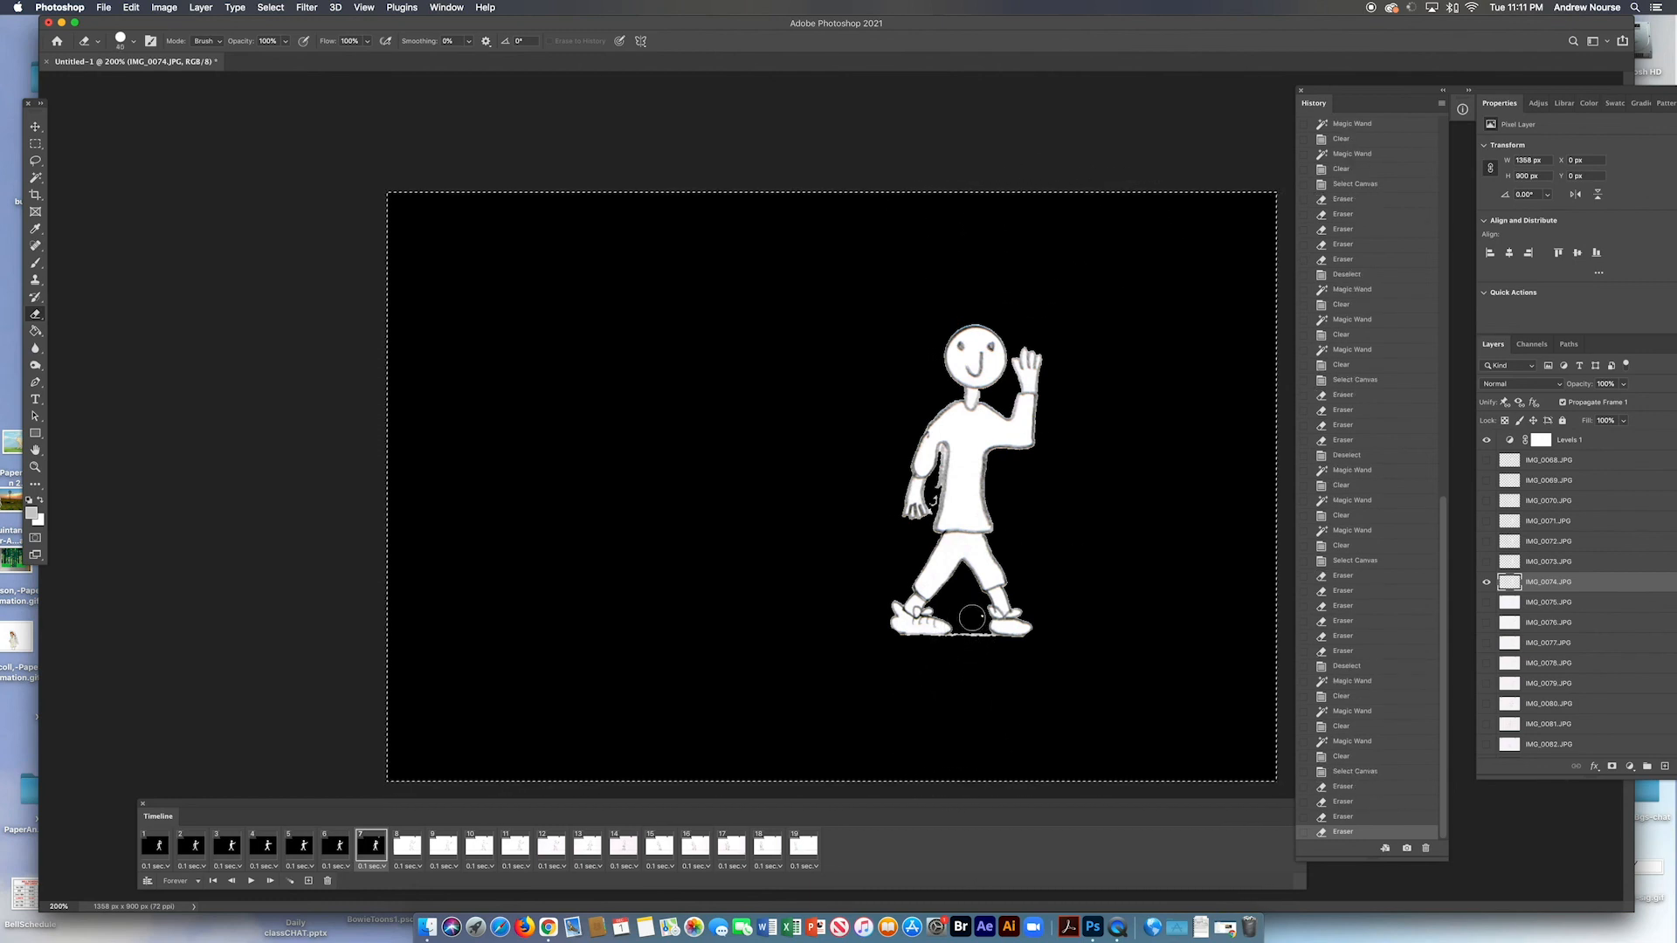
pyautogui.moveTo(971, 627)
pyautogui.mouseDown()
pyautogui.moveTo(1019, 654)
pyautogui.moveTo(880, 652)
pyautogui.mouseUp()
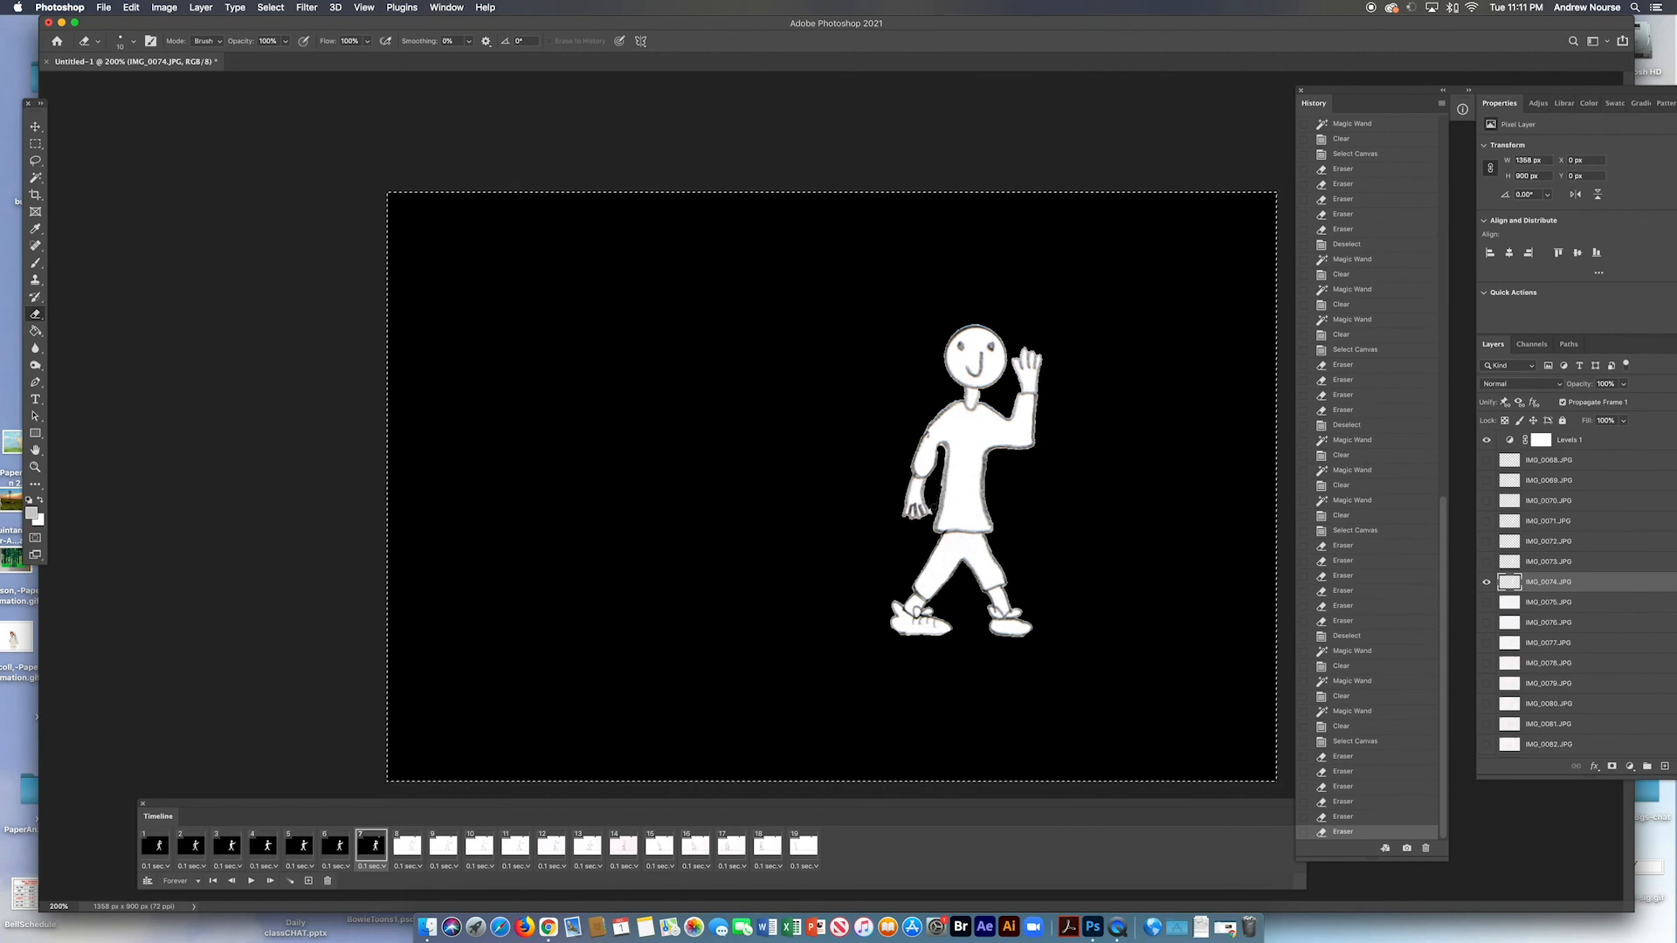
pyautogui.moveTo(938, 478); pyautogui.dragTo(938, 463)
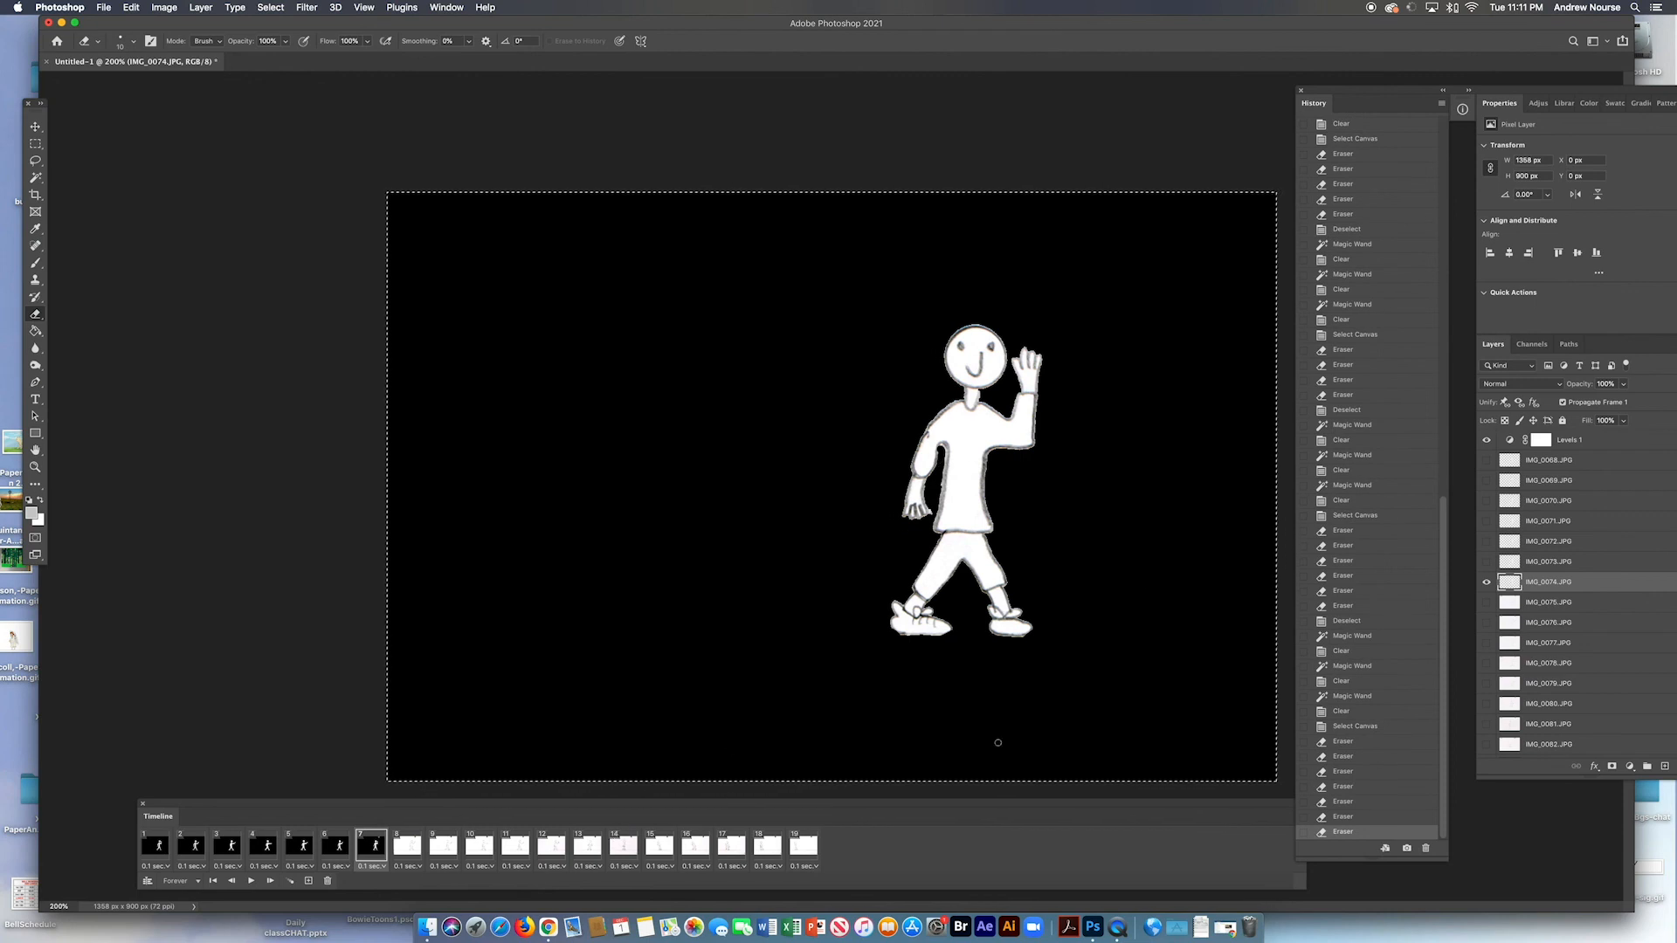
# Make the black background Layer 1 active and set the foreground colour to dark green (H 127, S 93, B 40)
pyautogui.scroll(-3, 1635, 648)
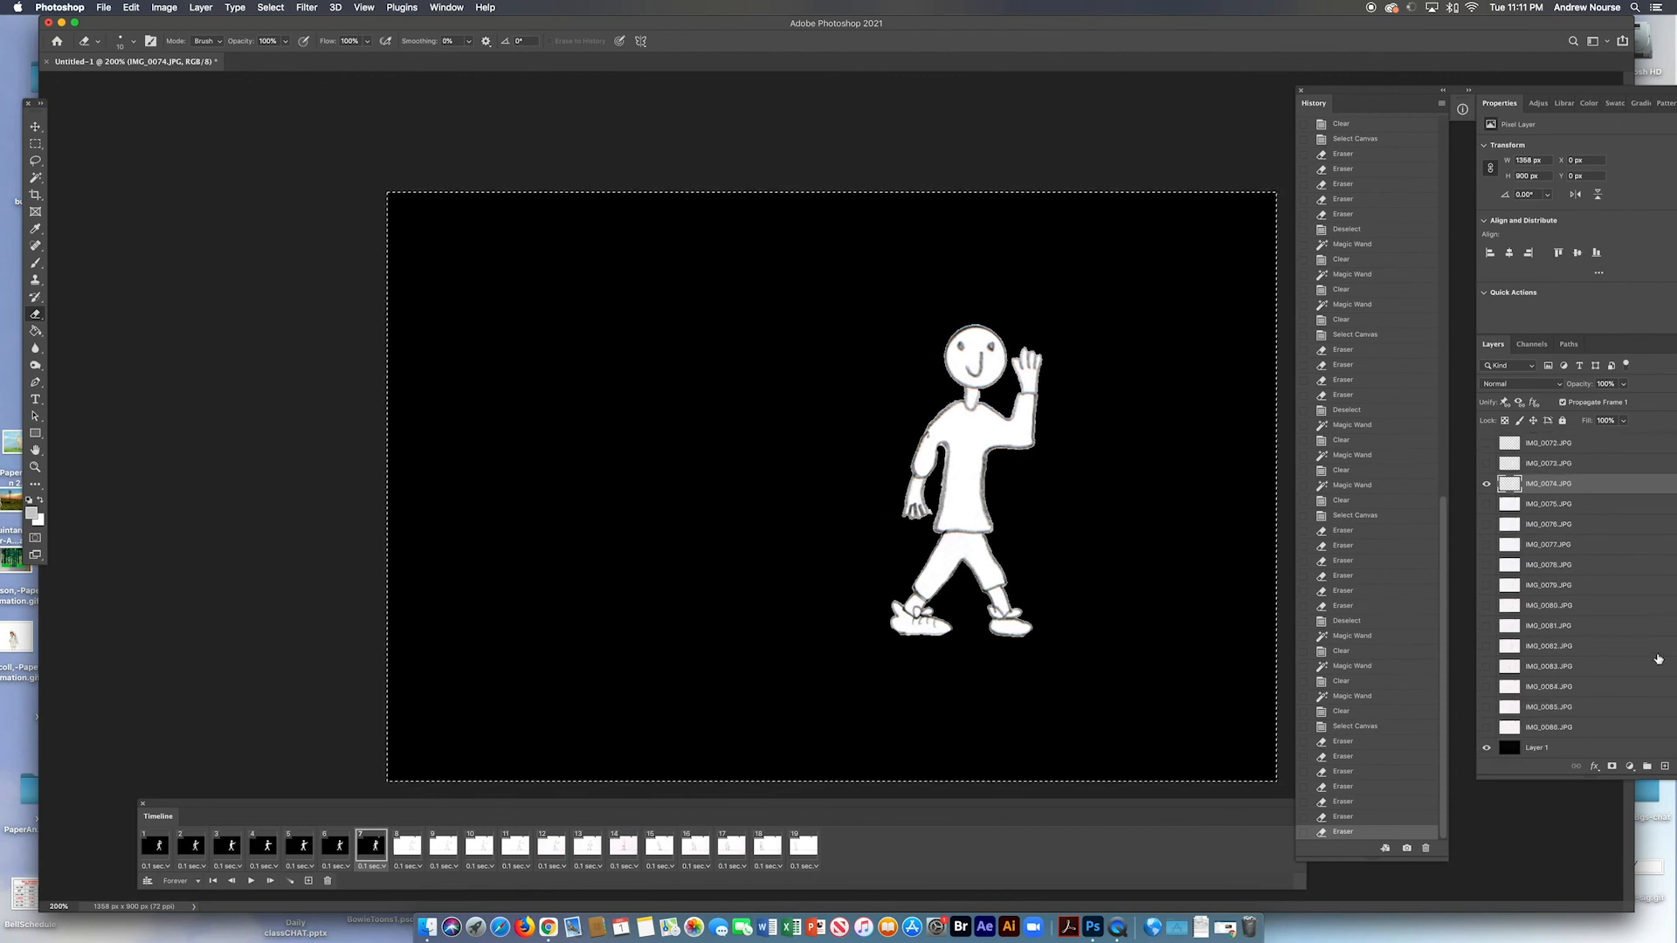
pyautogui.click(1577, 750)
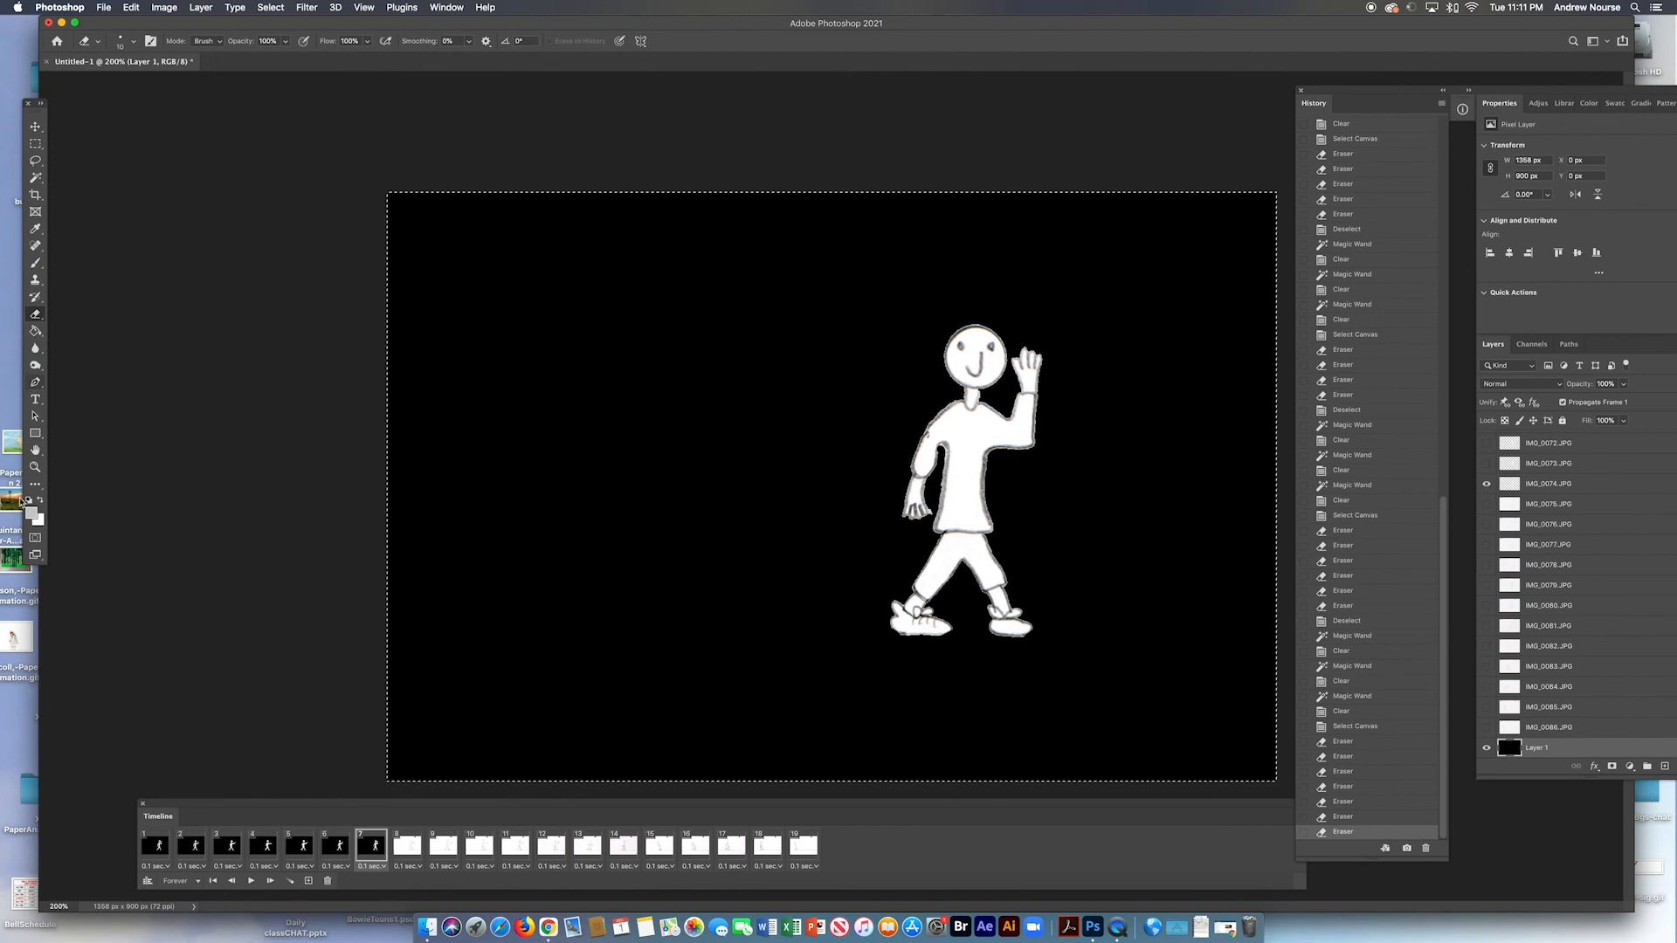
pyautogui.click(30, 512)
pyautogui.click(546, 496)
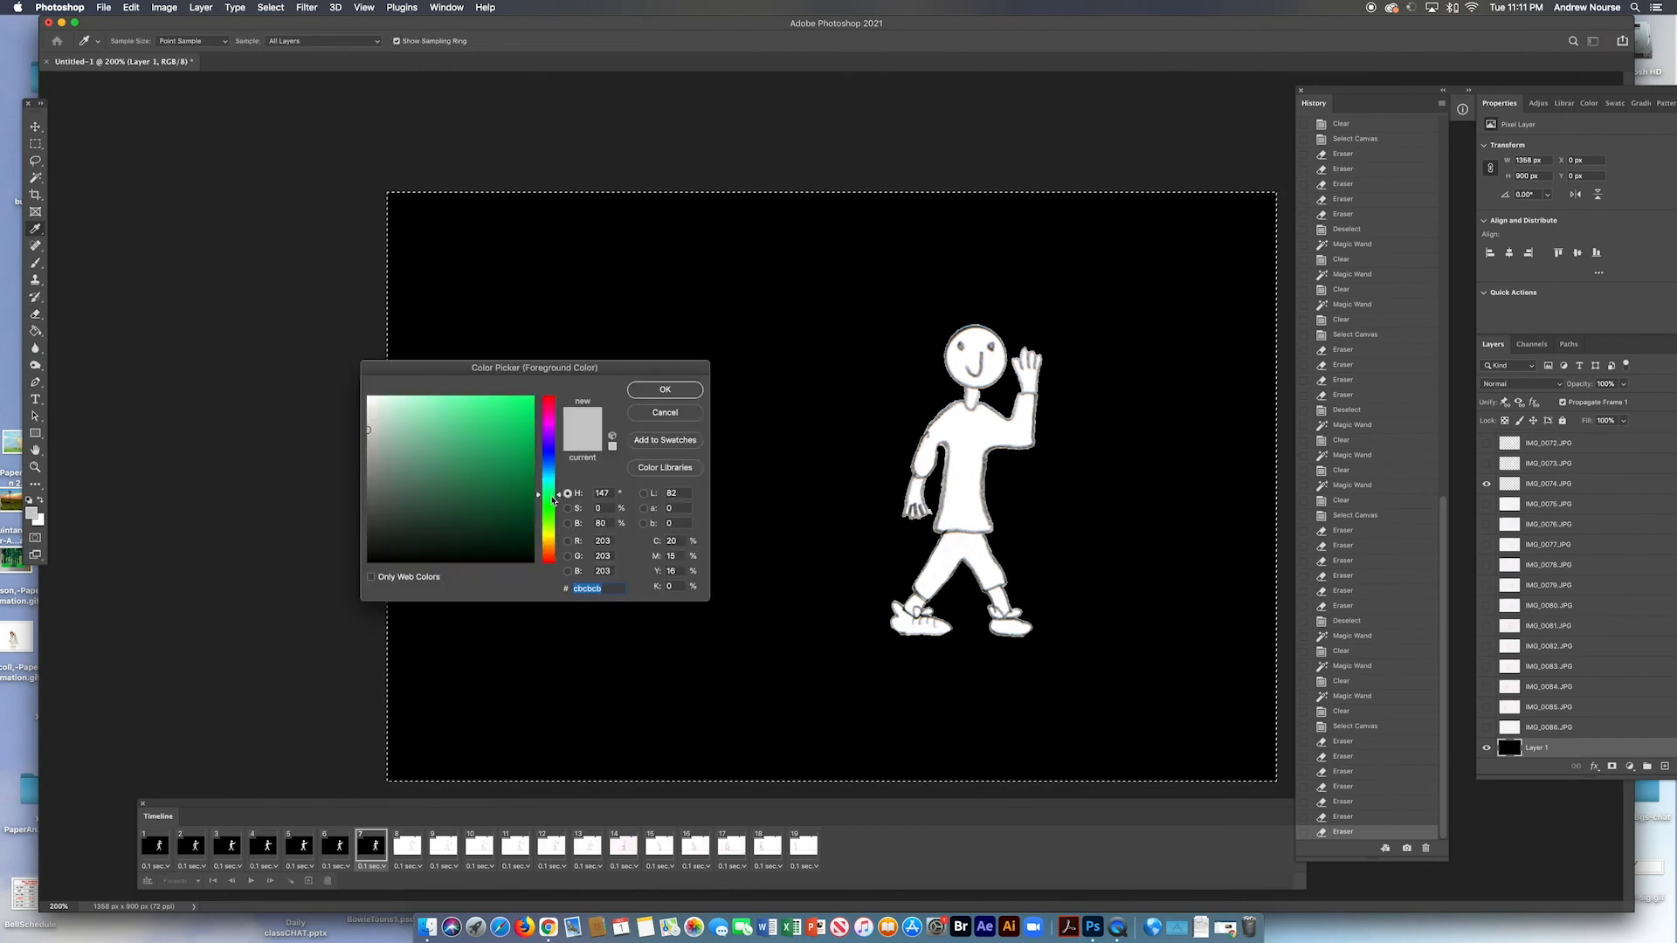
pyautogui.click(535, 514)
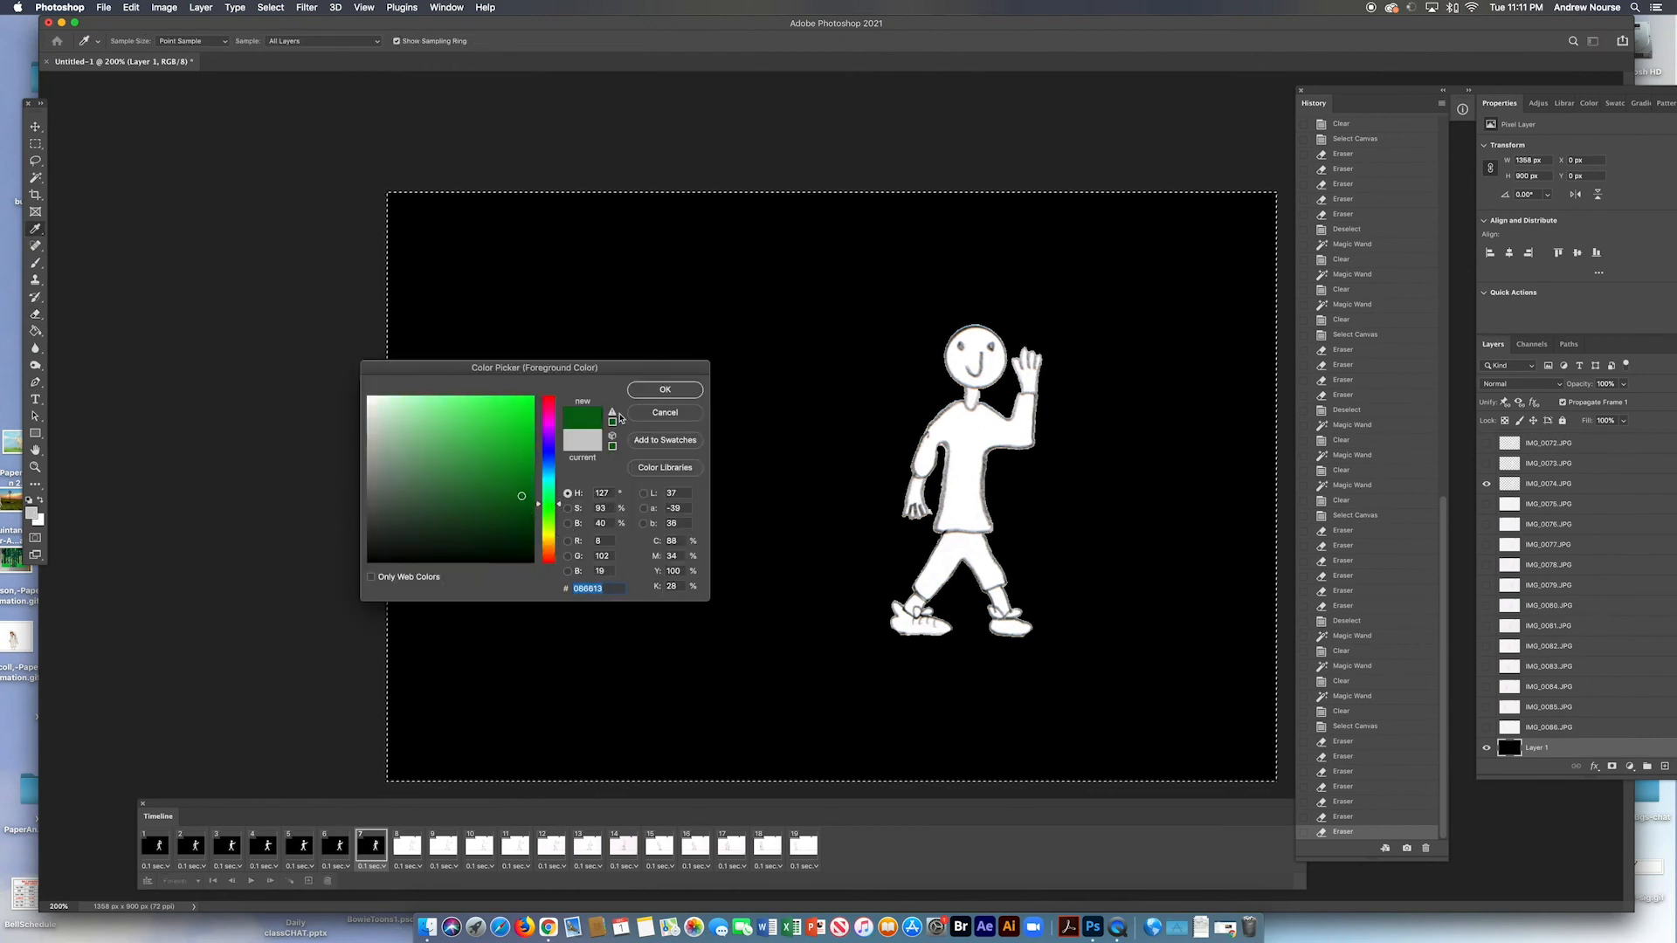
pyautogui.click(657, 389)
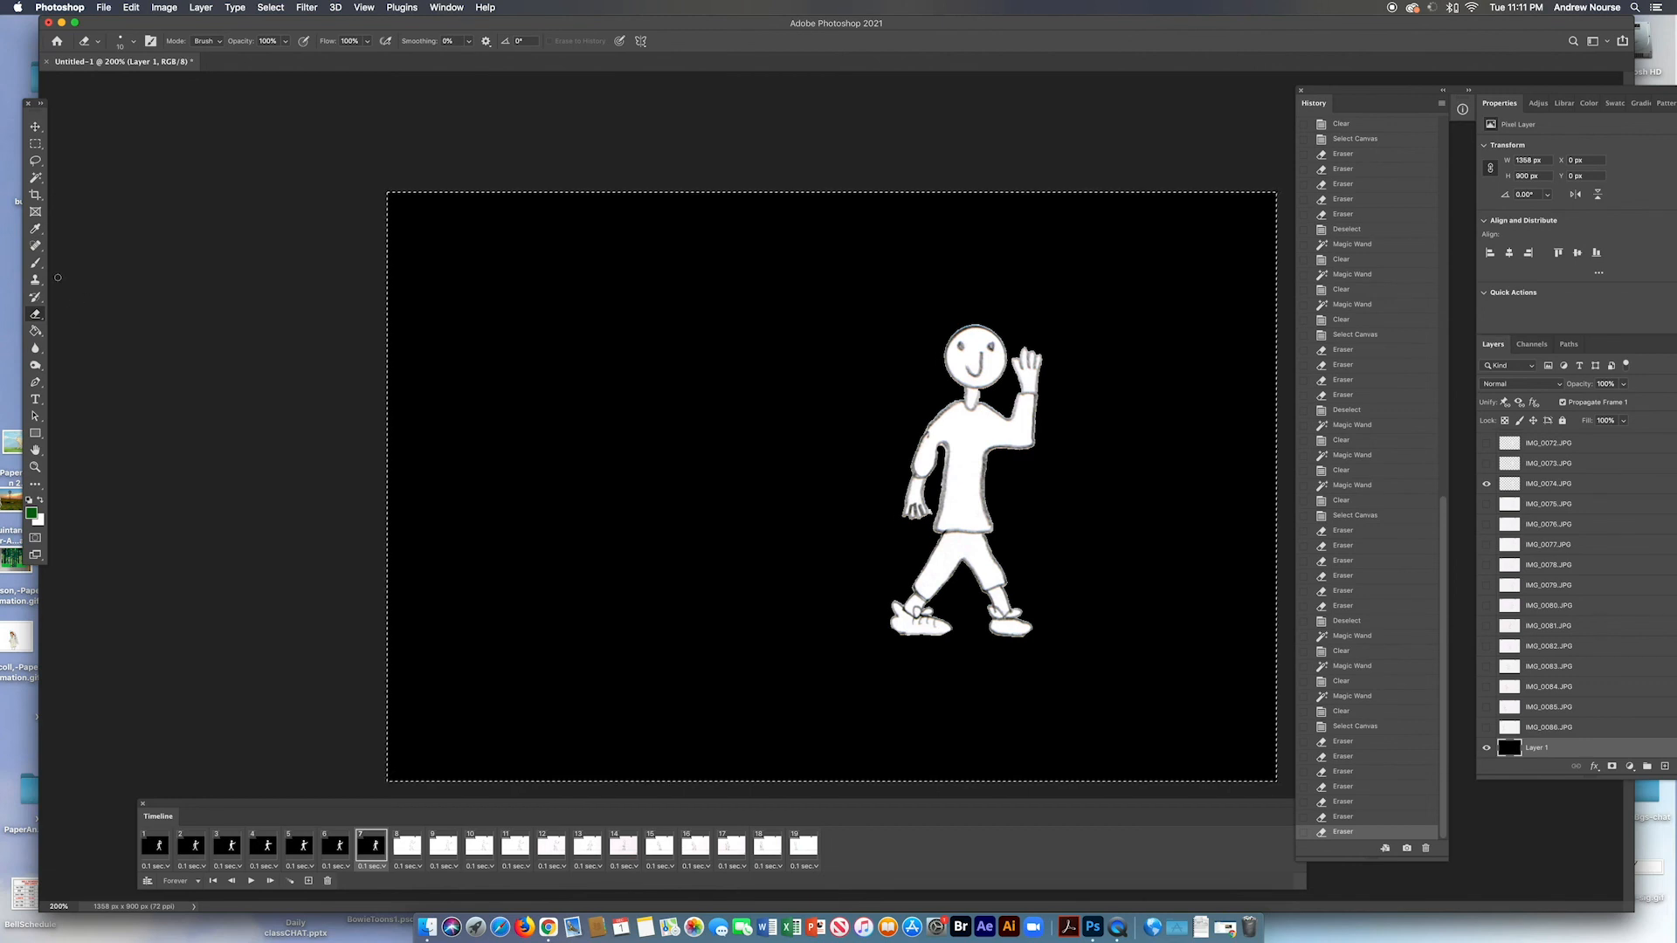
# Paint a thick green ground stroke on Layer 1 from the canvas's left edge towards the figure's feet with an enlarged brush
pyautogui.click(35, 262)
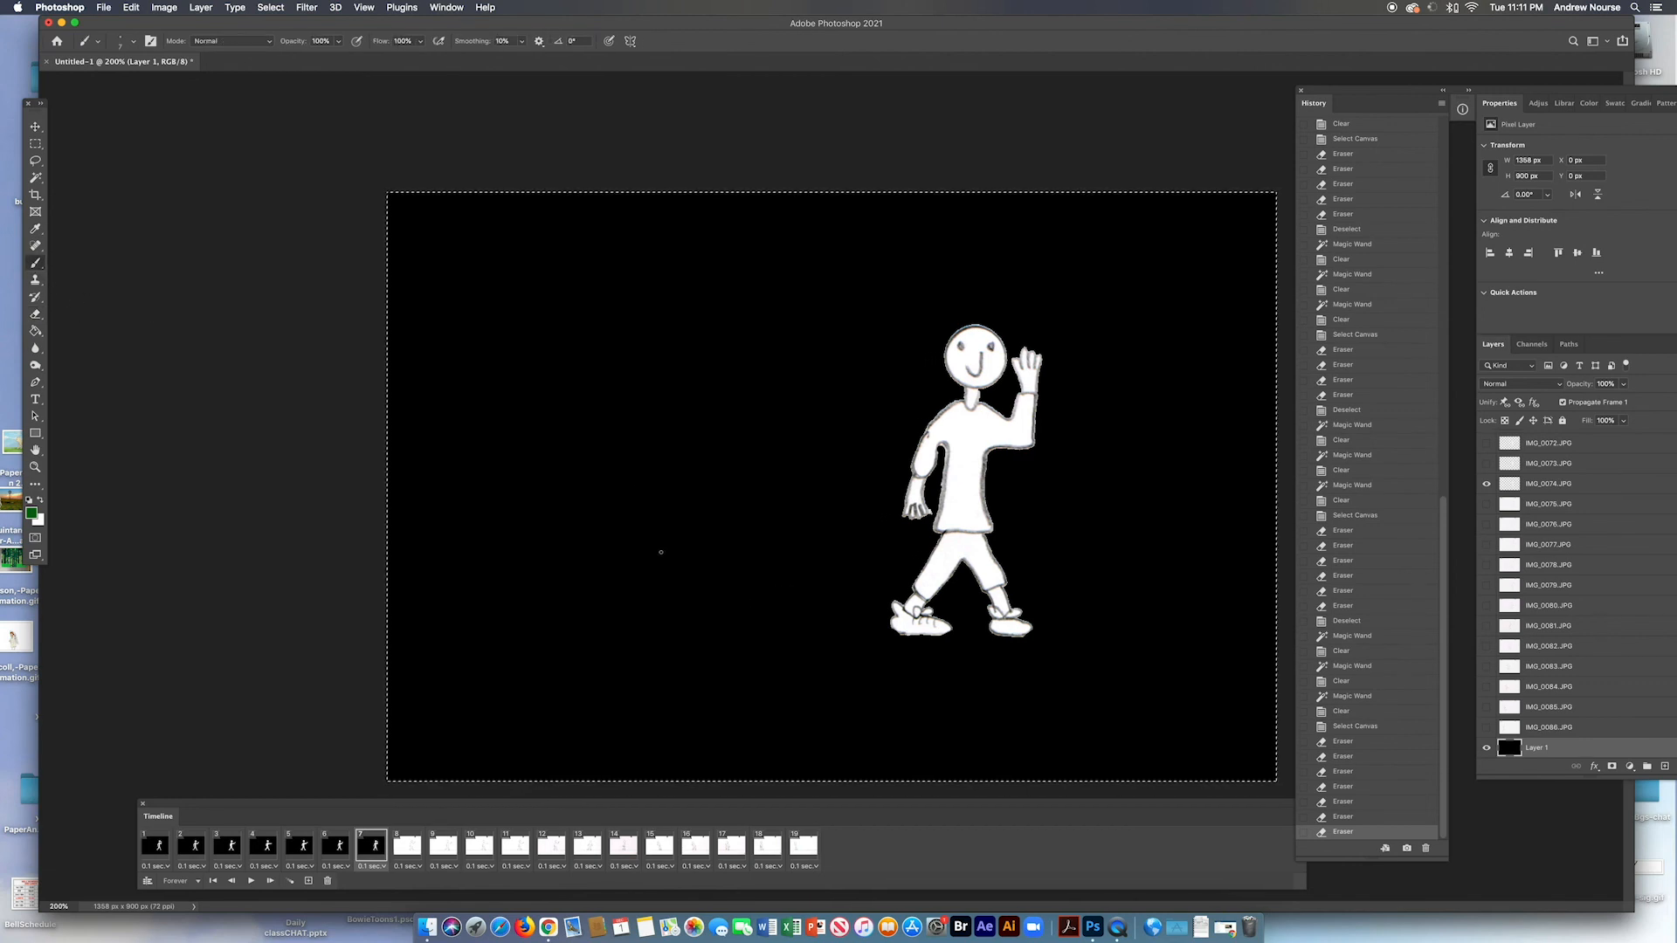
pyautogui.press(']')
pyautogui.press(']')
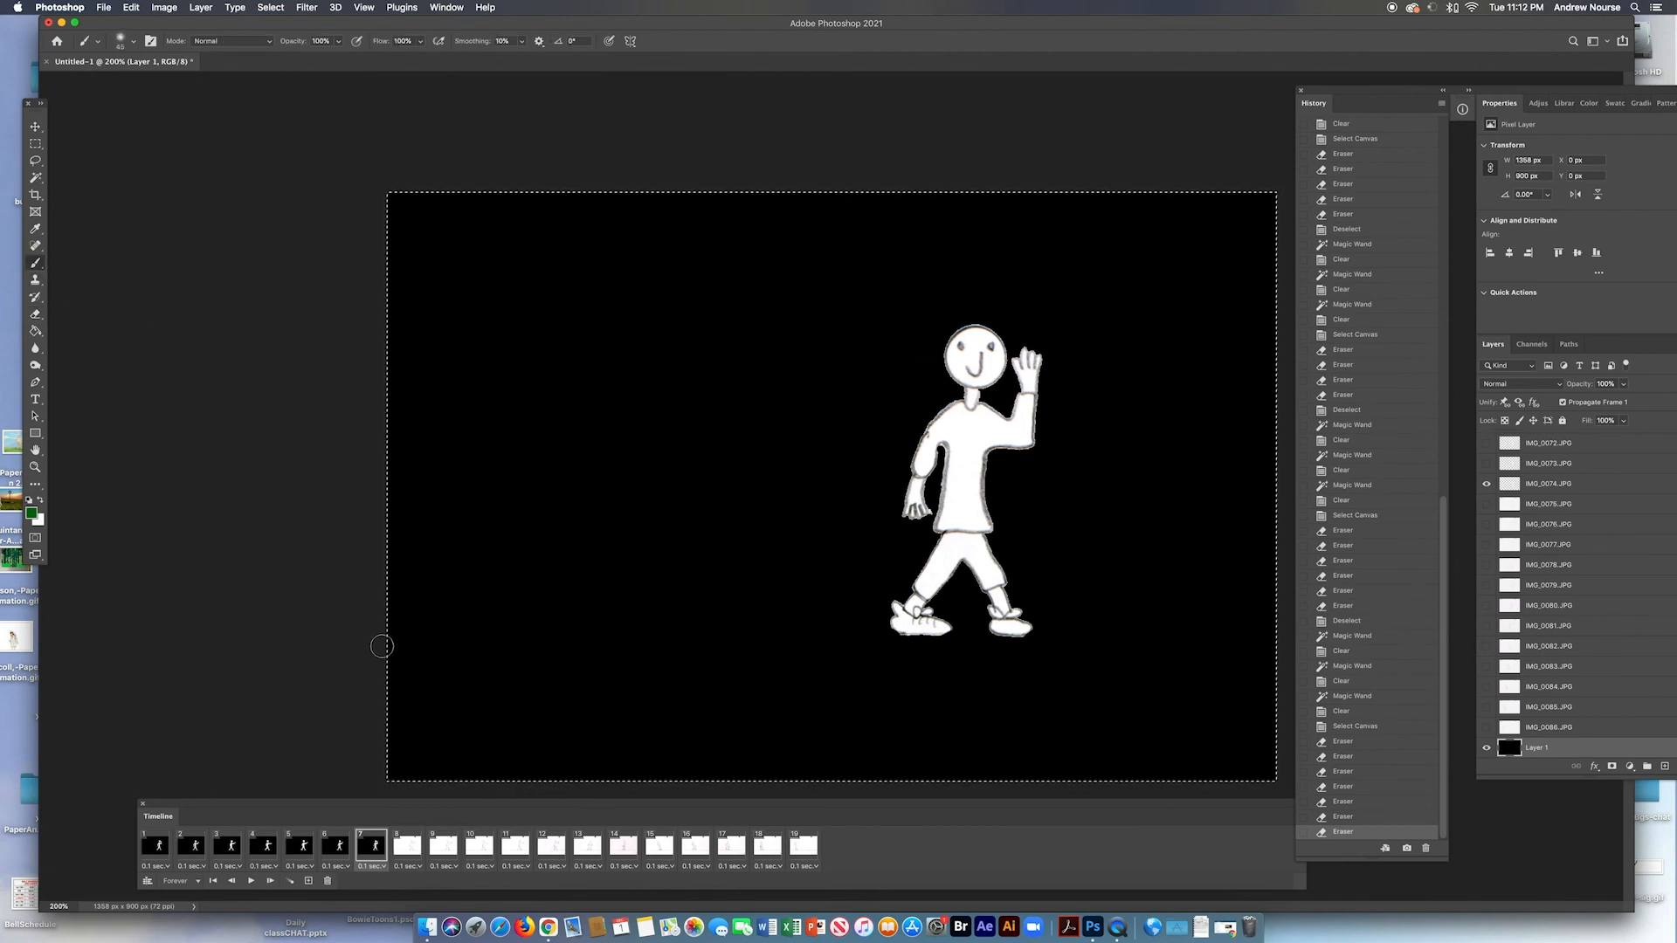
pyautogui.click(747, 654)
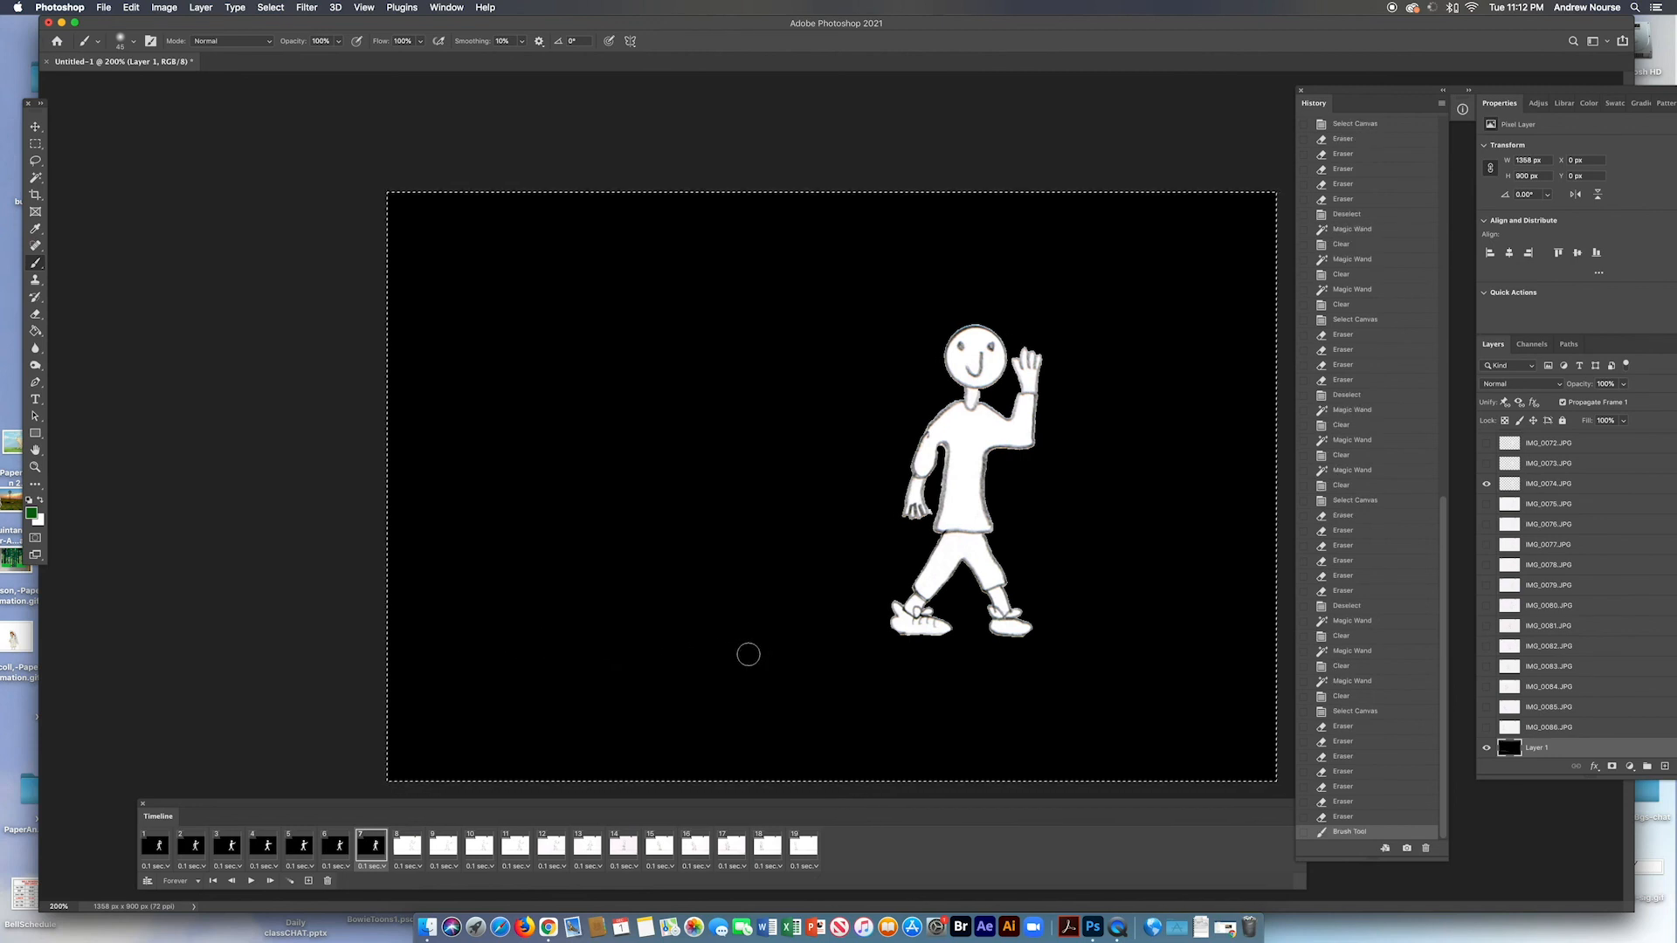
# Toggle the Levels 1 adjustment layer off and on to compare its effect on the green stroke, leaving it visible
pyautogui.scroll(3, 1657, 609)
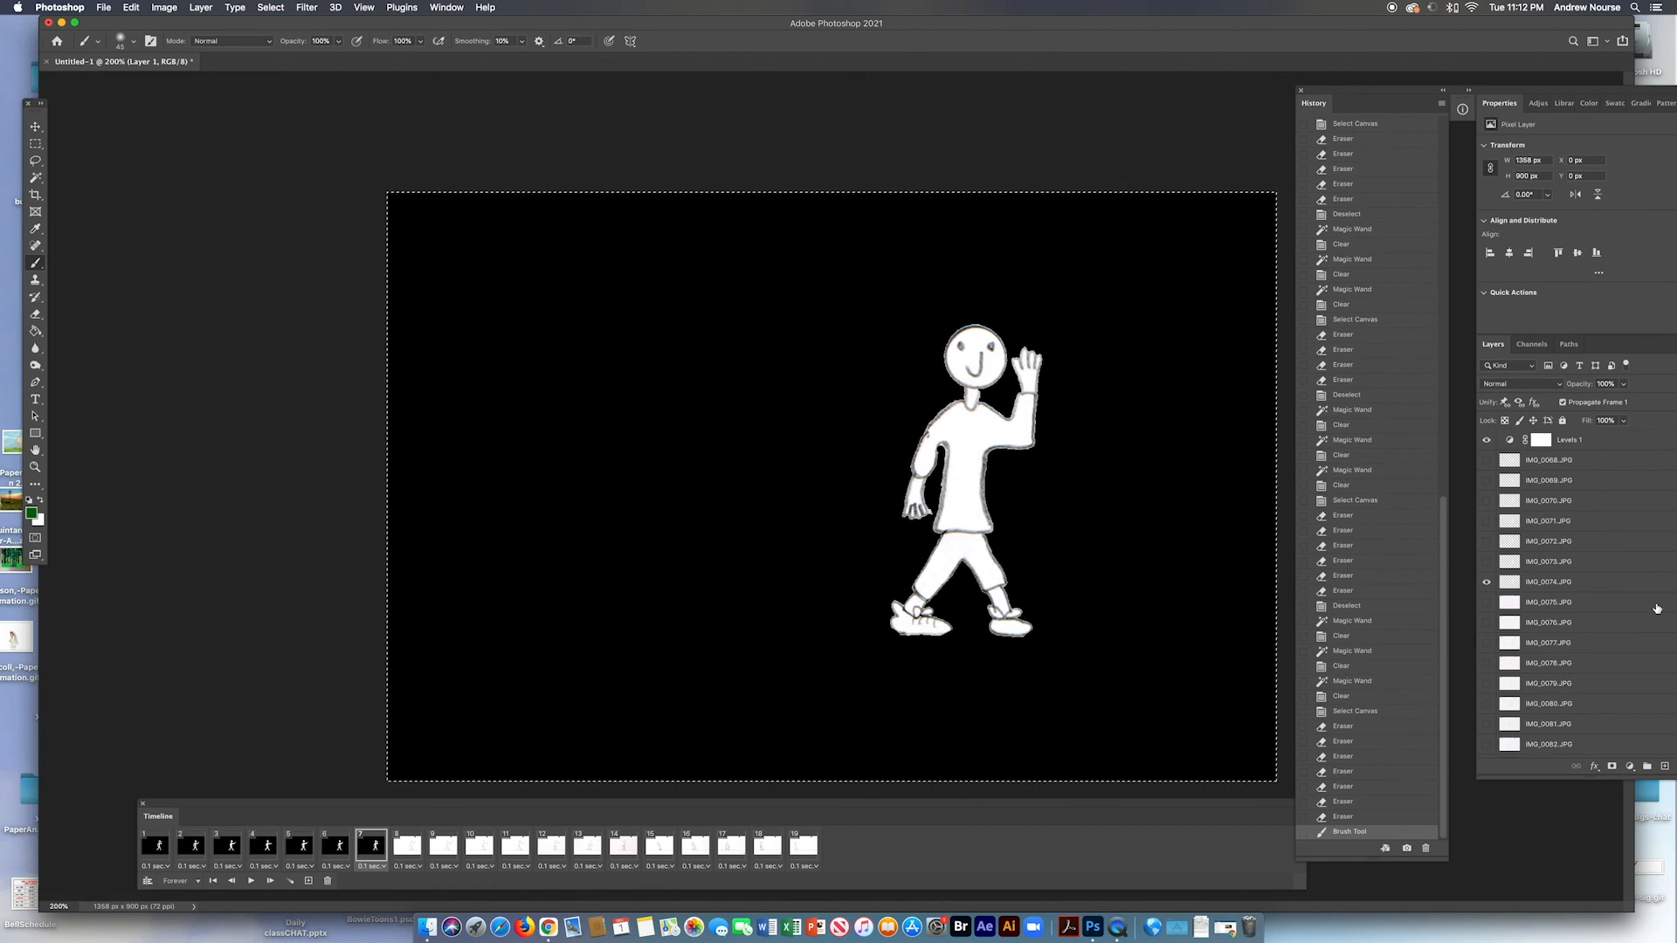
pyautogui.scroll(-3, 1657, 609)
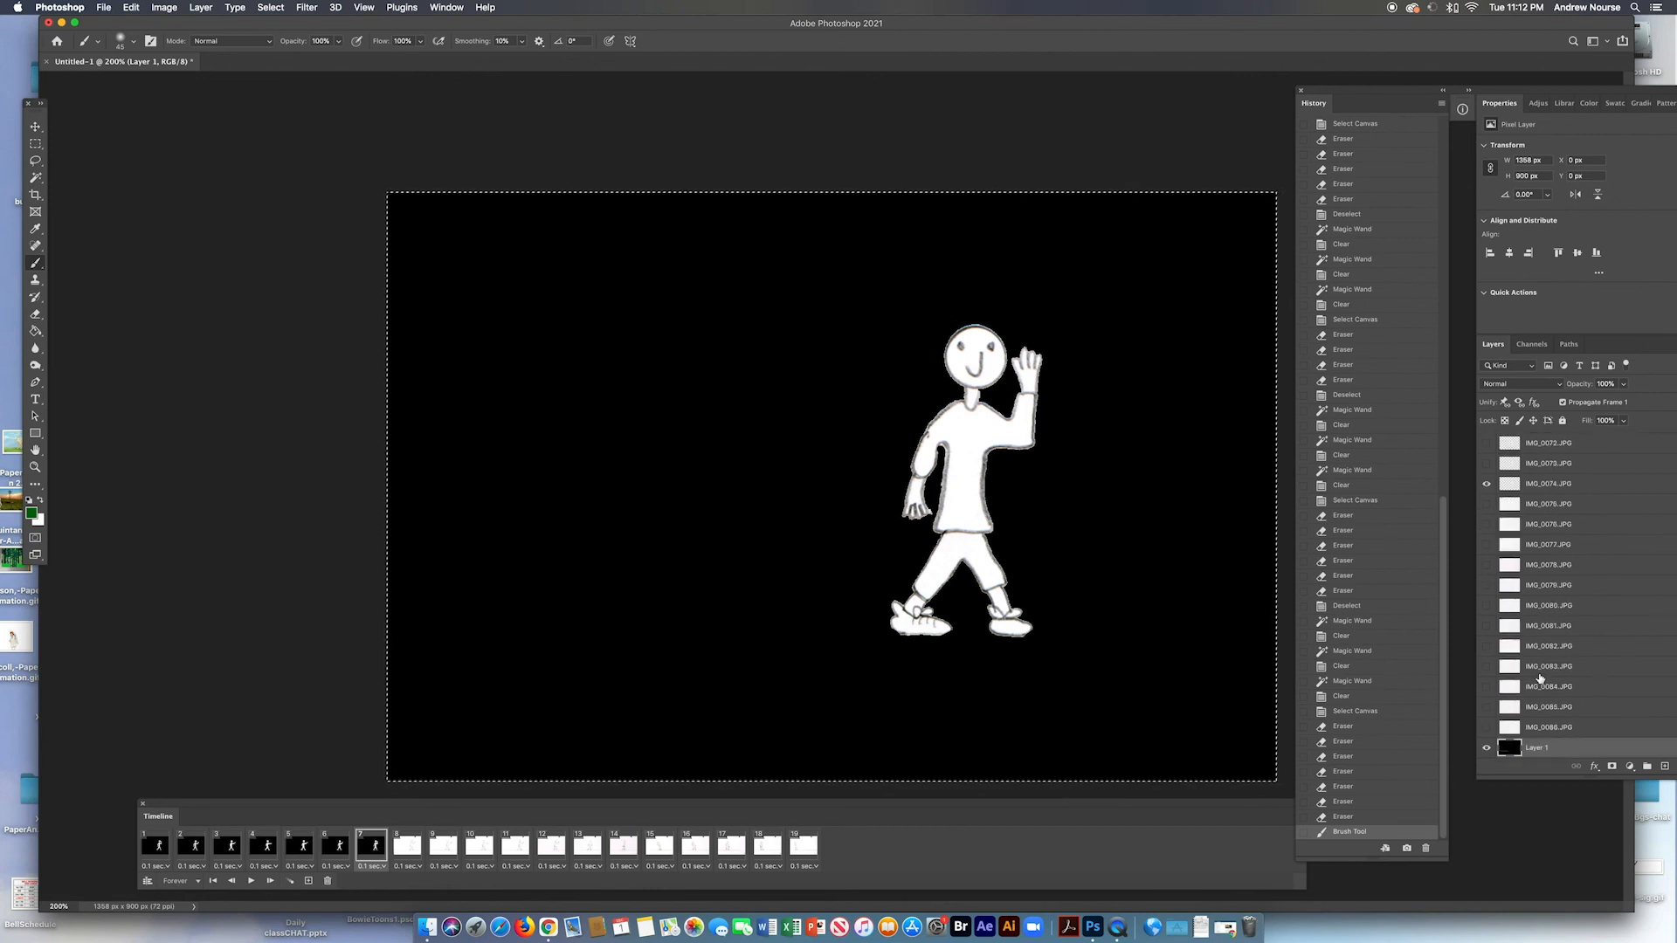
pyautogui.scroll(3, 1595, 575)
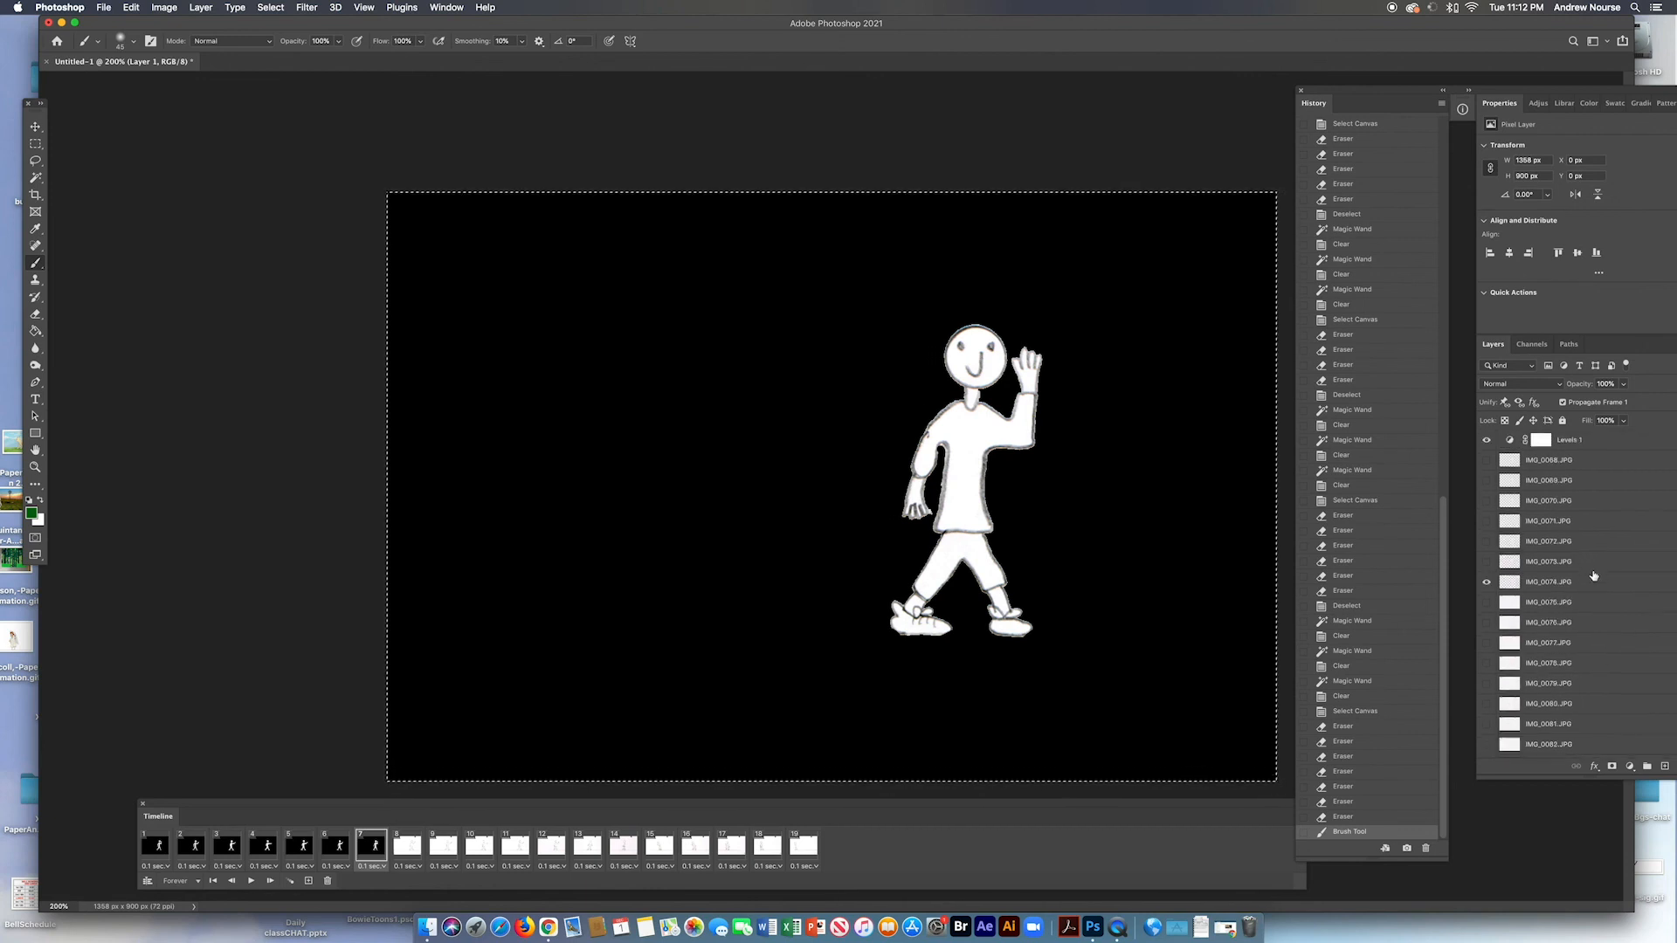
pyautogui.click(1489, 442)
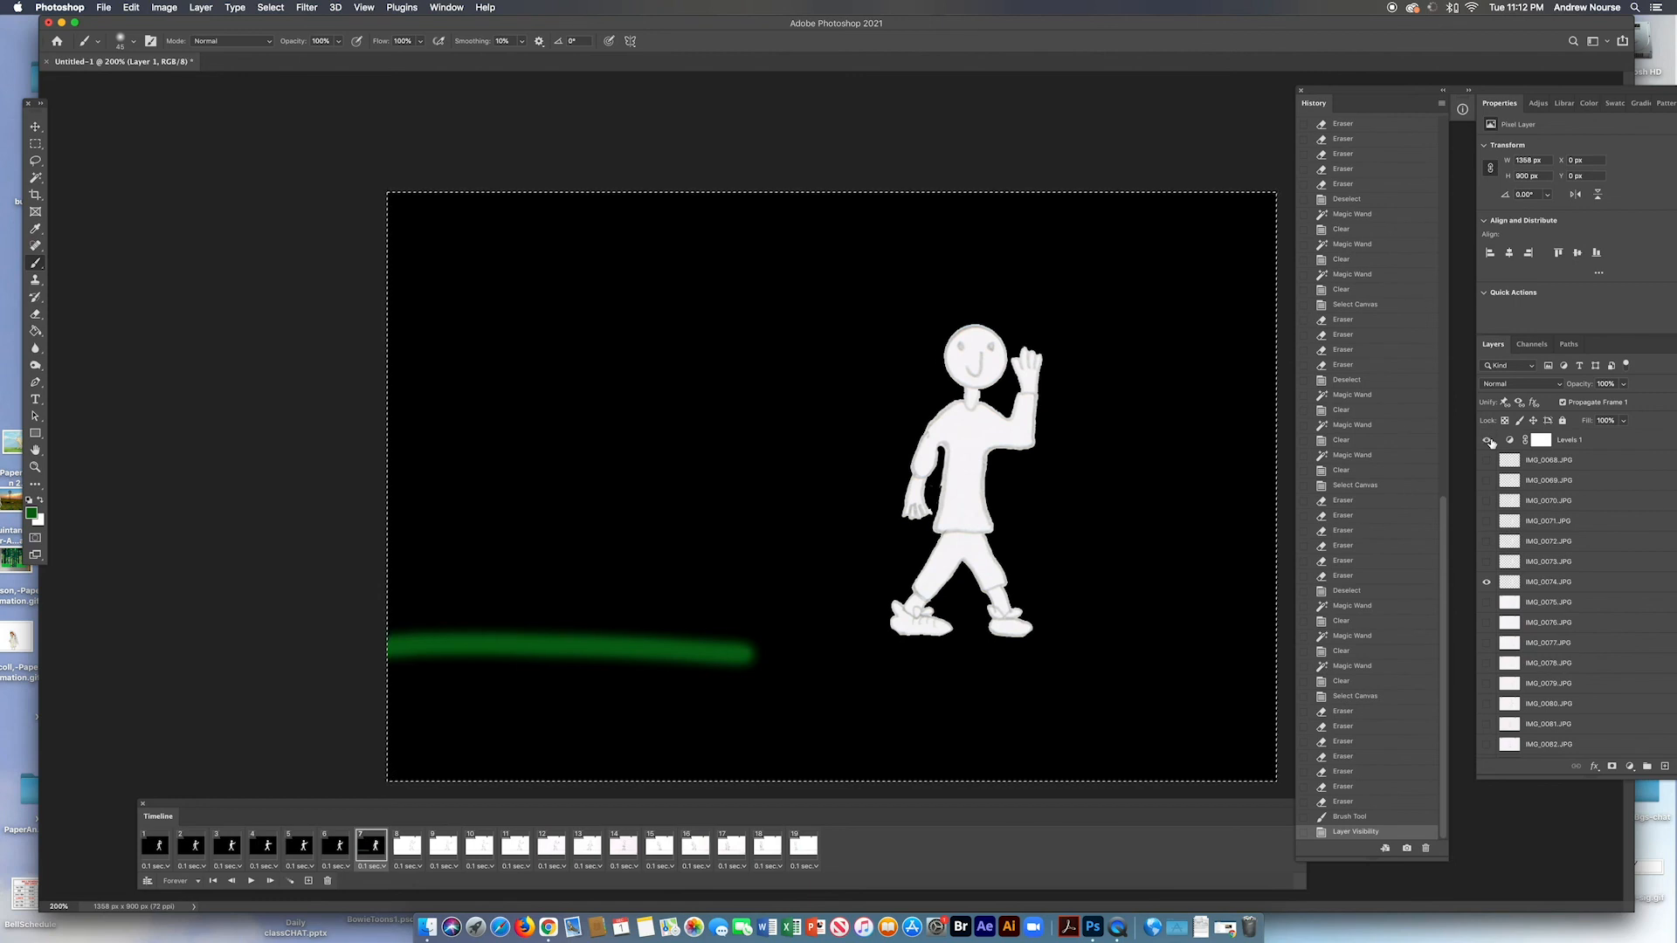
pyautogui.click(1490, 442)
pyautogui.click(1491, 442)
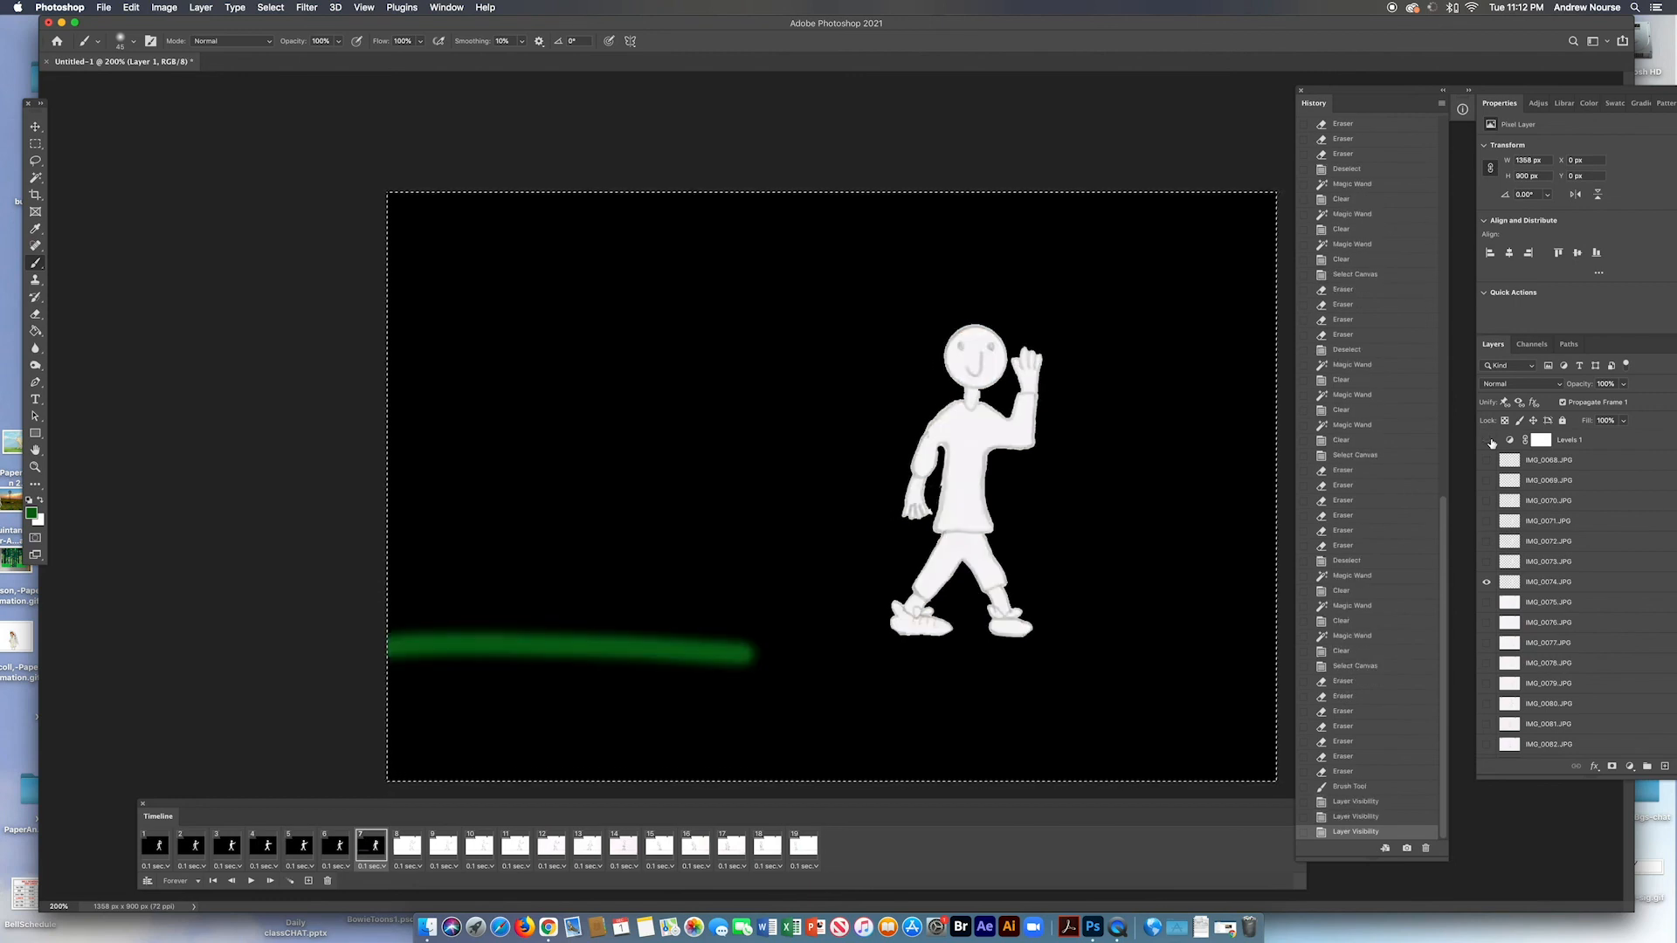
pyautogui.click(1491, 442)
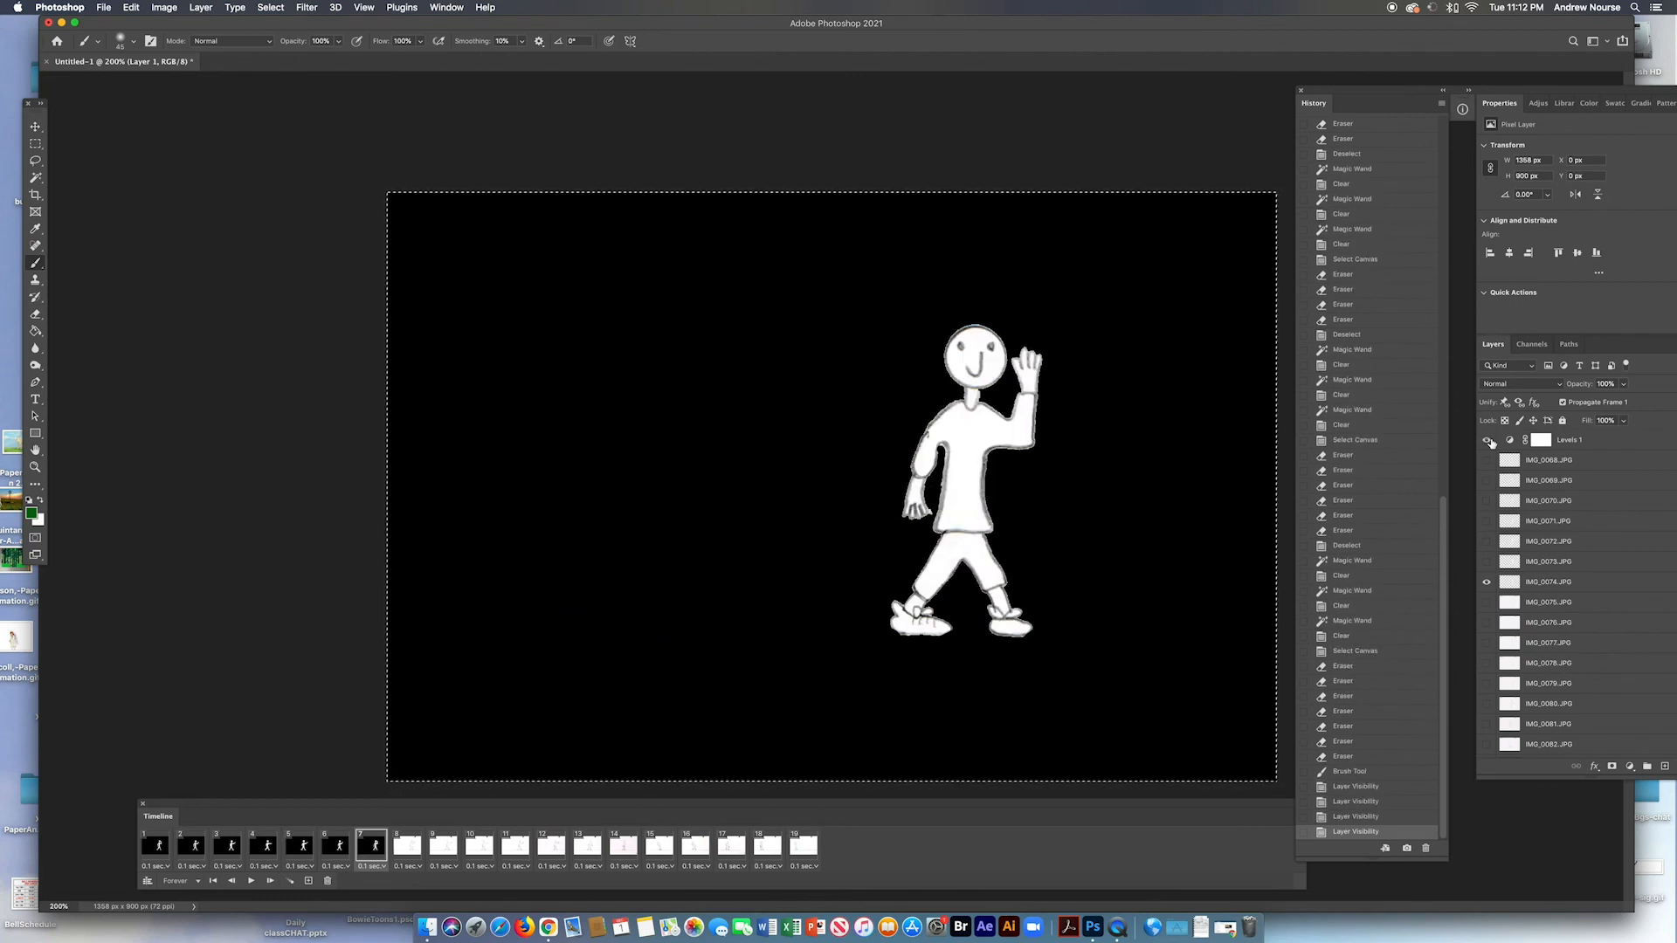
pyautogui.scroll(-3, 1612, 629)
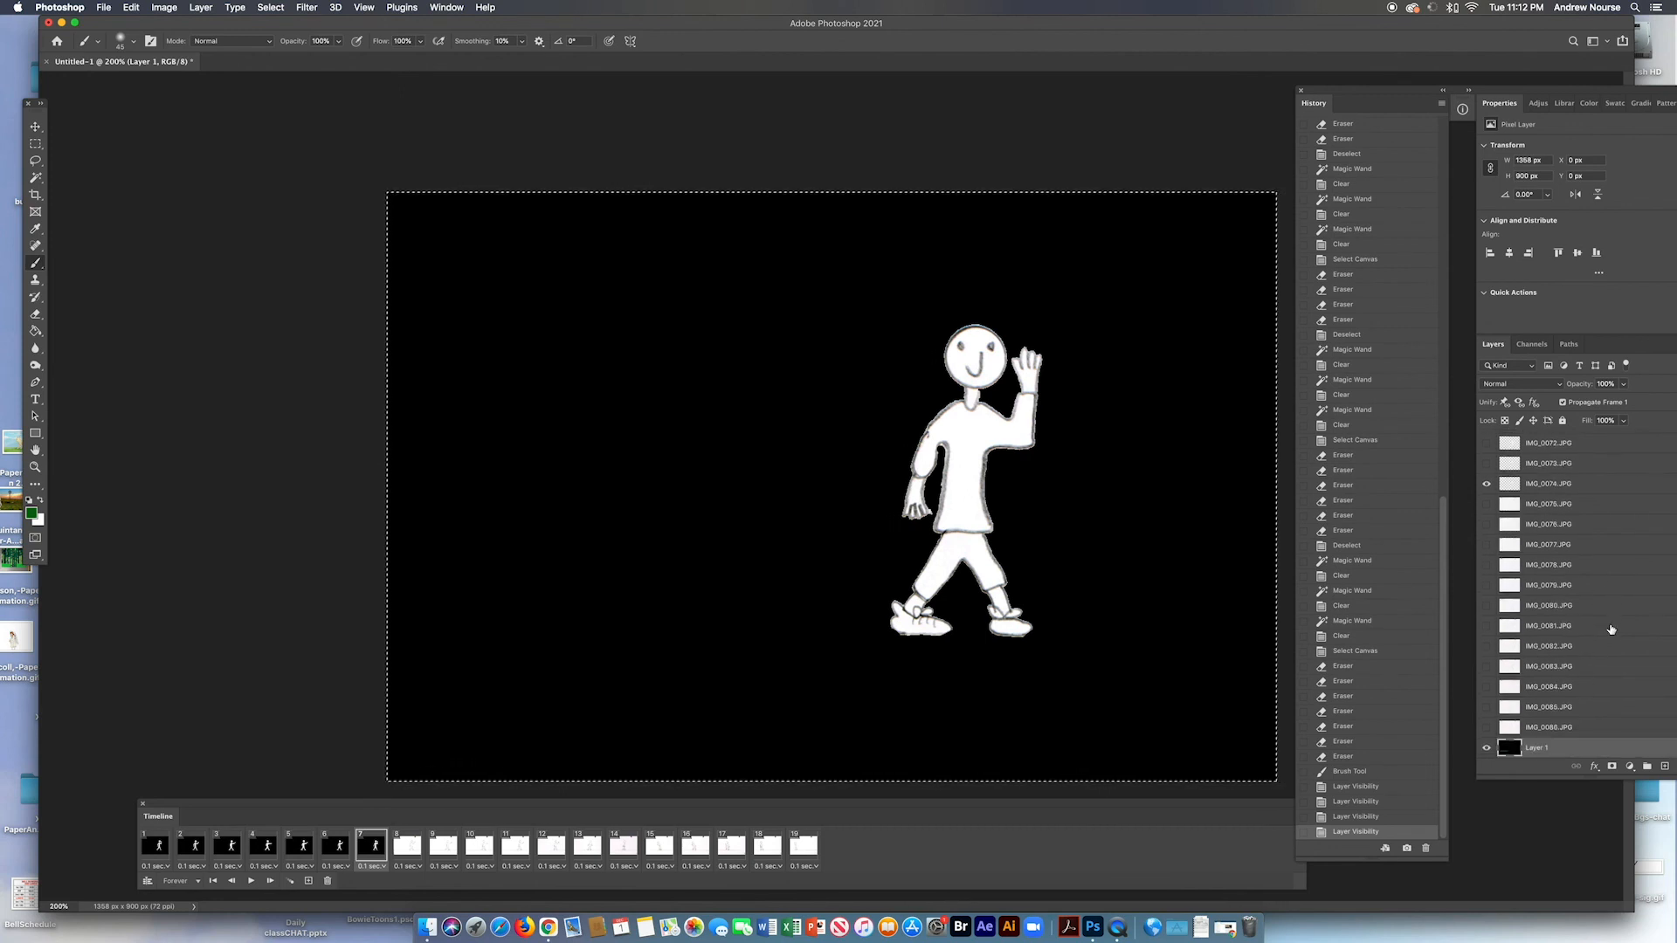
pyautogui.scroll(3, 1612, 629)
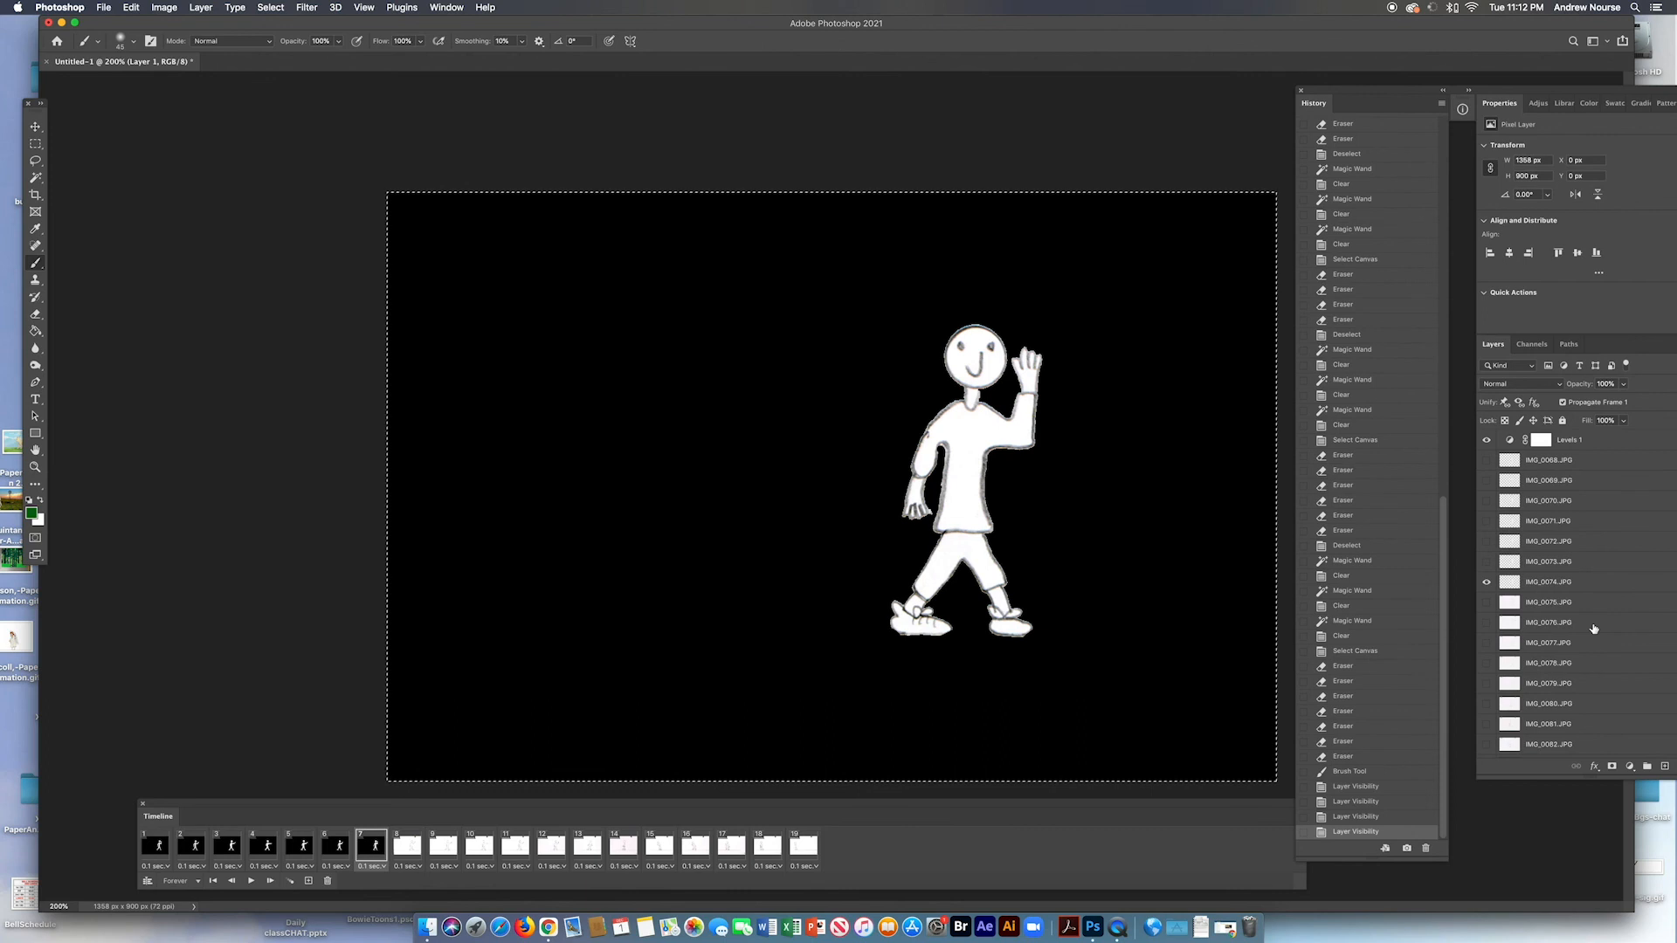